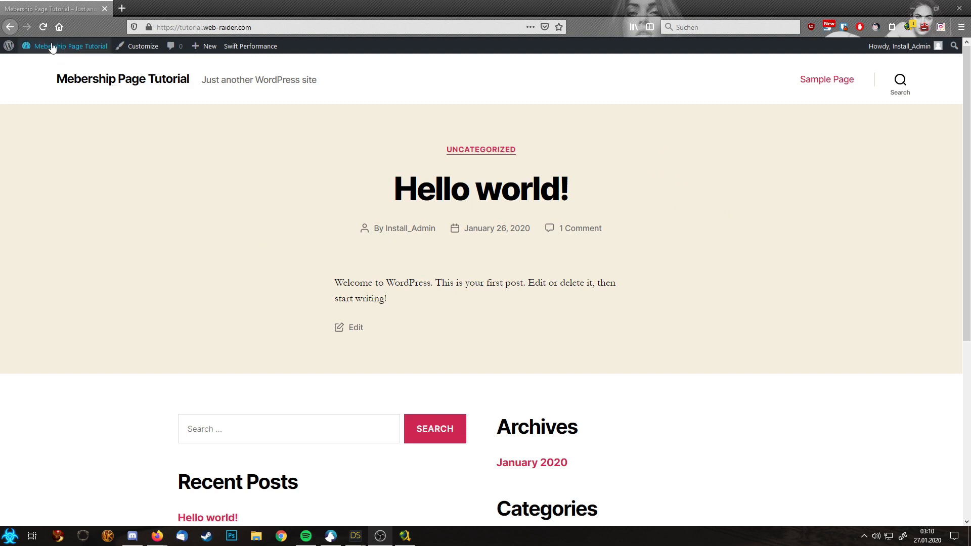
Step: Open the site's admin dashboard and go to the list of installed plugins
mouse_move(53, 47)
click(46, 64)
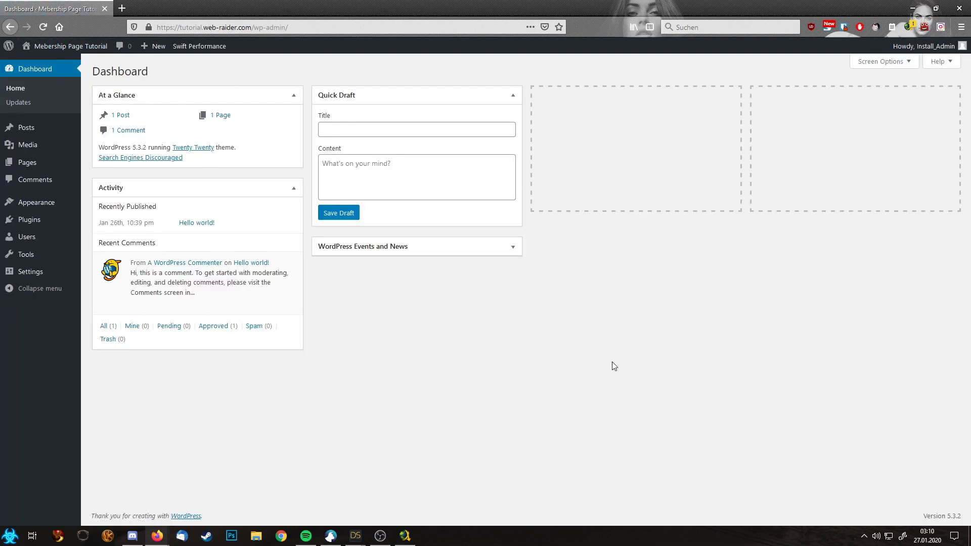
mouse_move(57, 219)
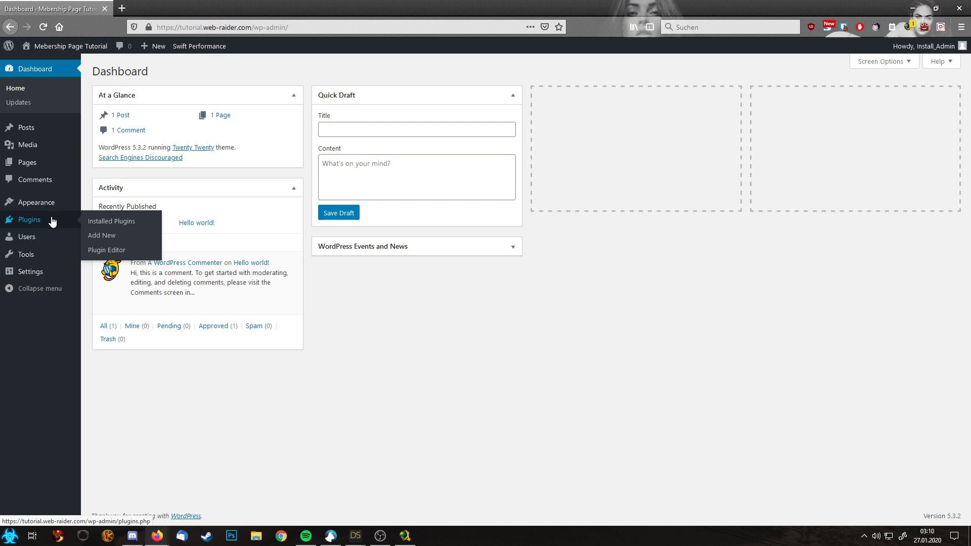
click(100, 226)
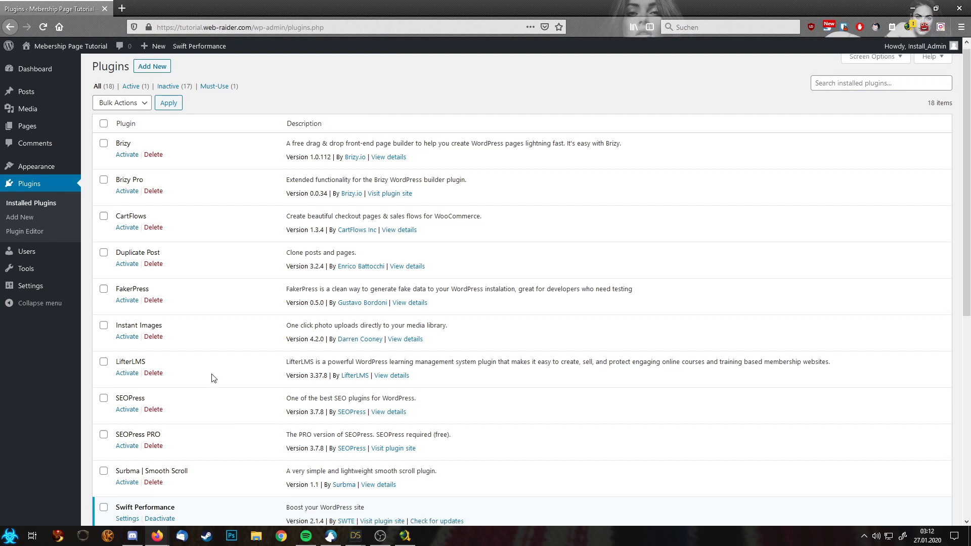
Step: Examine the installed plugins from Brizy down to WP Reset, including the WooCommerce Memberships entry
scroll(213, 378, down, 1)
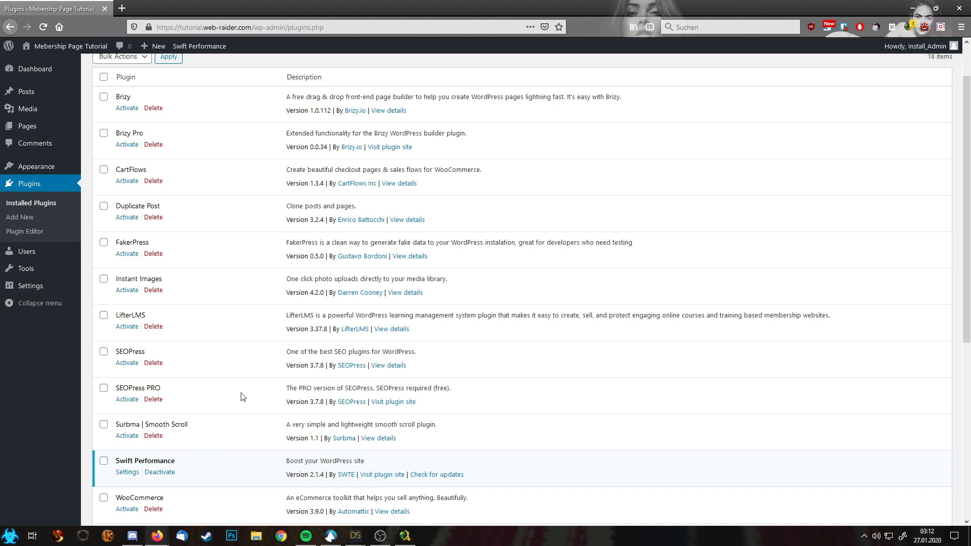
scroll(243, 397, down, 2)
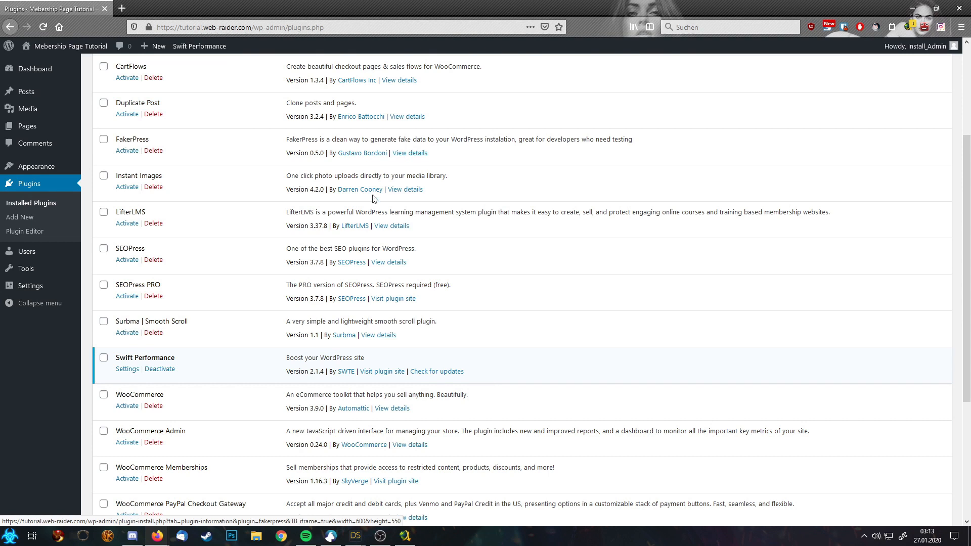
scroll(233, 411, down, 1)
scroll(233, 411, down, 4)
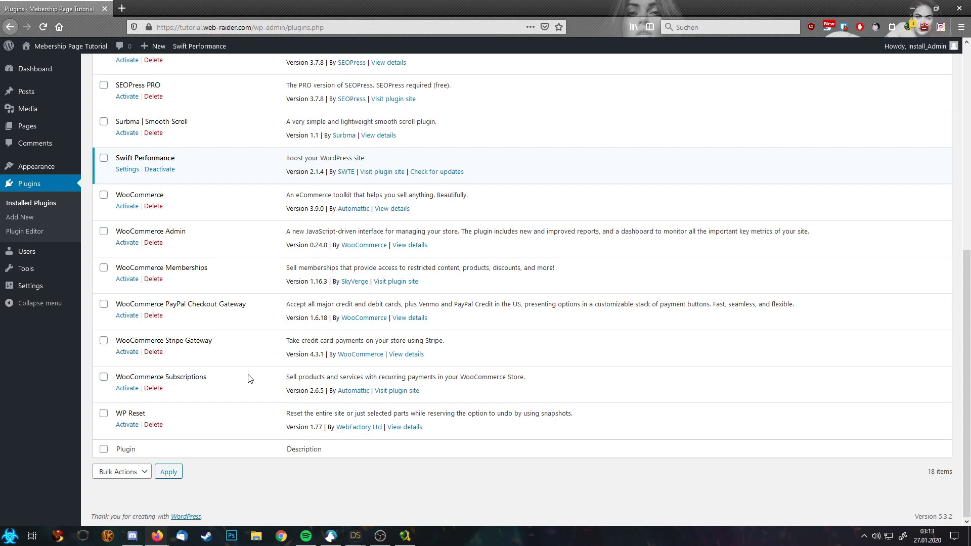
double_click(176, 269)
click(253, 281)
Step: Deactivate the Swift Performance plugin, keeping its settings, warmup table and image optimizer table
scroll(253, 281, up, 3)
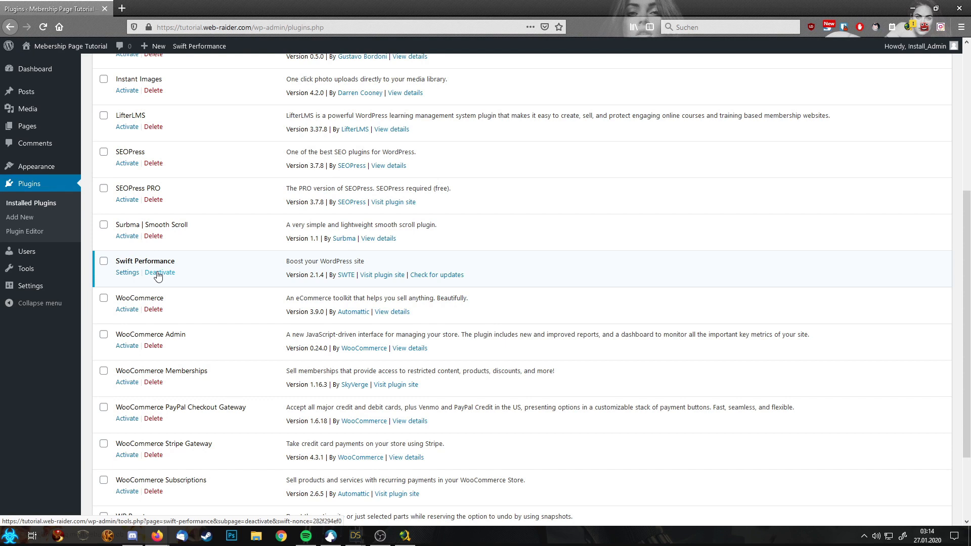
click(158, 273)
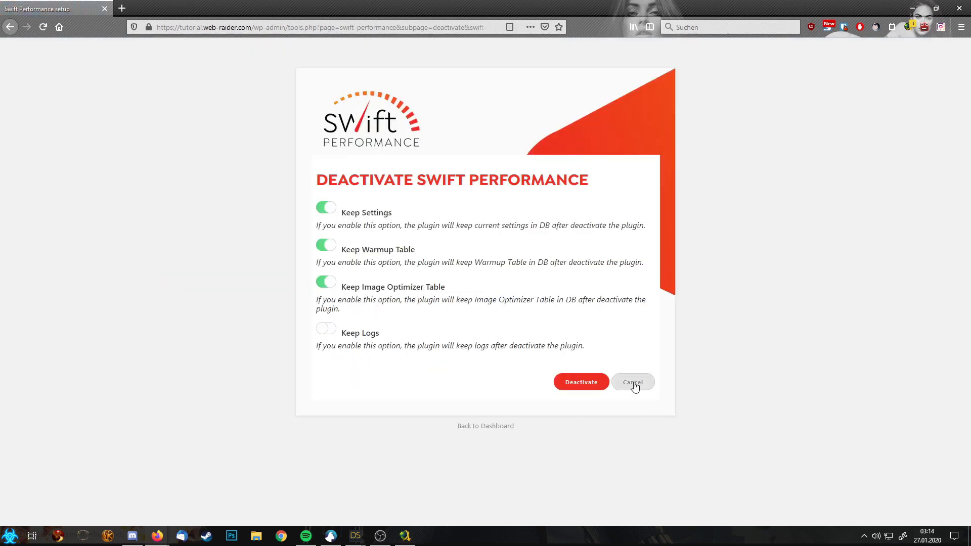
click(587, 384)
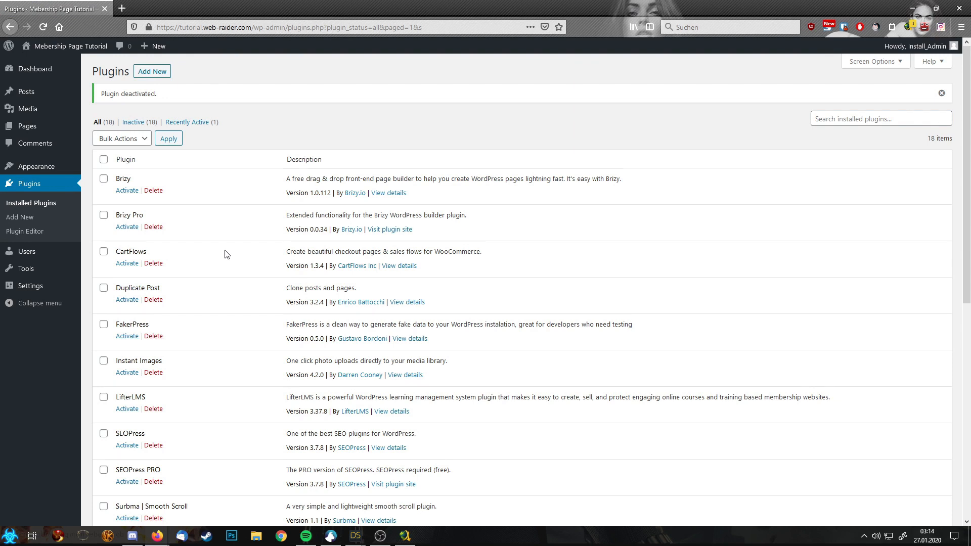
Step: Activate all installed plugins in bulk except Swift Performance
scroll(227, 248, down, 8)
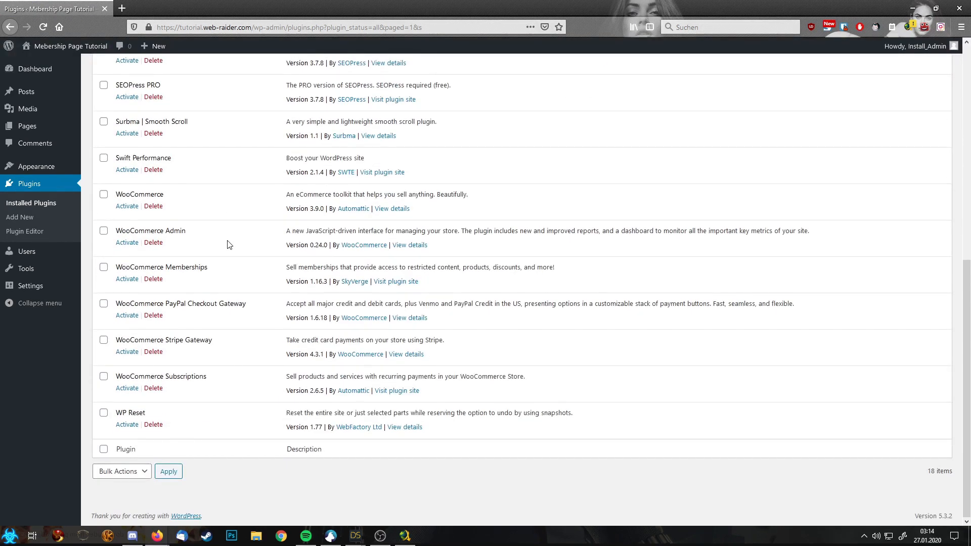
scroll(231, 245, up, 6)
scroll(229, 245, up, 2)
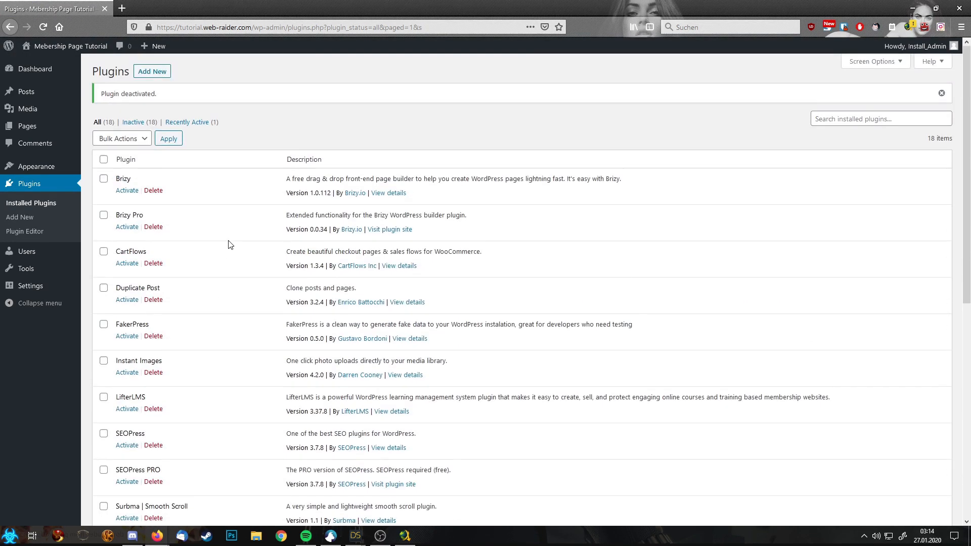
click(103, 160)
scroll(107, 289, down, 4)
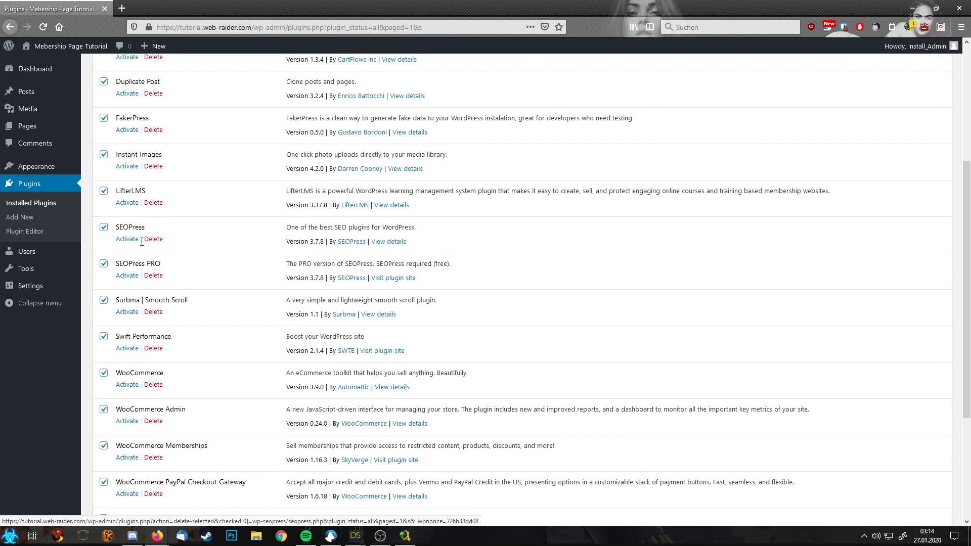
click(103, 337)
scroll(217, 329, up, 2)
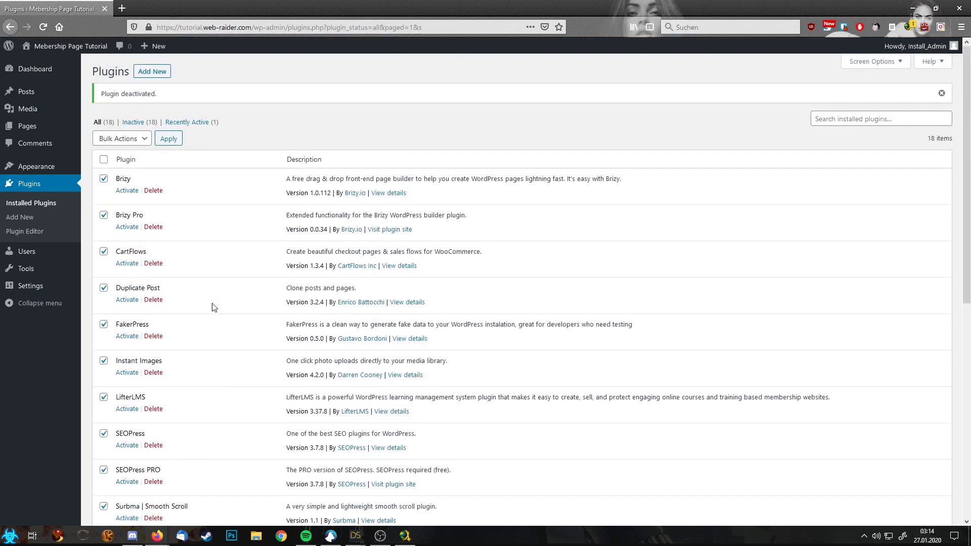
click(134, 138)
click(121, 169)
click(169, 139)
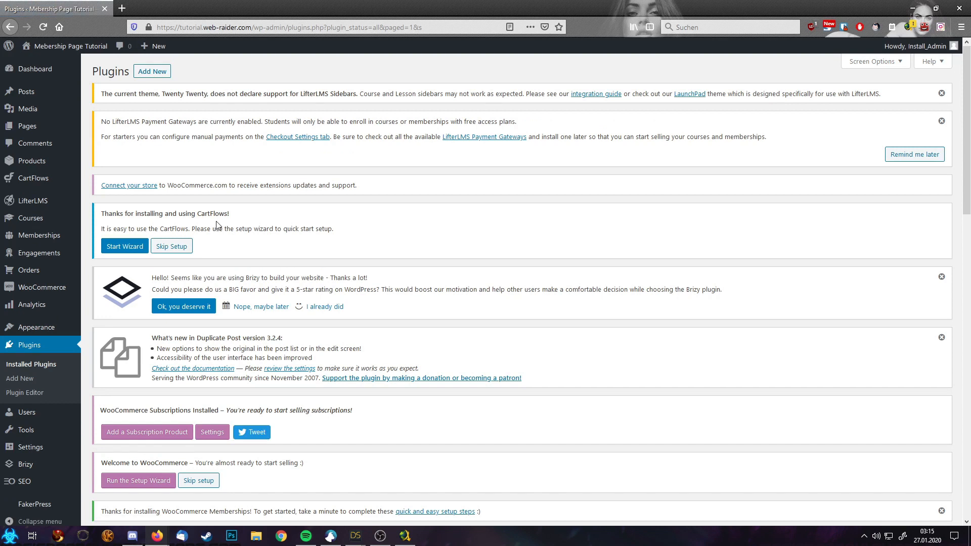
Step: Dismiss the LifterLMS sidebar and payment gateway notices plus the Brizy, Duplicate Post and WooCommerce Memberships notices
click(942, 94)
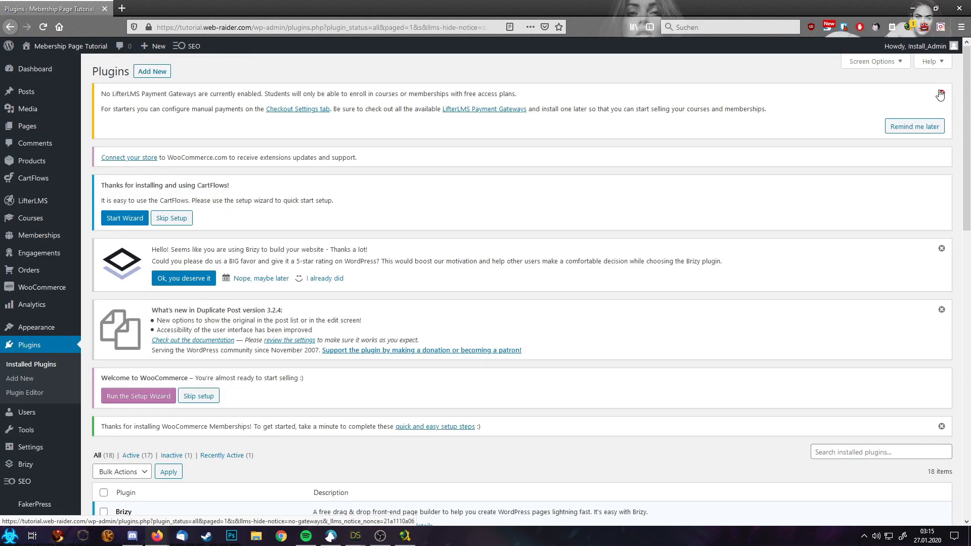
click(941, 94)
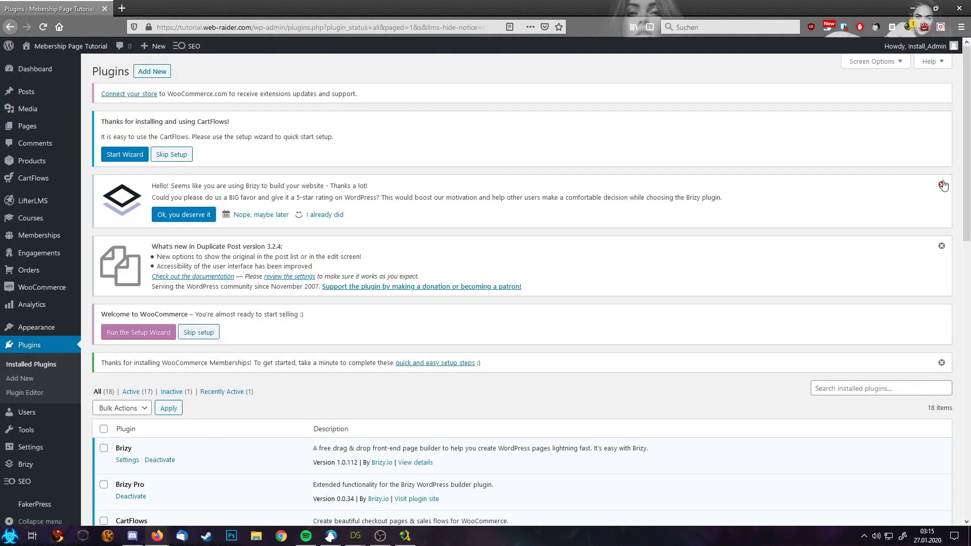
click(943, 185)
click(943, 186)
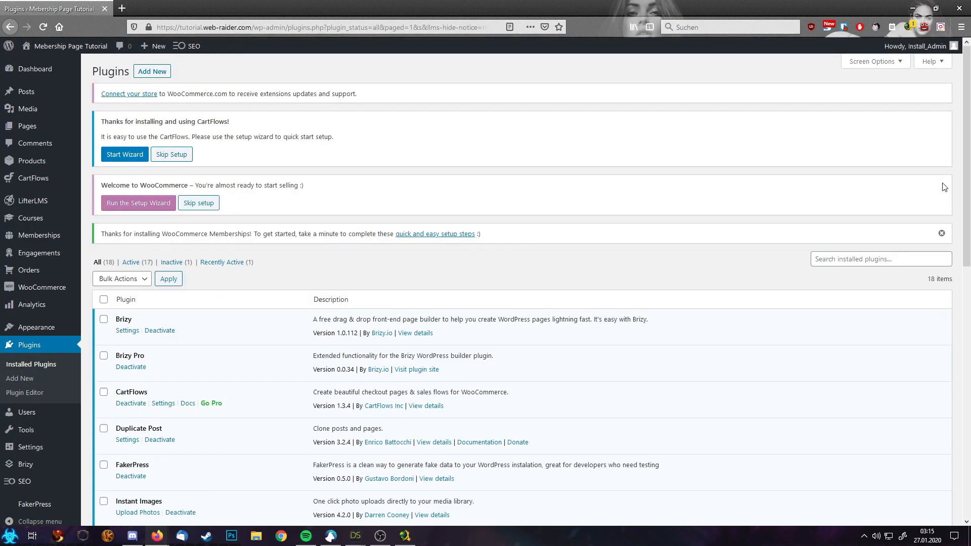
click(941, 235)
Step: Skip the CartFlows and WooCommerce setup wizards and answer the Brizy rating request with "I already did"
click(172, 154)
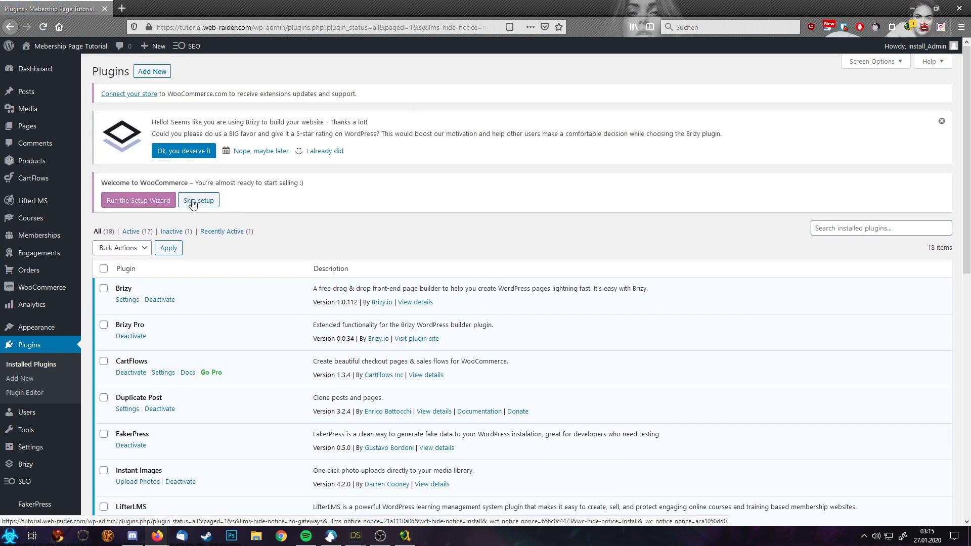
click(192, 203)
click(336, 152)
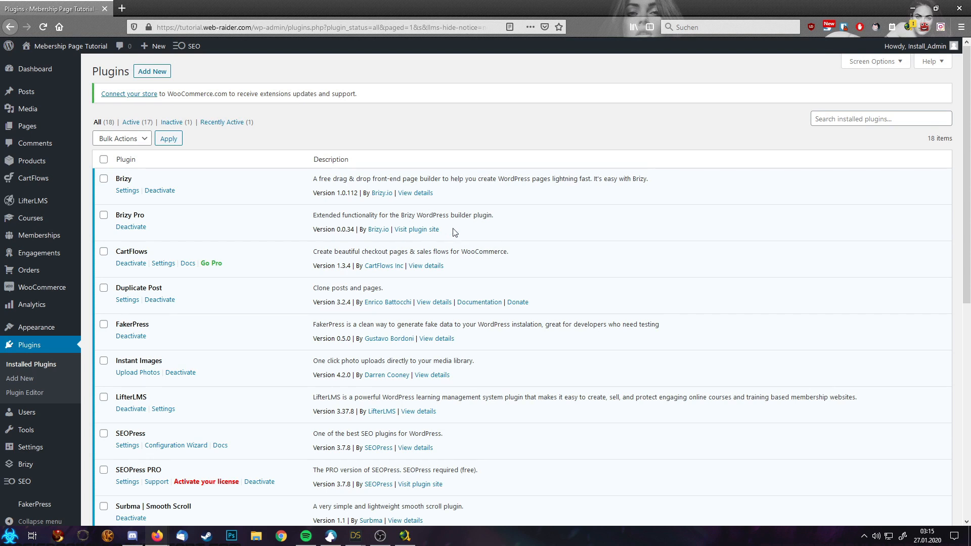
Step: Review the activated plugins and inspect the site's front page in a new tab
scroll(453, 232, down, 4)
scroll(388, 257, down, 3)
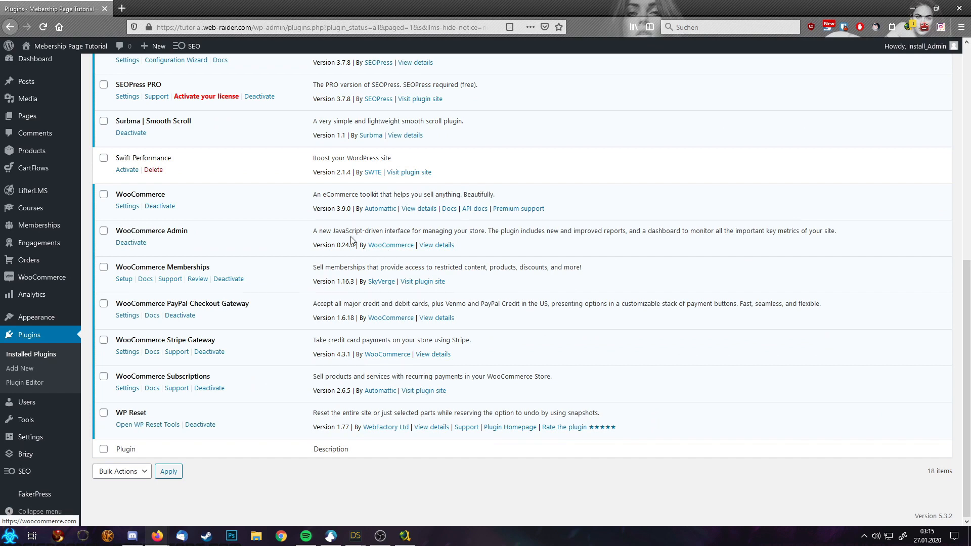
mouse_move(78, 54)
middle_click(53, 65)
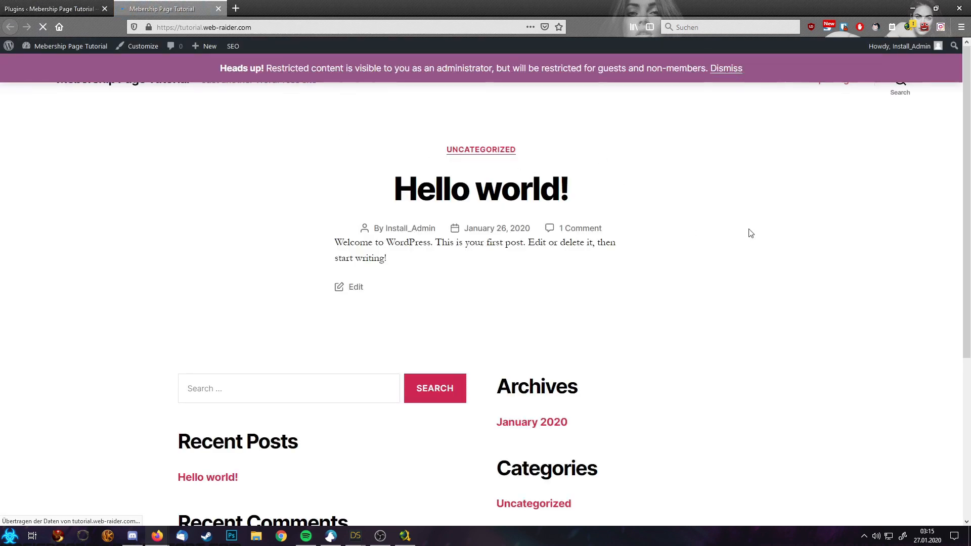
scroll(735, 305, down, 5)
scroll(739, 305, up, 5)
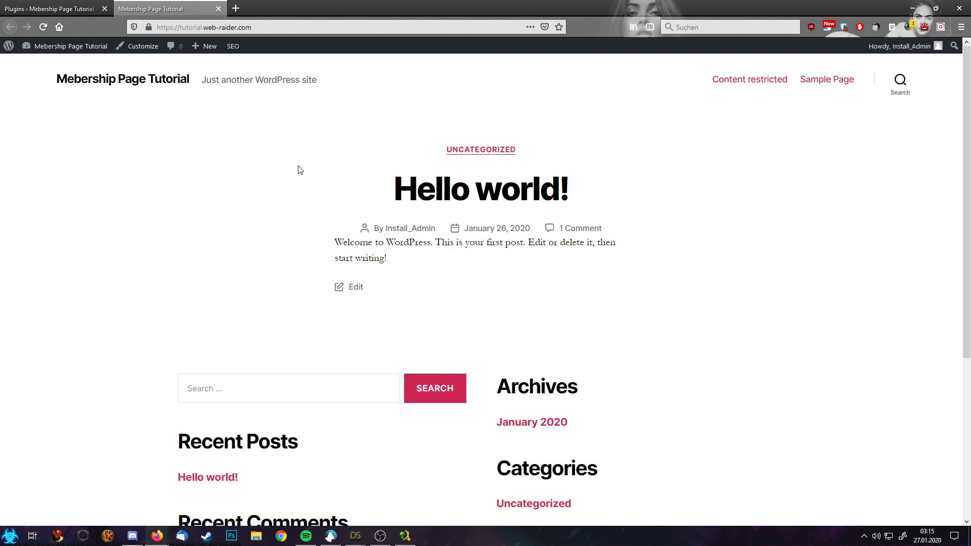
Step: Return to the admin area, start creating a new WooCommerce product and dismiss the product name tutorial tip
click(49, 8)
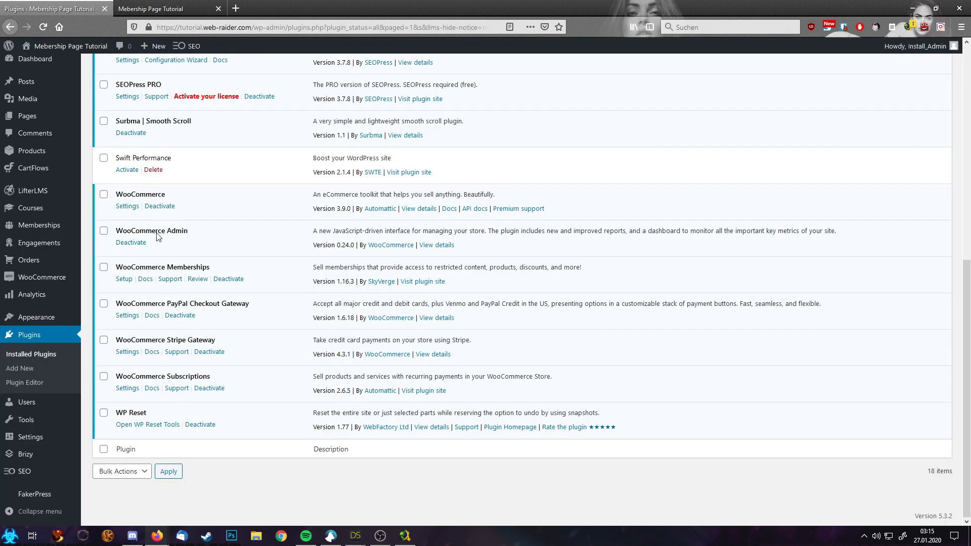
mouse_move(55, 325)
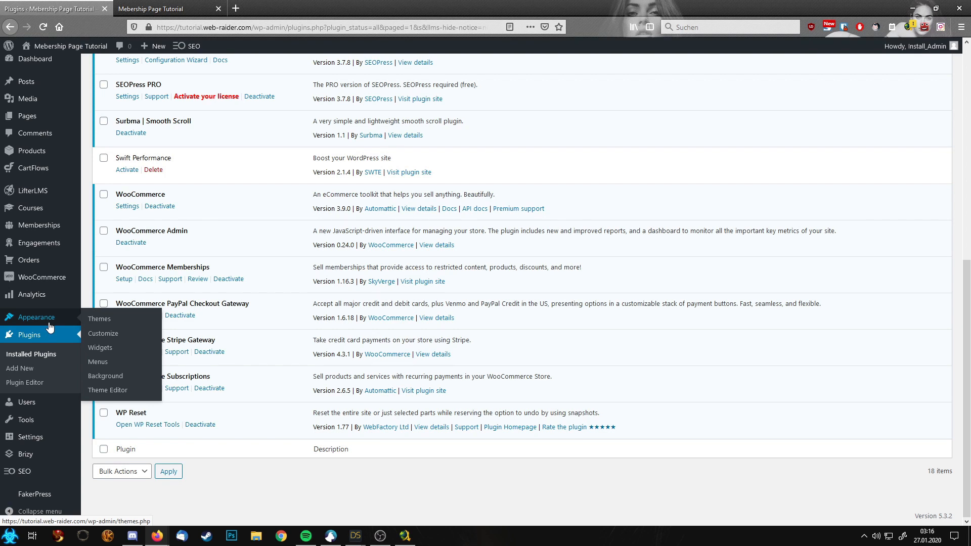
click(34, 152)
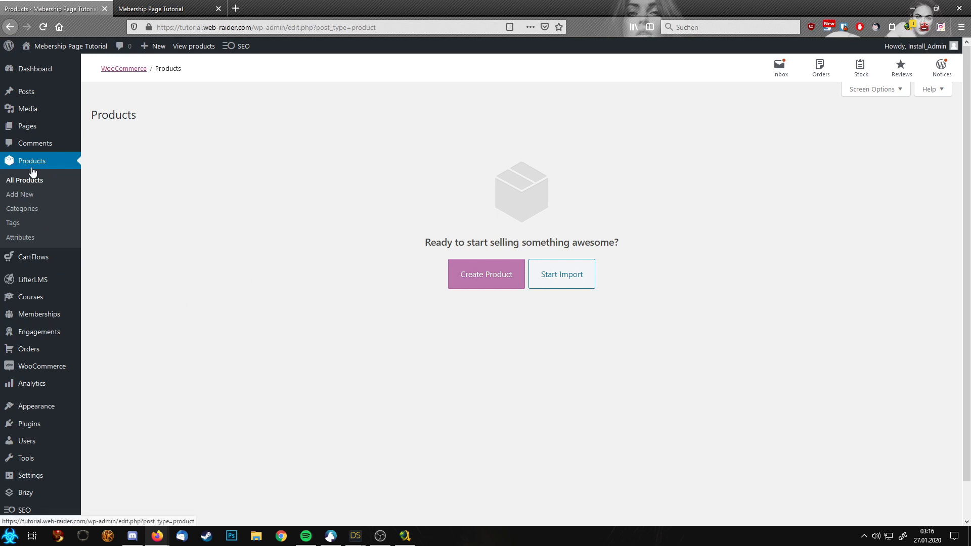
click(473, 278)
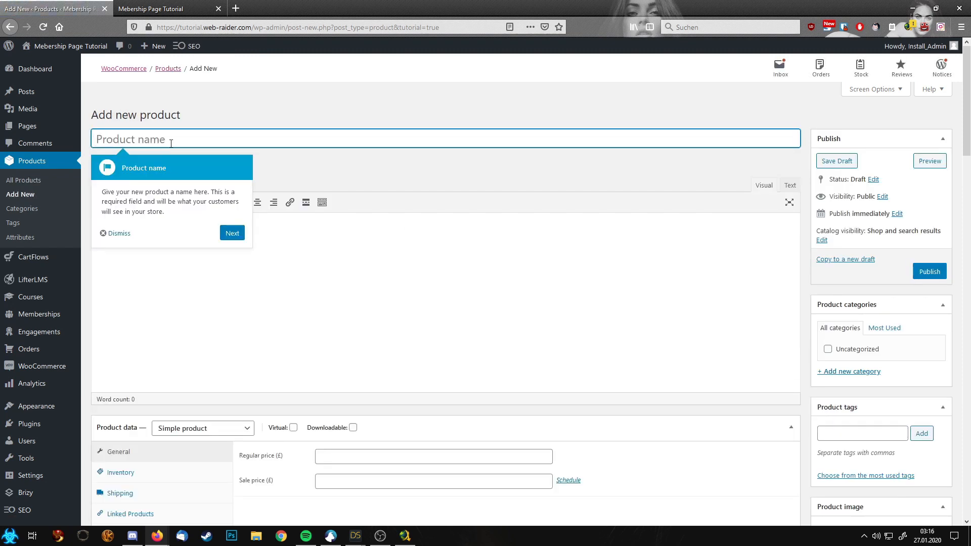
click(116, 233)
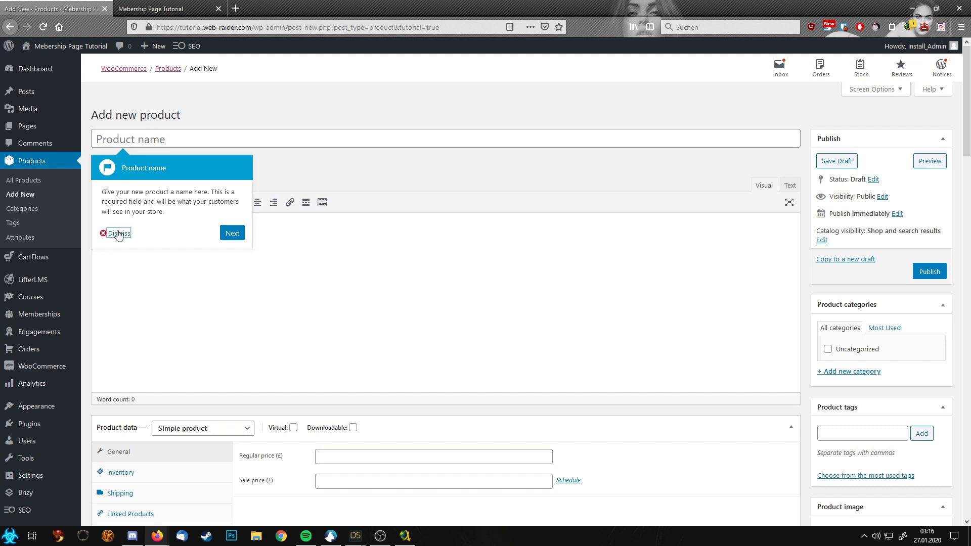
Step: Name the new product "Membership 1"
click(161, 141)
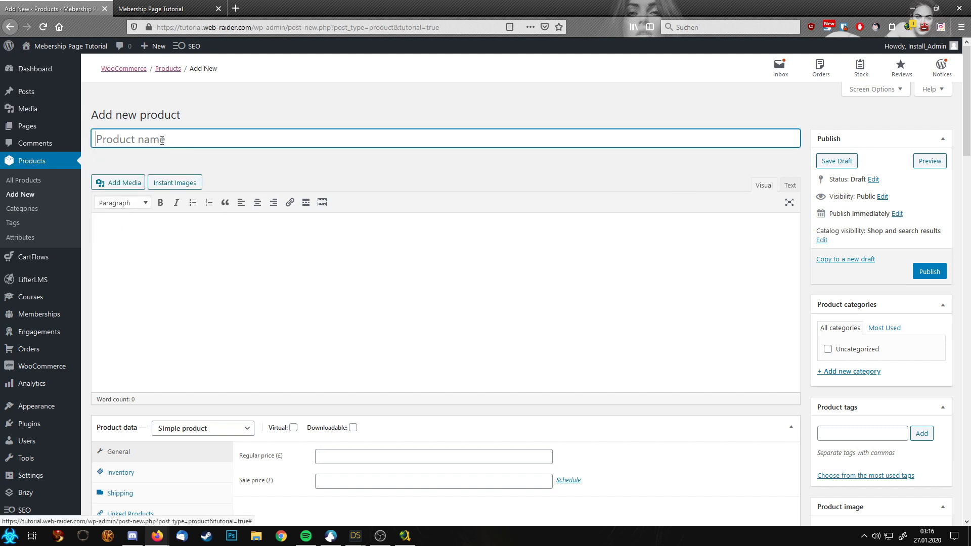
text(Membership 1)
scroll(840, 341, down, 5)
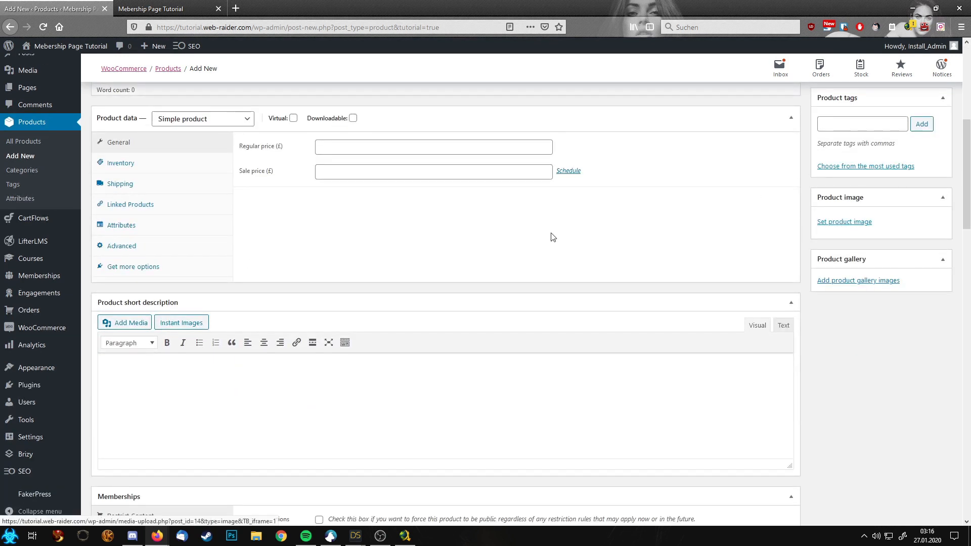
scroll(553, 235, up, 5)
Step: Open the Instant Images media library in a separate tab and search it for "course"
mouse_move(28, 117)
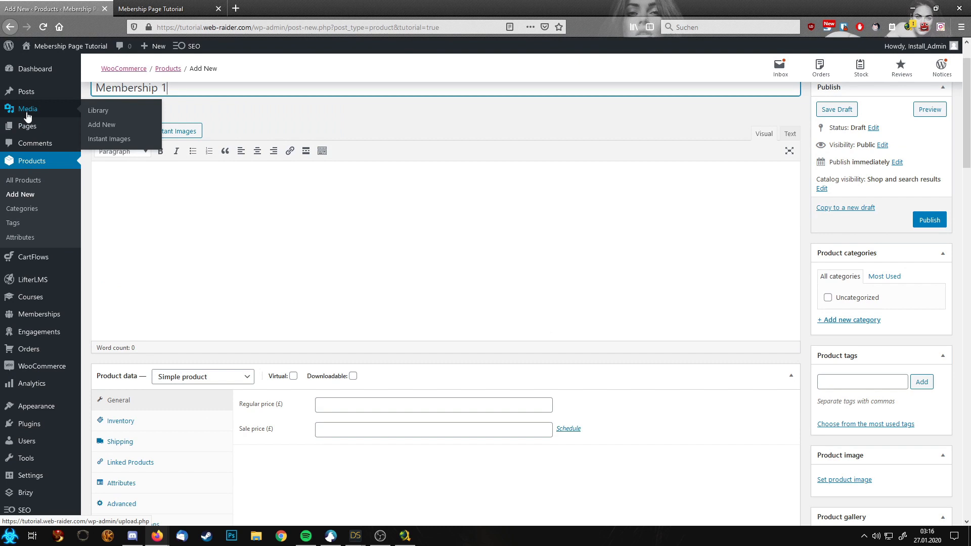
middle_click(107, 141)
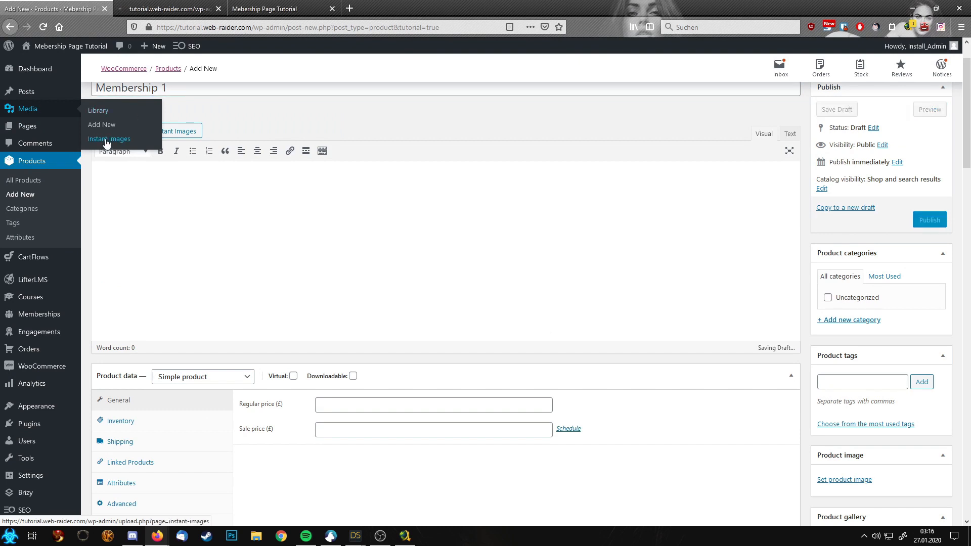
key(ctrl+Tab)
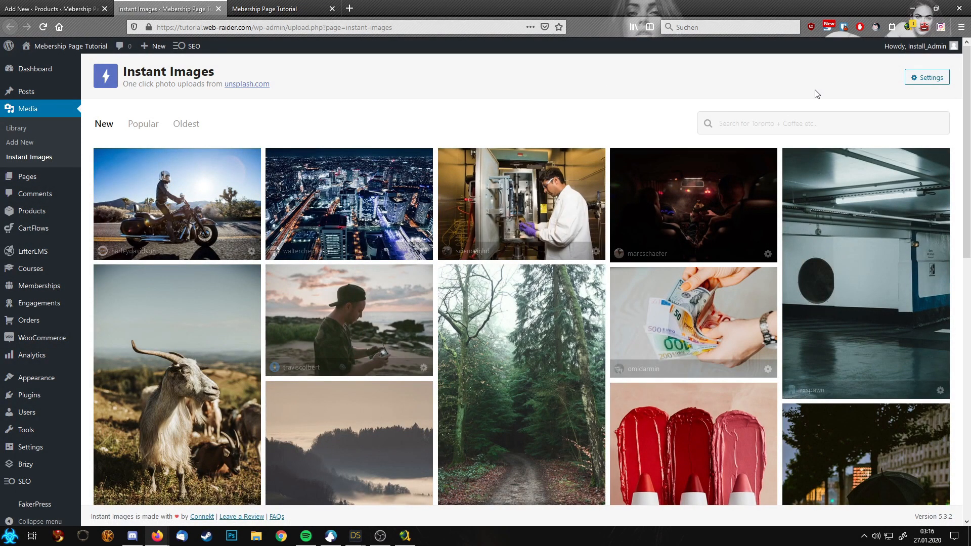
scroll(815, 94, down, 5)
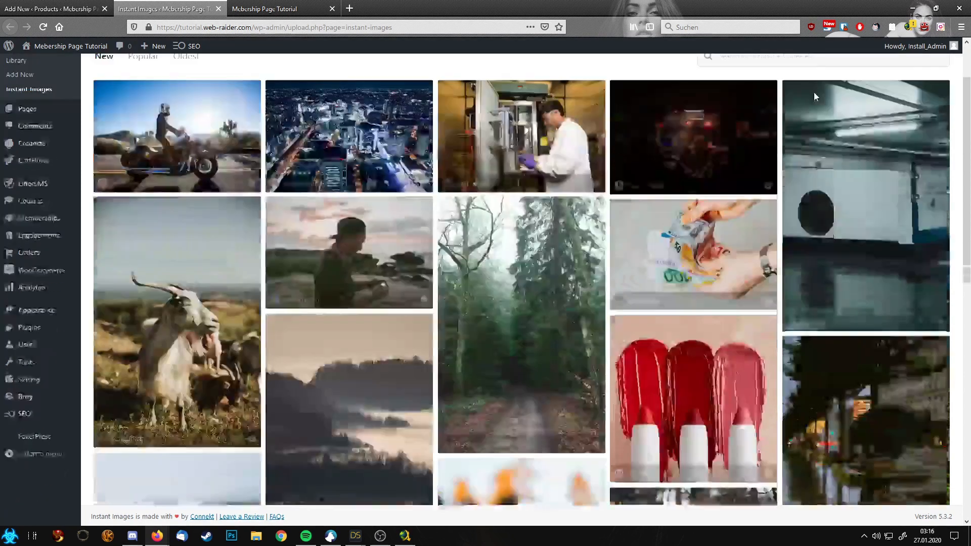
scroll(816, 95, up, 5)
click(795, 118)
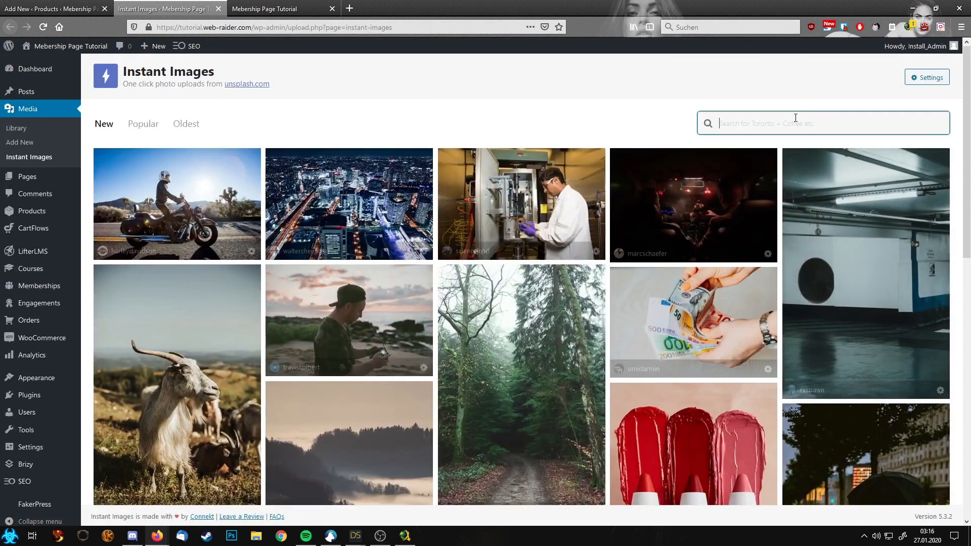
text(course)
key(Return)
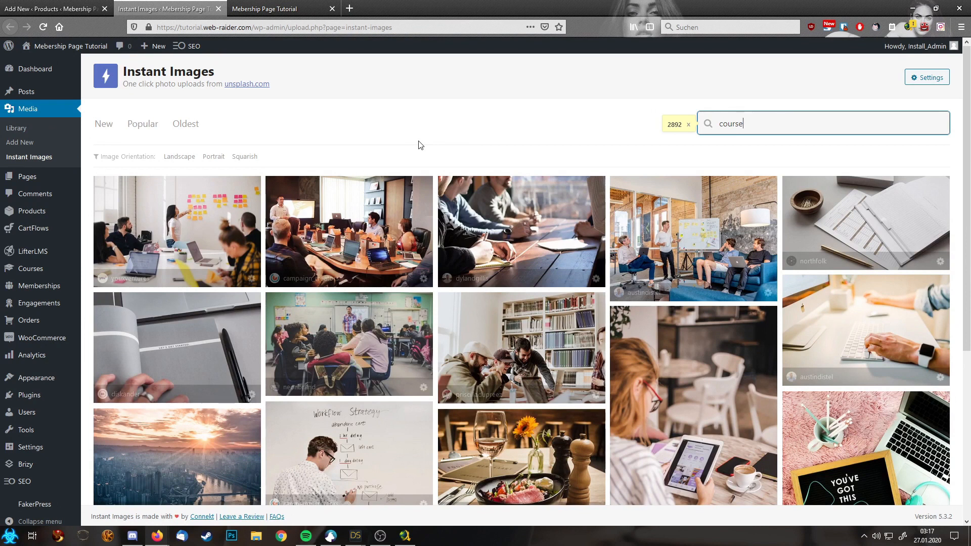
Step: Import the photo of the team around a whiteboard and blue sofa into the media library and set it as the product image
click(701, 241)
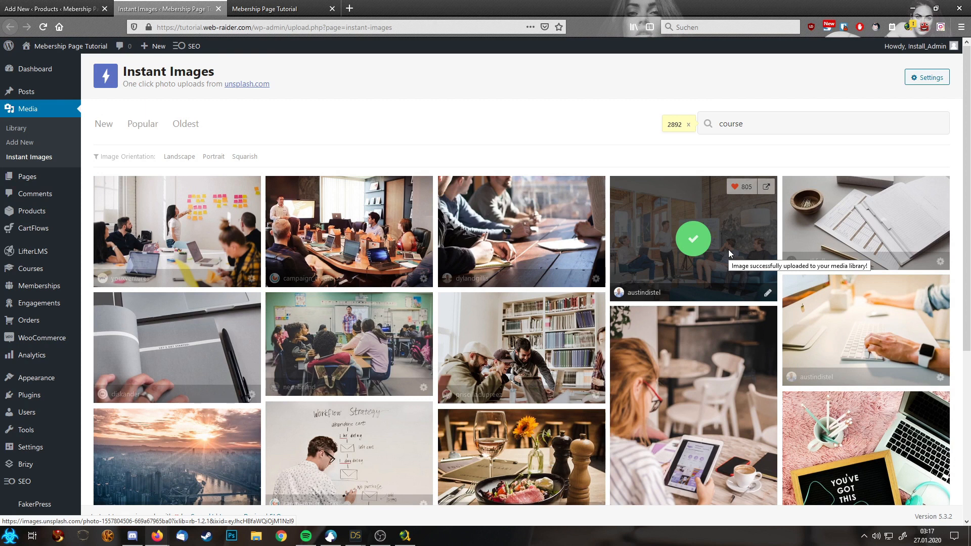
scroll(728, 250, down, 3)
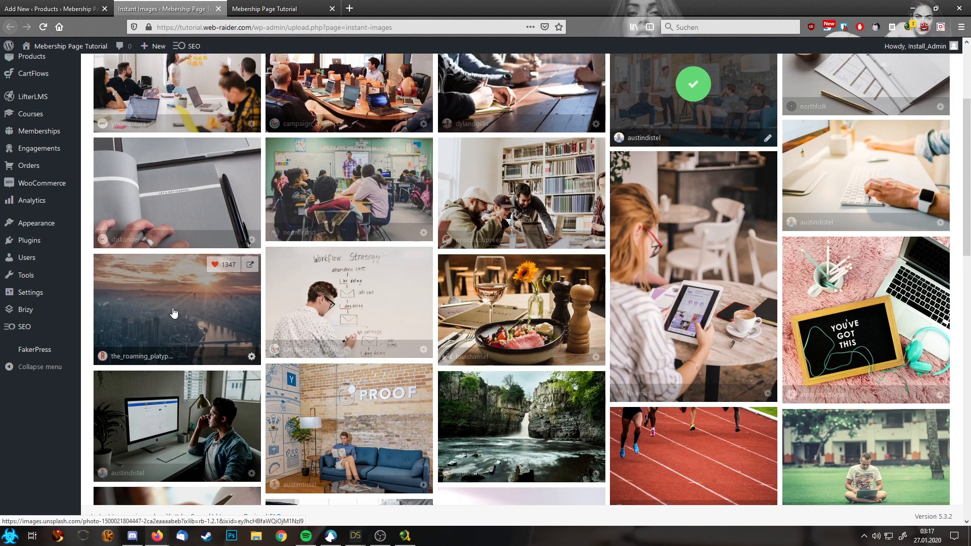
click(69, 7)
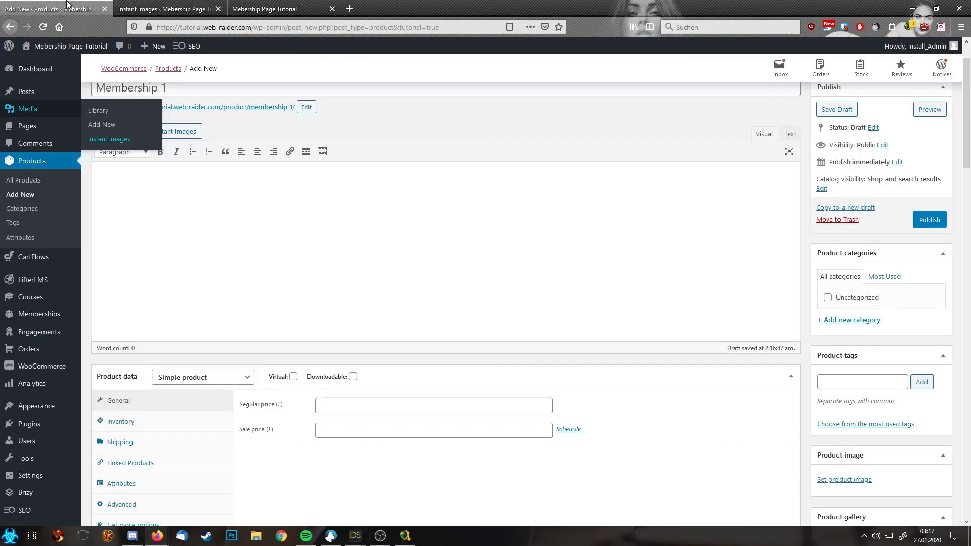
click(845, 480)
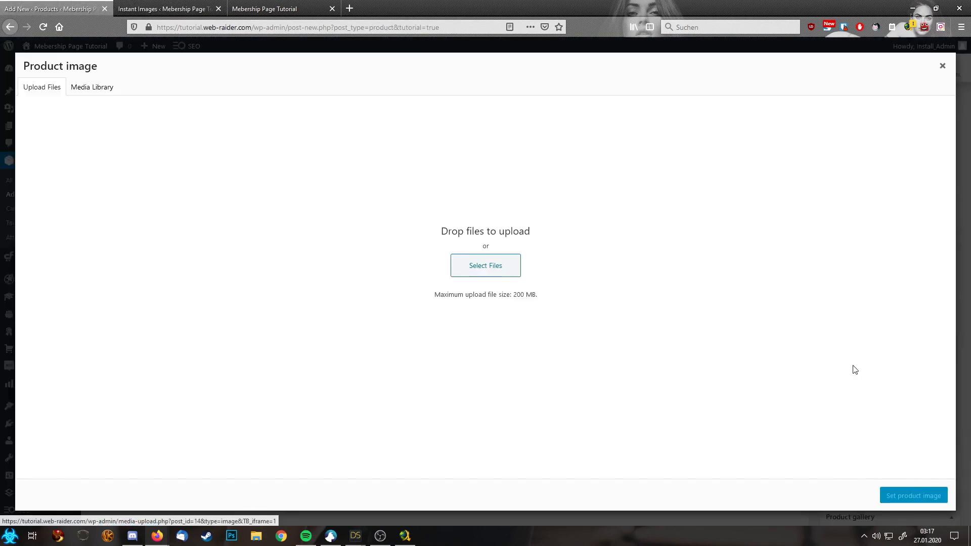
click(84, 87)
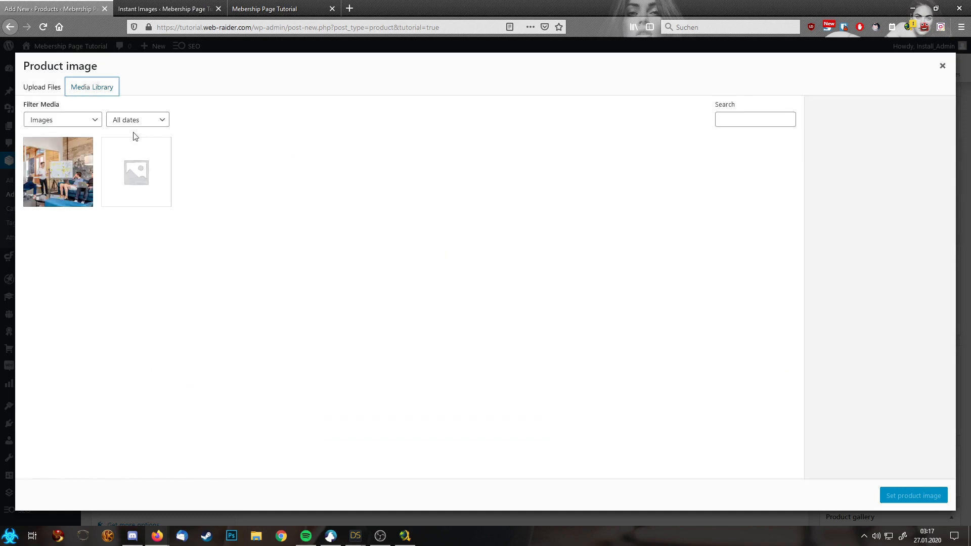
click(890, 494)
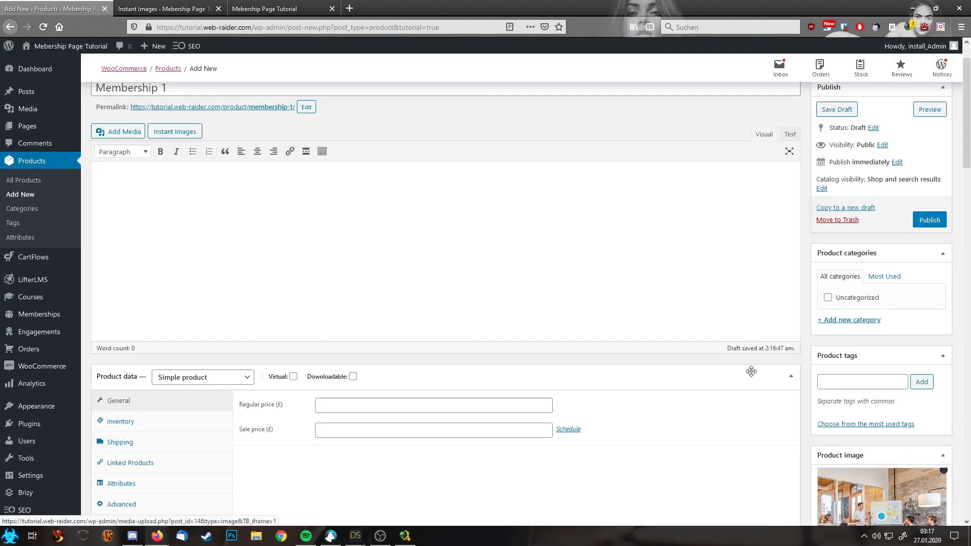
Step: Change the product type to Simple subscription and mark the product as virtual
scroll(796, 443, down, 1)
scroll(796, 443, down, 5)
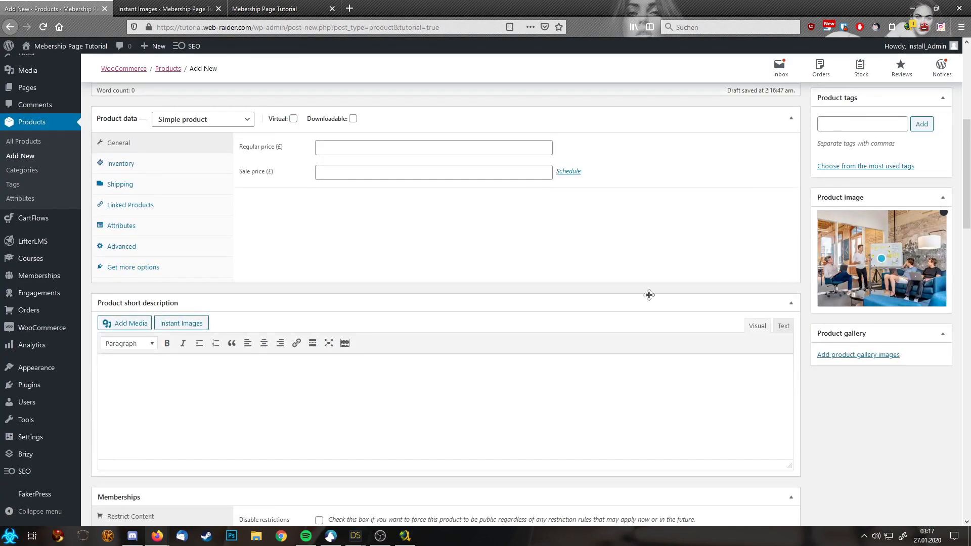
scroll(598, 297, up, 1)
scroll(598, 297, up, 1)
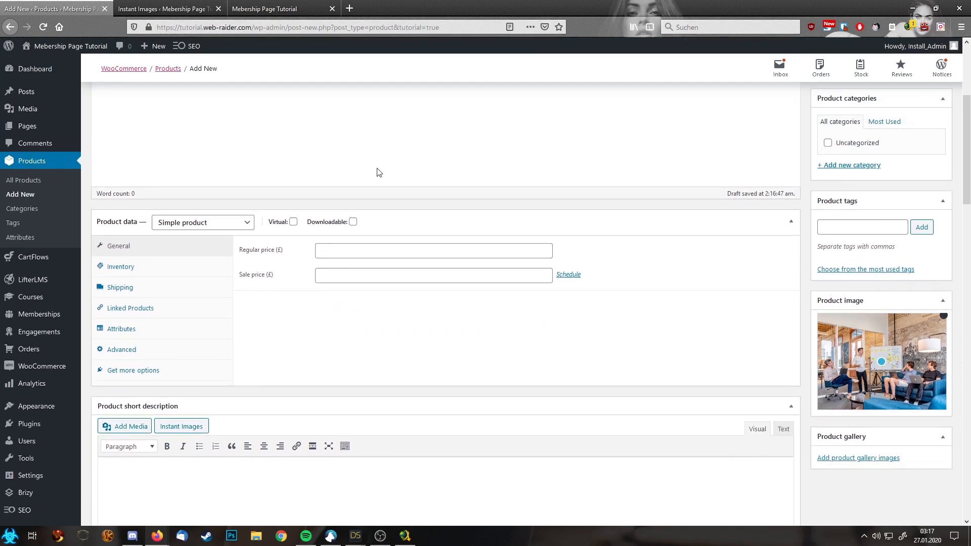
click(201, 225)
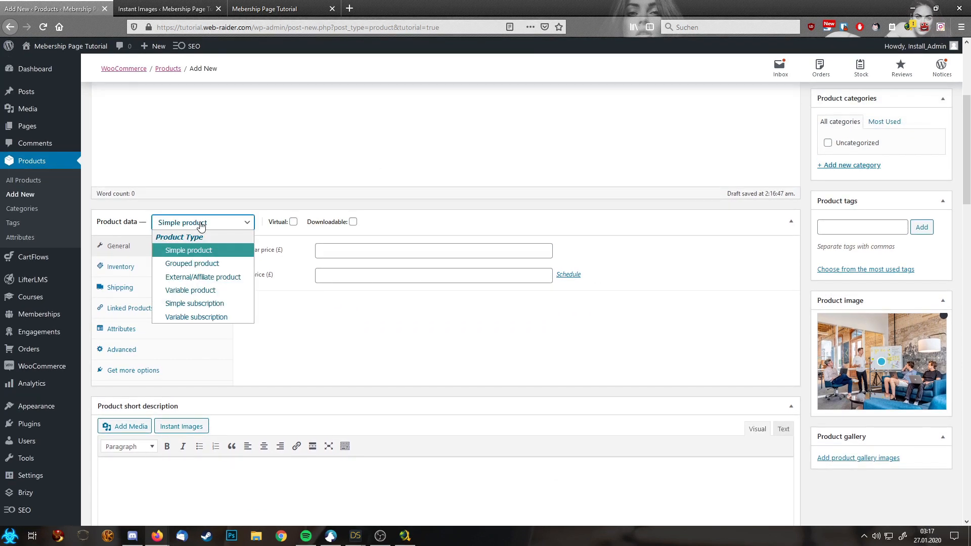
click(220, 305)
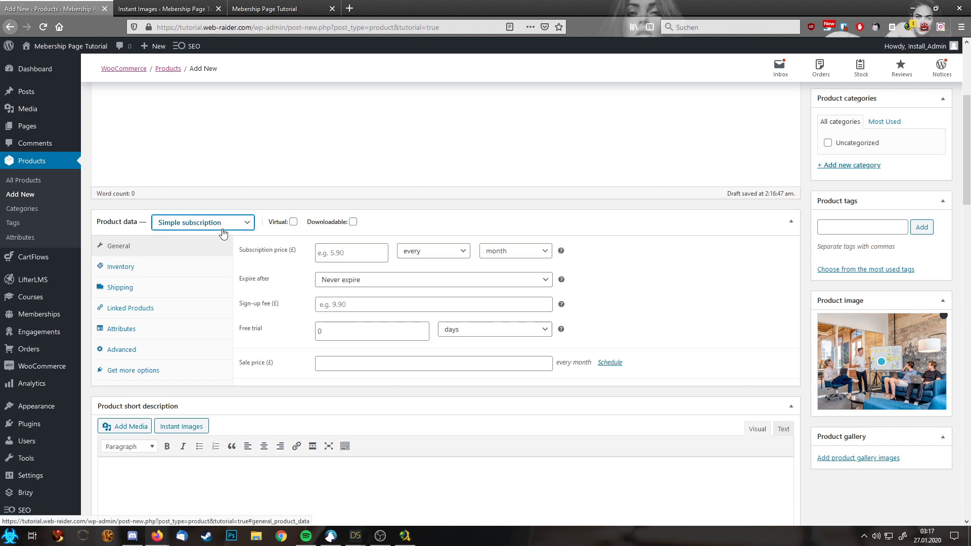
click(293, 222)
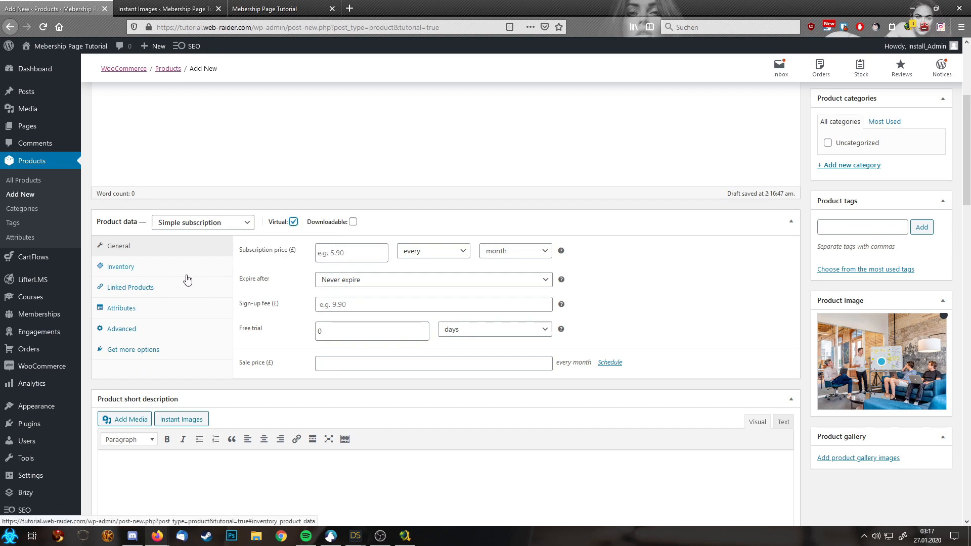
Step: Enable Sold individually in the product's inventory settings and return to its general settings
click(161, 272)
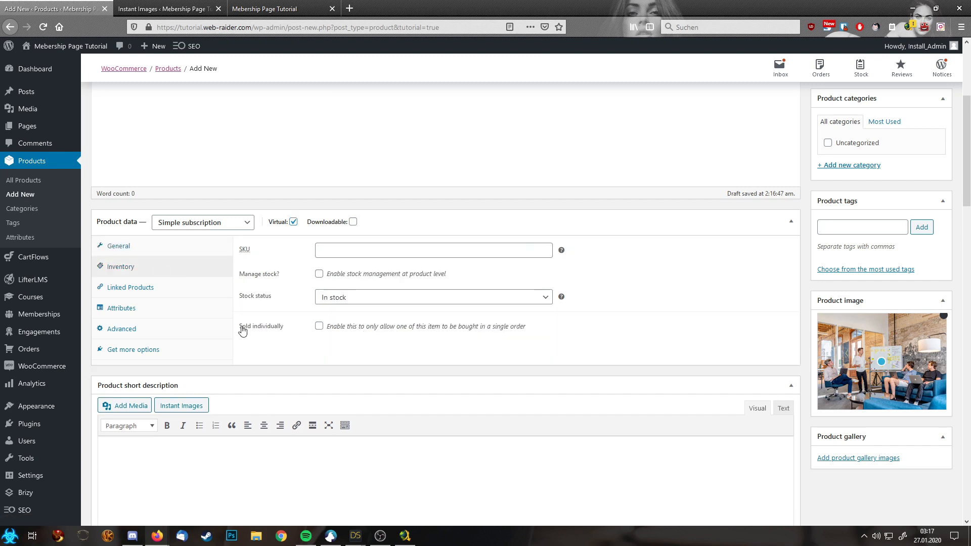
click(319, 326)
click(122, 253)
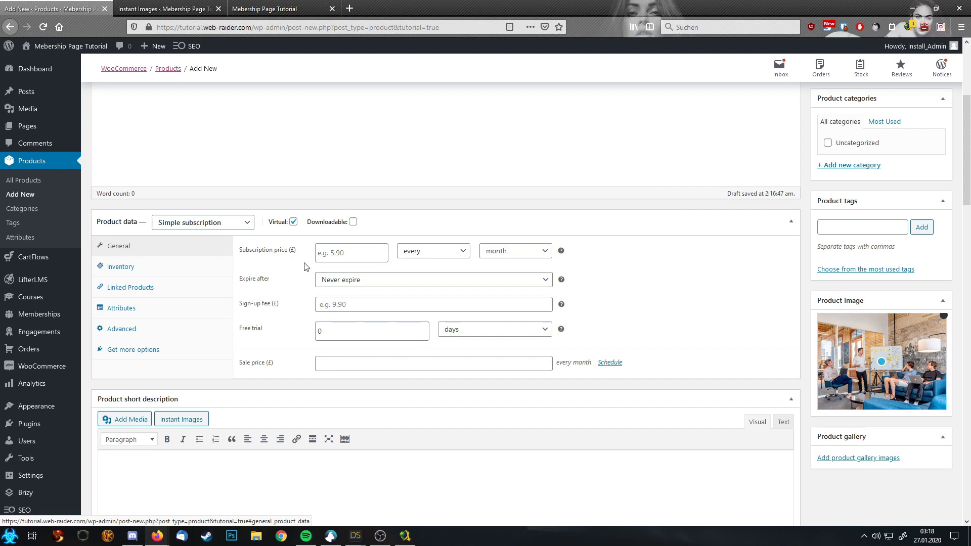
Step: Set the subscription price to 9.90, billed every month
click(353, 256)
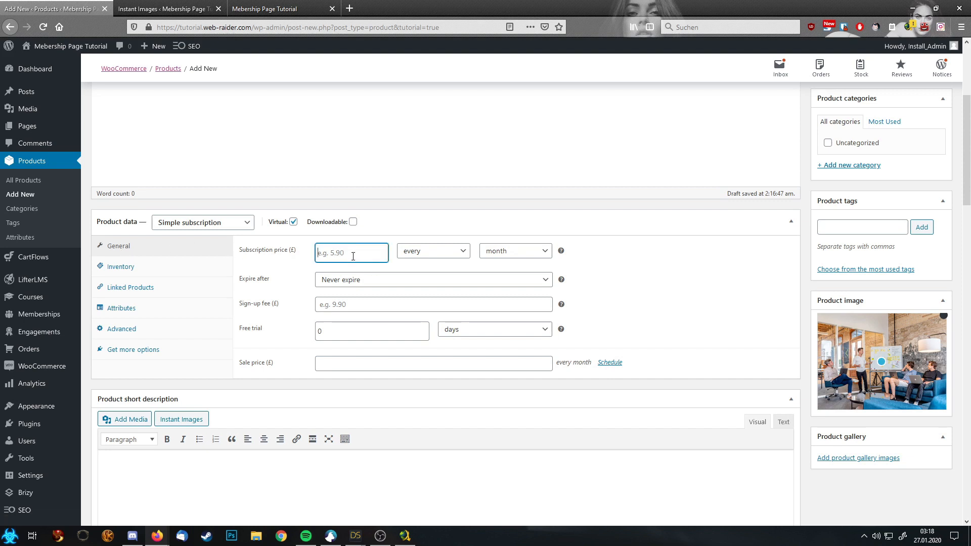
text(9.90)
click(436, 256)
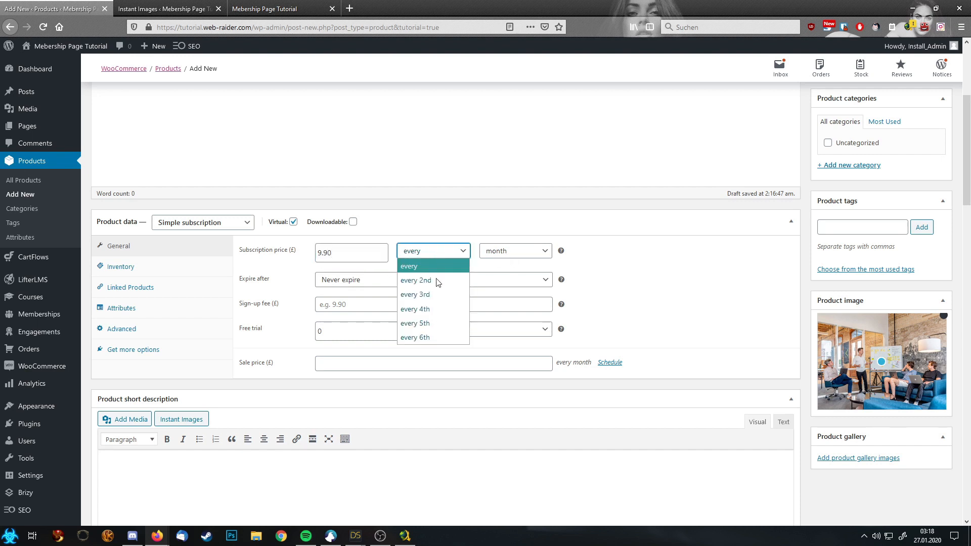
click(504, 253)
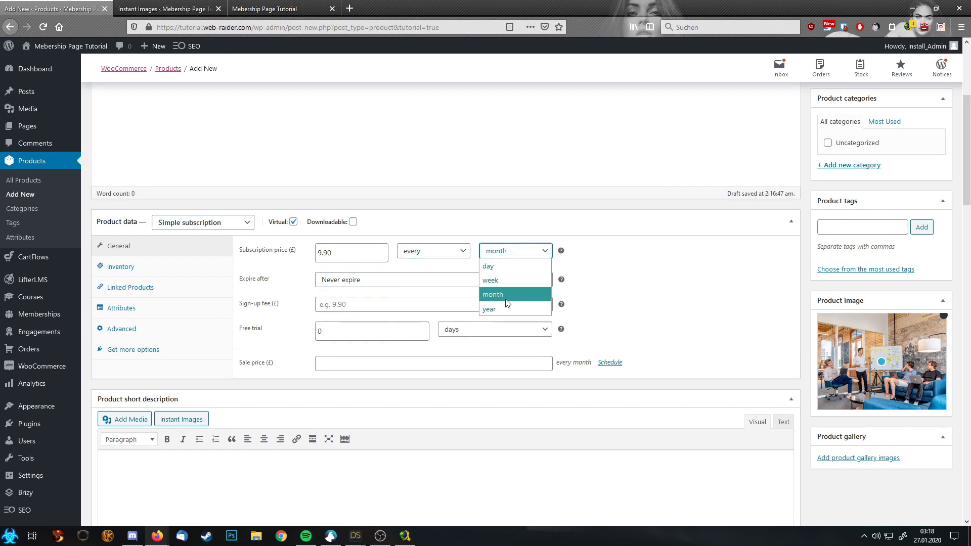
click(650, 274)
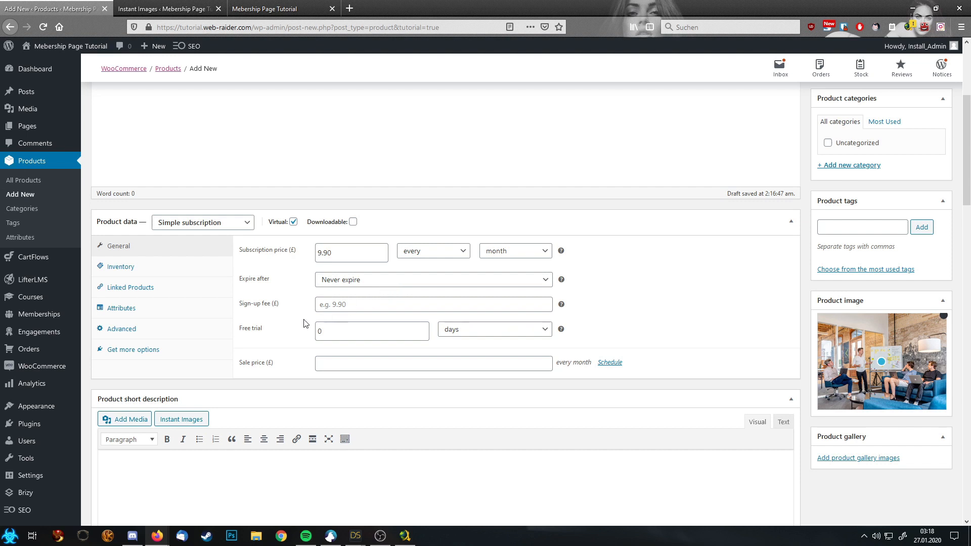
click(352, 306)
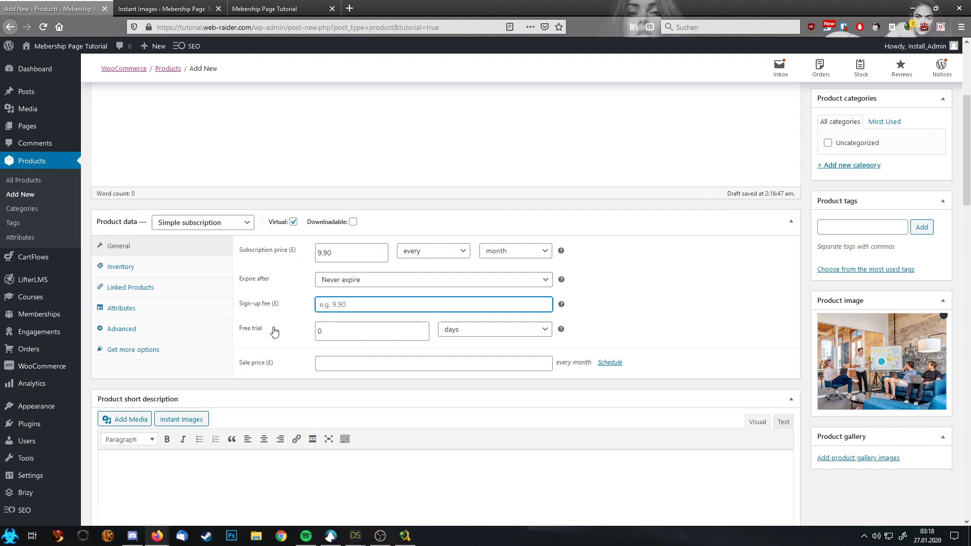
double_click(340, 336)
text(7)
key(ctrl+a)
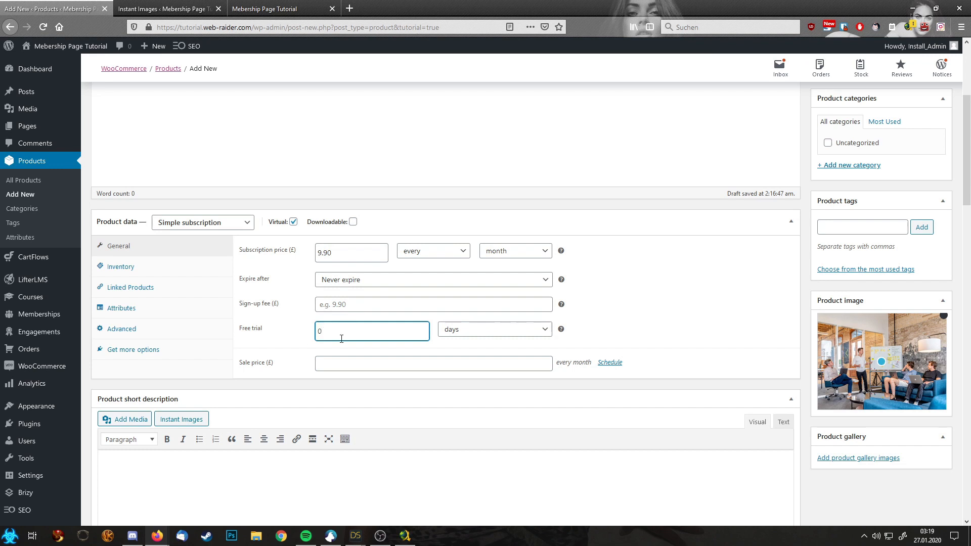
click(291, 336)
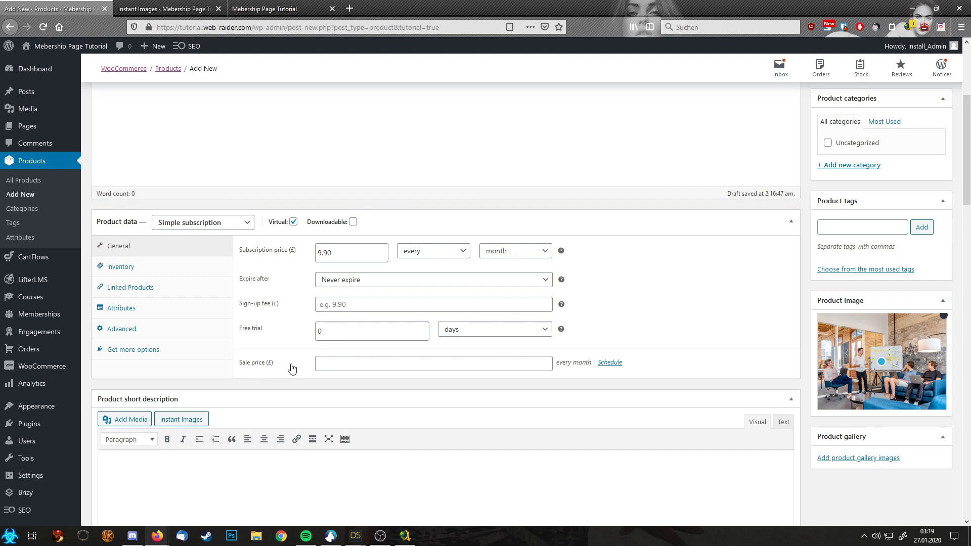
Step: Enter a sale price of 5.99 and open its sale date schedule
click(402, 364)
text(5.99)
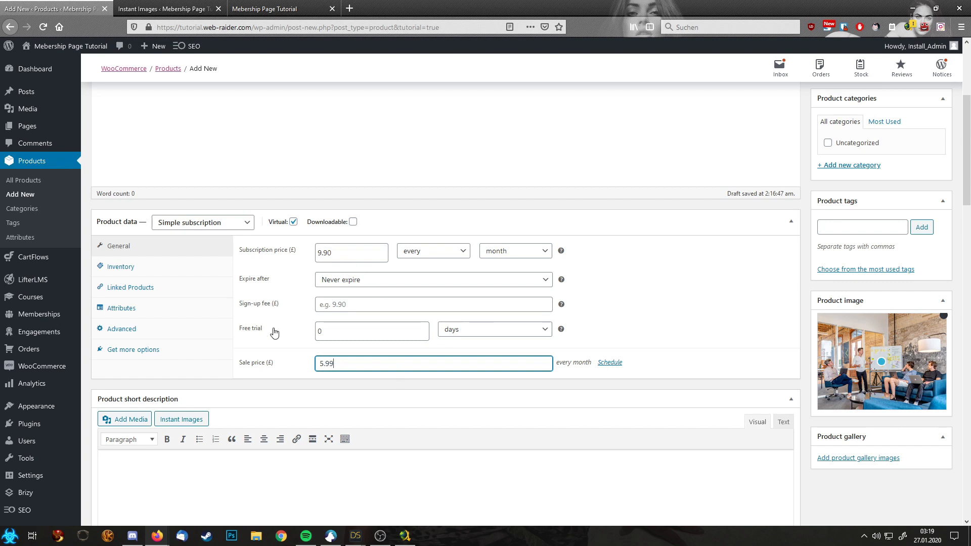
click(273, 364)
click(611, 365)
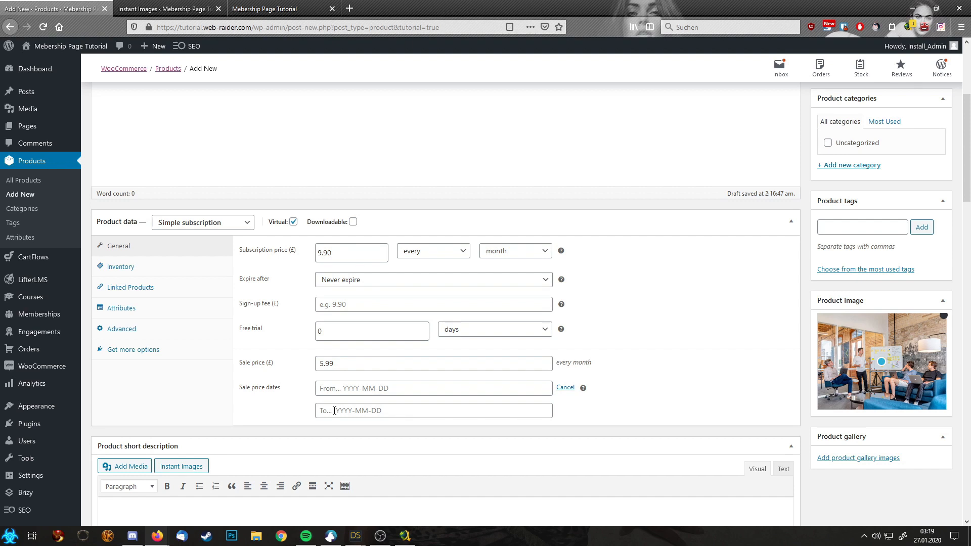
click(254, 364)
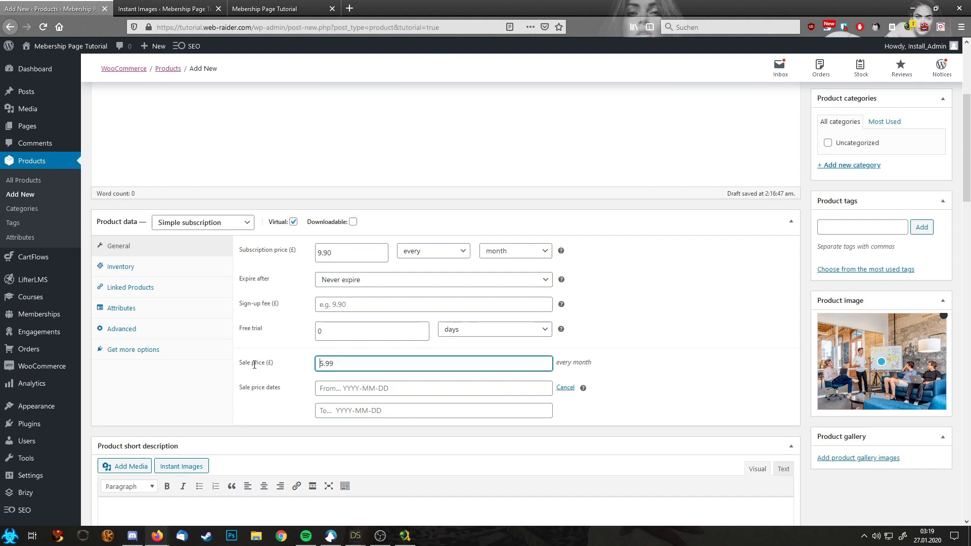
Step: Clear the sale price and save the product draft
click(340, 359)
key(BackSpace)
key(BackSpace)
key(BackSpace)
key(BackSpace)
key(Return)
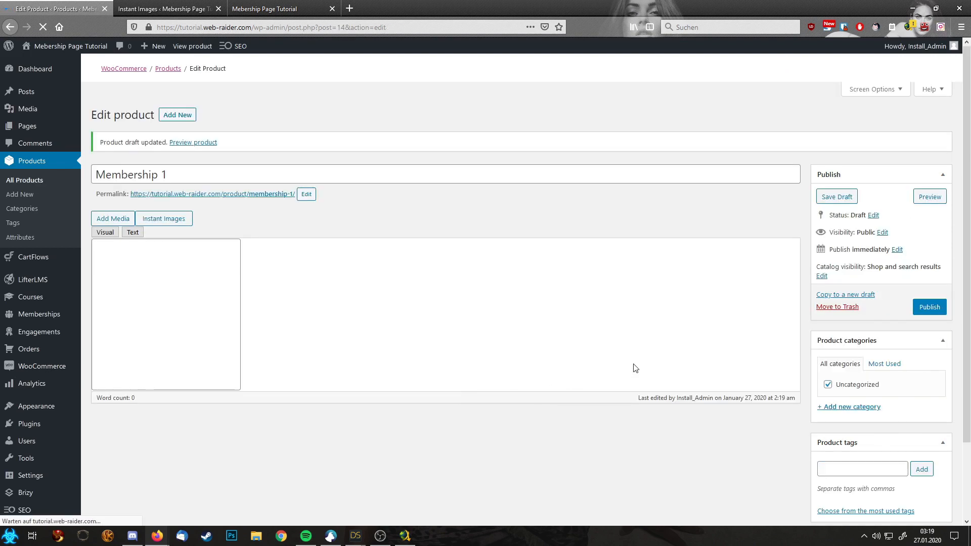
scroll(575, 357, down, 3)
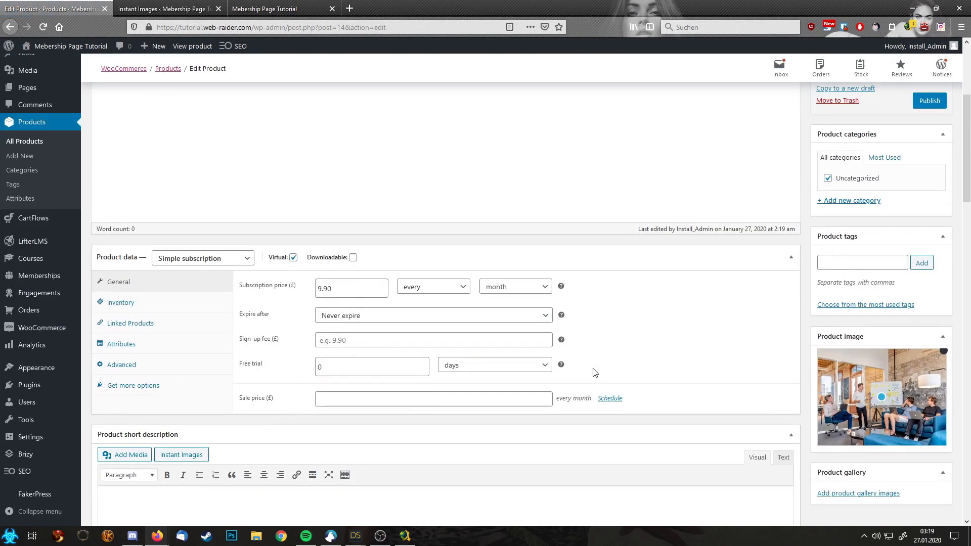
scroll(595, 372, up, 3)
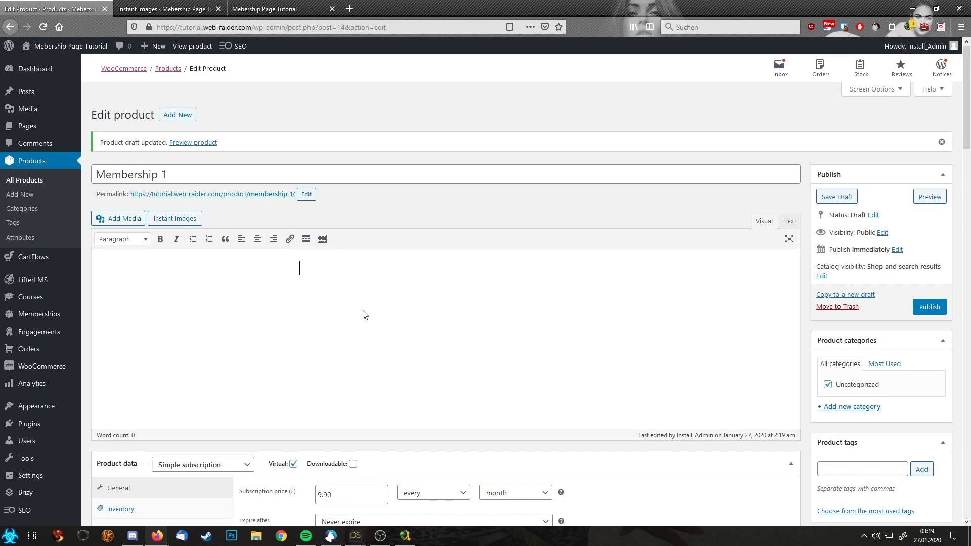
Step: Search the web for "lorem ipsum" in a new tab and open the loremipsum.de text generator
click(349, 8)
click(732, 28)
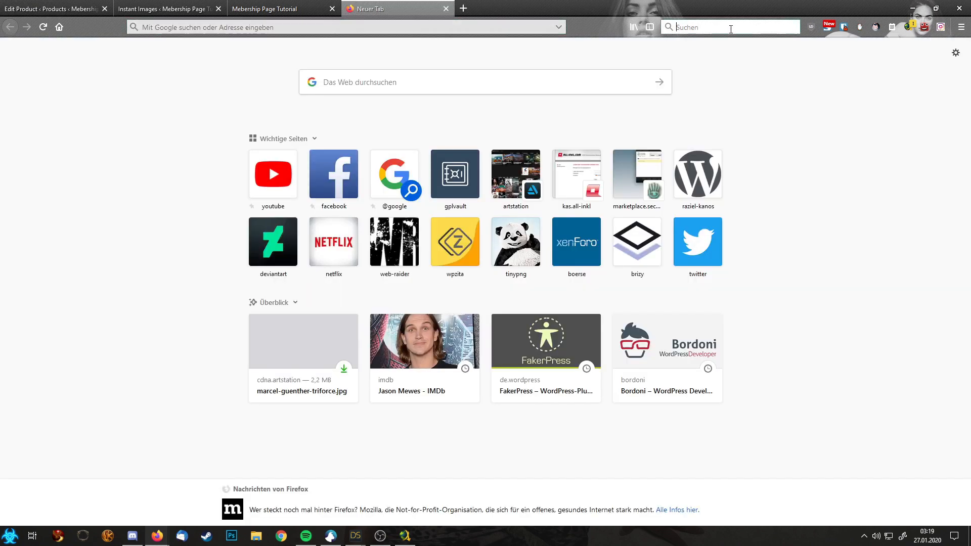
text(lorem ipsum)
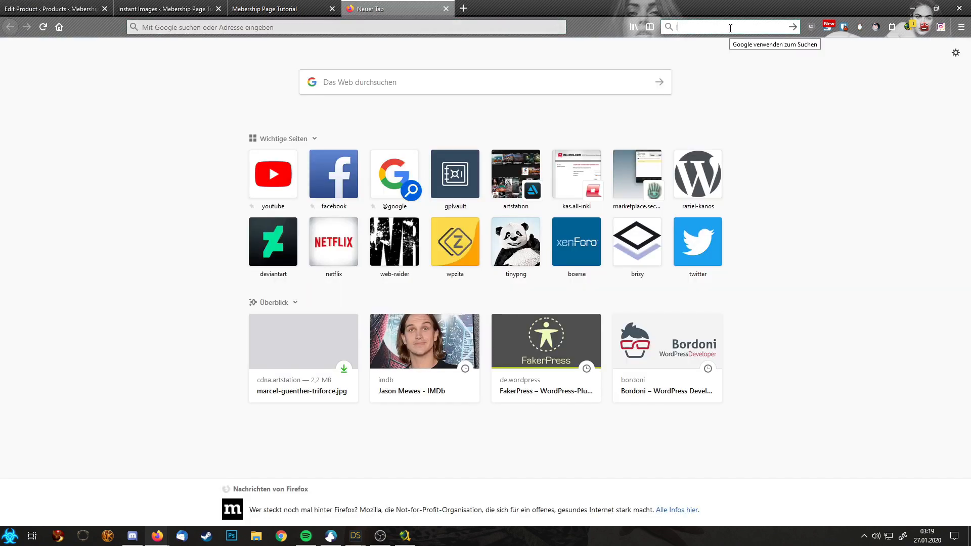
key(Return)
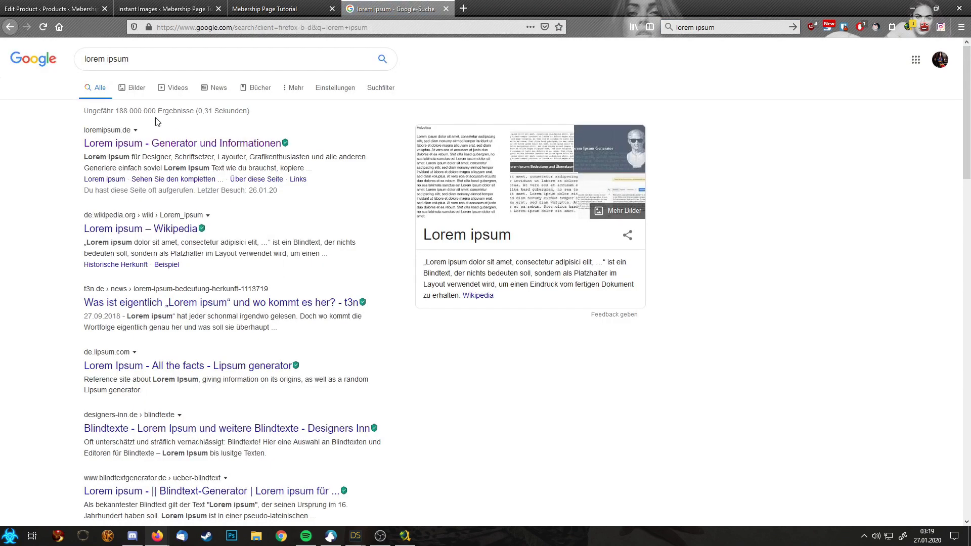
click(165, 144)
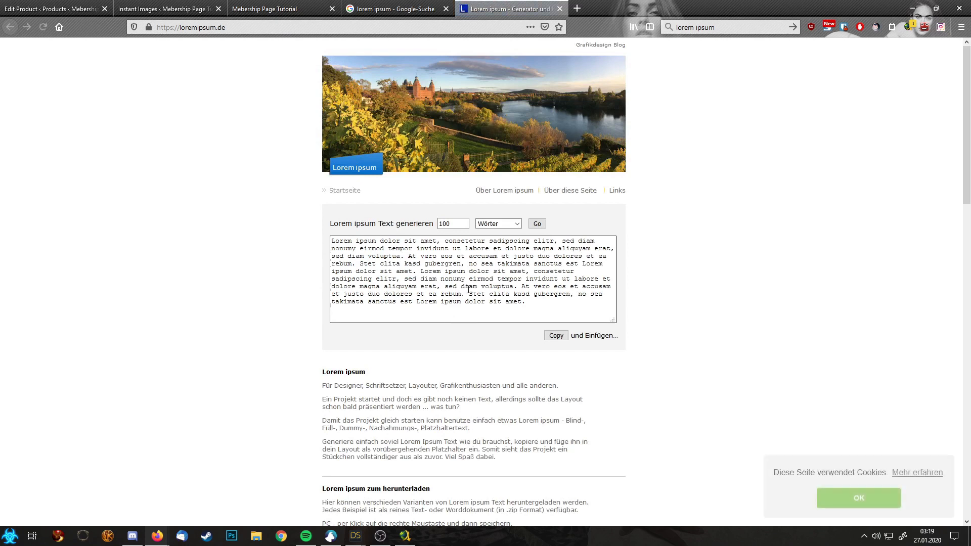
Step: Generate 175 words of lorem ipsum text and copy all of it
double_click(445, 224)
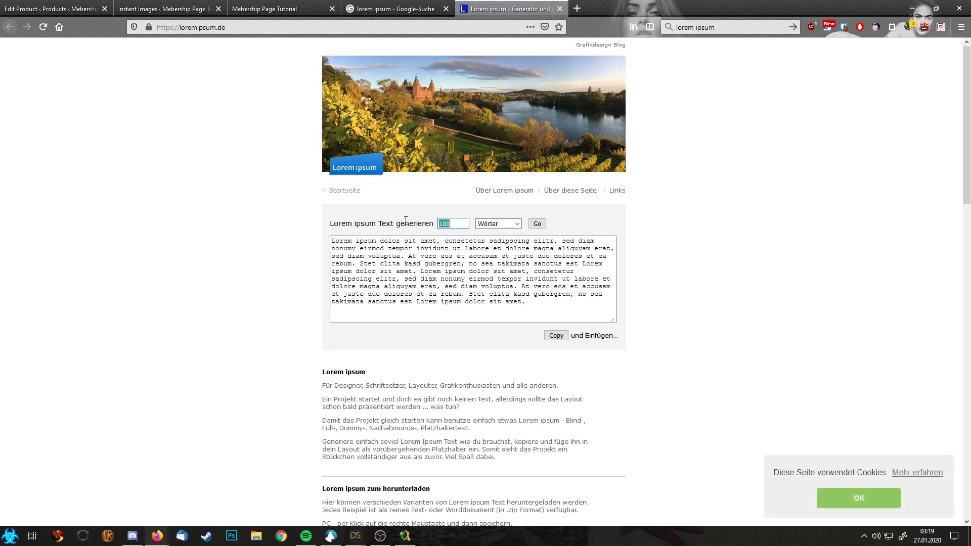
text(175)
click(536, 226)
click(511, 267)
key(ctrl+a)
key(ctrl+c)
Step: Paste the copied placeholder text into the main description of the Membership 1 product
click(69, 7)
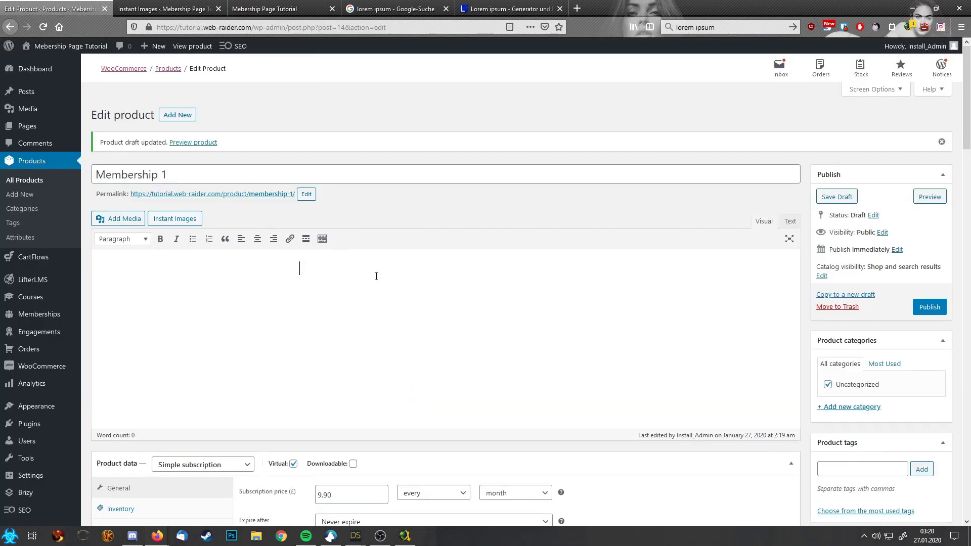
click(413, 317)
key(ctrl+v)
scroll(426, 318, down, 5)
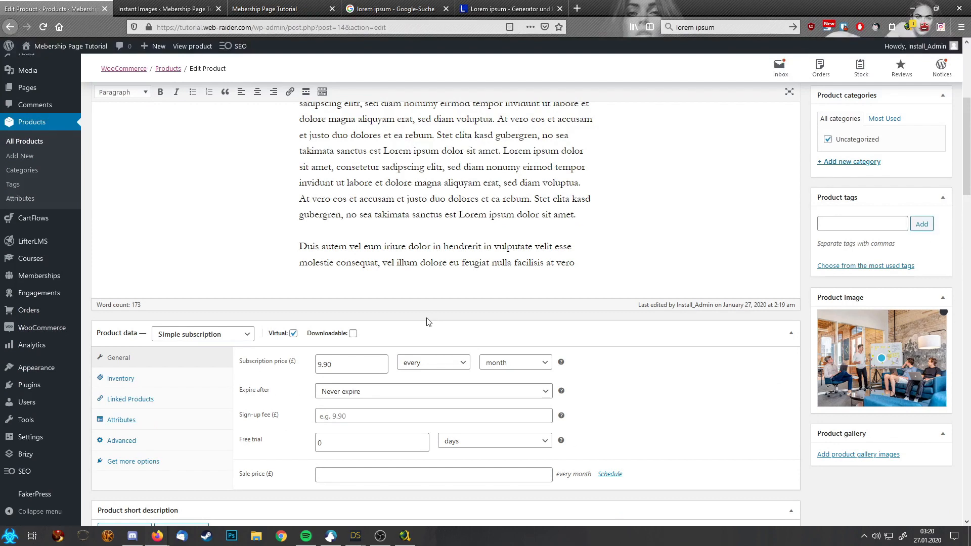
scroll(428, 321, up, 3)
Step: Generate 35 words of lorem ipsum text on loremipsum.de and copy all of it
click(507, 8)
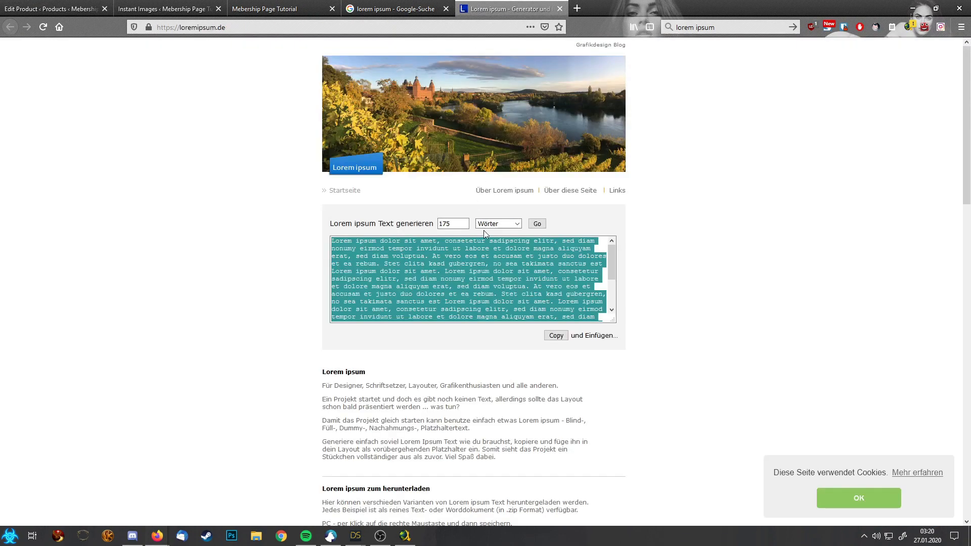
double_click(453, 223)
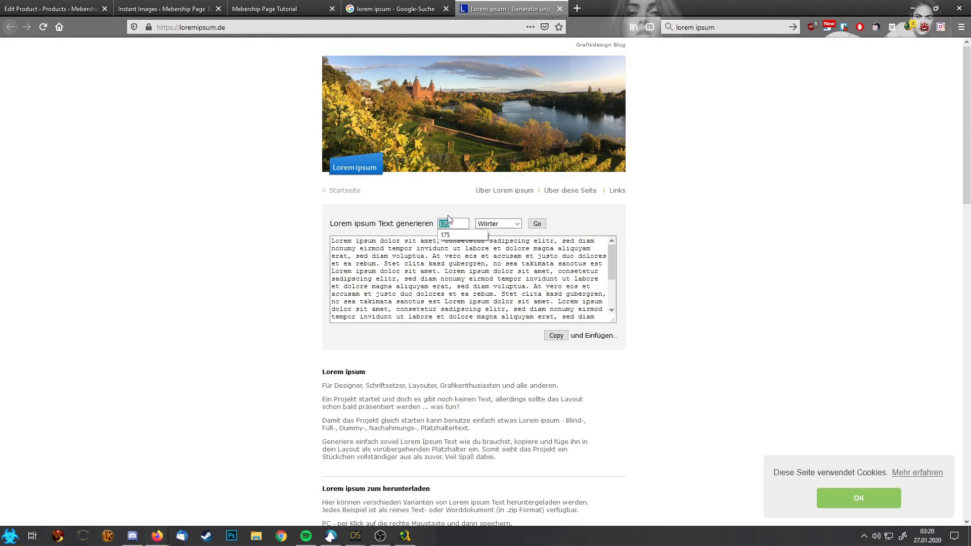
text(35)
click(537, 223)
click(460, 292)
key(ctrl+a)
key(ctrl+c)
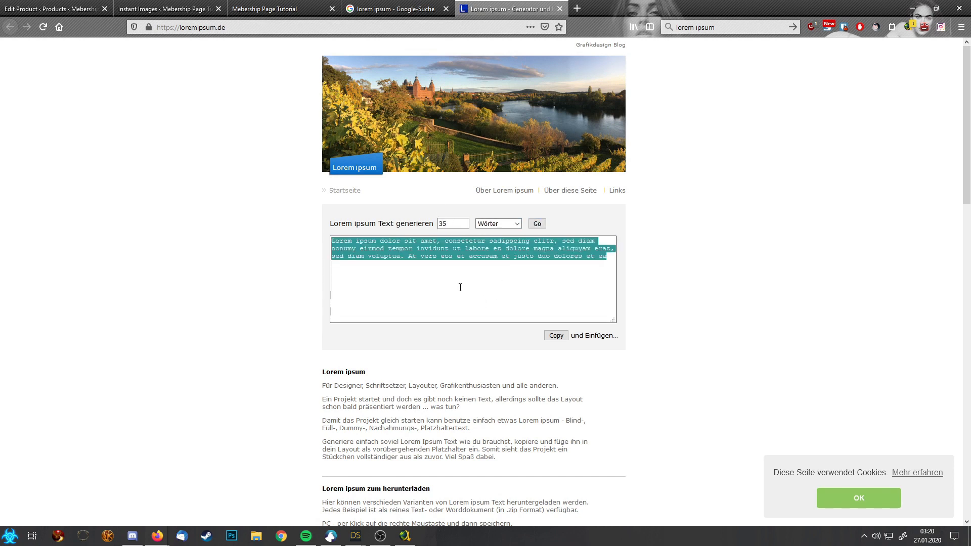
Step: Paste the copied placeholder text into the short description of the Membership 1 product
click(60, 4)
scroll(445, 304, down, 7)
click(282, 407)
key(ctrl+v)
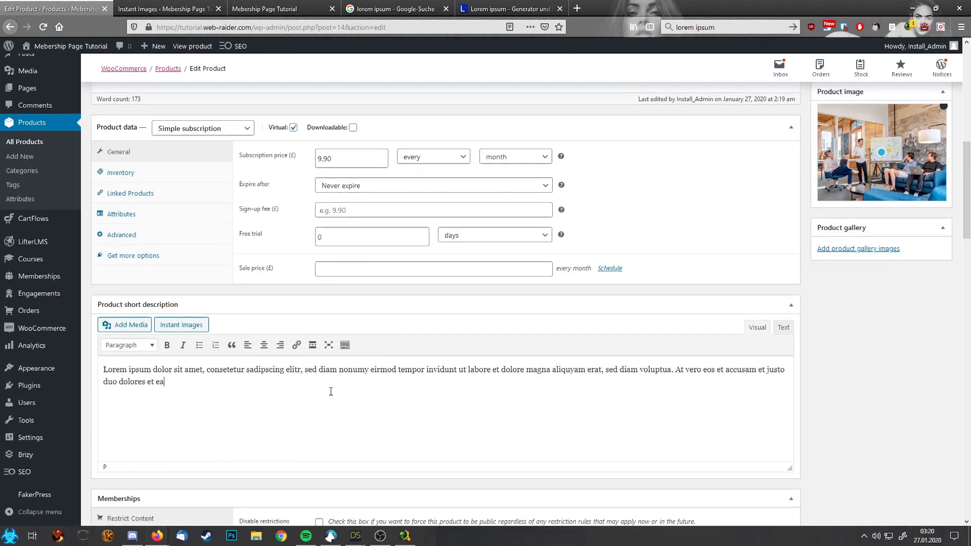
Step: Check the product's price and description sections and publish the Membership 1 product
scroll(329, 390, up, 3)
scroll(338, 394, down, 1)
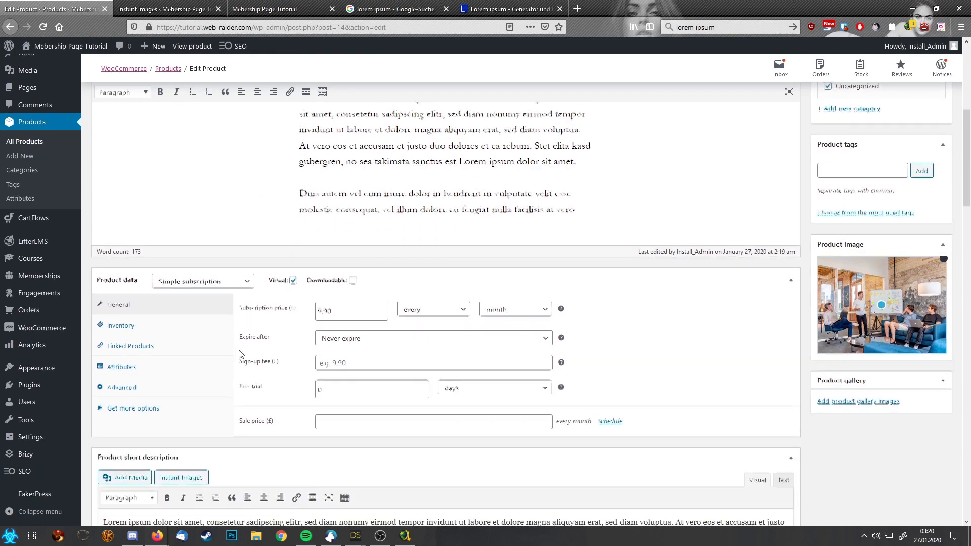
scroll(348, 110, down, 4)
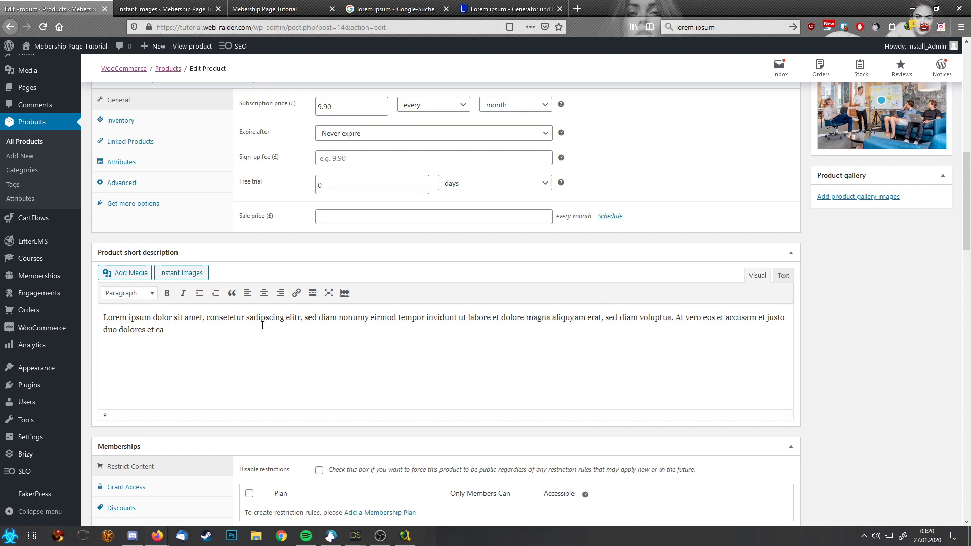
scroll(392, 361, up, 15)
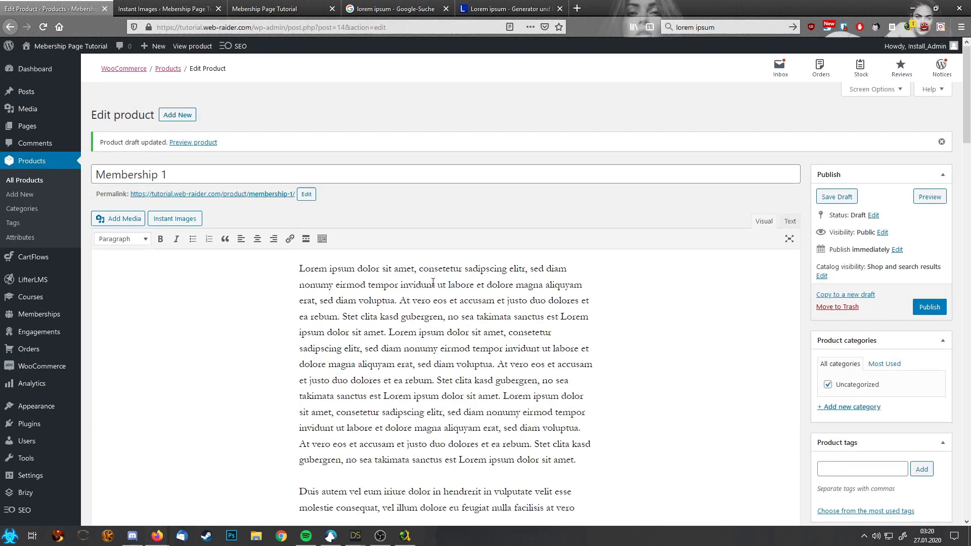
click(935, 308)
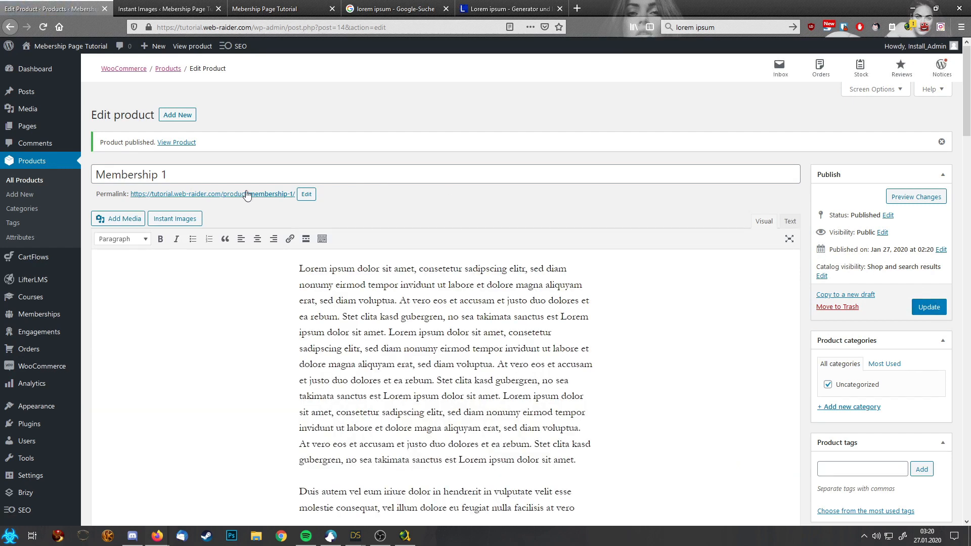
Step: View the live Membership 1 product page through its permalink, review its image, price and descriptions, and close it
click(247, 195)
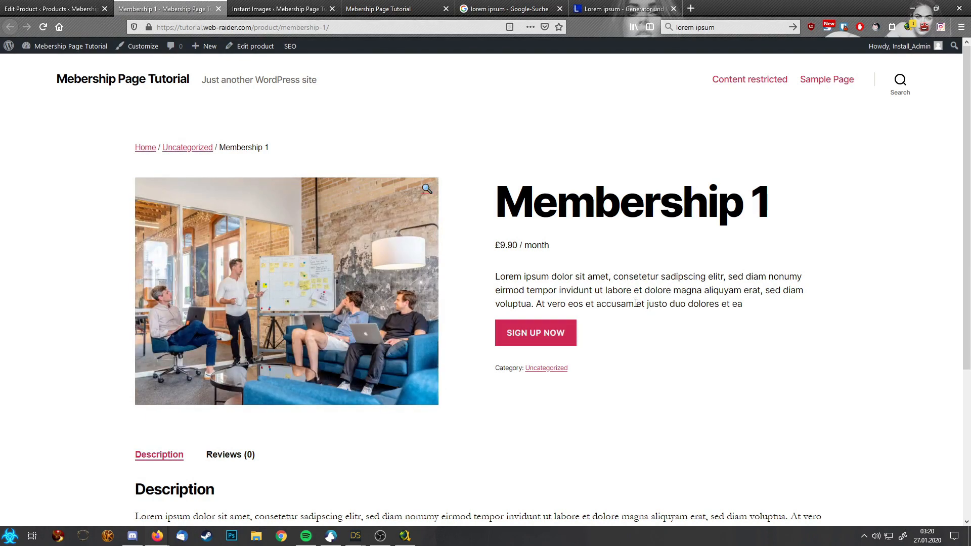
scroll(636, 303, down, 4)
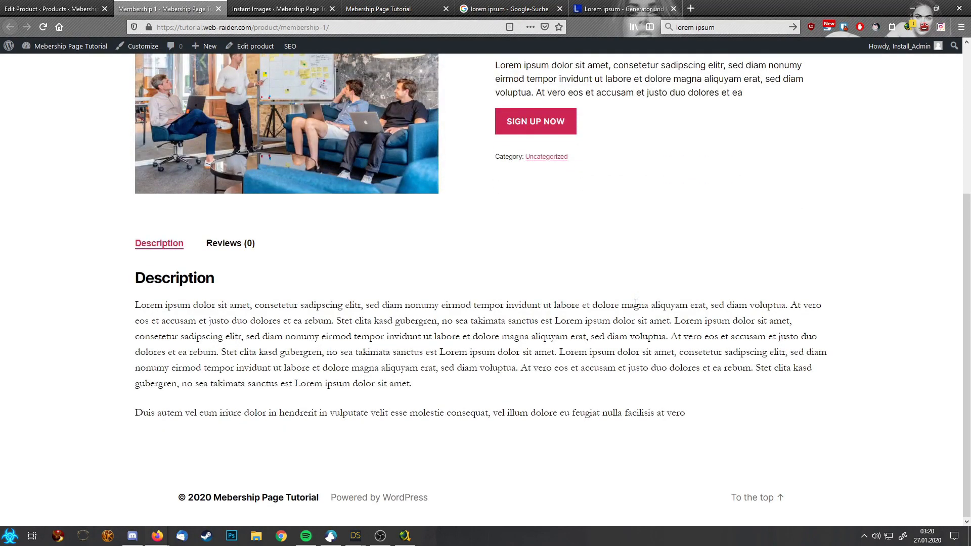
scroll(636, 303, up, 4)
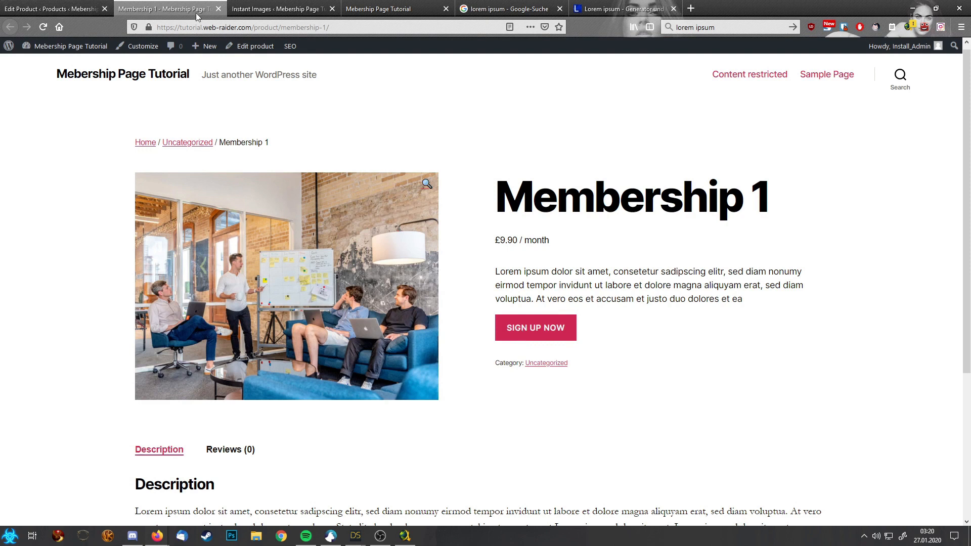
click(215, 11)
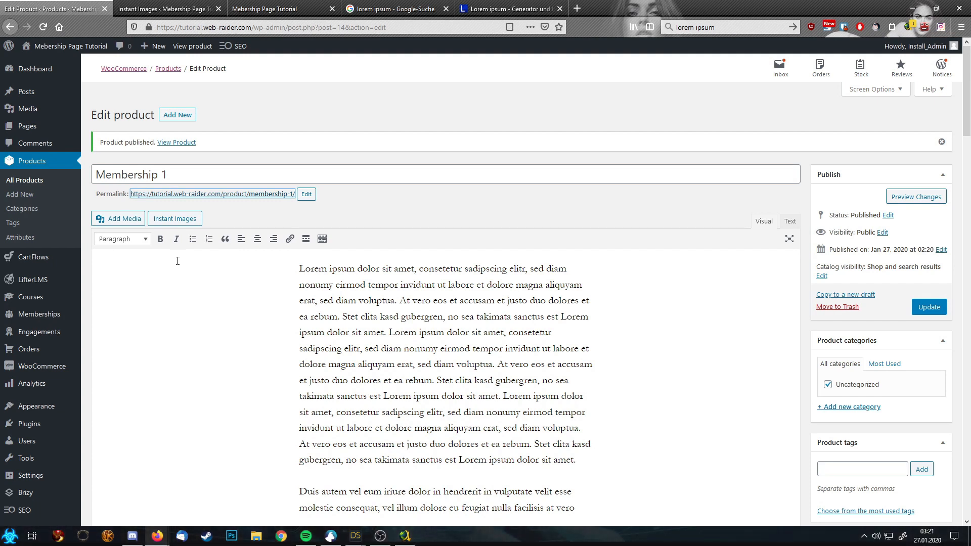
Step: Create a new WooCommerce membership plan titled "Course 1"
click(61, 366)
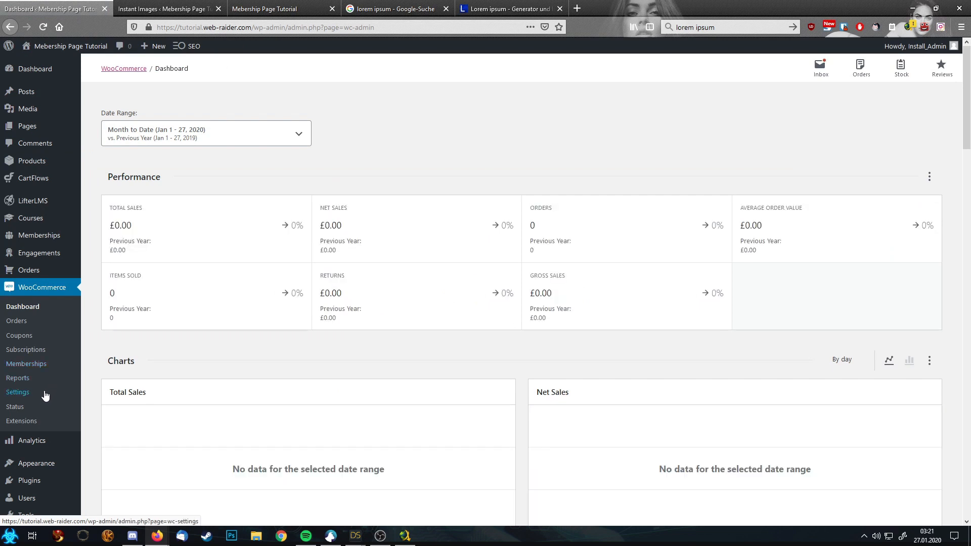
click(29, 371)
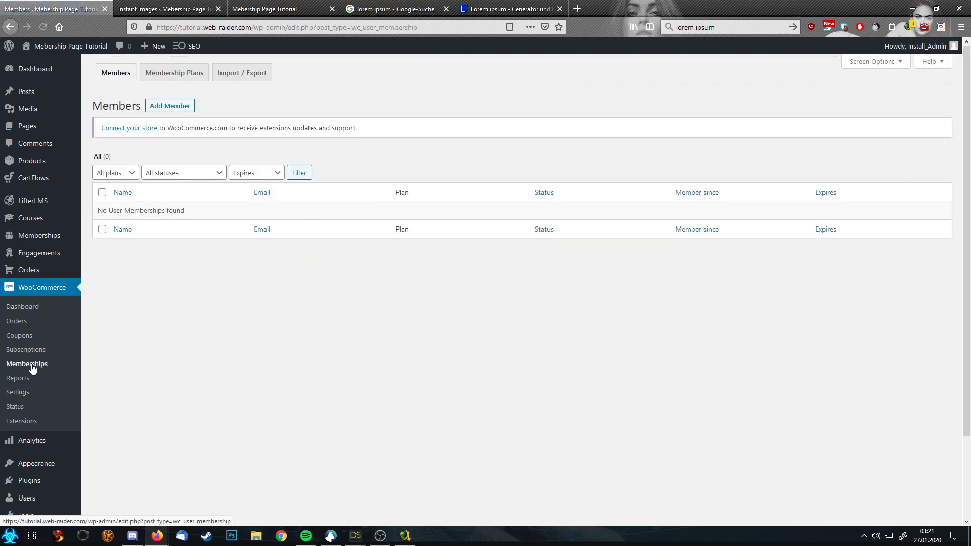
click(174, 76)
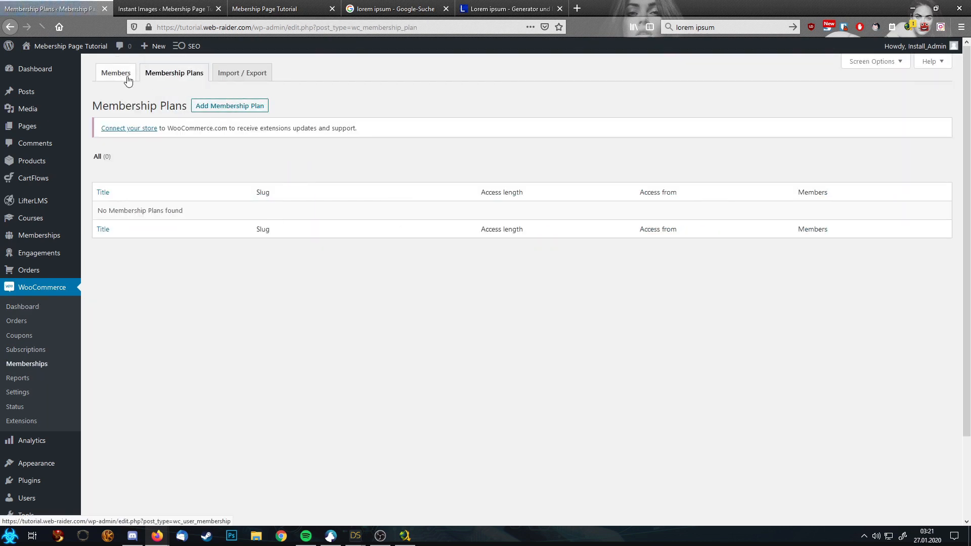
click(237, 105)
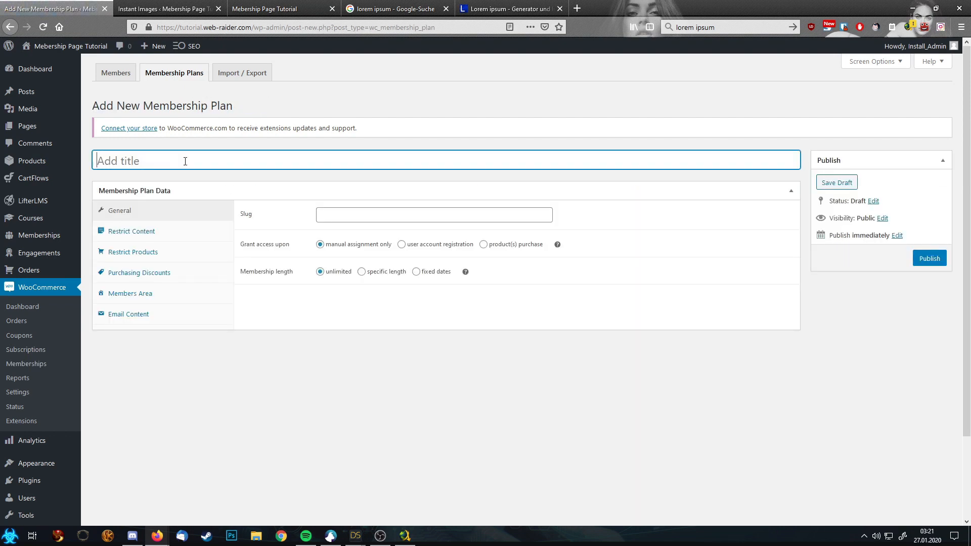
text(Course 1)
Step: Grant the plan's access upon purchase of the Membership 1 product and publish the plan
click(484, 245)
click(447, 272)
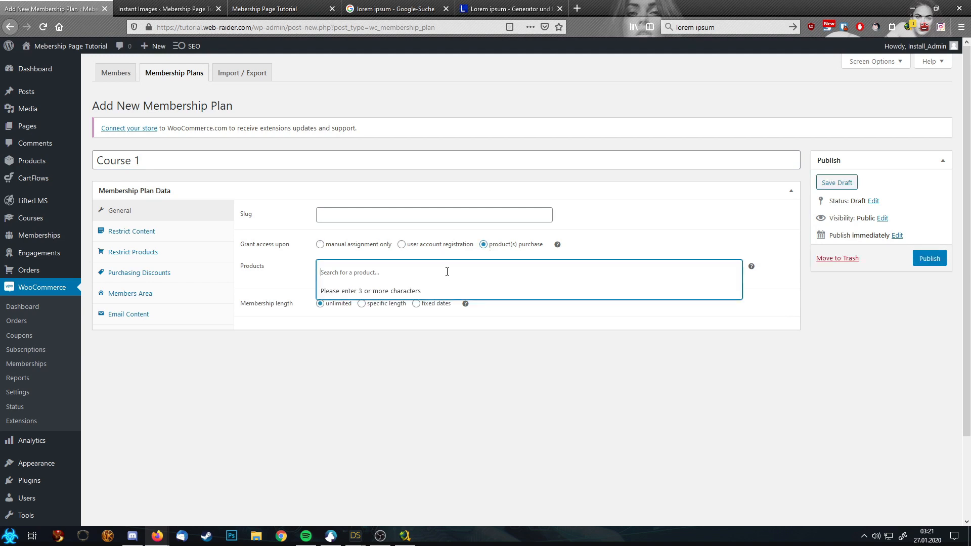
text(mem)
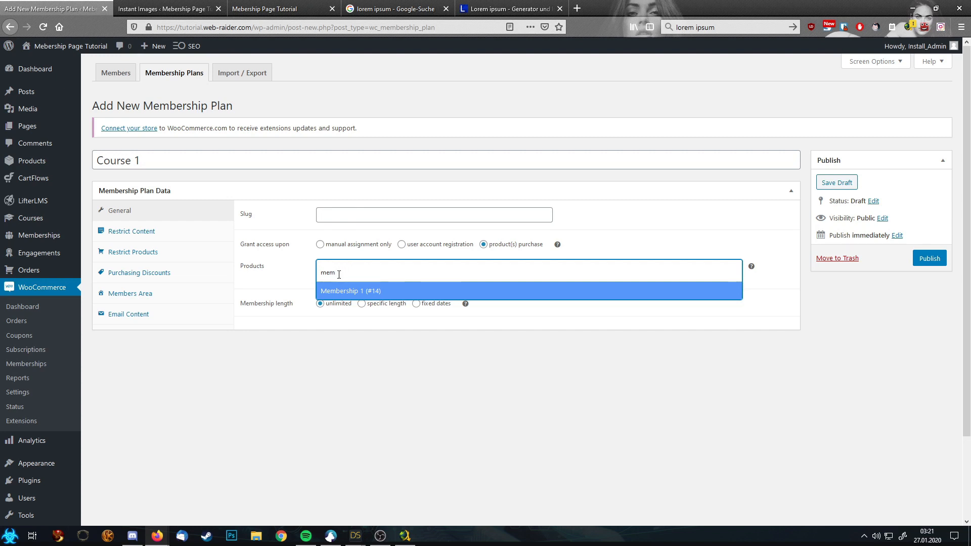
click(359, 292)
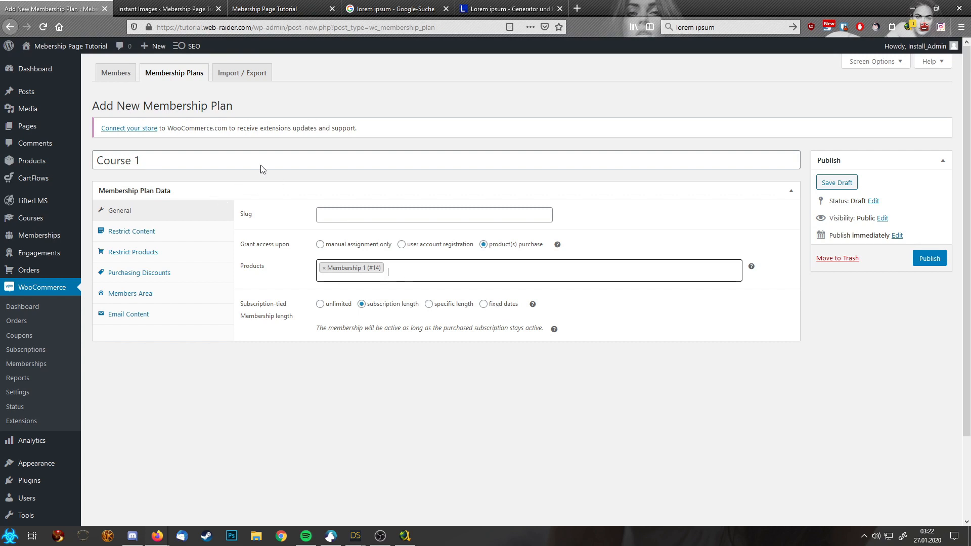
click(930, 259)
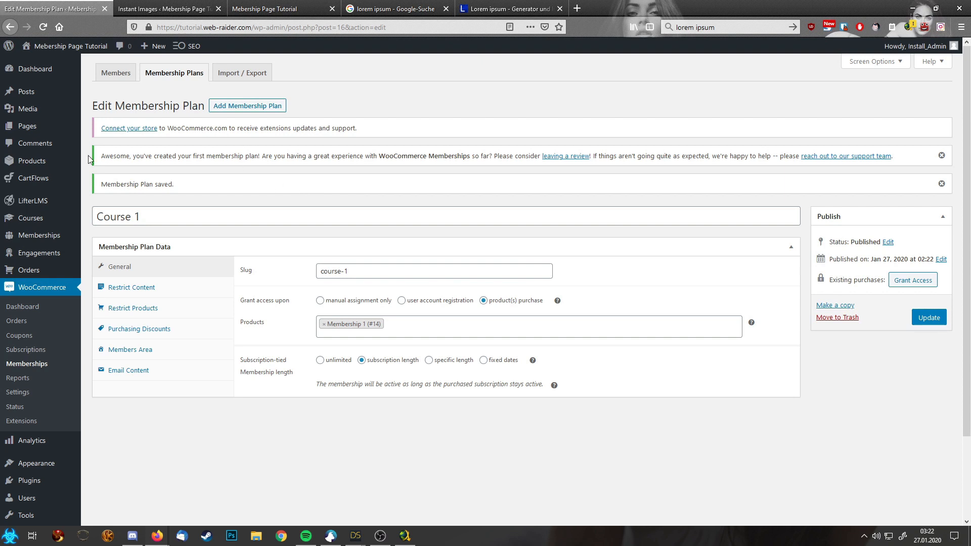
Step: Create a self-designed CartFlows flow, title it "Course 1" and save it
mouse_move(47, 167)
click(40, 178)
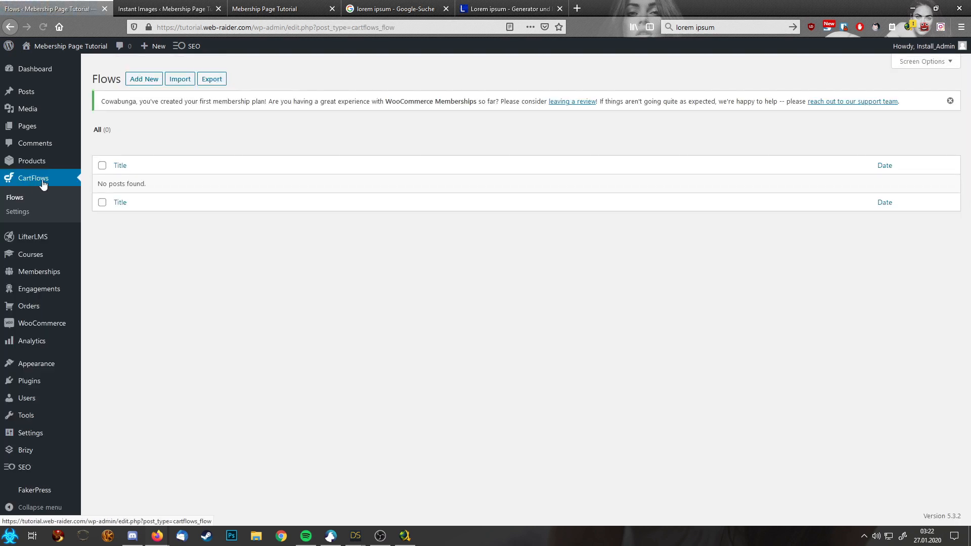
click(144, 80)
click(533, 151)
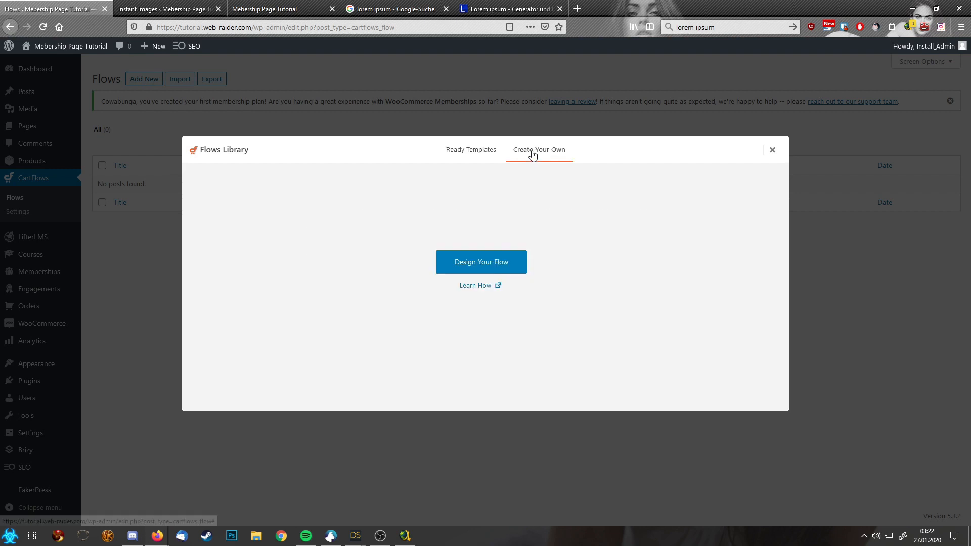
click(501, 262)
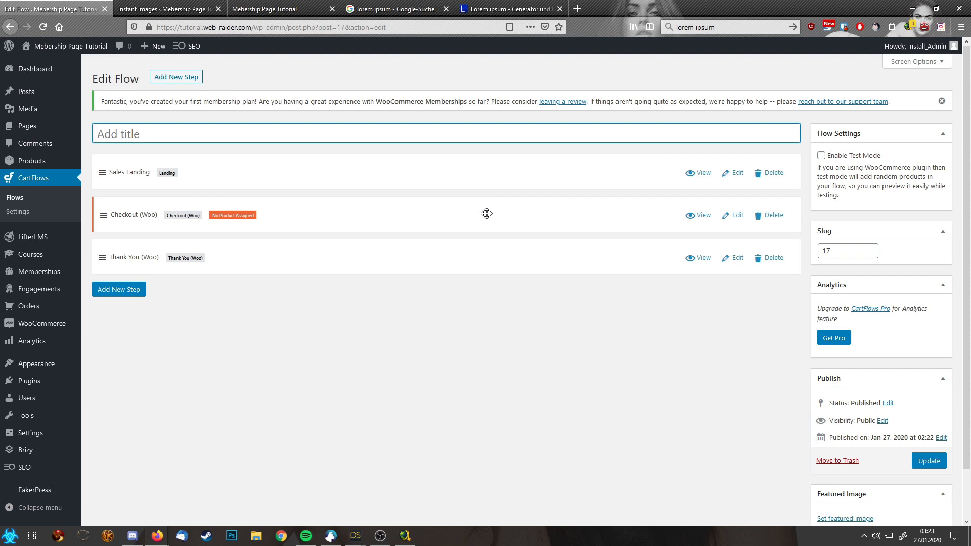
text(Course 1)
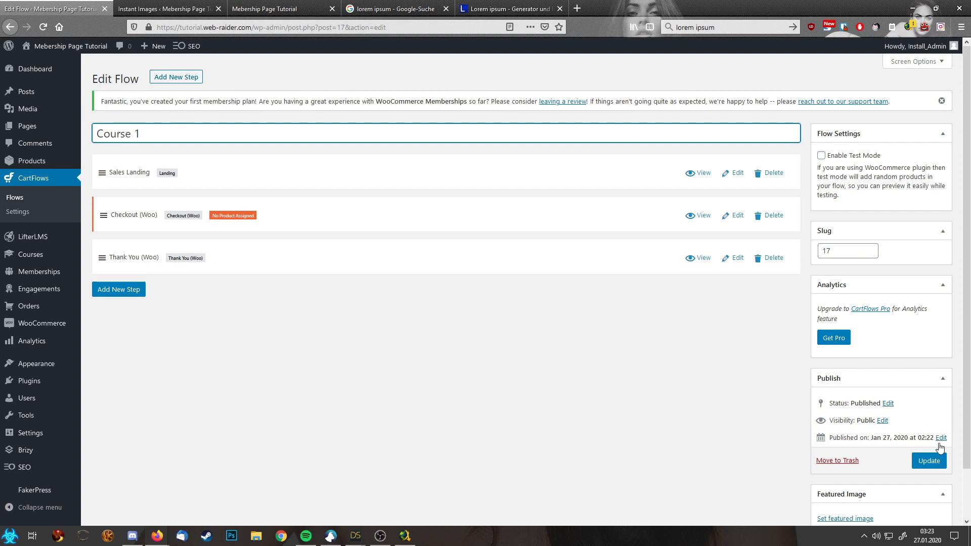
click(930, 460)
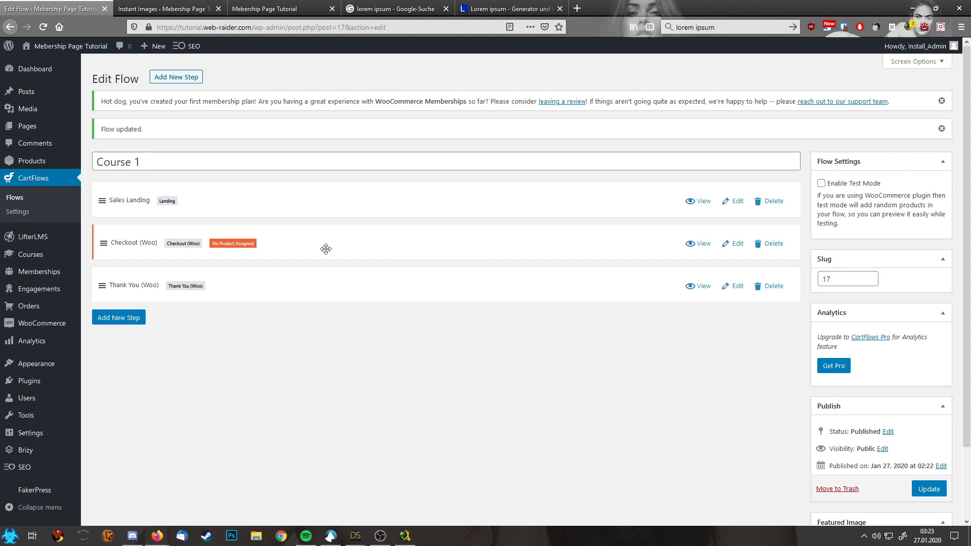
Step: Assign the Membership 1 product to the flow's Checkout (Woo) step and update the step
click(734, 248)
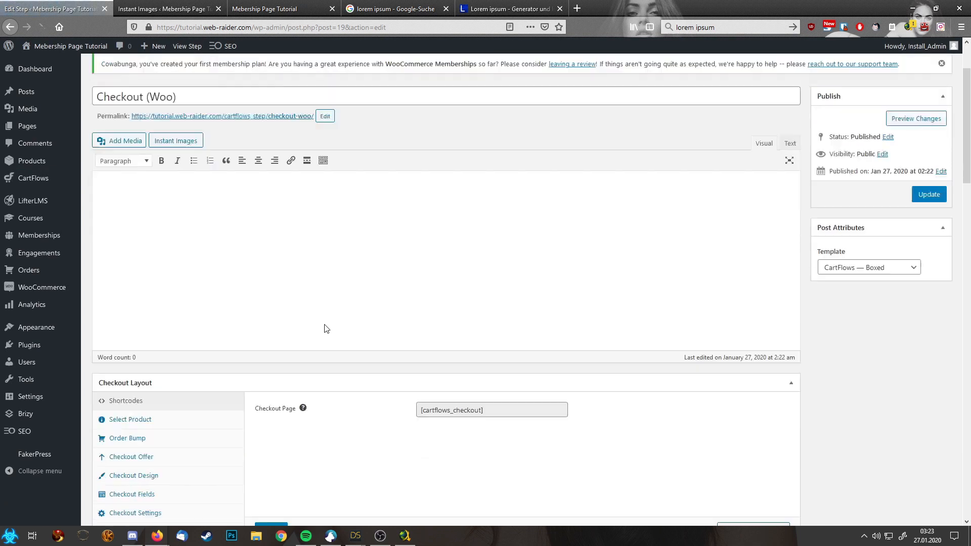
scroll(148, 303, down, 3)
click(122, 306)
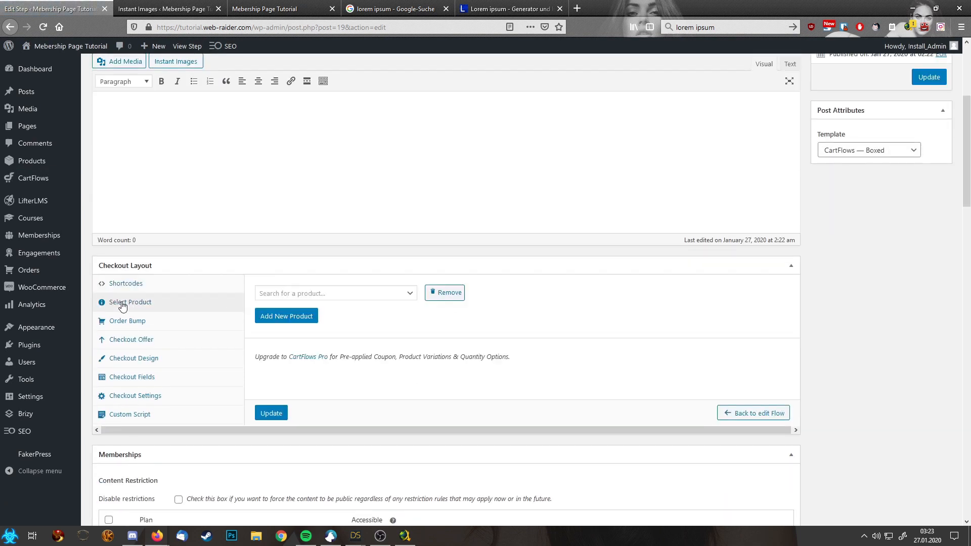
click(331, 297)
text(mem)
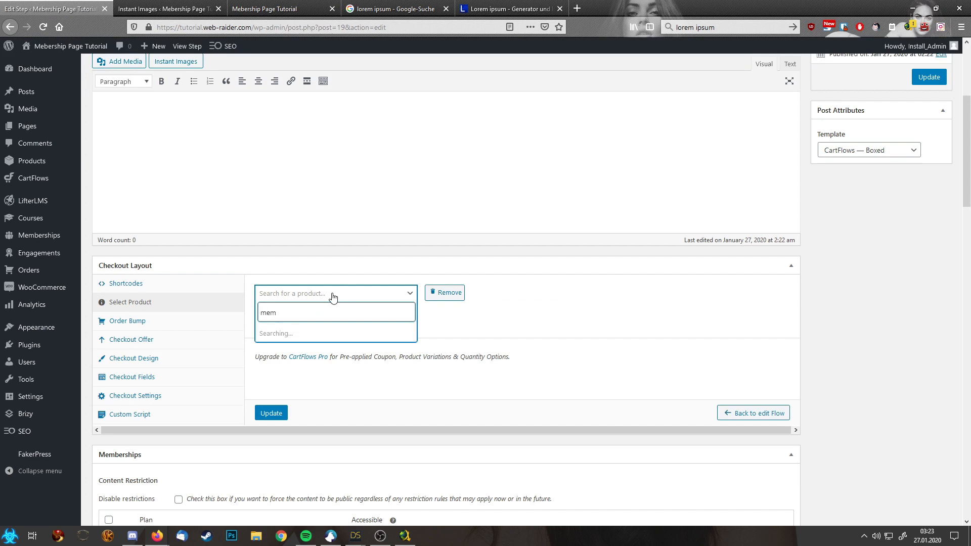
click(310, 334)
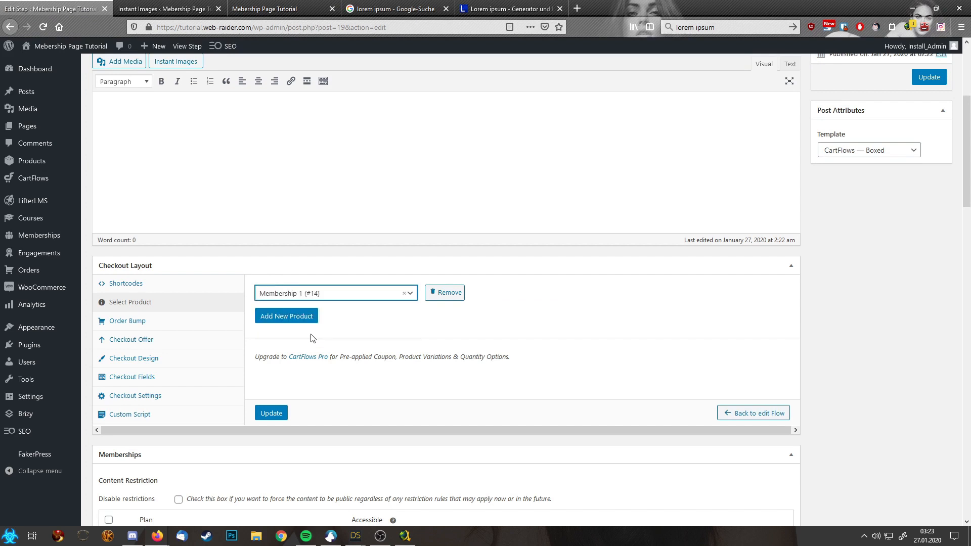
click(270, 413)
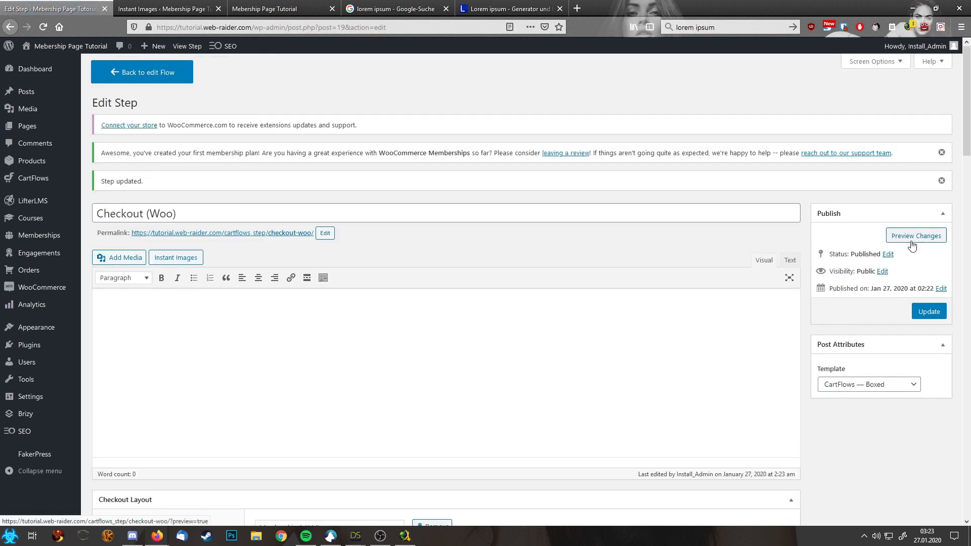
Step: Return to the Course 1 flow, open its Sales Landing step for editing and look through the step's settings
click(147, 81)
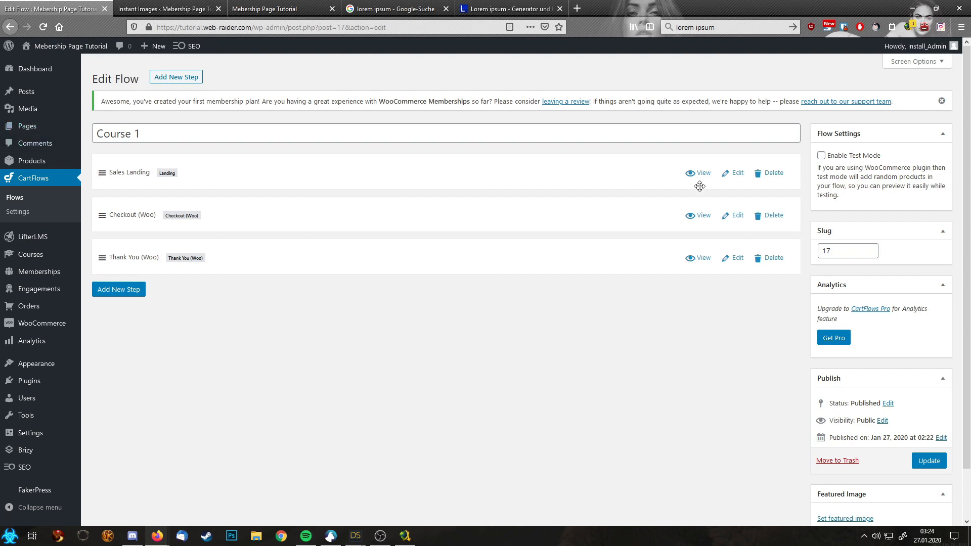
click(736, 173)
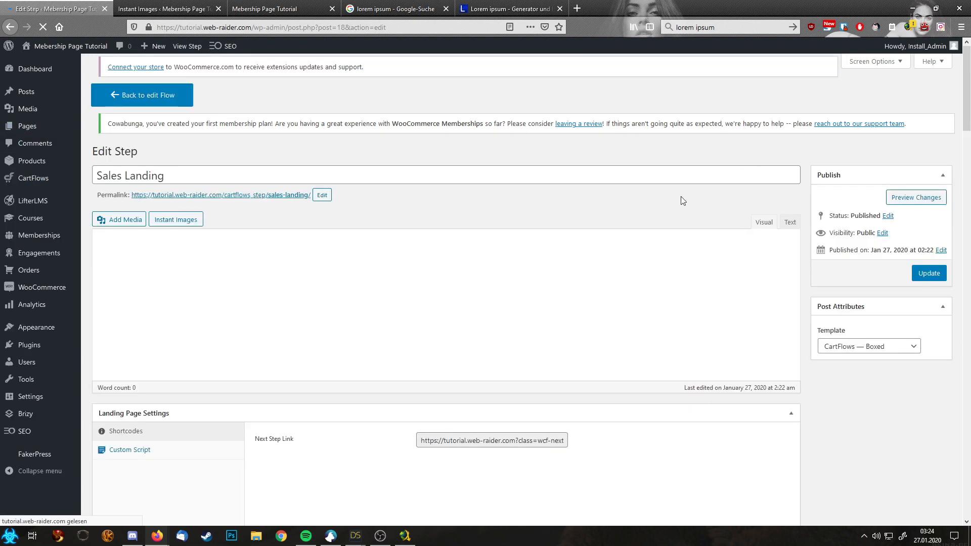
scroll(418, 226, down, 10)
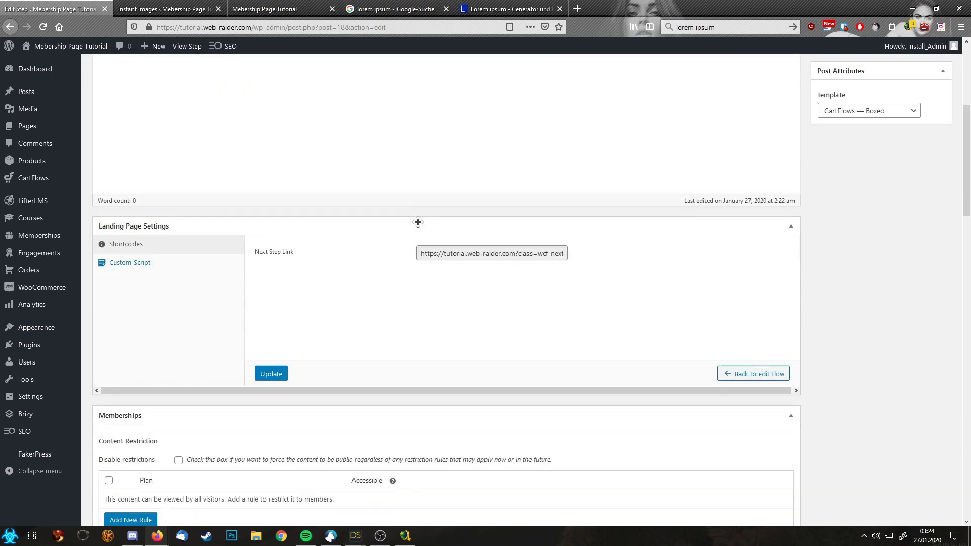
scroll(418, 226, down, 9)
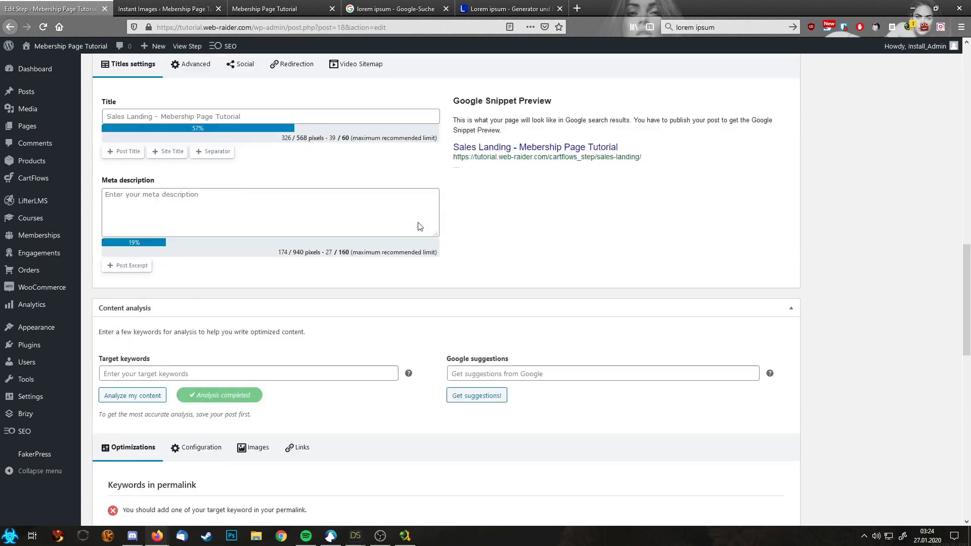
scroll(418, 226, up, 6)
scroll(417, 227, up, 13)
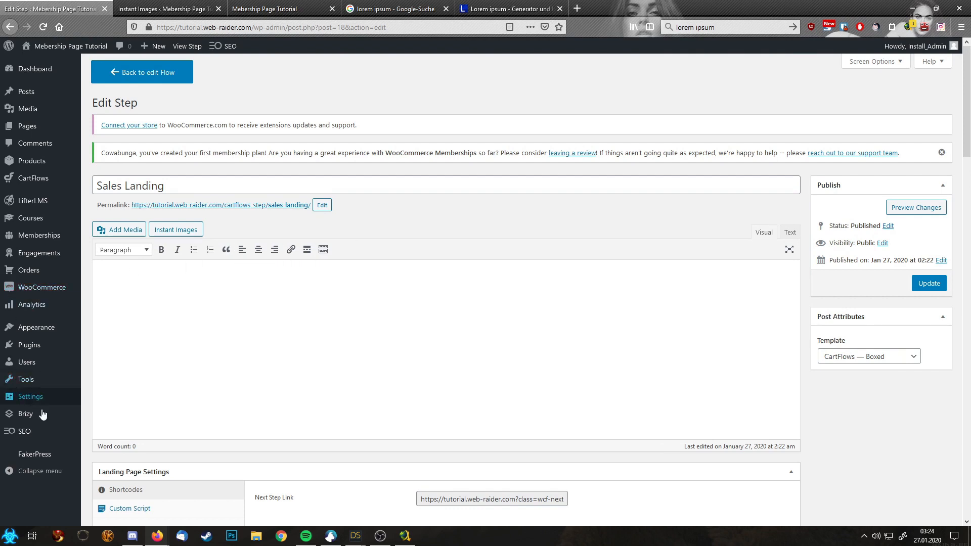
Step: Activate Brizy for Courses, Lessons, Quizzes, Memberships, Certificates, My Certificates, Products and Steps, enable SVG uploads and save the settings
mouse_move(47, 416)
click(101, 412)
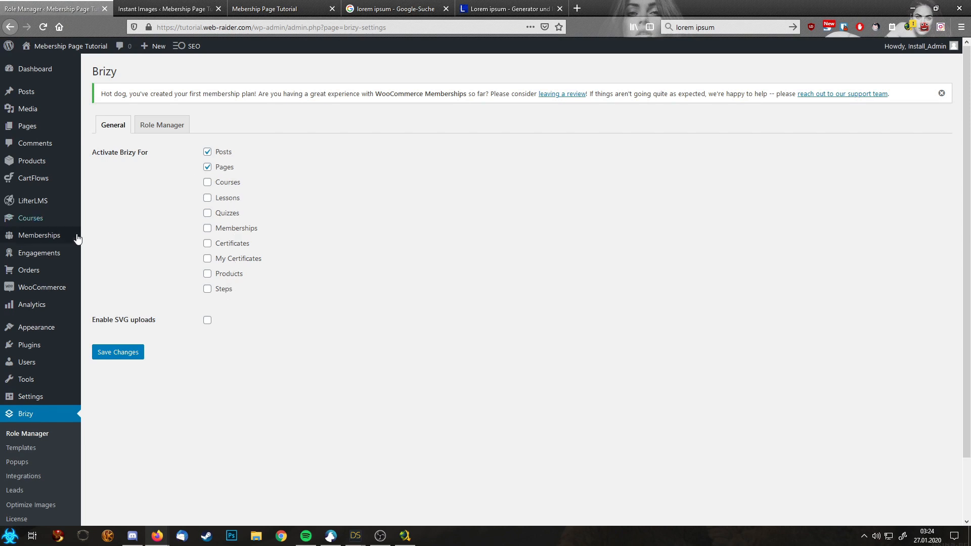
click(232, 184)
click(231, 199)
click(228, 215)
click(230, 229)
click(227, 244)
click(229, 259)
click(225, 277)
click(224, 292)
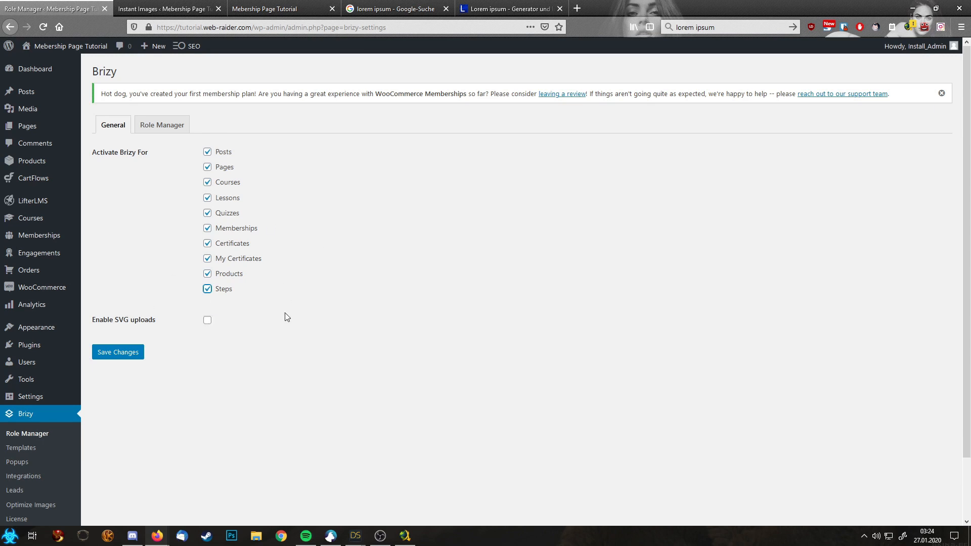
click(208, 322)
click(131, 358)
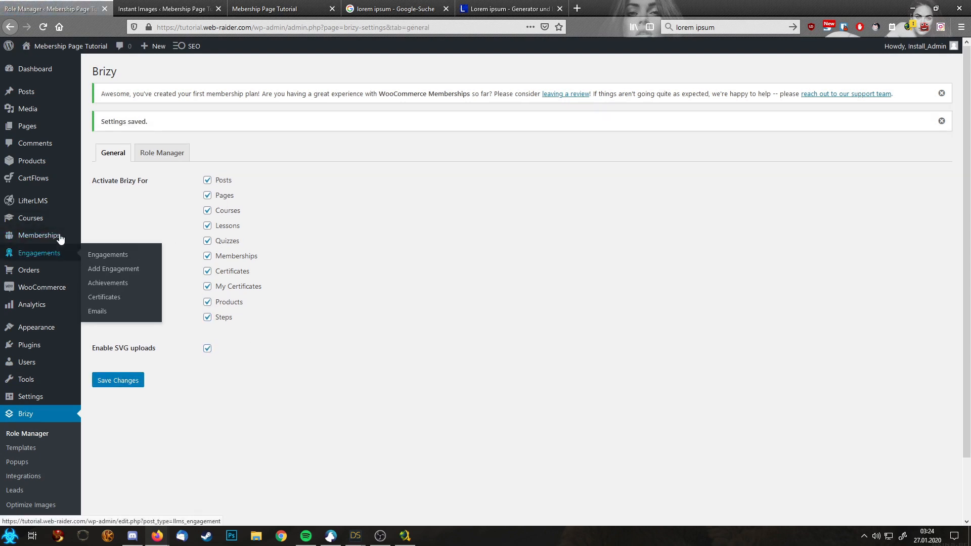
Step: Reopen the Course 1 flow's Sales Landing step and start editing it with Brizy
click(97, 182)
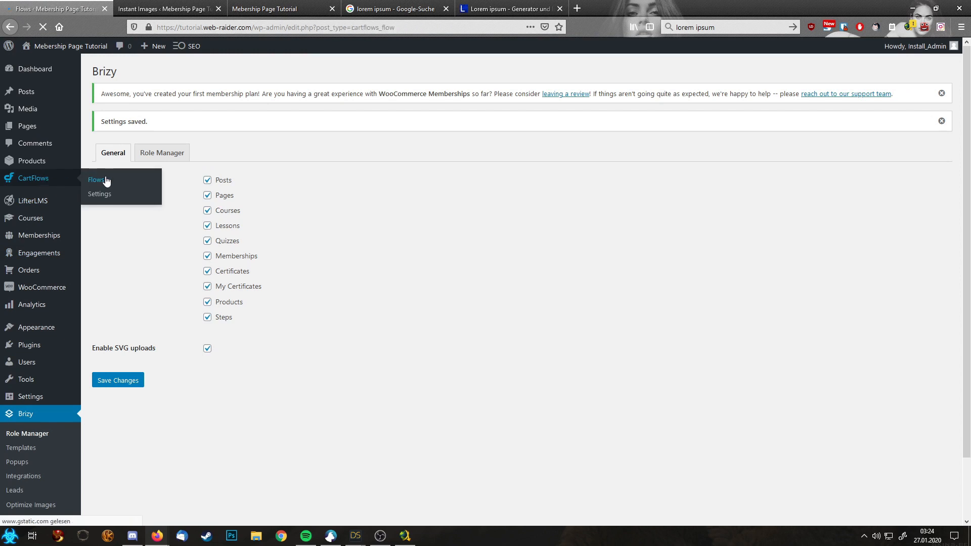
click(120, 198)
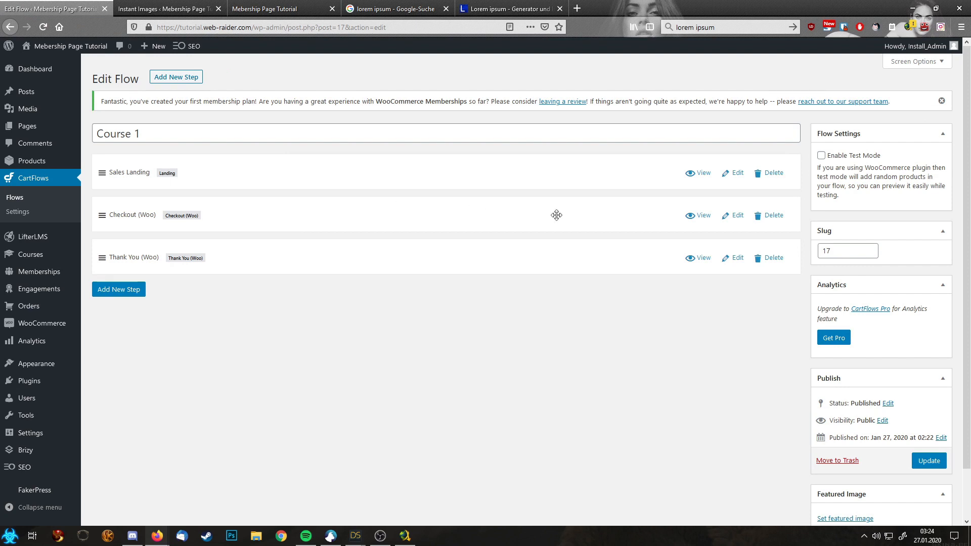
click(735, 177)
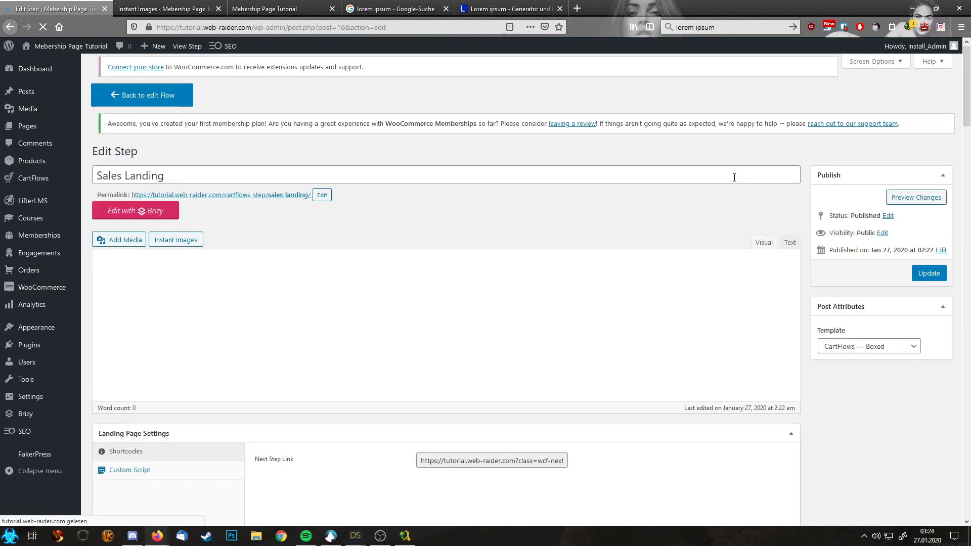
click(150, 221)
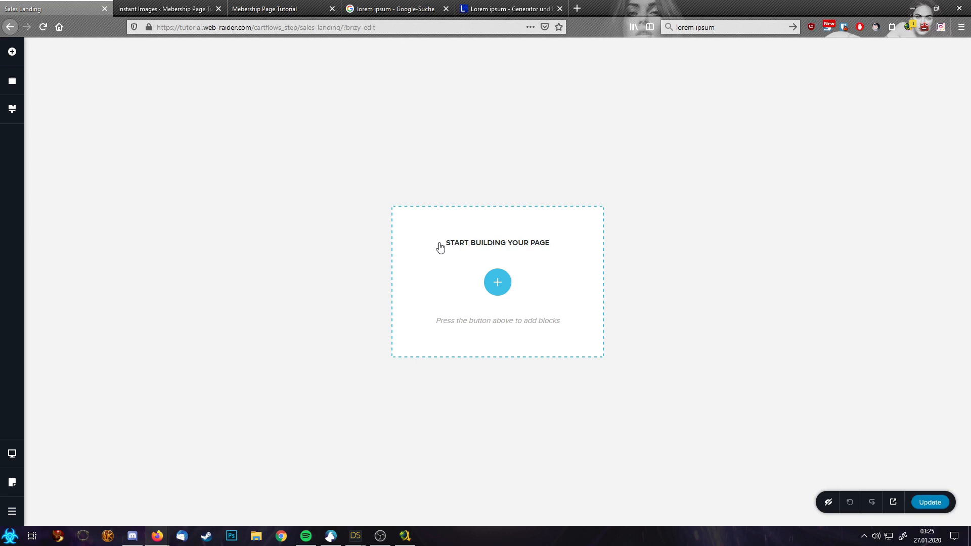
Step: Return to the Sales Landing step's WordPress settings, set its template to Template for Page Builders and update the step
click(12, 510)
click(79, 508)
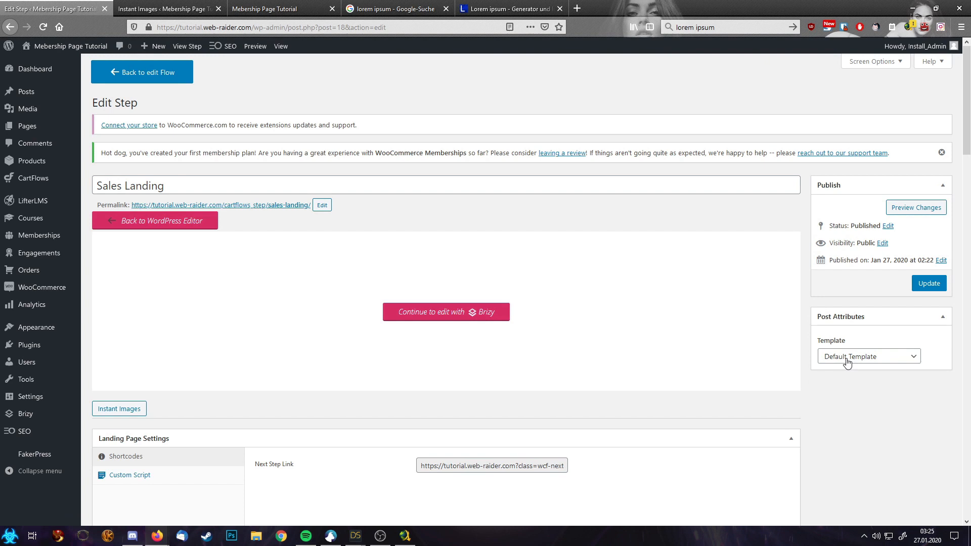
click(847, 360)
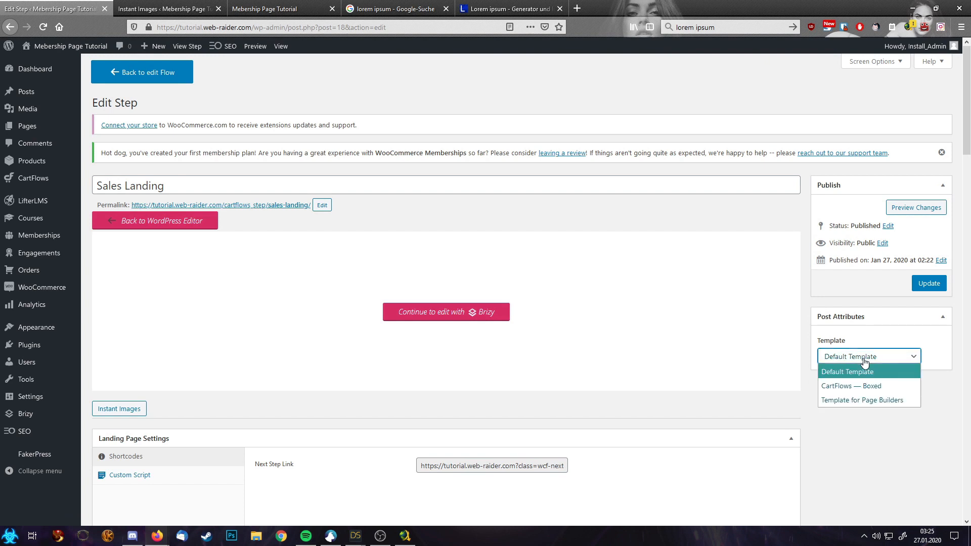
click(849, 401)
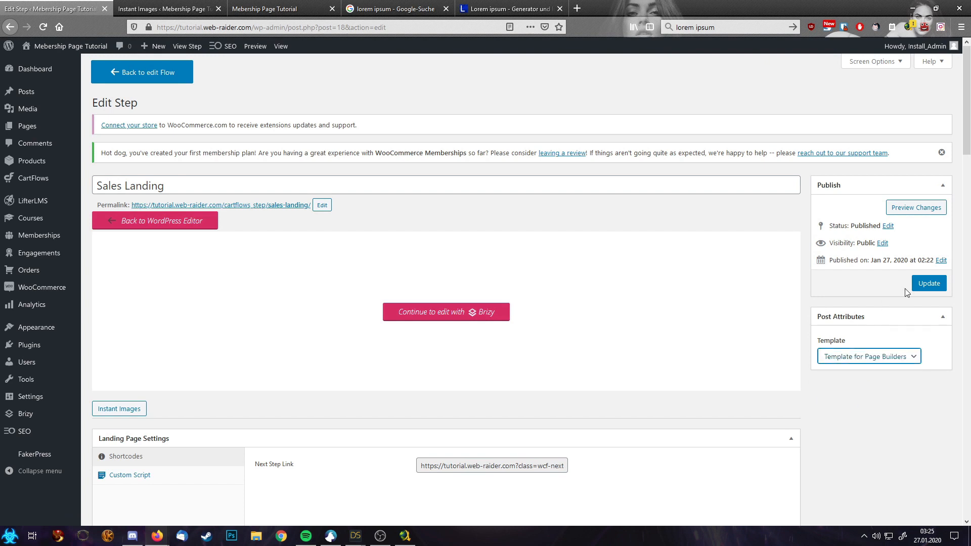
click(926, 284)
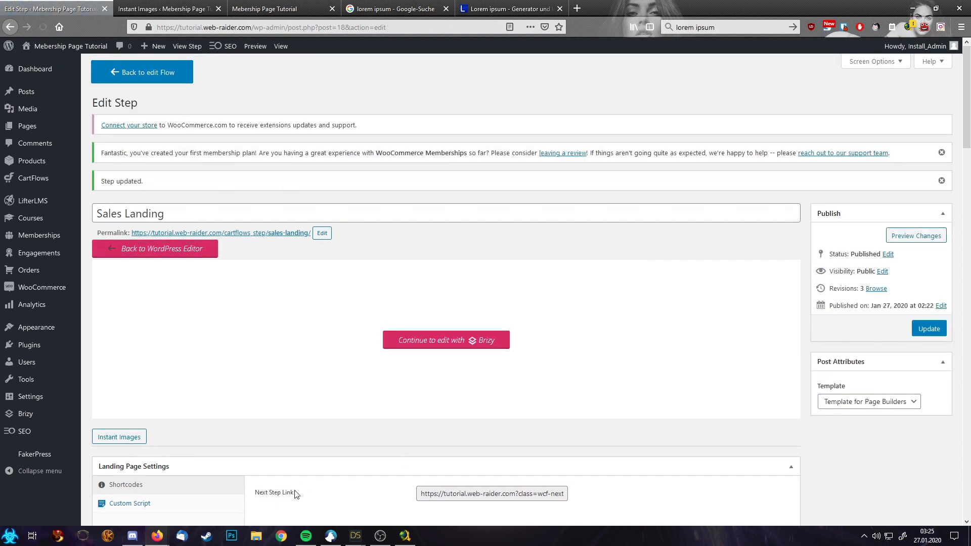
Step: Copy the step's Next Step Link and add the "Matrix dynamic content" CTA block to the landing page in Brizy
click(445, 493)
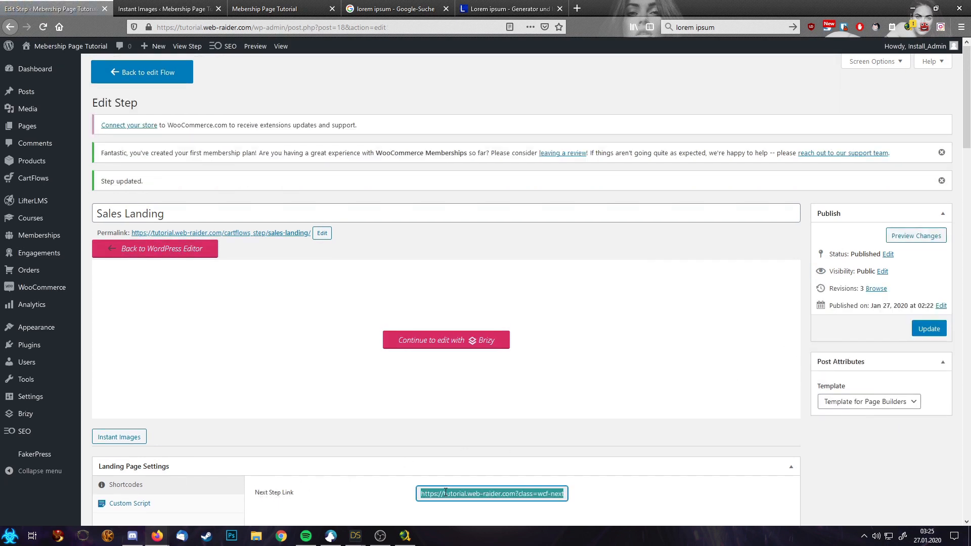
click(432, 344)
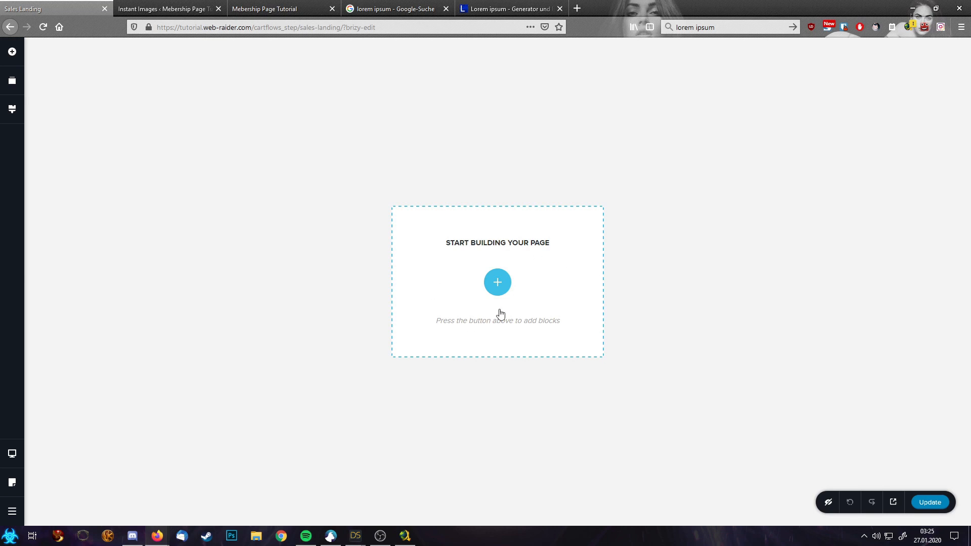
click(497, 282)
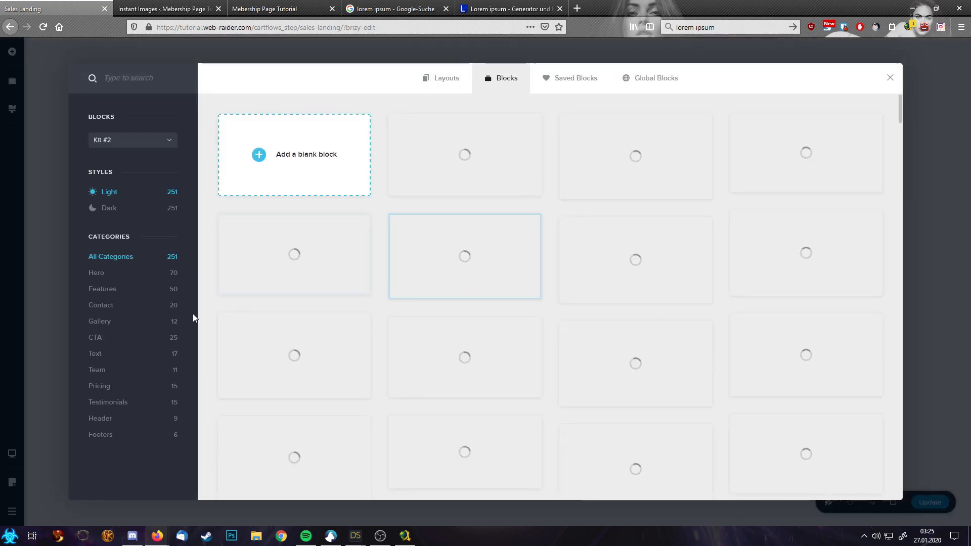
click(108, 339)
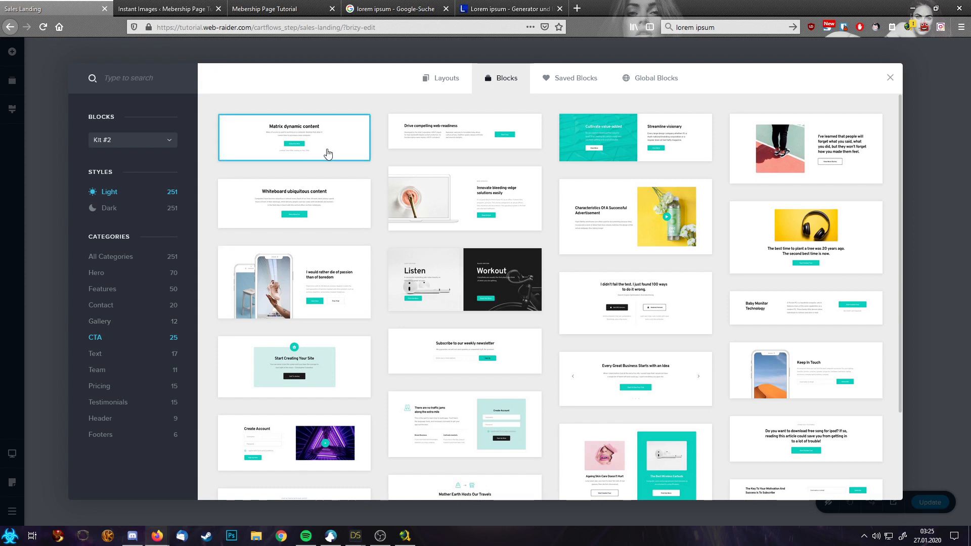
click(316, 158)
Step: Link the Subscribe Now button to the copied Next Step Link URL and update the page
click(475, 175)
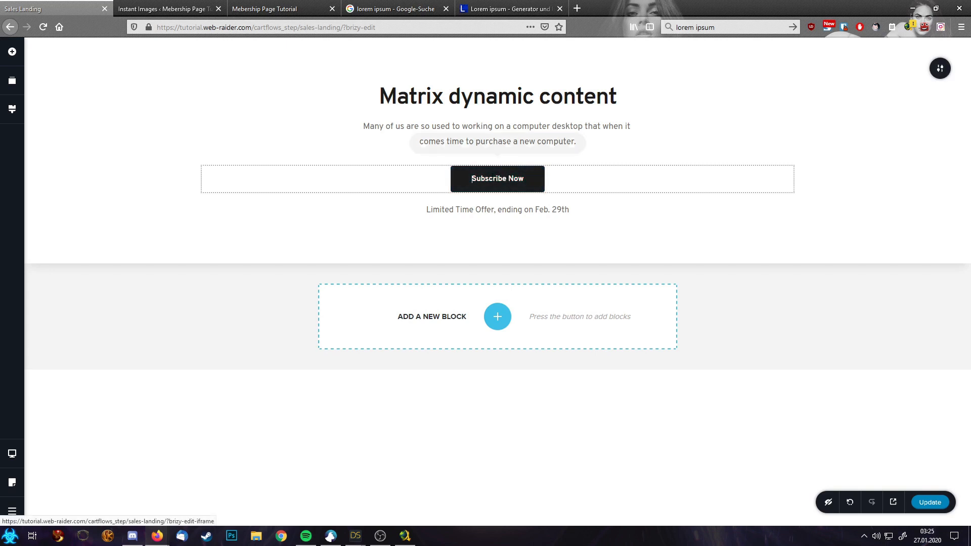
click(476, 176)
click(488, 152)
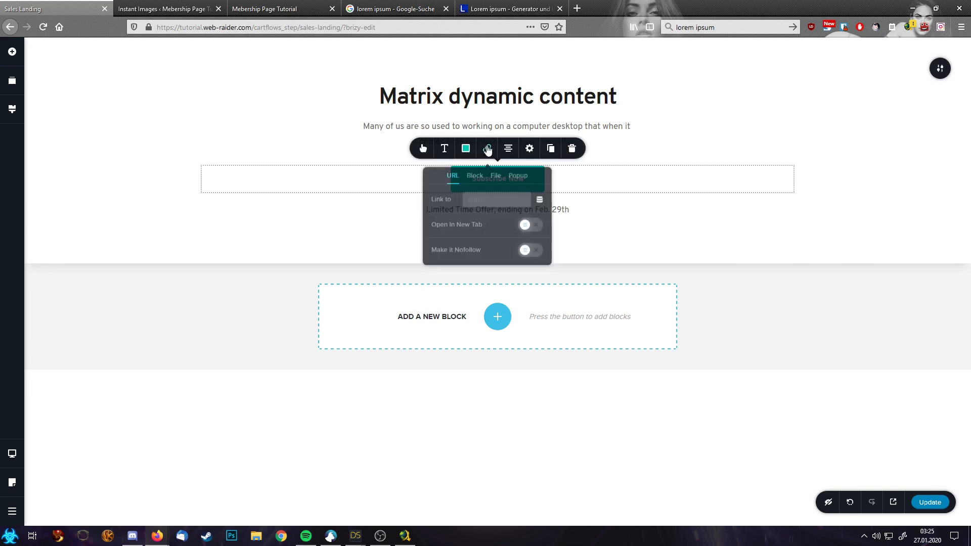
key(ctrl+v)
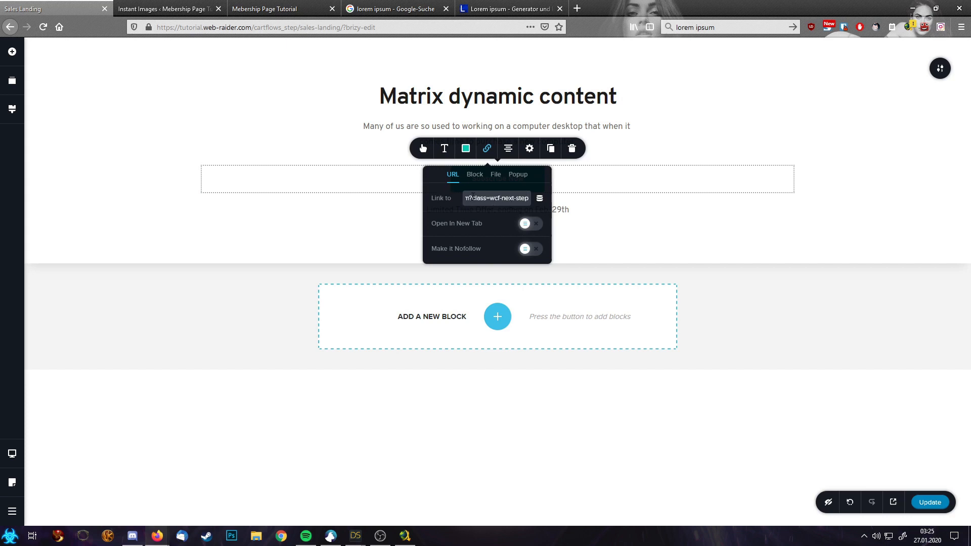
click(646, 250)
click(930, 502)
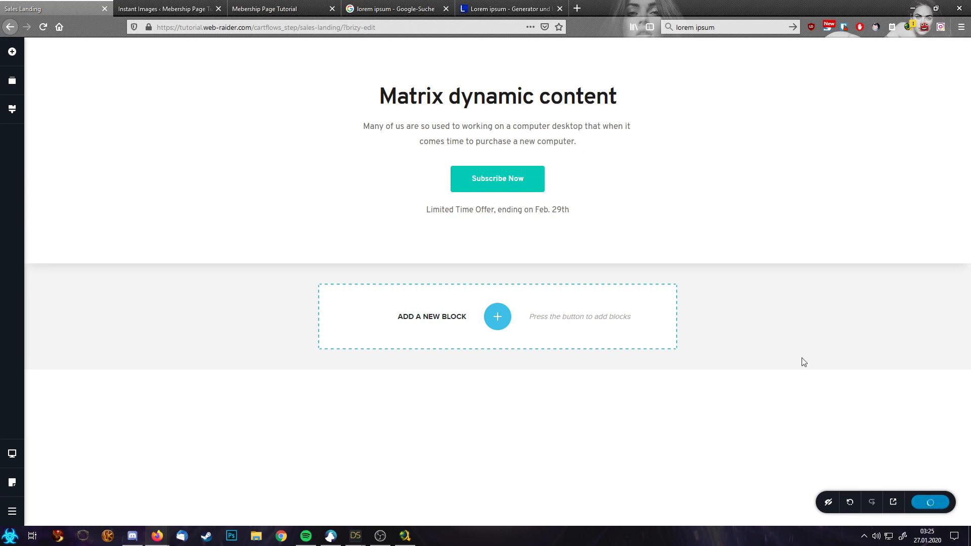
Step: Add the "Best Street Coffee Shops", "3 Smart Reasons Why You Should Consider Paying For Your Traffic" and "Time to invest wisely" contact form blocks below
click(498, 317)
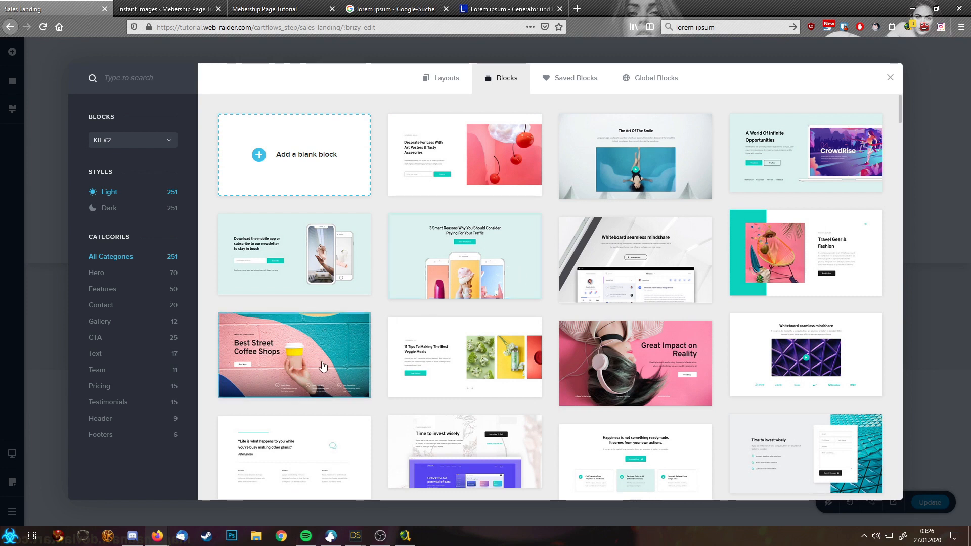
click(320, 363)
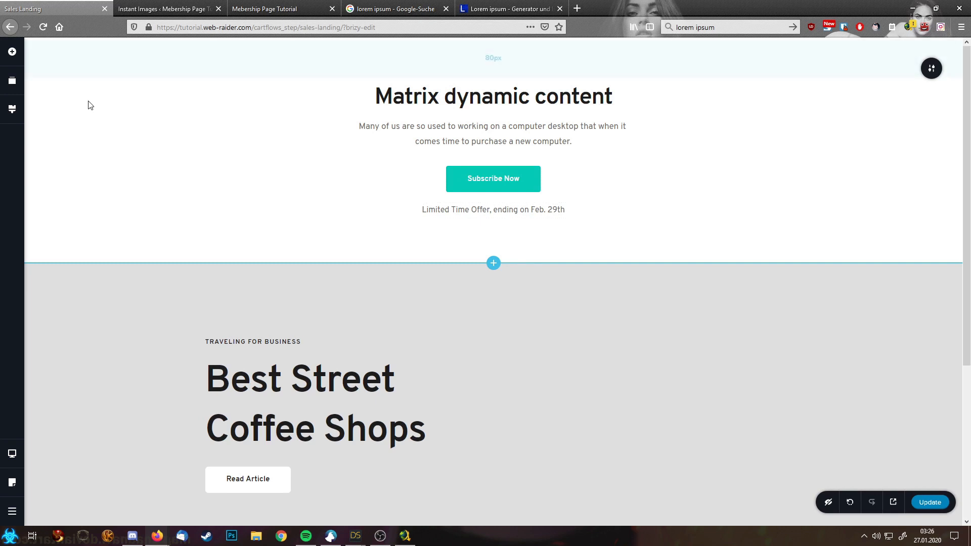
scroll(399, 396, down, 4)
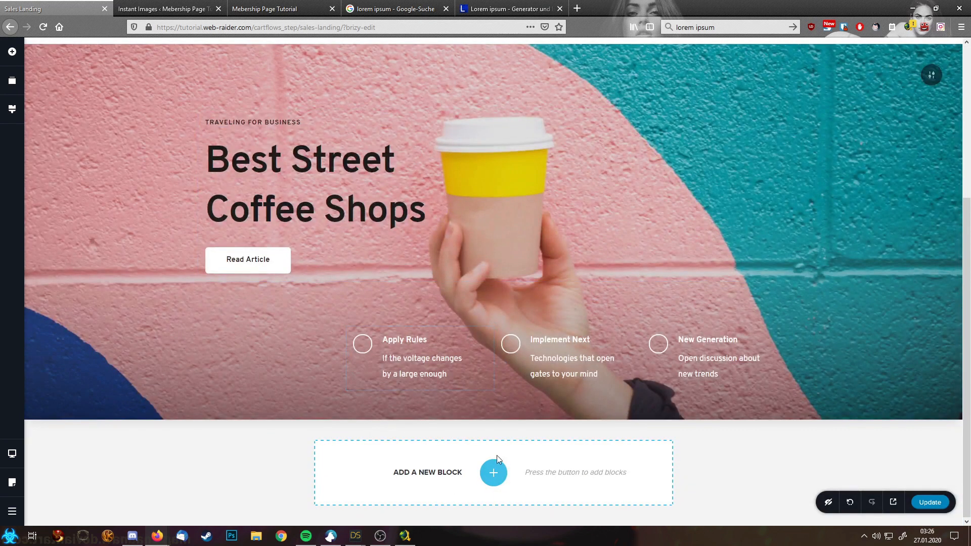
click(493, 472)
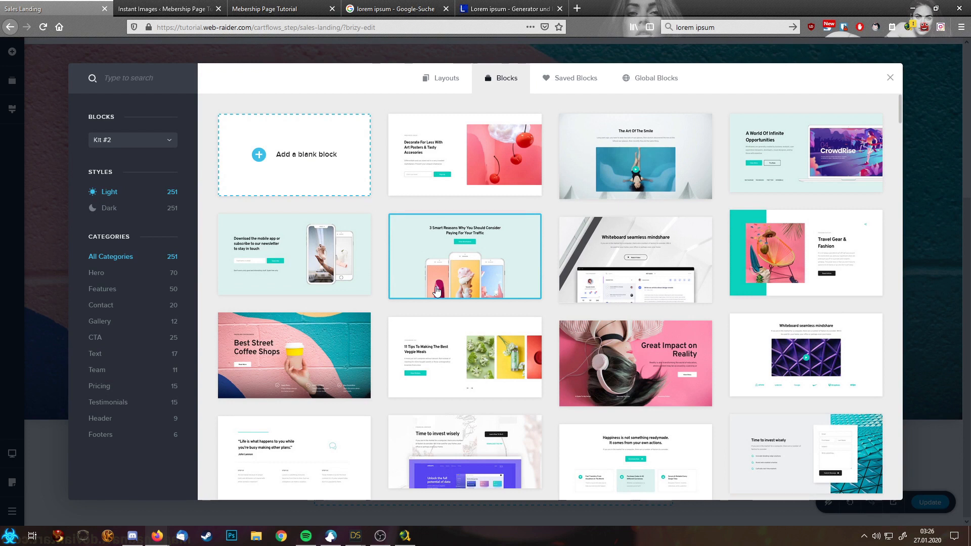
click(437, 292)
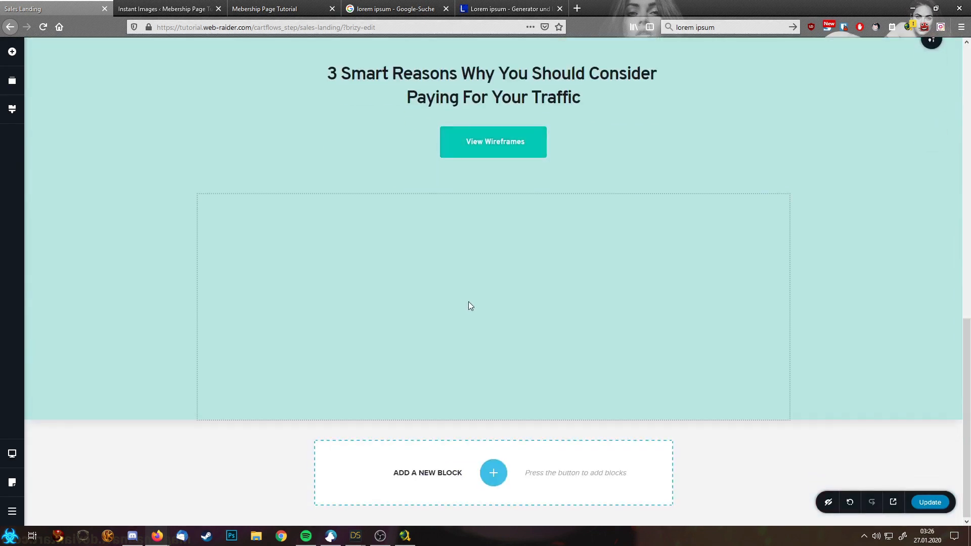
click(493, 473)
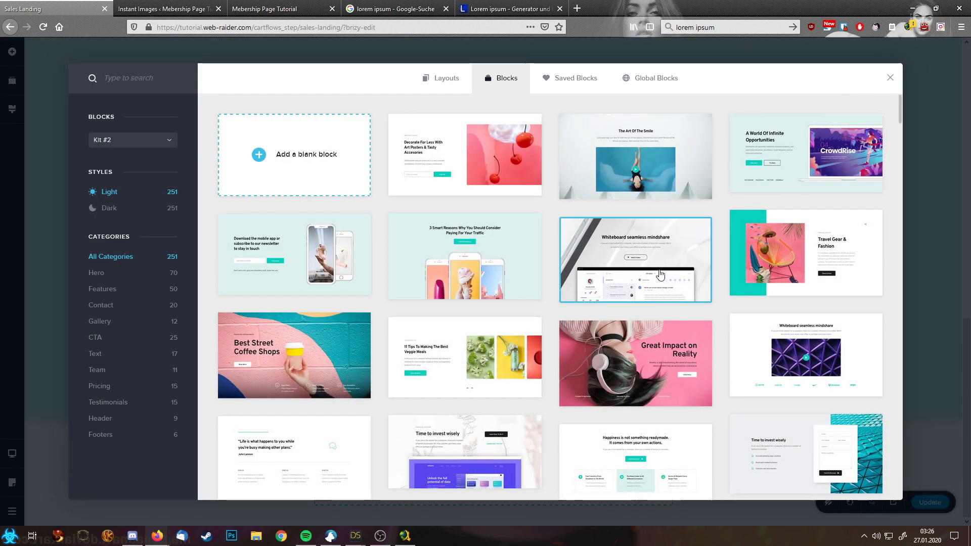
scroll(672, 310, down, 4)
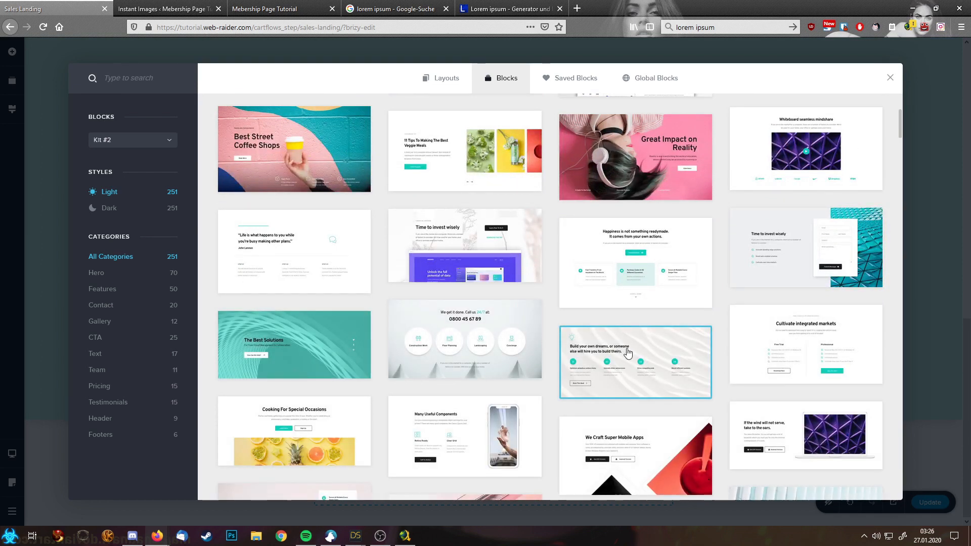
click(777, 263)
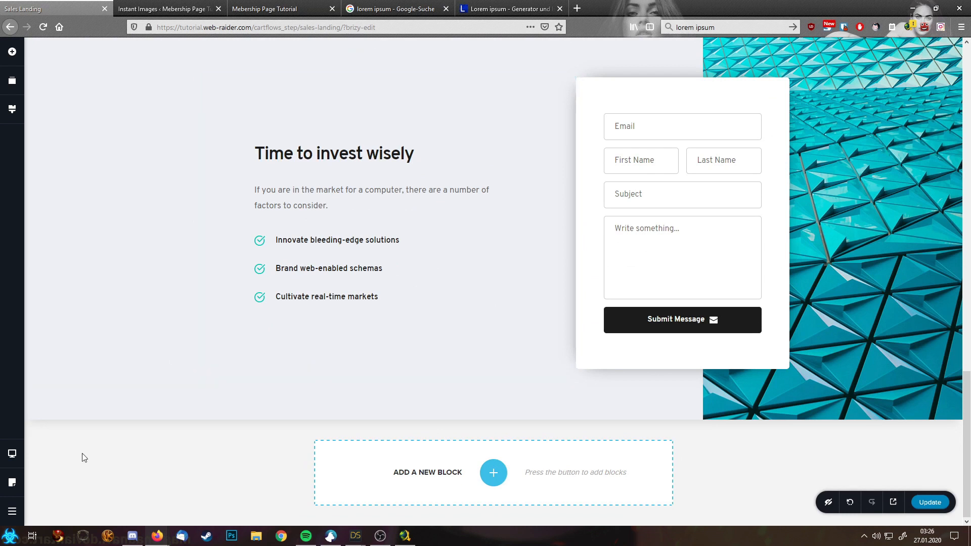
Step: Reorder the page's blocks so that the "Matrix dynamic content" block comes last
click(20, 116)
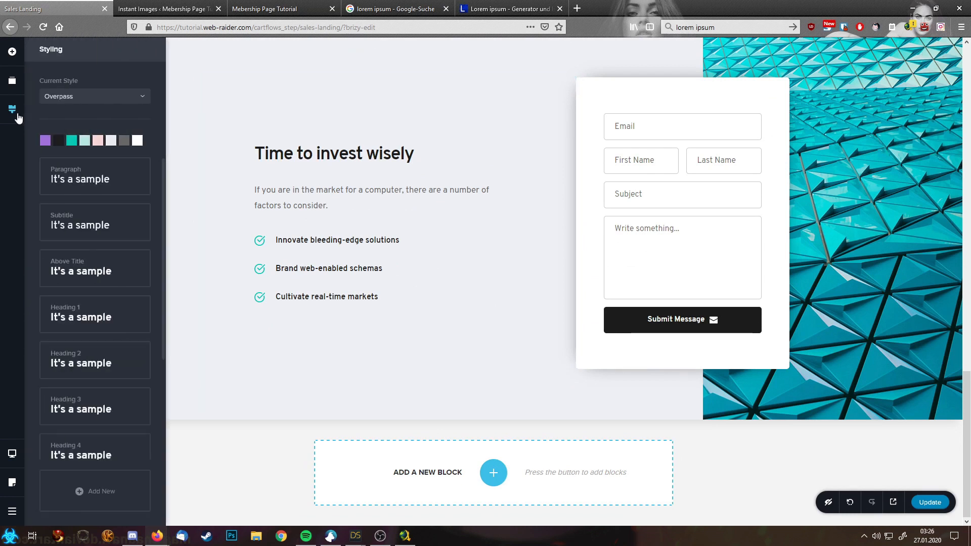
click(9, 88)
drag(65, 99, 72, 291)
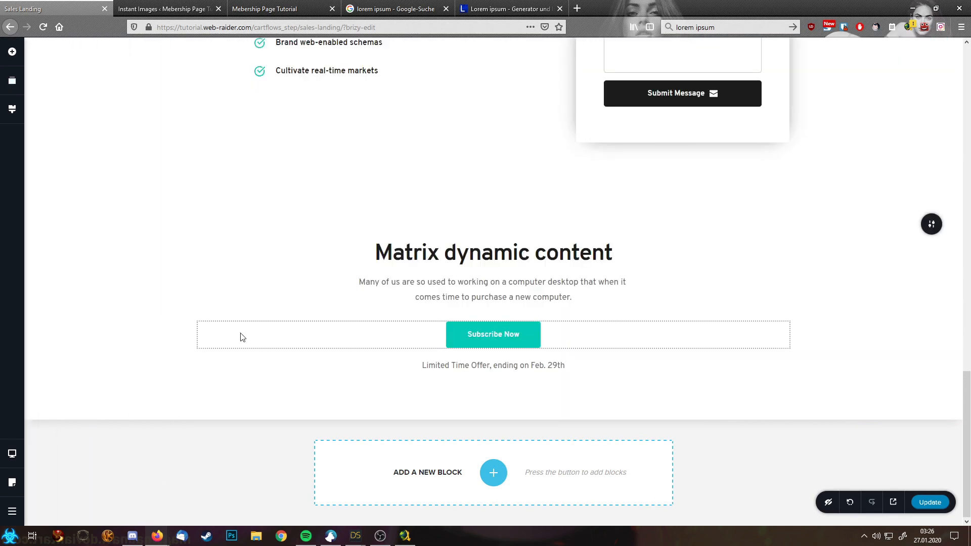
Step: Review the landing page from the hero heading through the contact form to the Subscribe Now block
scroll(242, 337, up, 20)
scroll(484, 189, up, 4)
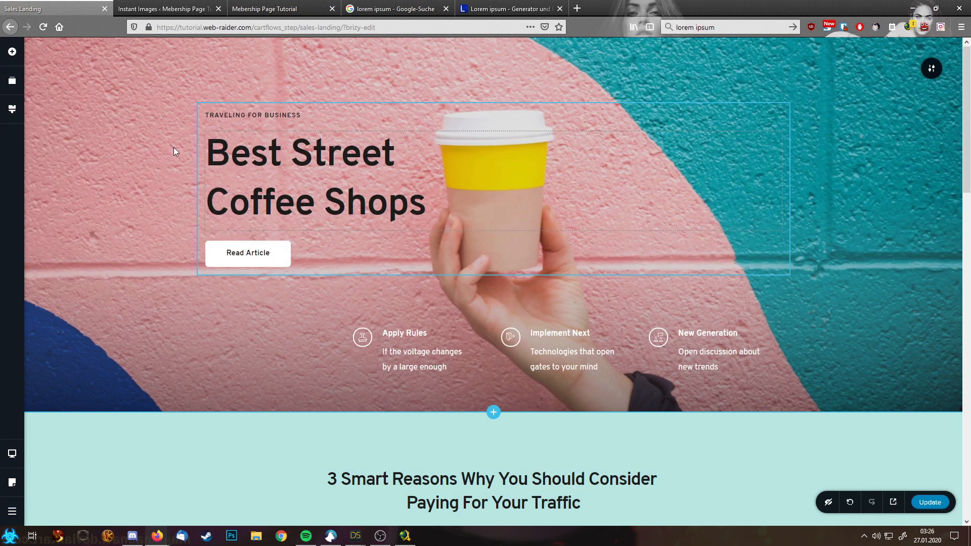
drag(206, 154, 402, 168)
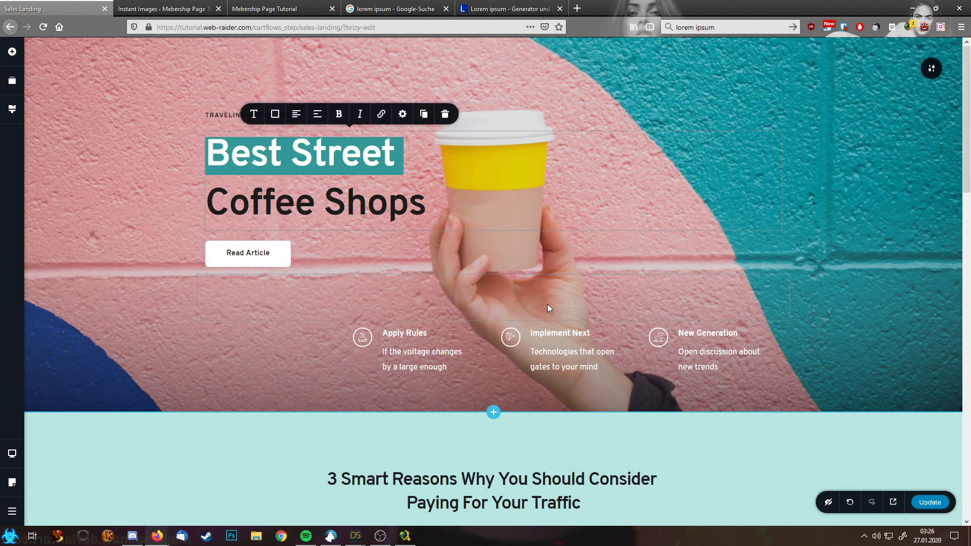
scroll(548, 305, down, 15)
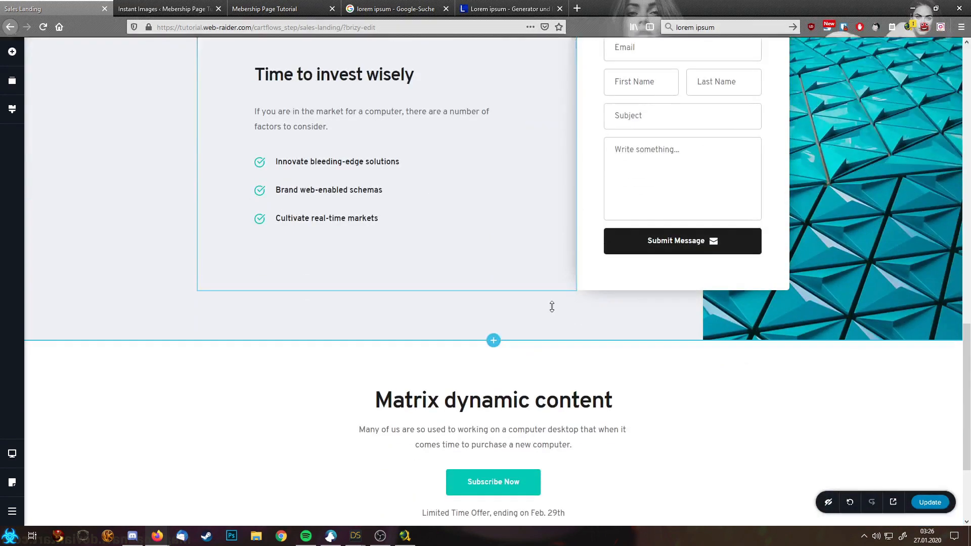
scroll(552, 306, up, 2)
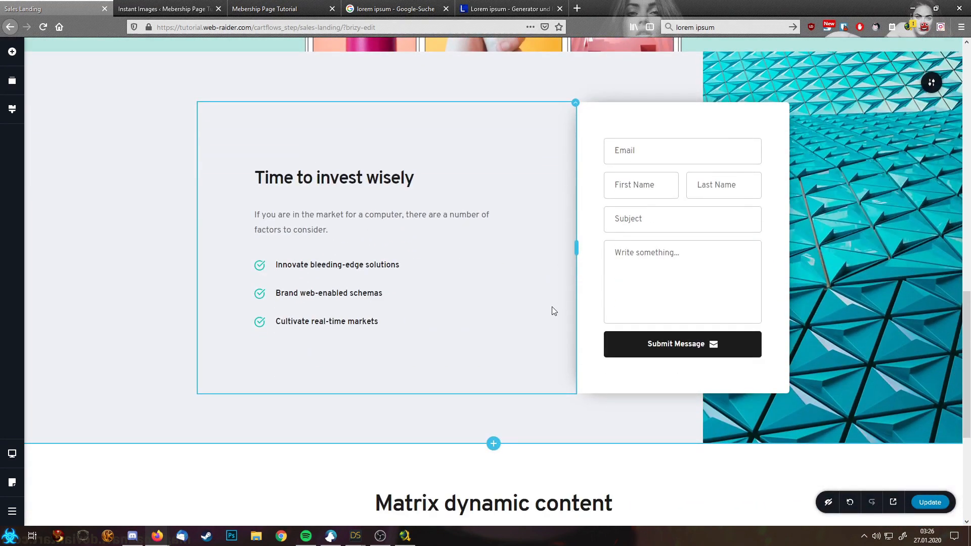
scroll(508, 369, down, 5)
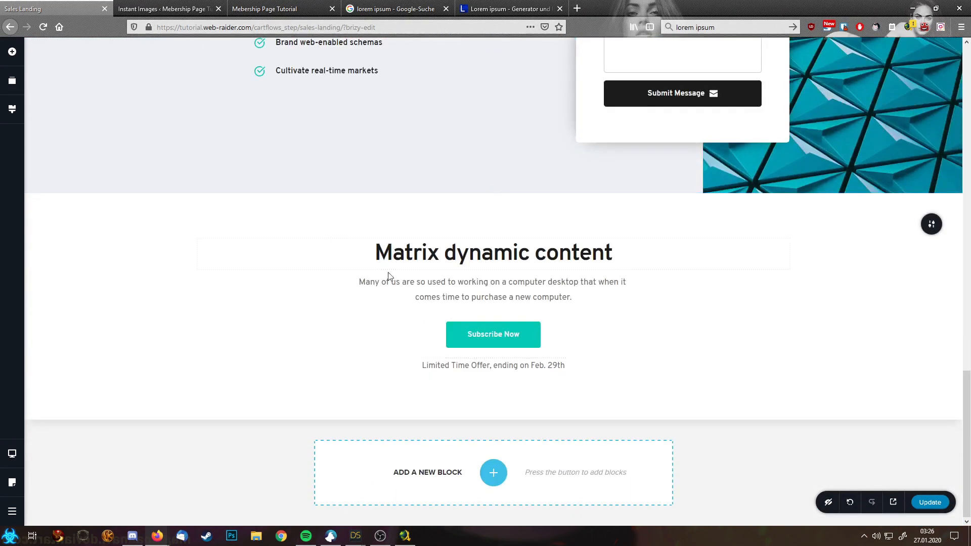
scroll(688, 268, up, 5)
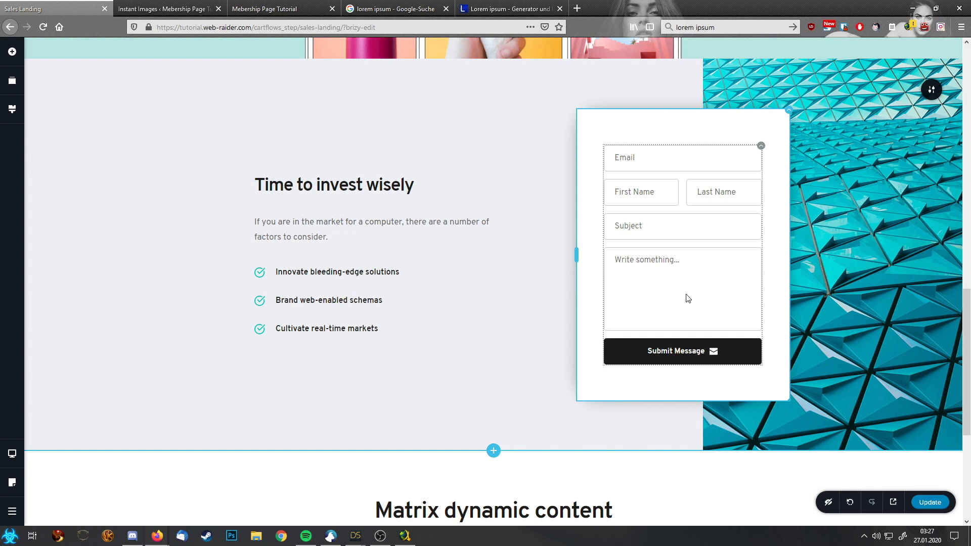
Step: Save the finished landing page, exit the page builder and return to the Course 1 flow overview
scroll(688, 299, down, 5)
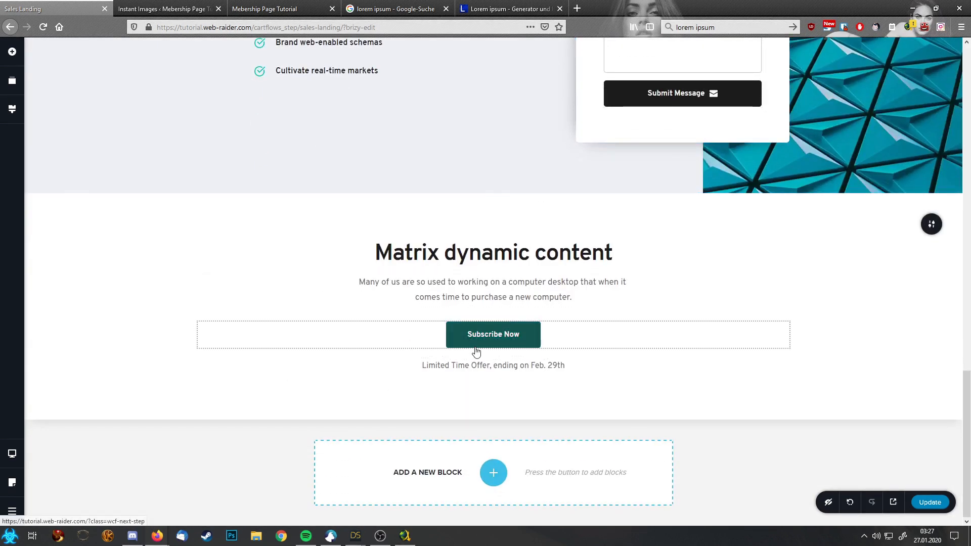
click(930, 502)
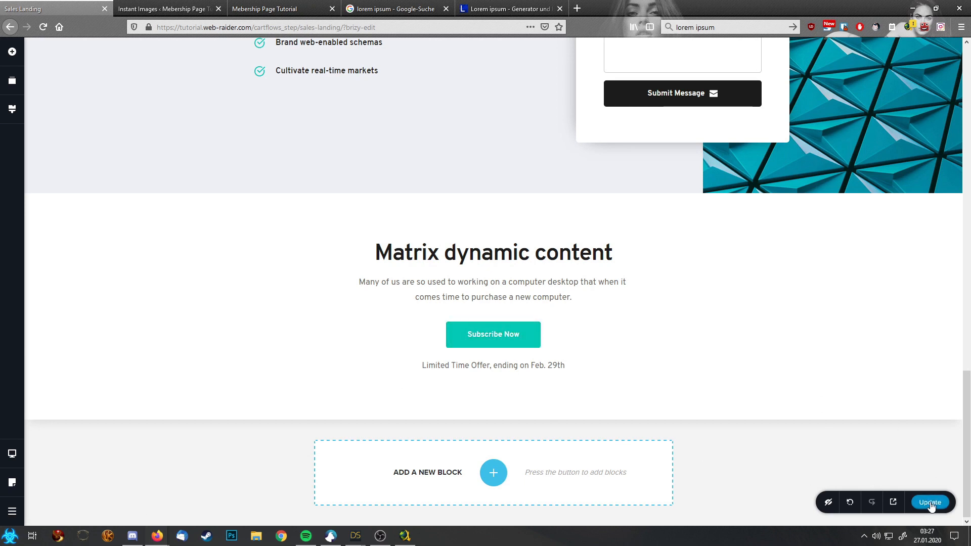
click(12, 511)
click(98, 511)
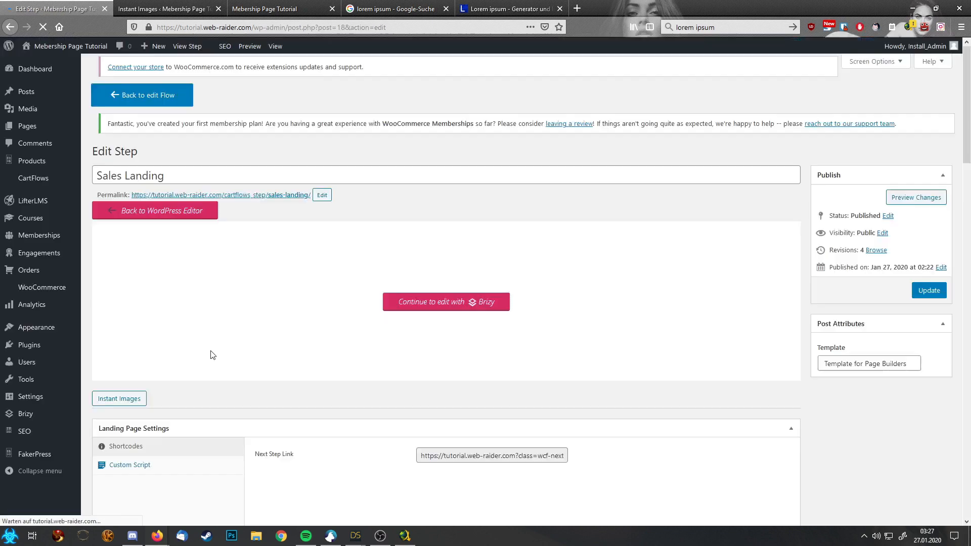
click(151, 81)
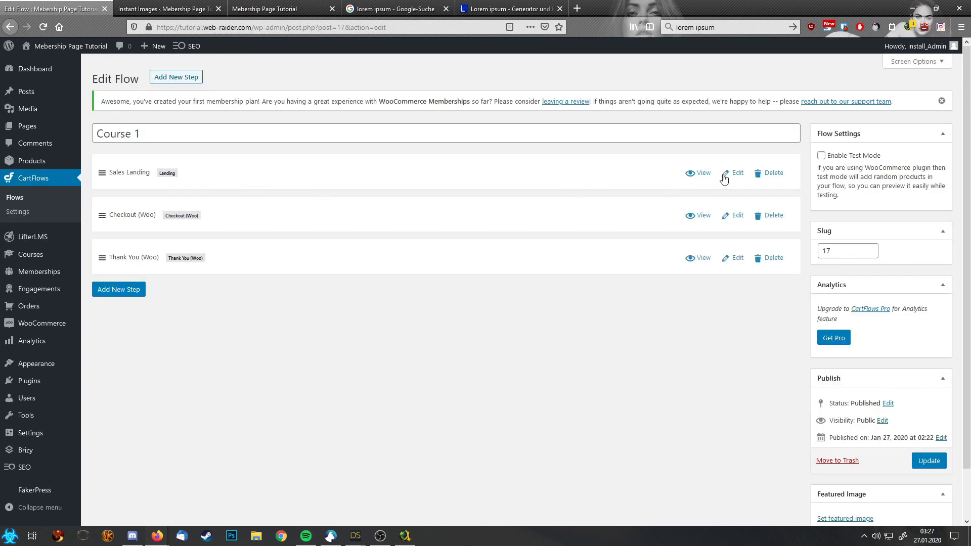
Step: View the published Sales Landing page down to its final block, and return to the flow overview
click(701, 173)
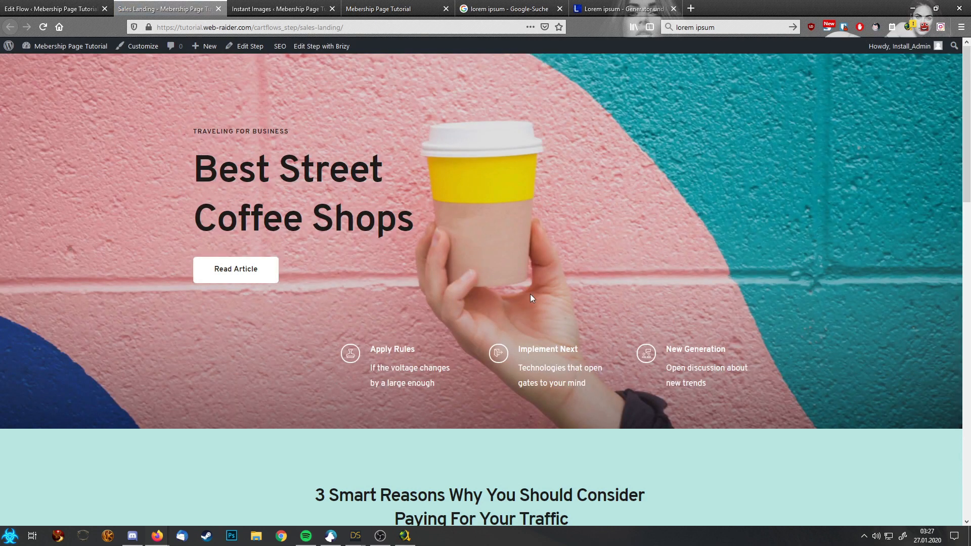
scroll(530, 293, down, 15)
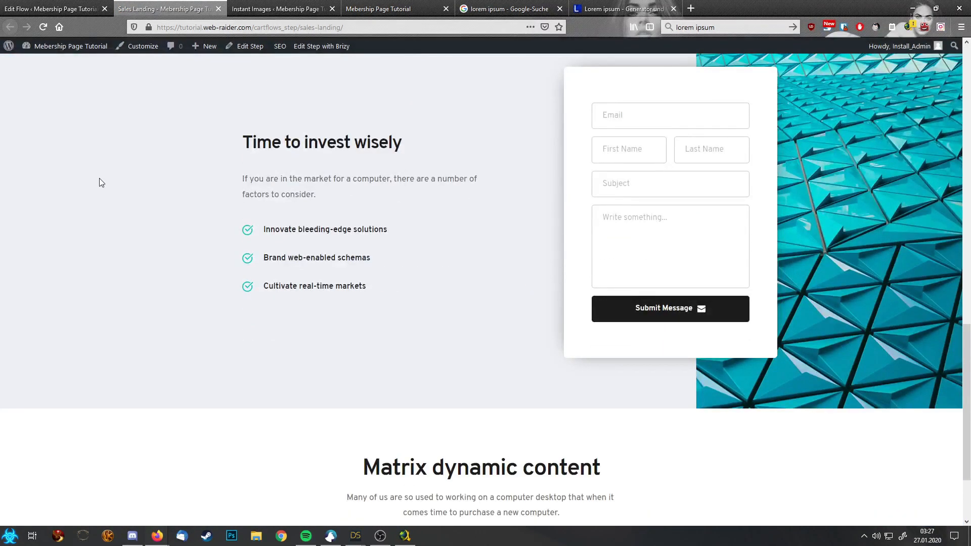
scroll(420, 301, down, 2)
click(39, 4)
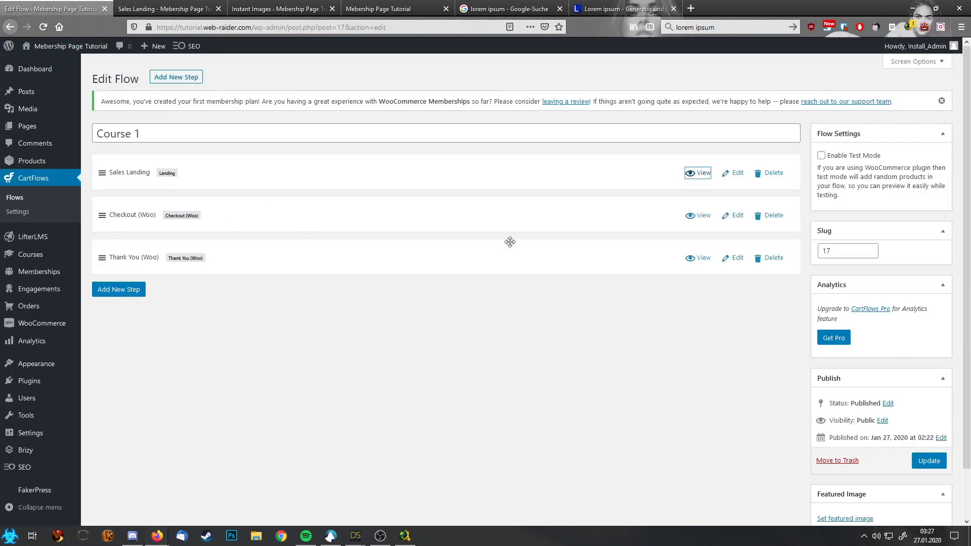
Step: Open the Checkout (Woo) step for editing and copy its [cartflows_checkout] shortcode
click(736, 221)
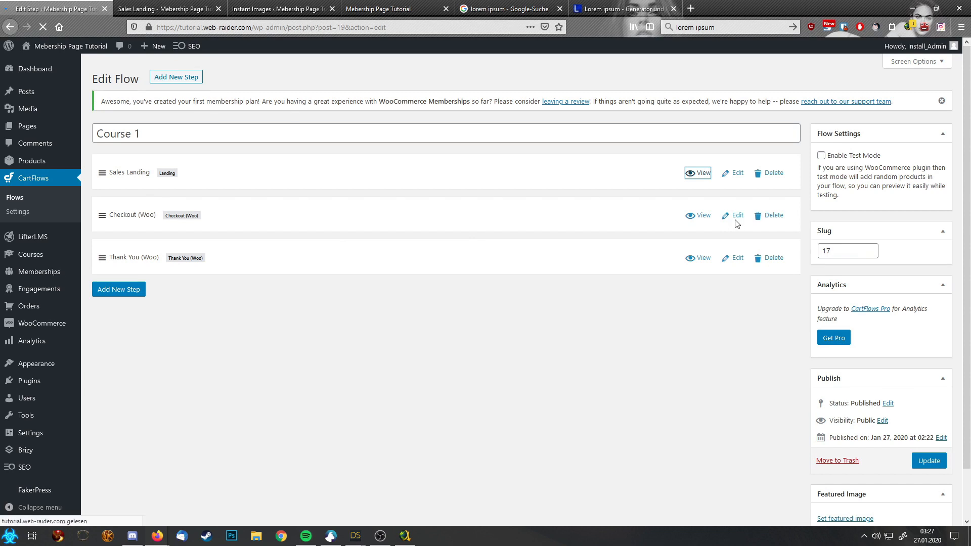
scroll(438, 439, down, 4)
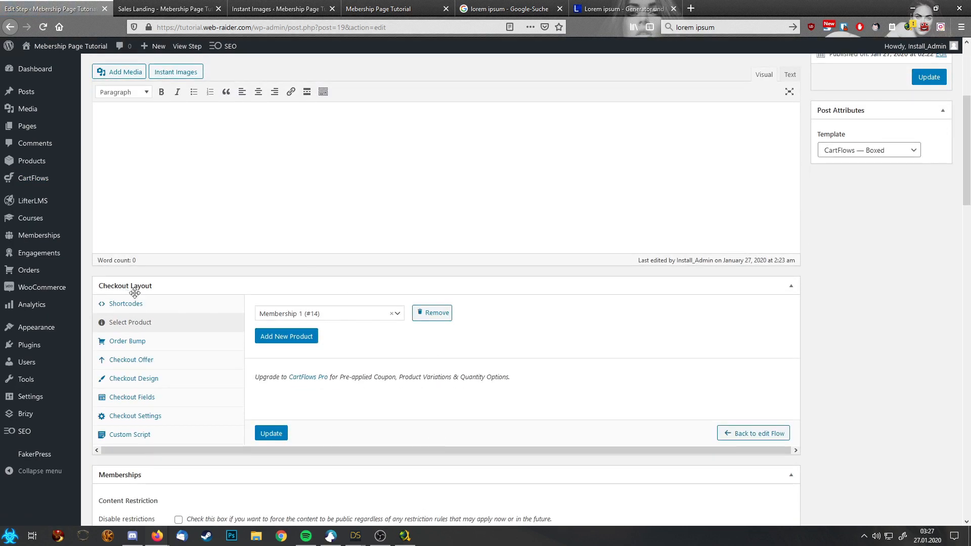
click(120, 309)
mouse_move(513, 316)
mouse_down()
mouse_move(407, 313)
mouse_move(525, 316)
mouse_up()
key(ctrl+c)
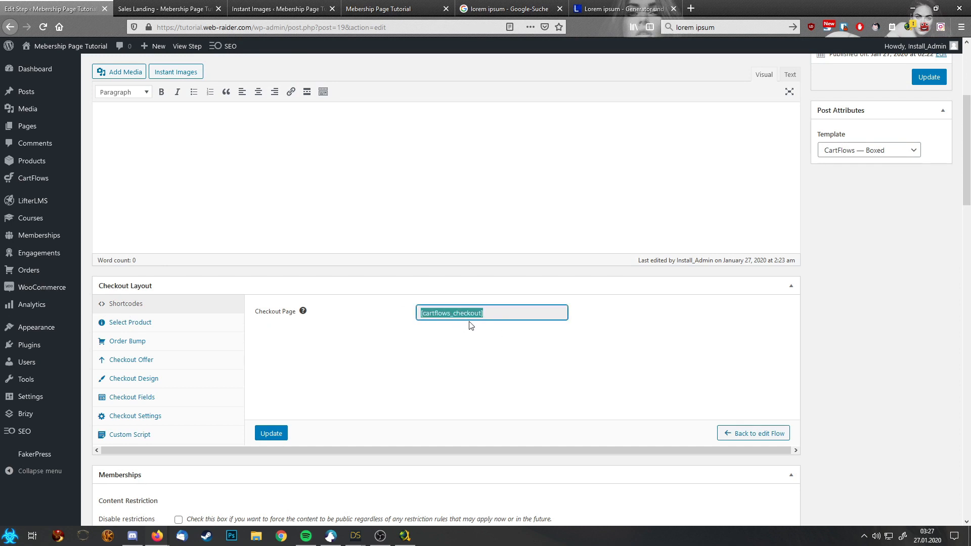
Step: Set the checkout step's template to Template for Page Builders, update it and open it in the Brizy editor
scroll(478, 372, up, 4)
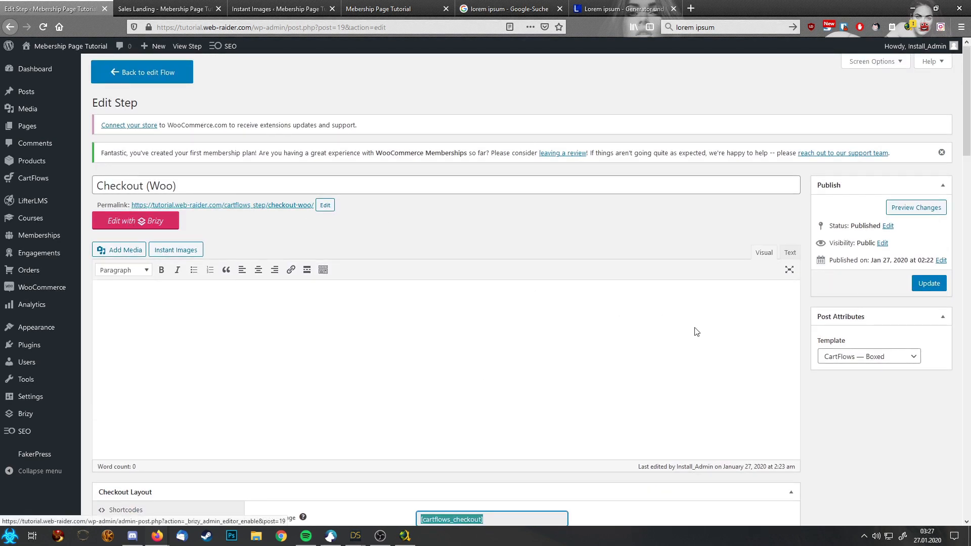
click(872, 357)
click(842, 401)
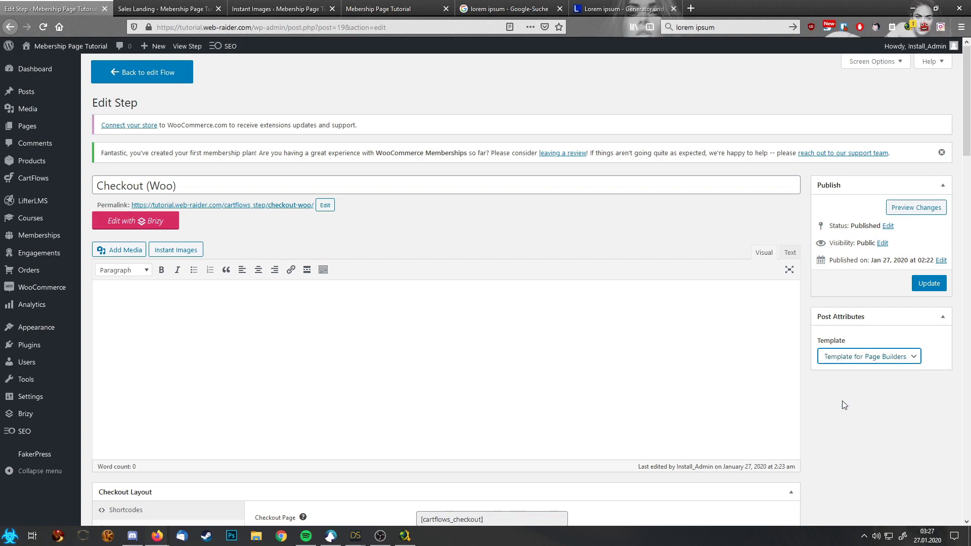
click(929, 285)
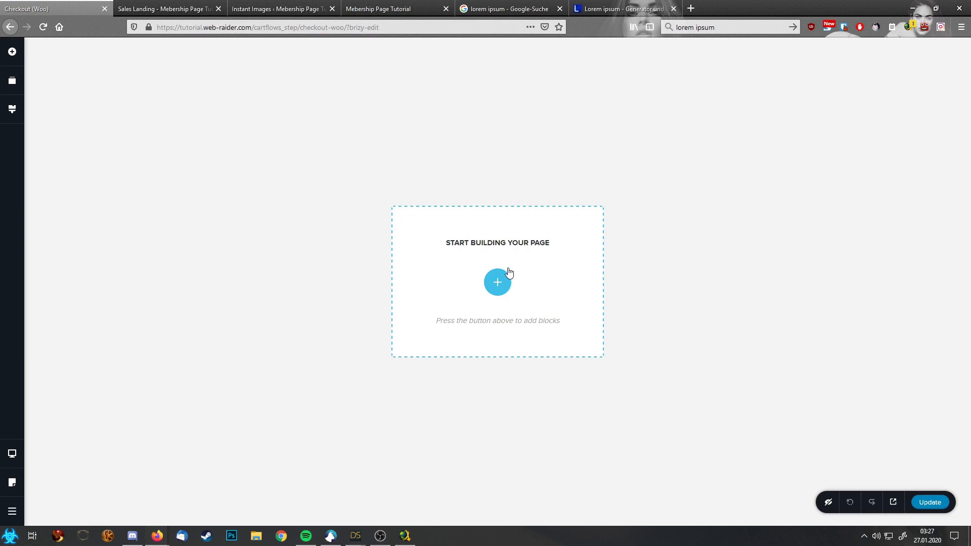
Step: Add a blank block to the checkout page
click(500, 277)
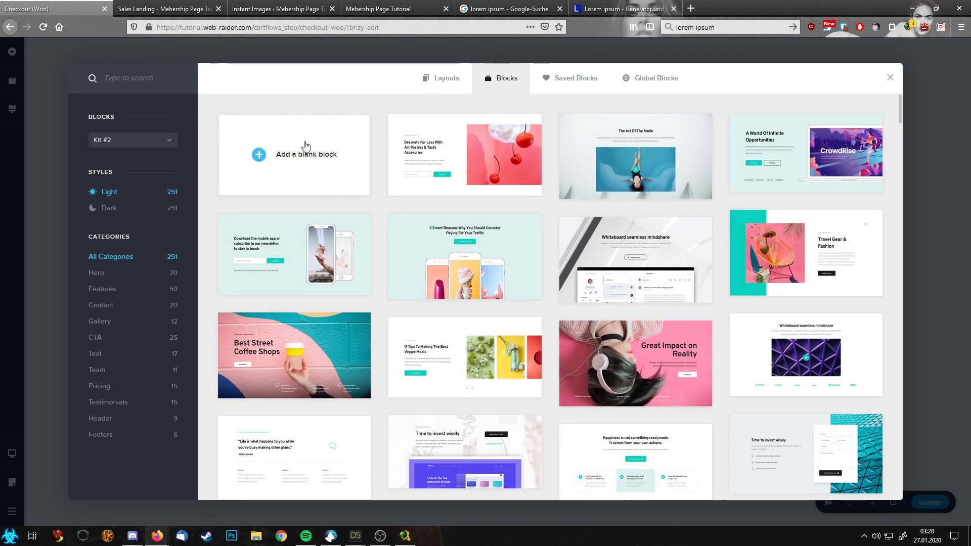
click(306, 145)
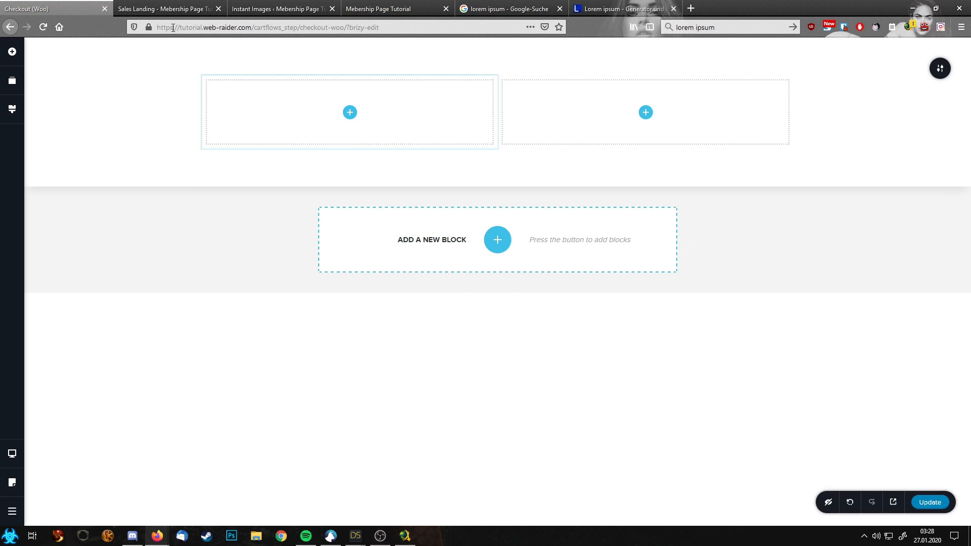
Step: Download the aerial city skyline photo from Instant Images into the media library
click(161, 9)
click(355, 5)
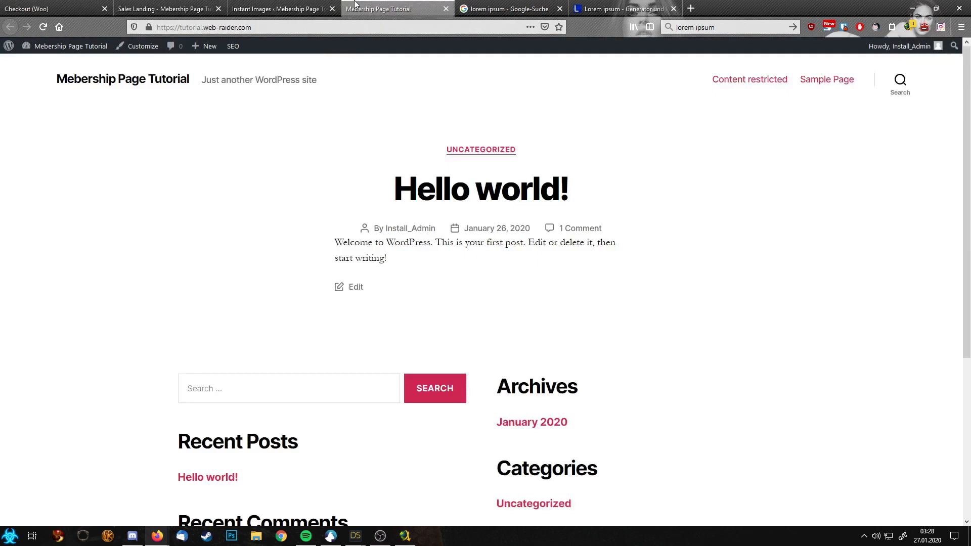
click(296, 7)
click(169, 305)
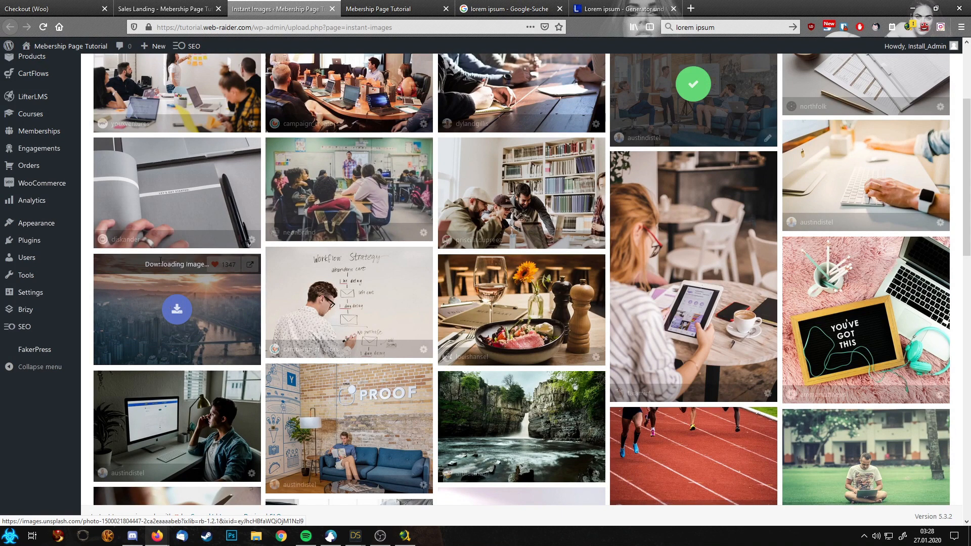
Step: Set the city skyline photo from the media library as the blank block's background image
click(88, 6)
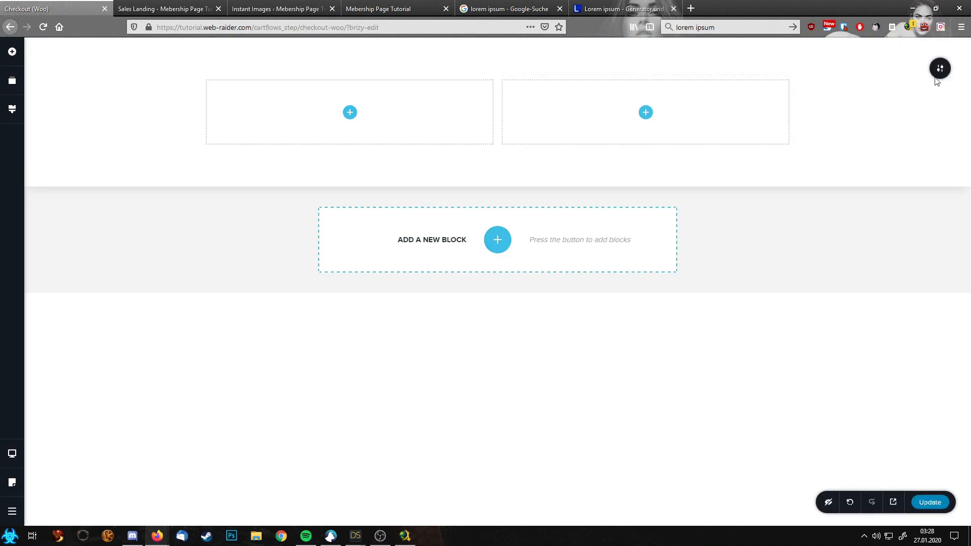
click(938, 72)
click(831, 69)
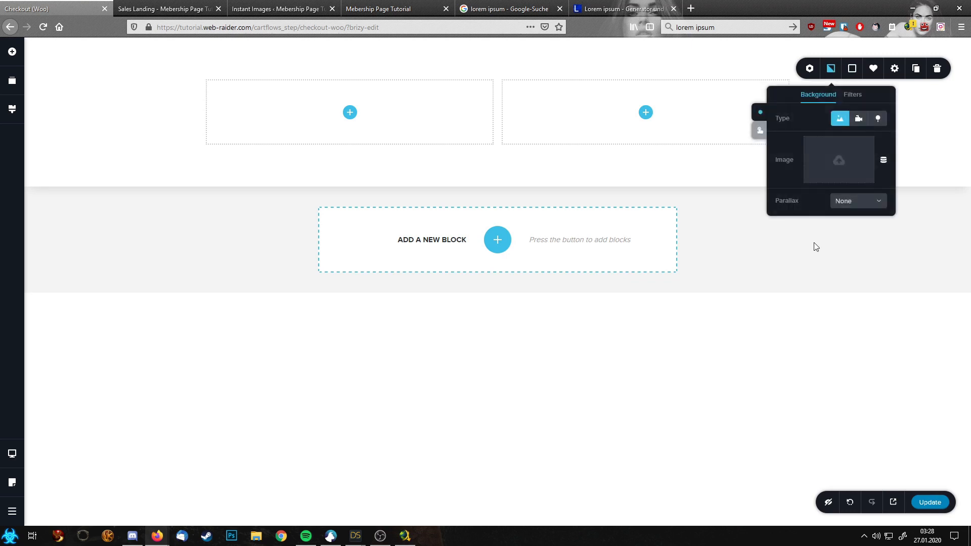
click(842, 162)
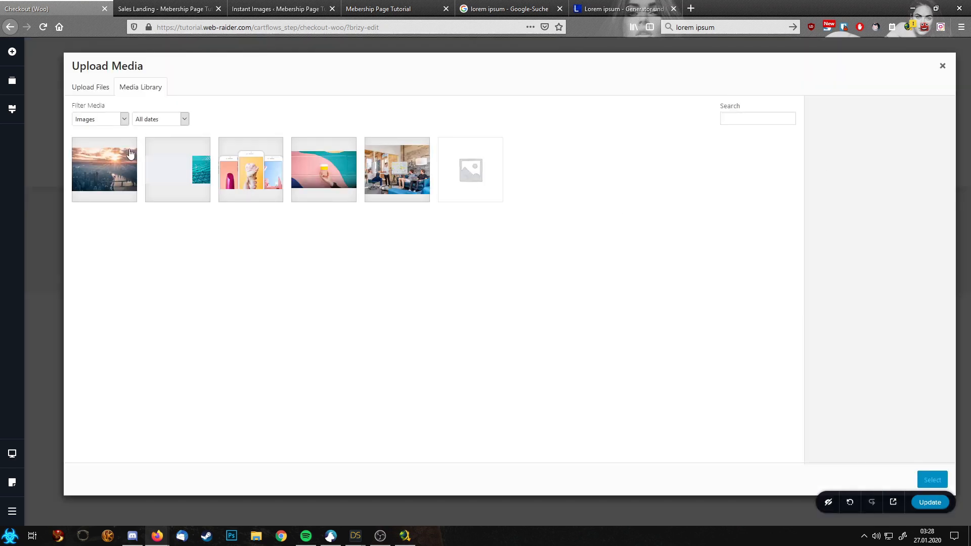
click(130, 153)
click(932, 480)
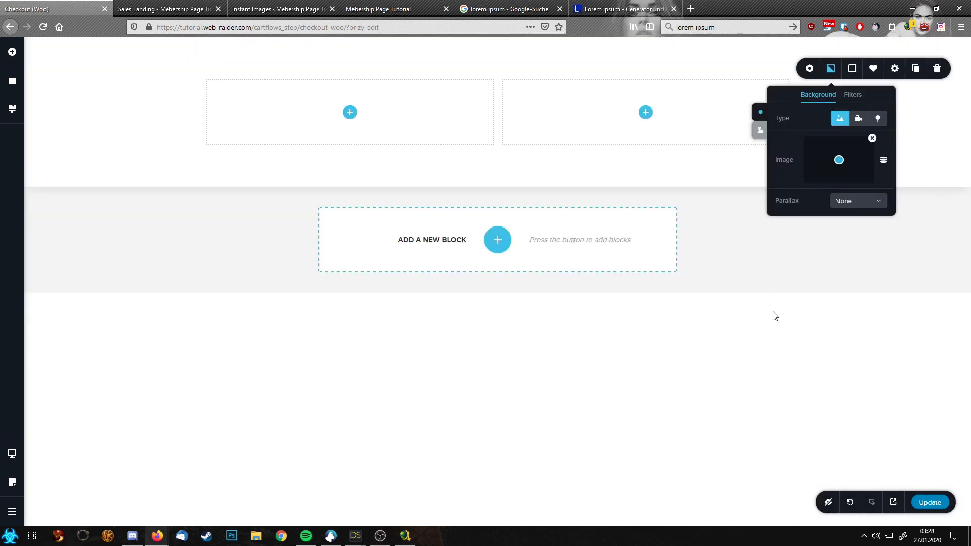
click(724, 228)
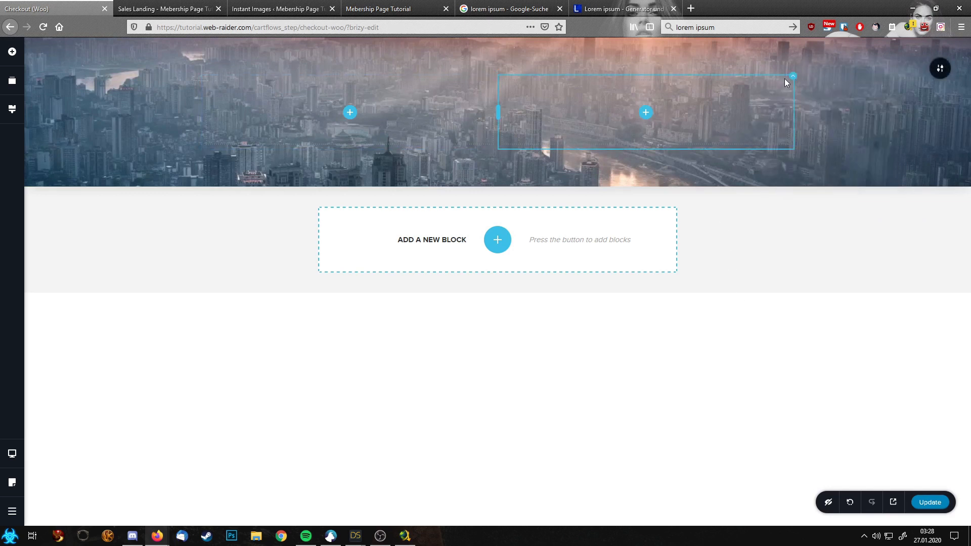
Step: Delete the block's second column and insert a two-column Row element in the remaining one
mouse_move(792, 77)
click(856, 48)
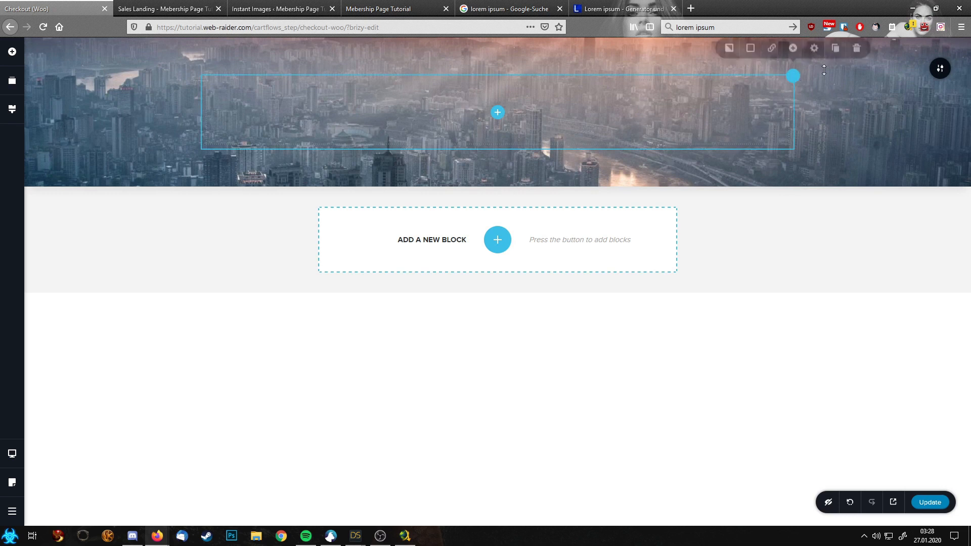
click(12, 51)
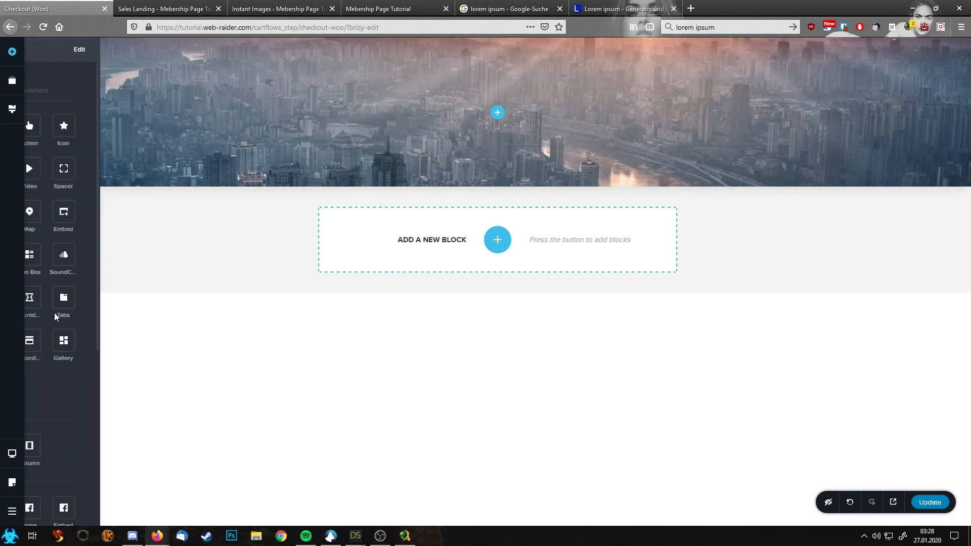
drag(60, 445, 494, 109)
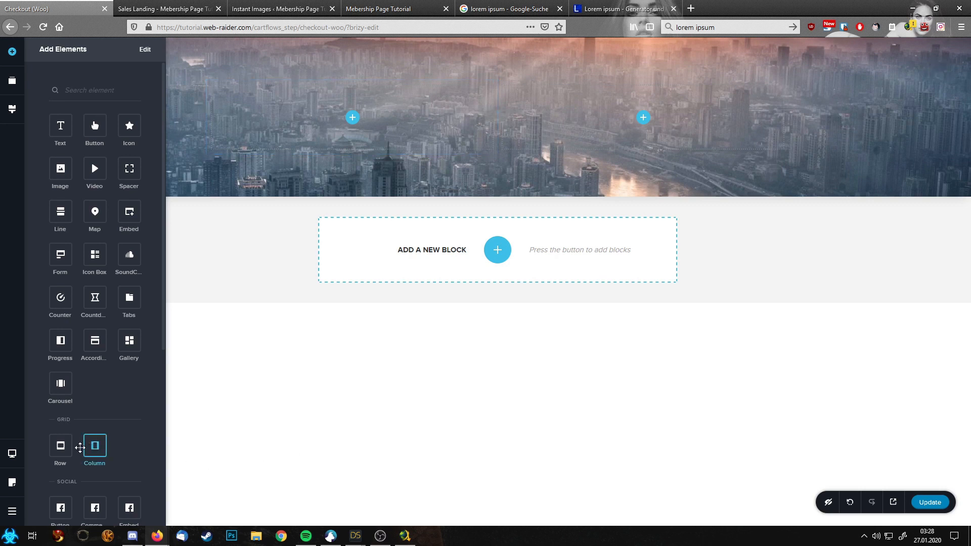
Step: Insert another Row element inside the right-hand column and delete that nested row's second column
drag(60, 445, 644, 120)
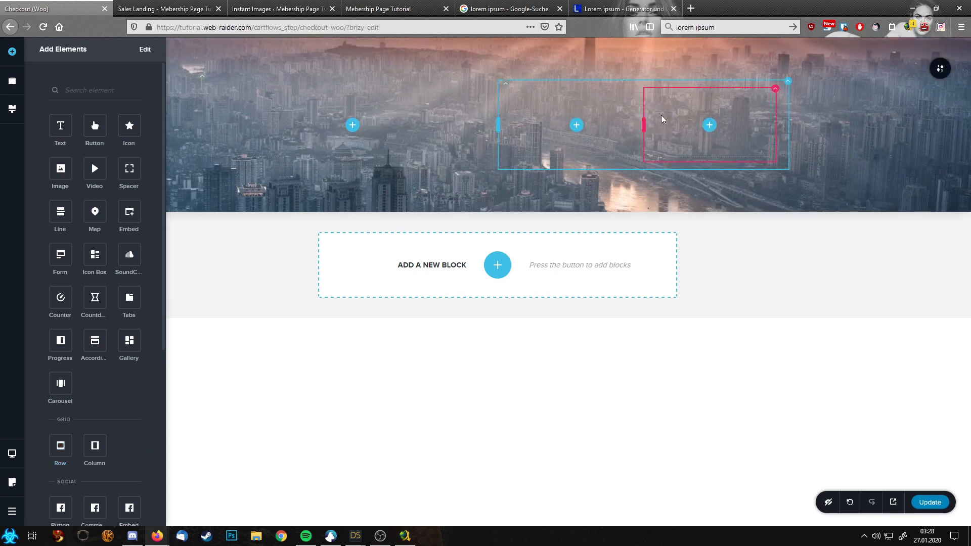
click(773, 93)
click(838, 68)
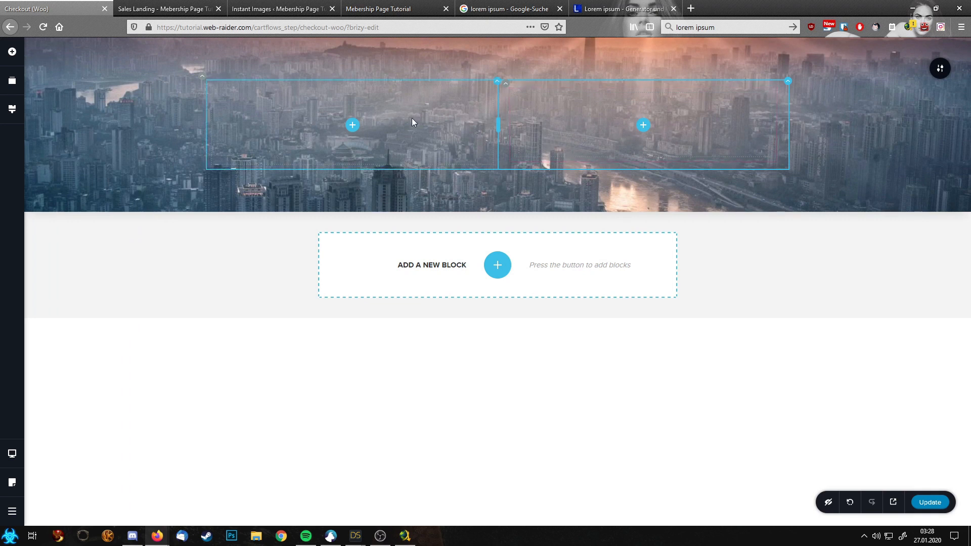
Step: Add a WordPress Shortcode element to the left-hand column and fill it with the copied [cartflows_checkout] shortcode
click(12, 52)
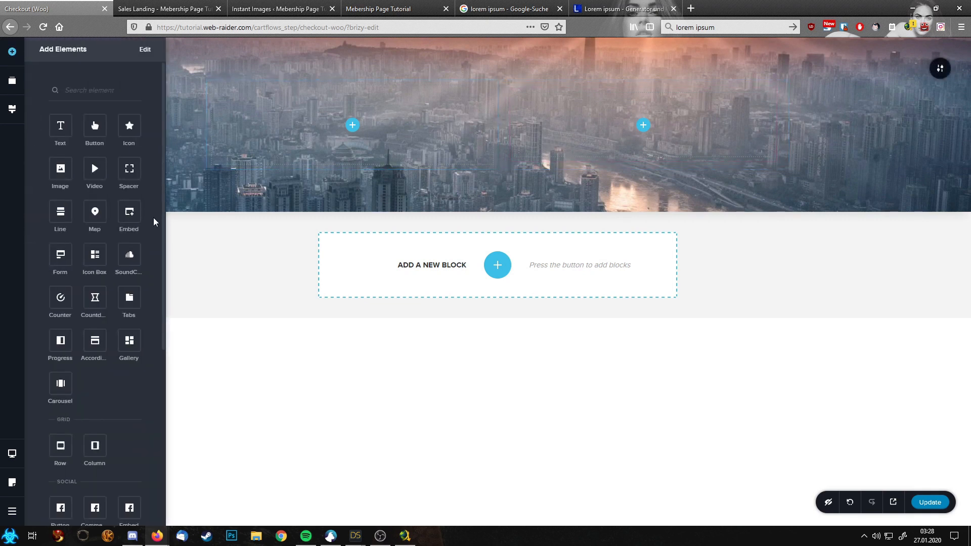
scroll(107, 397, down, 3)
scroll(110, 396, down, 1)
drag(95, 440, 348, 142)
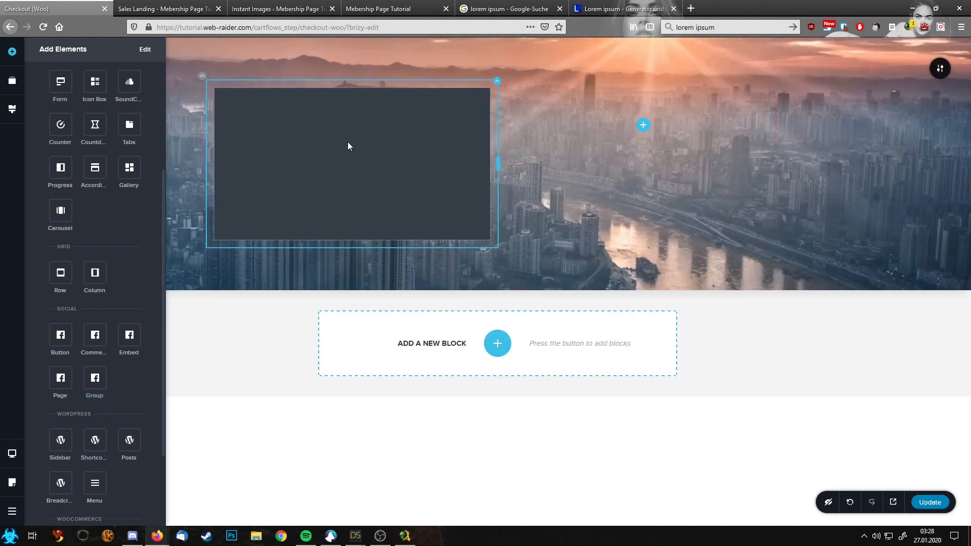
click(309, 74)
key(ctrl+v)
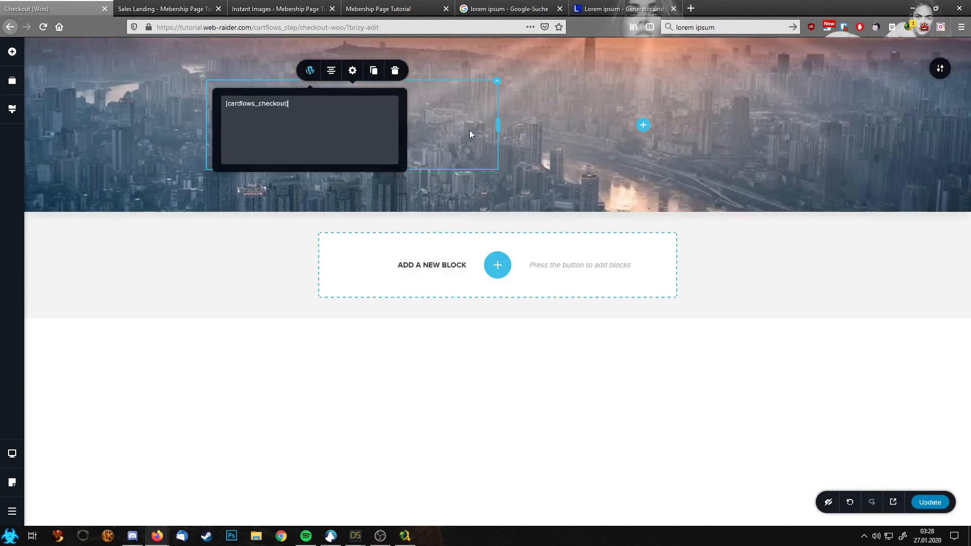
click(470, 134)
Step: Give the column holding the checkout shortcode a solid white #FFFFFF overlay
click(201, 82)
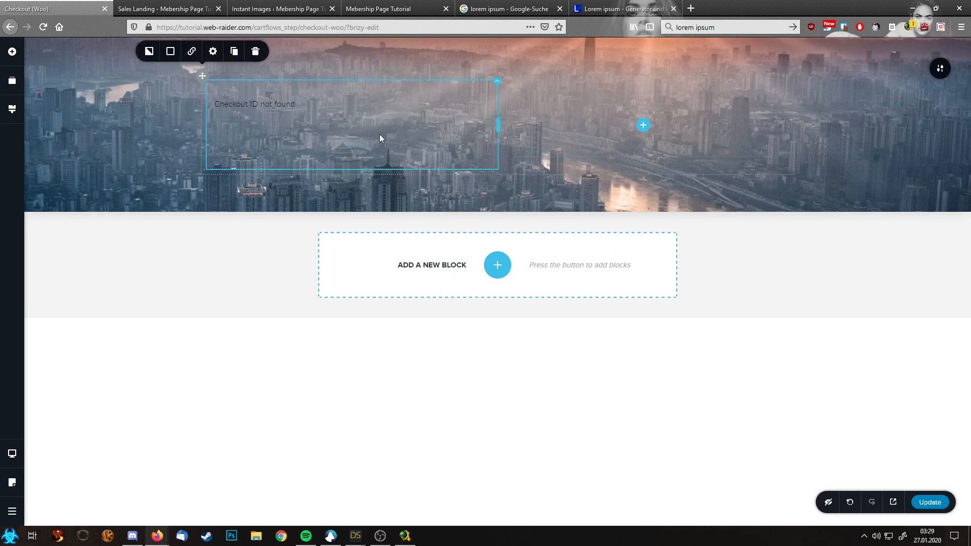
click(496, 82)
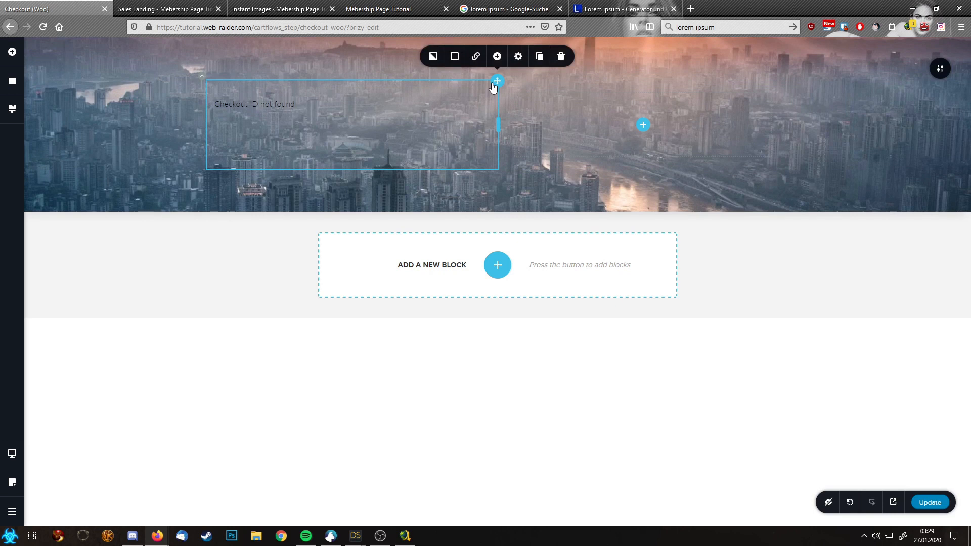
click(455, 57)
click(481, 186)
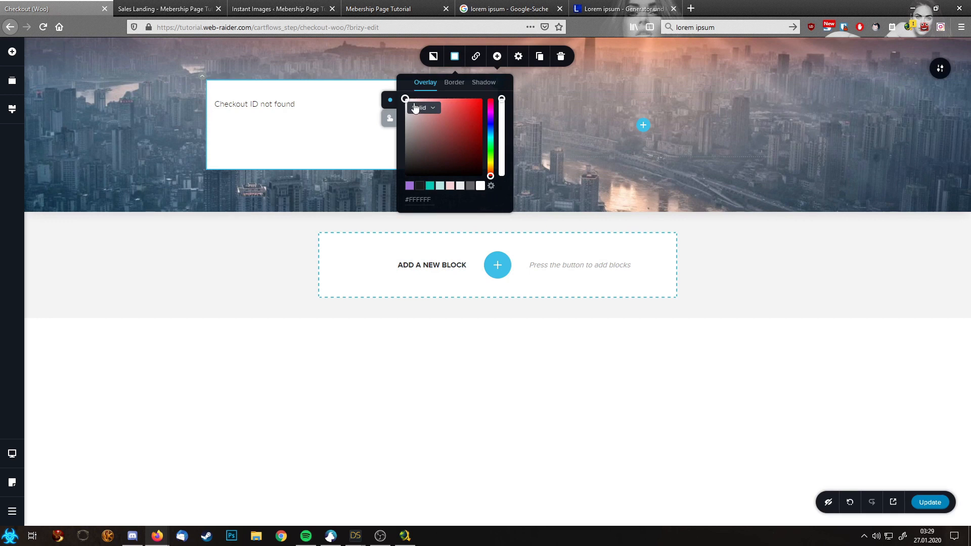
Step: Give the checkout shortcode's column a turquoise #05CAB6 border and a purple outset shadow
click(463, 83)
click(430, 185)
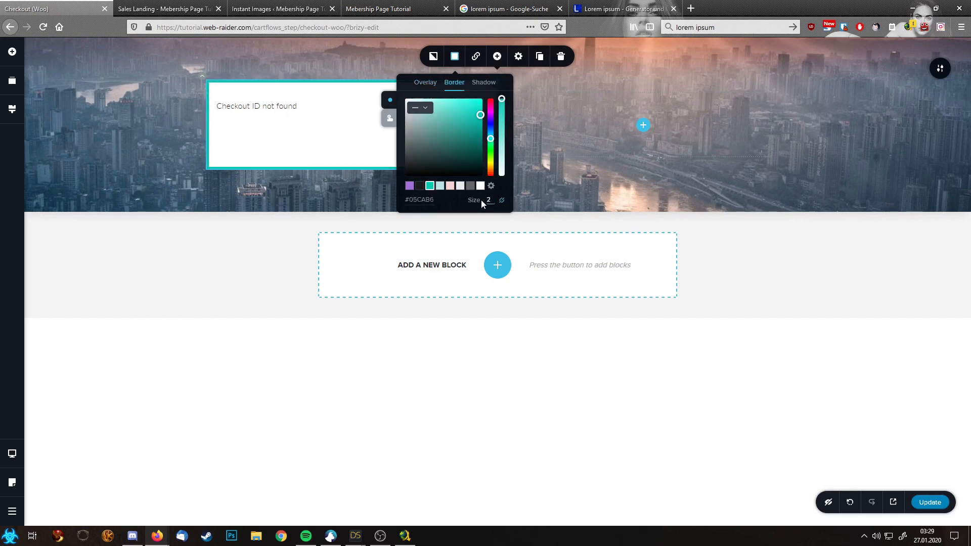
click(483, 82)
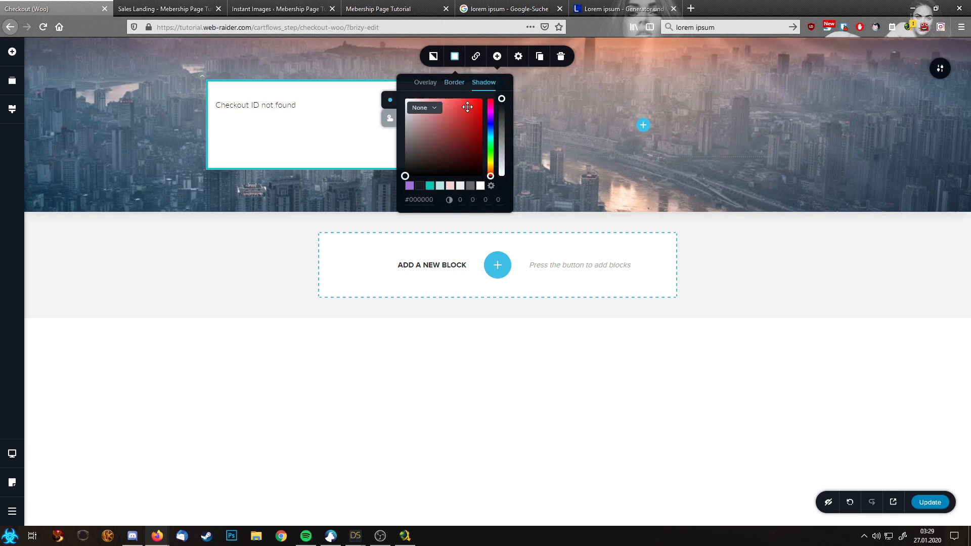
click(410, 186)
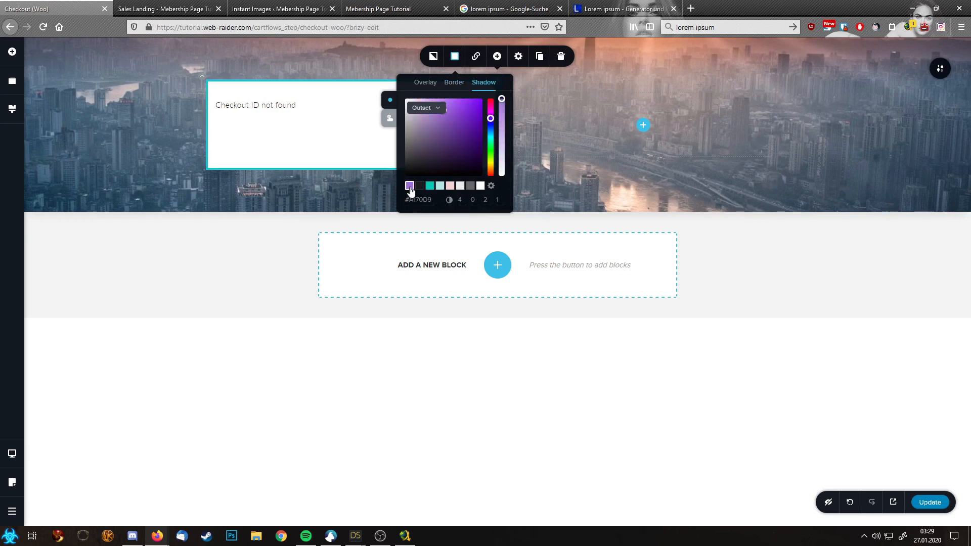
Step: Round the corners of the column holding the checkout shortcode
click(519, 56)
click(498, 114)
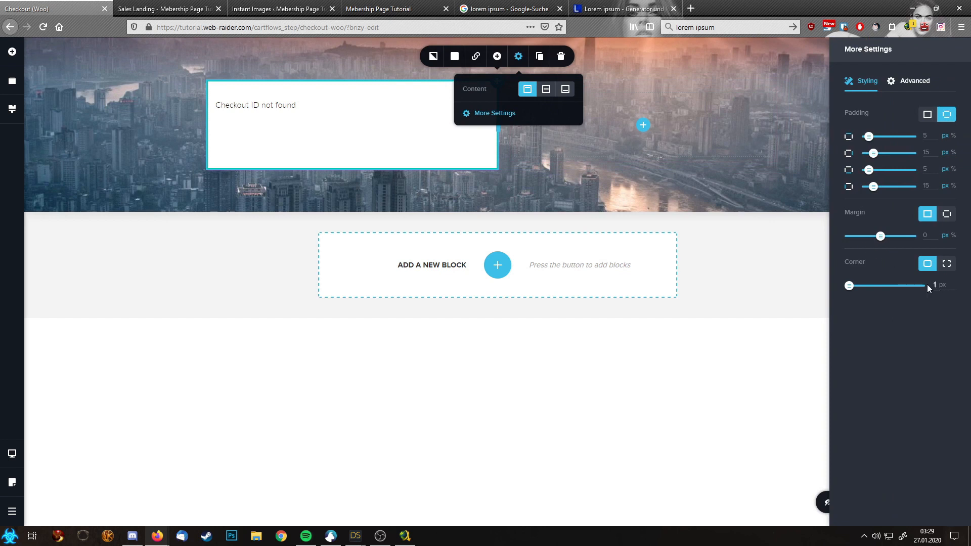
click(527, 201)
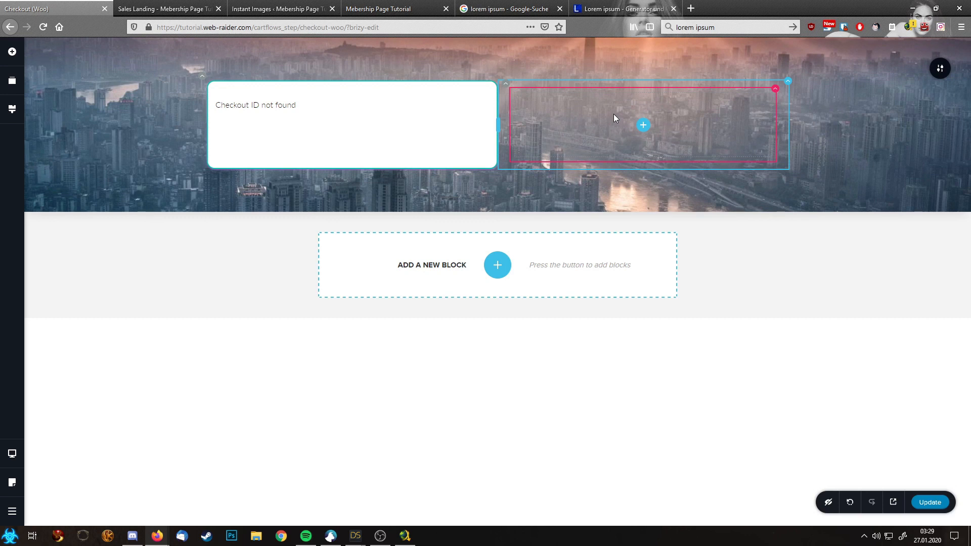
Step: Copy the checkout column and paste only its styles onto the empty nested column beside it
click(775, 90)
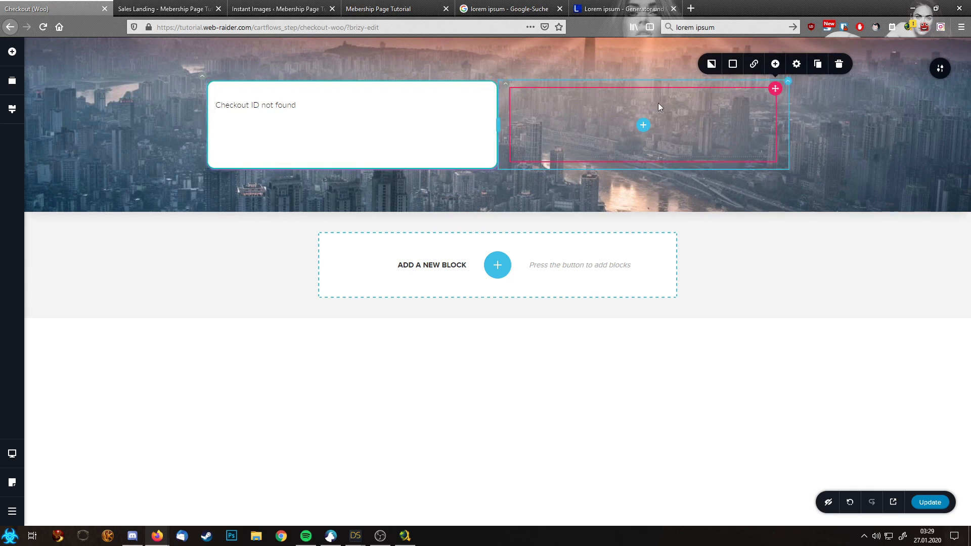
right_click(496, 80)
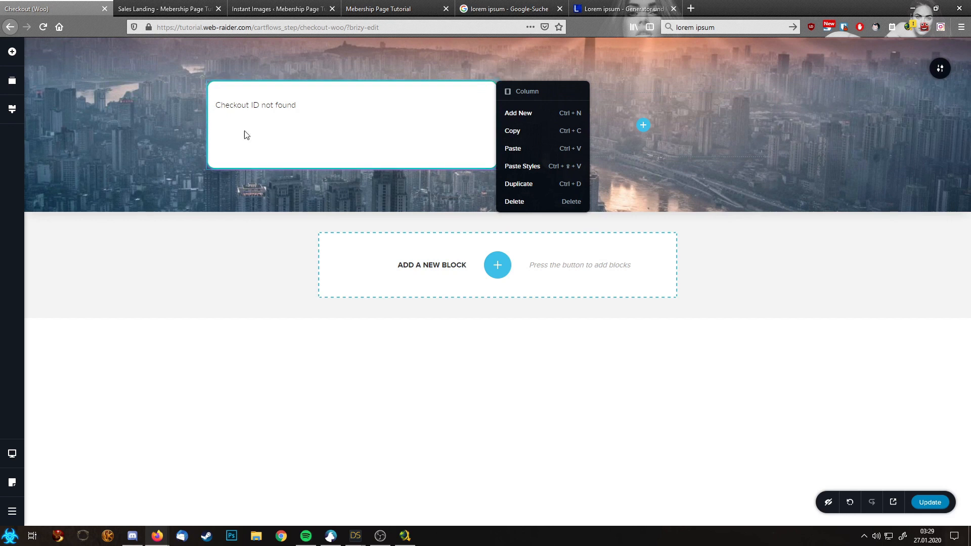
click(527, 132)
right_click(777, 92)
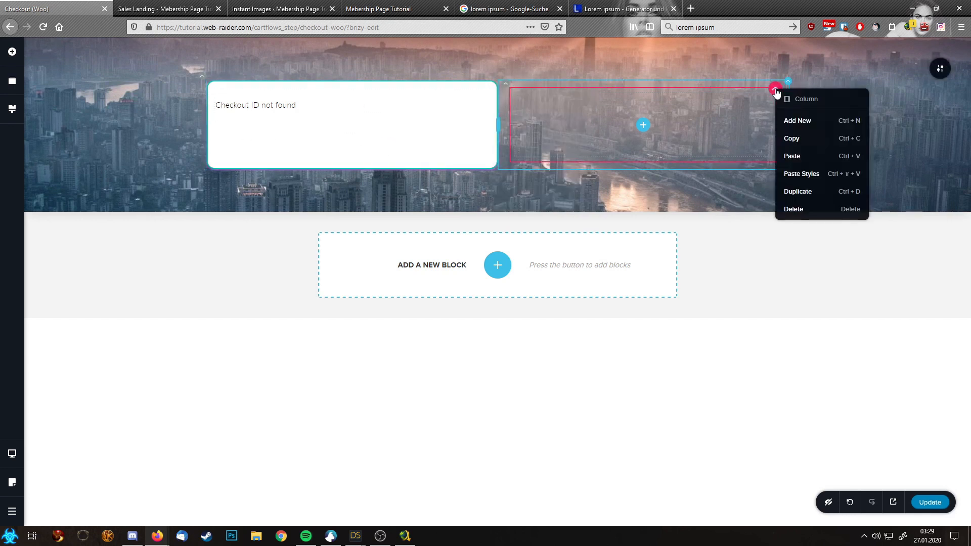
click(801, 175)
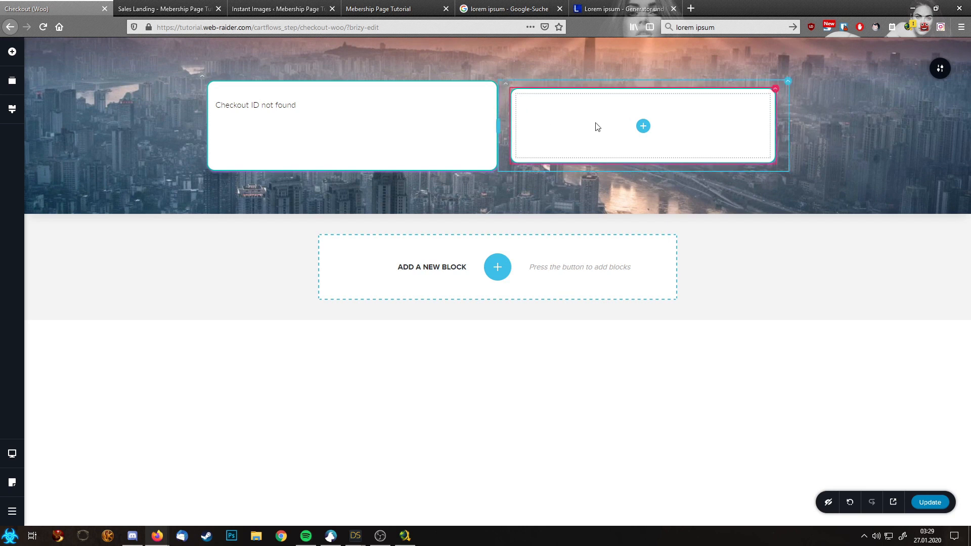
Step: Add a Text element to the empty white column and replace its placeholder text with "Features"
click(12, 52)
drag(61, 127, 643, 133)
click(620, 105)
triple_click(619, 105)
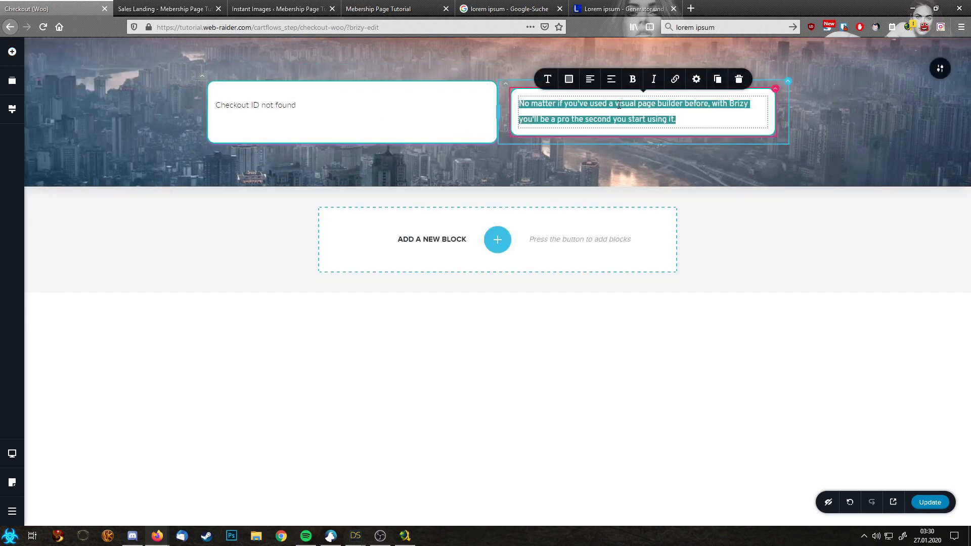
text(Features)
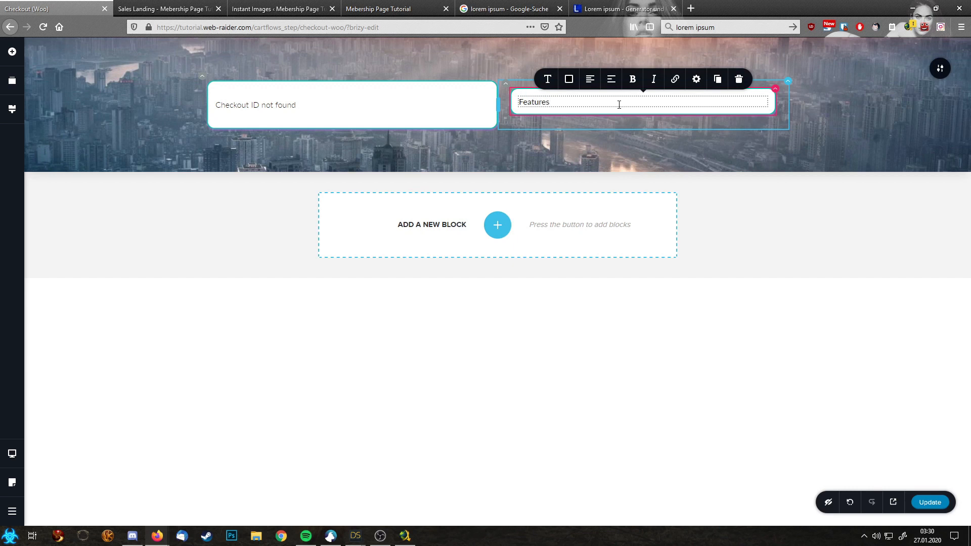
Step: Center the "Features" text and set its typography to Heading 2
triple_click(619, 104)
click(591, 86)
click(548, 79)
click(592, 124)
scroll(592, 177, down, 1)
click(595, 189)
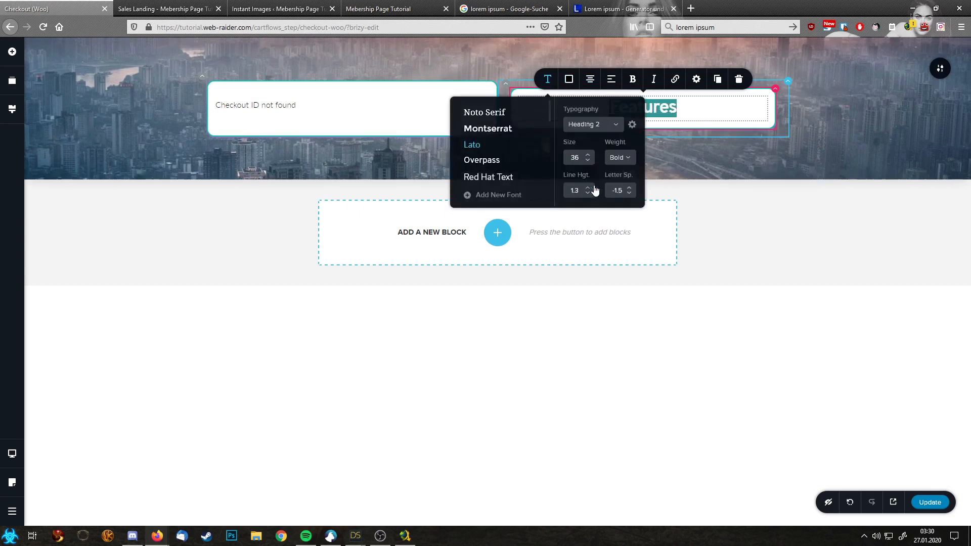
click(705, 111)
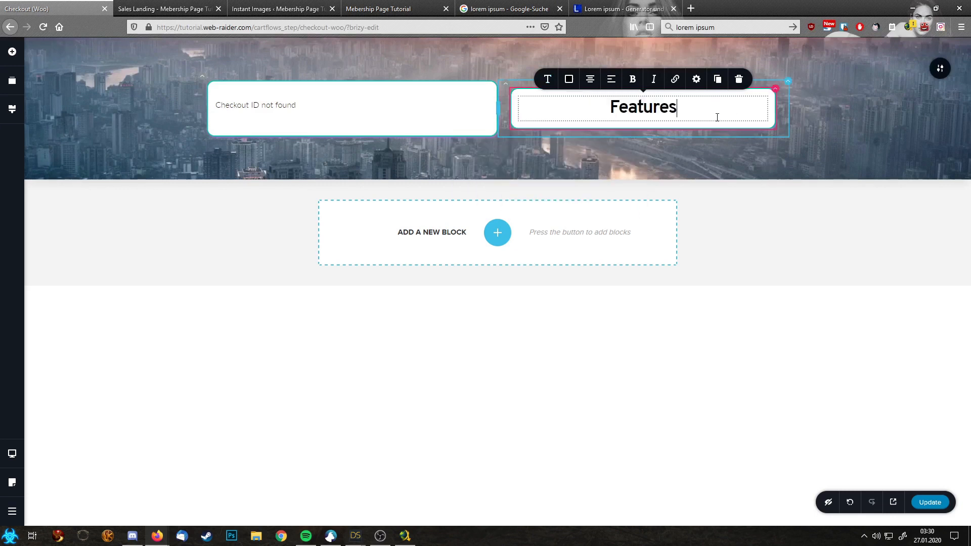
click(864, 121)
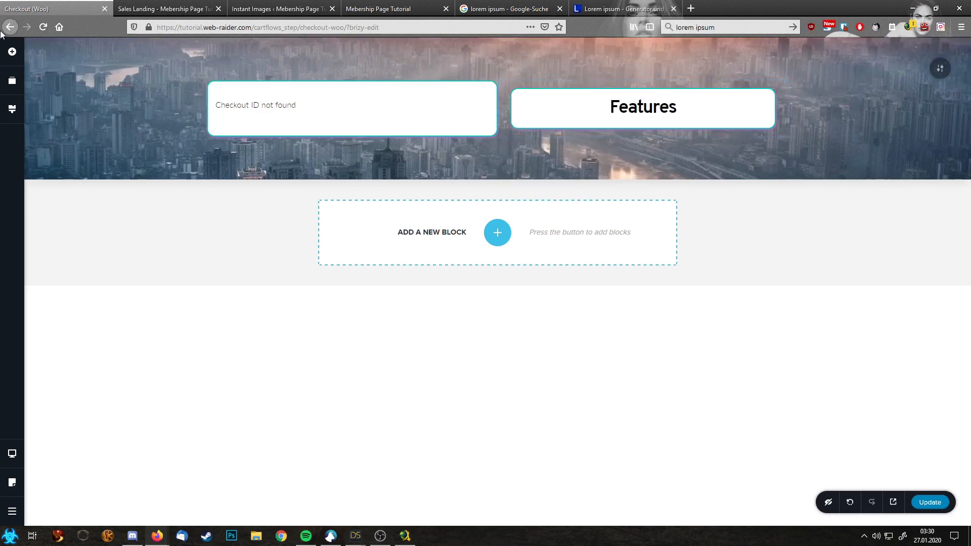
Step: Add an Icon Box element below the "Features" heading and change its icon to the shield glyph
click(13, 53)
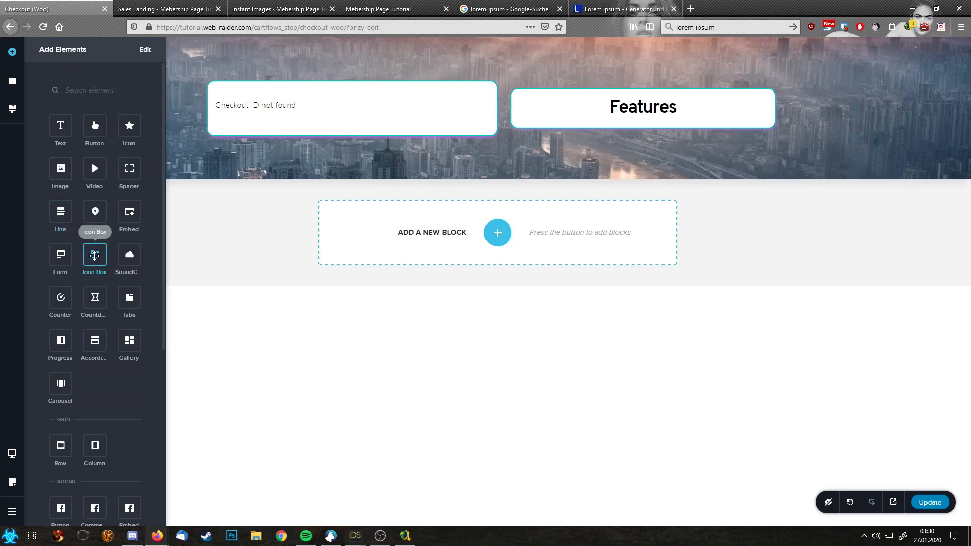
drag(95, 255, 644, 127)
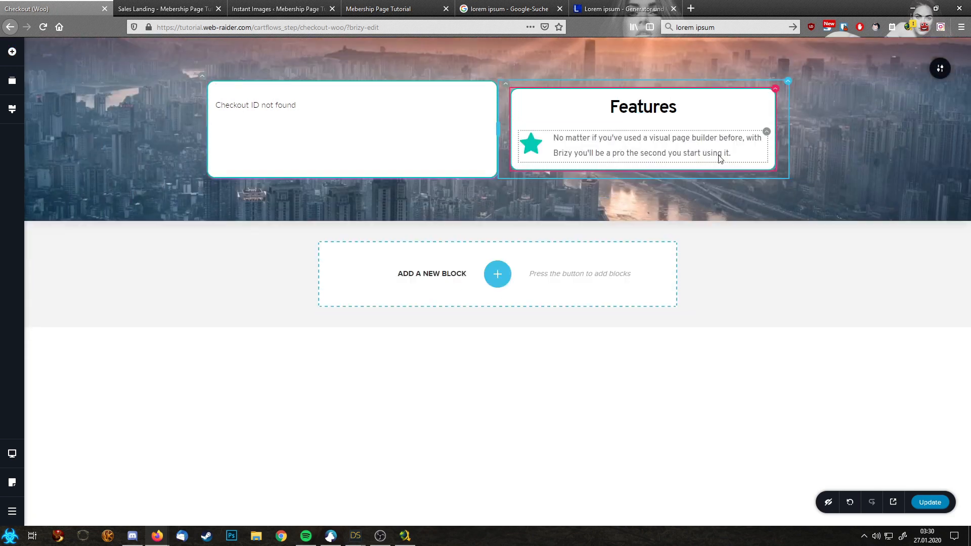
click(529, 147)
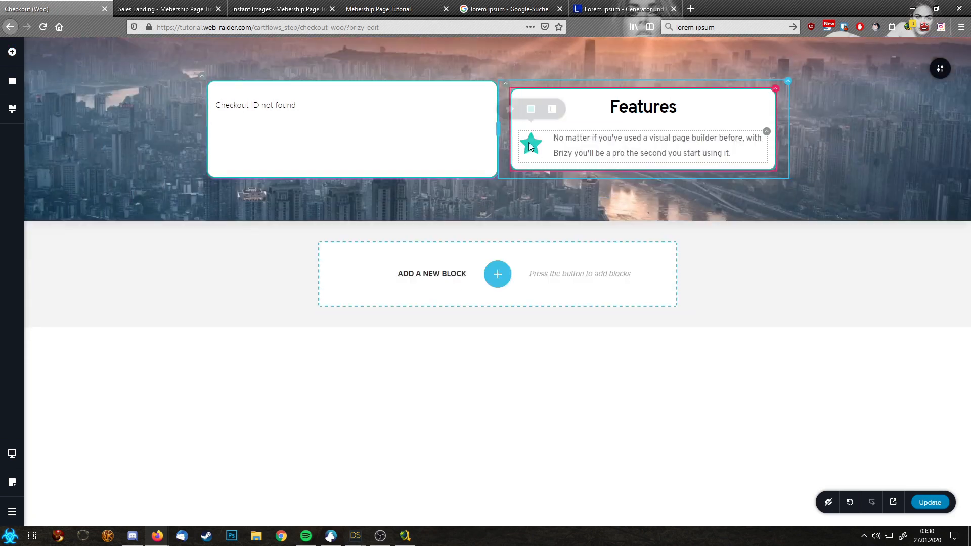
click(512, 114)
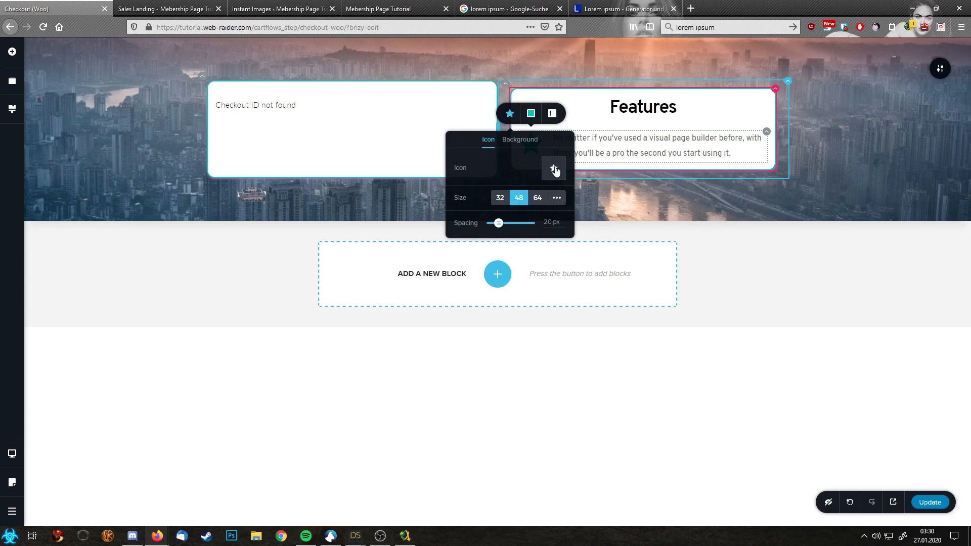
click(555, 171)
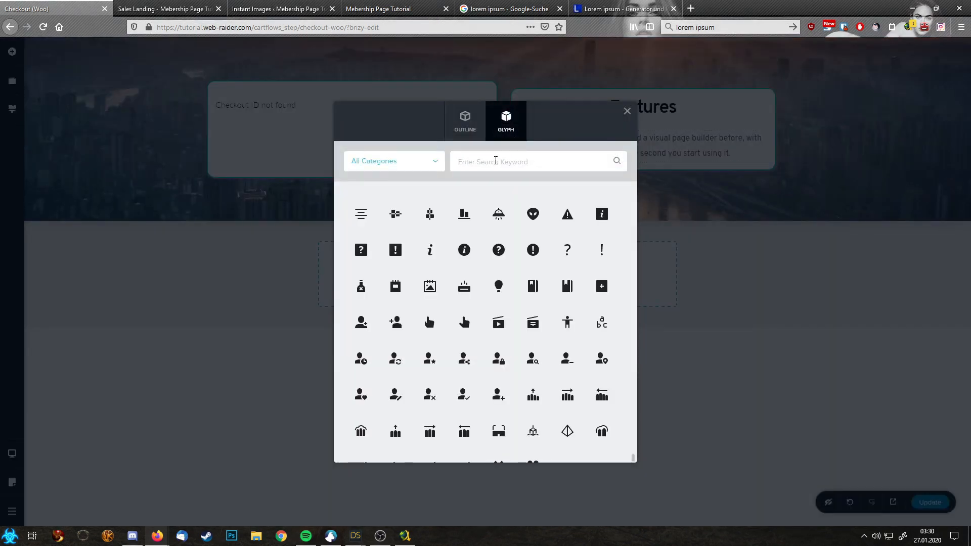
text(shie)
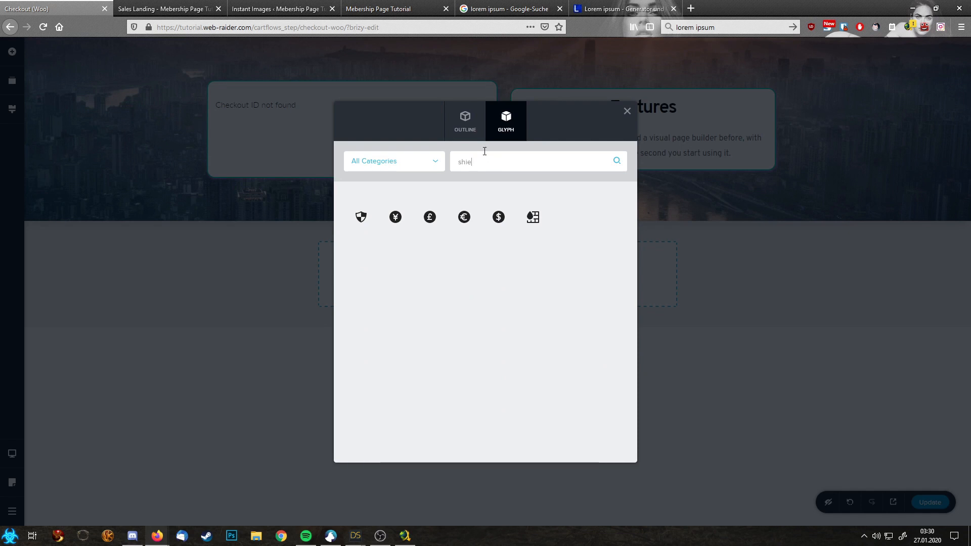
click(359, 218)
Step: Replace the icon box's placeholder text with "Secure Checkout"
click(641, 152)
drag(733, 155, 555, 139)
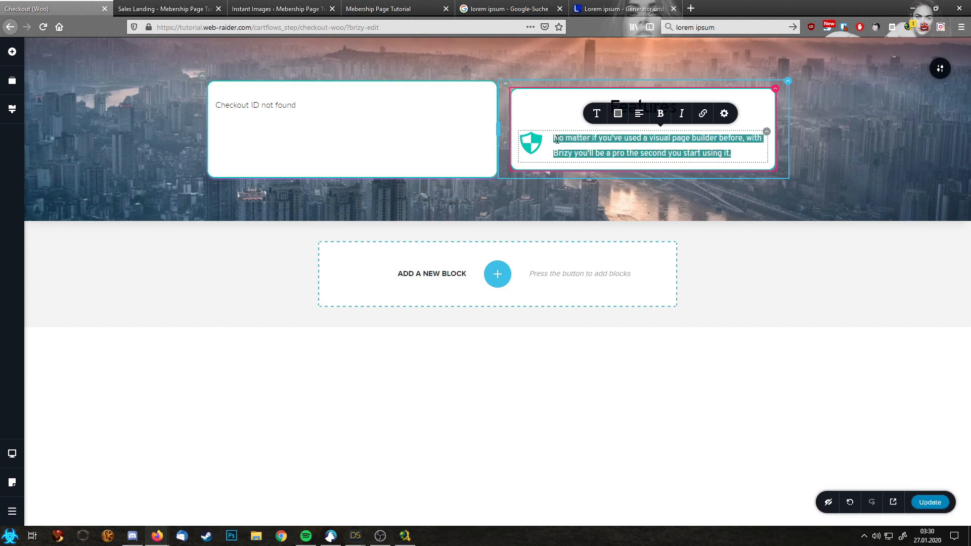
key(BackSpace)
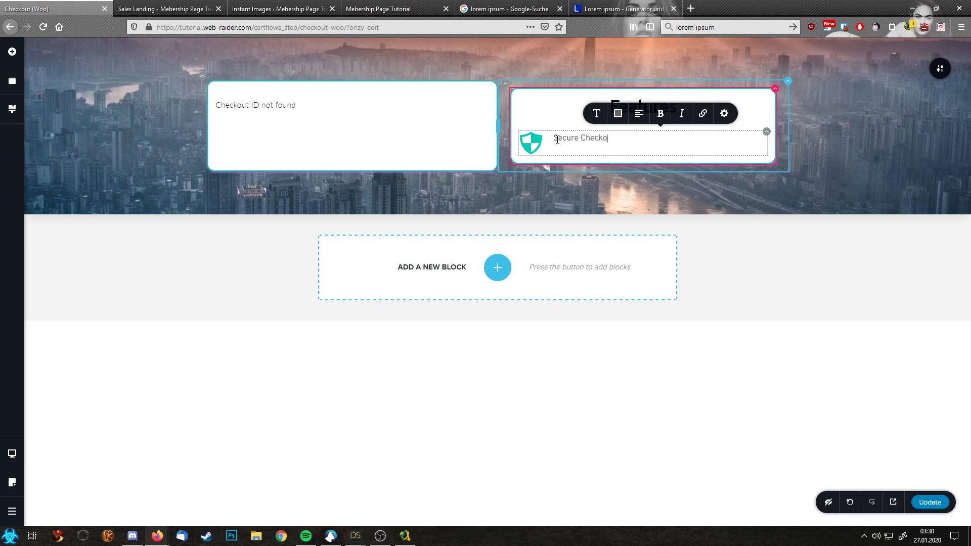
Step: Enlarge the font size of the "Secure Checkout" text so it suits the shield icon beside it
drag(557, 139, 627, 152)
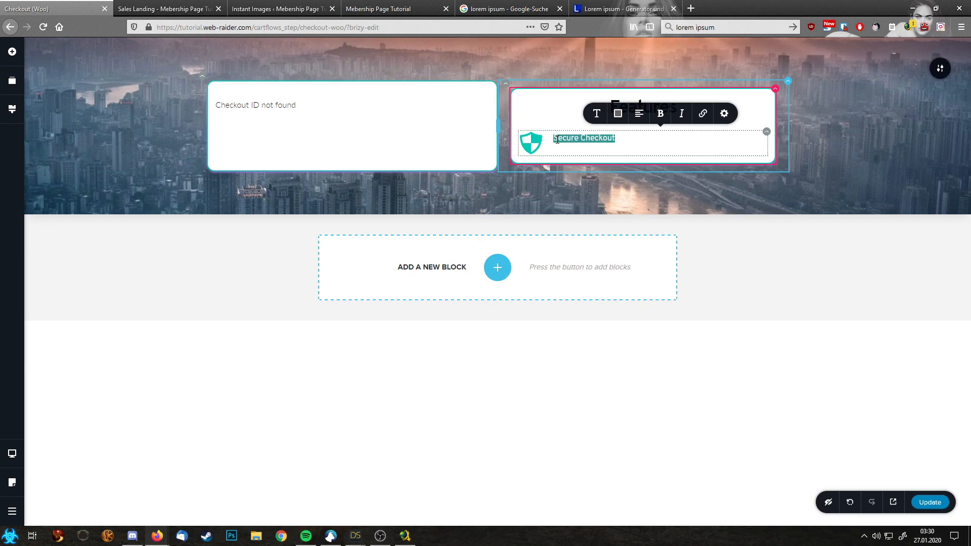
click(597, 113)
click(637, 189)
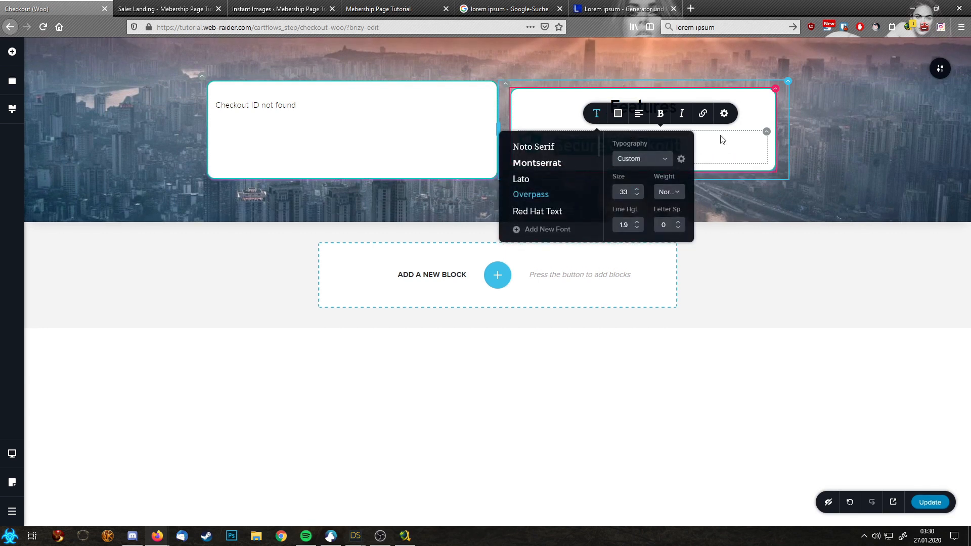
click(709, 145)
click(597, 113)
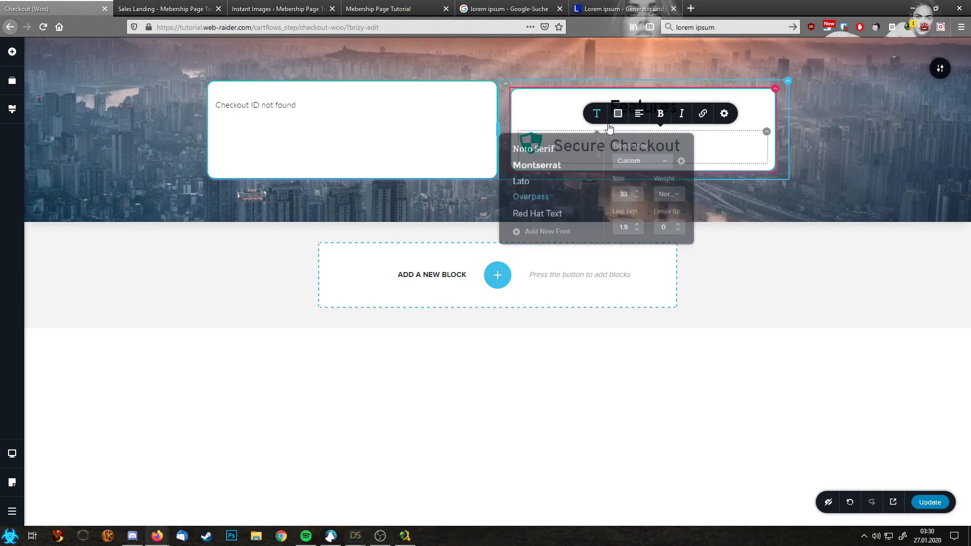
click(712, 154)
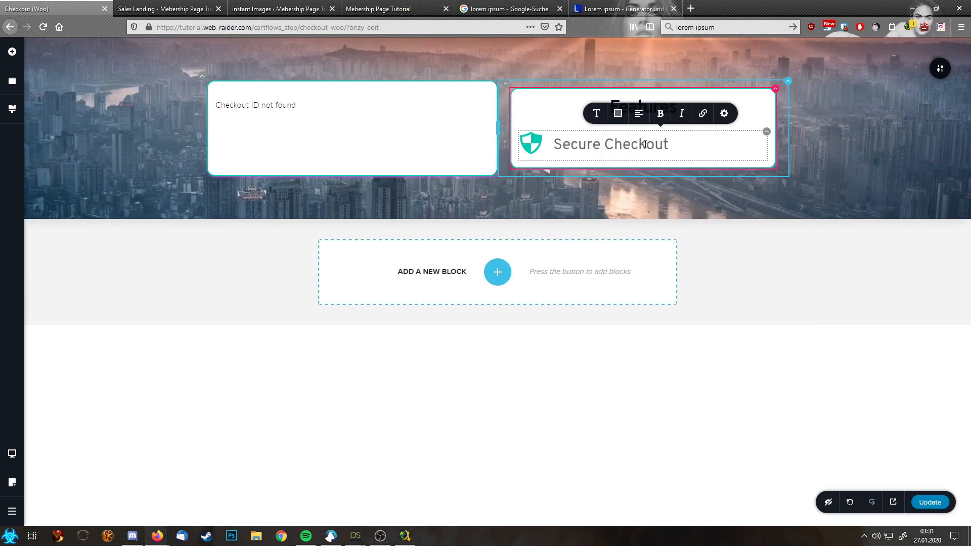
Step: Duplicate the "Secure Checkout" icon box and turn the copy into "SSL Connection" with the Wi-Fi padlock glyph
click(767, 132)
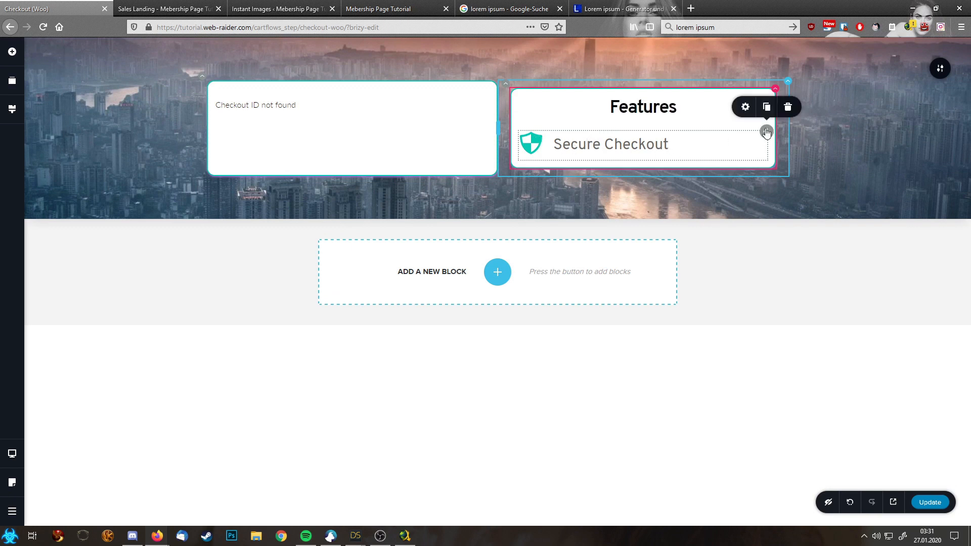
click(767, 106)
click(531, 181)
click(510, 153)
click(552, 209)
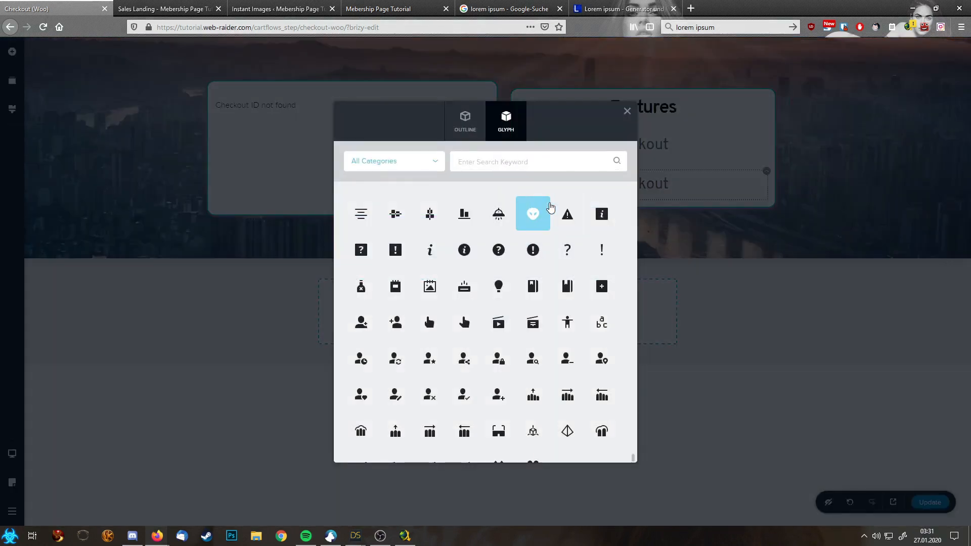
click(508, 162)
text(padl)
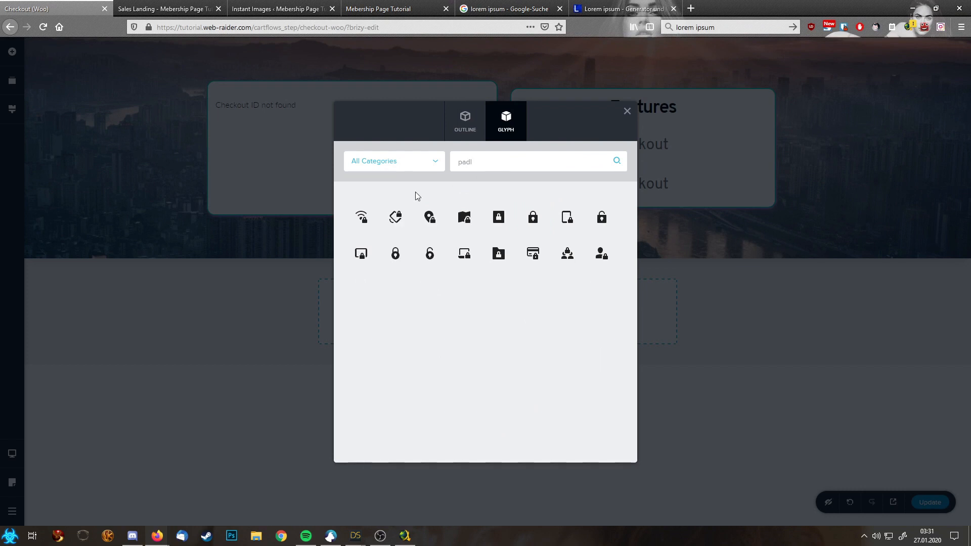
click(362, 217)
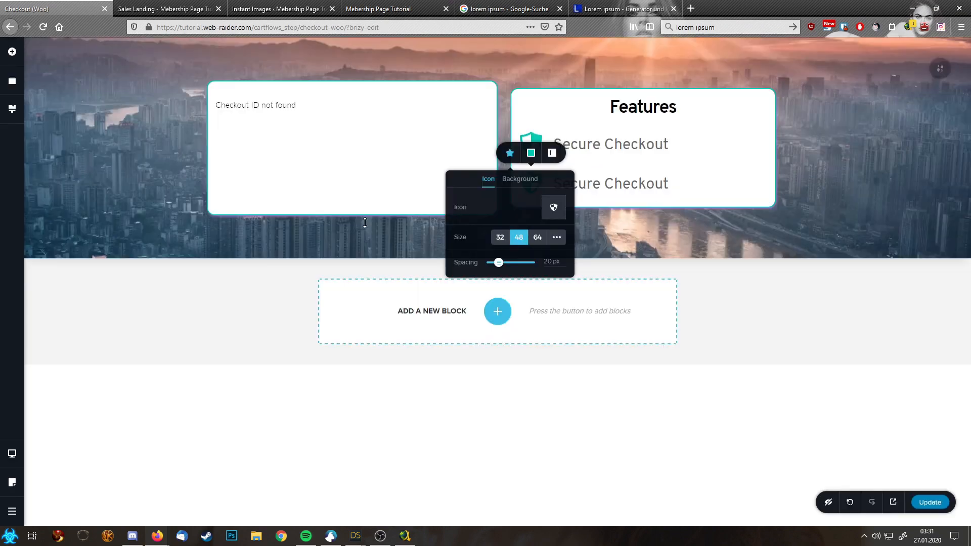
drag(556, 185, 672, 180)
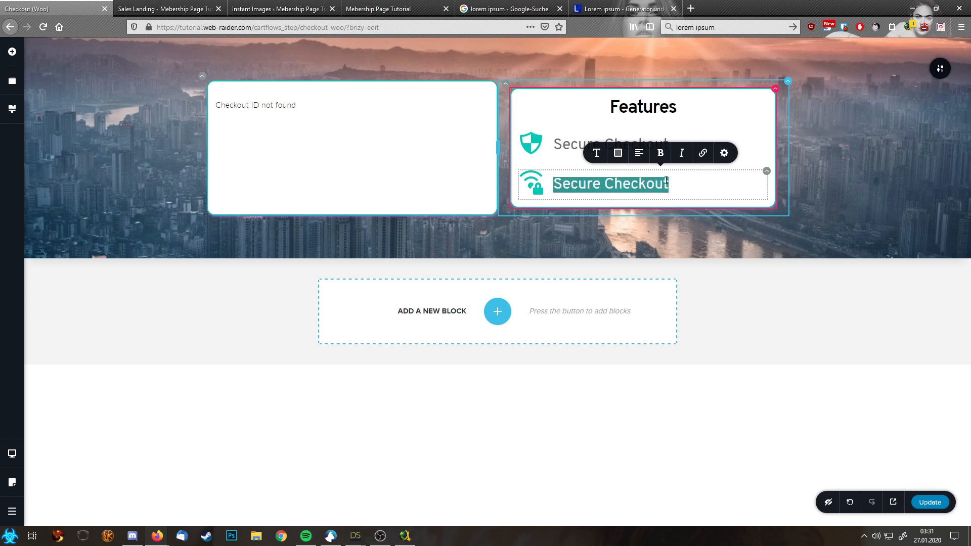
text(SSL Connection)
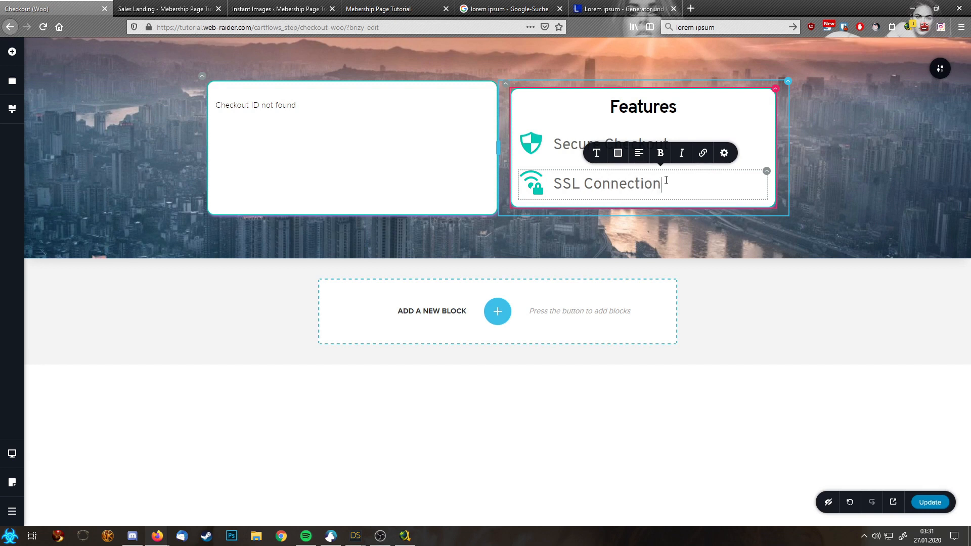
Step: Duplicate the "SSL Connection" icon box and change the copy's icon to the square medical plus glyph, searching for "medi"
click(767, 172)
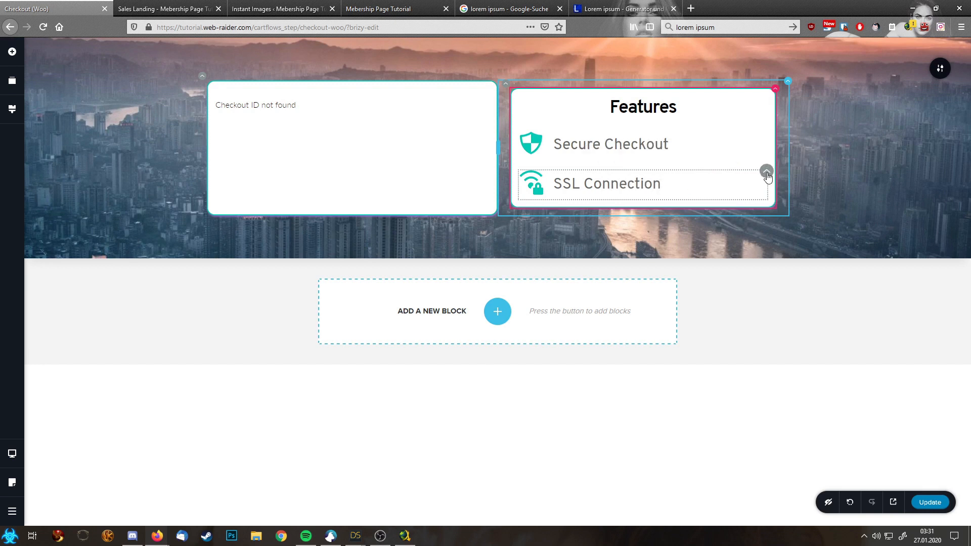
click(766, 148)
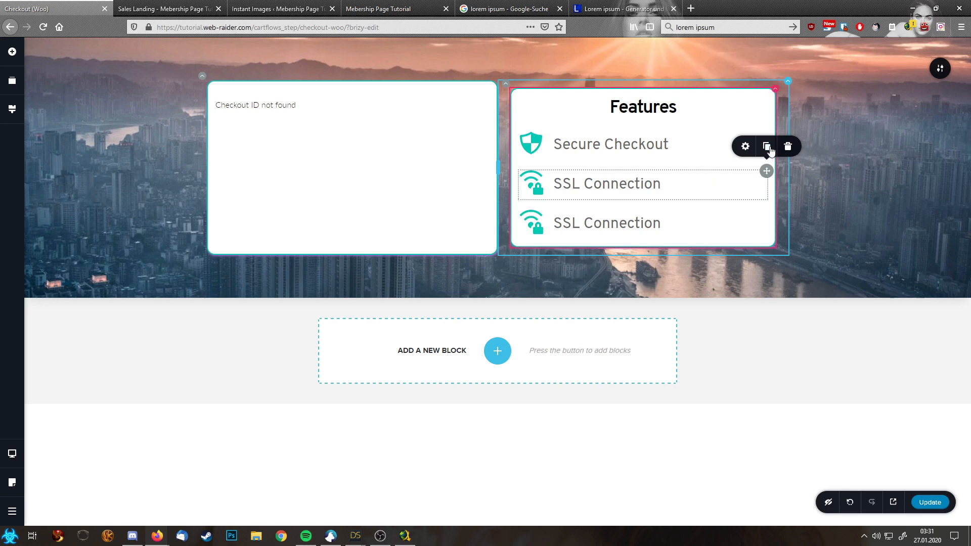
click(562, 227)
click(536, 225)
click(510, 193)
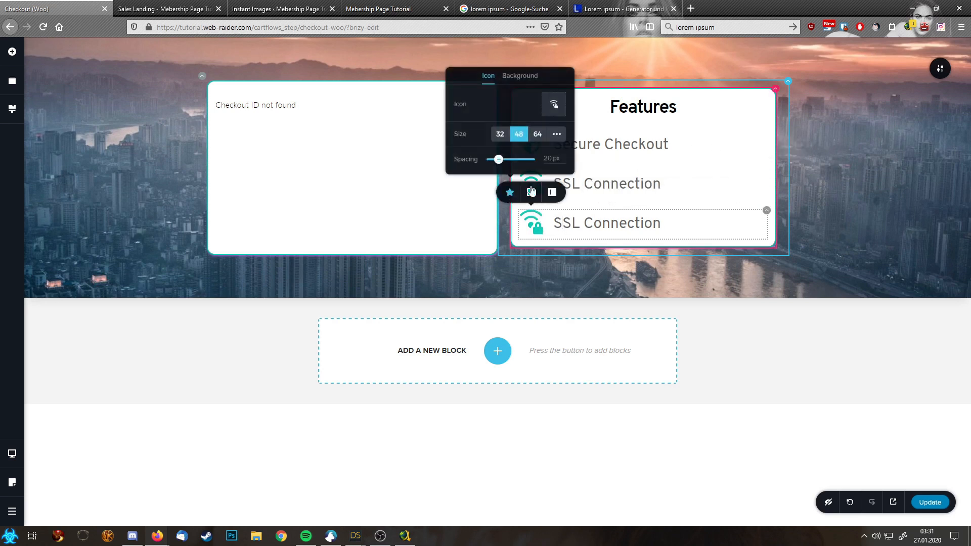
click(558, 104)
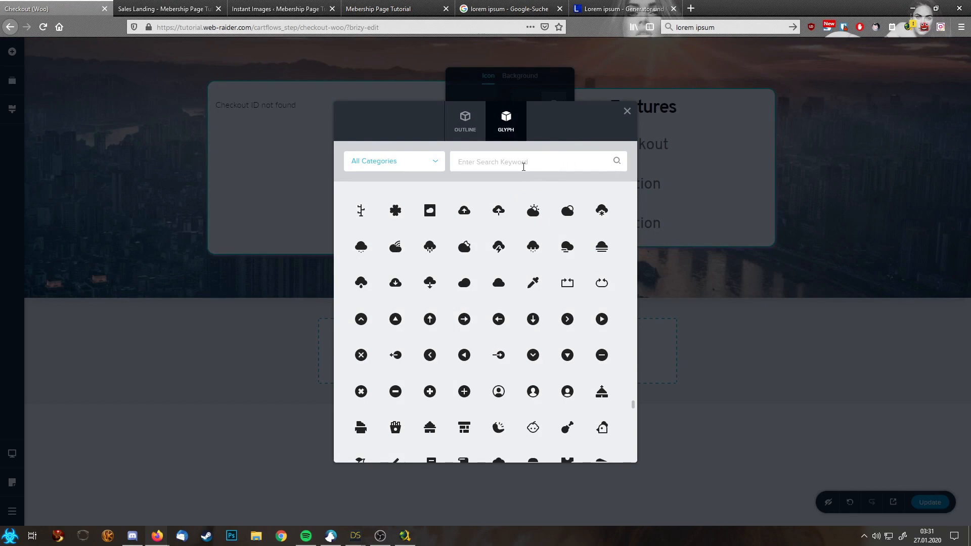
text(med)
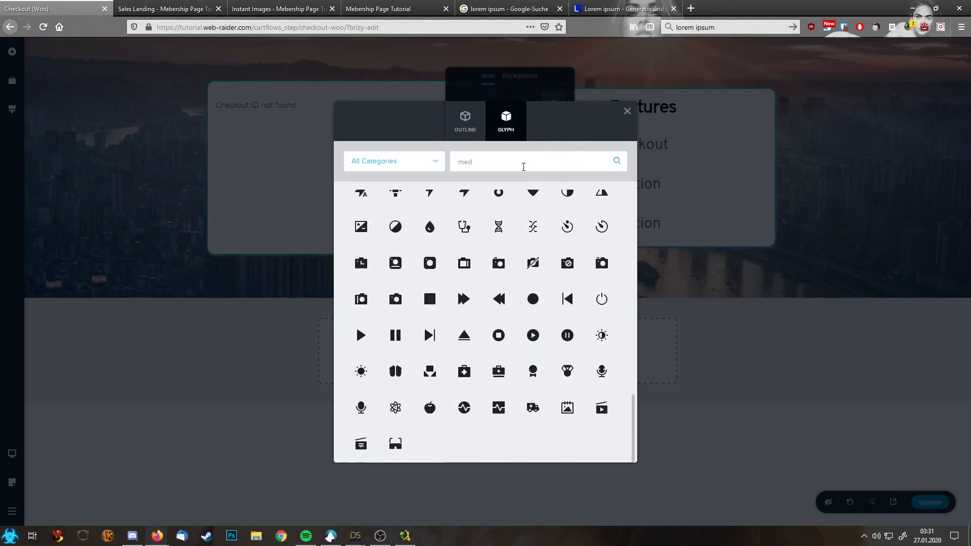
text(i)
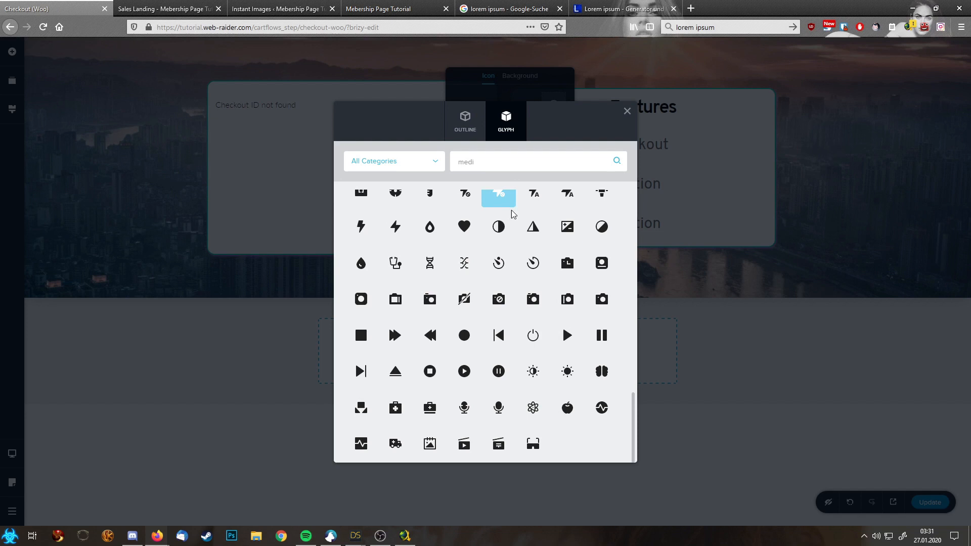
scroll(513, 214, up, 3)
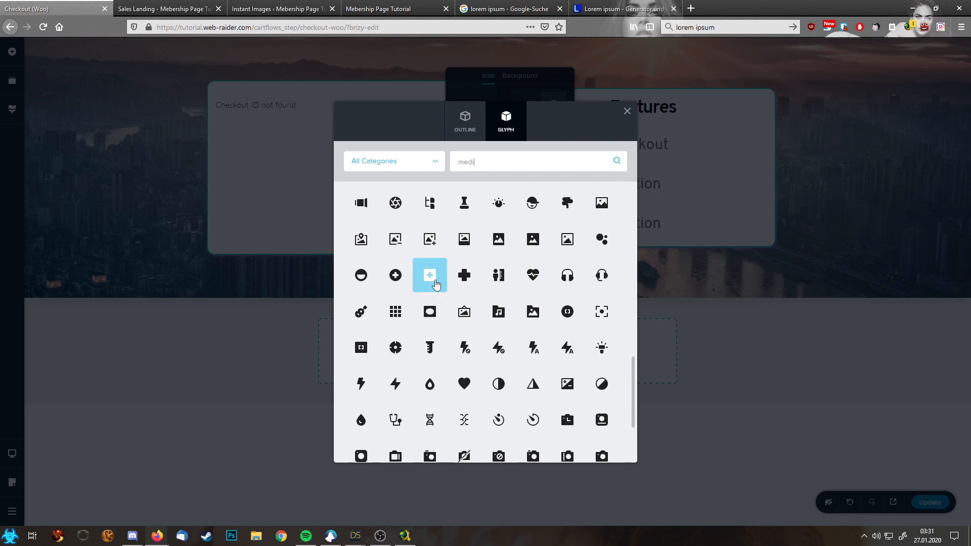
click(430, 276)
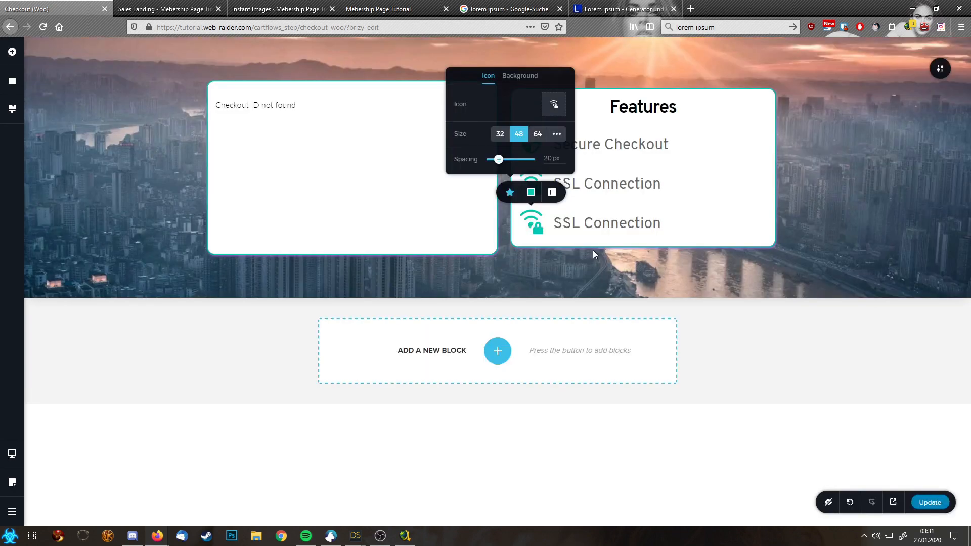
Step: Replace the text beside the medical plus icon with "Anti-Virus Checked"
click(565, 224)
drag(554, 223, 665, 221)
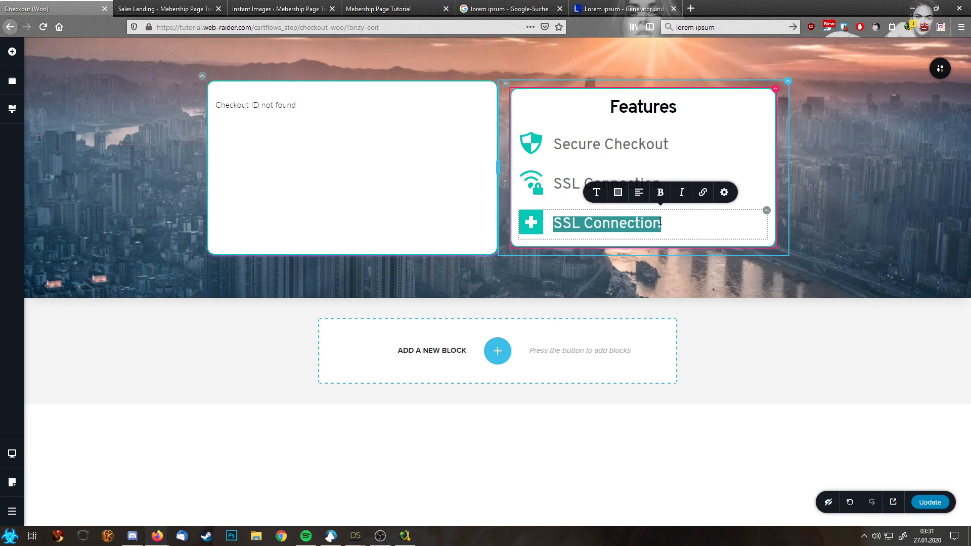
text(Anti-Virus Checked)
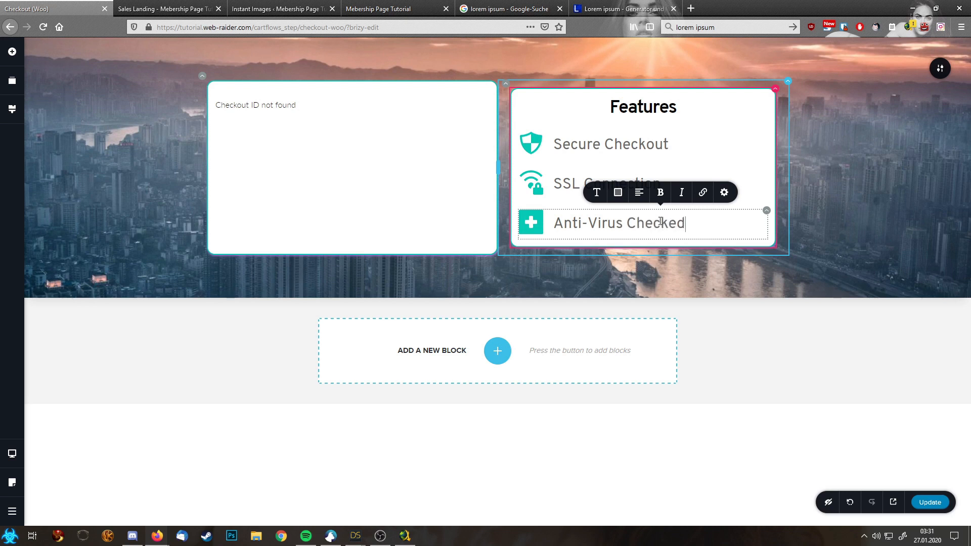
click(865, 205)
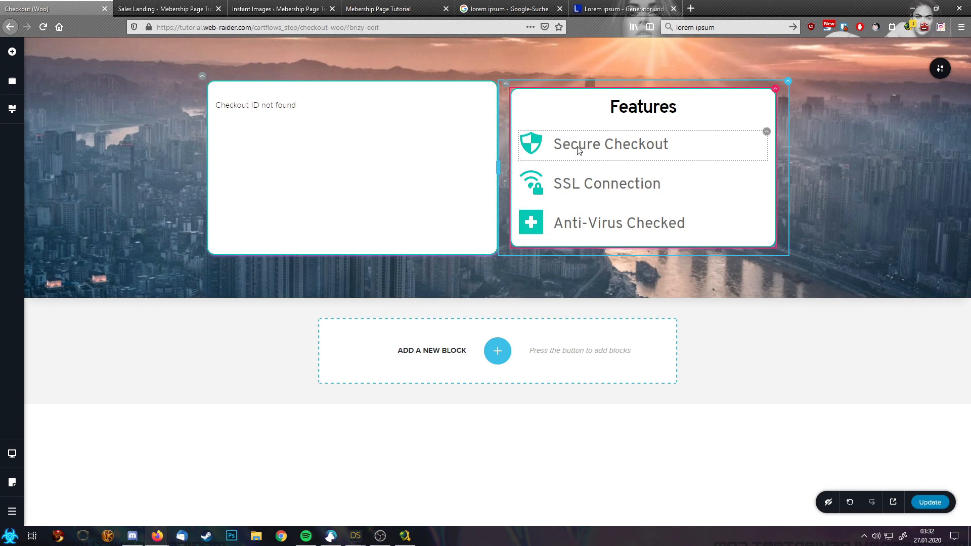
Step: Duplicate the whole "Features" card and retitle the copy "Benefits"
click(505, 86)
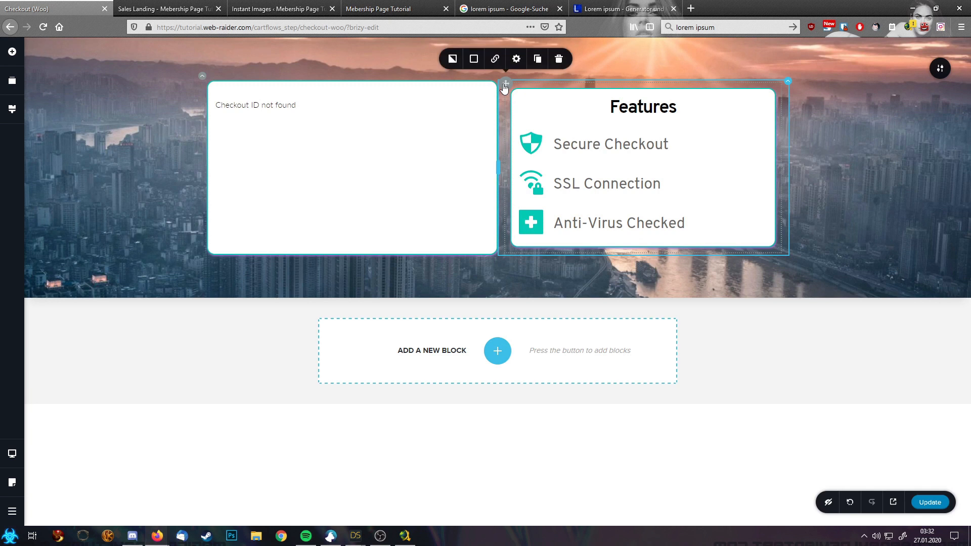
click(537, 60)
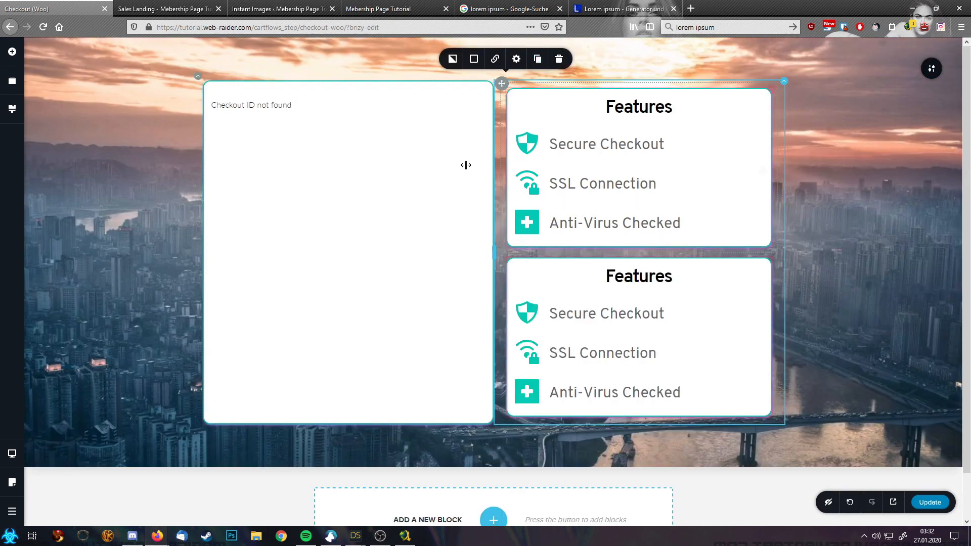
double_click(622, 278)
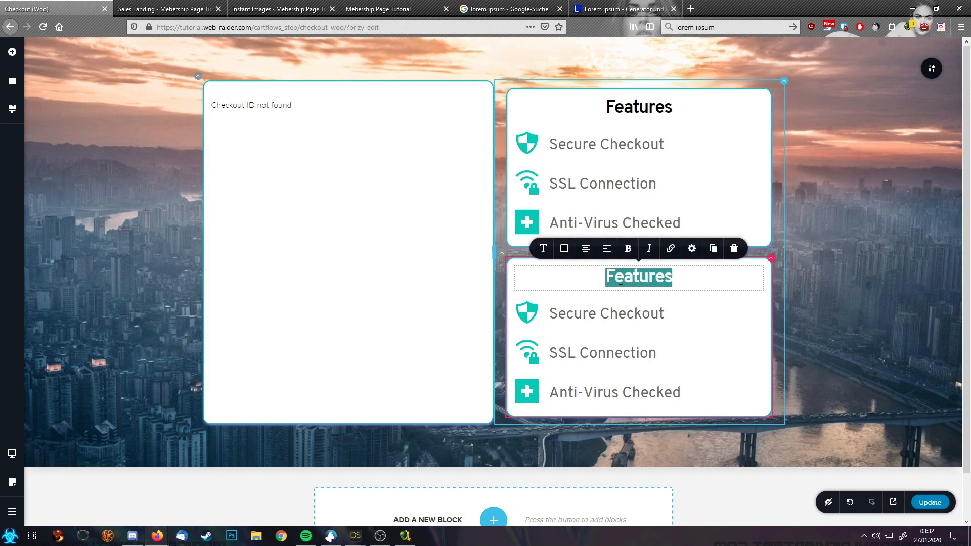
text(Benefits)
Step: Turn the first item of the "Benefits" card into "Secure Payment" with the banknote-and-coins glyph, searching for "cash"
click(636, 317)
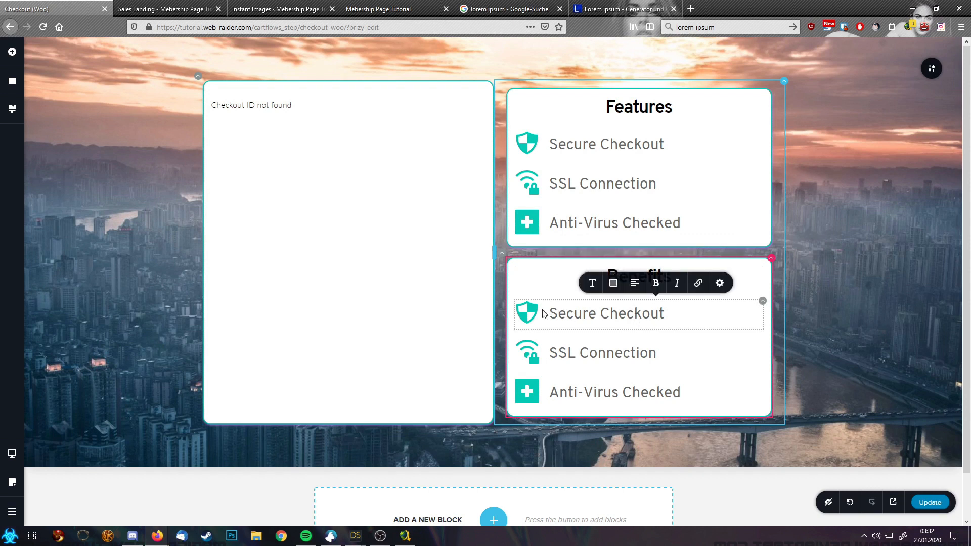
click(528, 317)
click(505, 283)
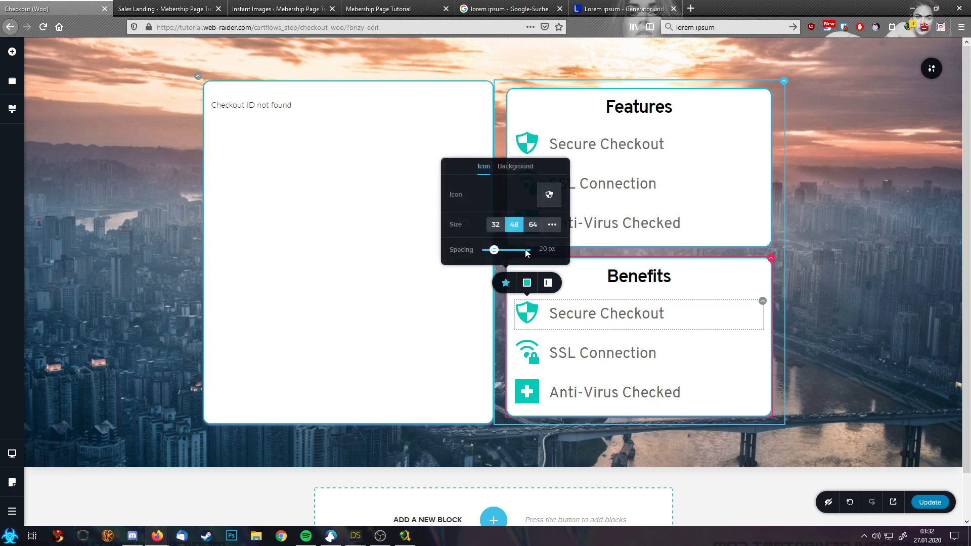
click(550, 195)
text(cash)
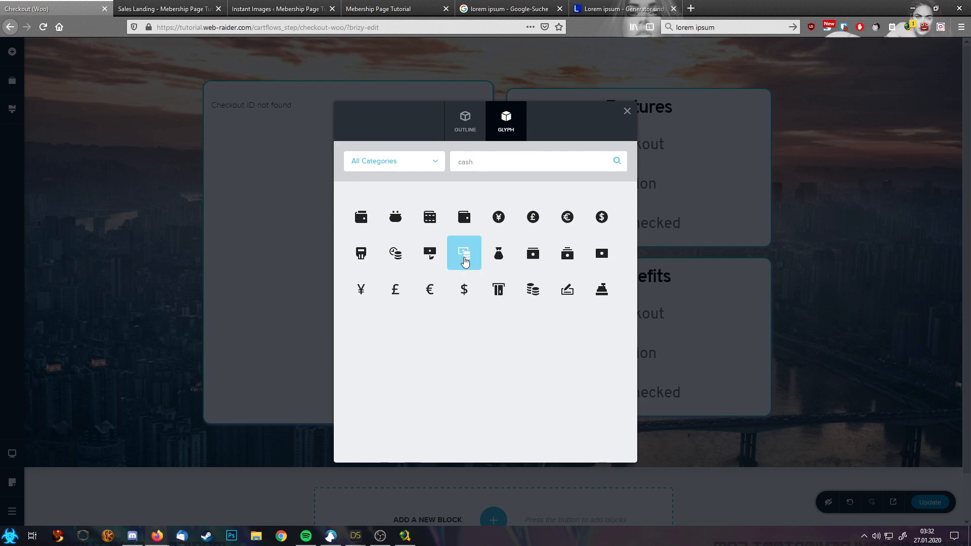
click(464, 261)
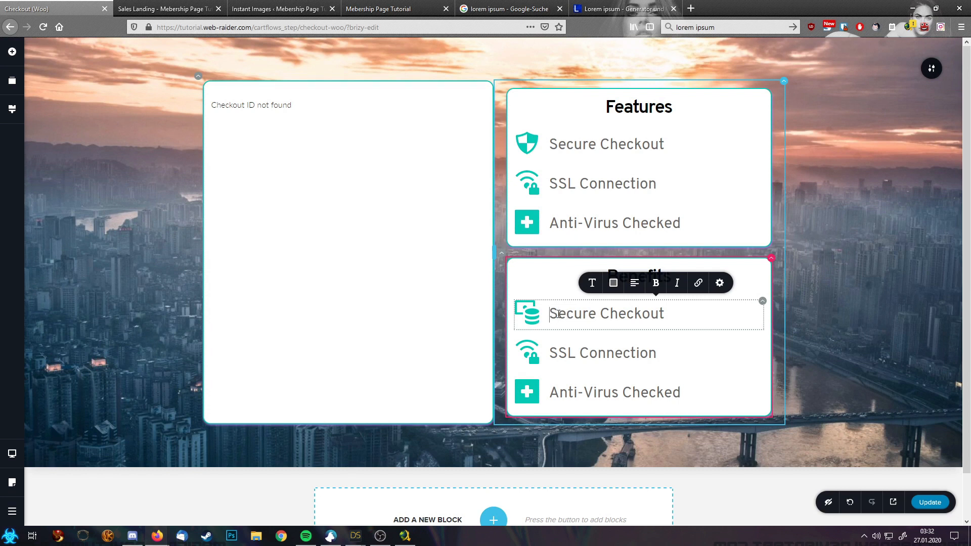
drag(601, 313, 685, 314)
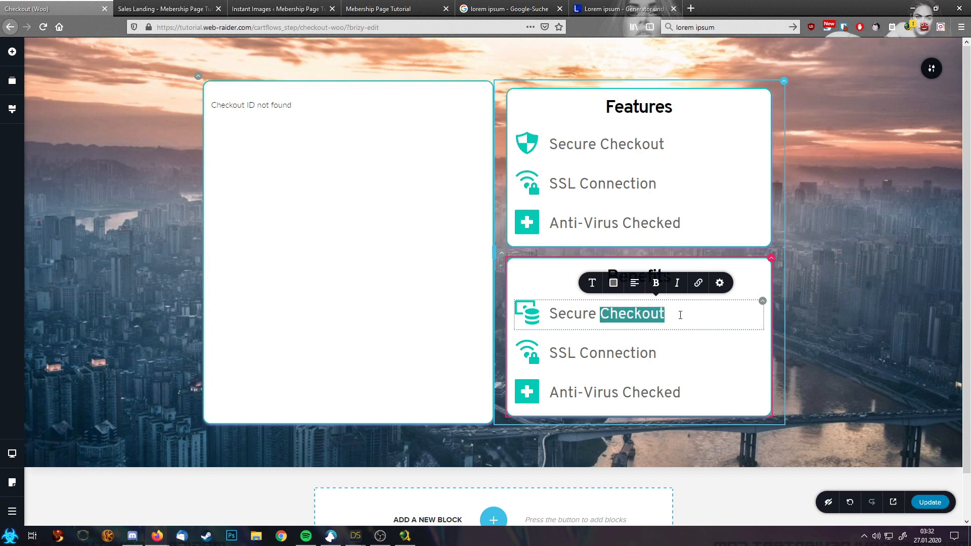
text(Payment)
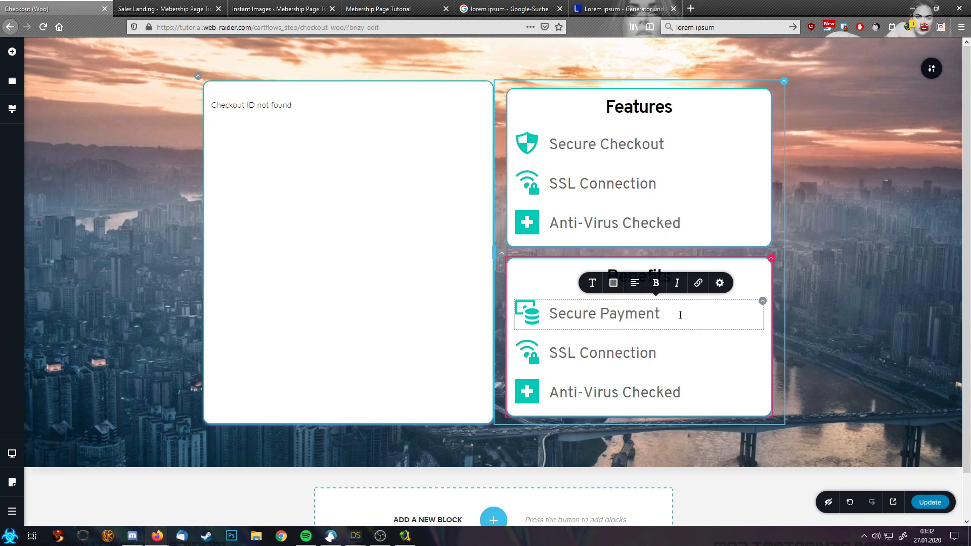
Step: Change the icon of the second item in the "Benefits" card to the PayPal glyph
click(529, 359)
click(506, 322)
click(546, 237)
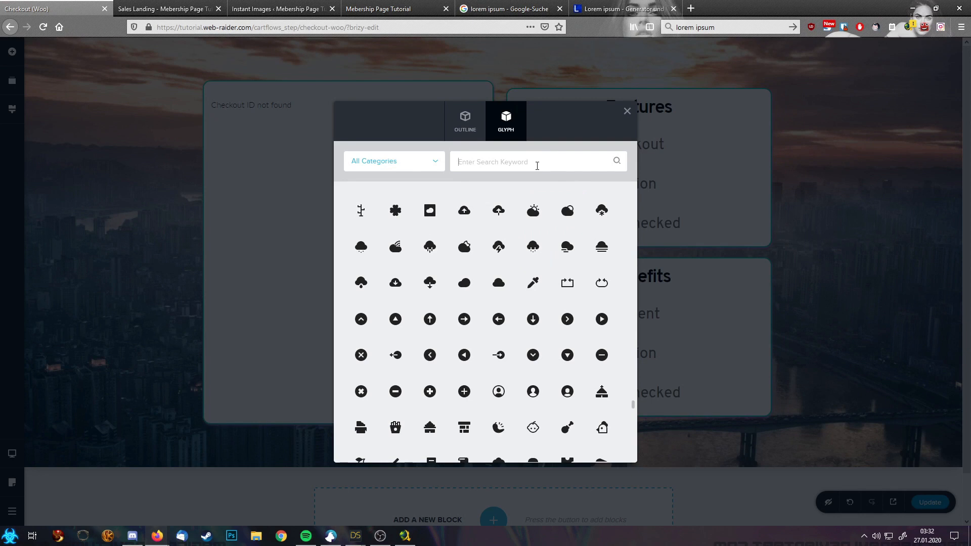
text(payp)
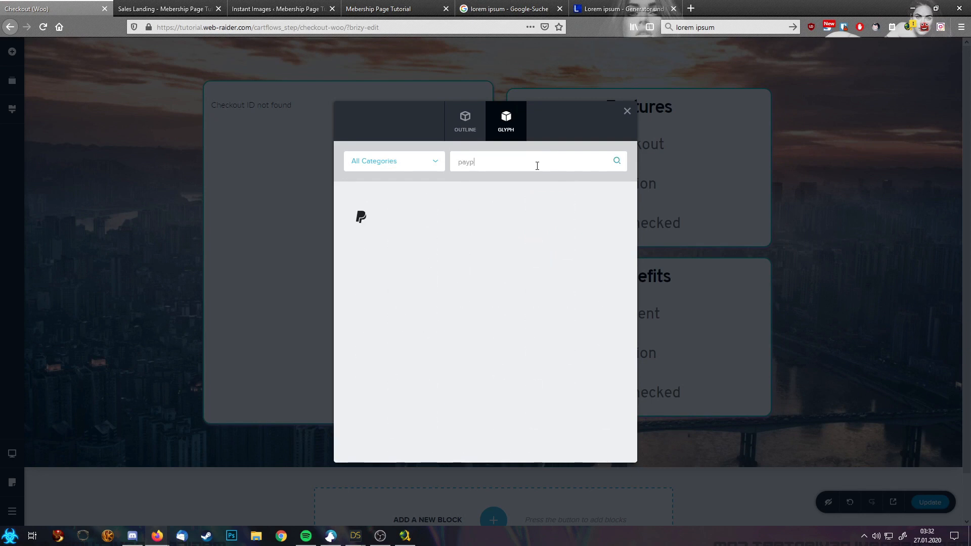
click(360, 217)
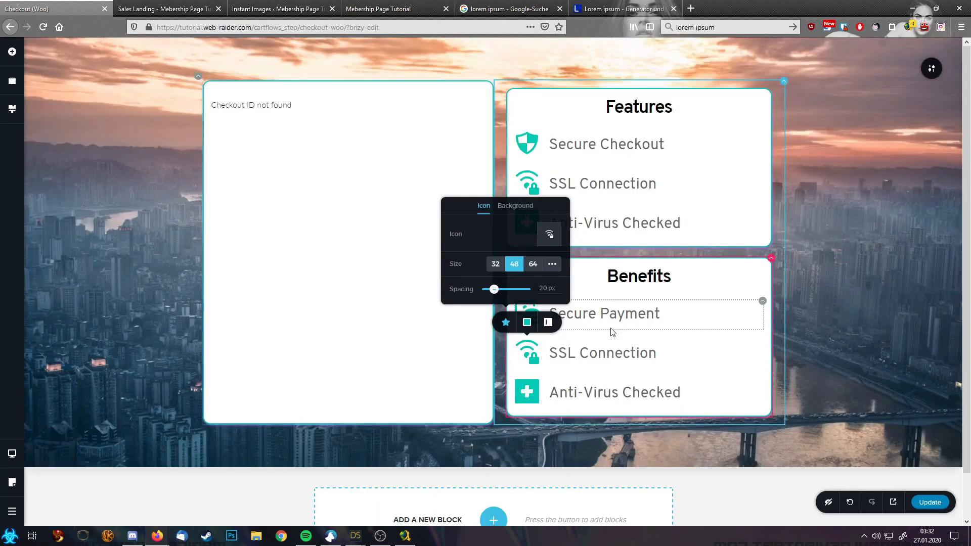
Step: Replace the text beside the PayPal icon with "Paypal Money Back"
click(585, 361)
drag(554, 356, 669, 347)
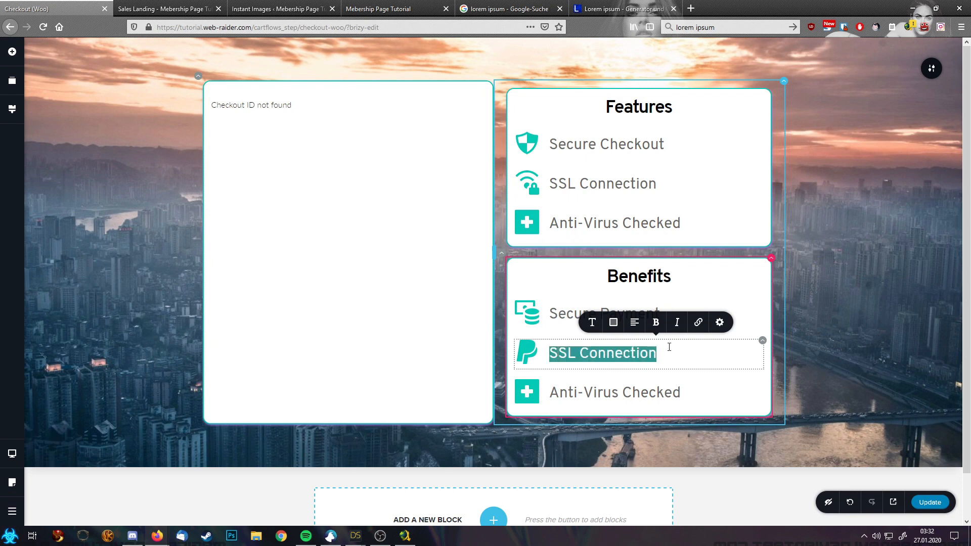
text(P)
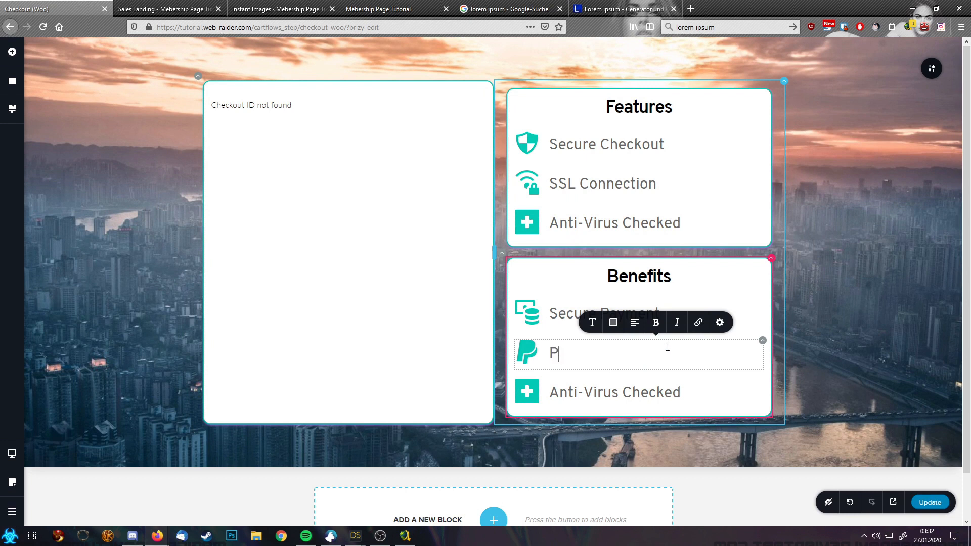
text(aypal Mon)
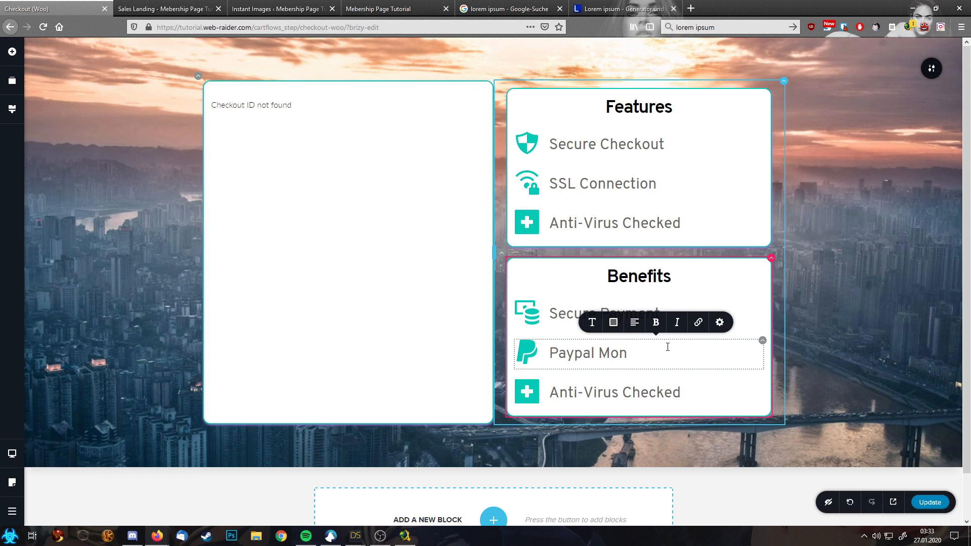
text(ey Back)
Step: Open the icon settings of the third item in the "Benefits" card
click(531, 393)
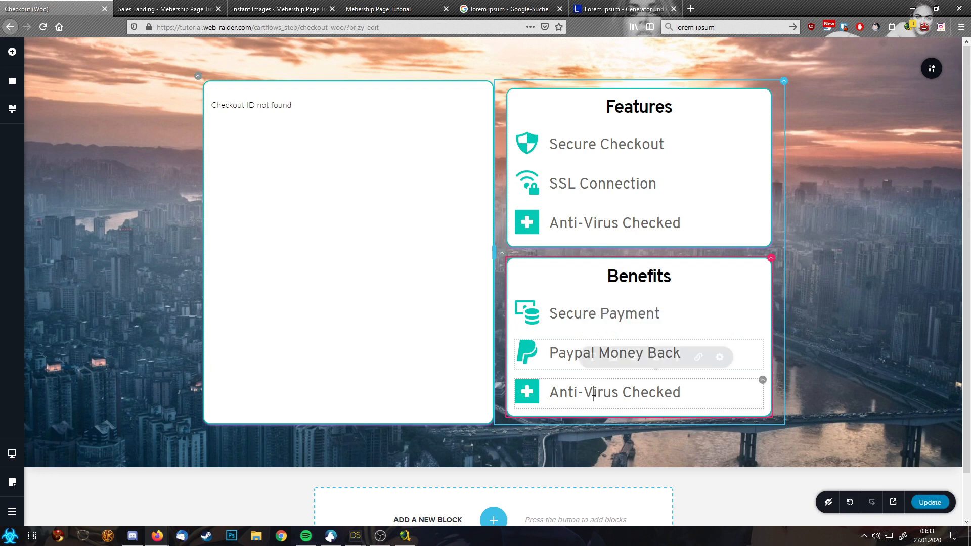
click(530, 393)
click(505, 363)
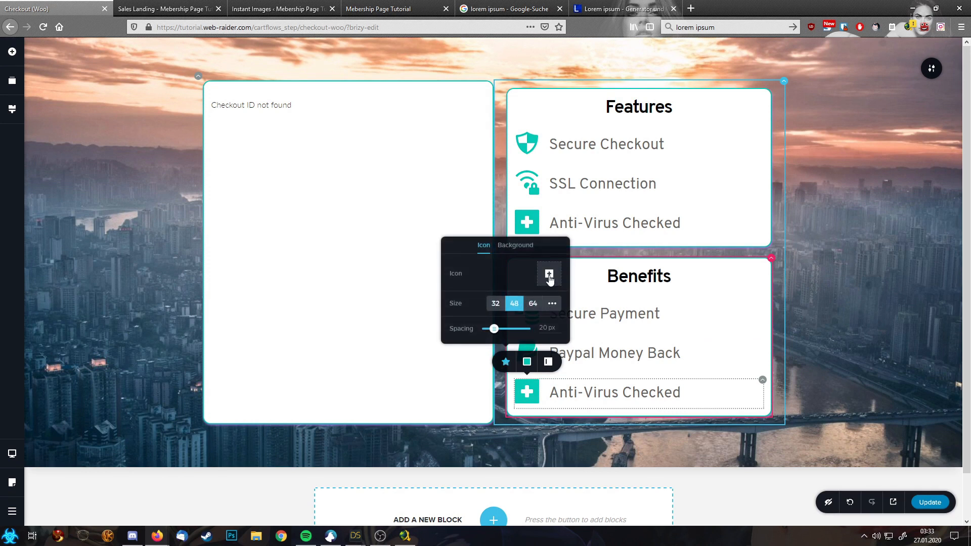
click(550, 280)
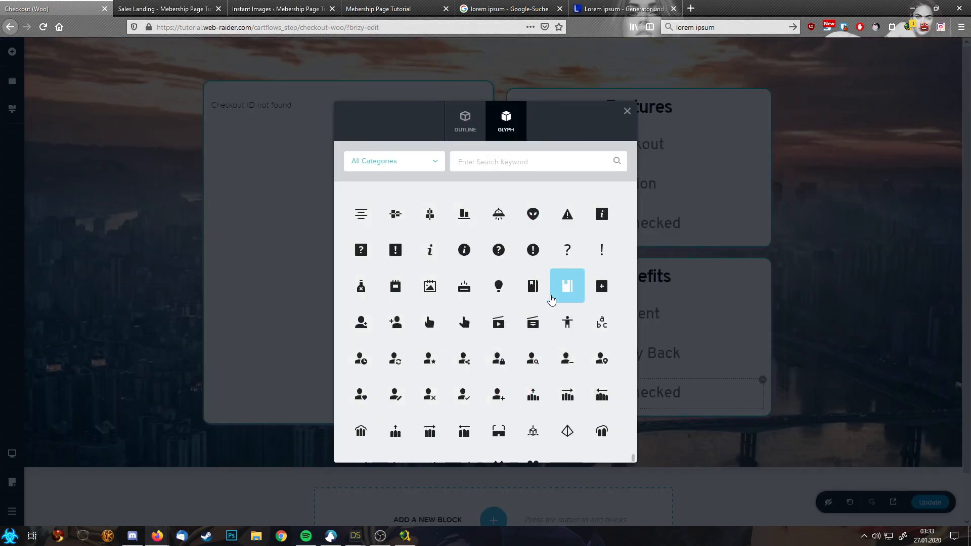
scroll(552, 300, up, 3)
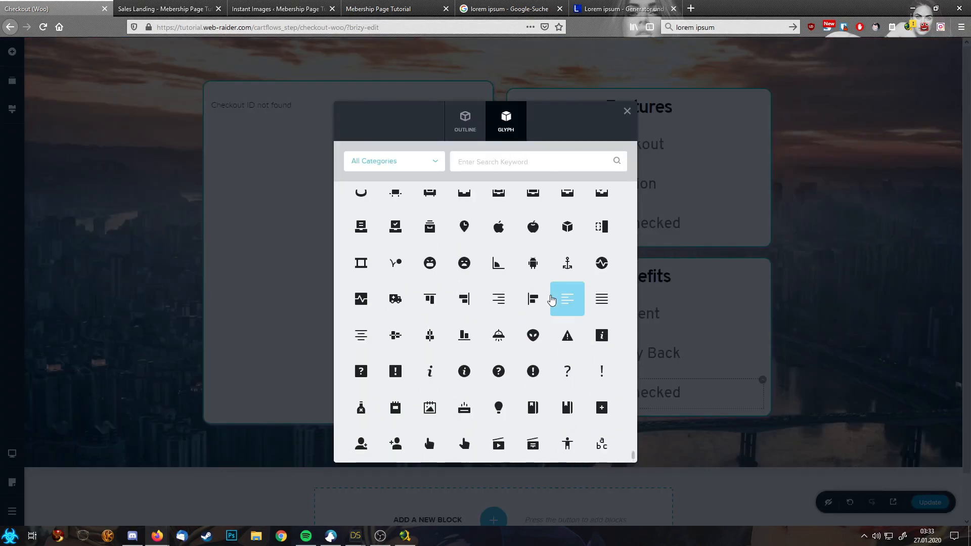
scroll(552, 300, up, 2)
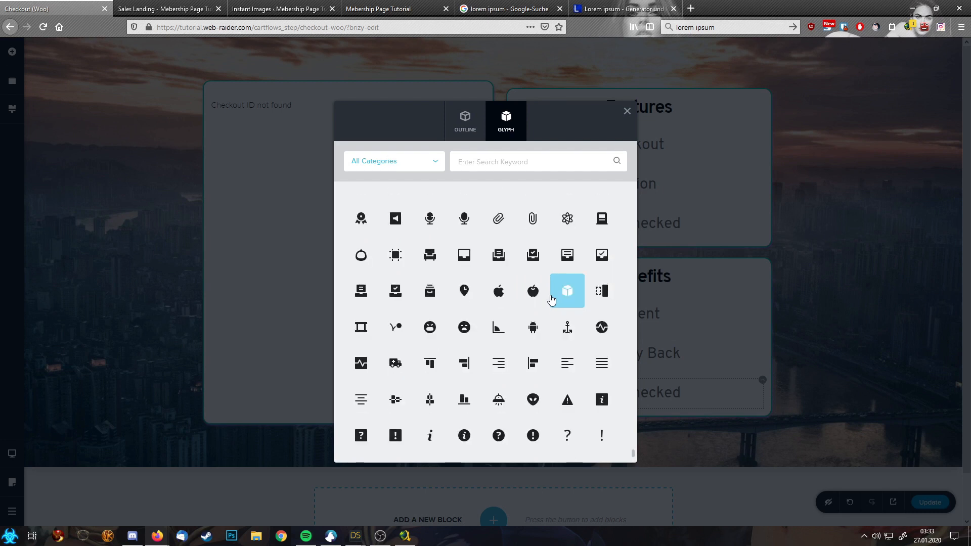
click(627, 112)
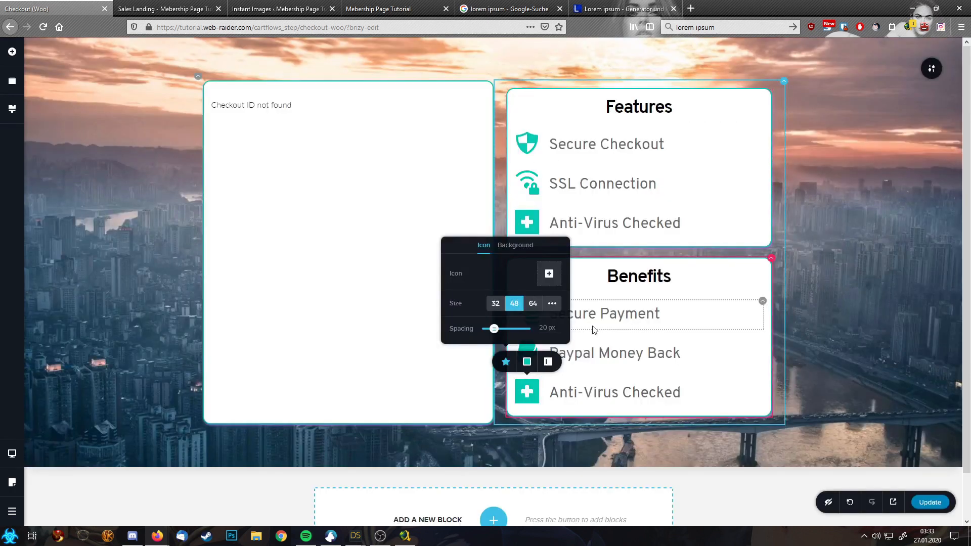
Step: Change the third "Benefits" item's icon to the clock-and-coins glyph, searching for "cash"
click(549, 273)
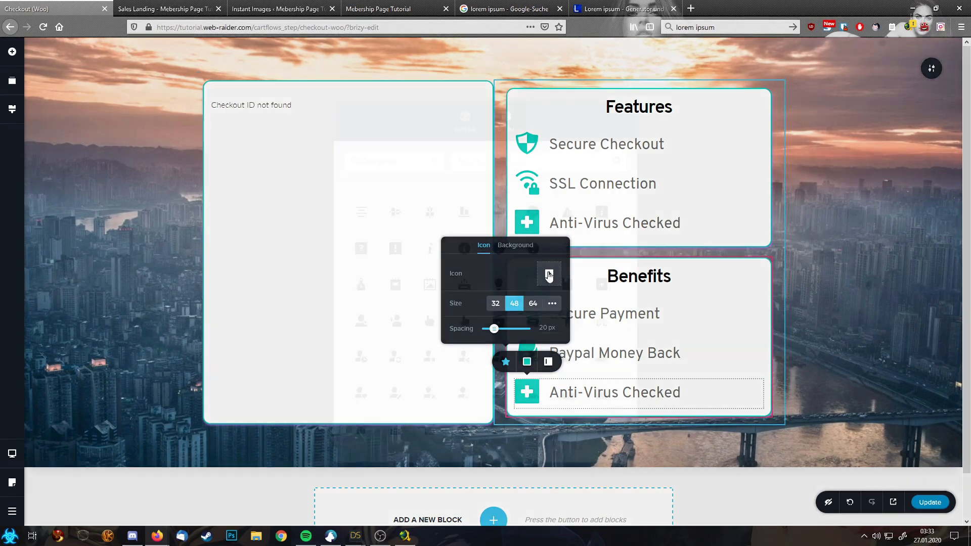
text(cash)
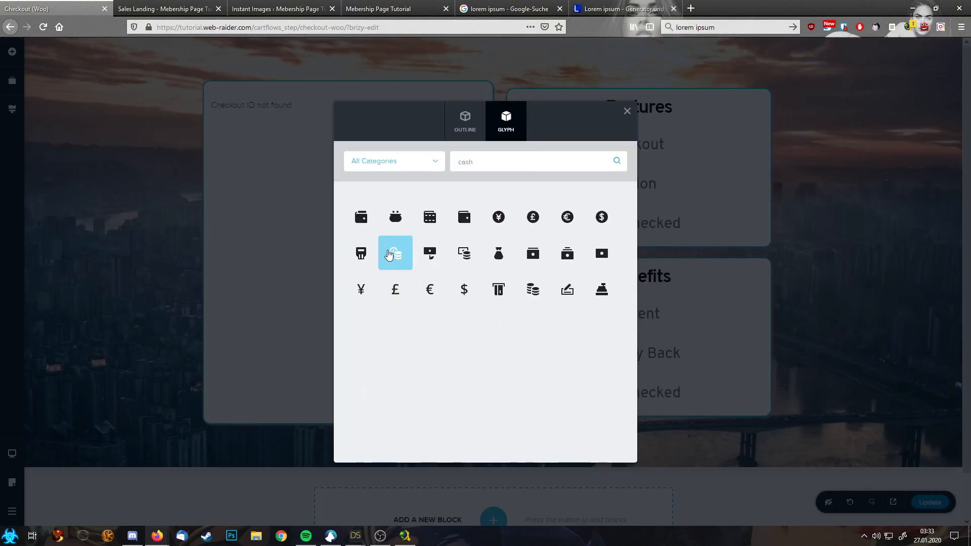
click(395, 253)
Step: Replace the text of the third item in the "Benefits" card with "Instant Access"
click(611, 389)
drag(551, 393, 703, 387)
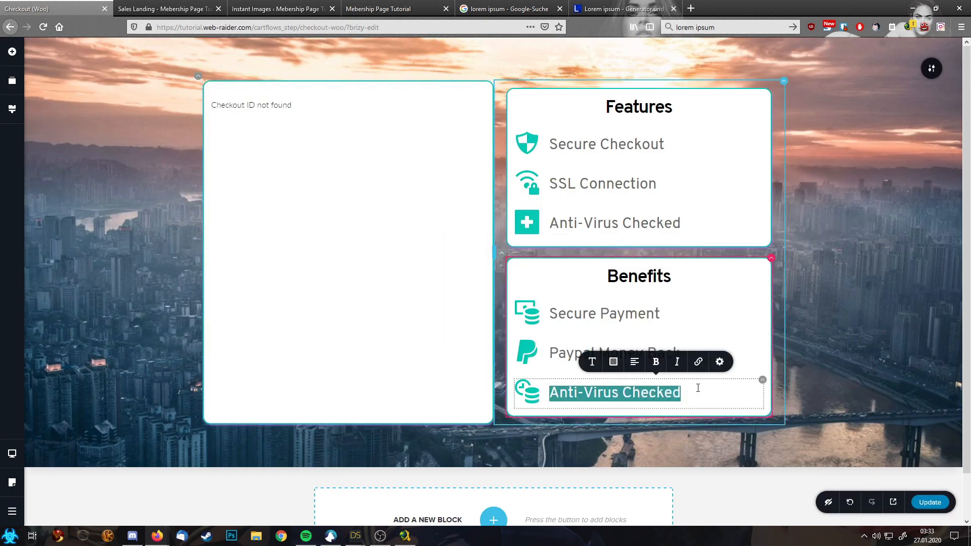
text(Instant Access)
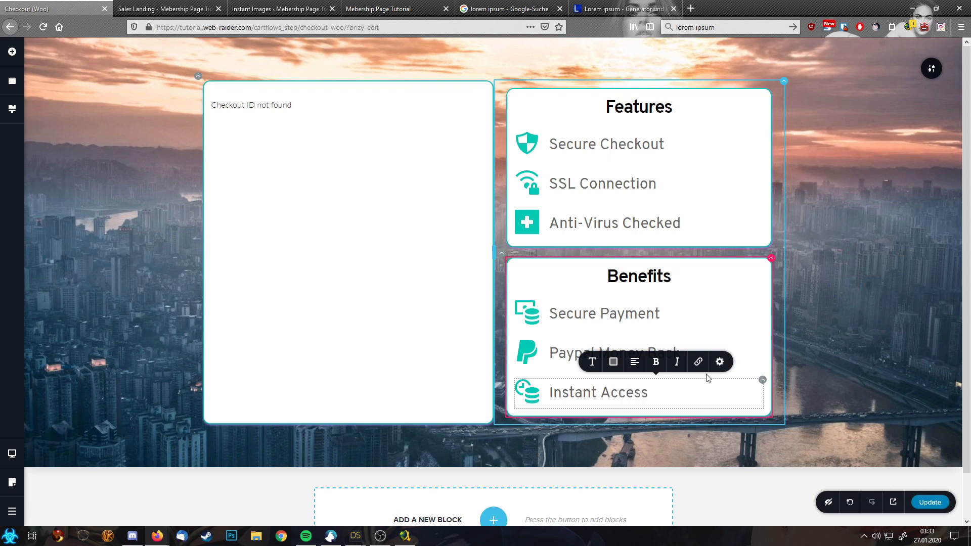
click(720, 327)
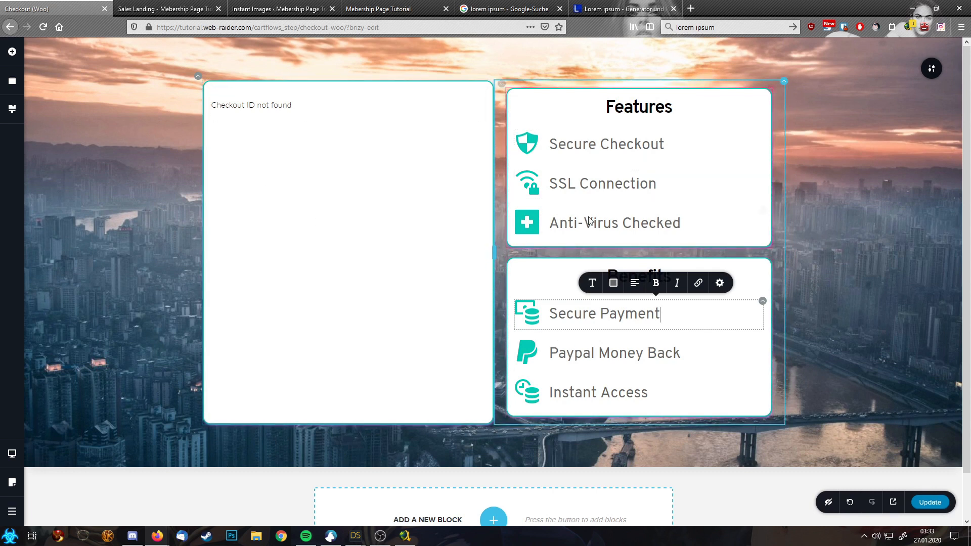
Step: Try a Full block width with the checkout column widened to about three quarters of the row
click(930, 69)
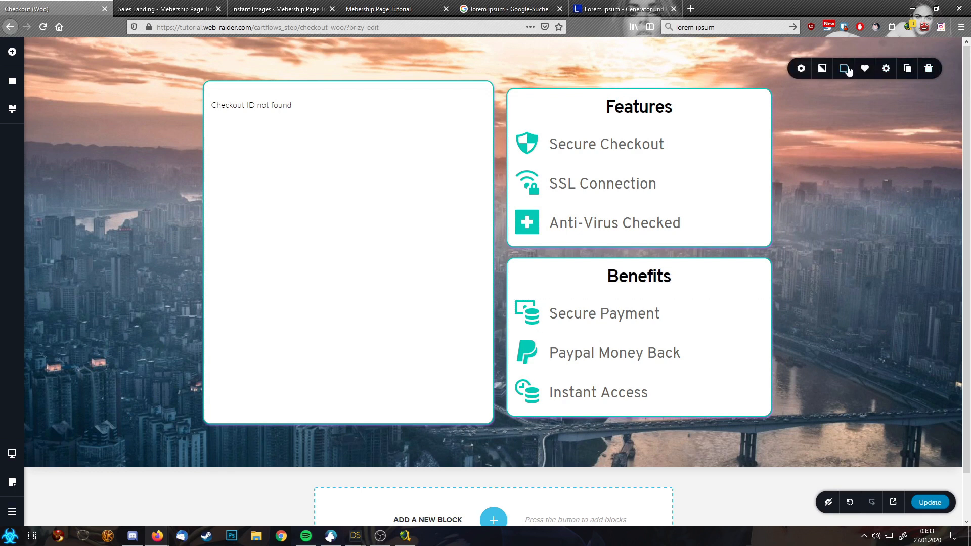
click(886, 69)
click(913, 103)
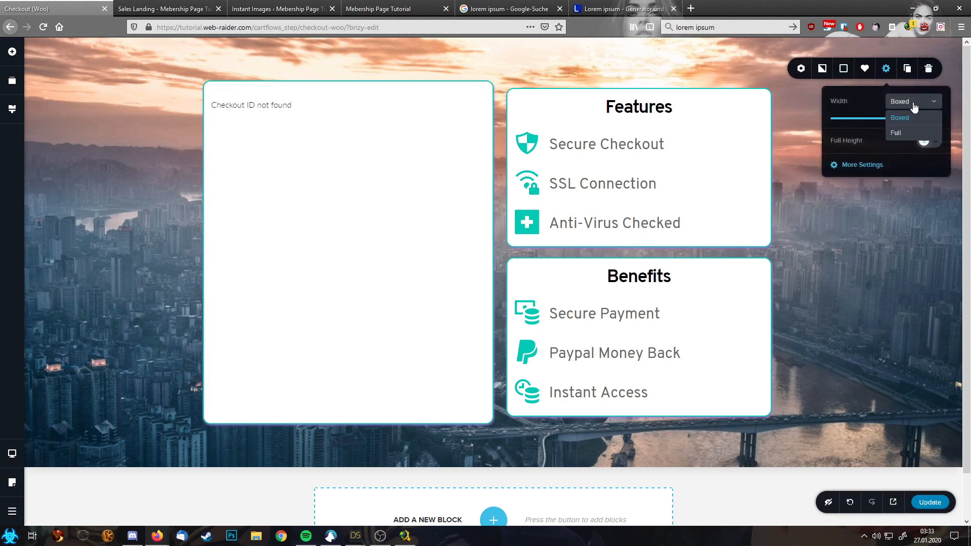
click(899, 133)
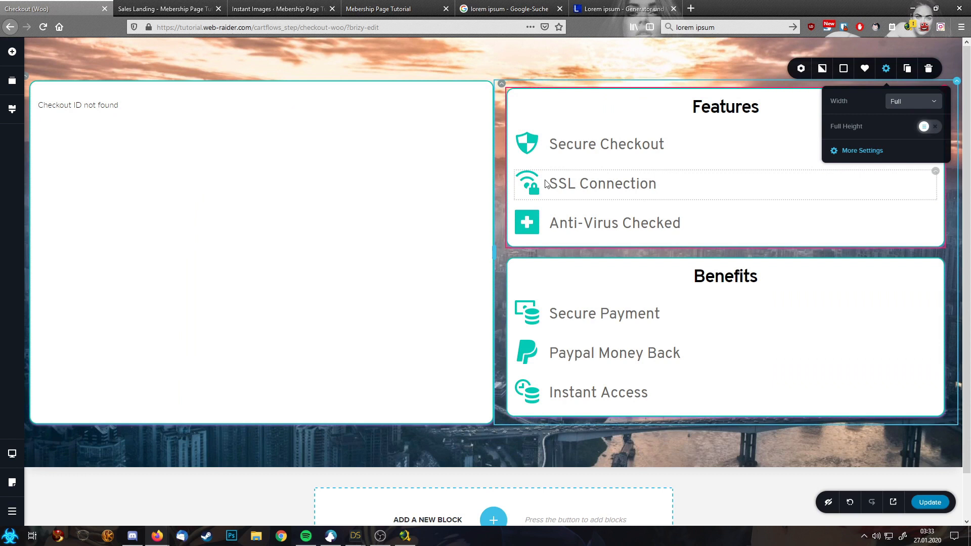
drag(493, 251, 733, 250)
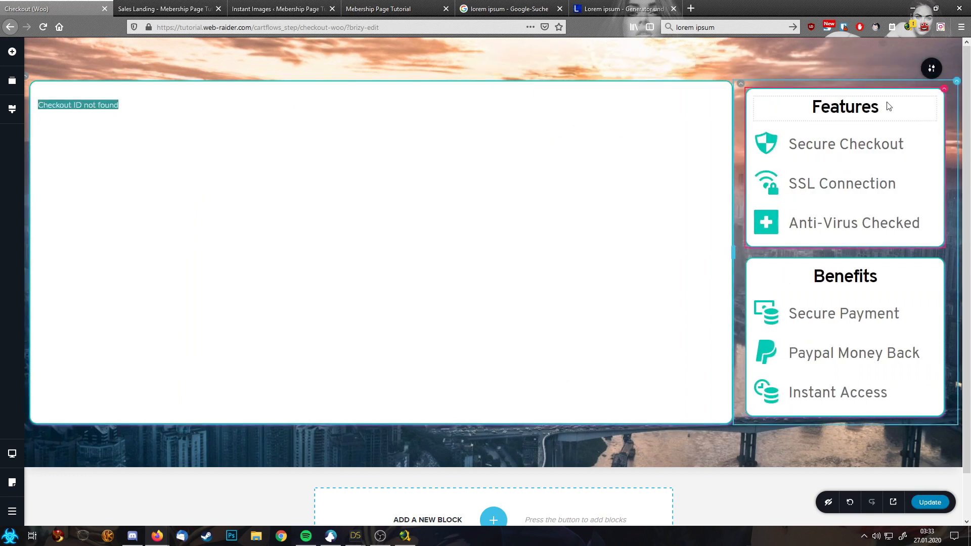
Step: Set the block's width to Boxed and resize the checkout column to about two thirds of the row
click(931, 70)
click(887, 69)
click(913, 102)
click(900, 117)
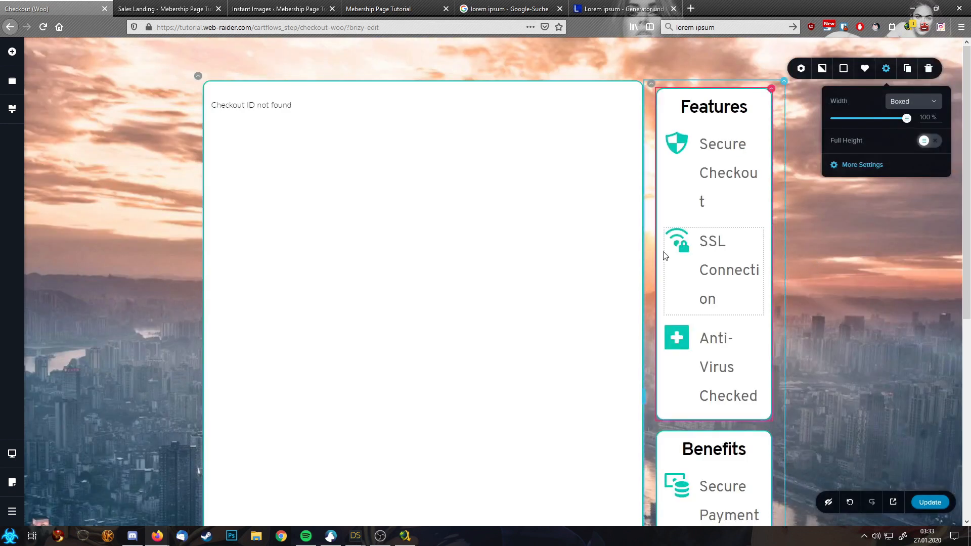
drag(643, 400, 590, 396)
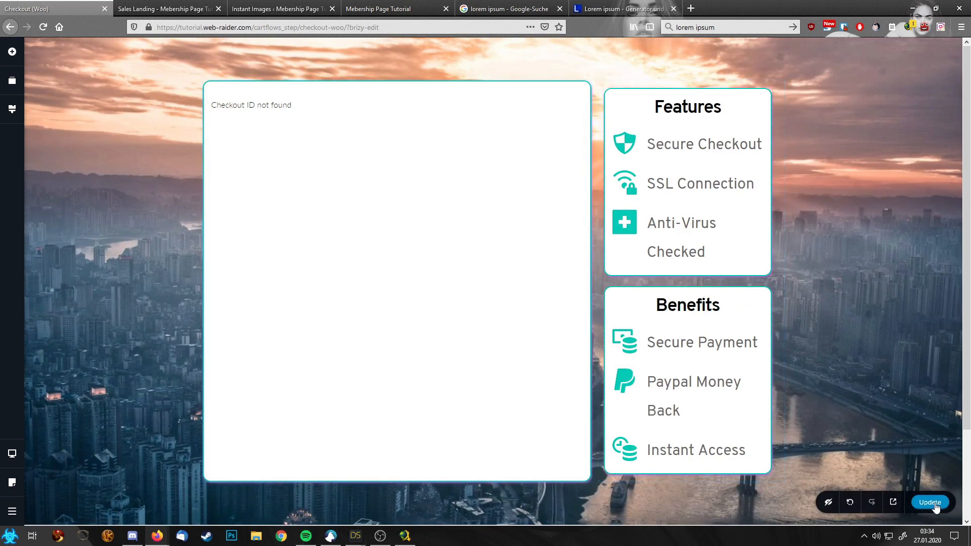
Step: Leave the Brizy editor for the dashboard and return to the Course 1 flow
click(12, 511)
click(79, 508)
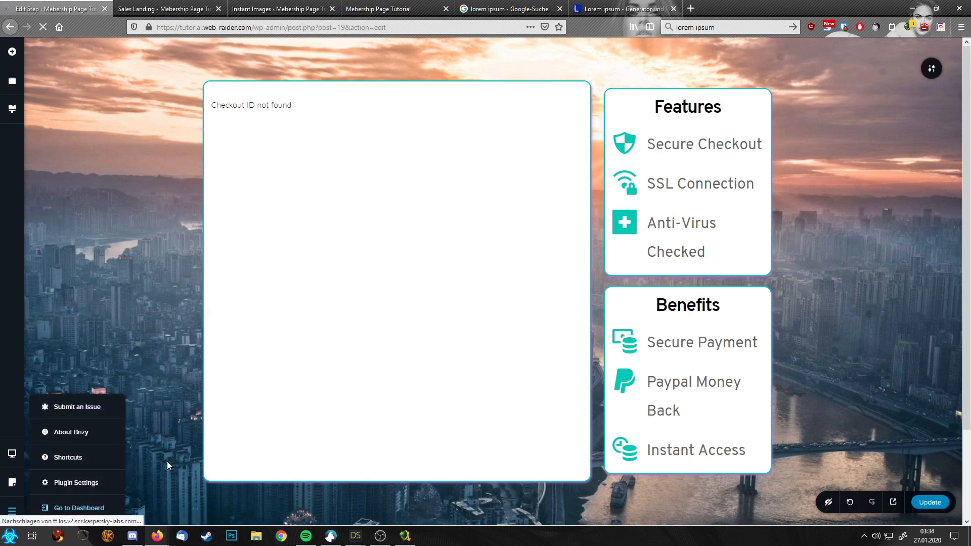
click(142, 73)
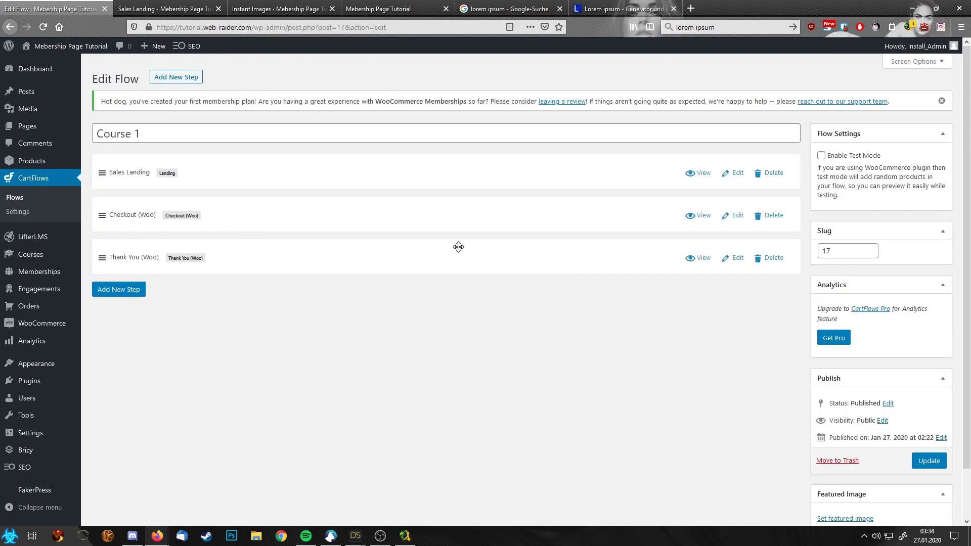
Step: View the live Checkout (Woo) page and examine how its layout renders down the page
click(698, 215)
click(182, 5)
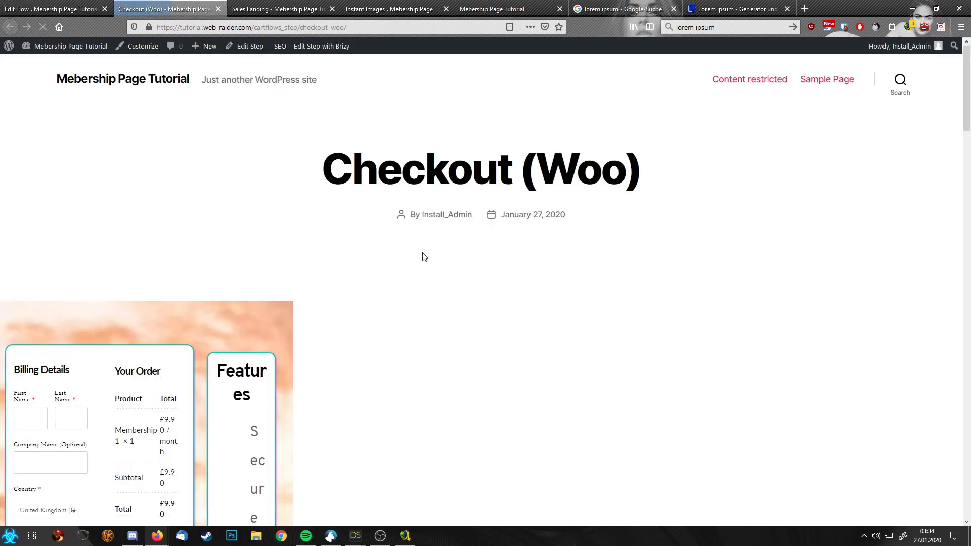
scroll(660, 330, down, 10)
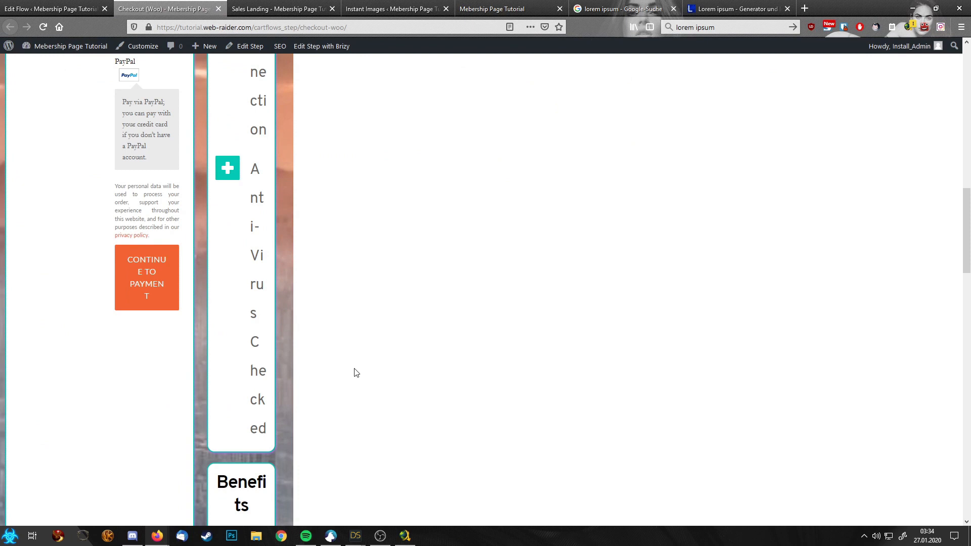
scroll(356, 373, down, 6)
Step: Set the Checkout (Woo) step's template to "Template for Page Builders" and update the step
click(35, 4)
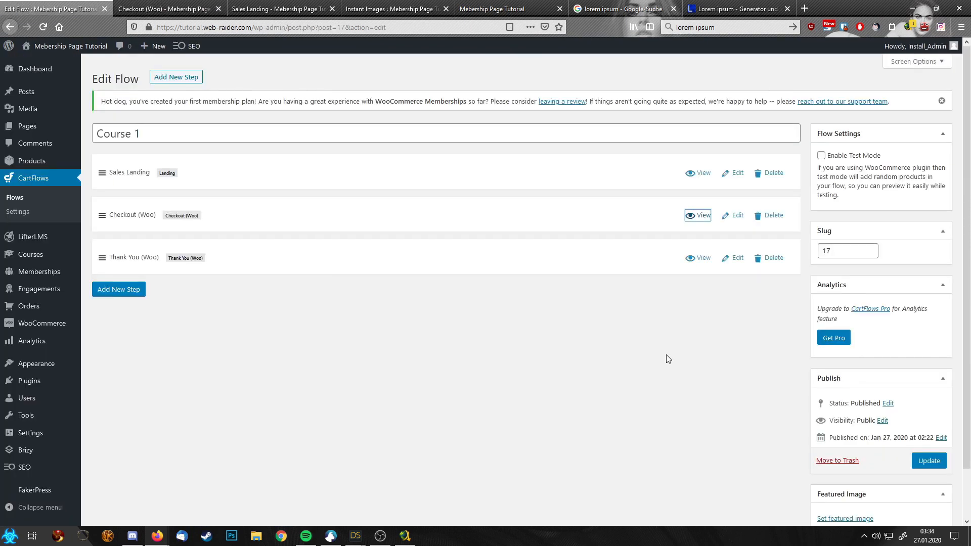
click(733, 218)
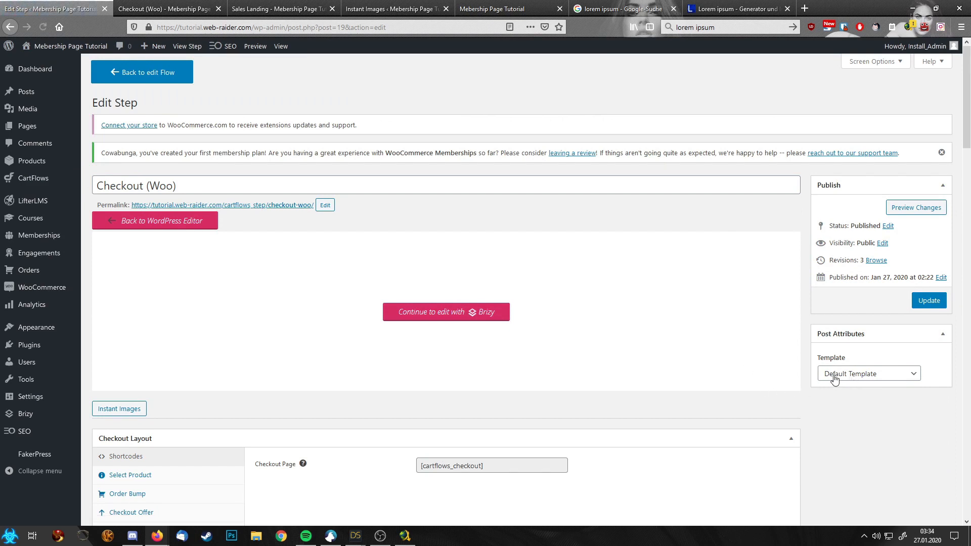
click(841, 375)
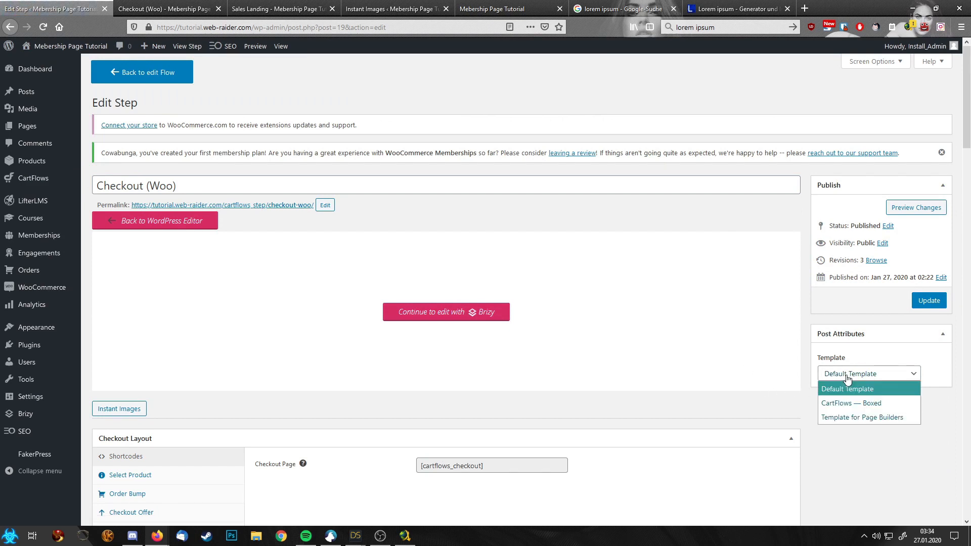
click(843, 420)
click(926, 301)
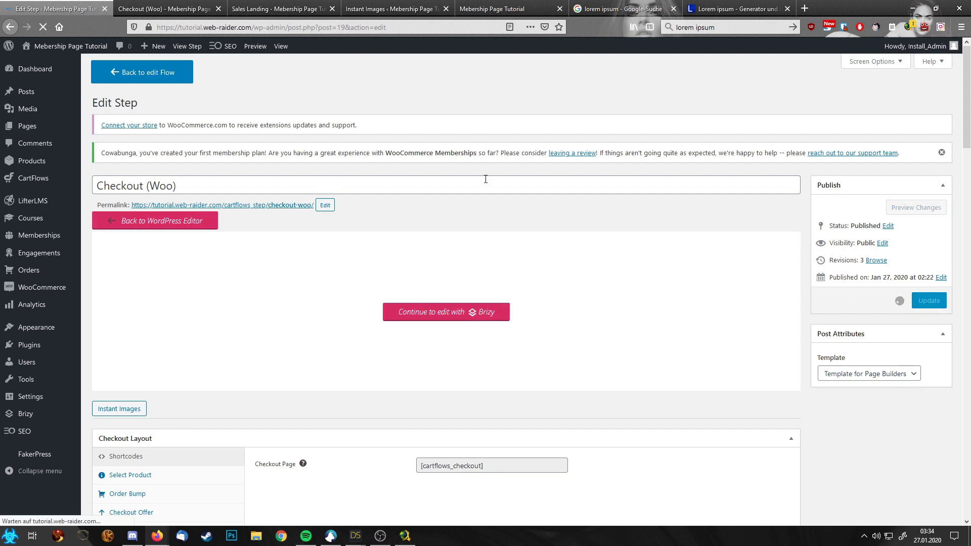
Step: Return to the flow and view the live Checkout (Woo) page, examining the billing form, order summary and side cards
click(138, 82)
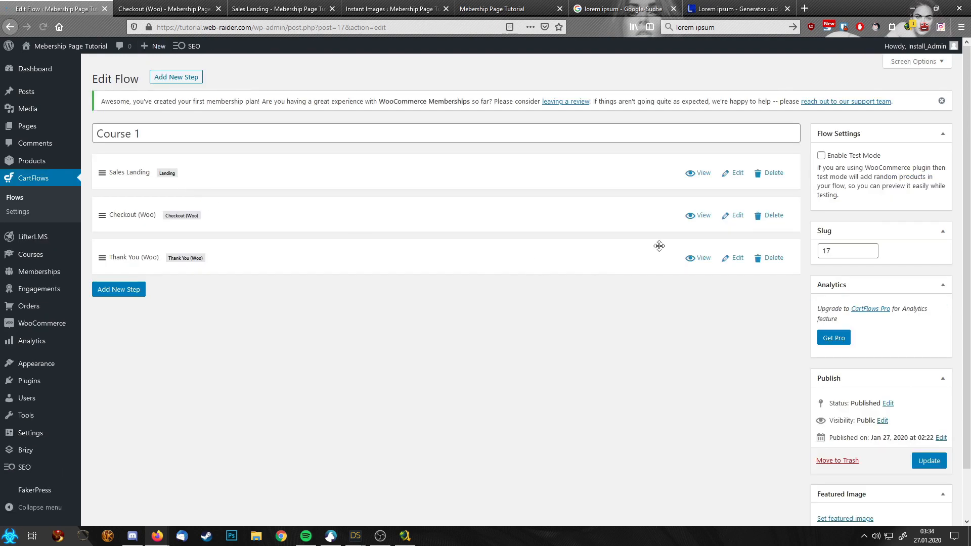
click(701, 216)
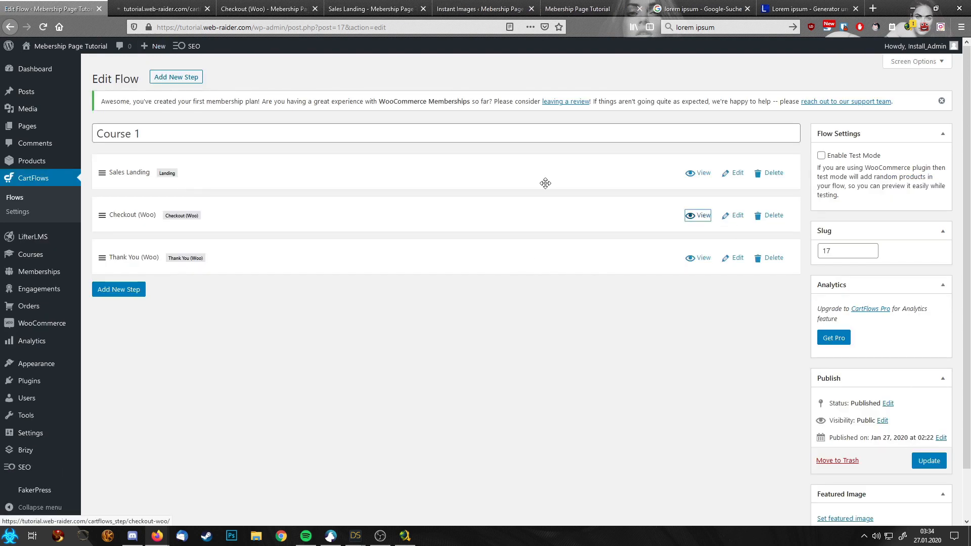
key(ctrl+Tab)
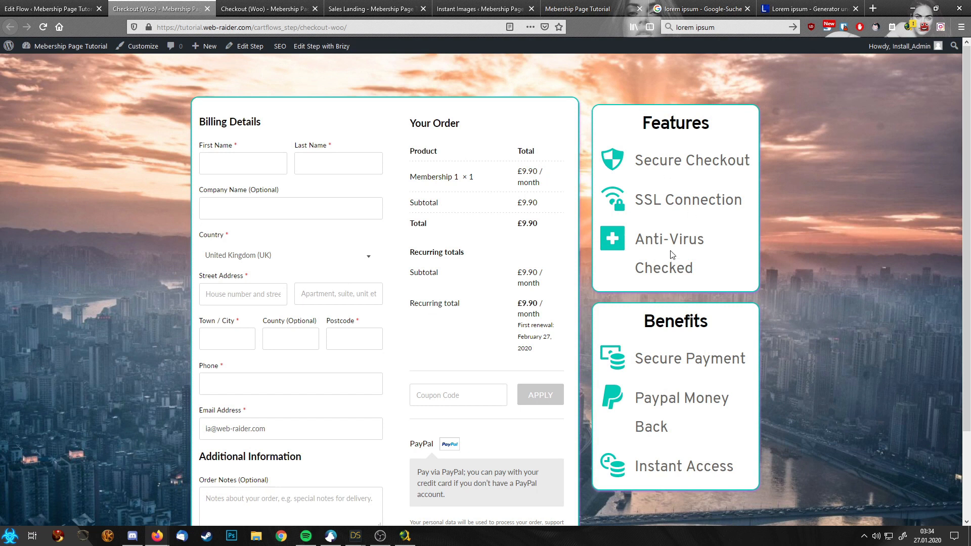
scroll(672, 355, down, 2)
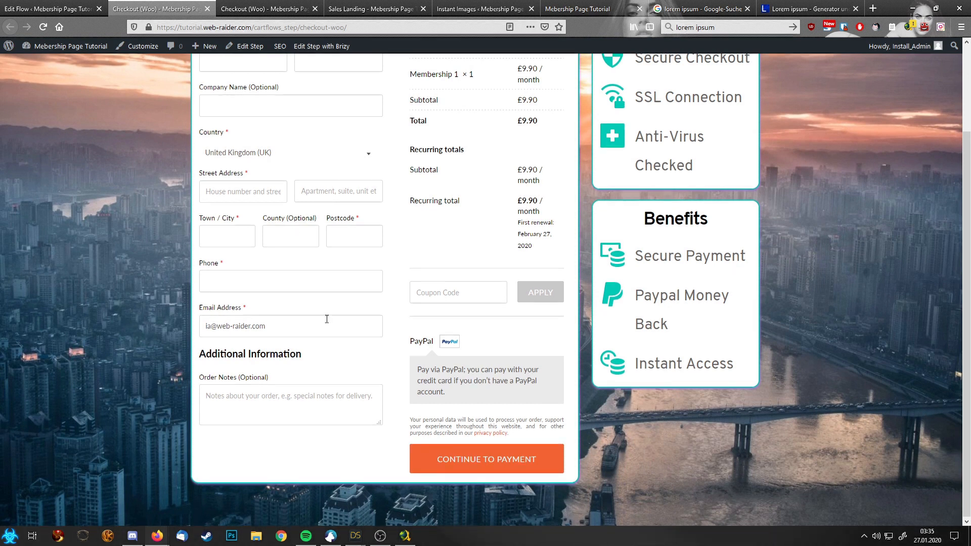
scroll(326, 322, up, 2)
Step: Return to the flow and close both Checkout preview pages, the Sales Landing page and the Instant Images page
key(ctrl+Page_Up)
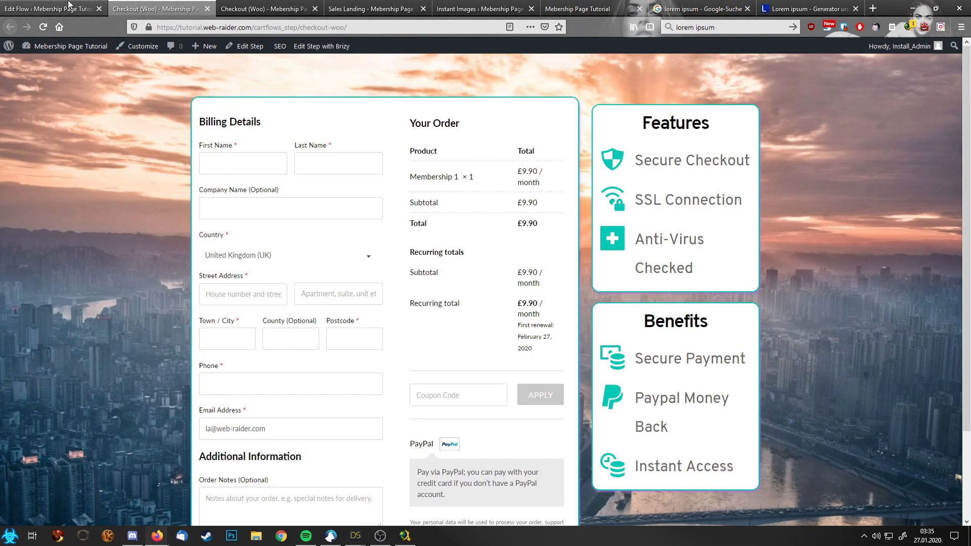
click(206, 9)
click(207, 9)
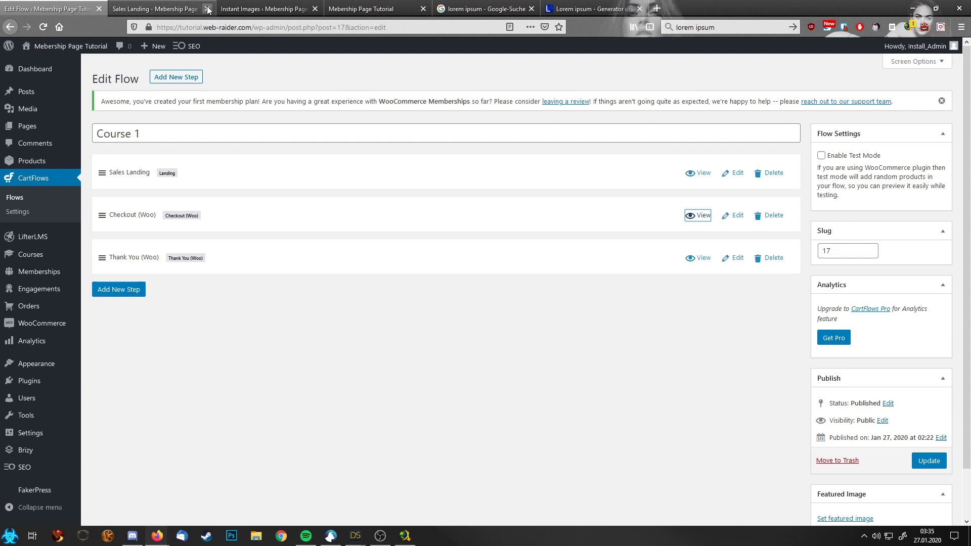
click(207, 9)
click(206, 9)
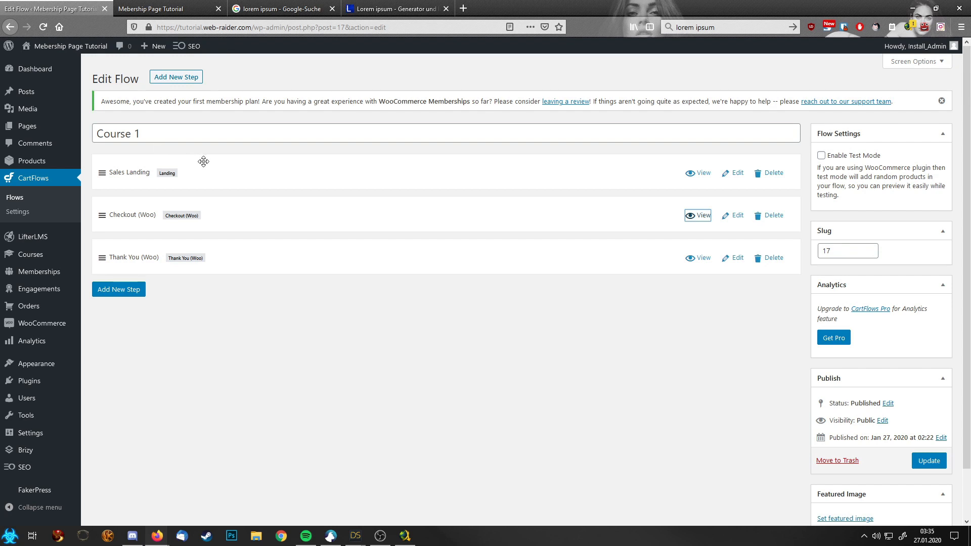
Step: Create a new WordPress page titled "Home" and publish it
click(25, 126)
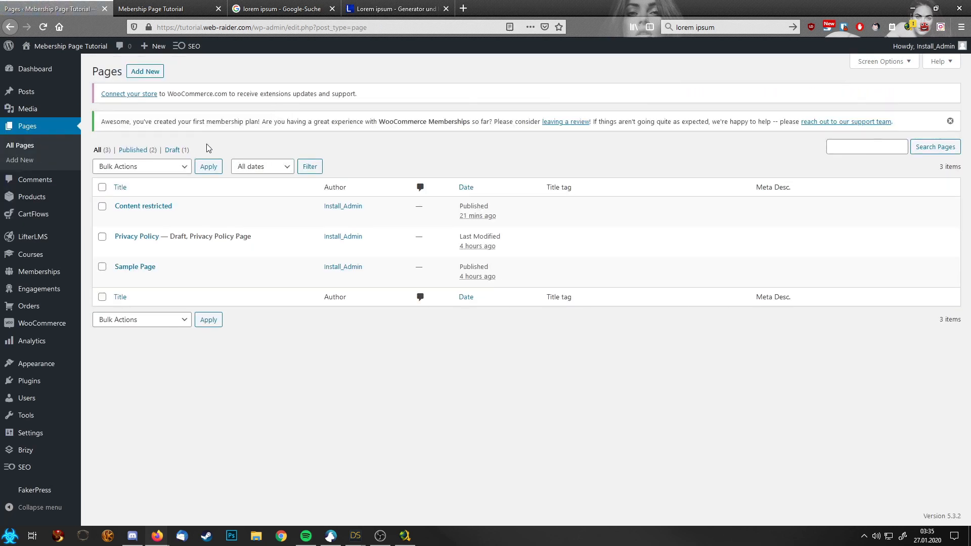
click(145, 71)
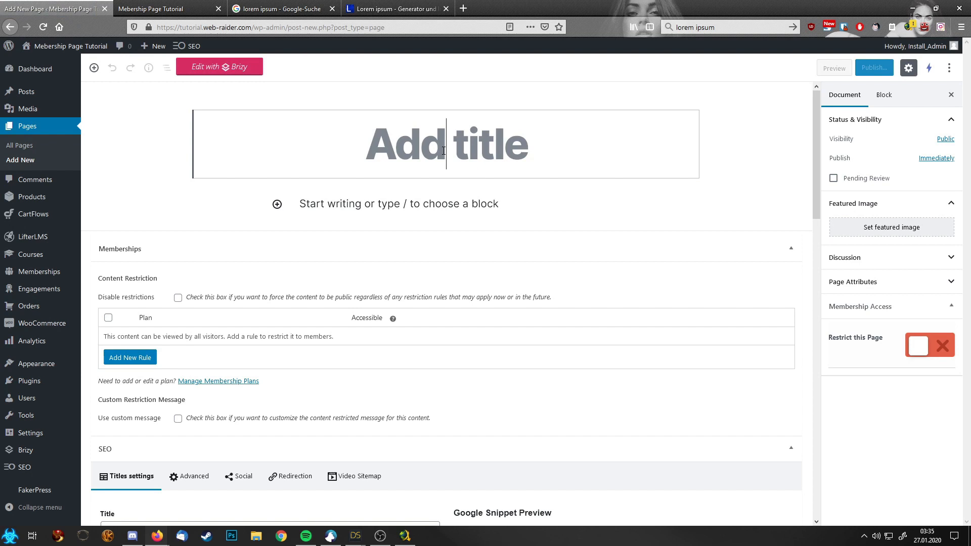
text(Gome)
key(BackSpace)
key(BackSpace)
key(BackSpace)
key(BackSpace)
text(Ho)
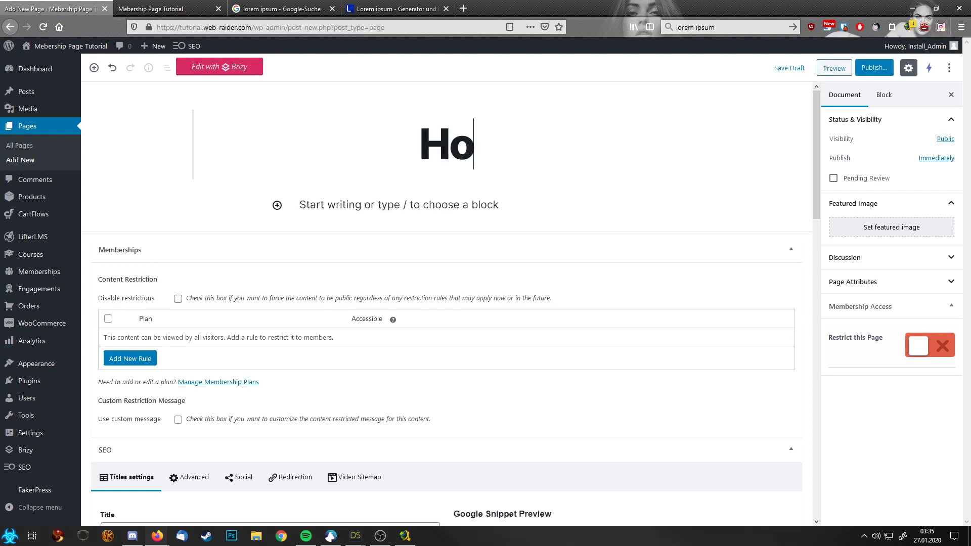
text(me)
click(875, 67)
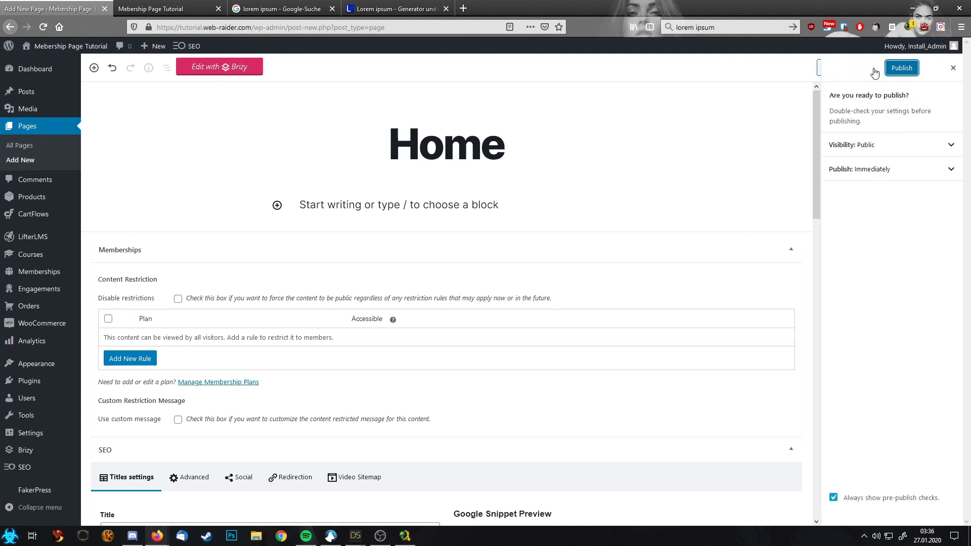
click(887, 68)
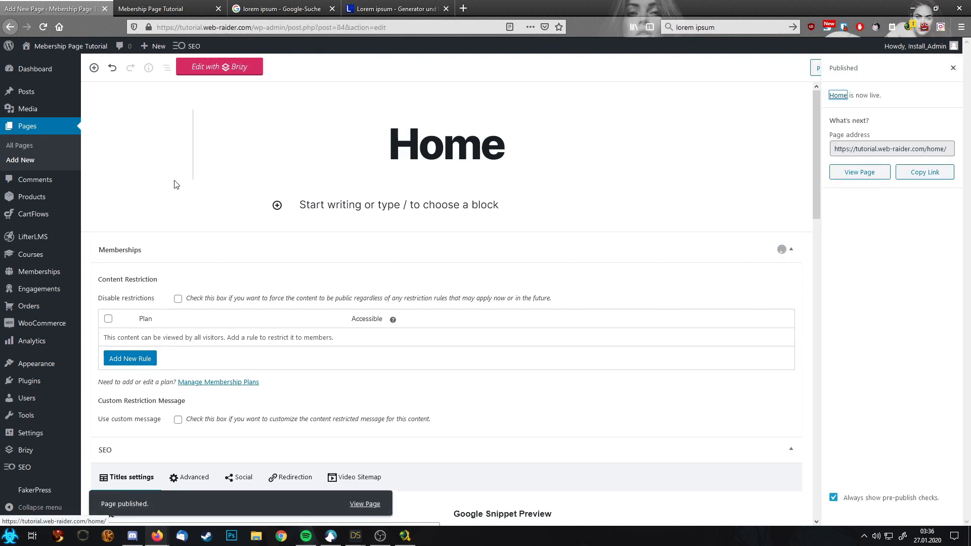
Step: Create another page titled "About us" and publish it
click(18, 161)
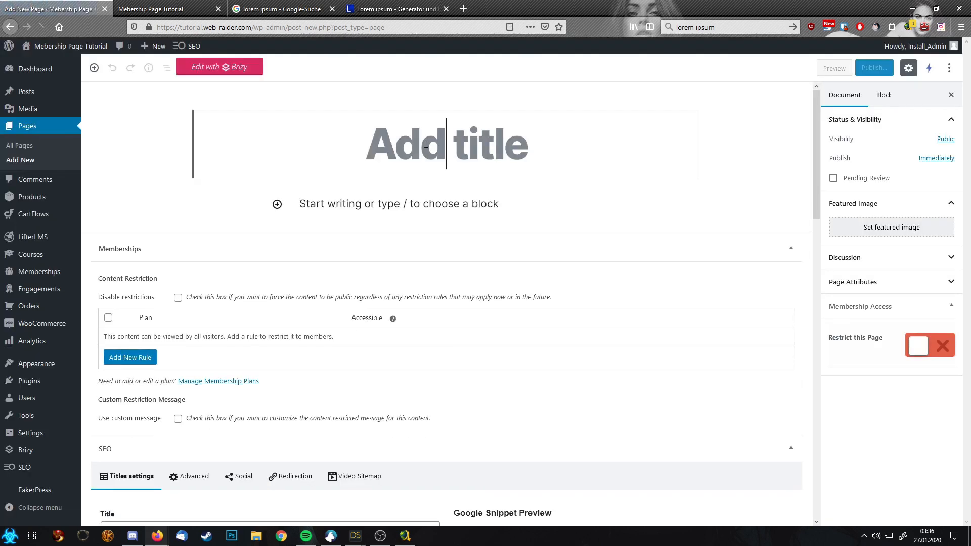
text(Ab)
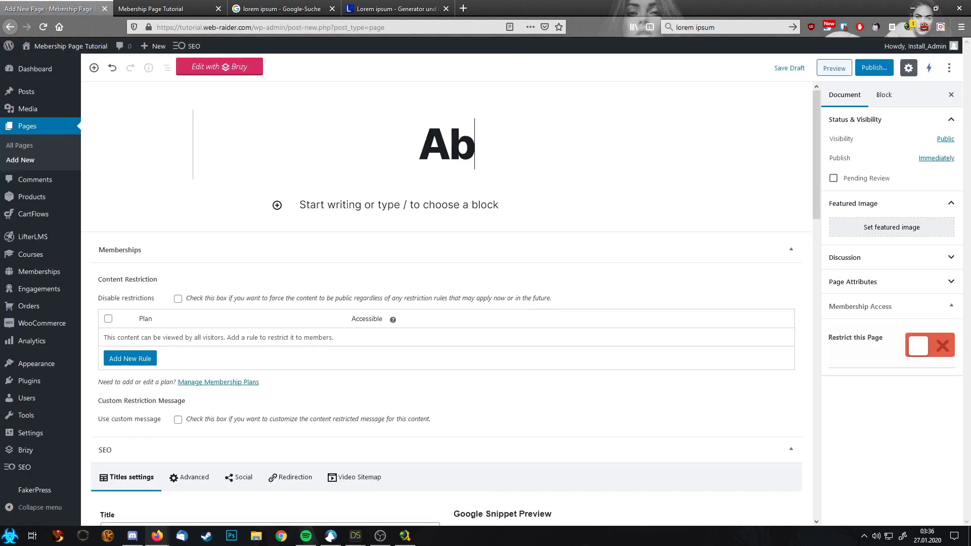
text(out us)
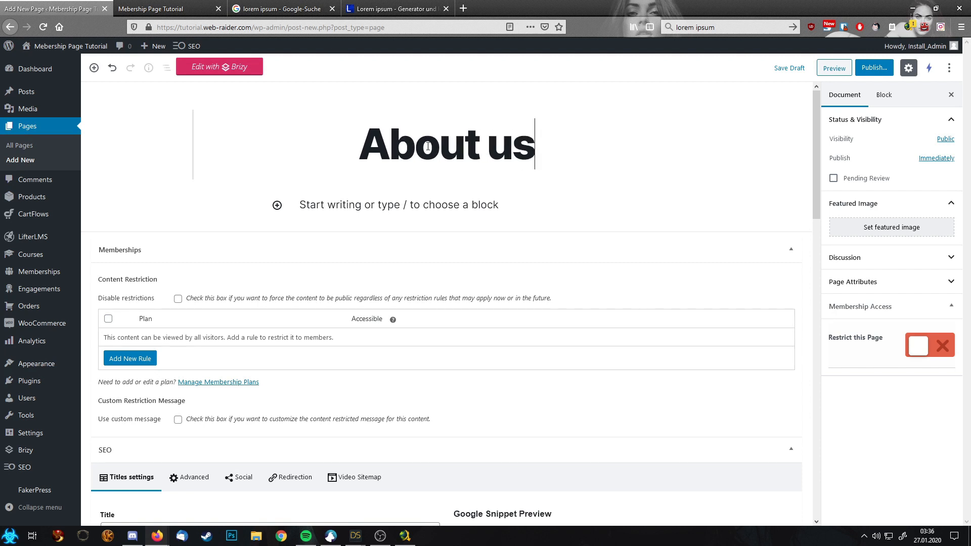
click(876, 68)
click(898, 69)
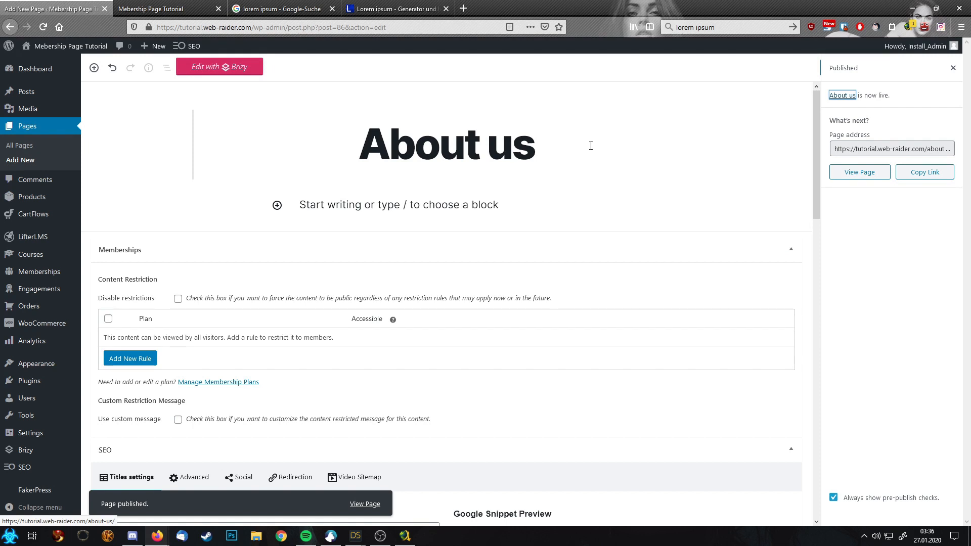
Step: Create a new page titled "Why choose us?" and publish it
click(36, 161)
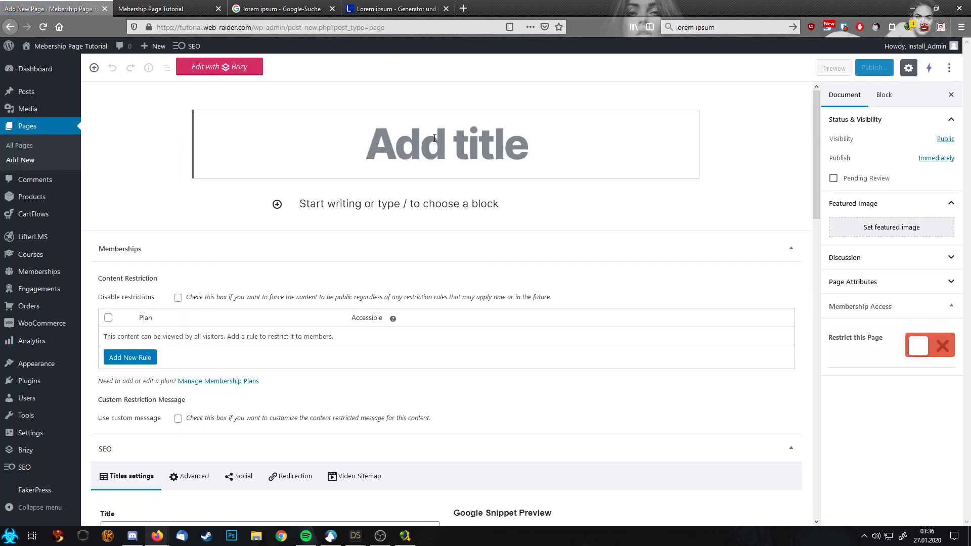
text(Why choose us?)
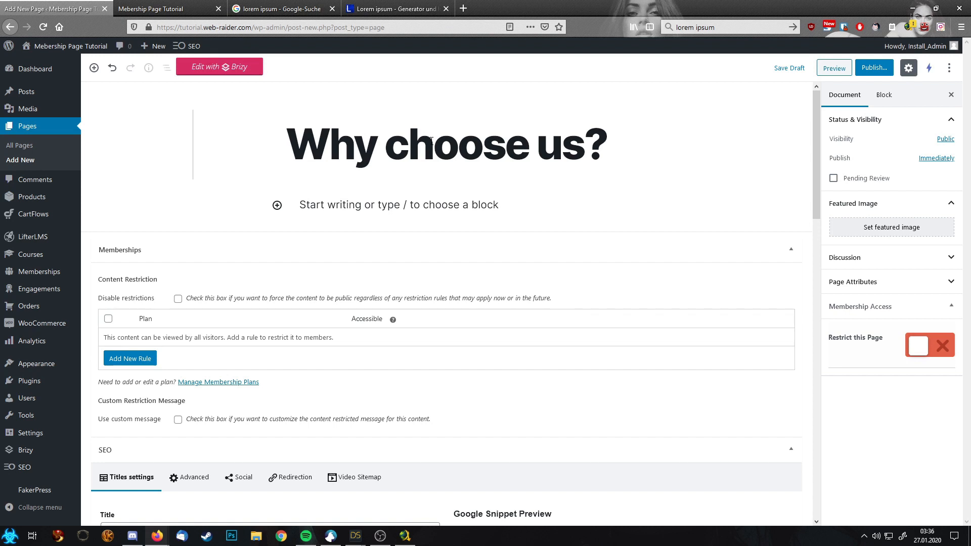
click(874, 67)
click(888, 68)
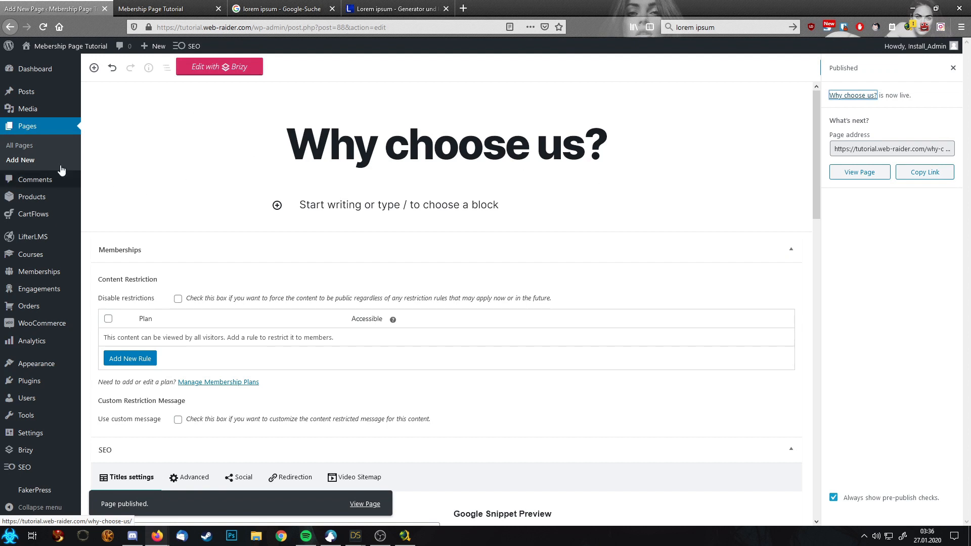
Step: Create a new page titled "Contact" and publish it
click(21, 160)
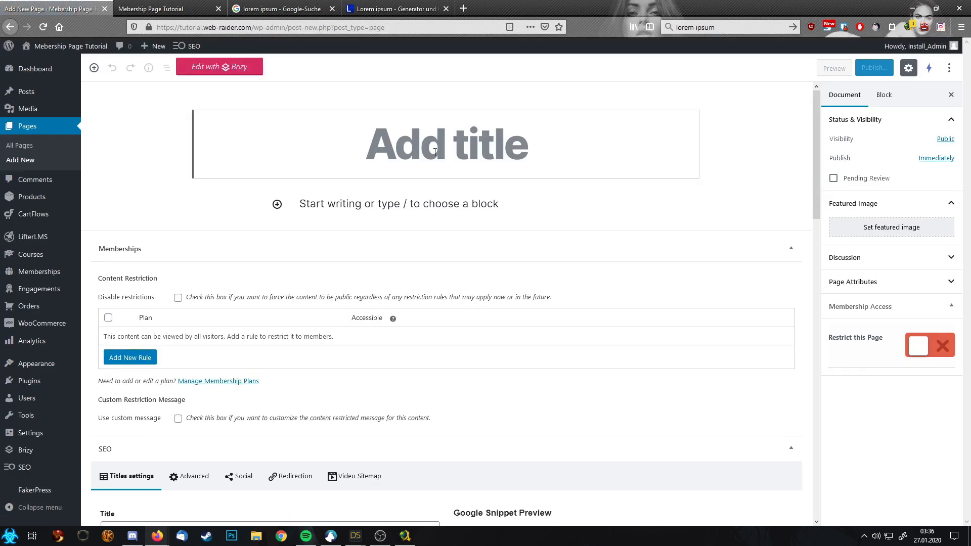
text(Contact)
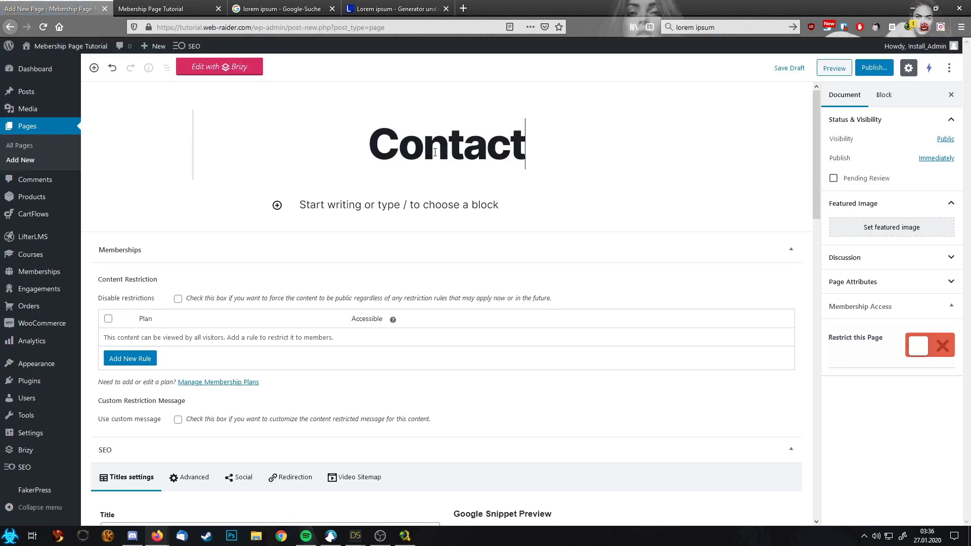
click(875, 68)
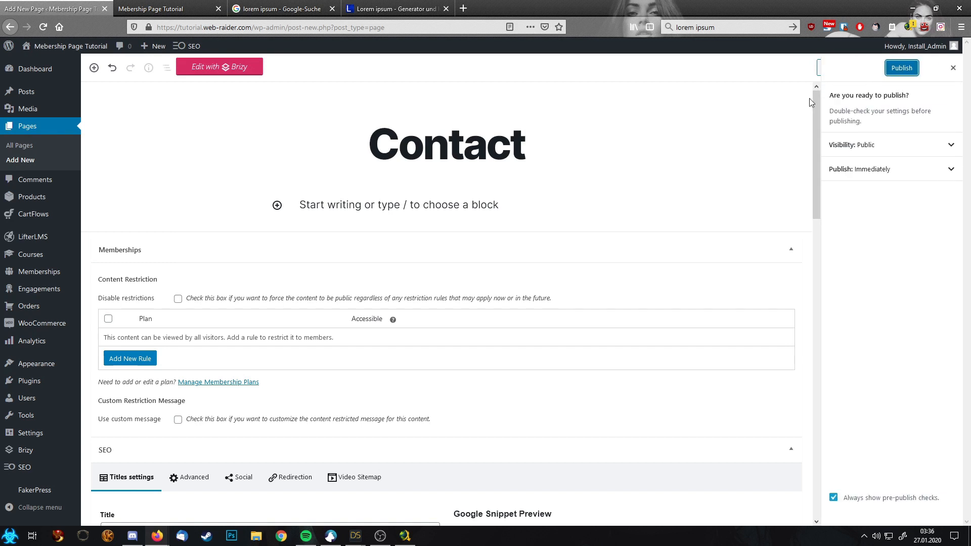
click(902, 68)
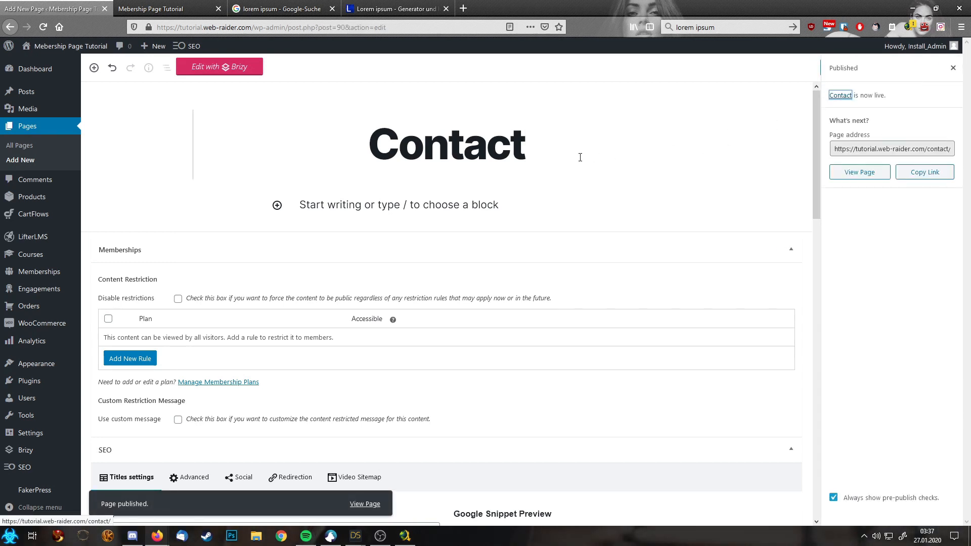
click(953, 68)
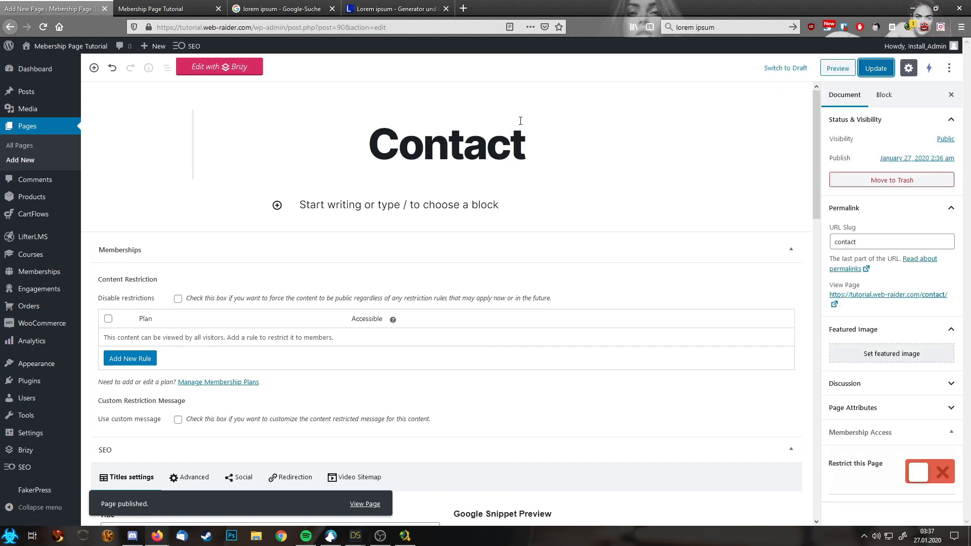
Step: Open the draft Privacy Policy page from the list of all pages and publish it
click(59, 145)
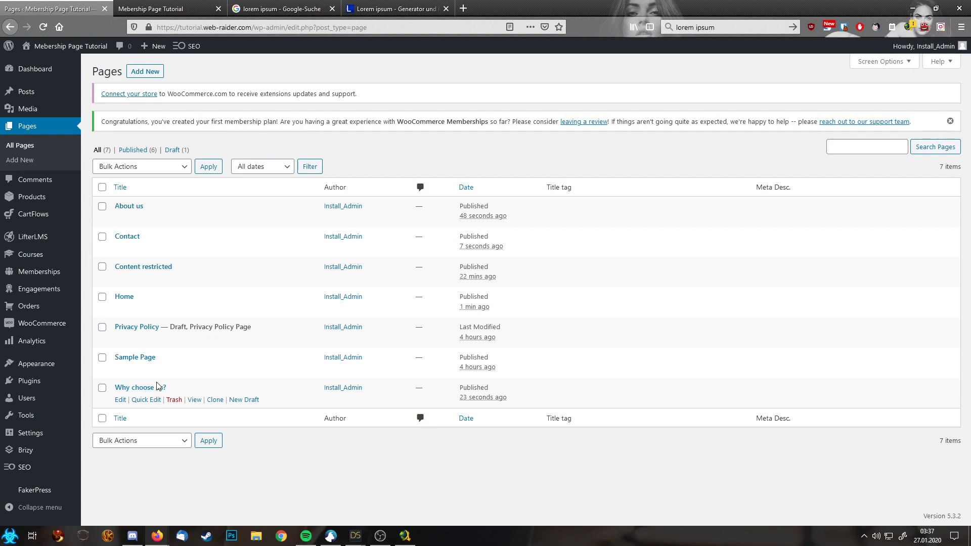
mouse_move(38, 316)
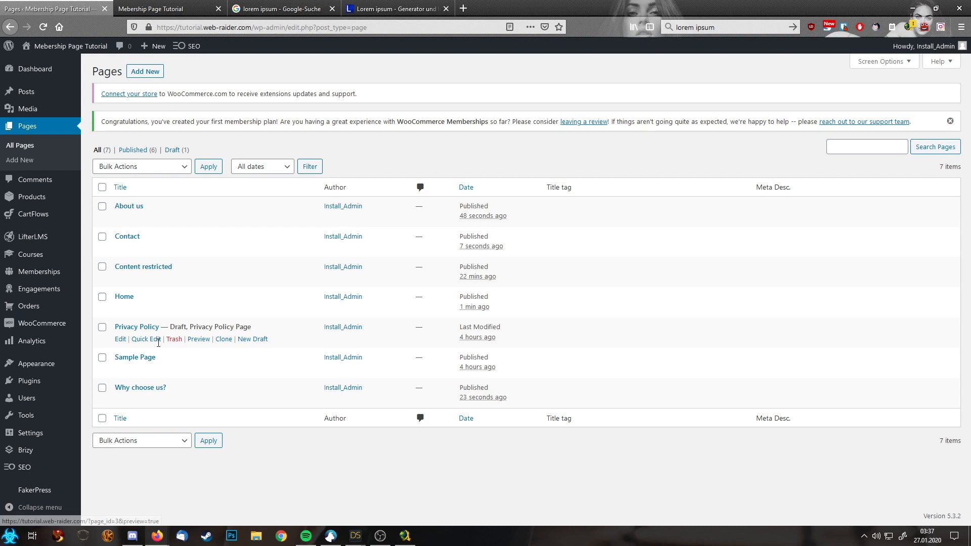
click(121, 340)
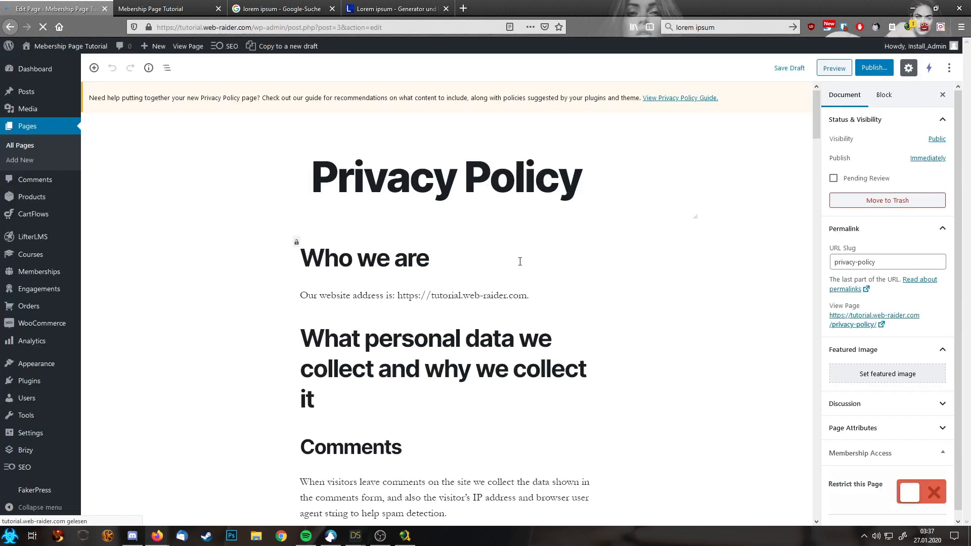
click(874, 68)
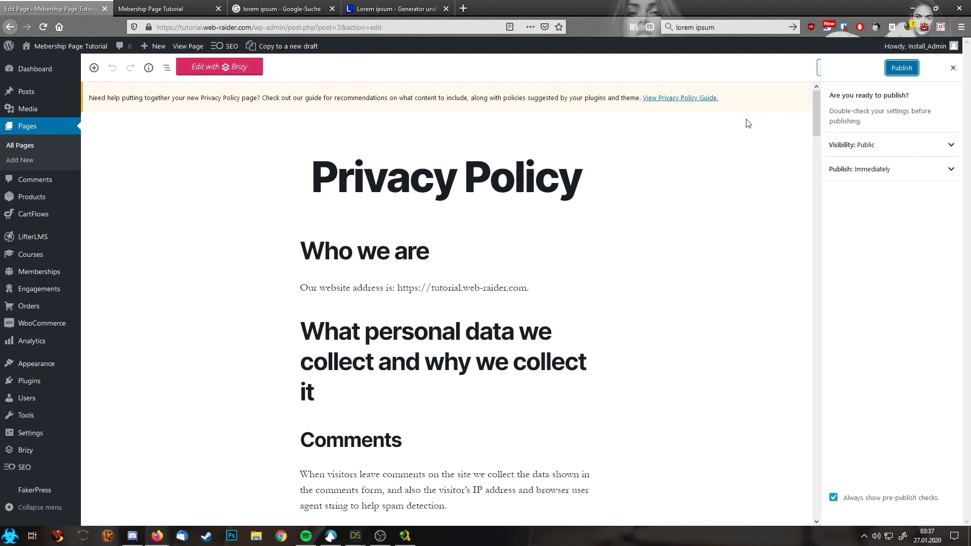
click(902, 69)
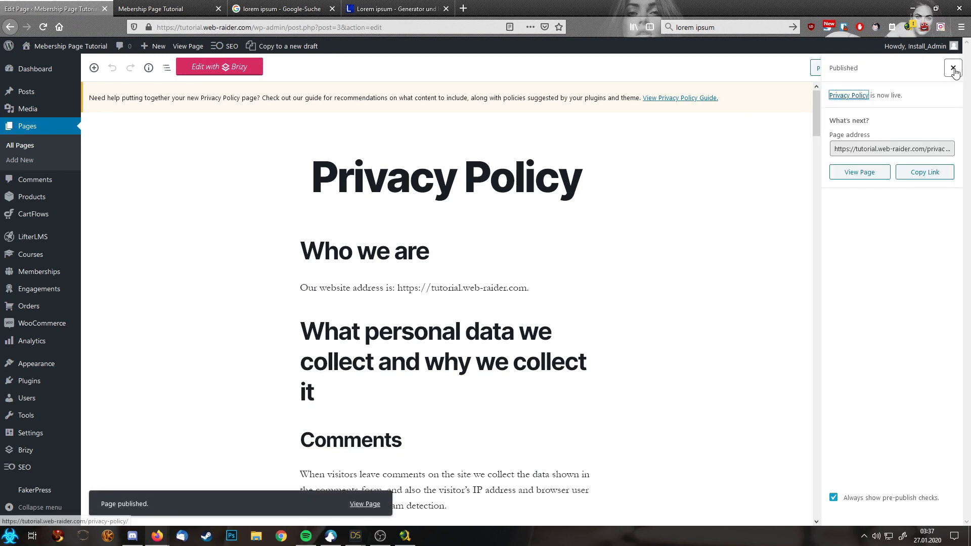
Step: Create a new page titled "Imprint", publish it and return to the list of all pages
click(19, 160)
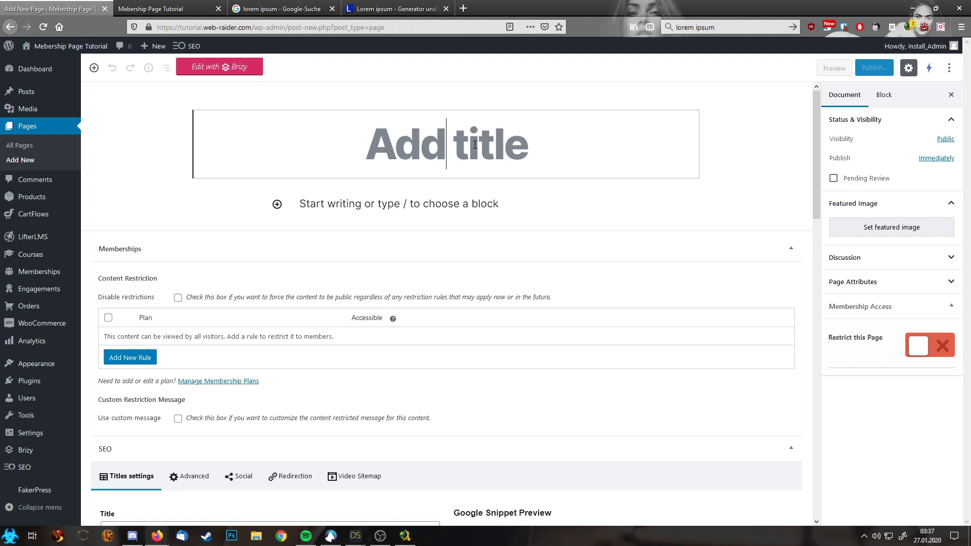
text(Im)
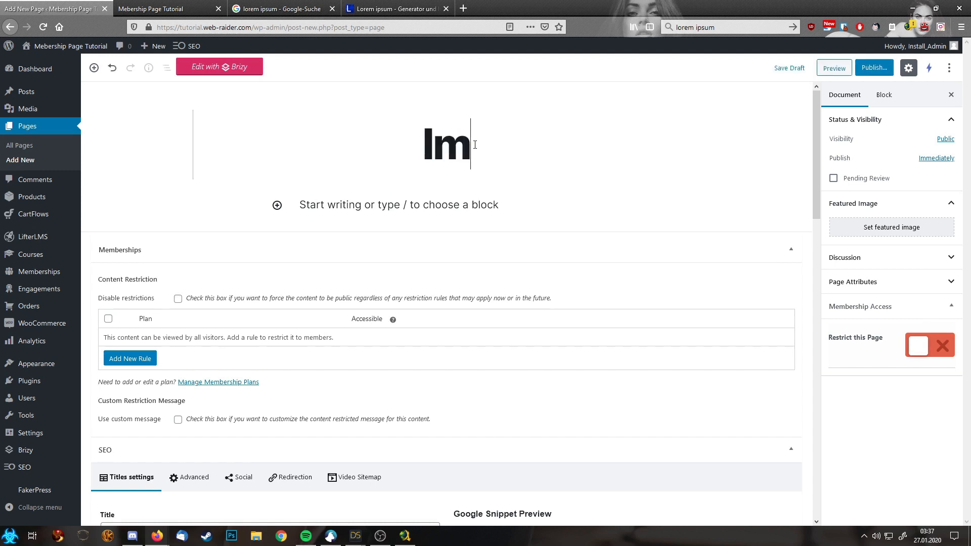
text(print)
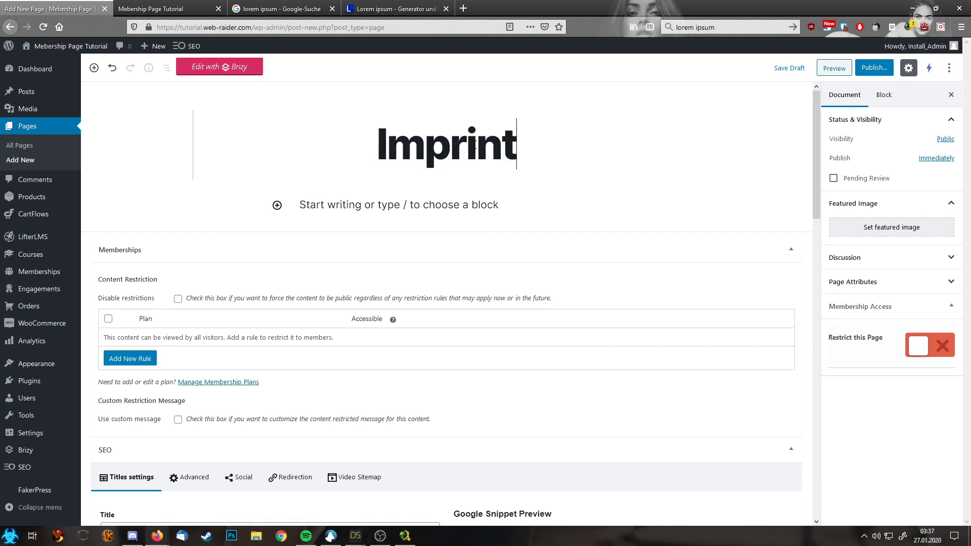
click(874, 68)
click(916, 69)
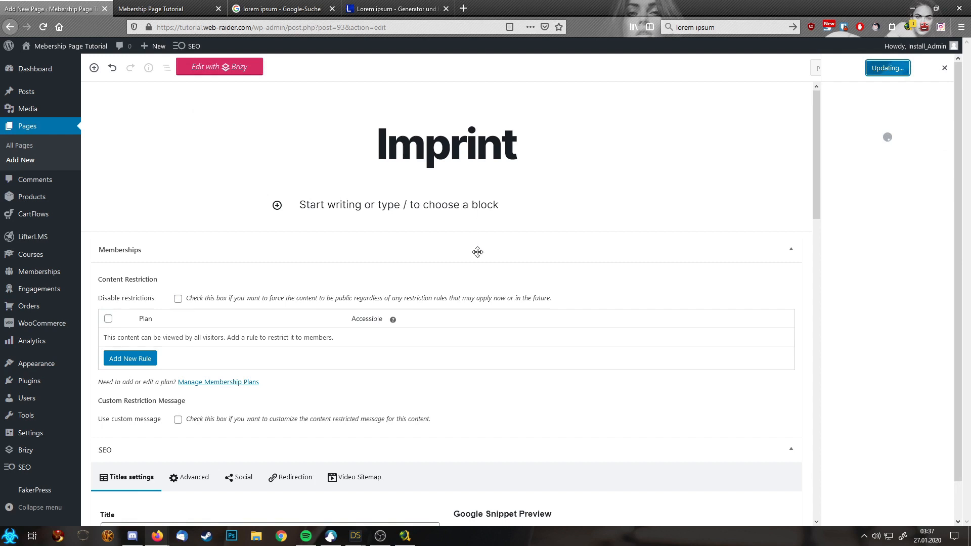
click(26, 146)
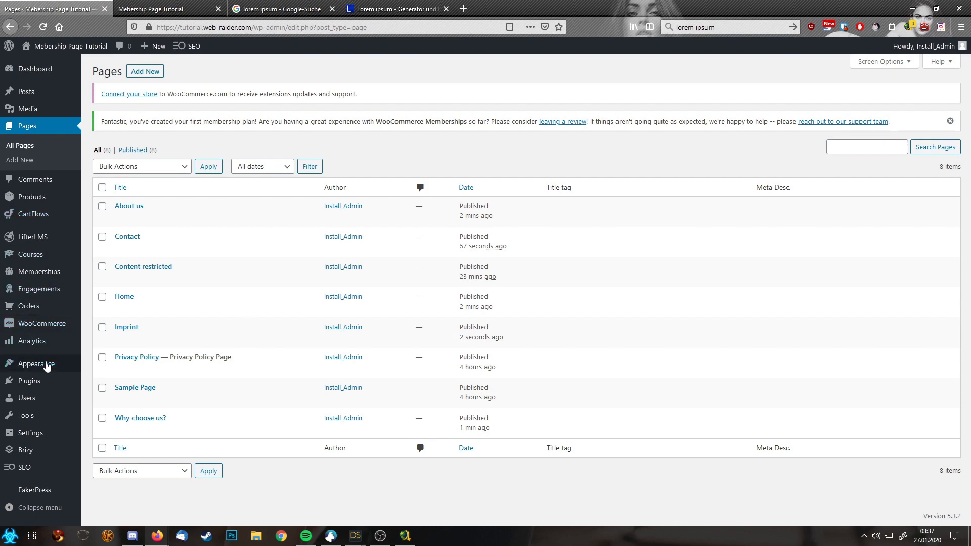
Step: Create the site's first navigation menu and name it "Main"
mouse_move(44, 370)
click(116, 410)
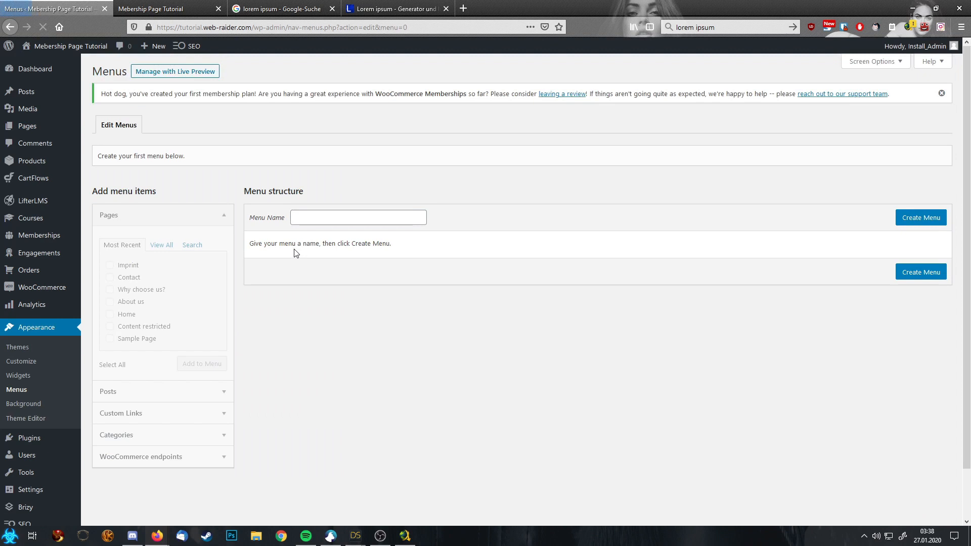
click(337, 222)
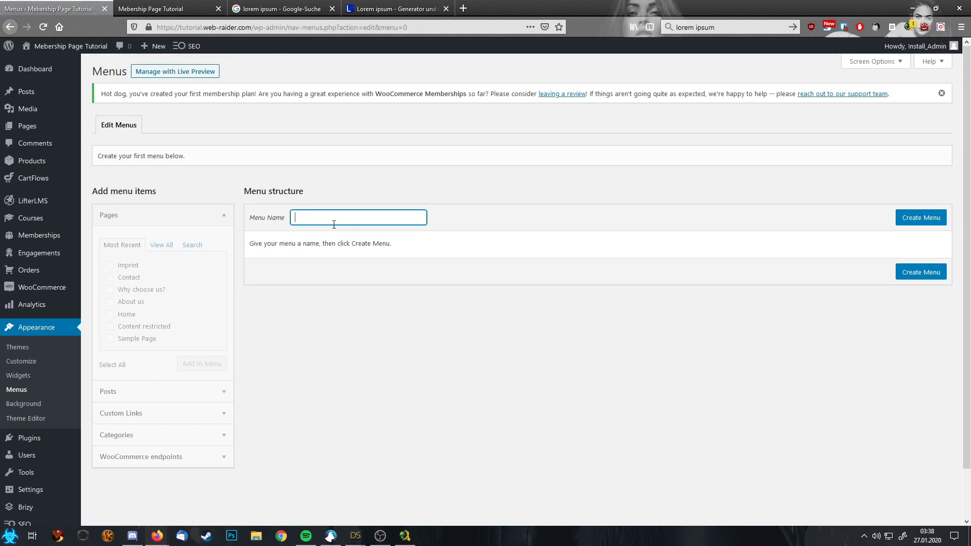
text(Main)
click(929, 223)
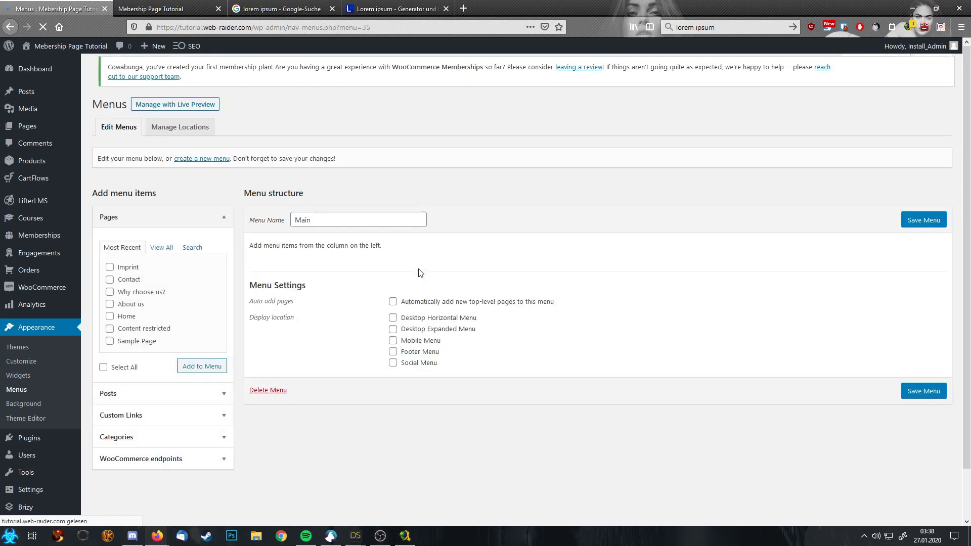
Step: Fill the Main menu with the pages Home, About us, Why choose us? and Contact in that order, and save it
click(128, 316)
click(133, 302)
click(131, 278)
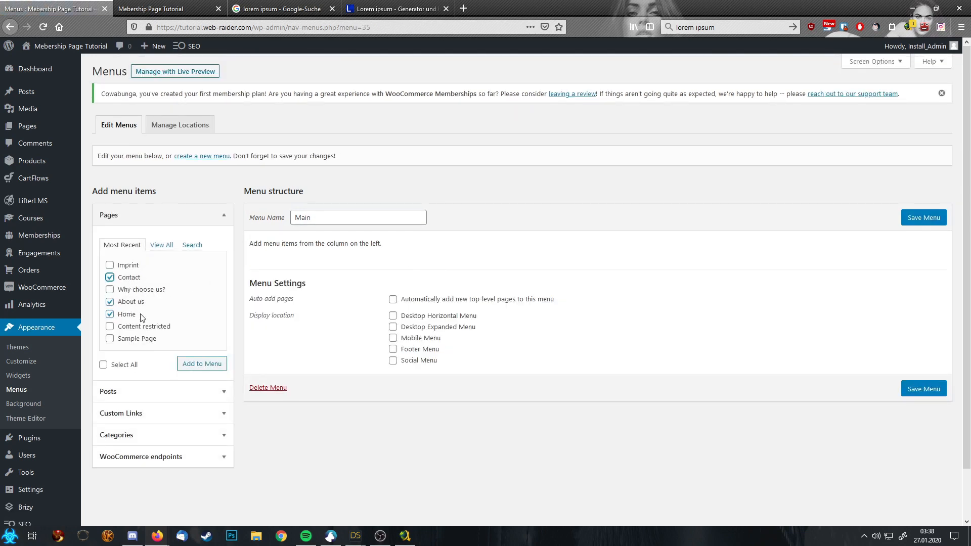
scroll(144, 339, down, 1)
click(153, 239)
click(189, 311)
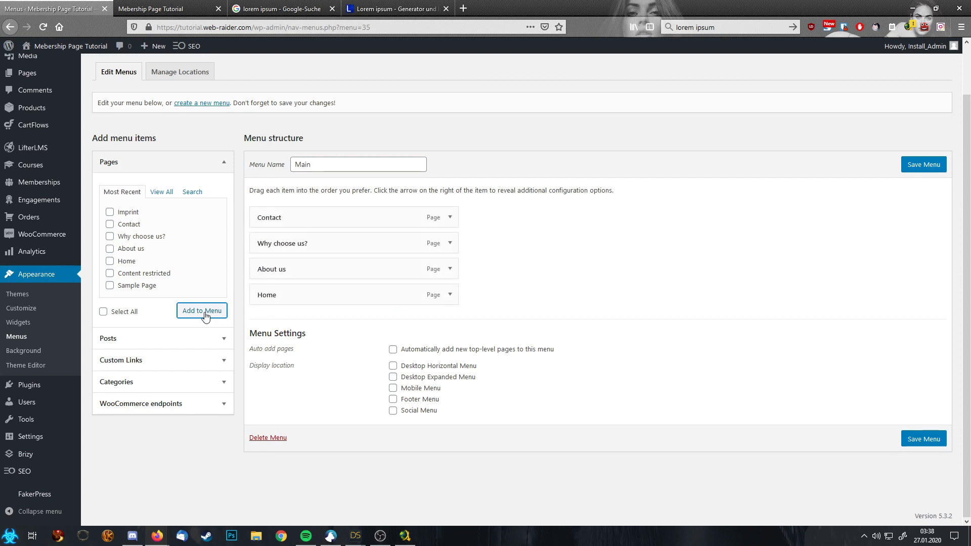
drag(277, 294, 297, 259)
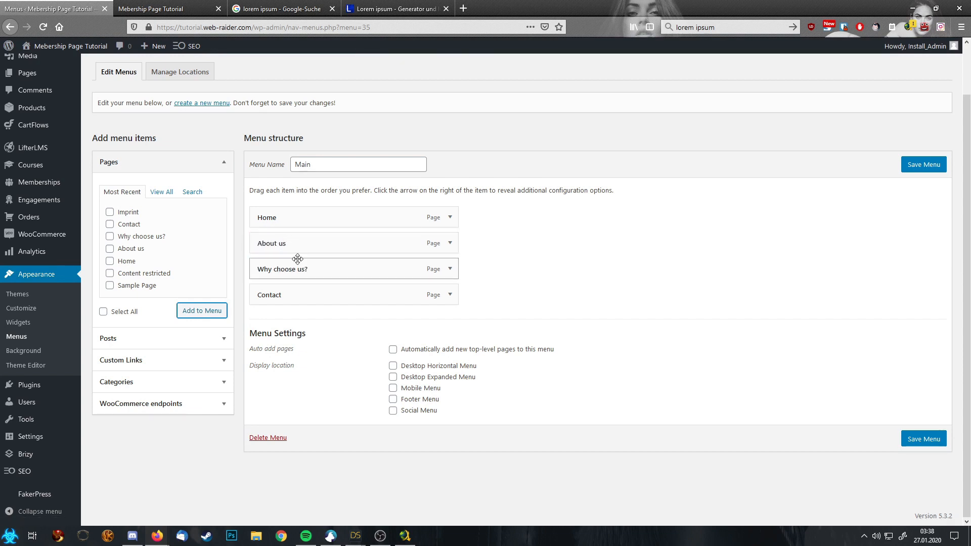
click(919, 172)
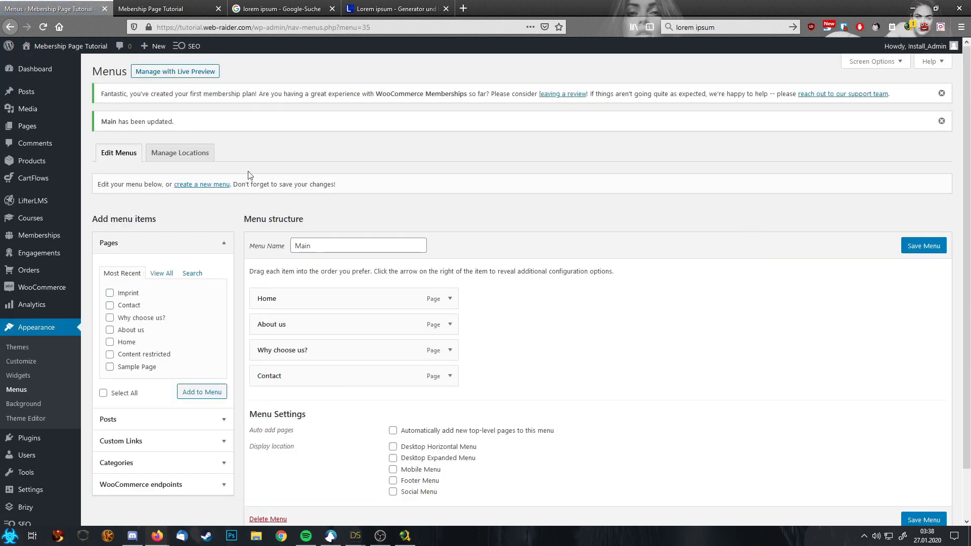
Step: Create a second navigation menu named "Legal"
click(202, 185)
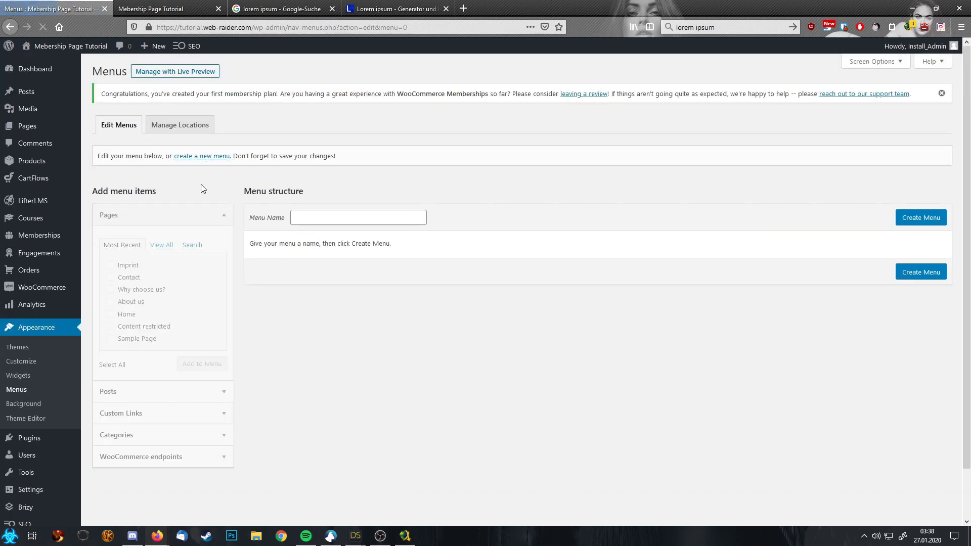
click(338, 218)
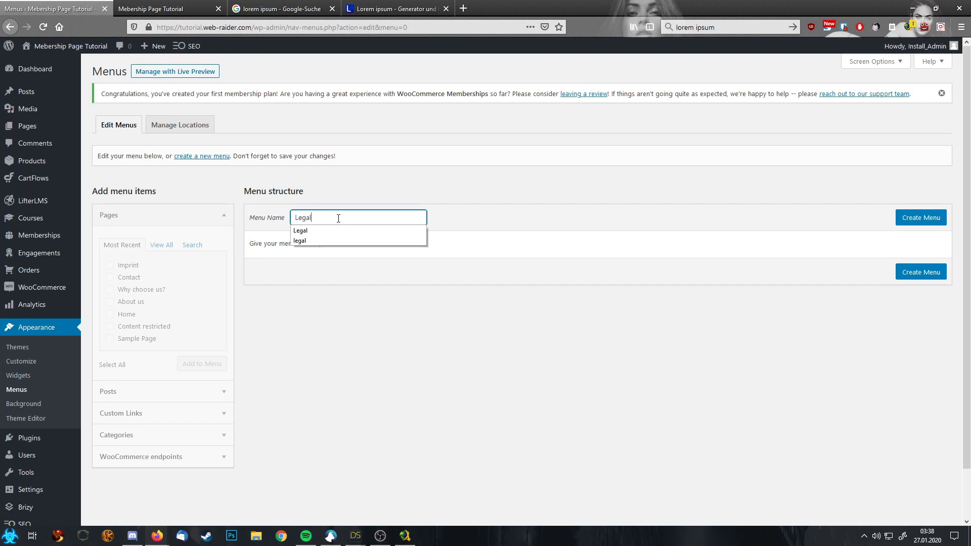
click(921, 218)
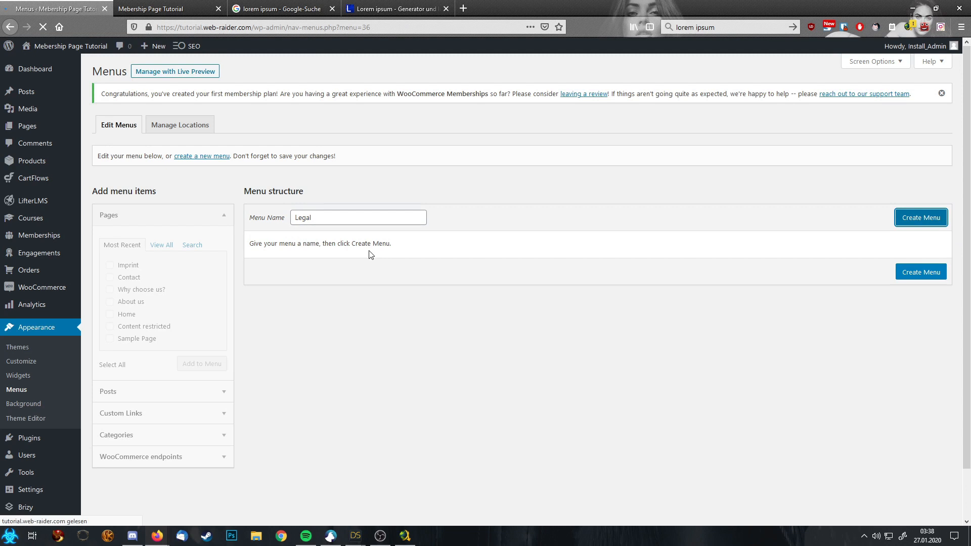
Step: Add the Imprint and Privacy Policy pages to the Legal menu and save it
click(110, 271)
click(202, 370)
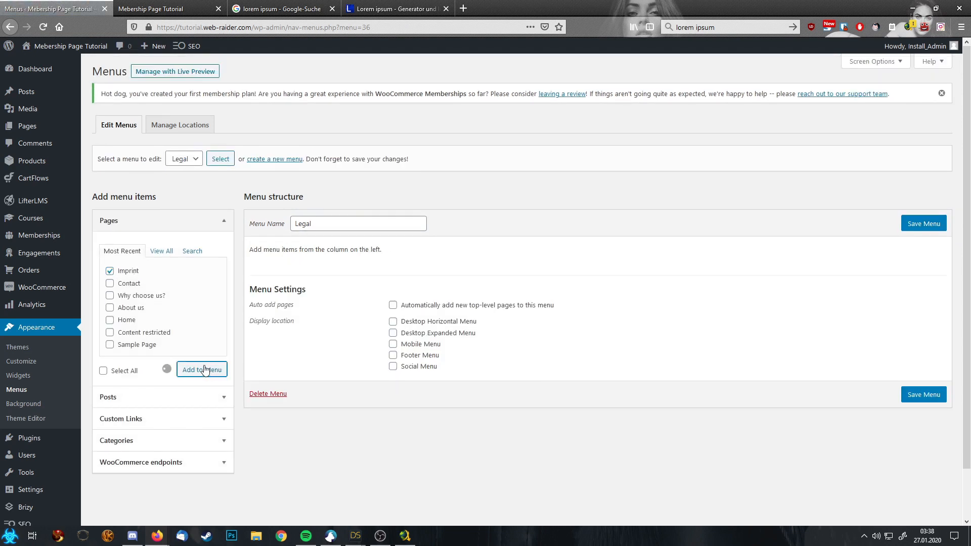
click(161, 252)
click(161, 283)
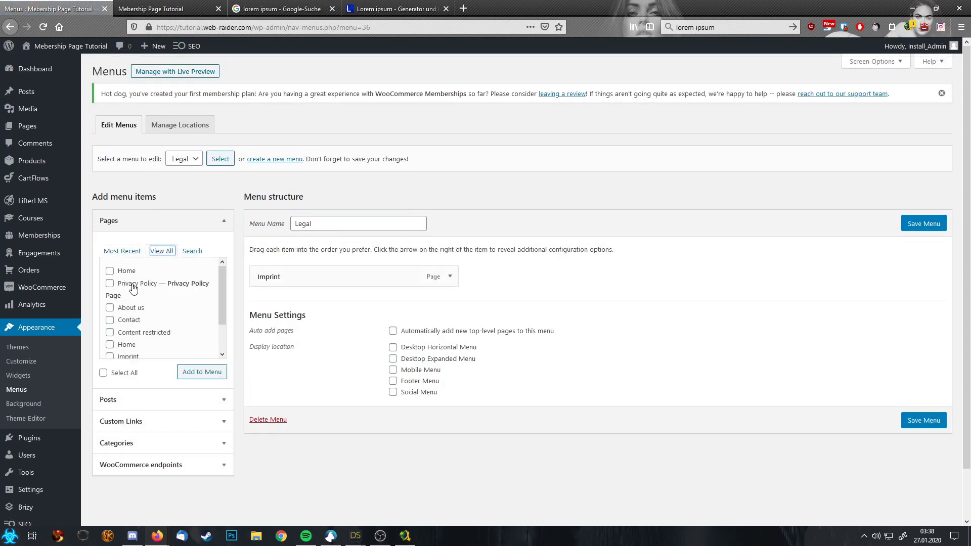
click(202, 371)
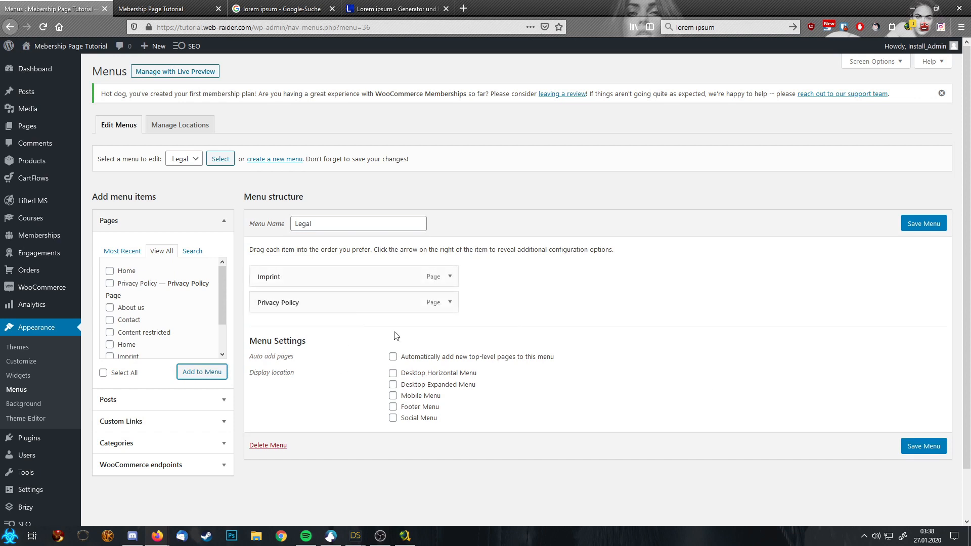
click(922, 446)
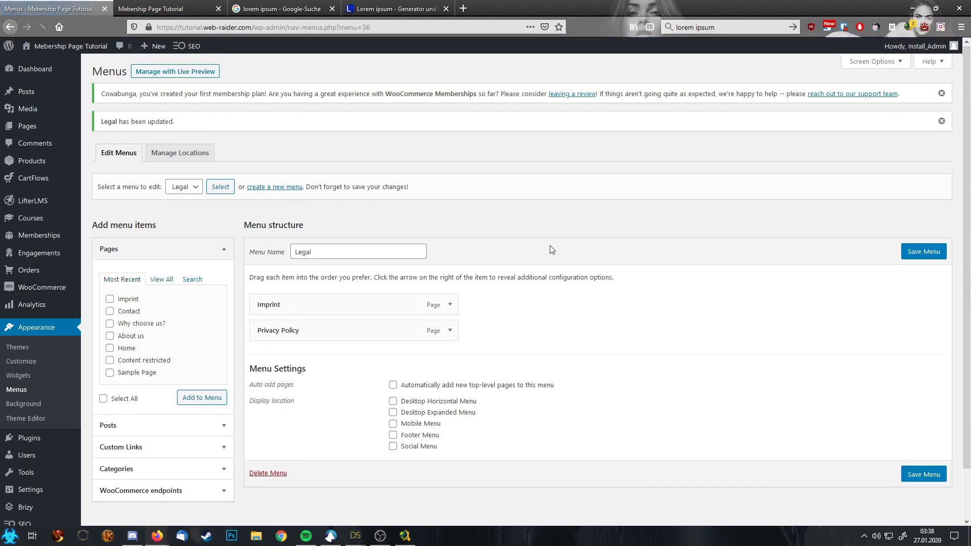
Step: Create a third navigation menu named "Account"
click(273, 188)
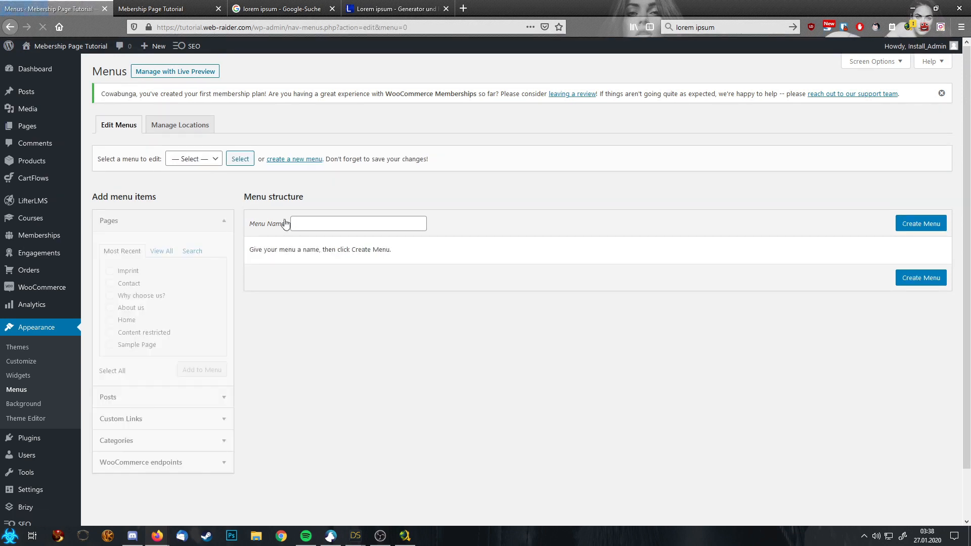
click(330, 225)
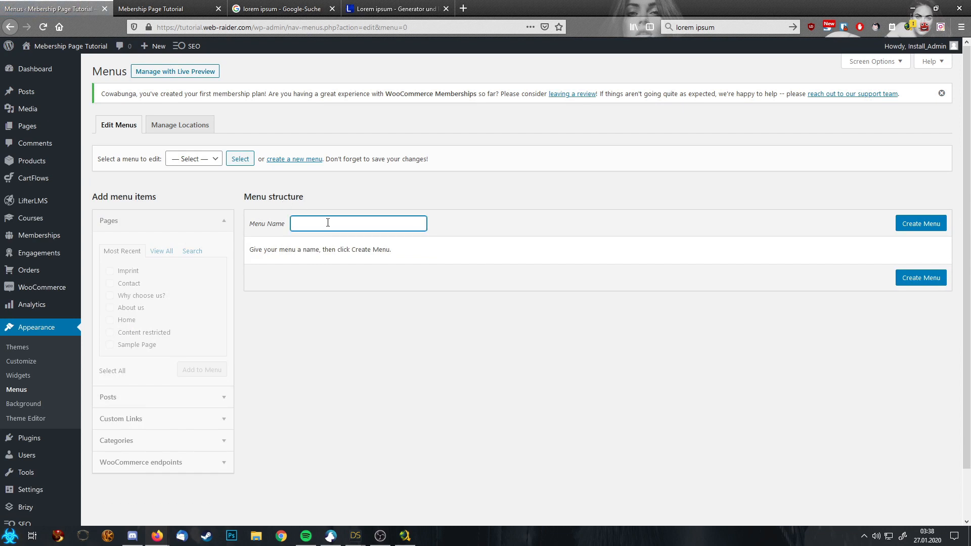
text(Account)
click(922, 223)
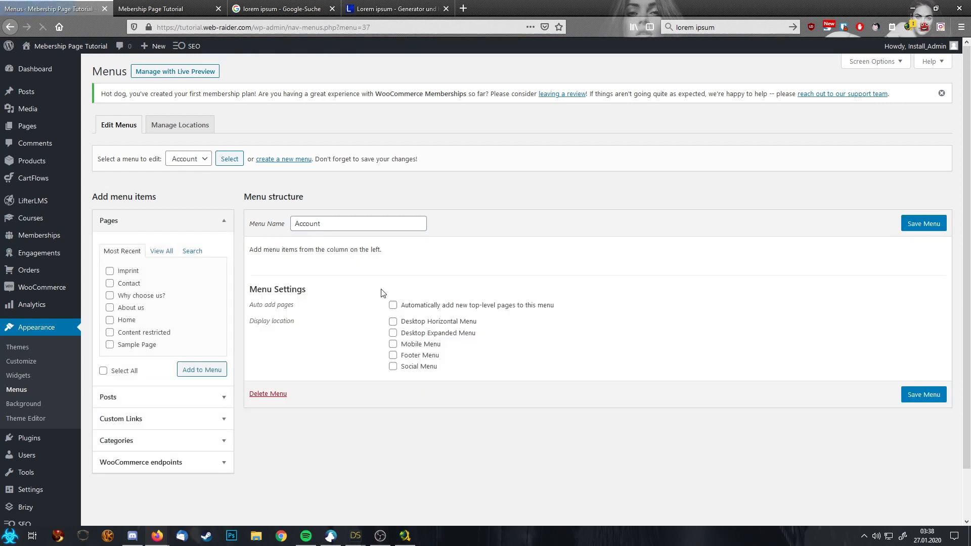
Step: Add a custom link named "Login" with the URL "#" to the Account menu
click(184, 419)
click(198, 296)
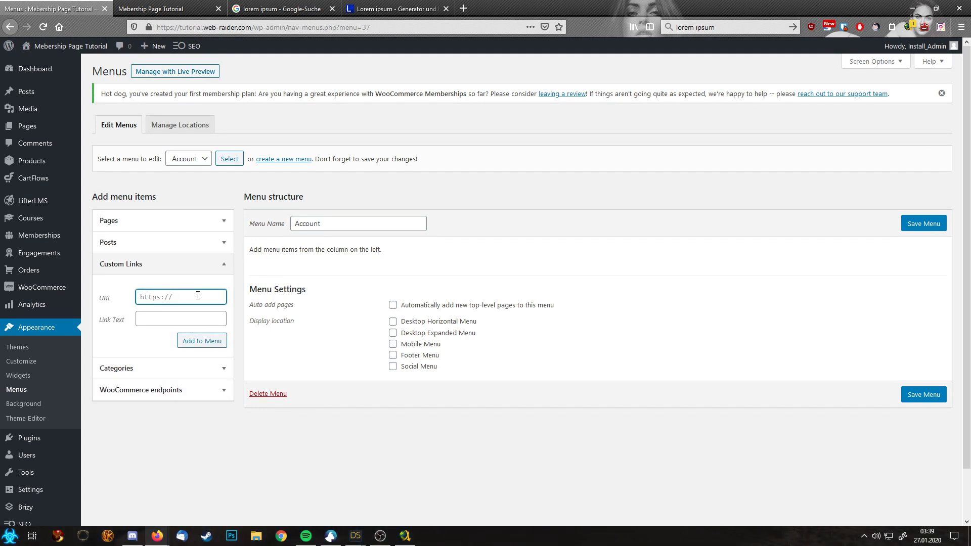
text(#)
key(Tab)
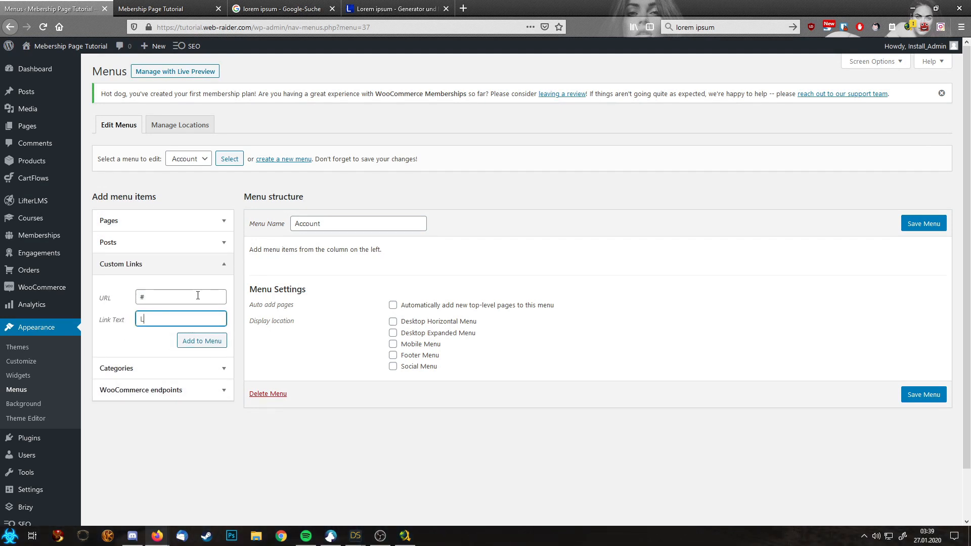
click(211, 348)
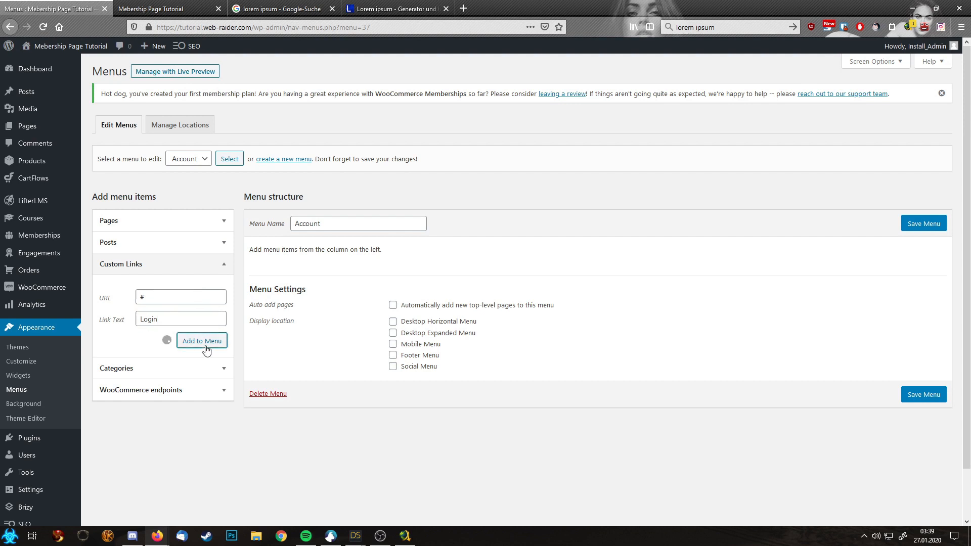
Step: Add a second custom link named "Logout" with the URL "#" to the Account menu
click(184, 301)
text(#Lofout)
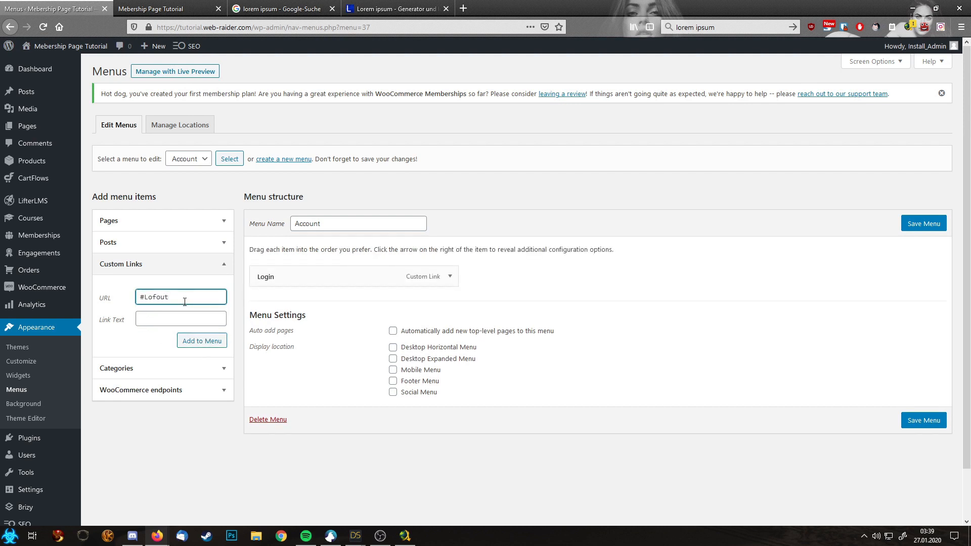
key(BackSpace)
key(BackSpace)
key(Tab)
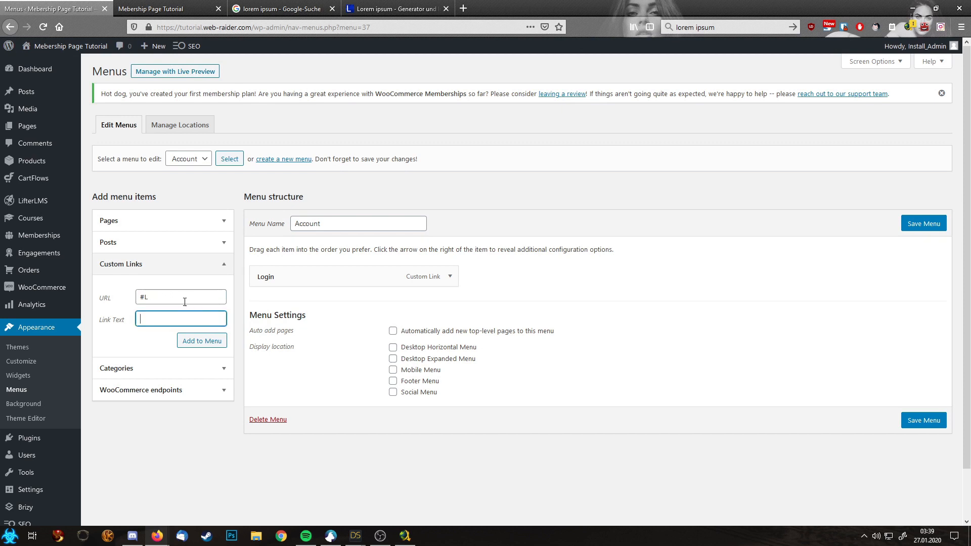
text(Logout)
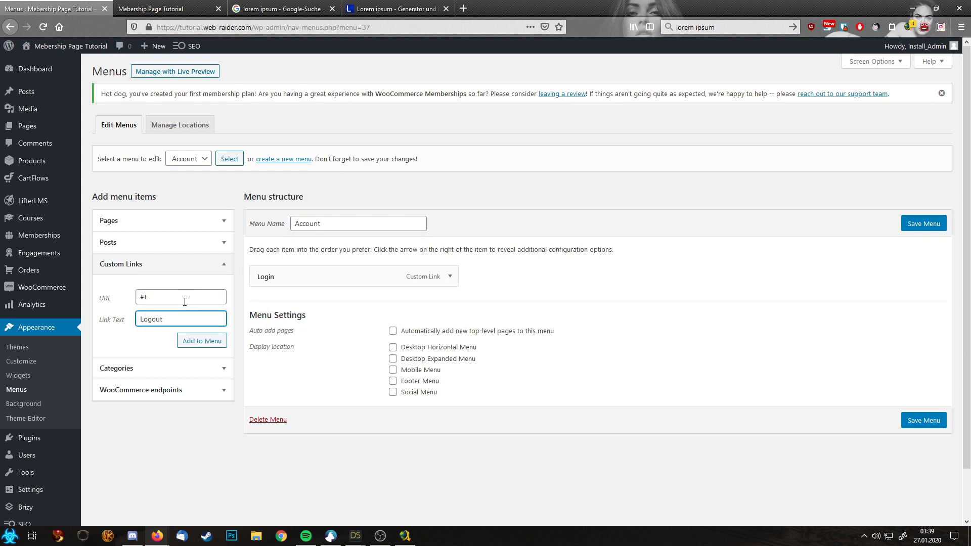
click(184, 302)
key(BackSpace)
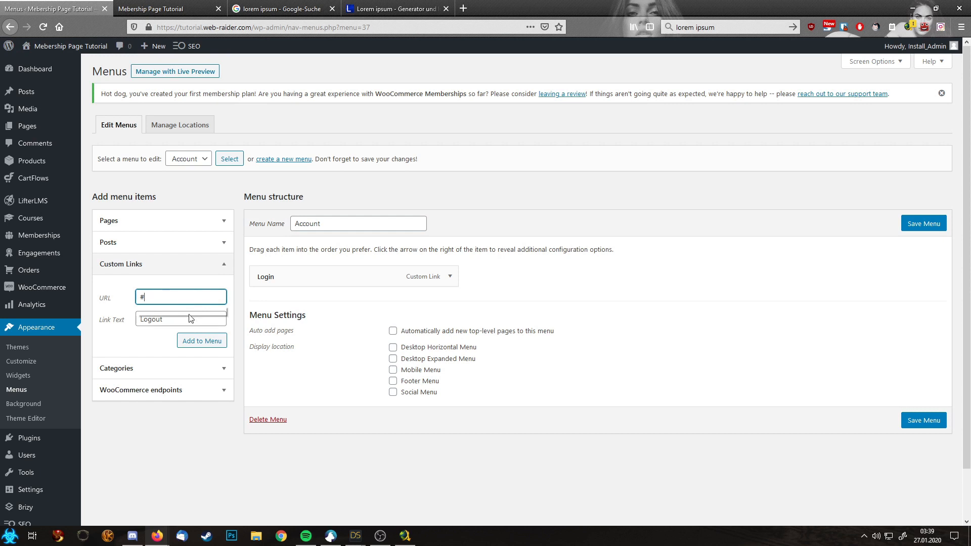
click(200, 343)
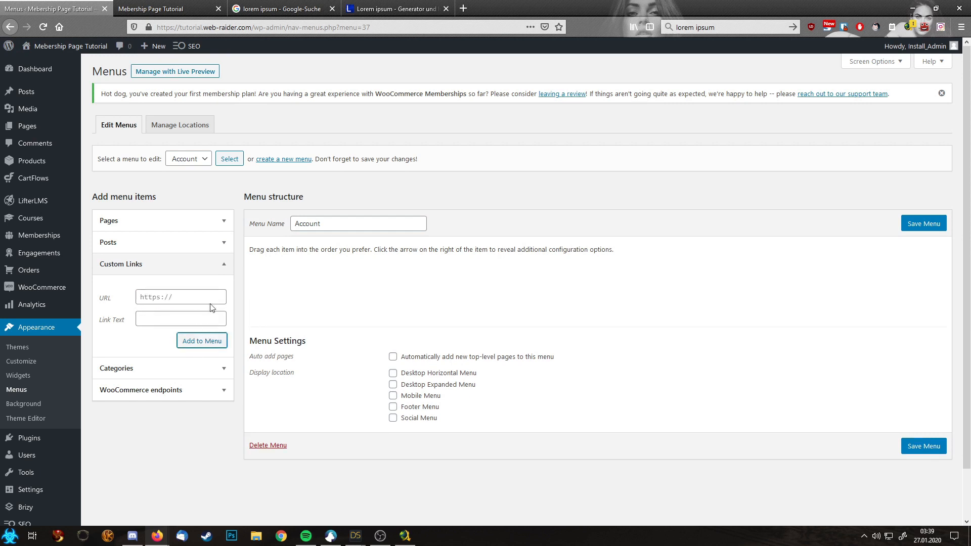
Step: Check the available pages for an account page and save the Account menu
click(161, 224)
click(161, 251)
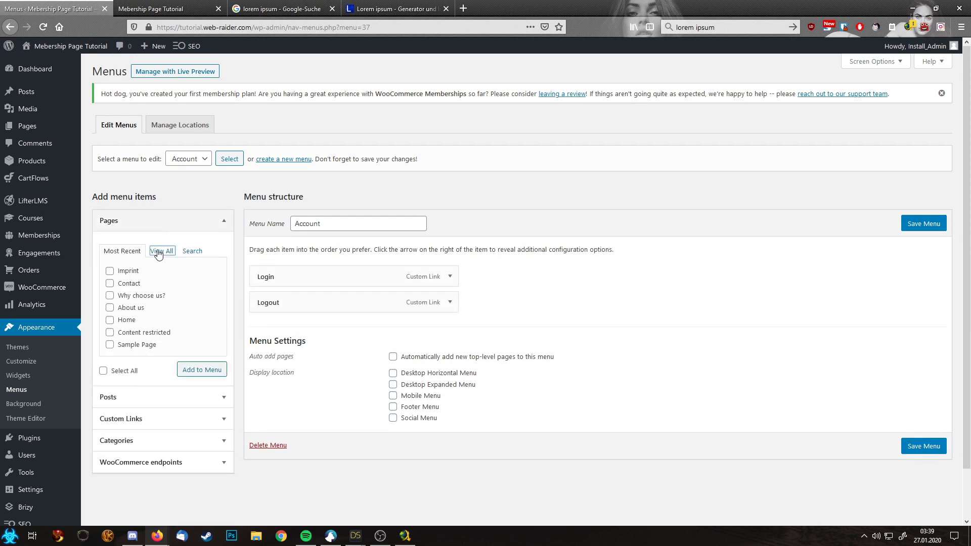
click(186, 252)
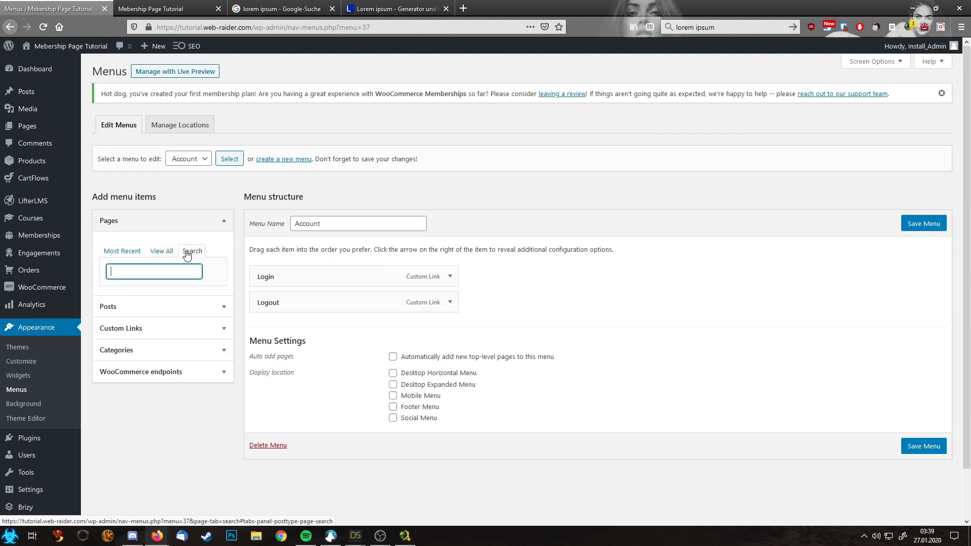
click(123, 253)
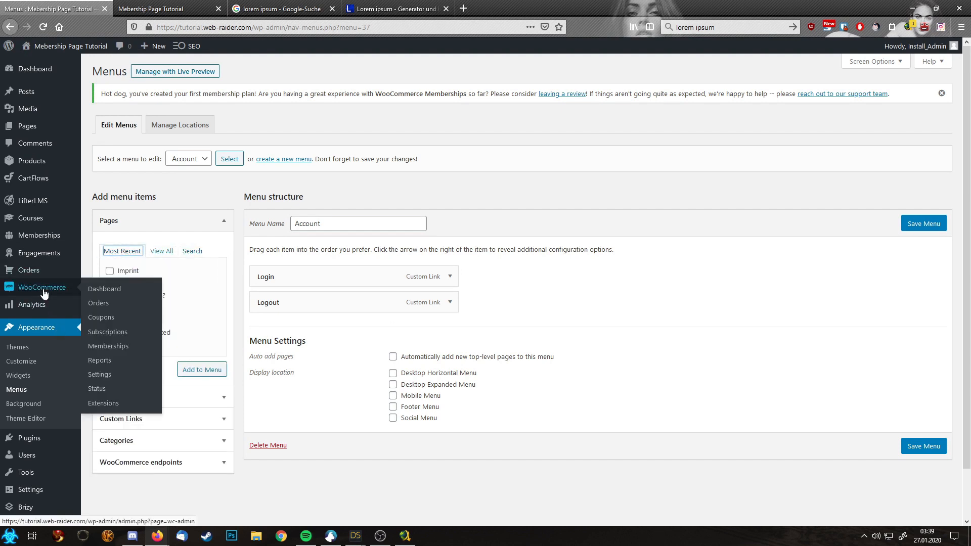
click(44, 290)
click(662, 234)
click(912, 228)
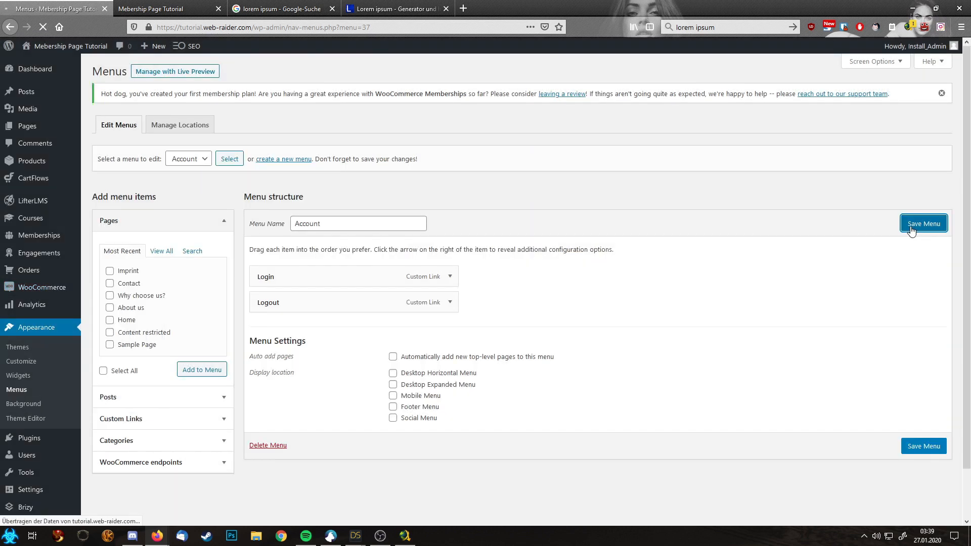
Step: In WooCommerce's account settings, allow account creation and login during checkout, disallow orders without an account, and save
mouse_move(42, 292)
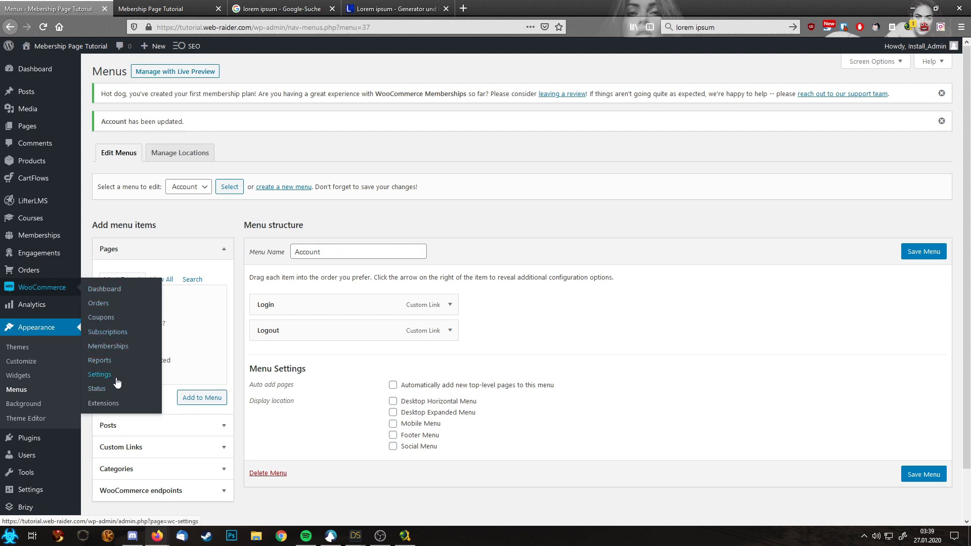
click(107, 361)
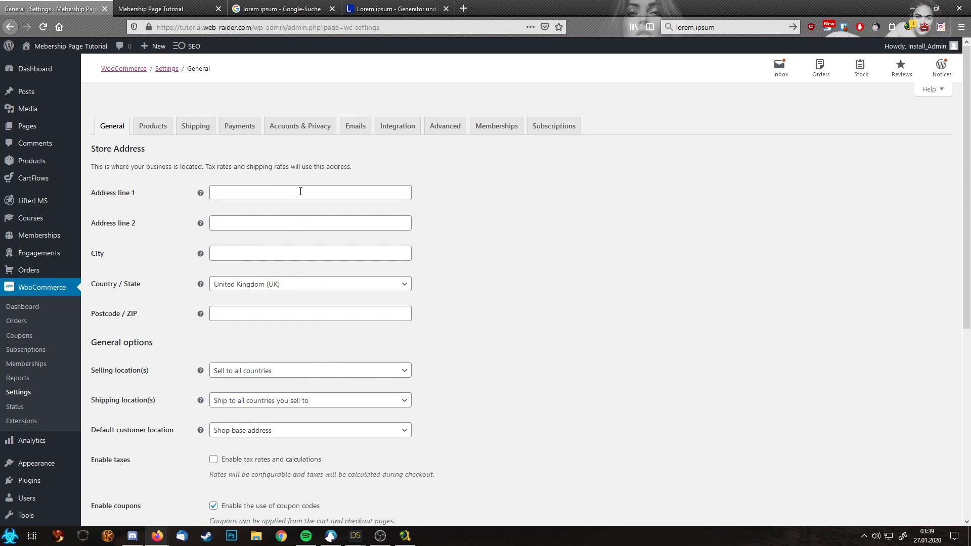
click(300, 127)
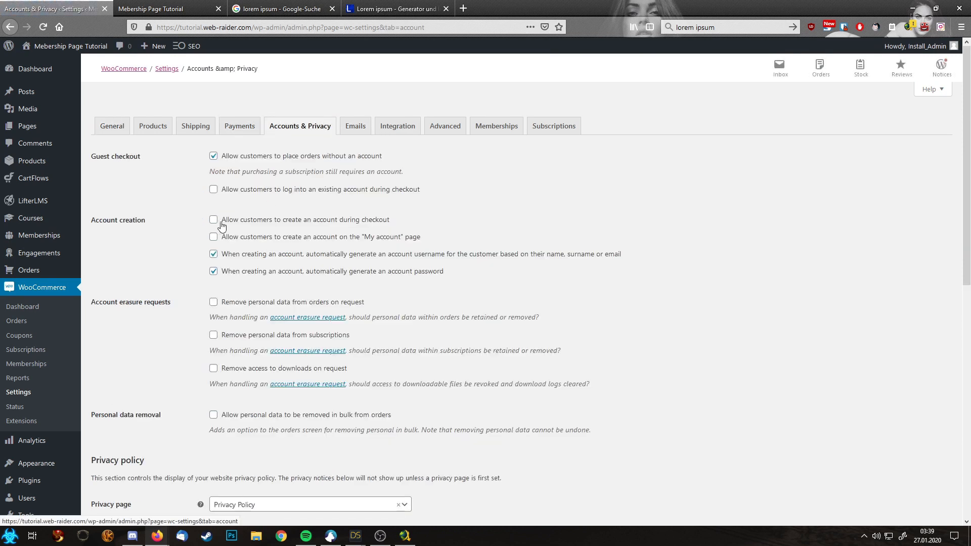
click(221, 223)
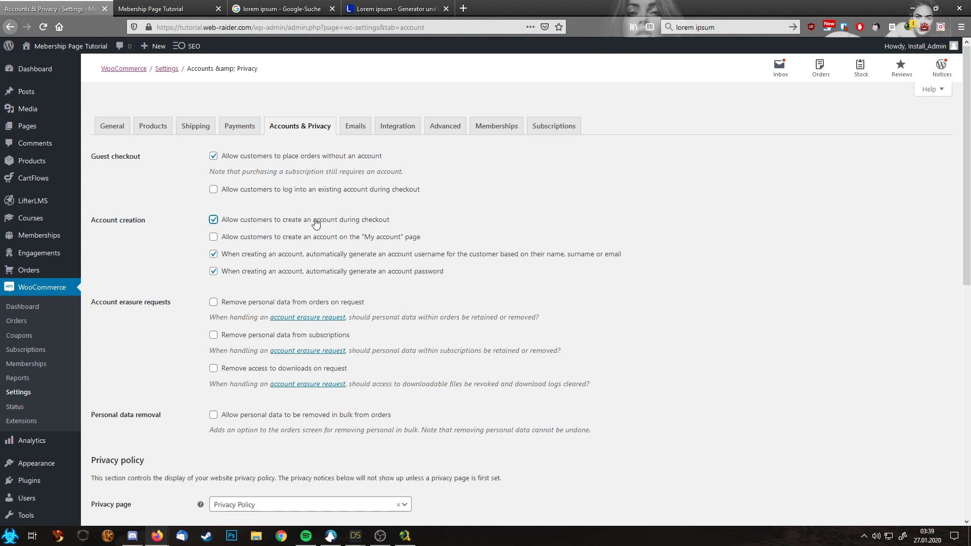
click(260, 190)
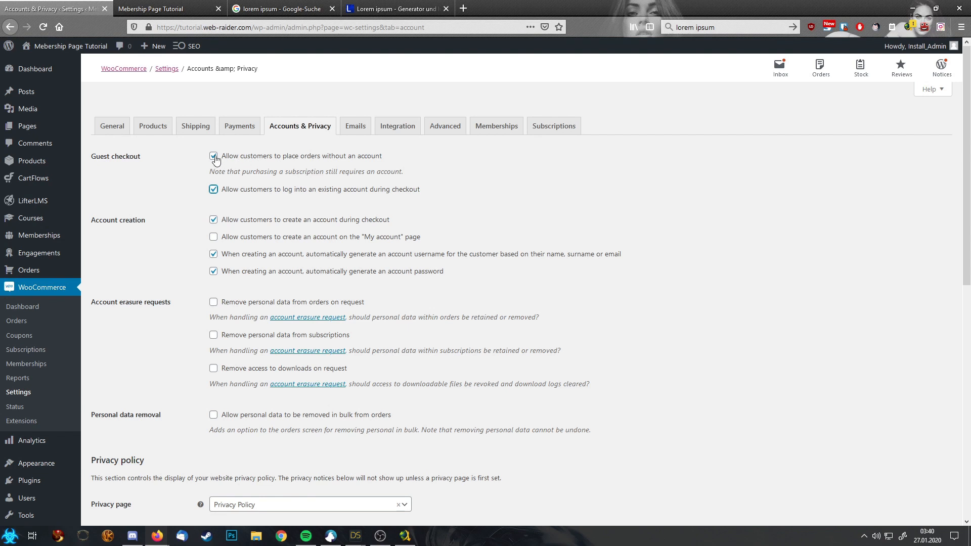
click(296, 160)
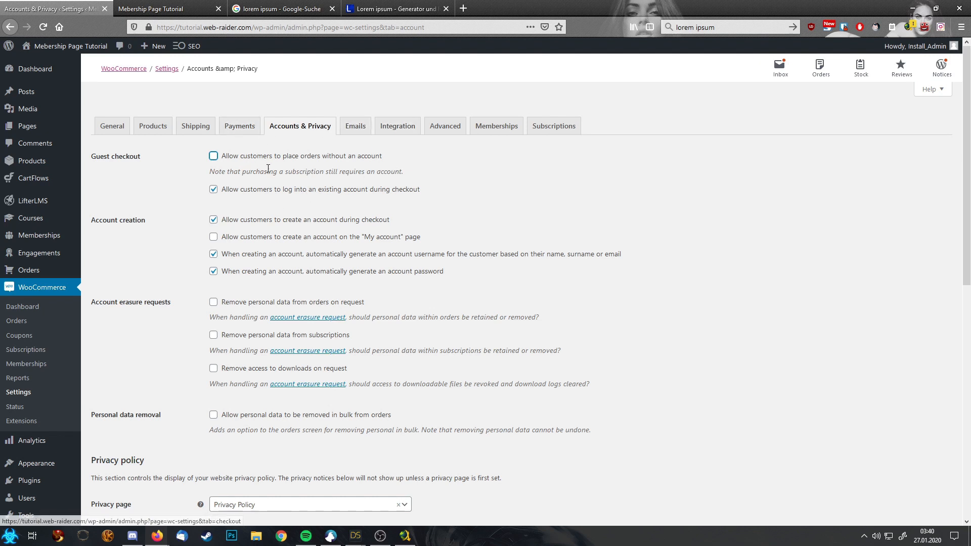
scroll(460, 381, down, 9)
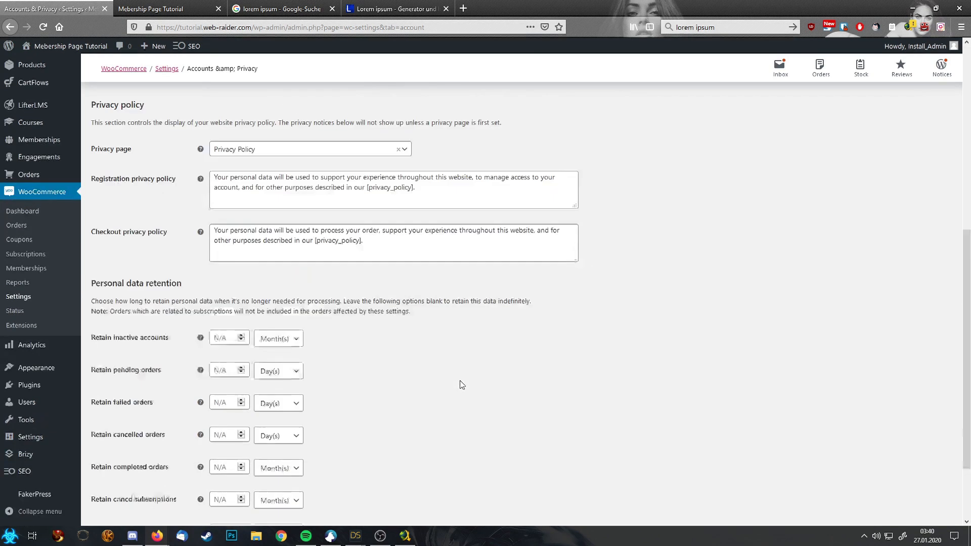
click(140, 475)
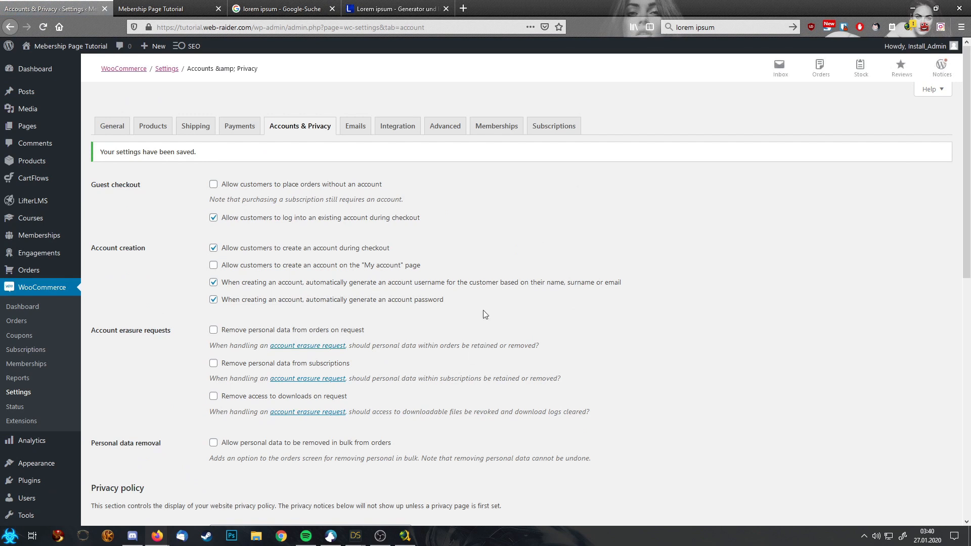
Step: Check which pages can be chosen as the My account page in WooCommerce's advanced page setup
click(397, 127)
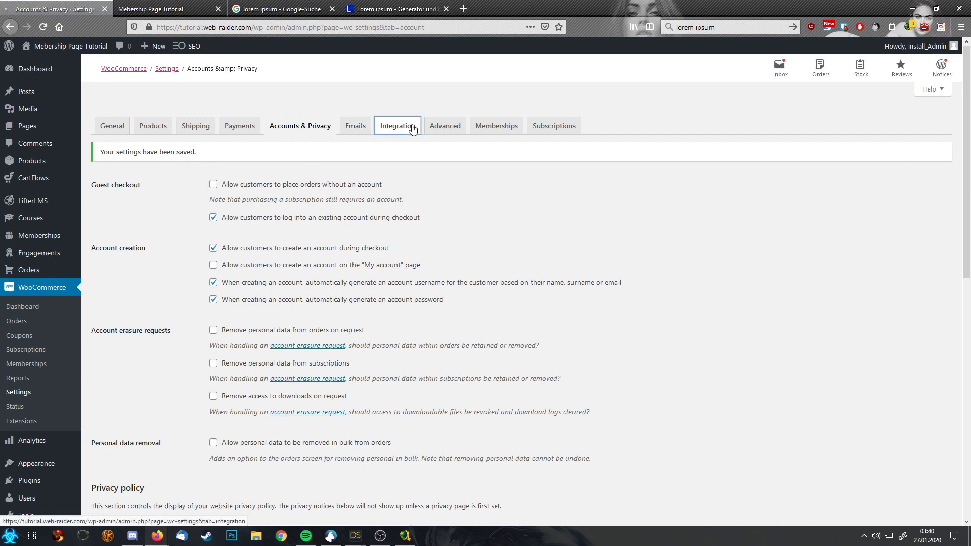
click(443, 126)
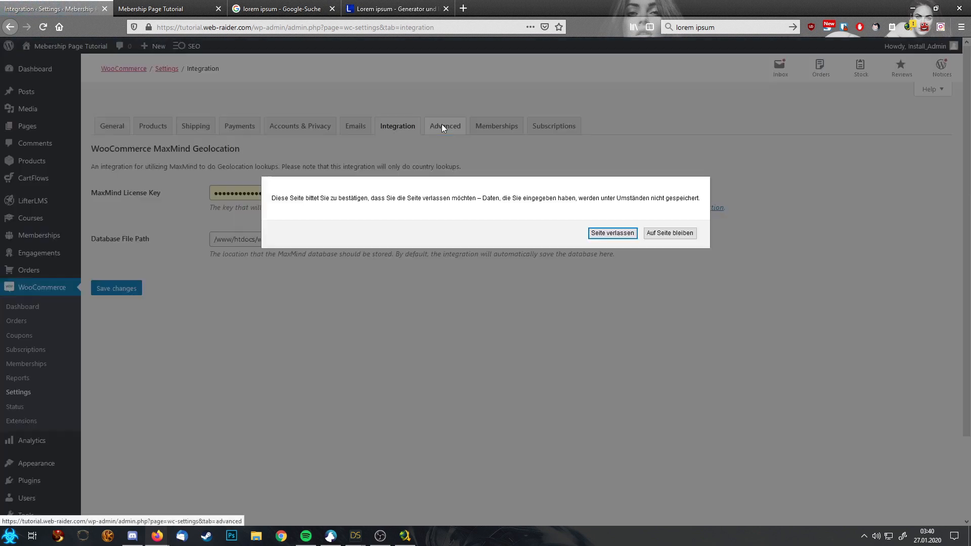
click(623, 233)
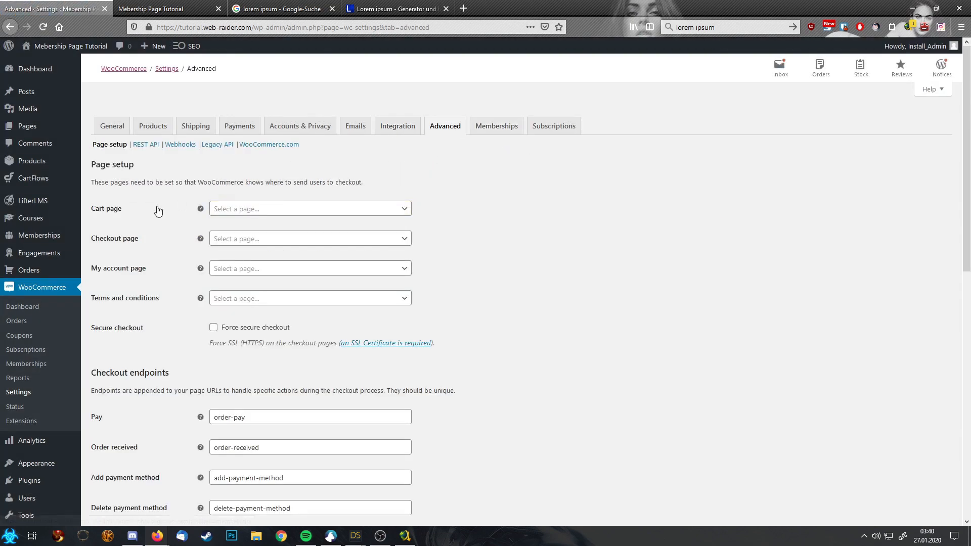
click(256, 275)
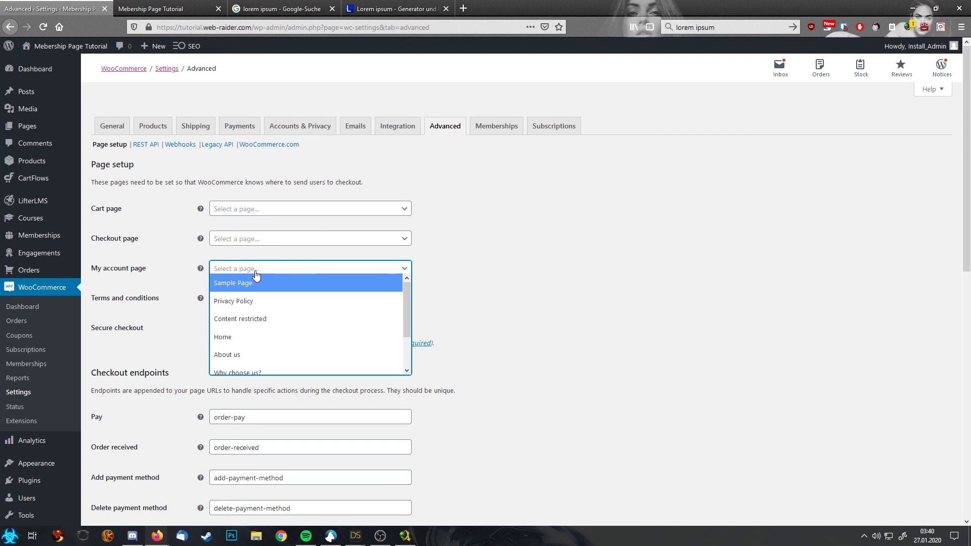
mouse_move(201, 268)
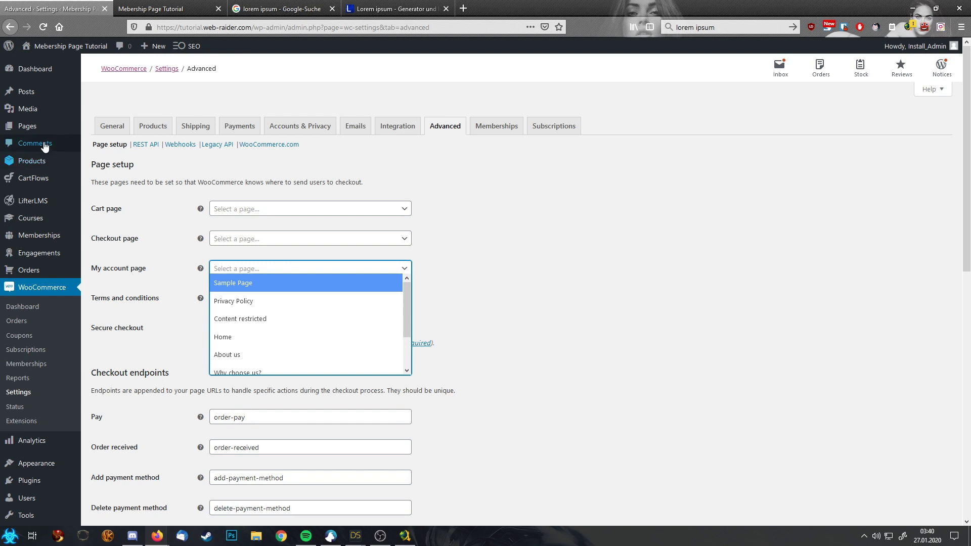
Step: Create a new page titled "Account" in a separate browser tab and publish it
mouse_move(38, 131)
middle_click(103, 142)
click(172, 9)
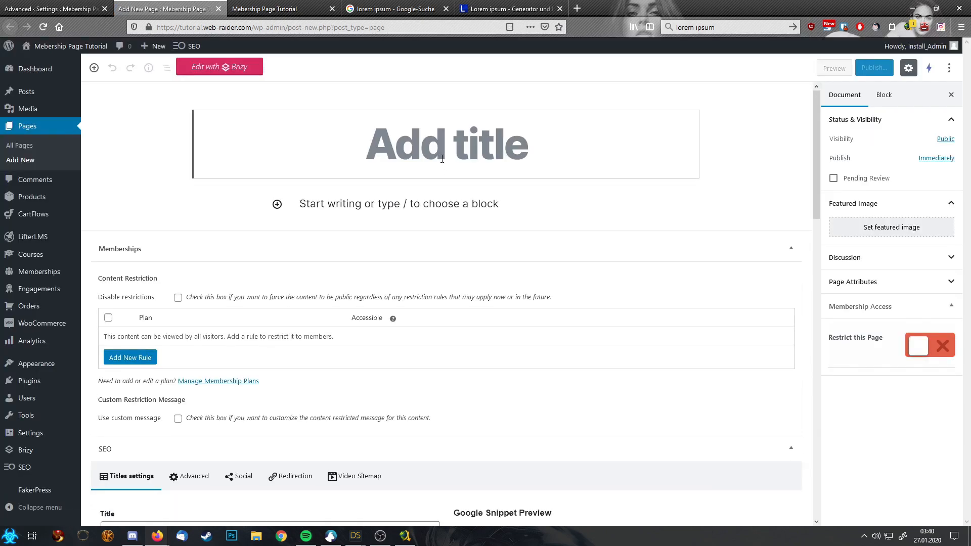
text(Account)
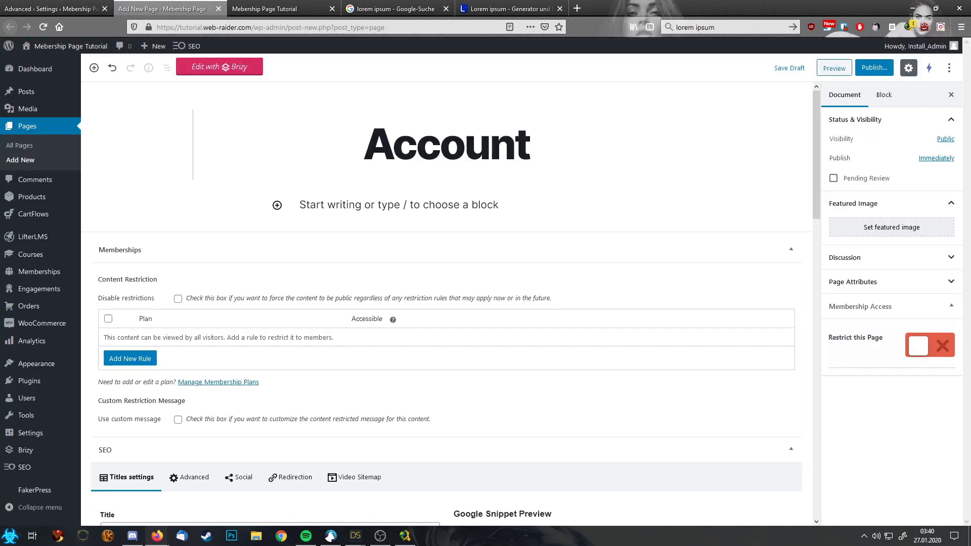
click(890, 71)
click(895, 72)
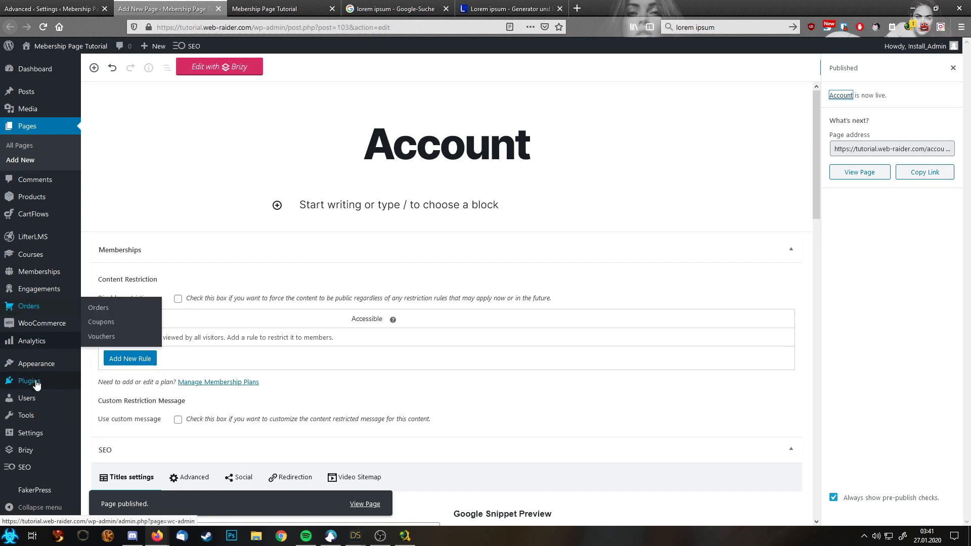
Step: Add the Account page to the Account menu between Login and Logout, and save the menu
mouse_move(39, 366)
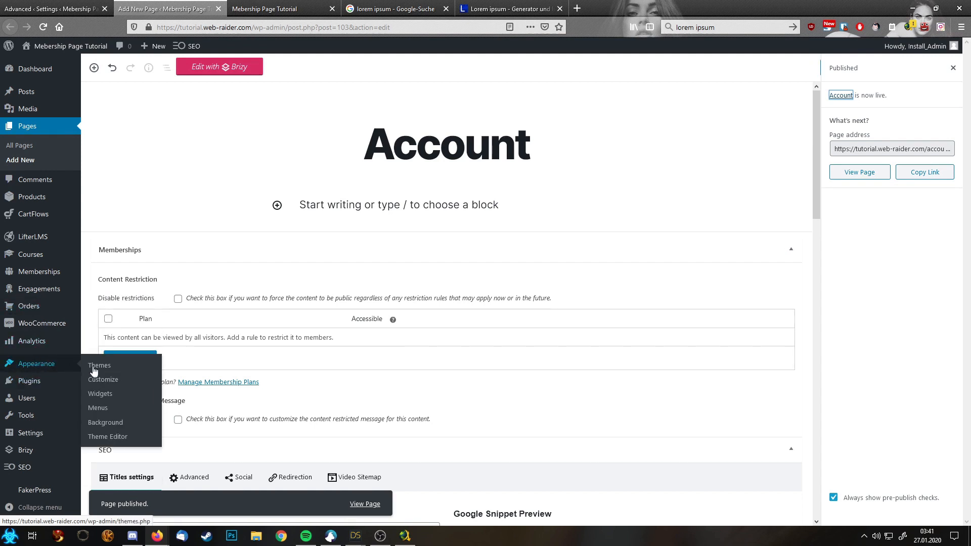
click(99, 409)
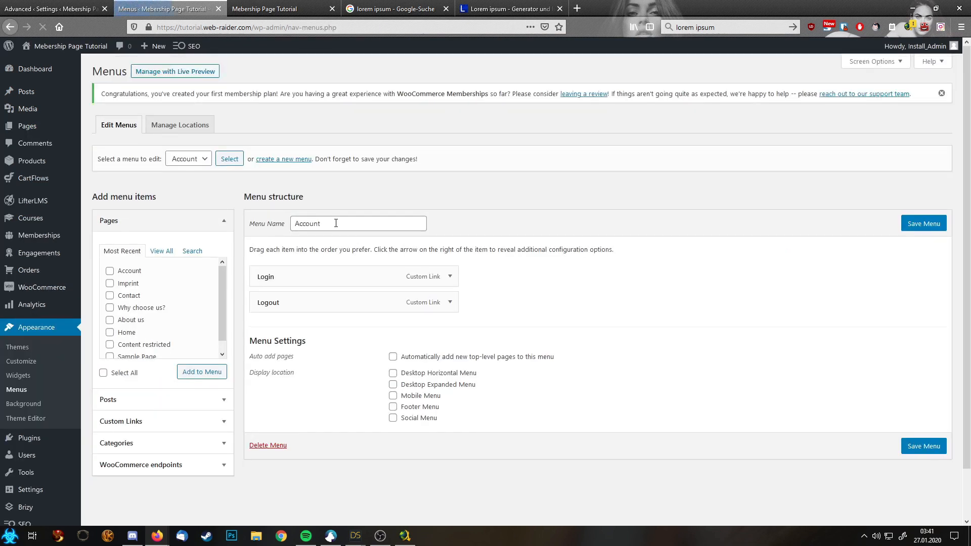
click(200, 368)
drag(276, 330, 267, 305)
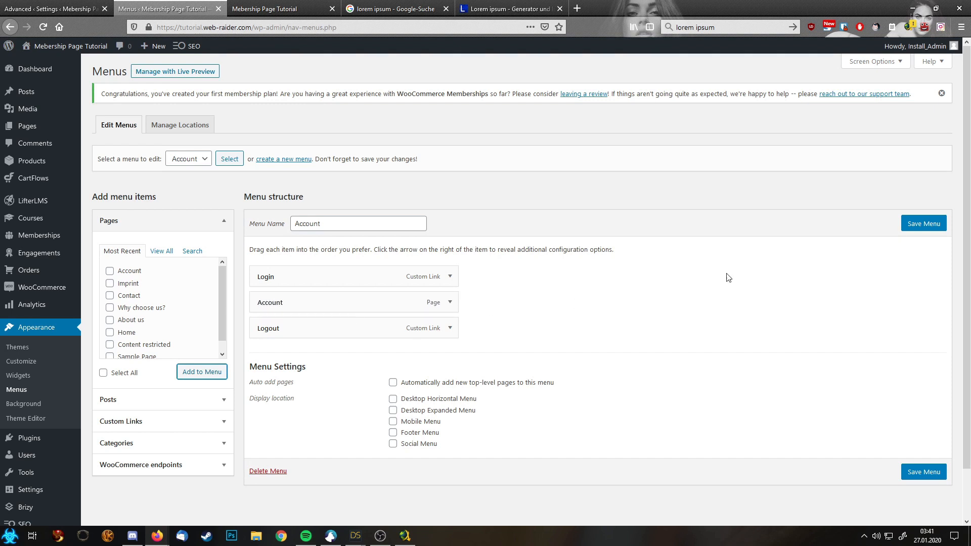
click(910, 225)
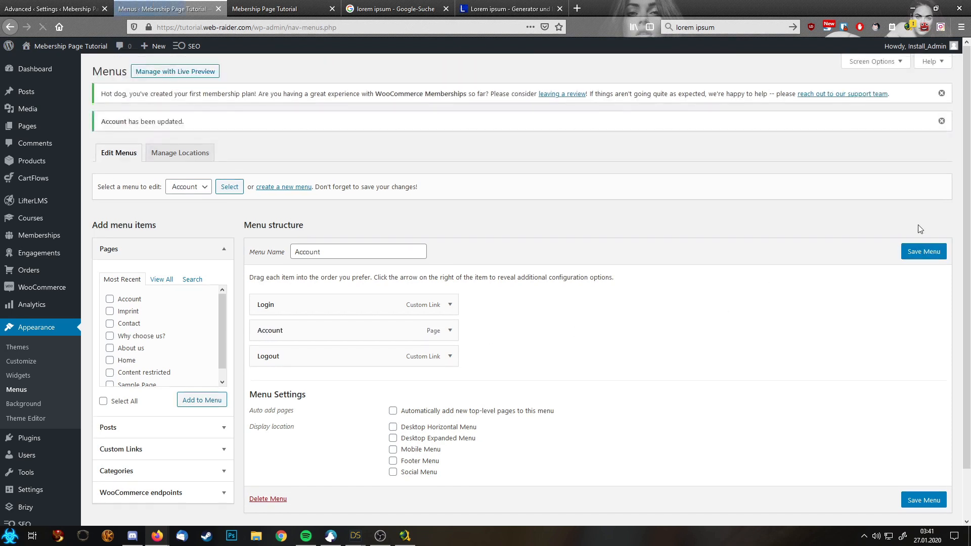
Step: Open the Home page from the list of pages and launch it in the Brizy page builder
scroll(508, 338, down, 2)
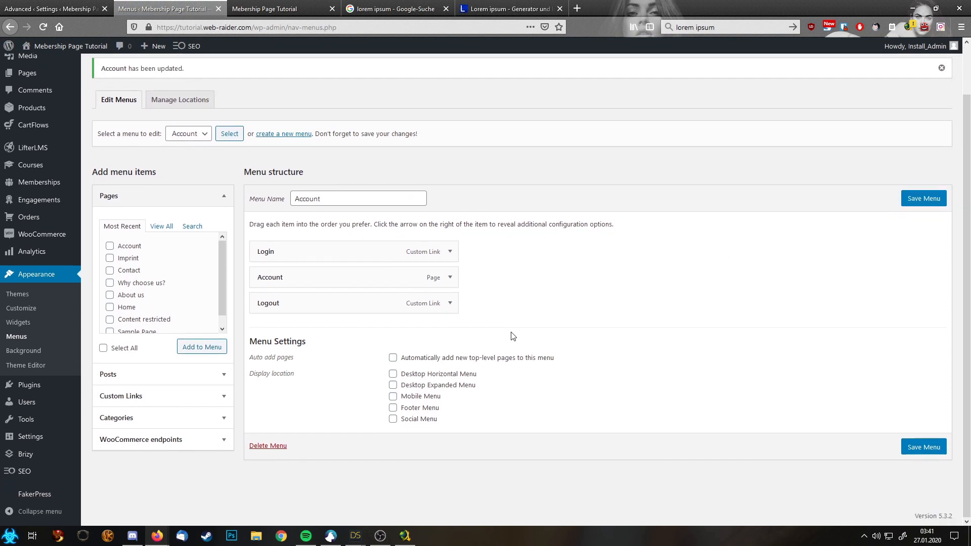
mouse_move(73, 146)
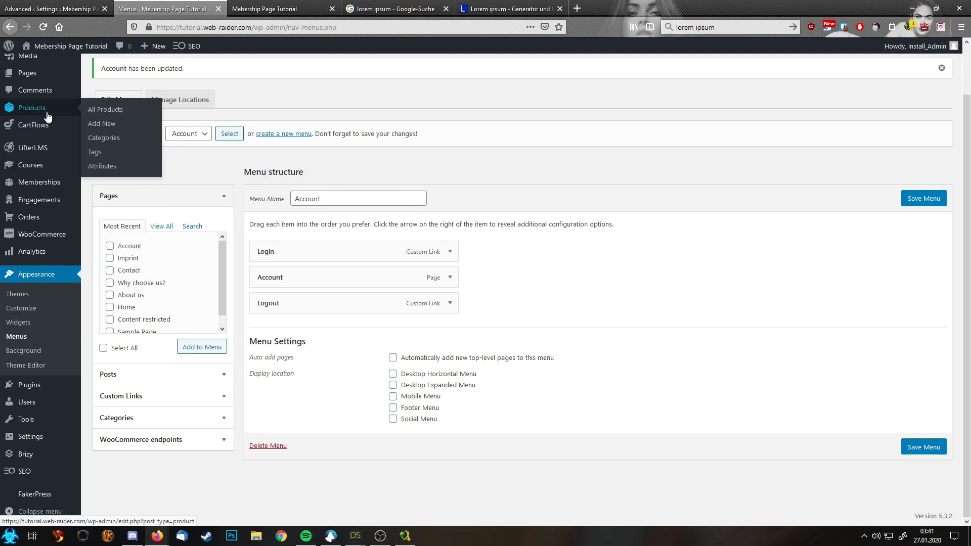
scroll(47, 117, up, 1)
click(129, 130)
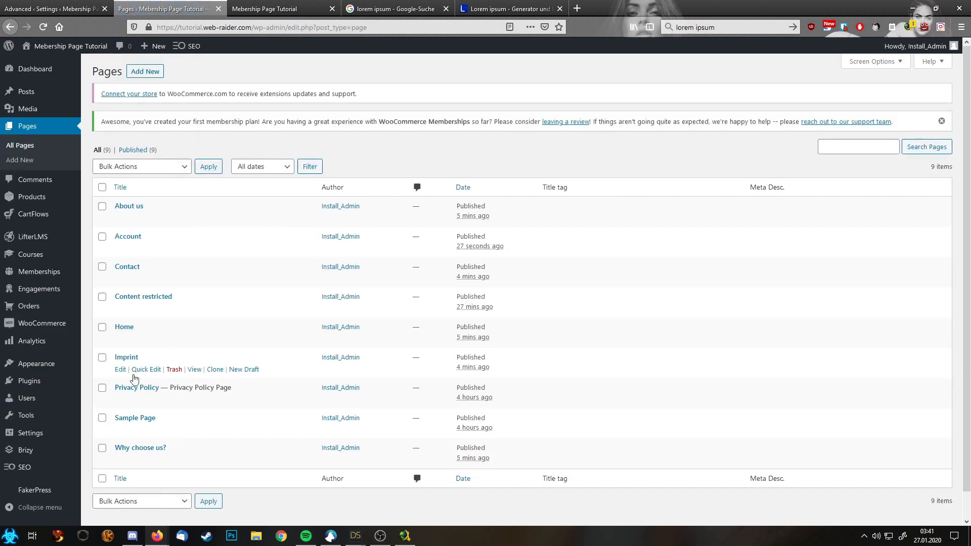
click(120, 340)
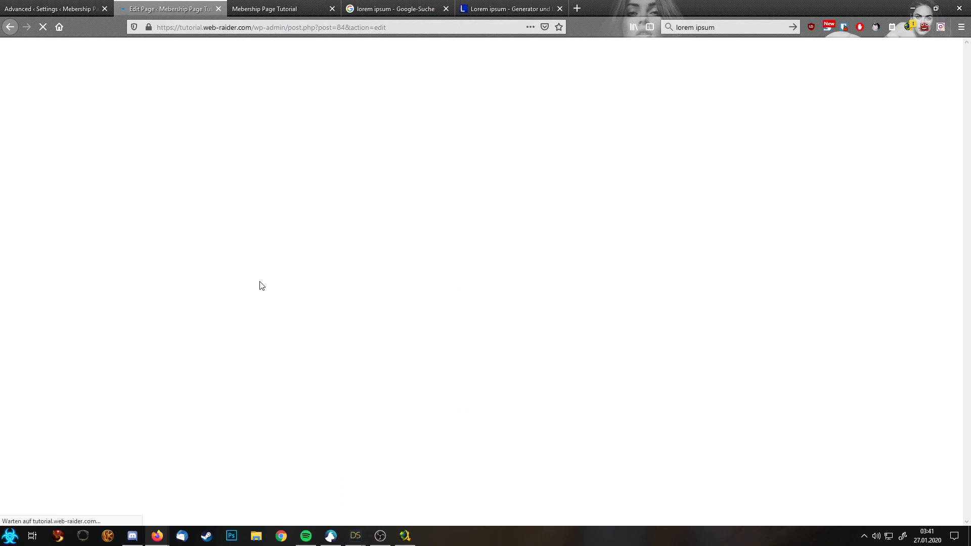
click(220, 67)
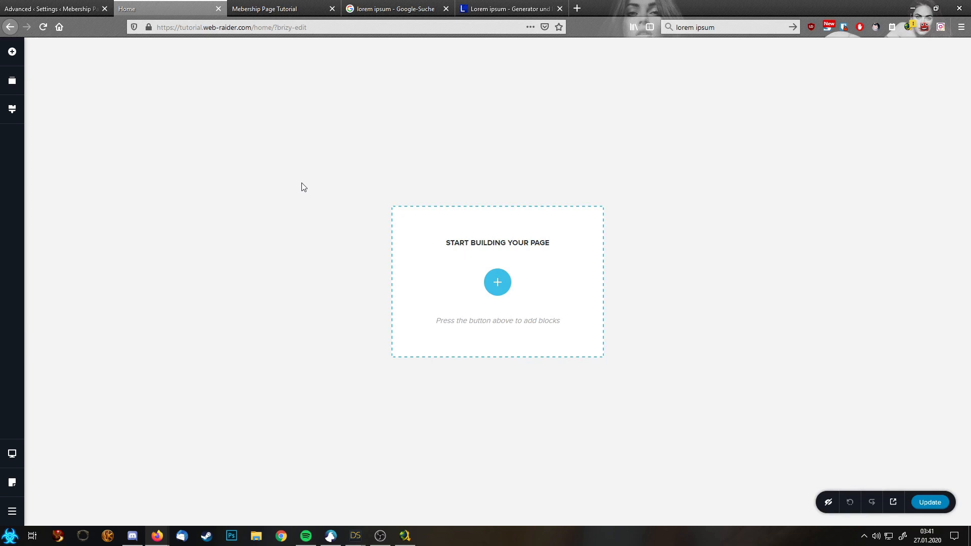
Step: Add the header block with logo, central menu and hamburger icon, and assign the Main menu to its central menu element
click(497, 281)
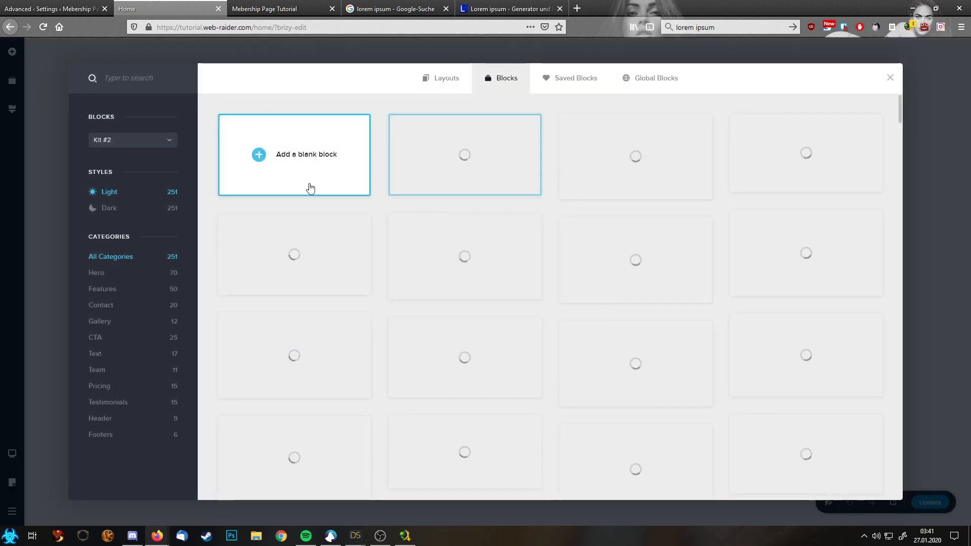
click(121, 419)
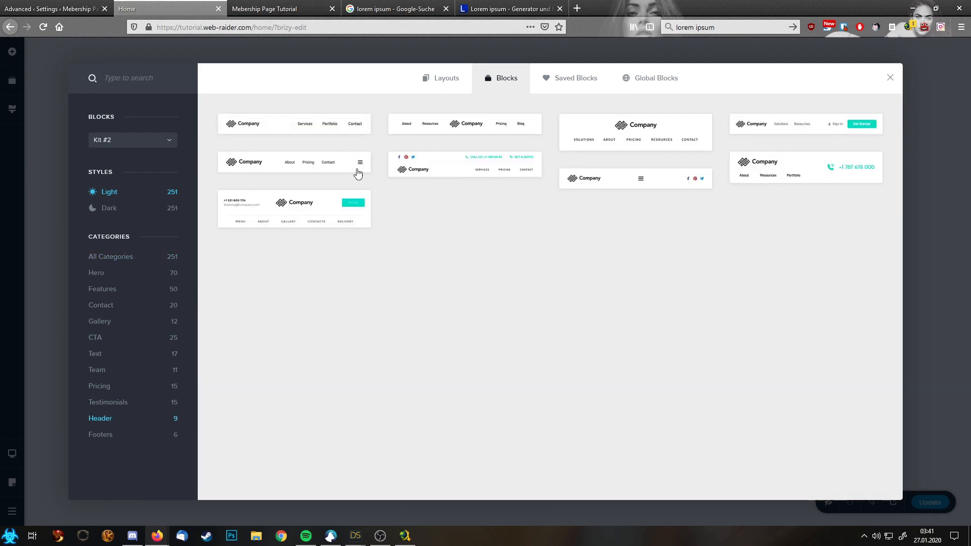
click(317, 165)
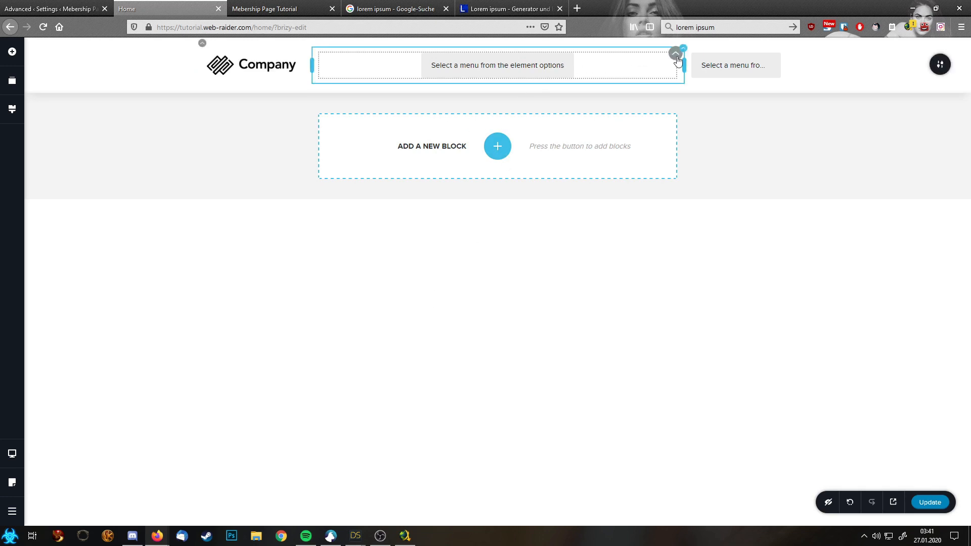
click(640, 66)
click(634, 80)
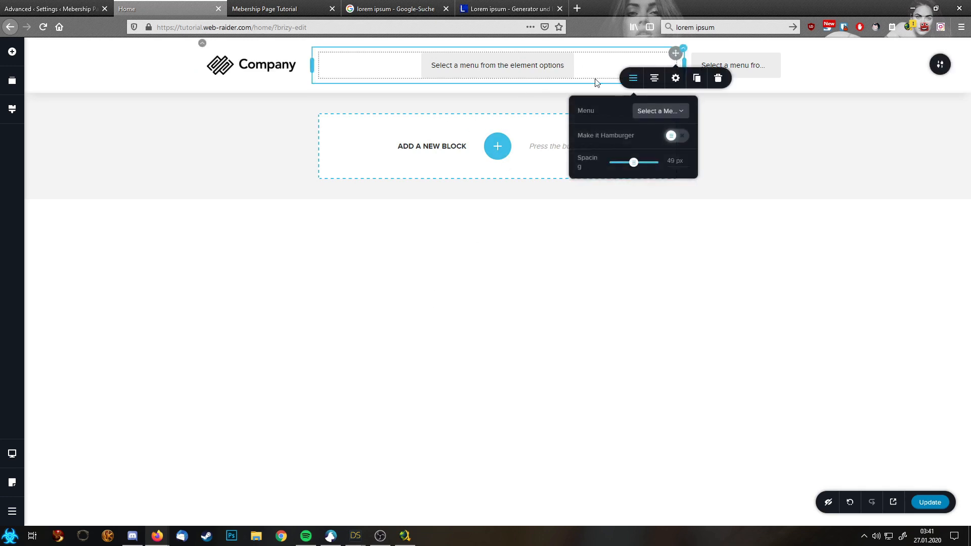
click(660, 111)
click(646, 173)
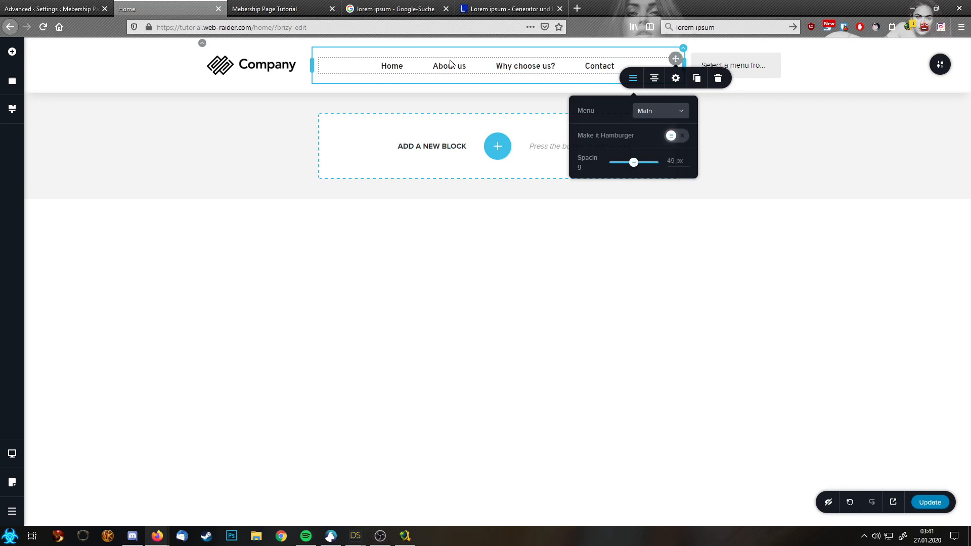
Step: Assign the Account menu to the header's hamburger menu element
click(744, 76)
click(728, 78)
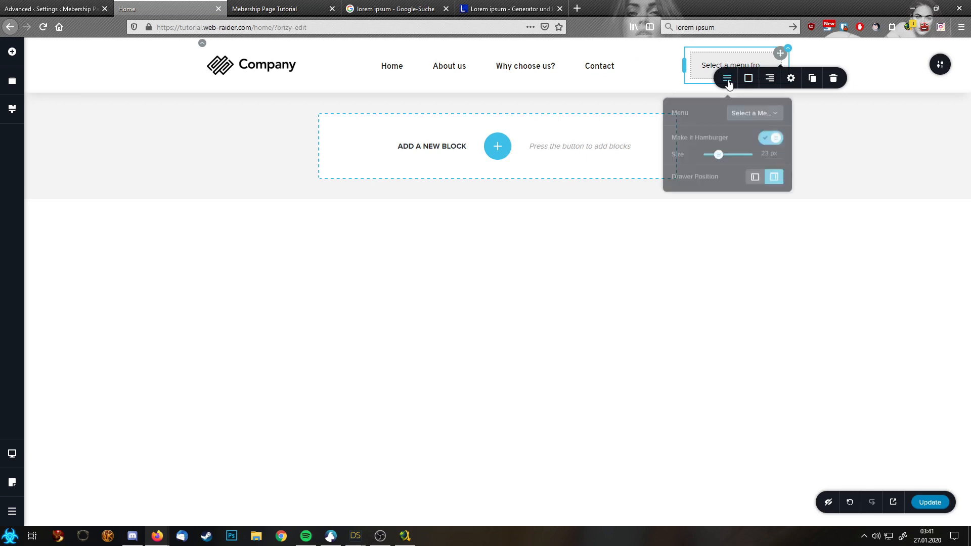
click(755, 112)
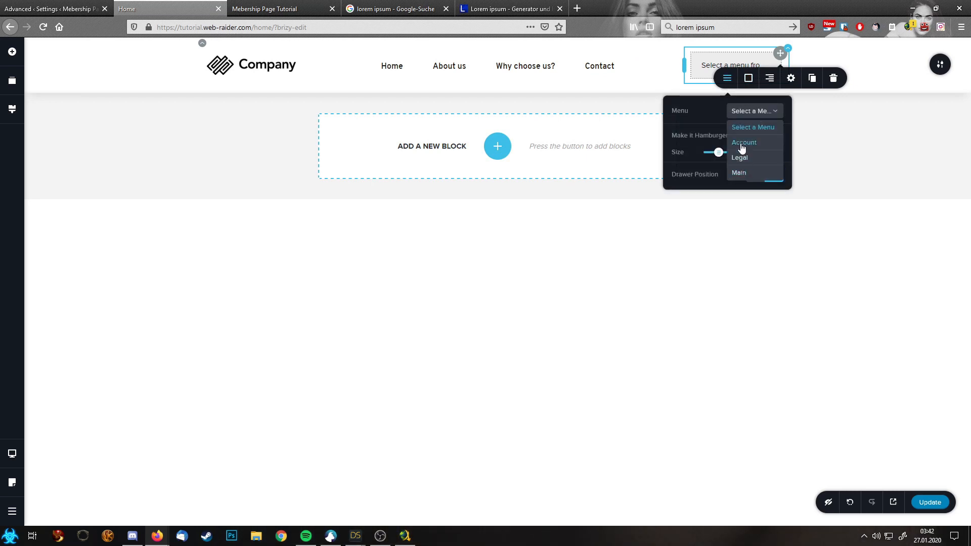
click(741, 157)
click(815, 95)
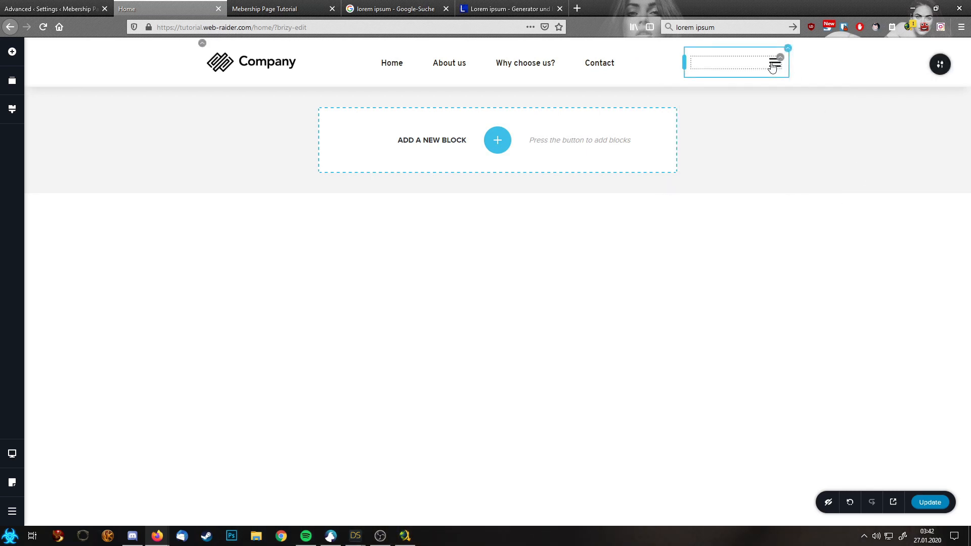
Step: Add the footer block with a menu above the copyright text, centered logo and social icons, and assign the Legal menu to it
click(494, 149)
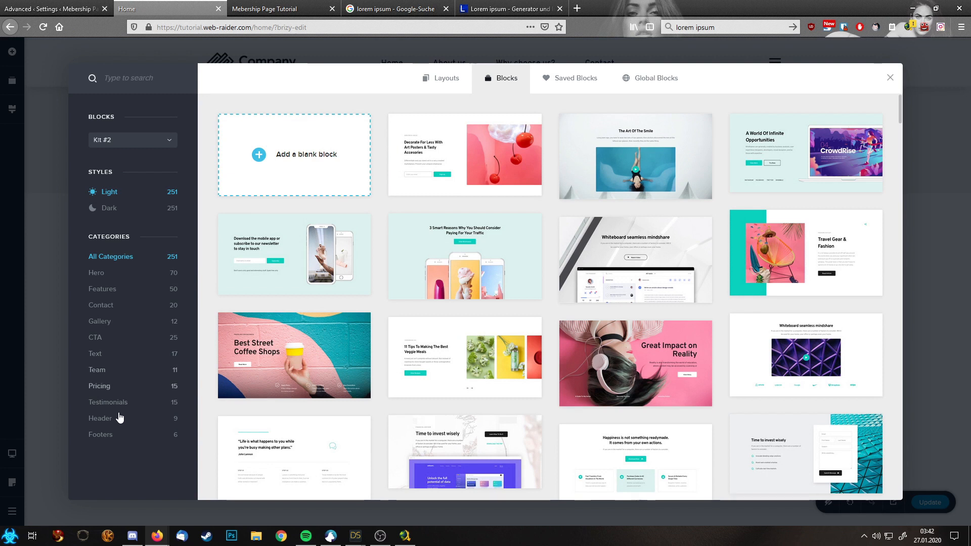
click(101, 436)
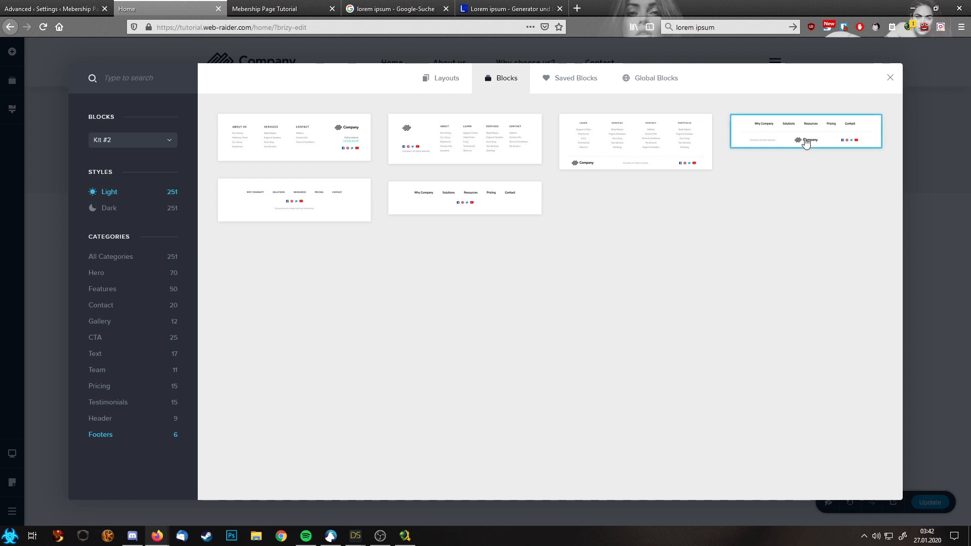
click(797, 154)
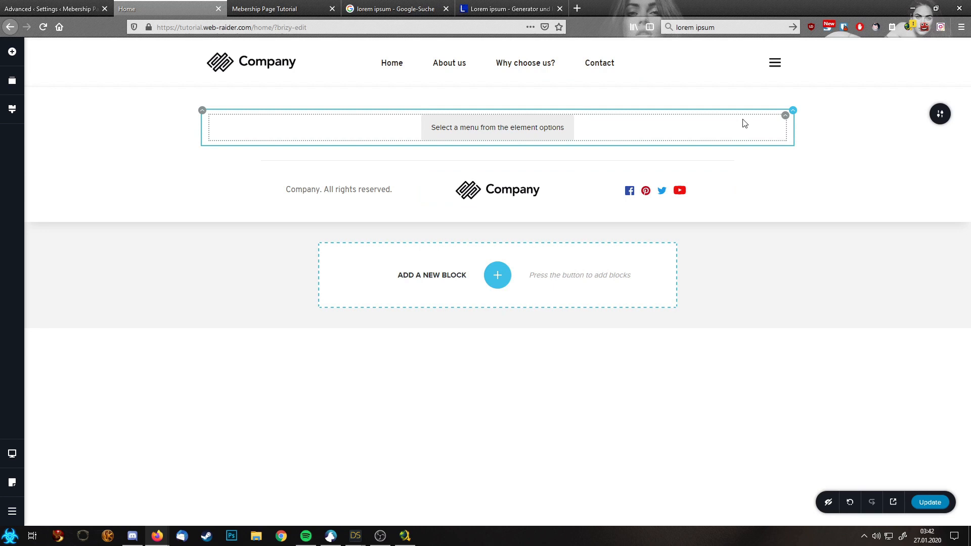
click(783, 119)
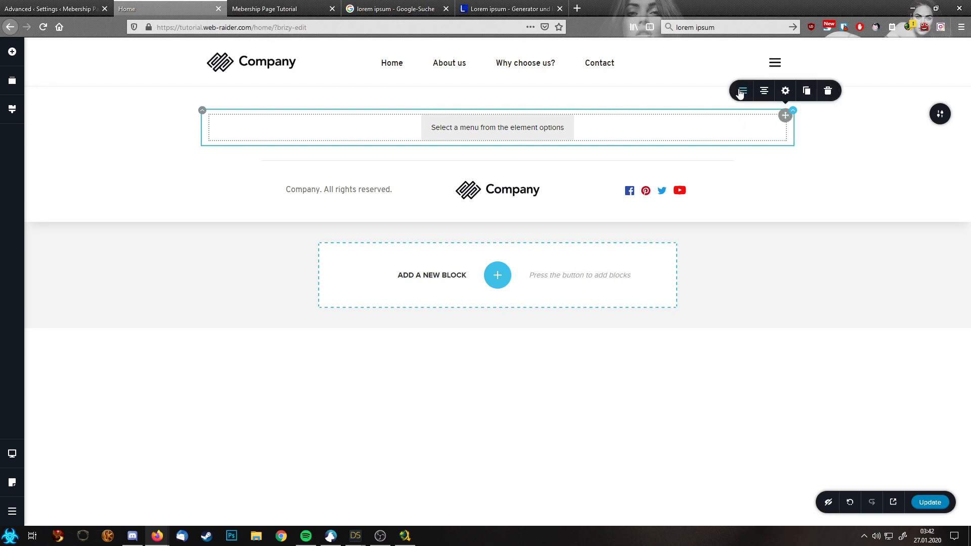
click(742, 91)
click(766, 126)
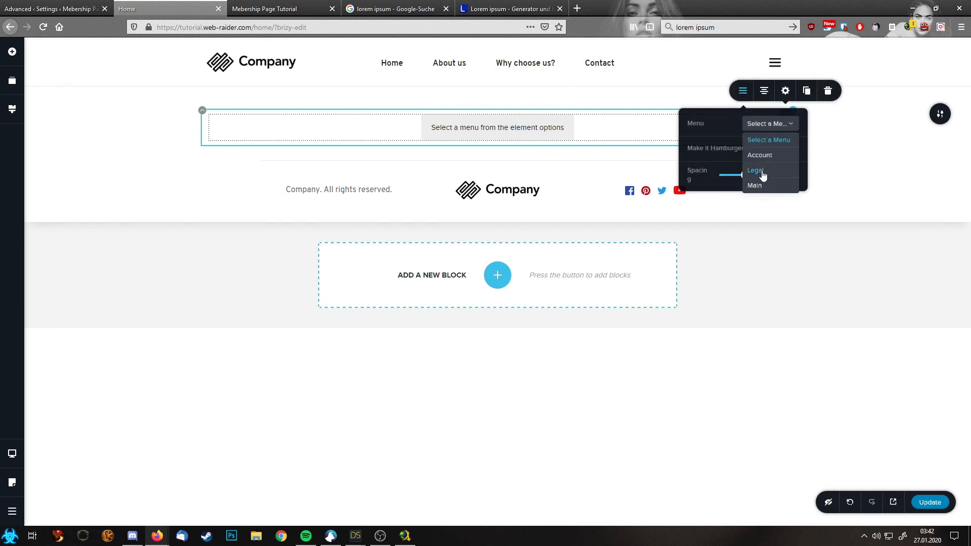
click(756, 170)
click(842, 203)
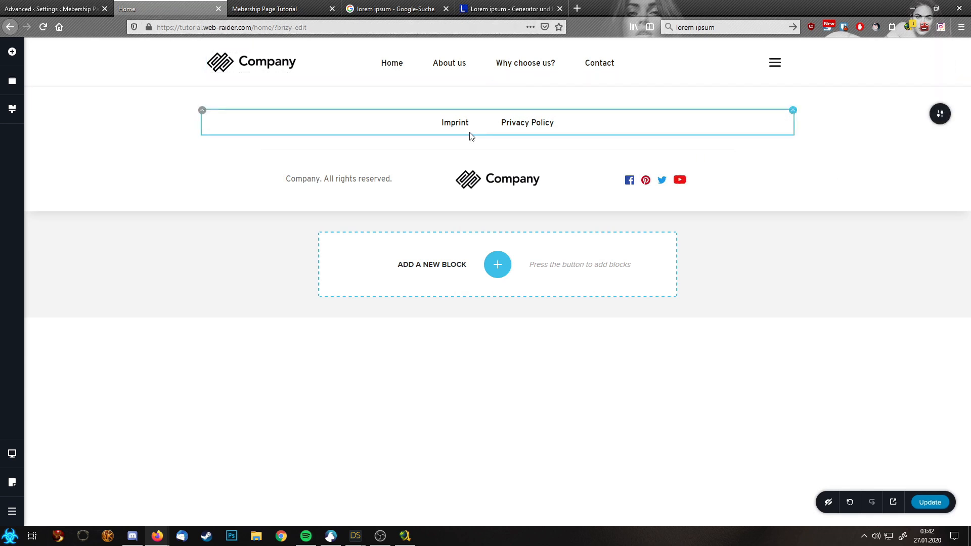
Step: Make both the header block and the footer block global
mouse_move(942, 63)
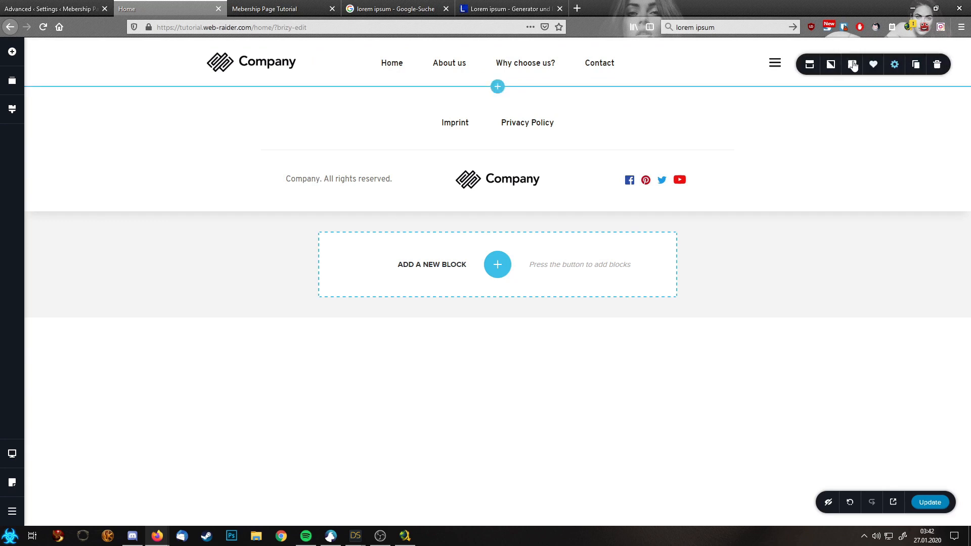
click(810, 64)
click(849, 123)
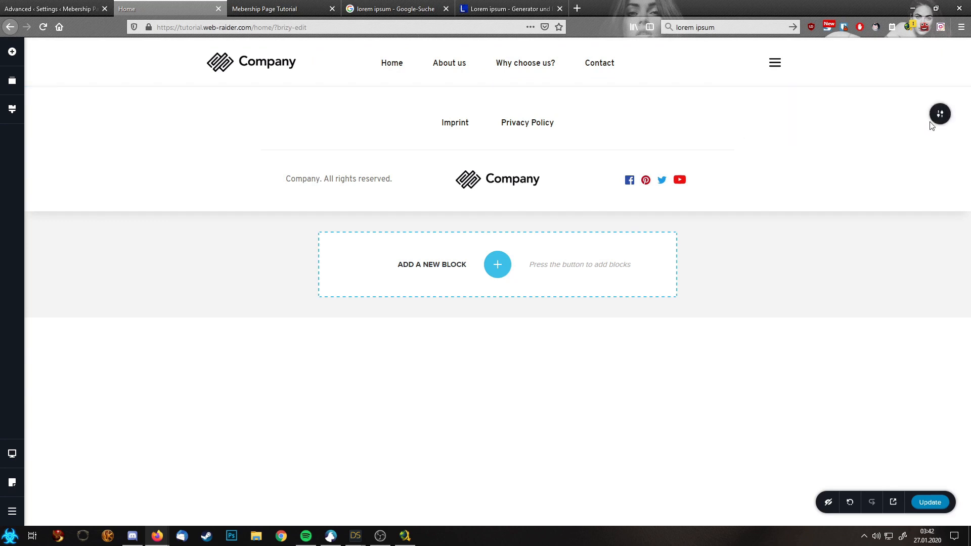
mouse_move(940, 116)
click(809, 114)
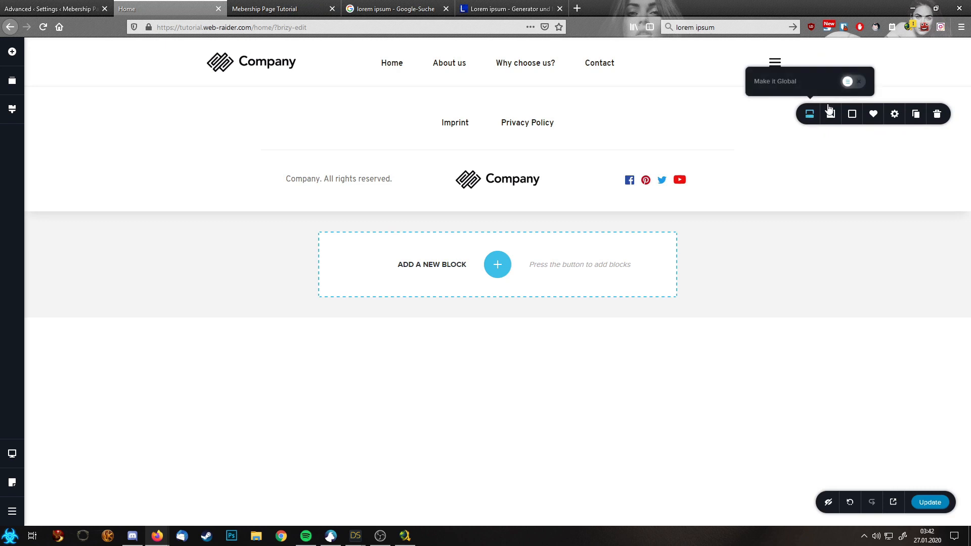
click(849, 82)
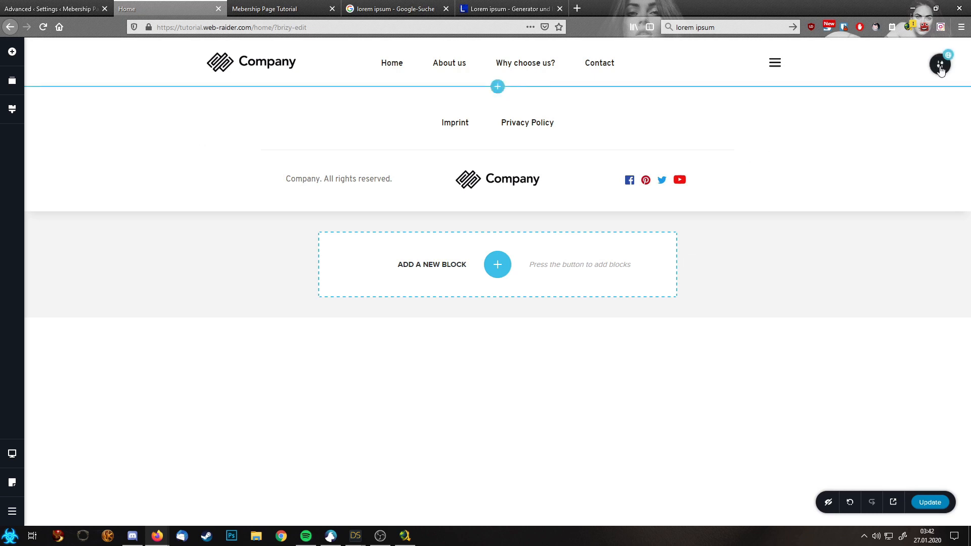
Step: Set the header block's background overlay to the solid dark color #1C1C1C
mouse_move(939, 63)
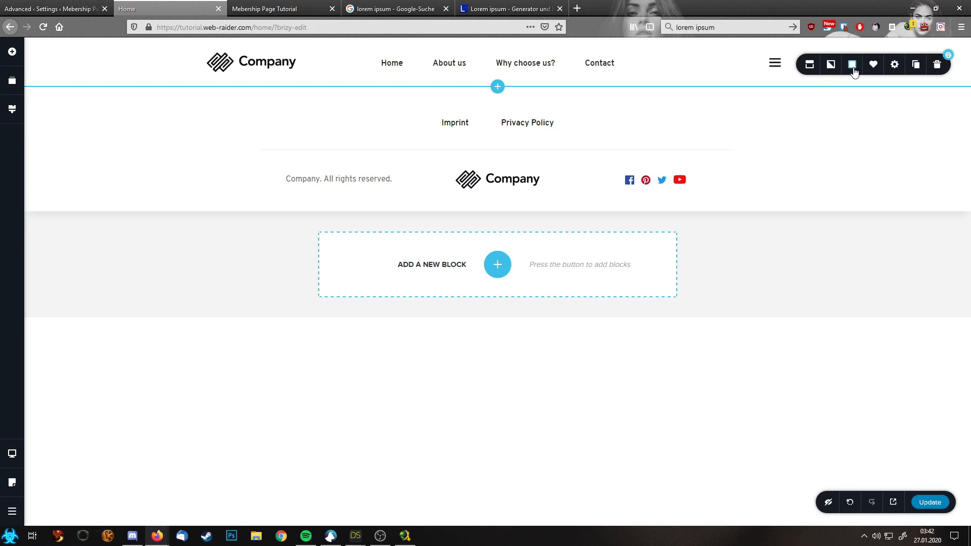
click(852, 68)
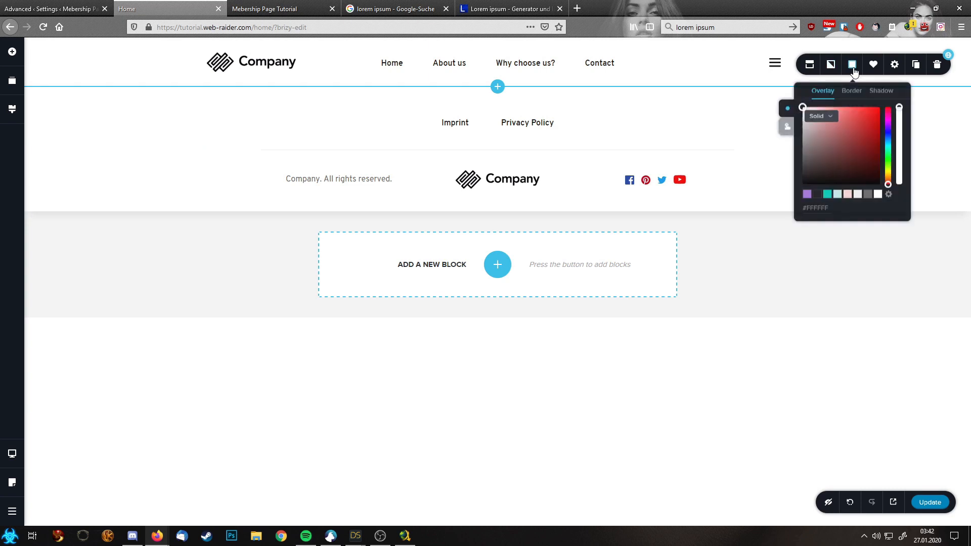
click(818, 195)
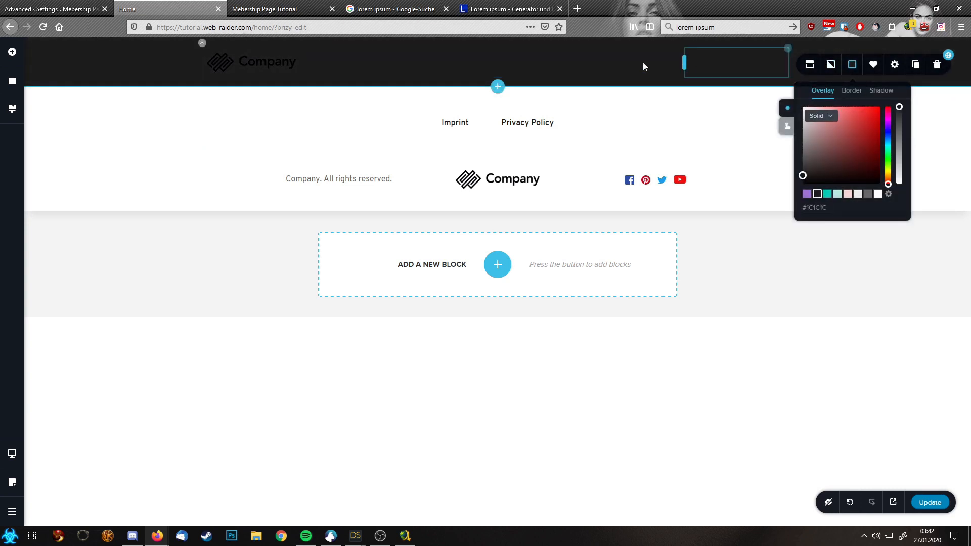
Step: Color the header's Main menu links and its hamburger icon white (#FFFFFF)
click(600, 64)
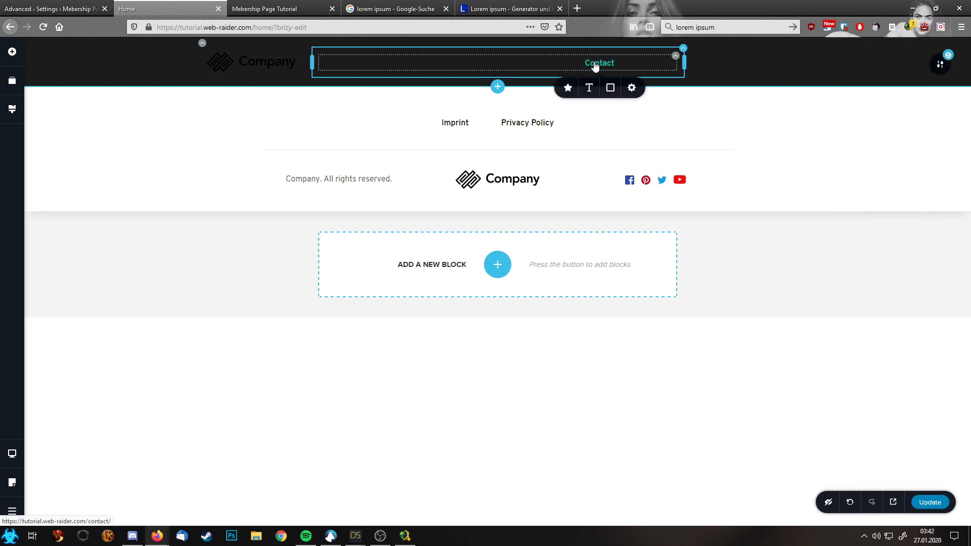
click(610, 89)
click(636, 200)
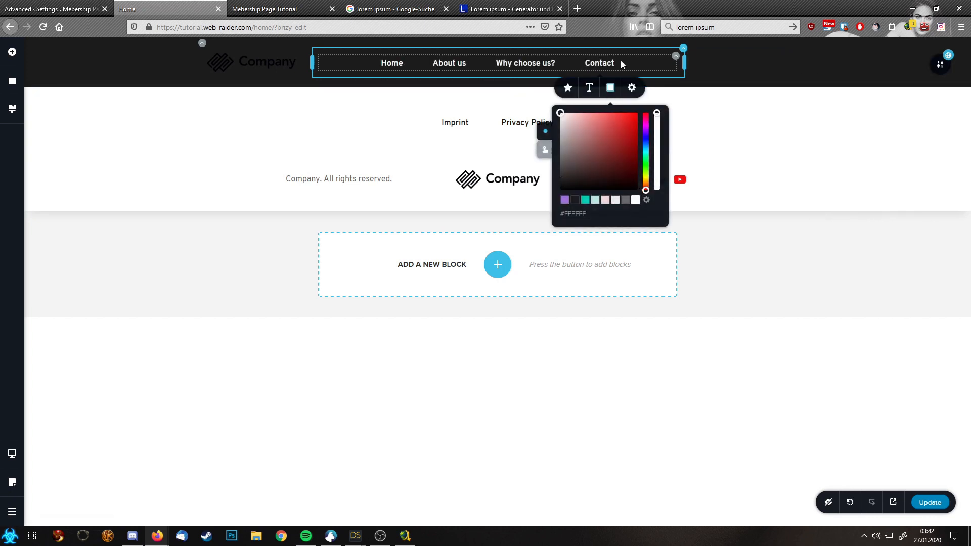
click(459, 68)
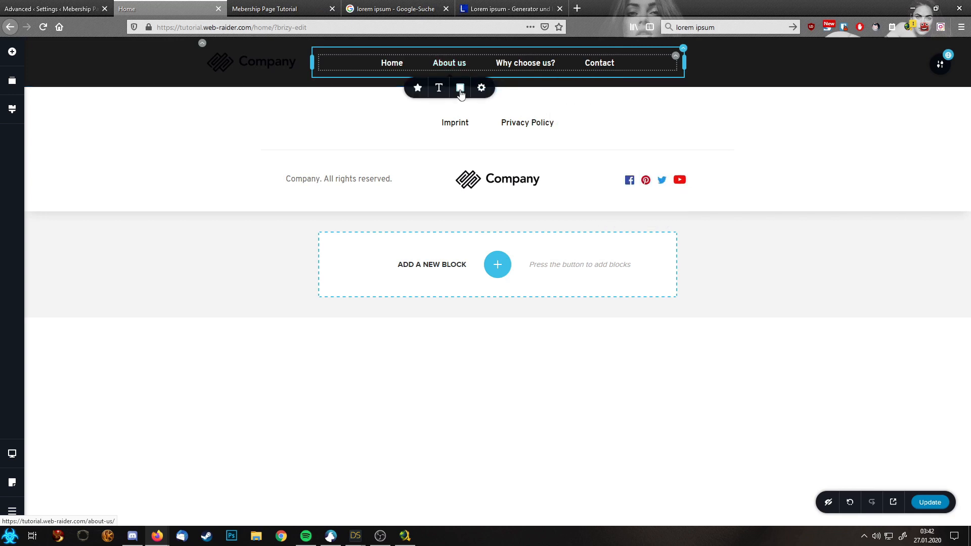
click(771, 66)
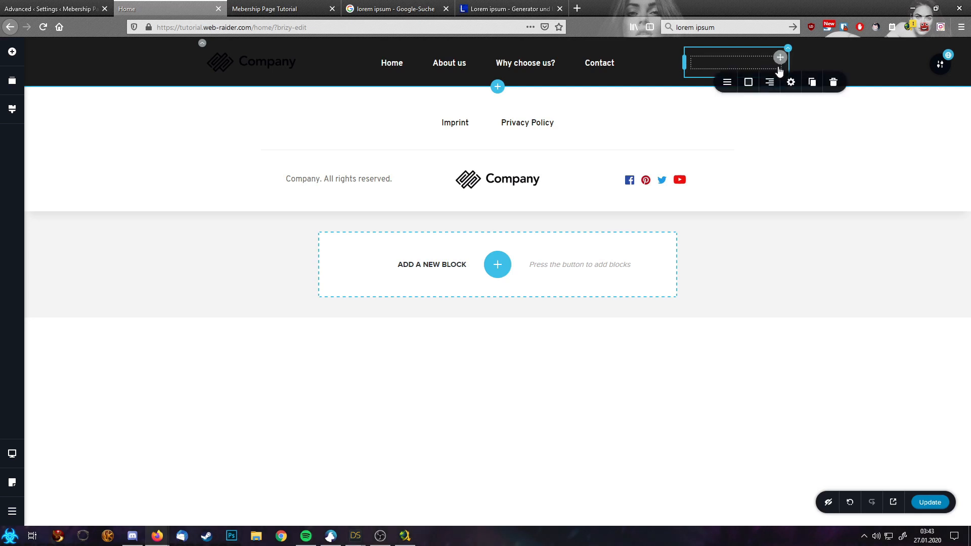
click(748, 82)
click(774, 195)
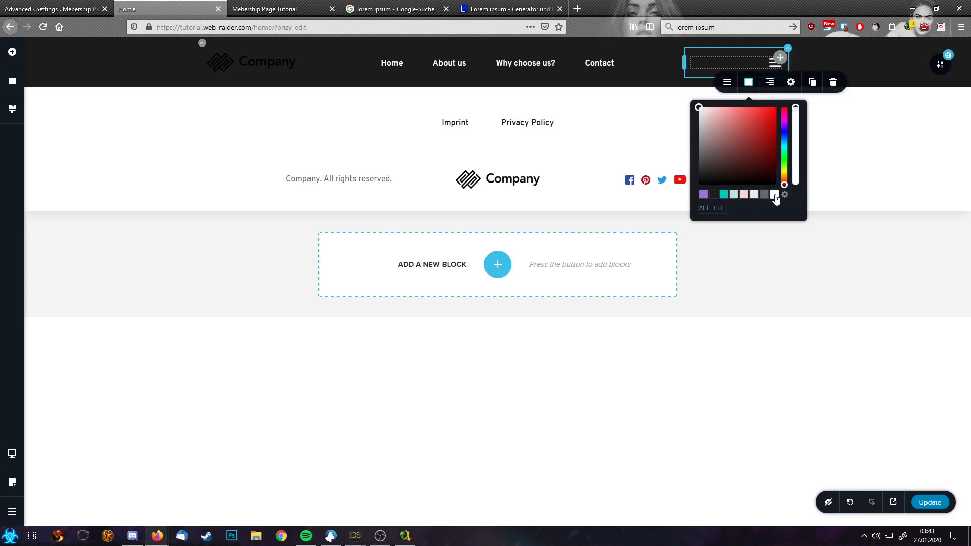
click(255, 63)
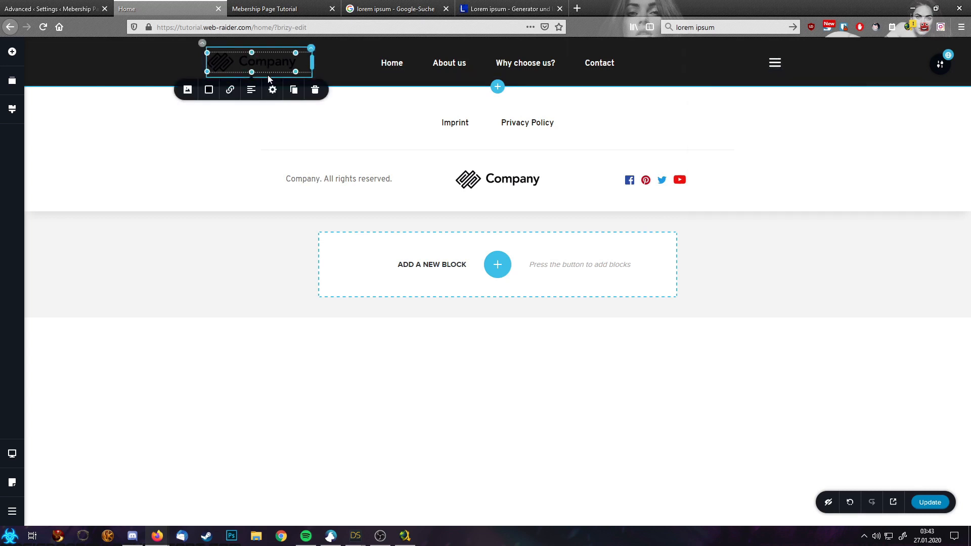
click(810, 188)
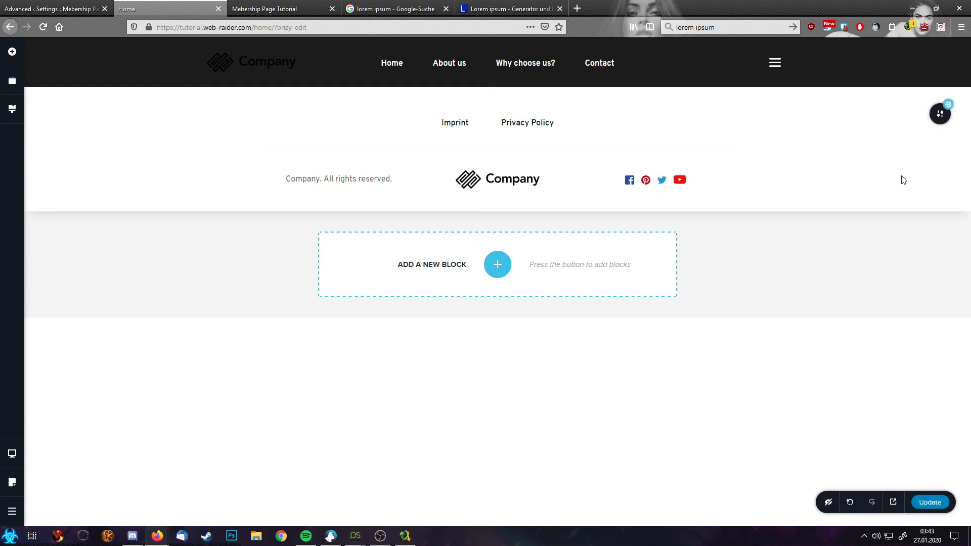
Step: Set the footer block's solid overlay to #1C1C1C and color its Legal menu links white
mouse_move(940, 118)
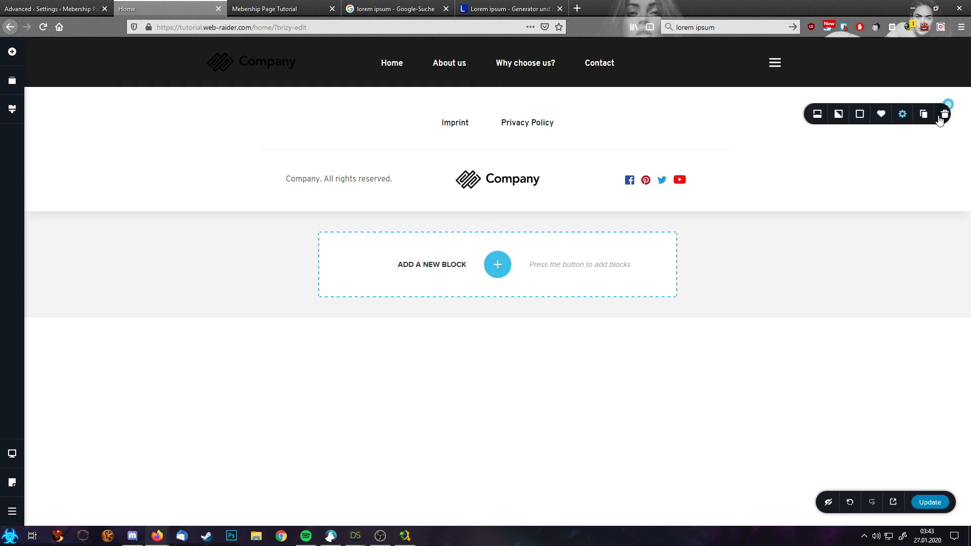
click(855, 117)
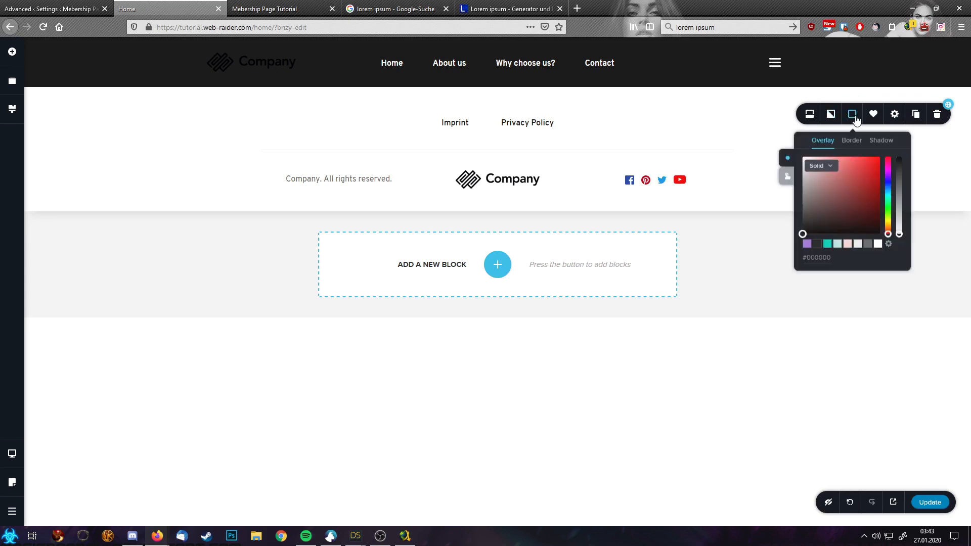
click(818, 244)
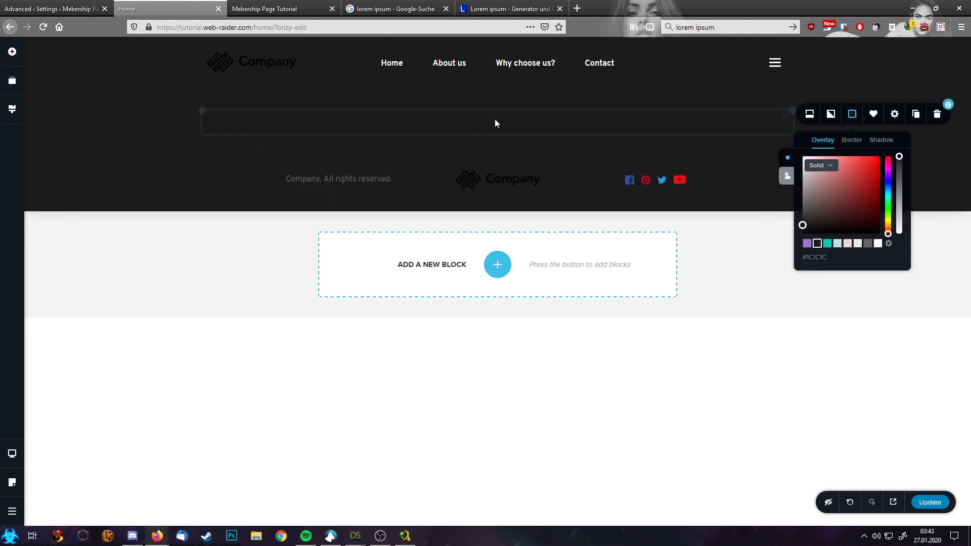
click(507, 127)
click(538, 101)
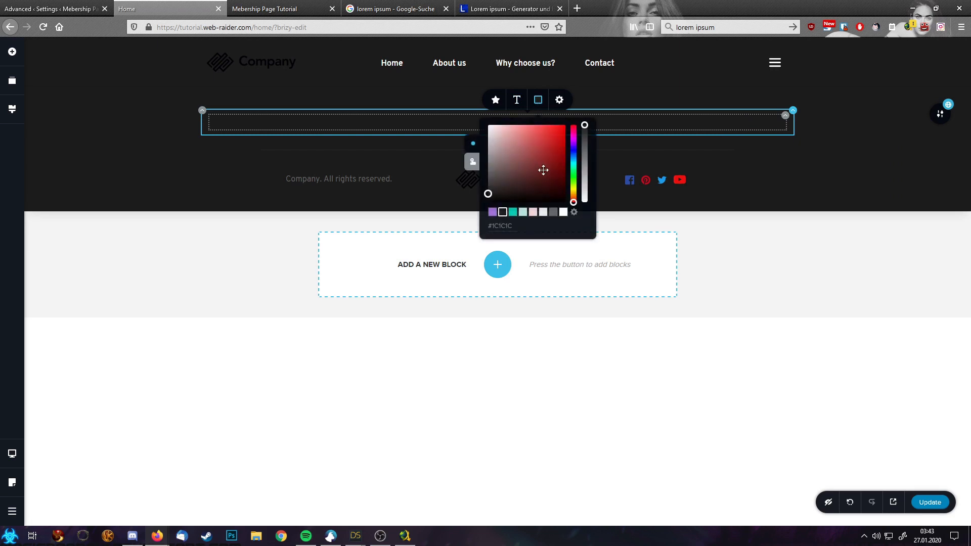
click(564, 214)
click(681, 117)
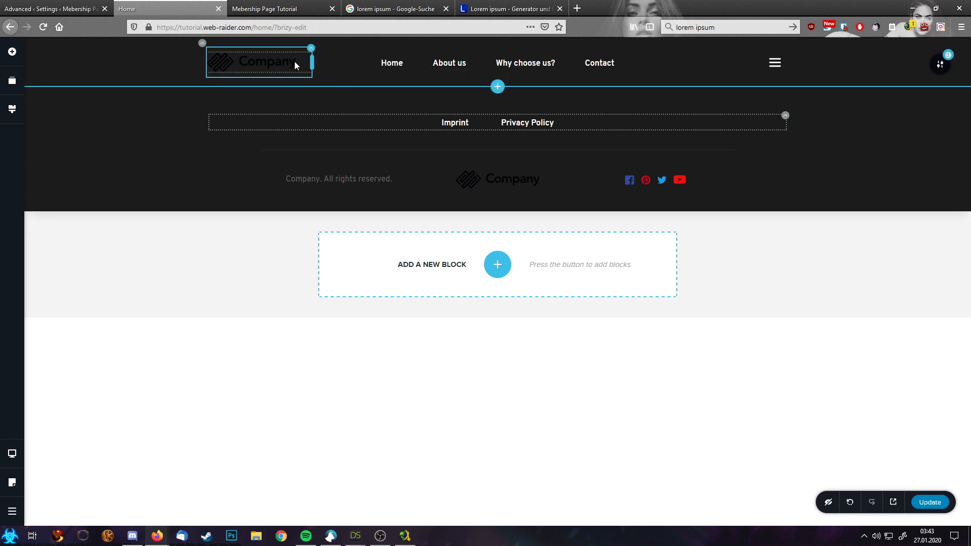
Step: Insert a blank block between the header and the footer on the Home page
click(498, 88)
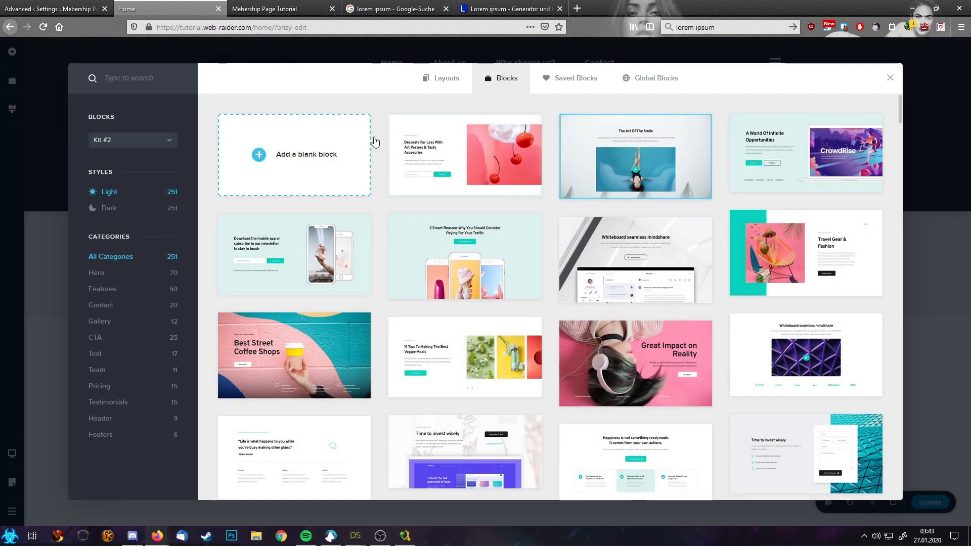
click(249, 138)
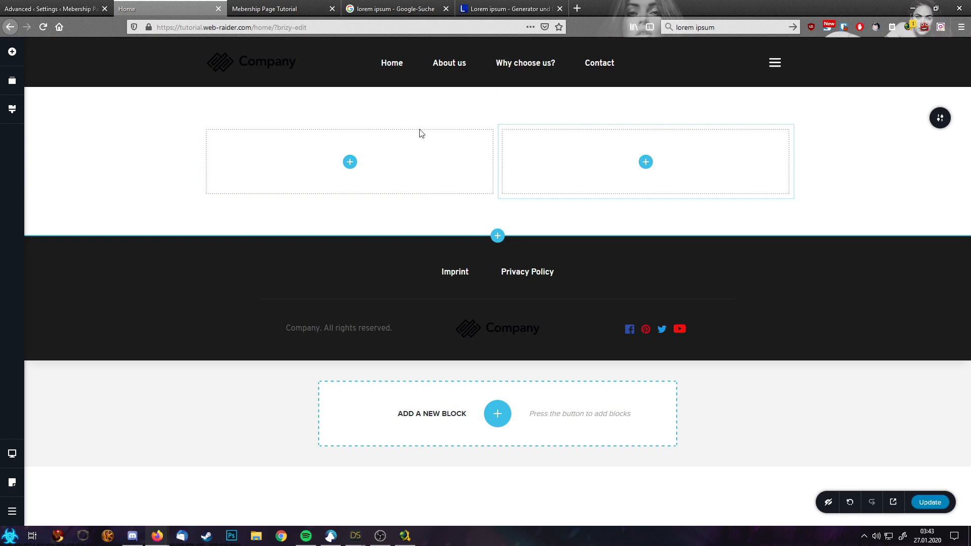
Step: Switch to the site's WordPress admin, open Instant Images in the media section and search its photos for "city"
click(284, 9)
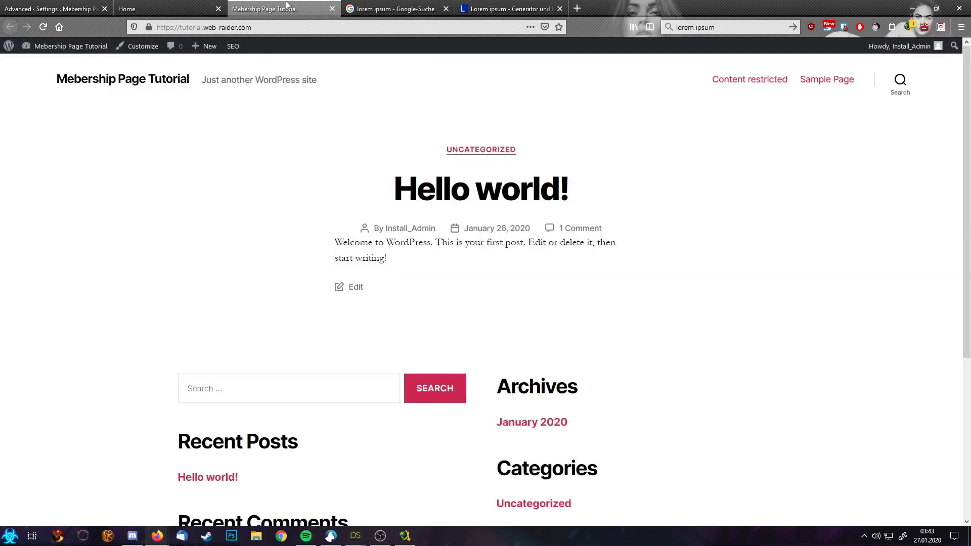
click(51, 60)
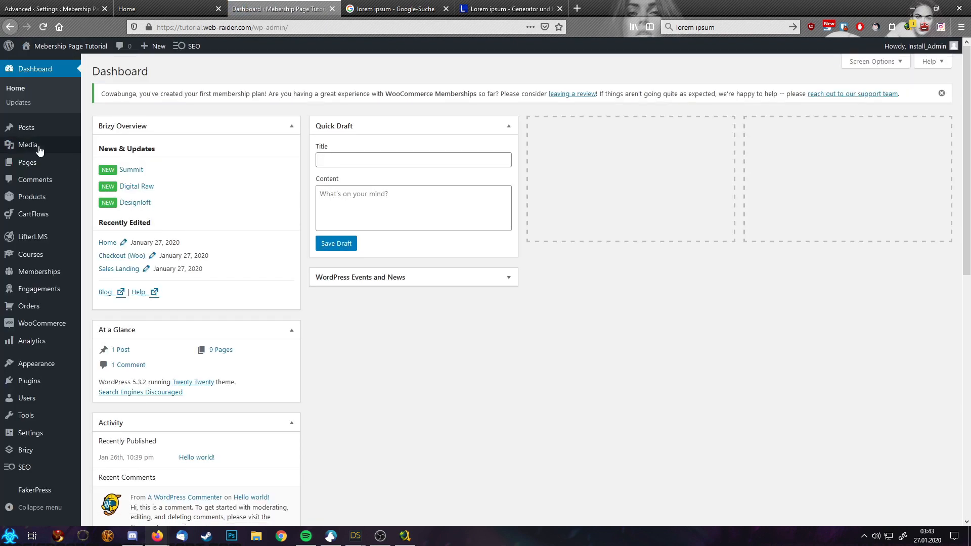
mouse_move(30, 146)
click(99, 177)
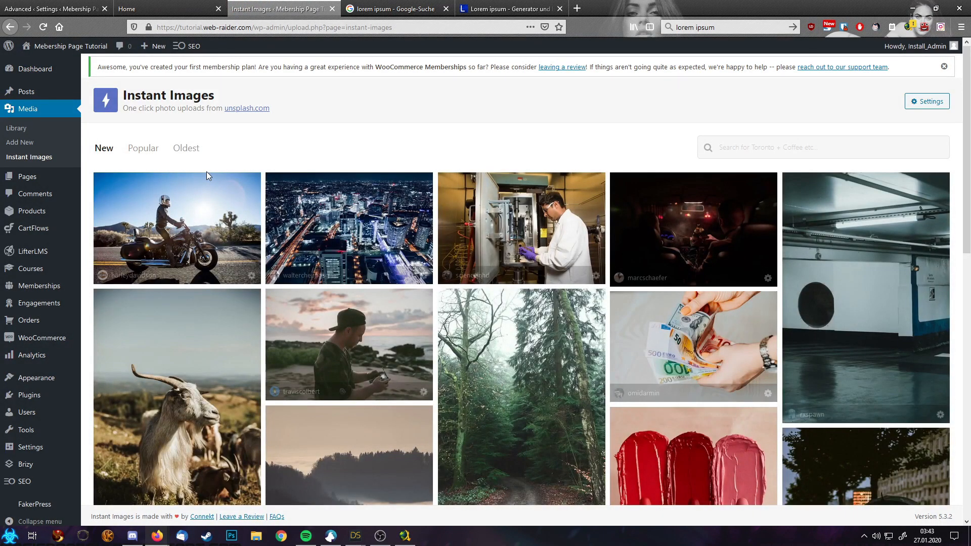
click(760, 148)
text(city)
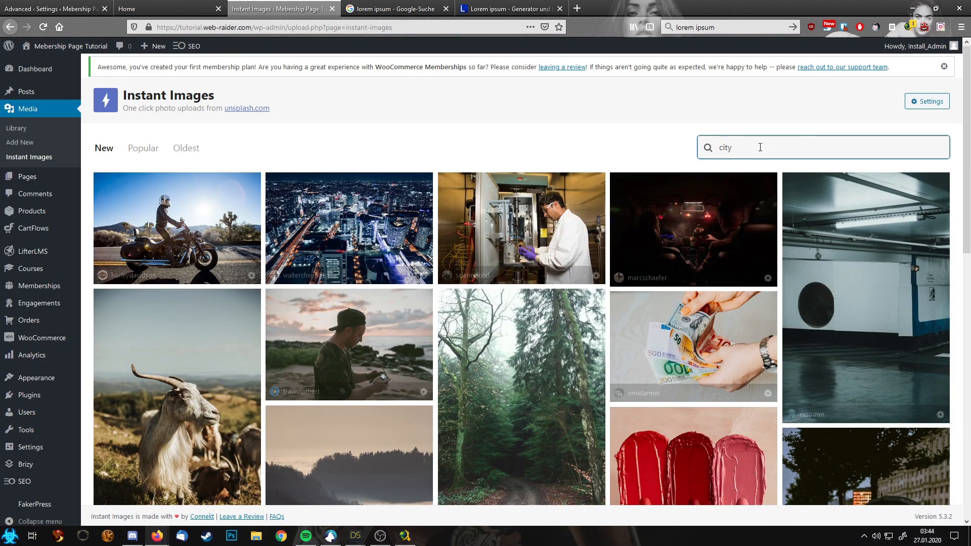
key(Return)
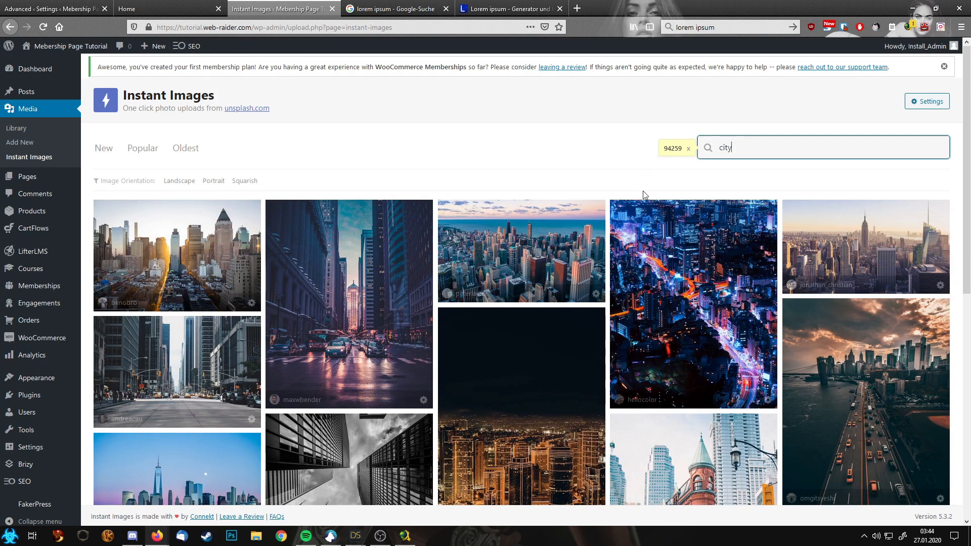
Step: Download the dusk city street photo and the teal night skyline photo from the city image results
scroll(362, 316, down, 4)
scroll(360, 299, up, 3)
click(360, 298)
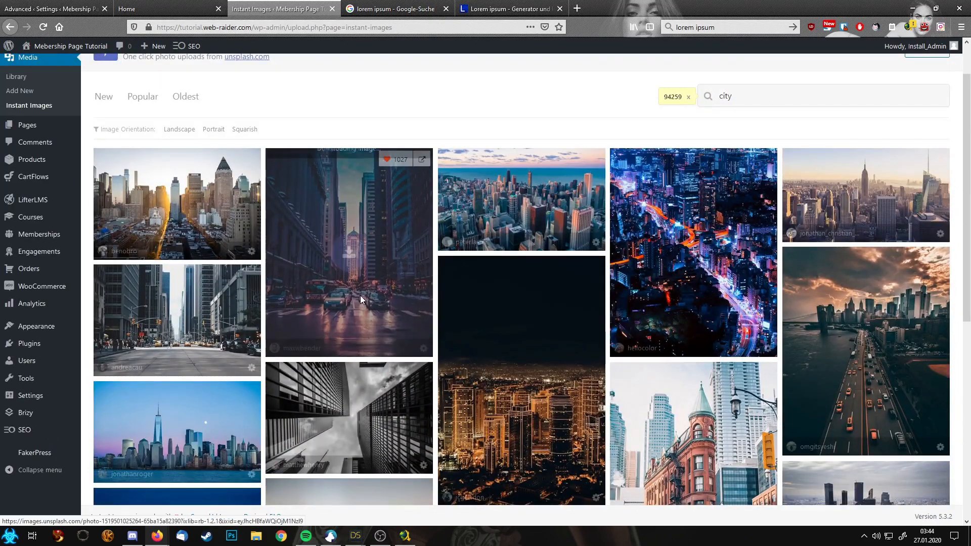
scroll(354, 299, down, 5)
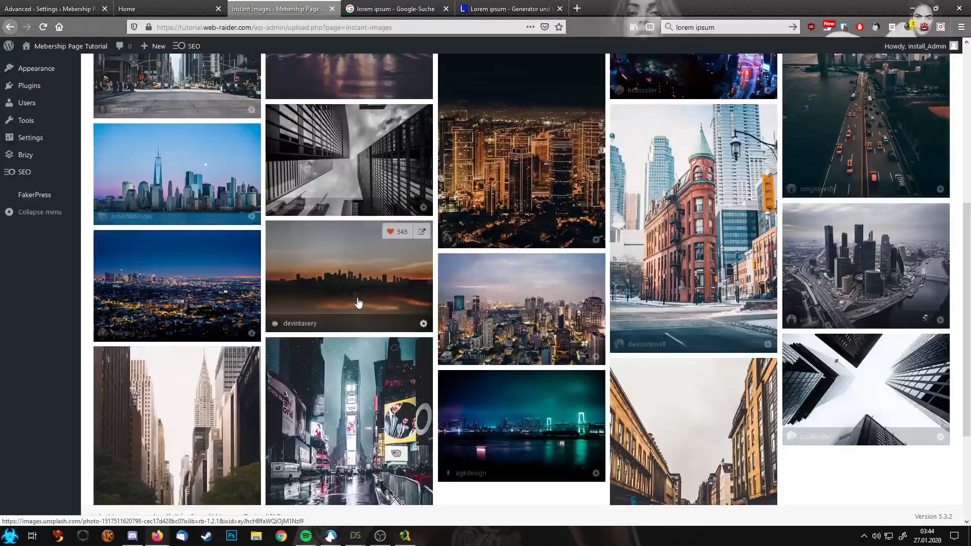
scroll(504, 334, down, 2)
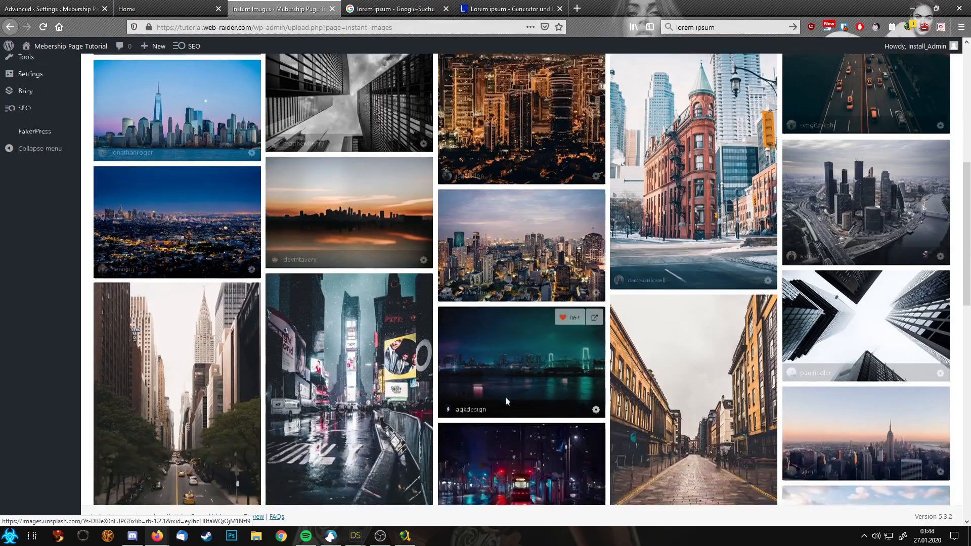
click(504, 333)
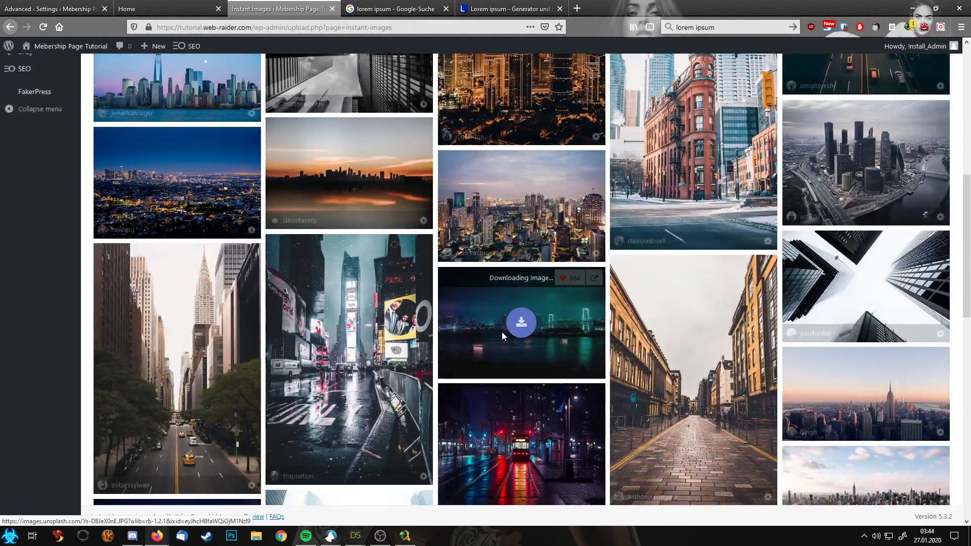
scroll(503, 335, down, 5)
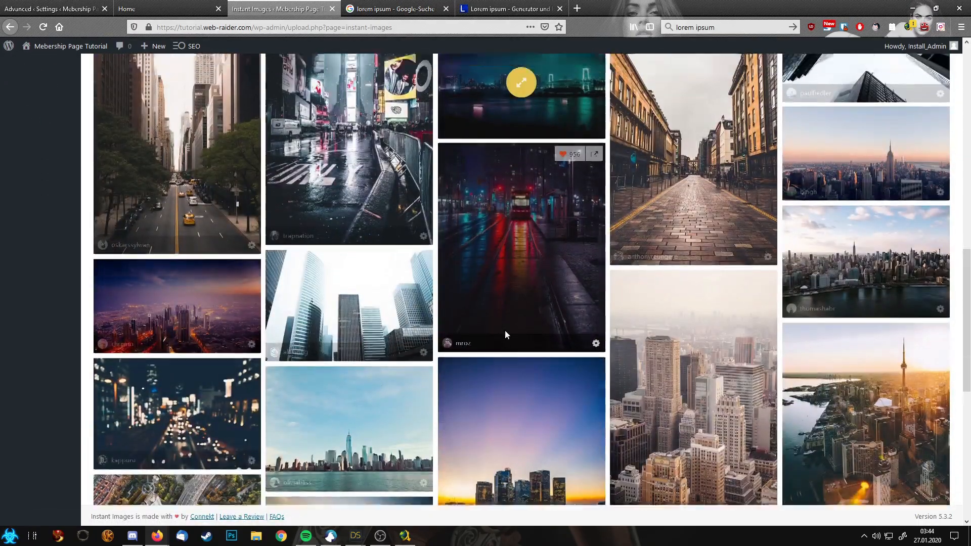
scroll(505, 329, up, 10)
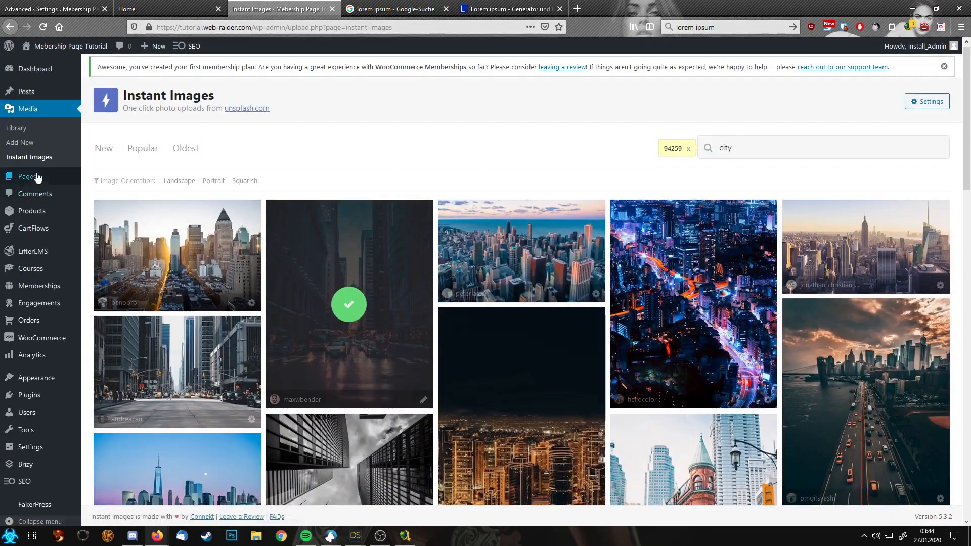
Step: Crop the city street photo in the media library to a full-width selection of about 960 × 606 and save it
click(20, 129)
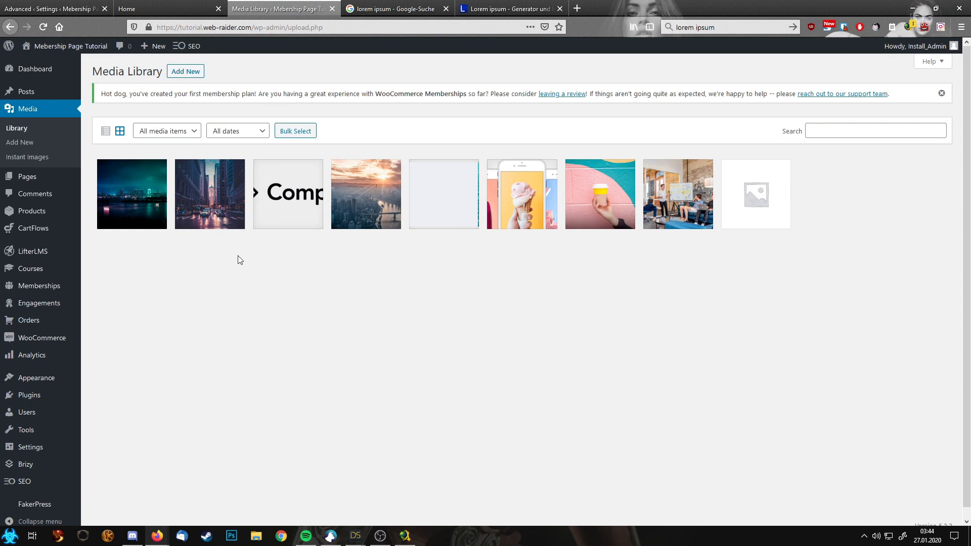
click(215, 206)
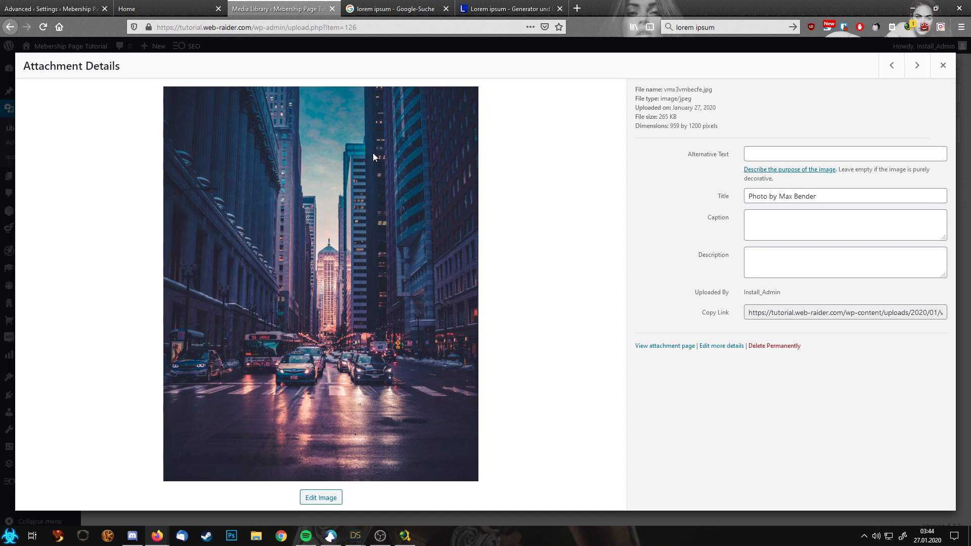
click(307, 503)
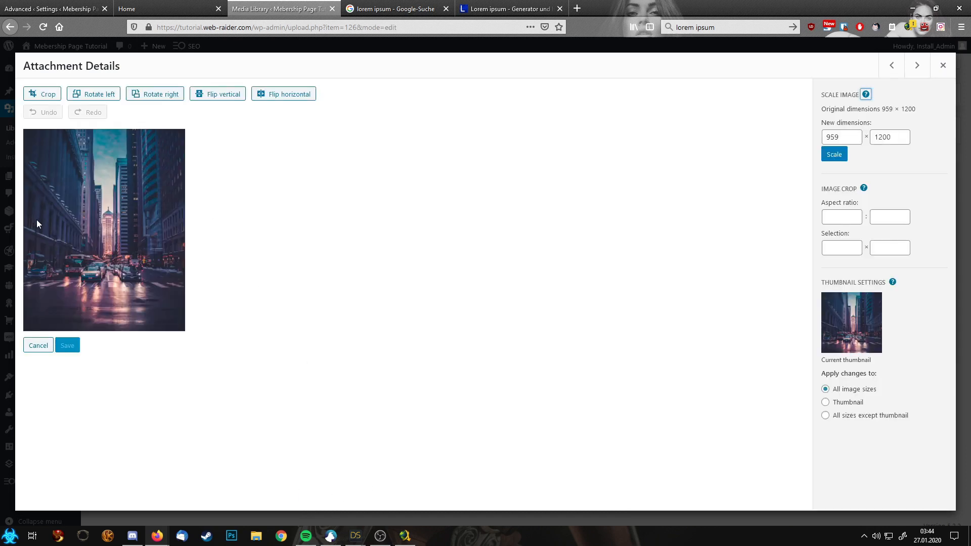
drag(28, 225, 212, 327)
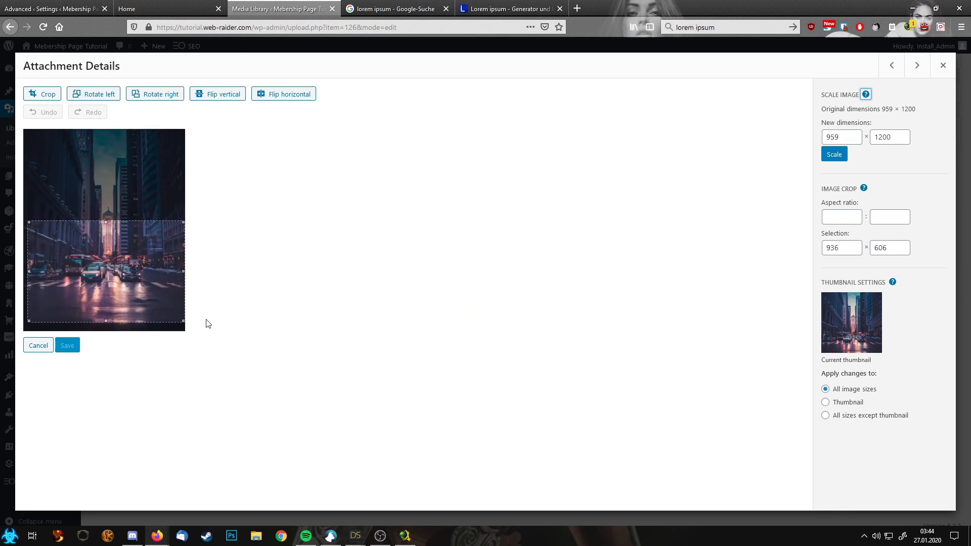
drag(32, 272, 15, 276)
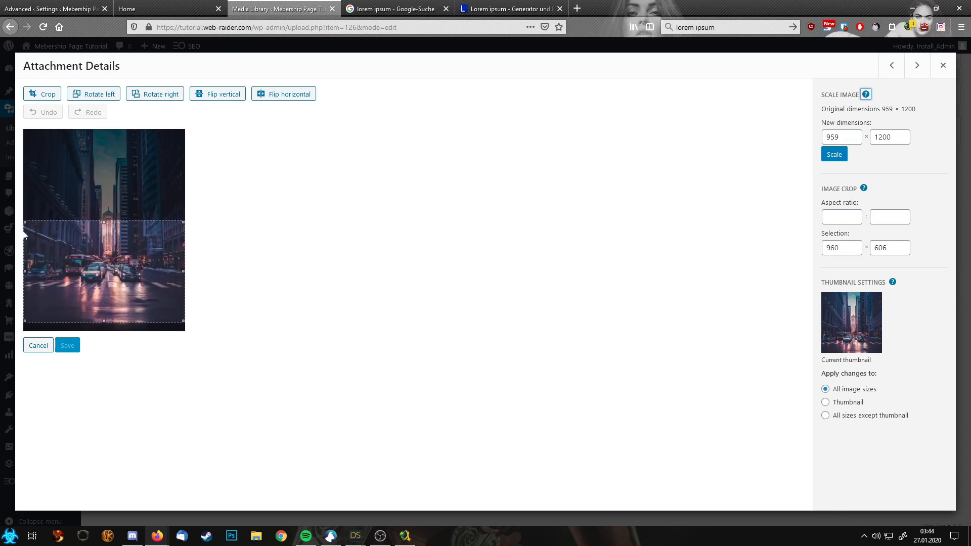
drag(105, 253, 106, 244)
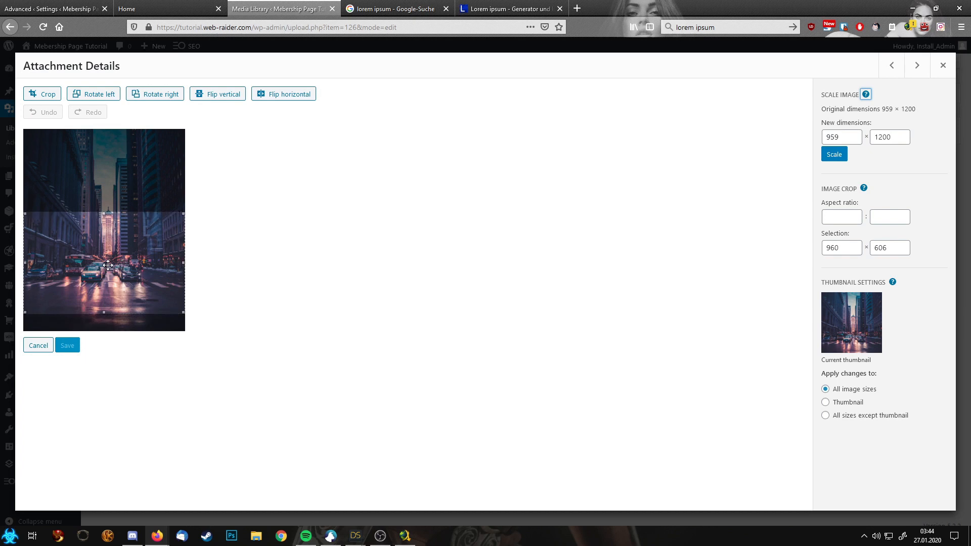
click(44, 96)
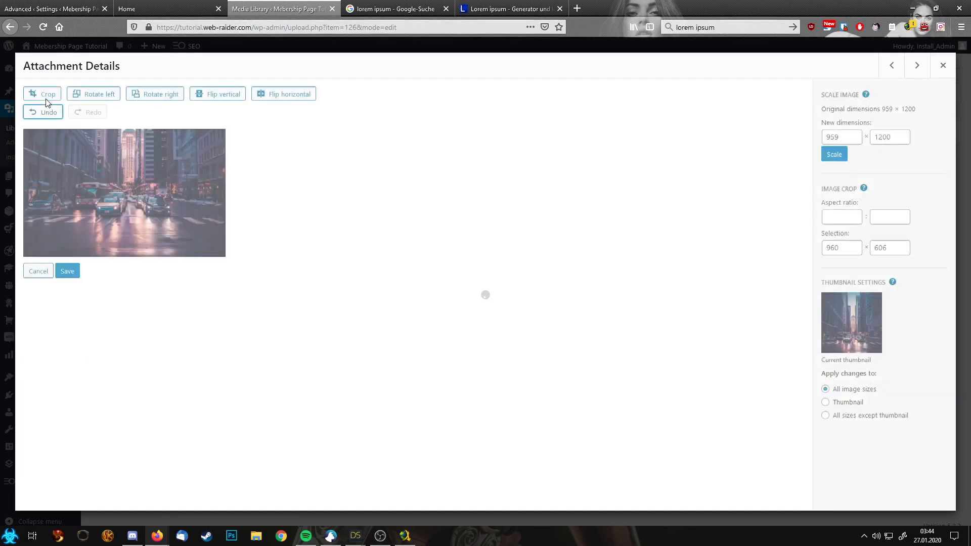
click(67, 271)
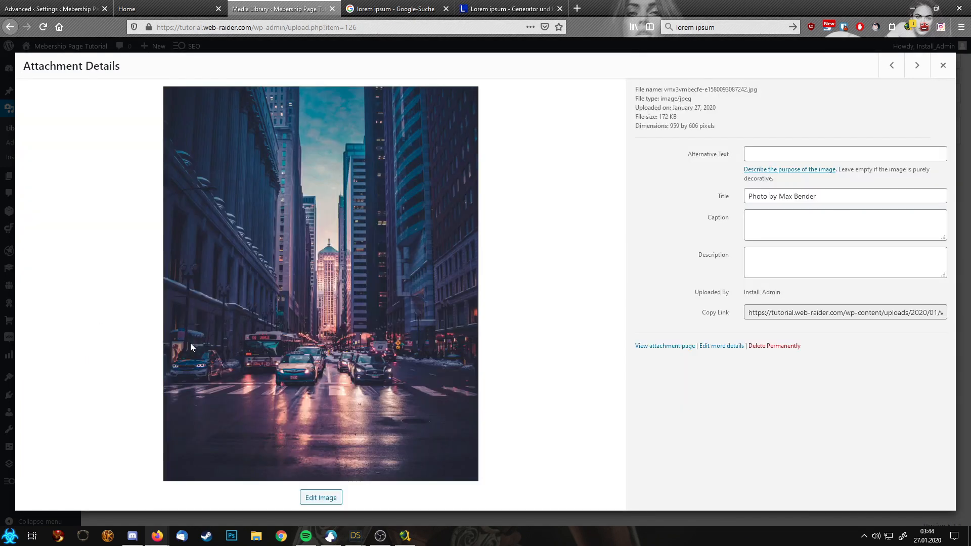
click(943, 65)
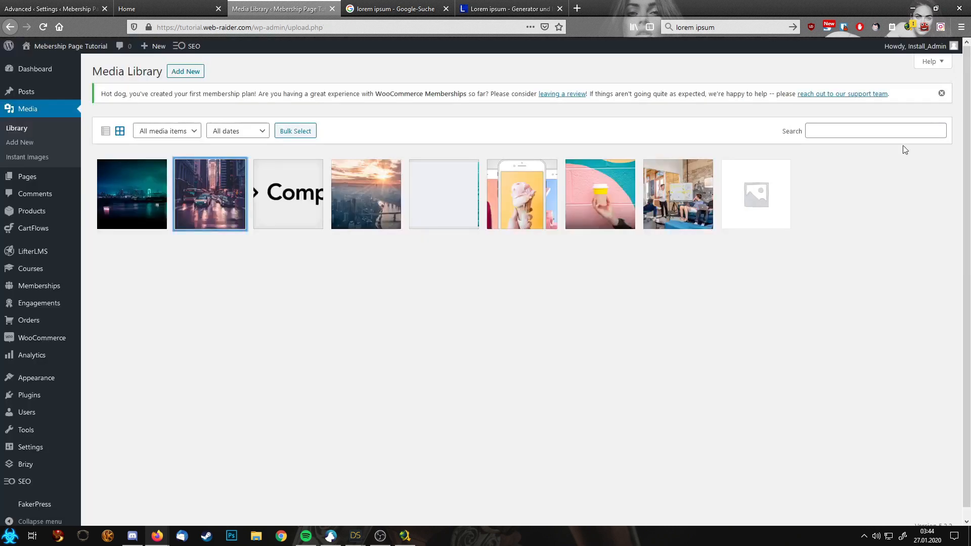
Step: Set the cropped city street photo as the background image of the two-column block on the Home page
click(157, 9)
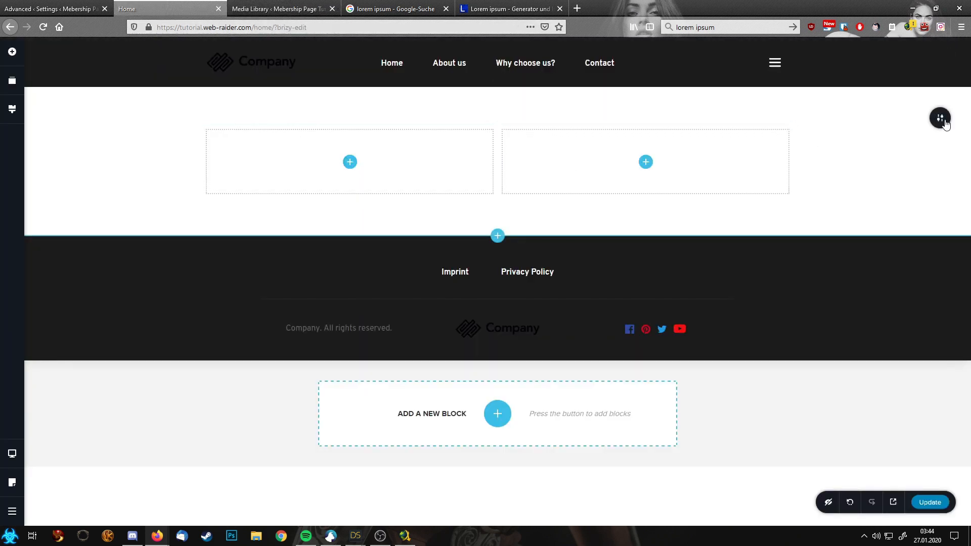
mouse_move(939, 116)
click(837, 121)
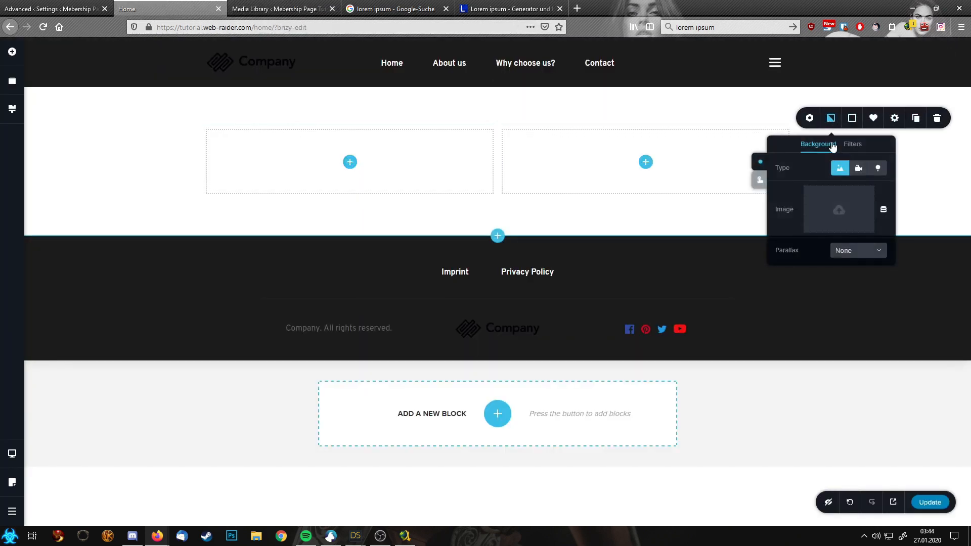
click(843, 210)
click(178, 177)
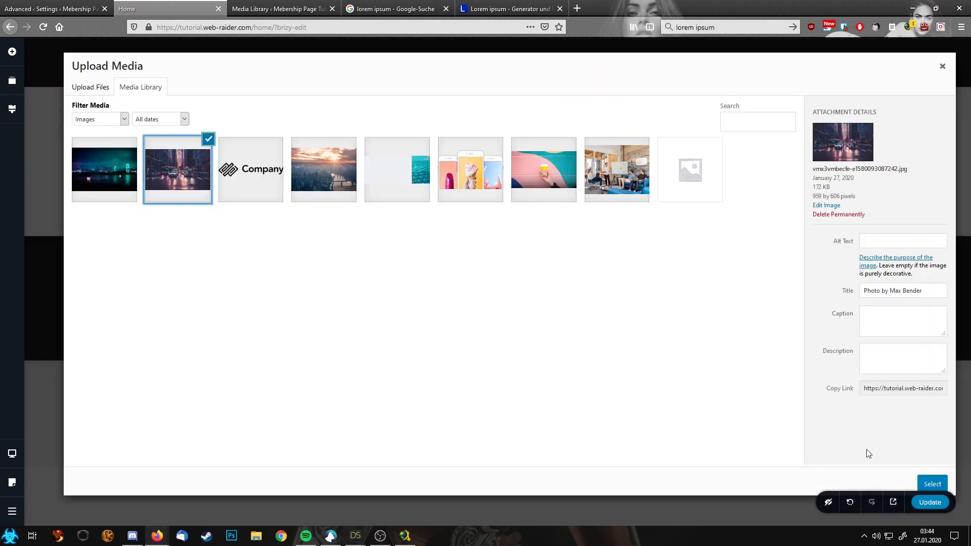
click(932, 484)
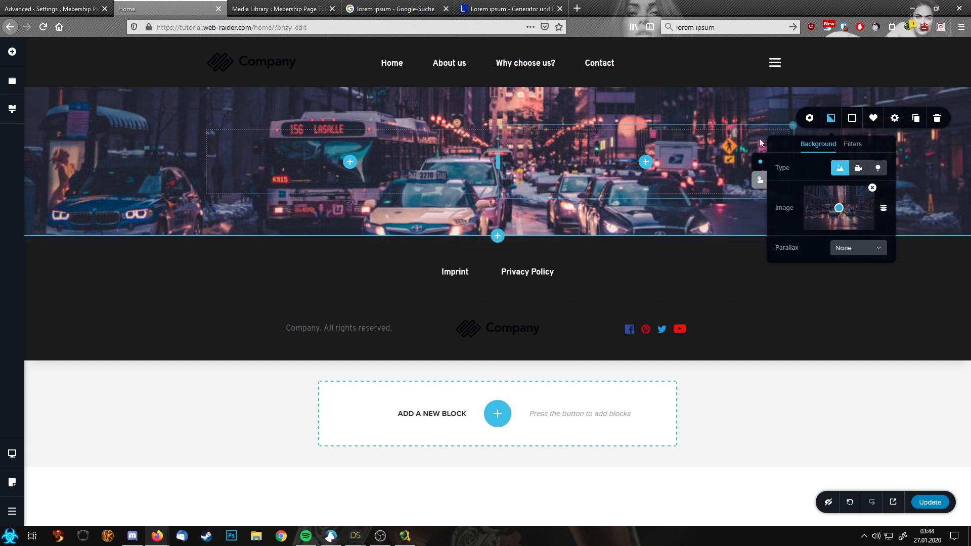
Step: Delete the empty two-column row from the block with the street photo background
click(787, 130)
click(793, 130)
click(857, 98)
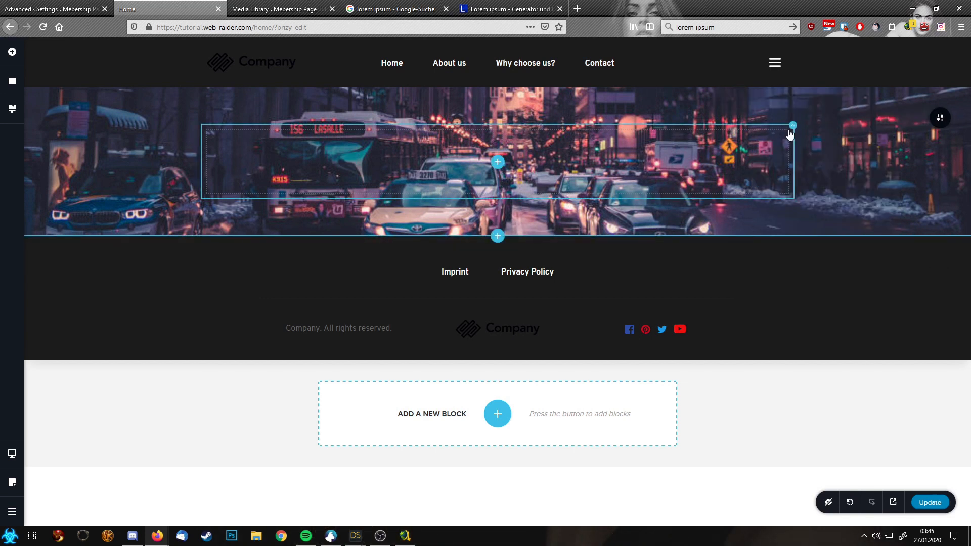
Step: Add a text element to the street photo block and replace its placeholder with "Your Course Page"
click(12, 52)
drag(61, 125, 495, 168)
click(476, 137)
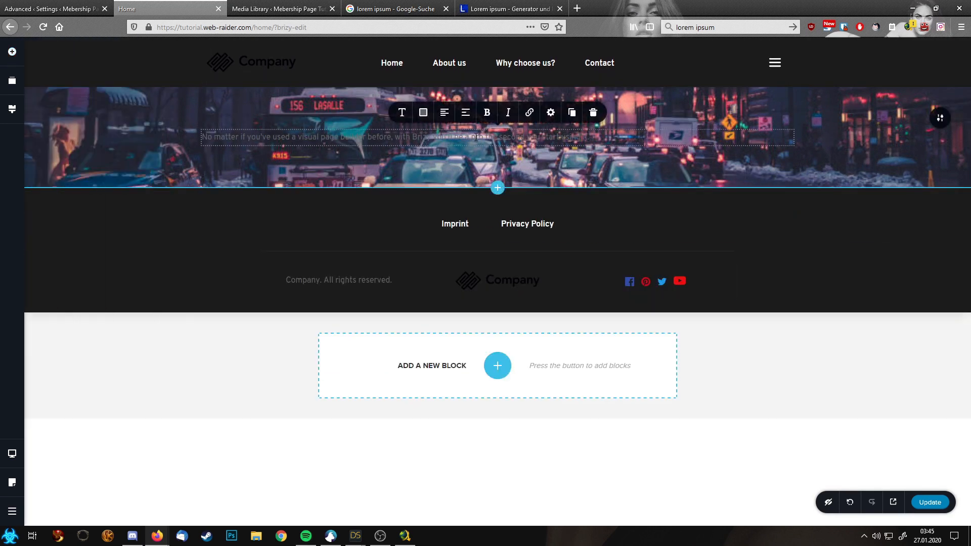
key(ctrl+a)
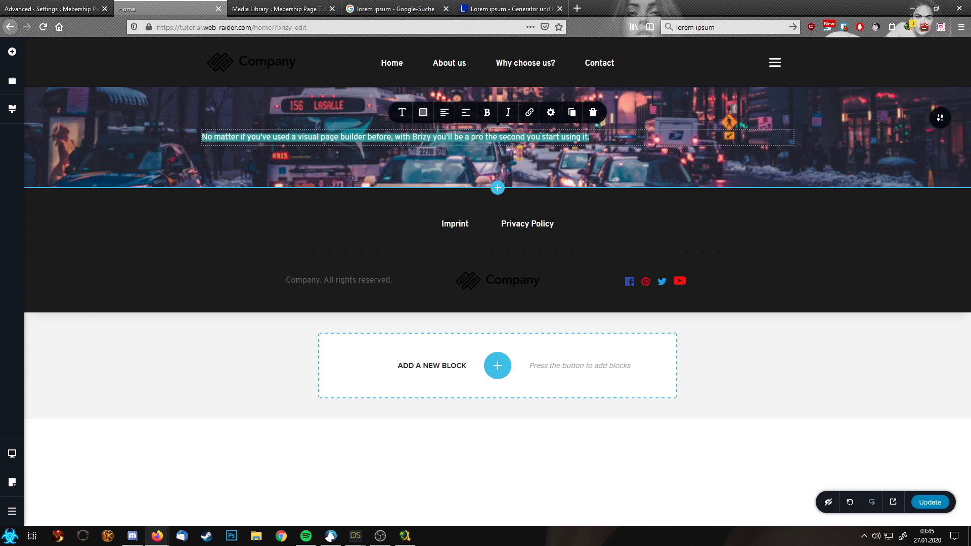
key(BackSpace)
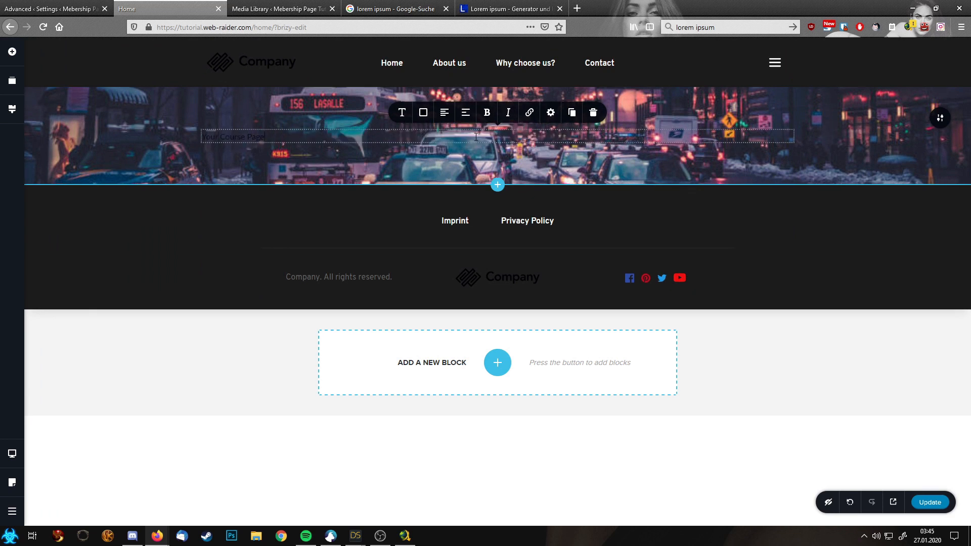
Step: Format the "Your Course Page" text with the Heading 1 typography and center it
key(ctrl+a)
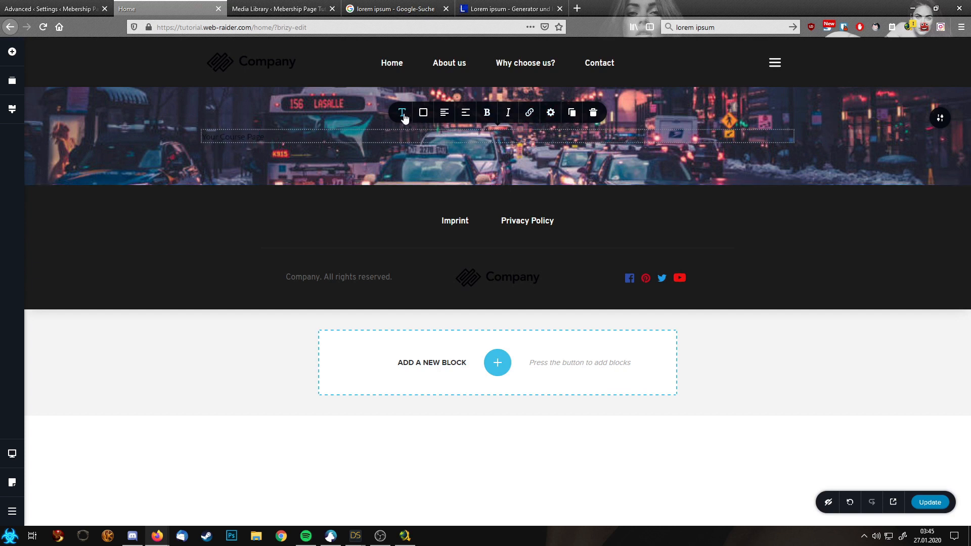
click(403, 112)
click(440, 161)
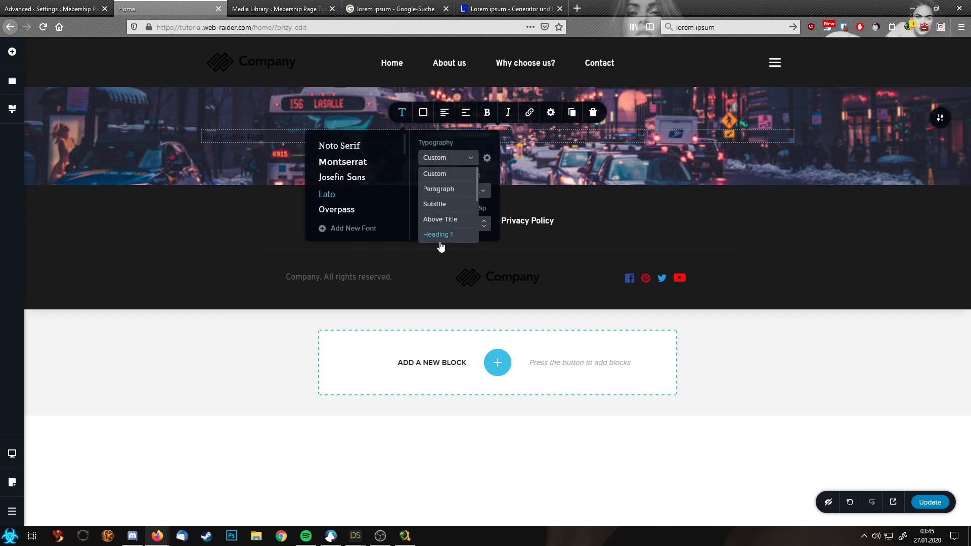
click(438, 240)
click(444, 113)
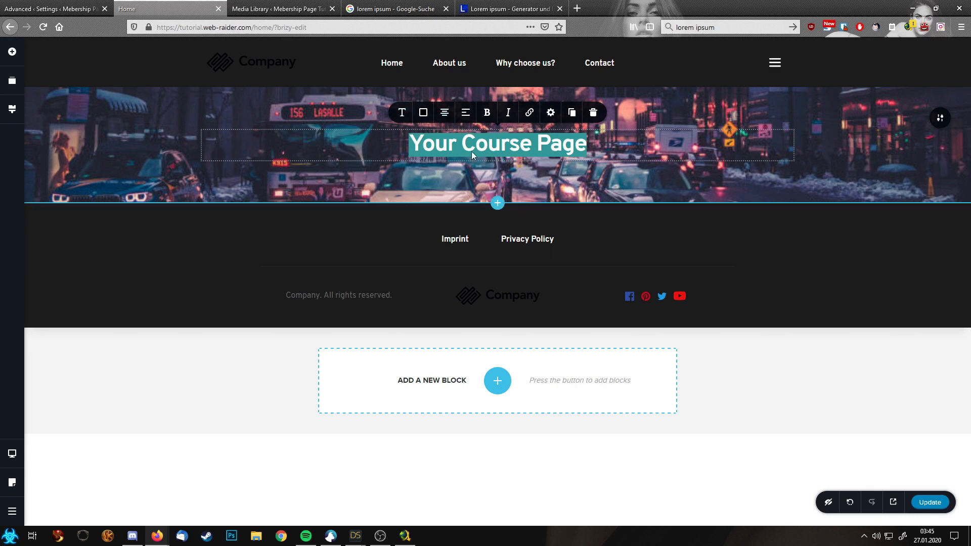
click(402, 114)
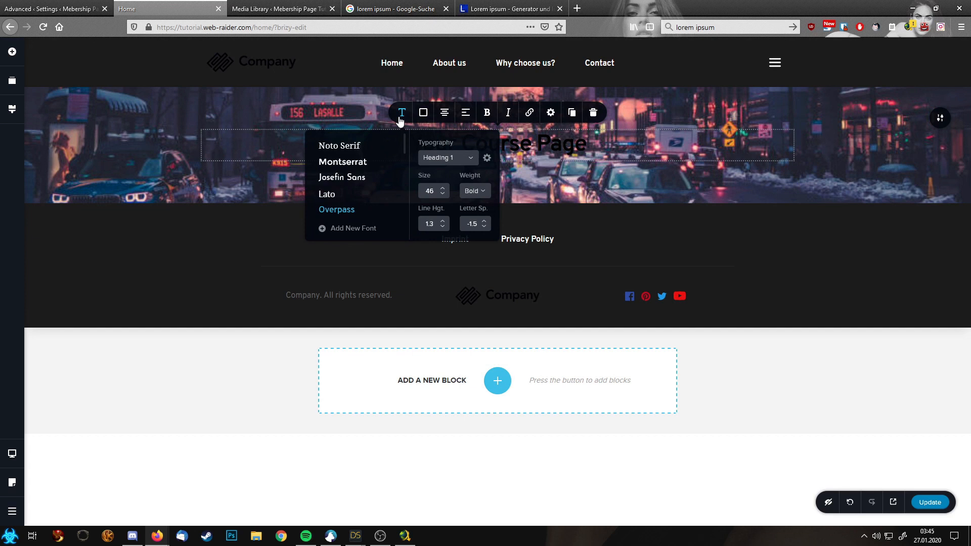
click(550, 145)
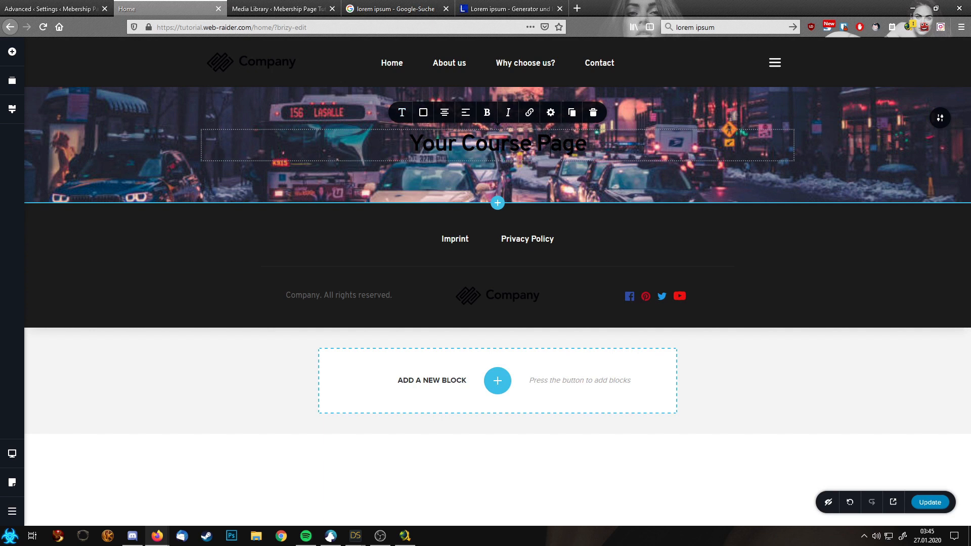
Step: Set the HTML tag of the "Your Course Page" title to H1
click(551, 112)
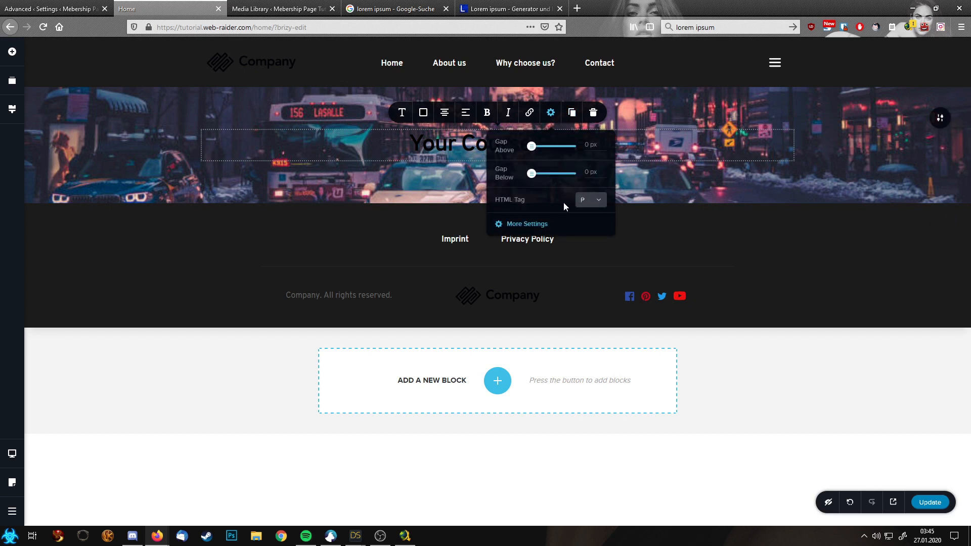
click(589, 200)
click(588, 238)
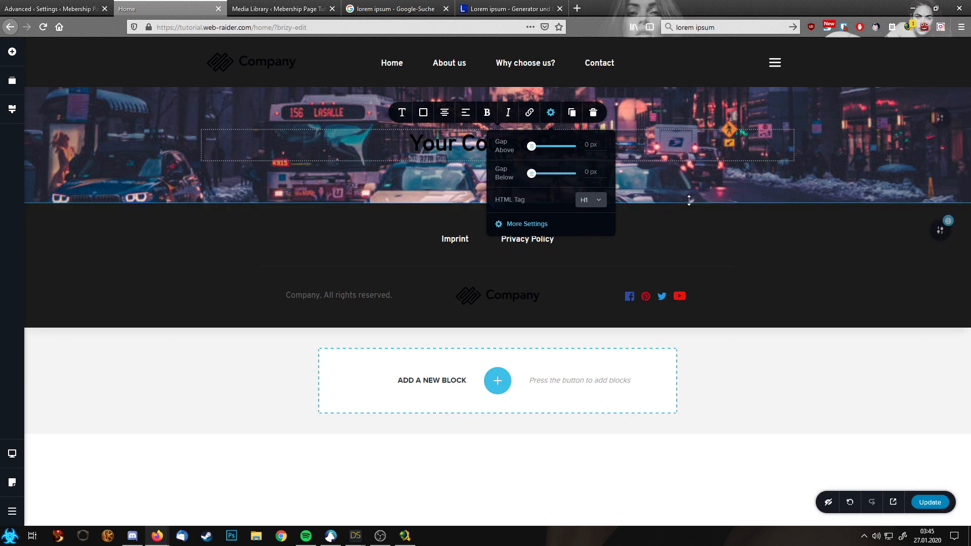
click(819, 182)
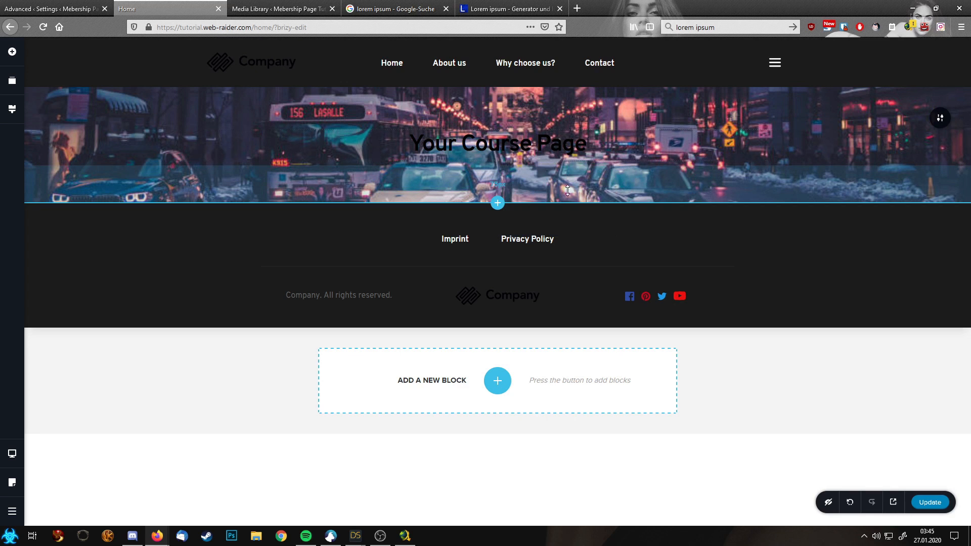
Step: Insert a blank two-column block between the title block and the footer
click(498, 202)
click(310, 148)
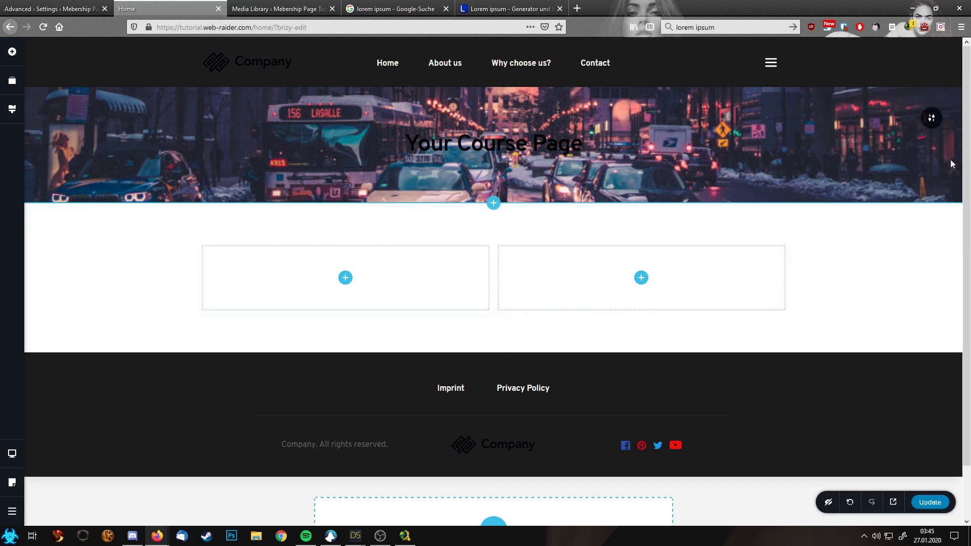
Step: Add a V-shaped bottom divider to the street photo block and color it white (#FFFFFF)
mouse_move(931, 121)
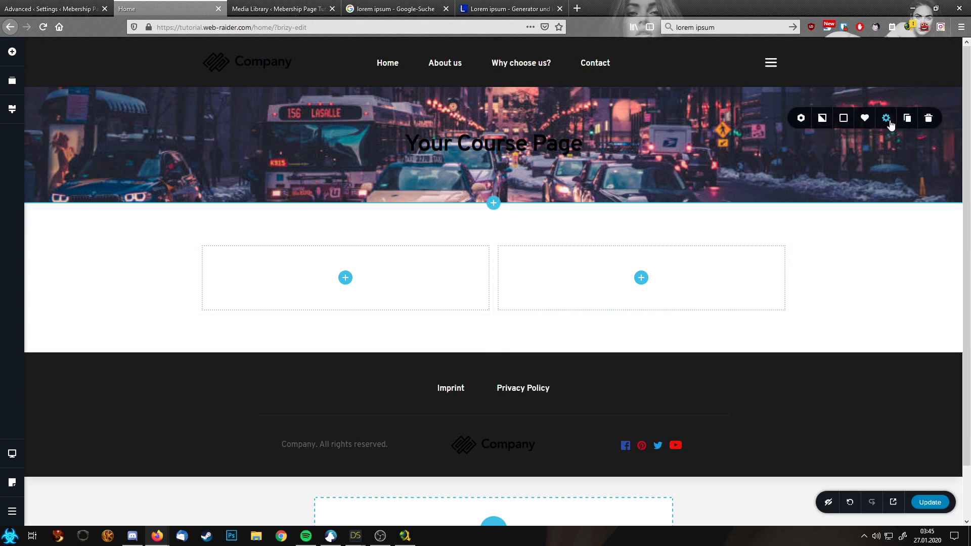
click(886, 120)
click(868, 216)
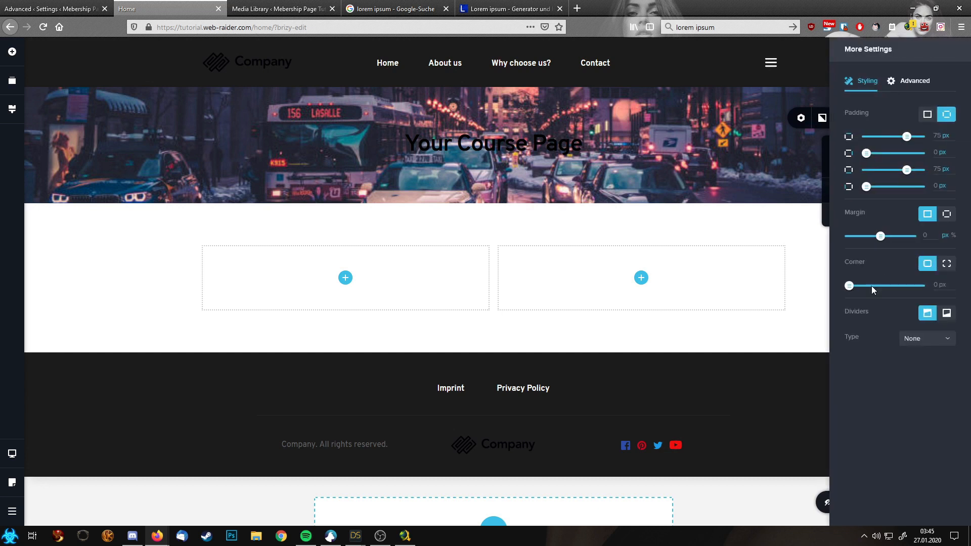
click(947, 314)
click(935, 338)
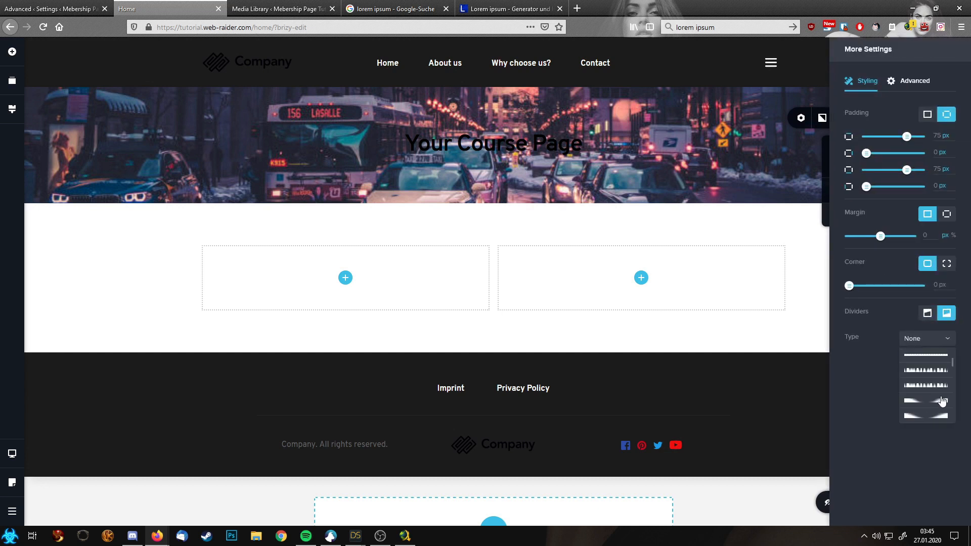
click(942, 402)
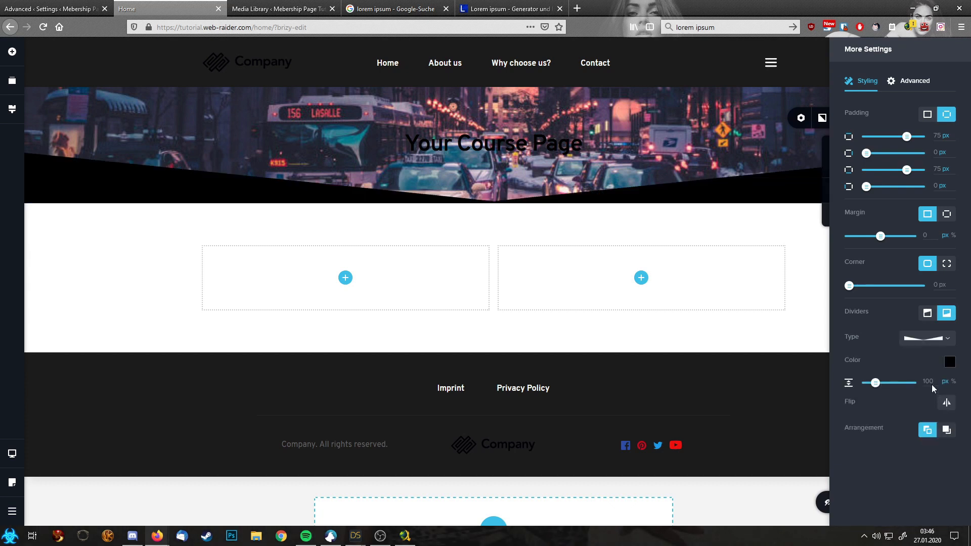
click(950, 361)
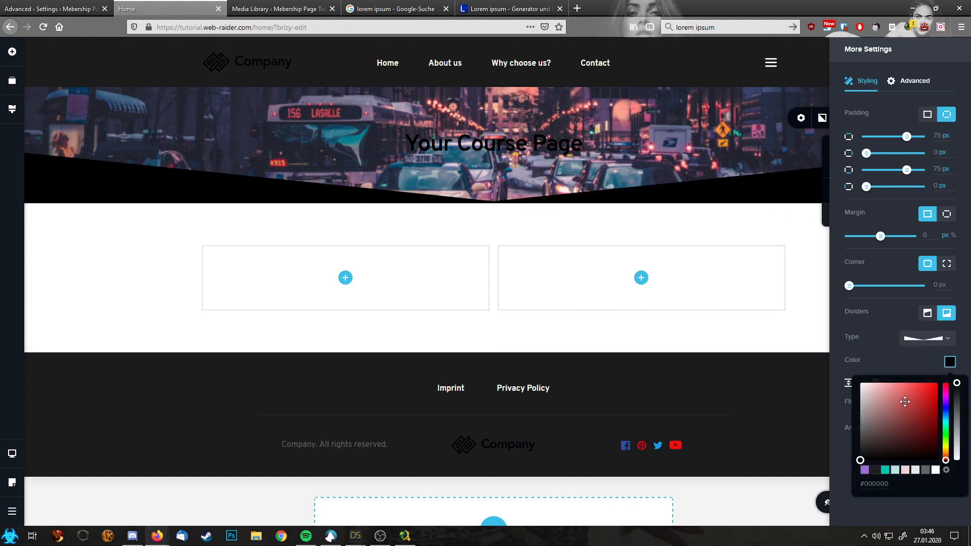
click(936, 470)
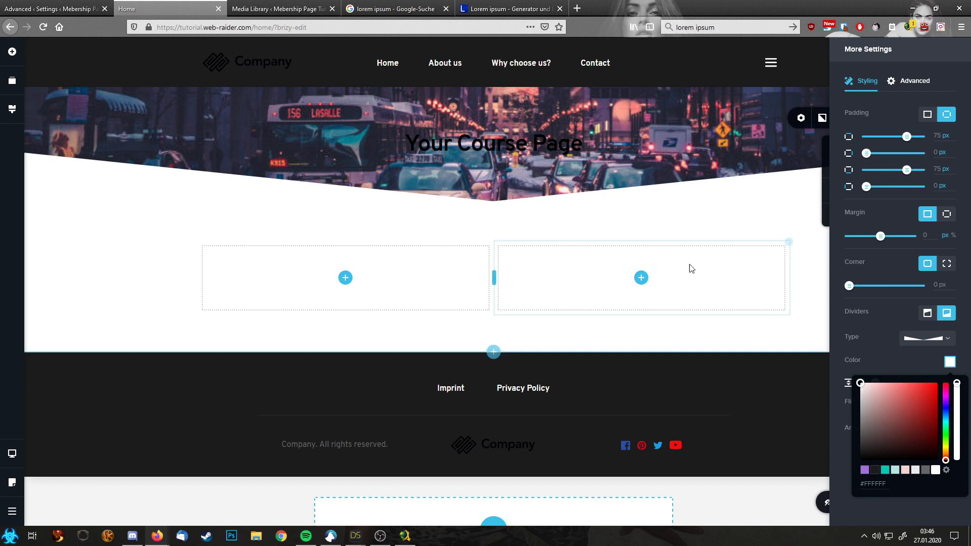
Step: Reduce the space above the two columns and add a text element there reading "We are the best resource for you!"
click(512, 227)
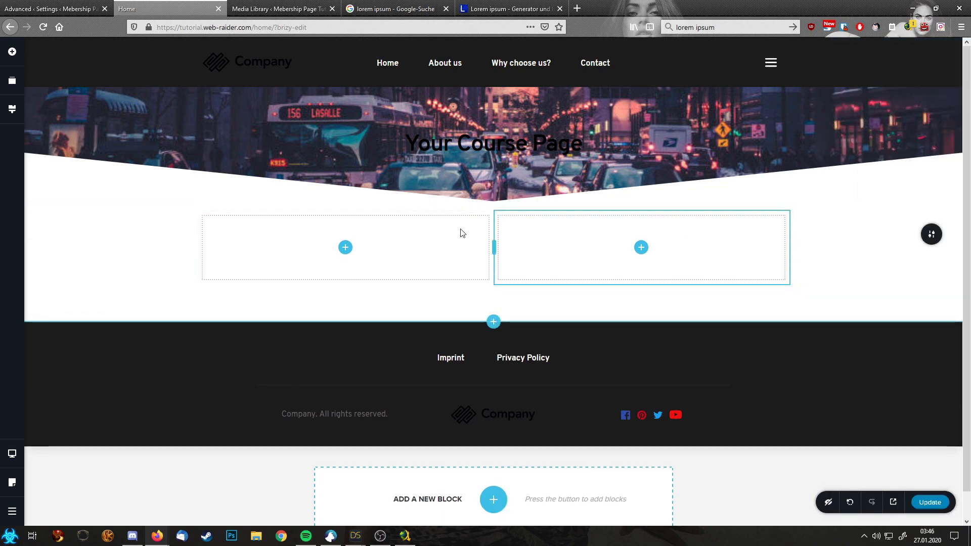
click(12, 51)
drag(61, 130, 513, 216)
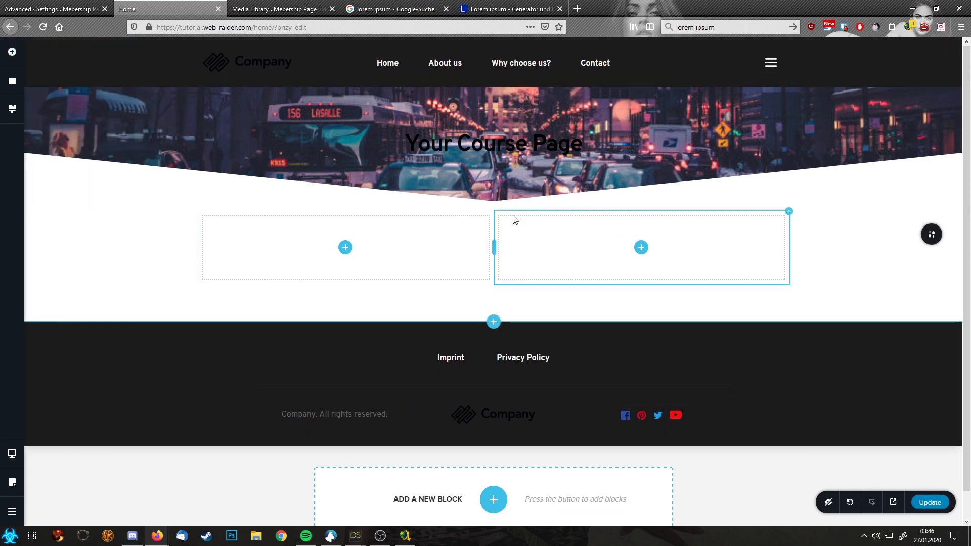
click(12, 52)
drag(60, 124, 499, 228)
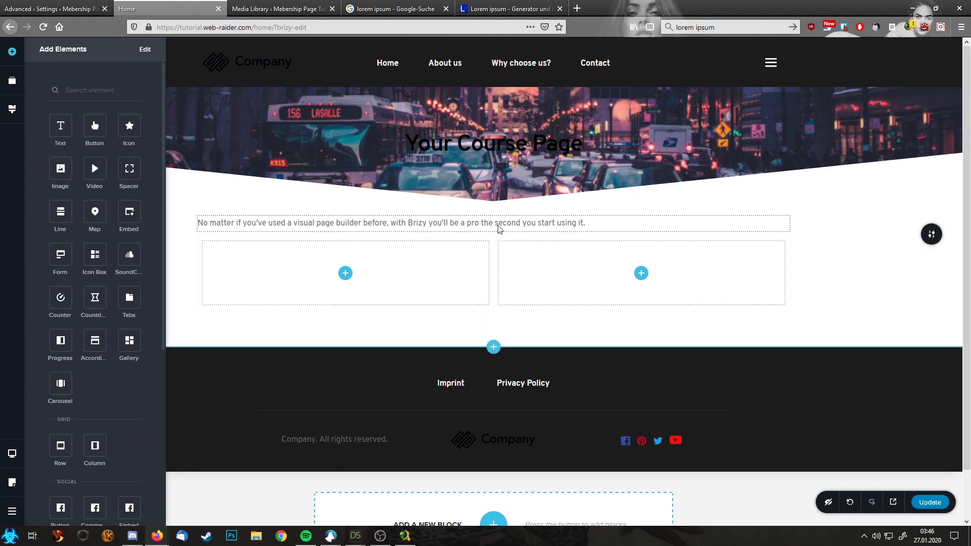
key(ctrl+a)
text(W)
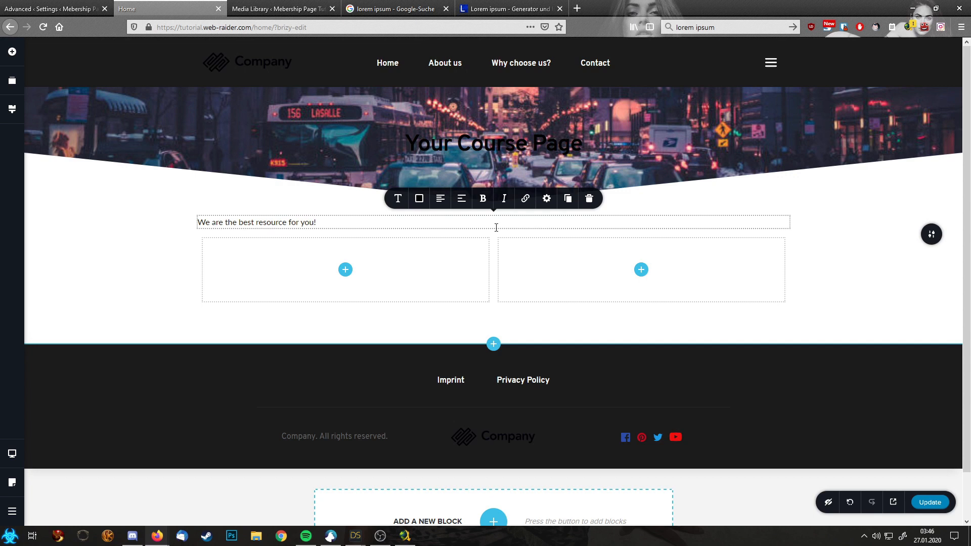
Step: Center the "We are the best resource for you!" text and apply the Heading 2 typography
click(440, 198)
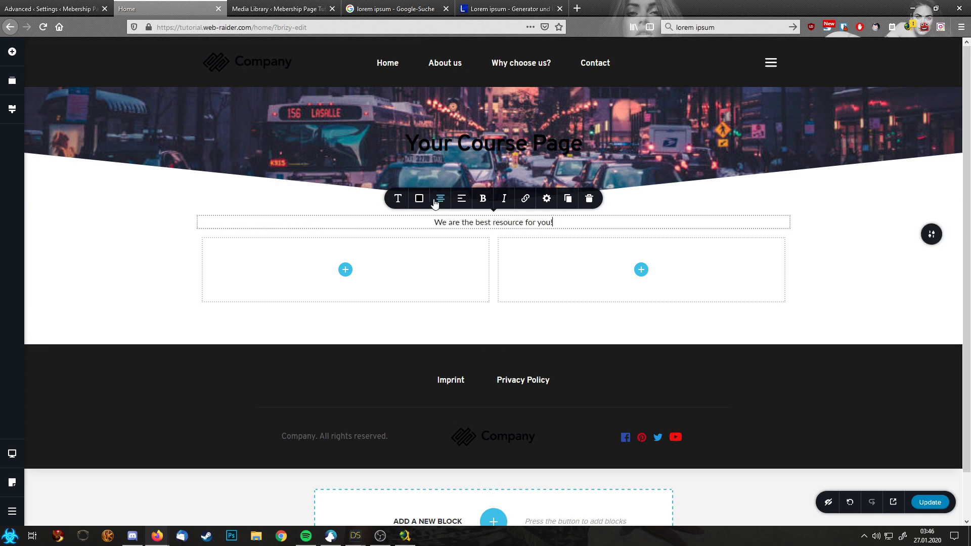
click(398, 199)
click(441, 97)
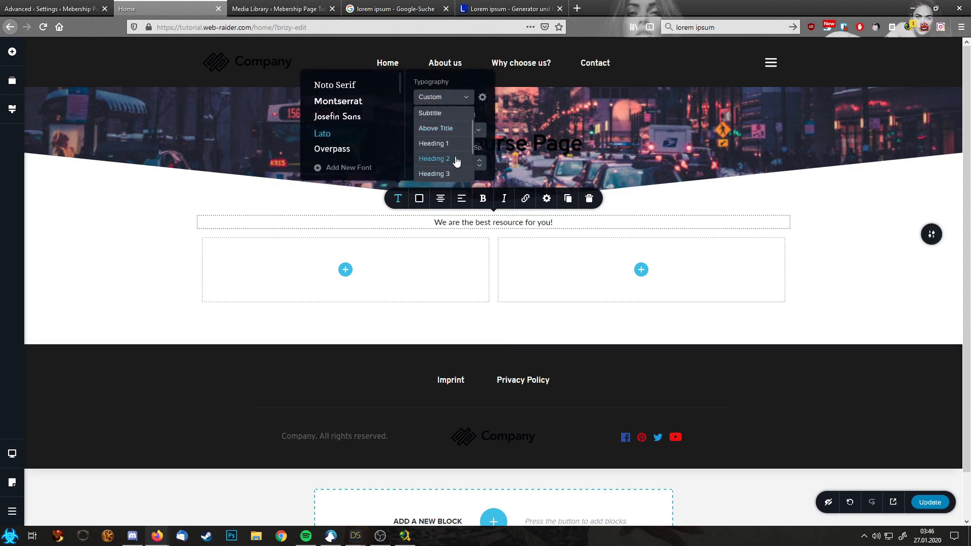
click(434, 158)
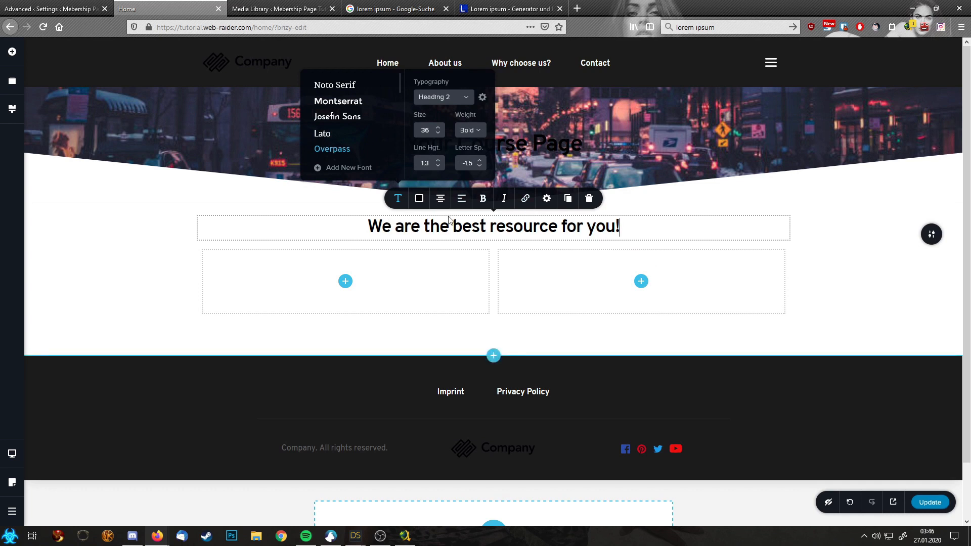
Step: Set the HTML tag of the "We are the best resource for you!" heading to H2
click(546, 198)
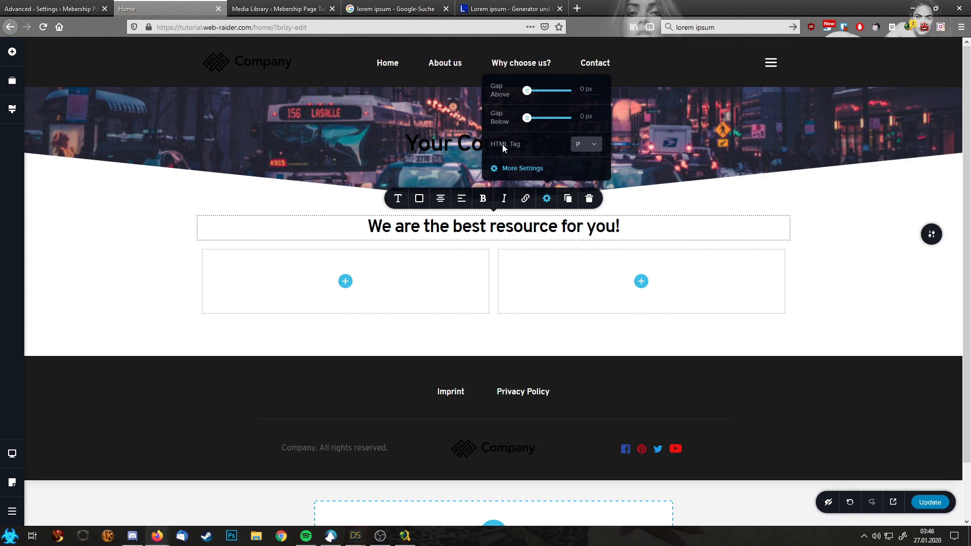
click(583, 146)
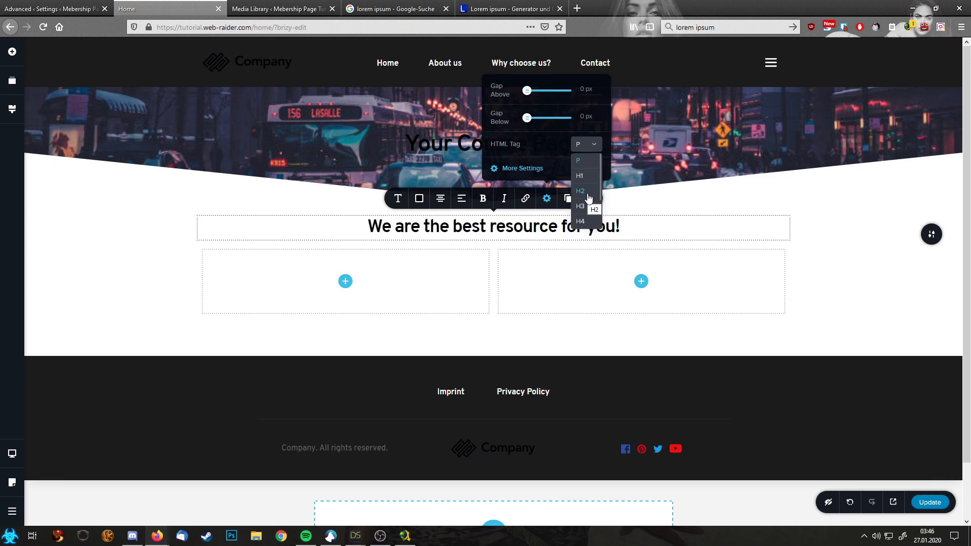
click(589, 198)
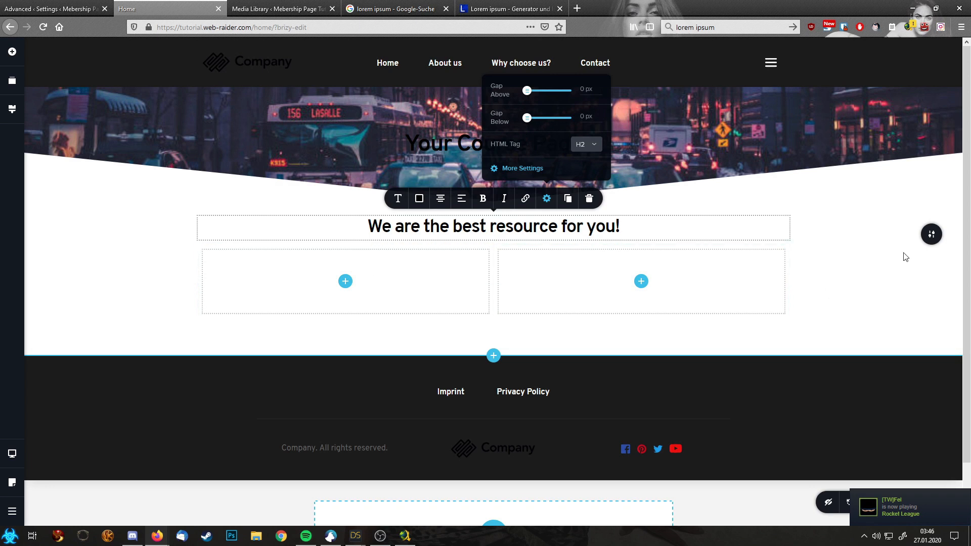
Step: Set the width of the two-column block to Full
click(931, 234)
click(884, 236)
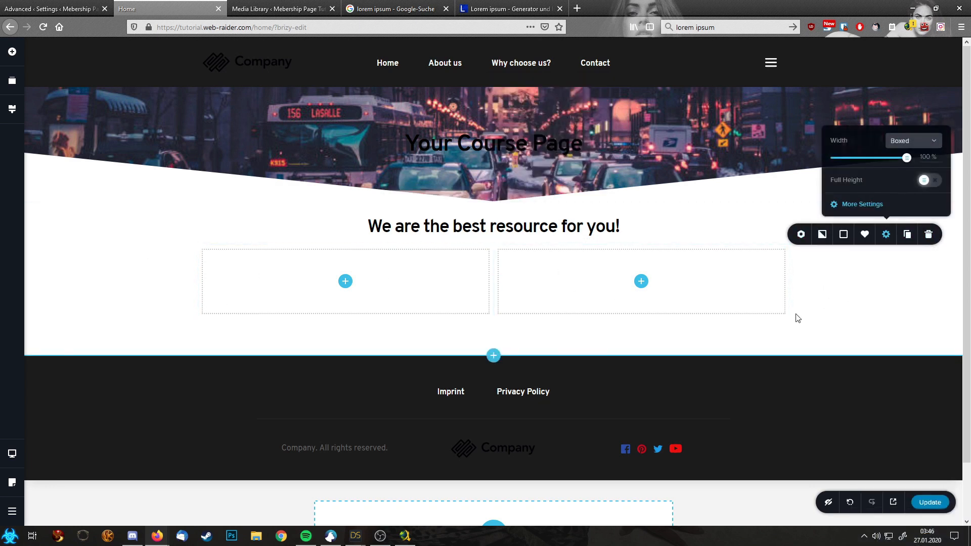
click(920, 142)
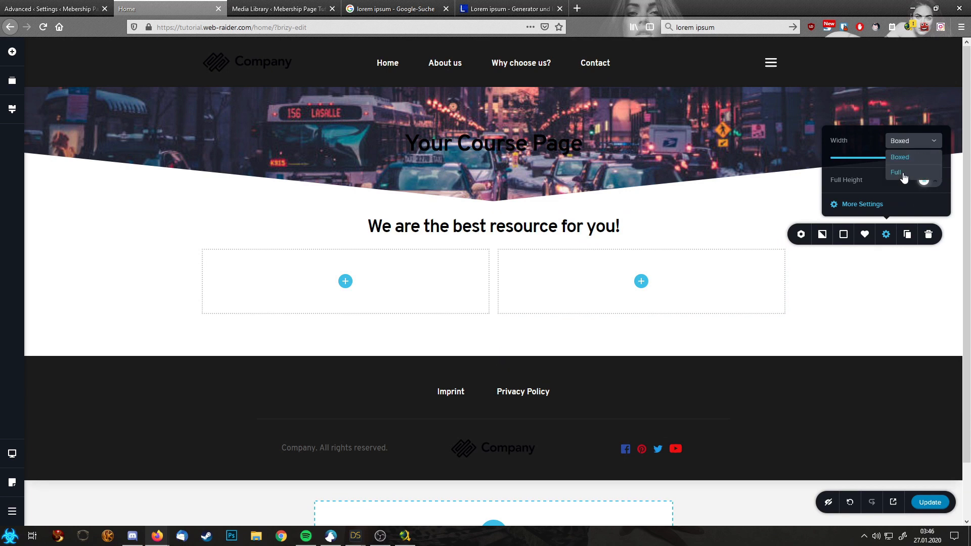
click(904, 172)
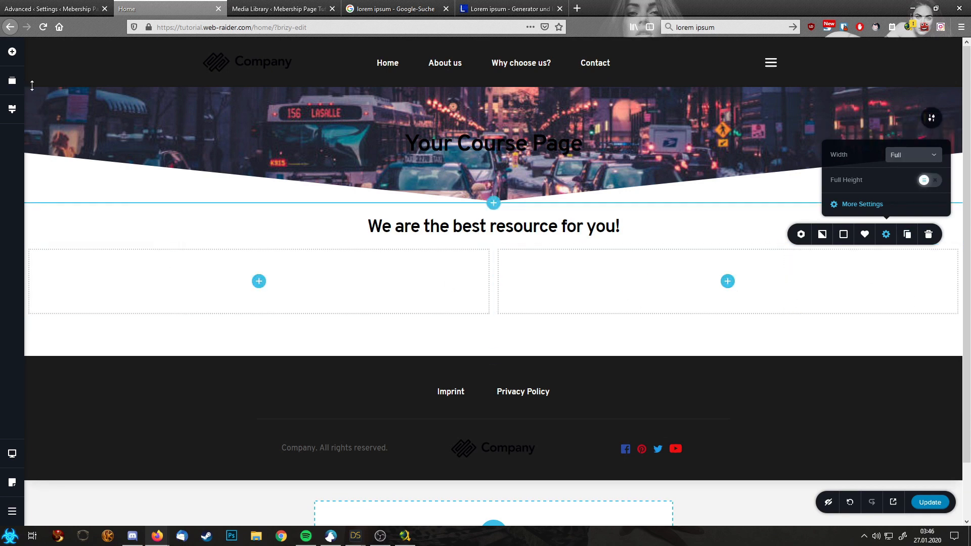
Step: Add a text element to the left column and replace its placeholder with "Blog"
click(12, 51)
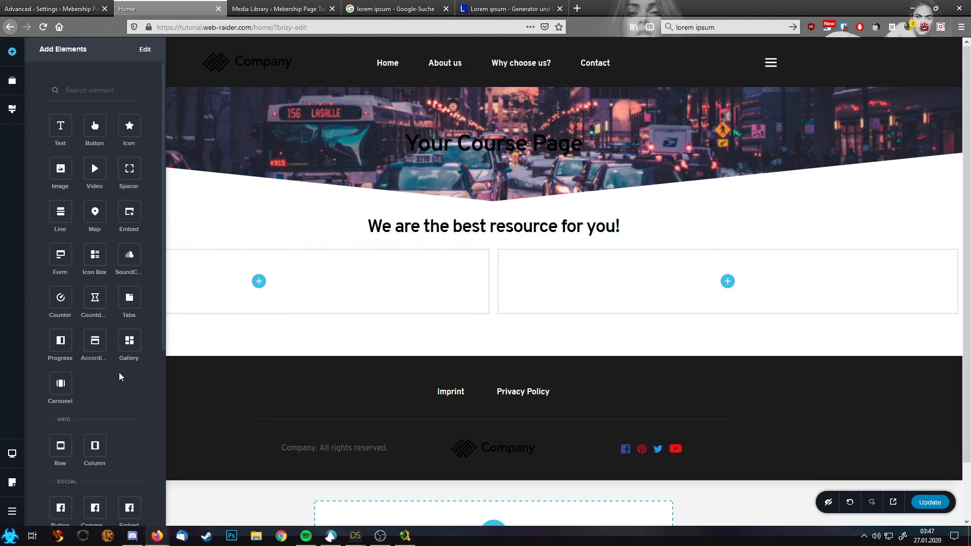
drag(64, 126, 270, 284)
click(267, 261)
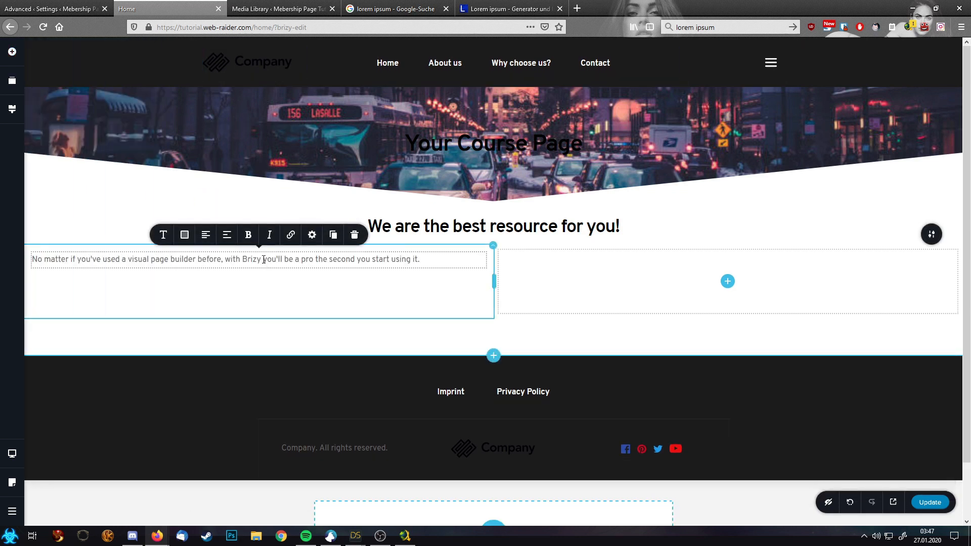
key(ctrl+a)
text(B)
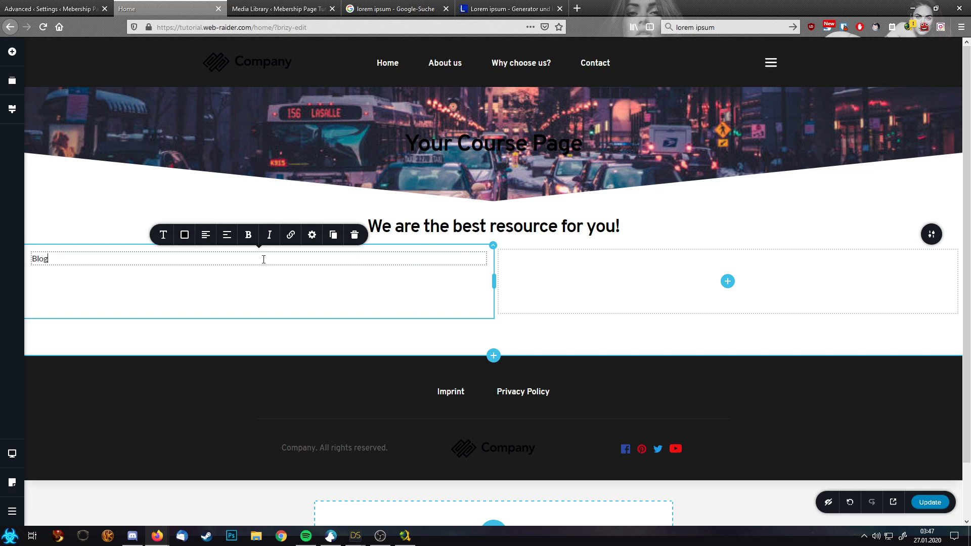
text(log)
Step: Center the "Blog" text and apply the Heading 3 typography
key(ctrl+a)
click(206, 234)
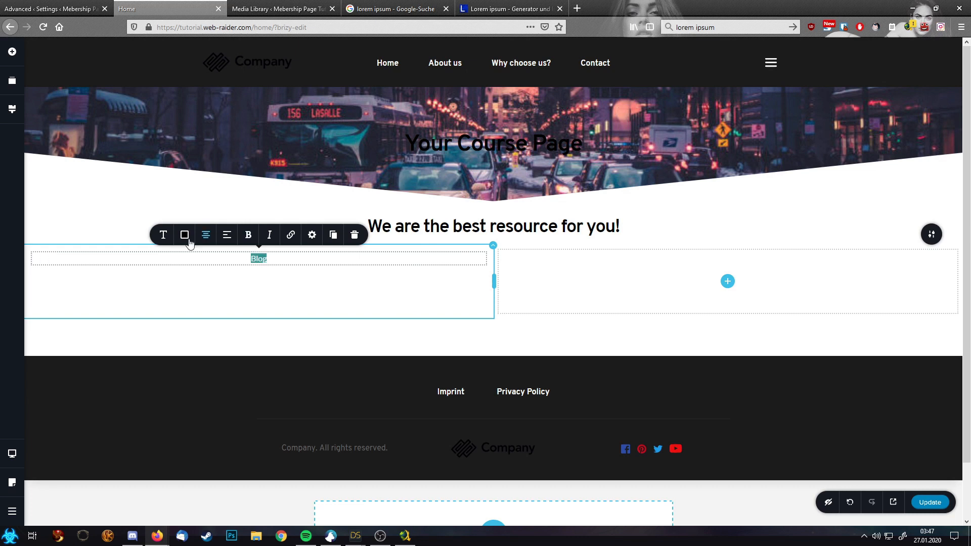
click(165, 237)
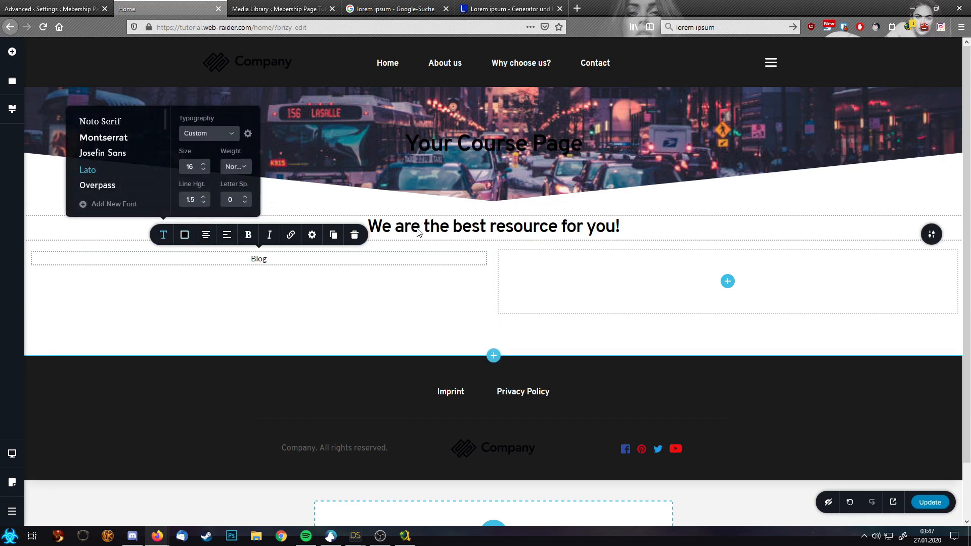
click(210, 134)
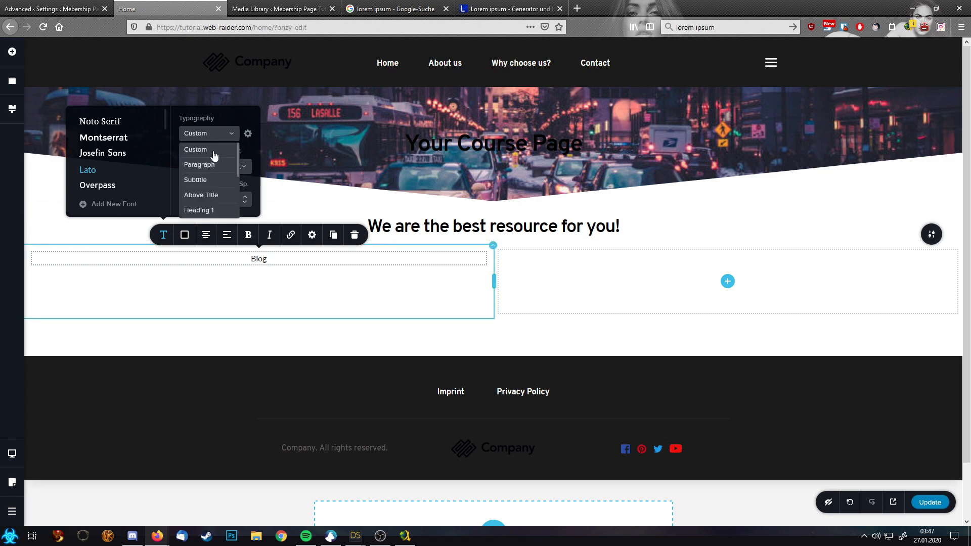
click(210, 209)
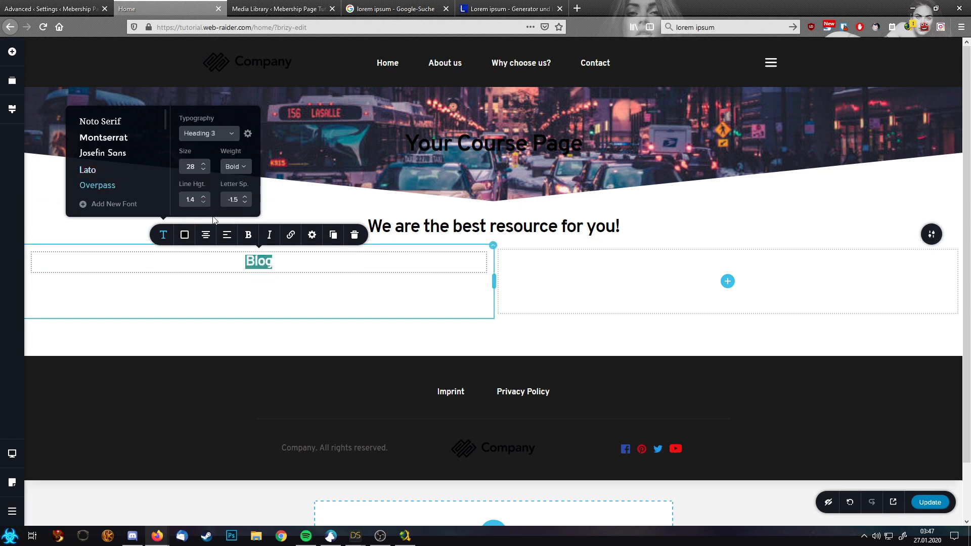
Step: Set the HTML tag of the "Blog" heading to H3
click(311, 236)
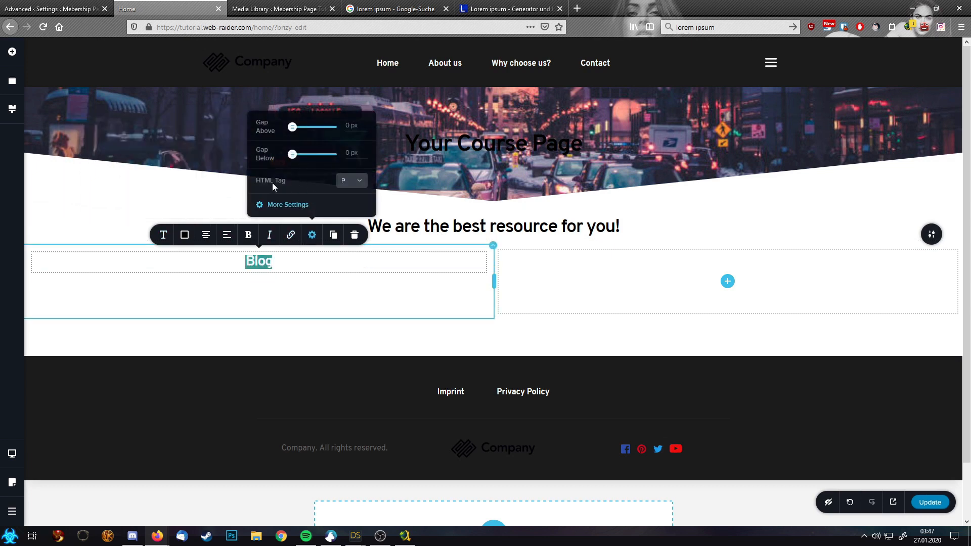
click(353, 182)
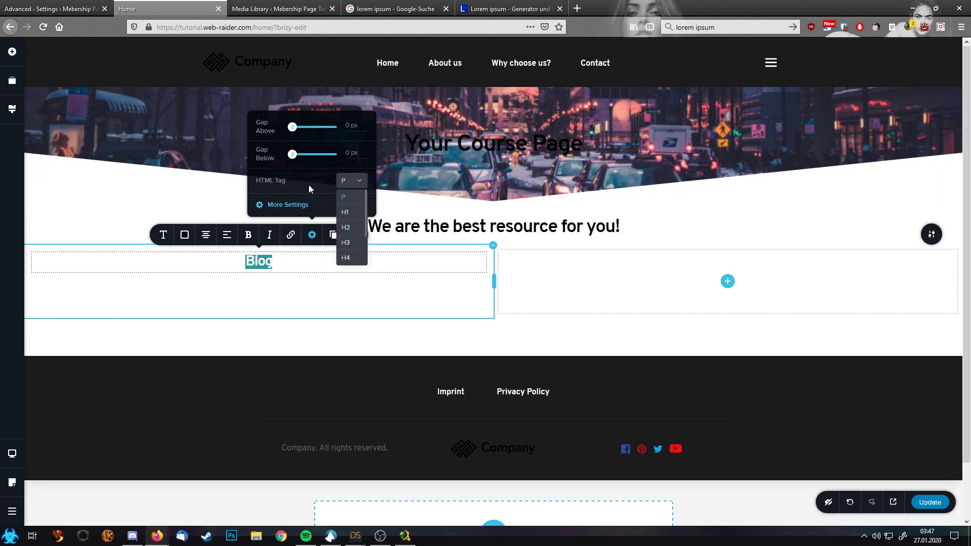
click(347, 243)
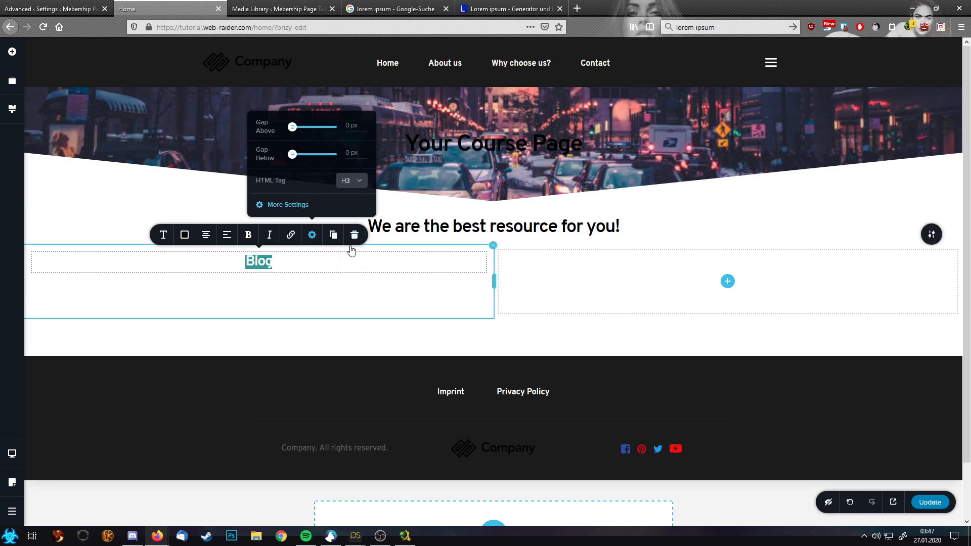
click(325, 267)
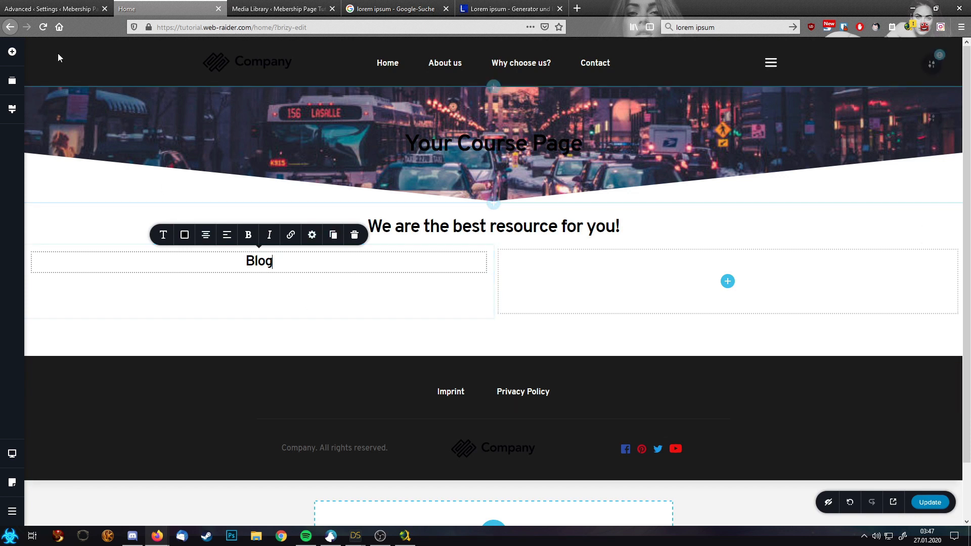
Step: Insert a Carousel element below the "Blog" heading in the left column
click(13, 52)
scroll(70, 337, down, 5)
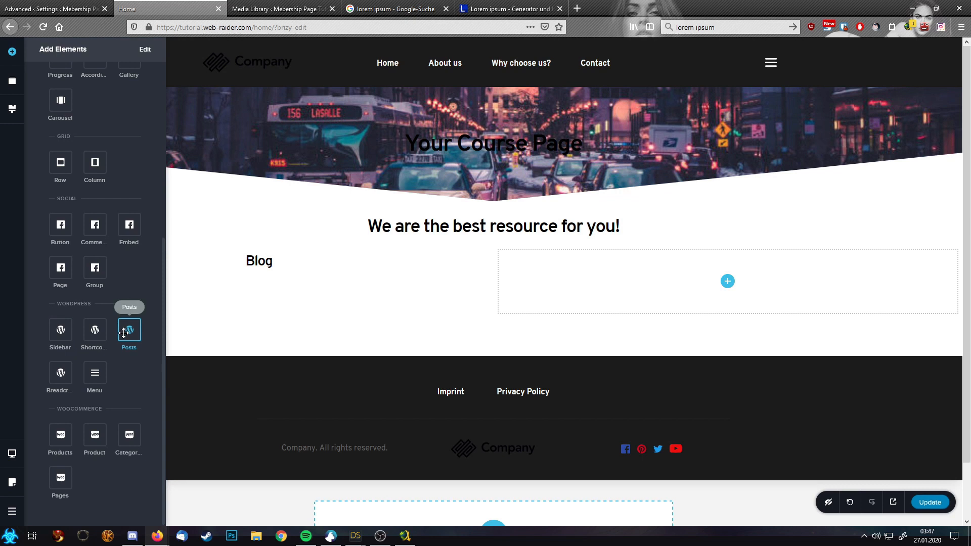
scroll(124, 332, up, 2)
drag(61, 215, 284, 284)
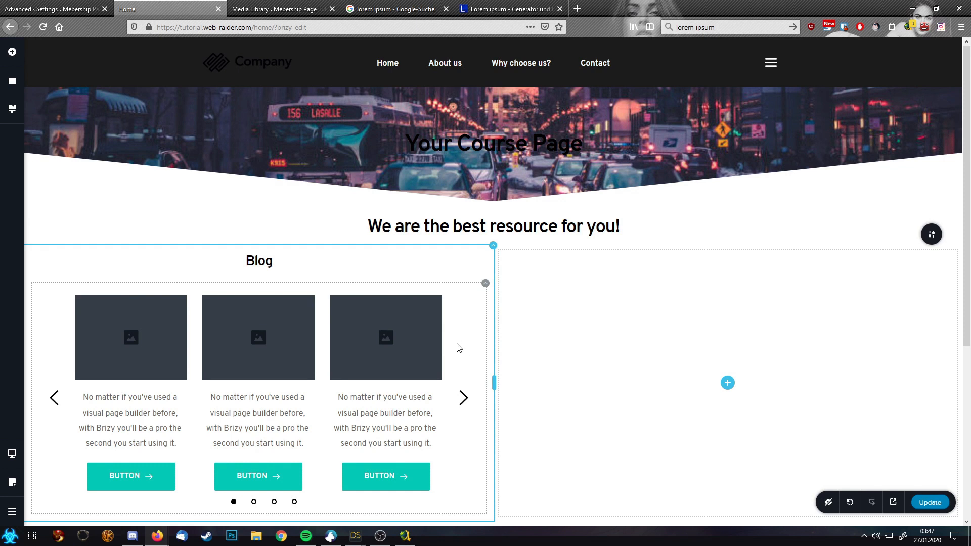
Step: Turn on dynamic content for the blog carousel, filtering by Date in descending order
scroll(384, 324, down, 3)
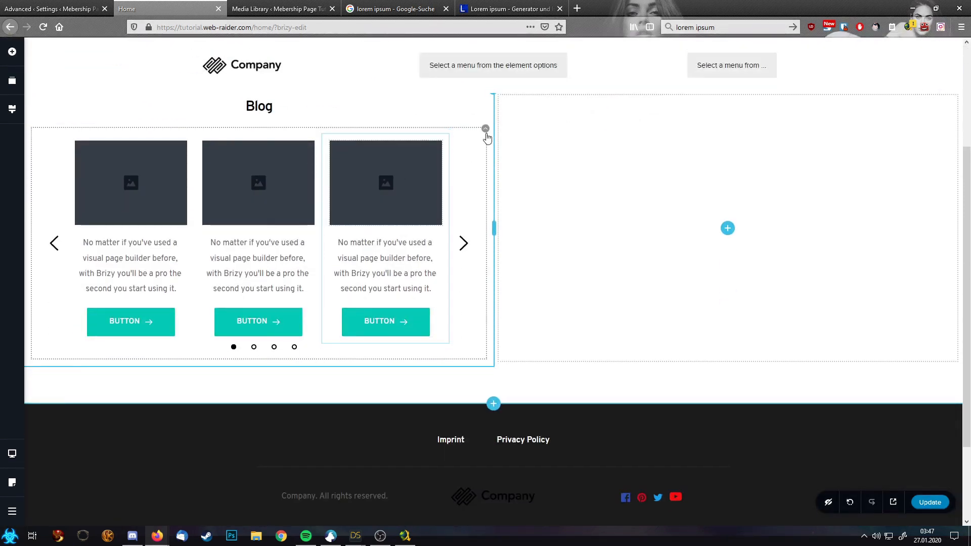
click(485, 130)
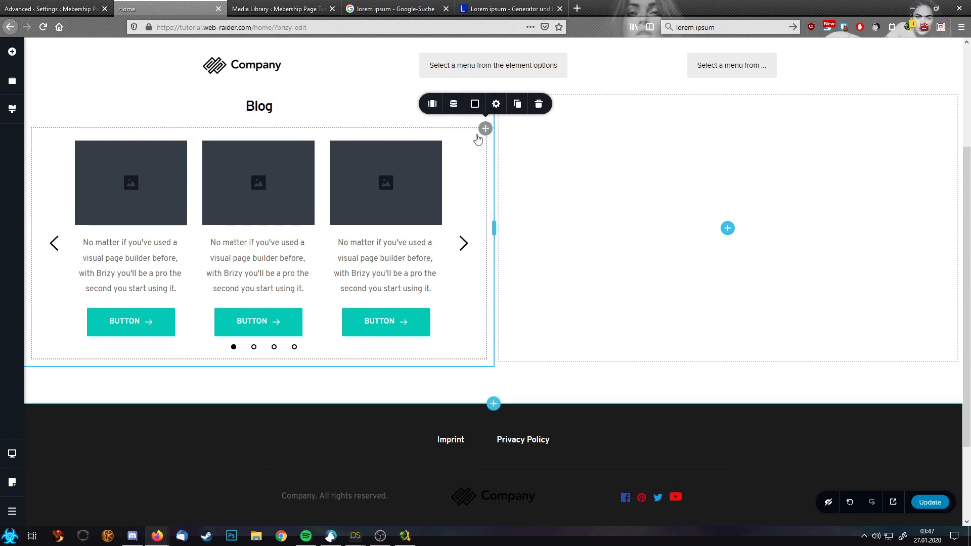
click(454, 108)
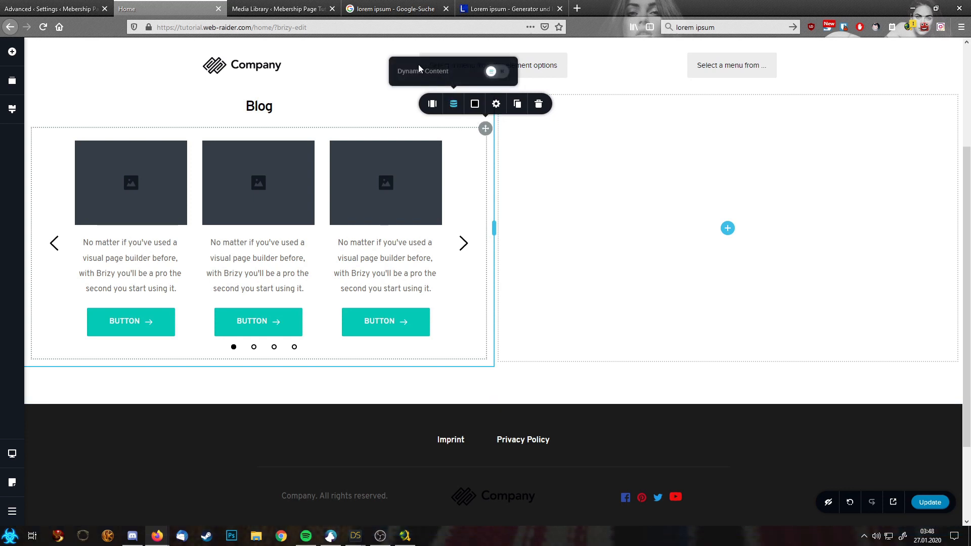
click(491, 73)
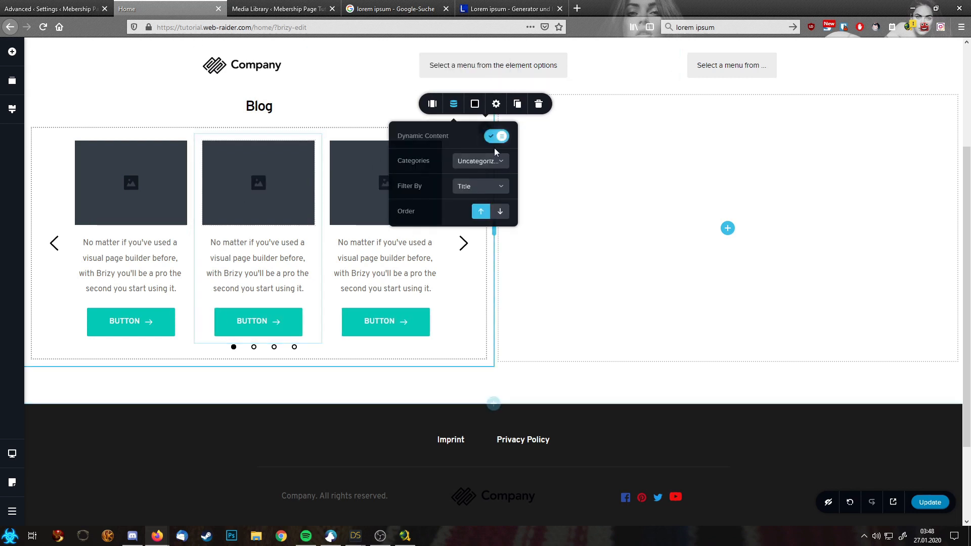
click(481, 189)
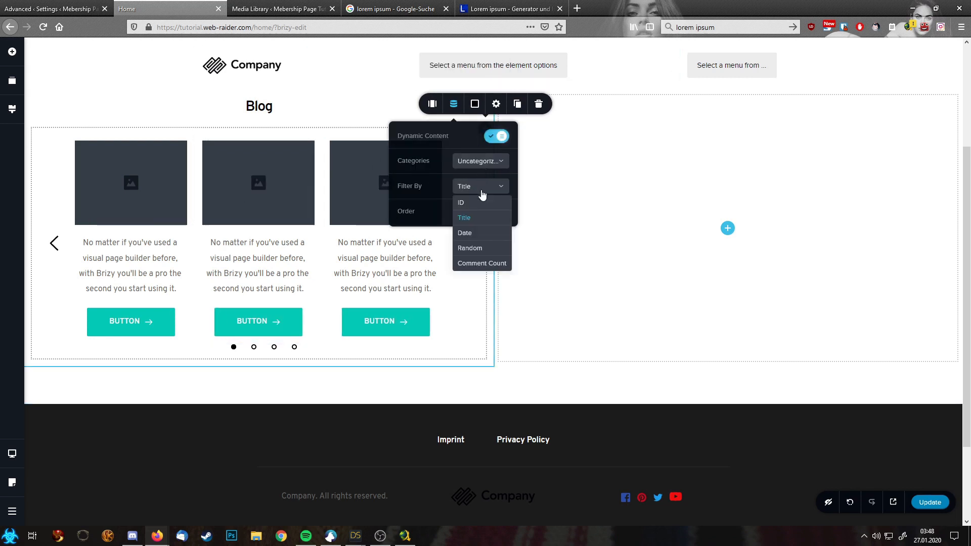
click(480, 233)
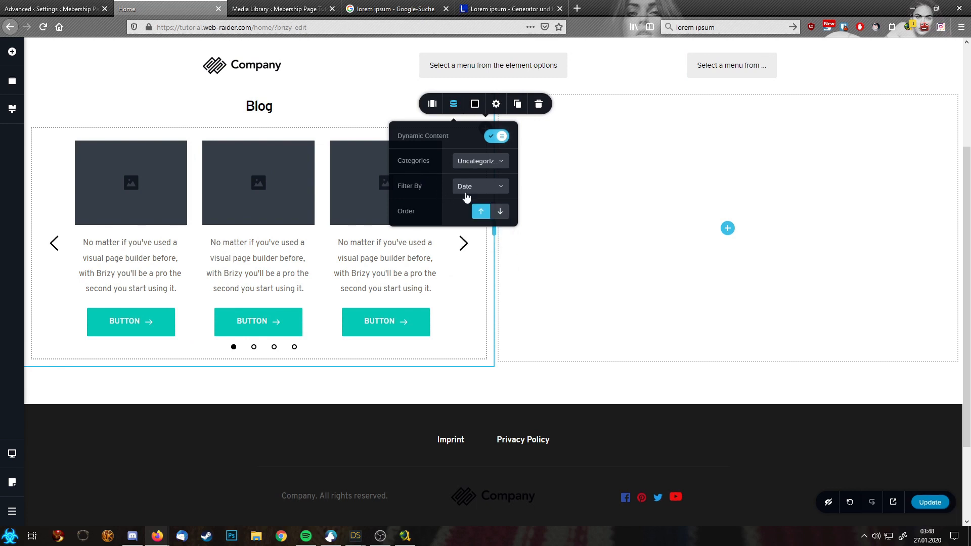
click(500, 212)
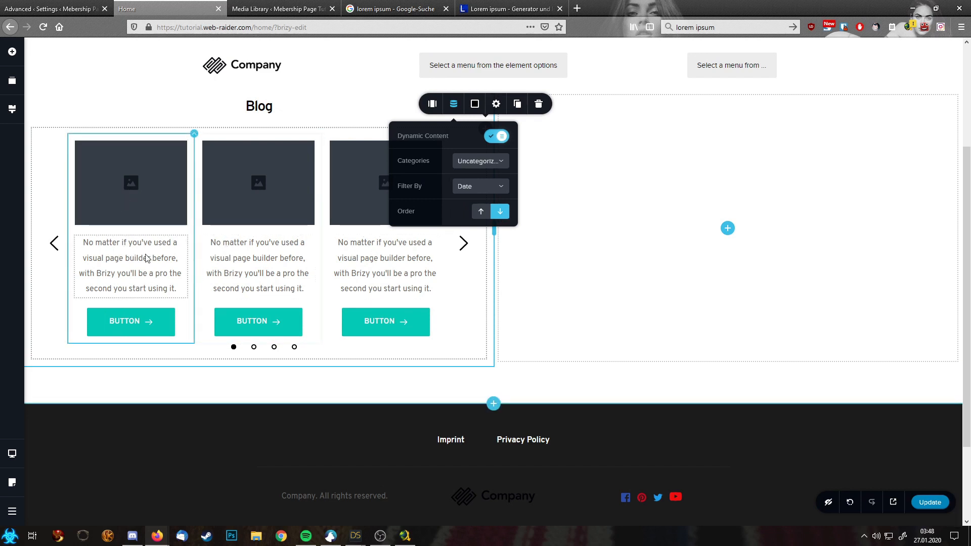
click(478, 263)
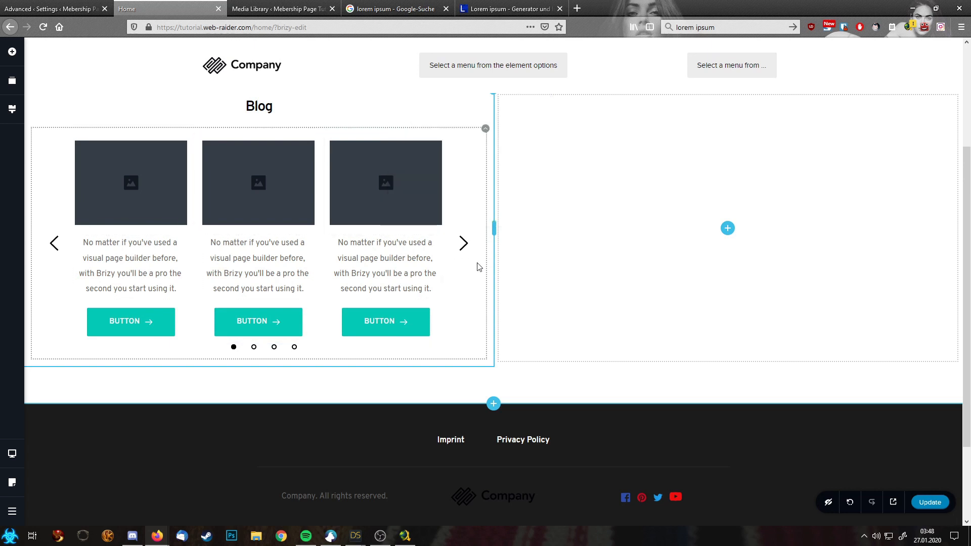
Step: Set the carousel card's image to the dynamic Featured Image
click(387, 184)
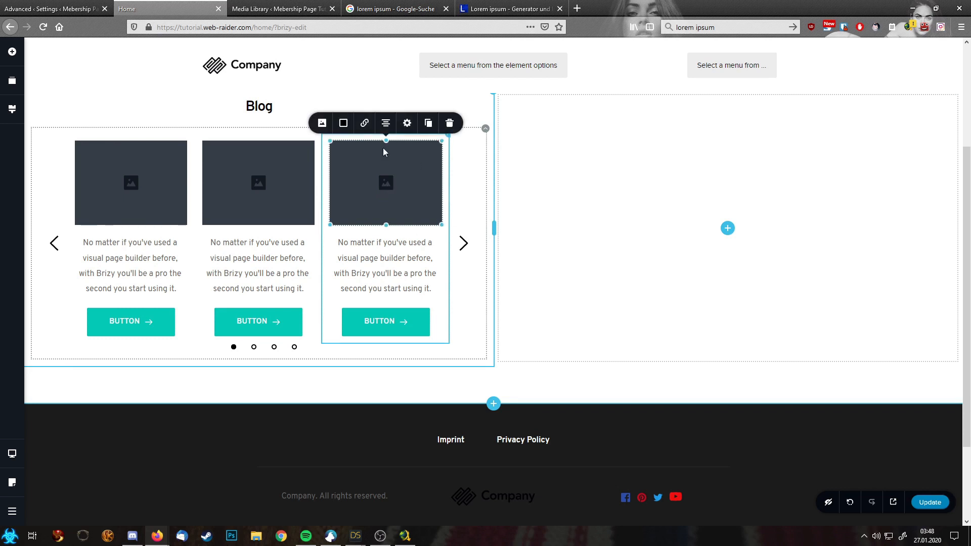
click(322, 123)
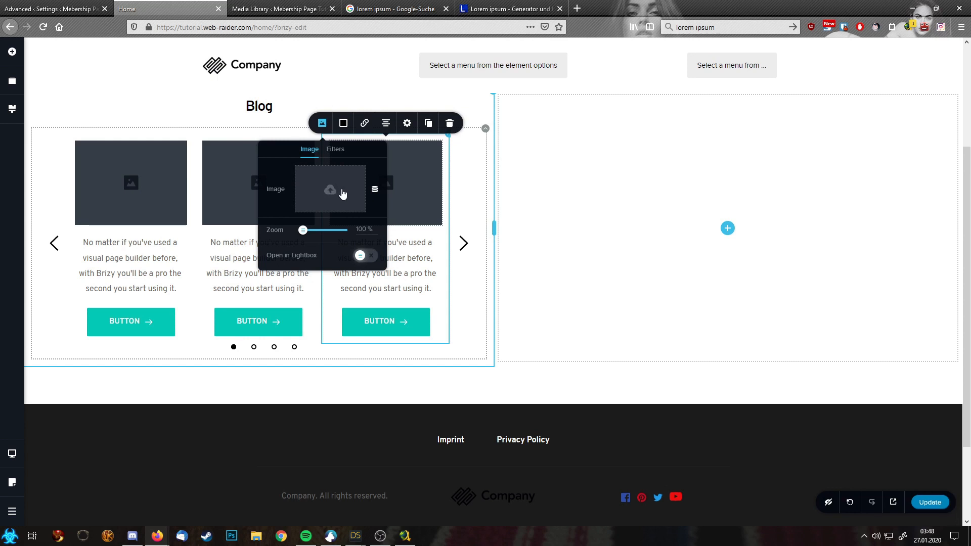
click(376, 192)
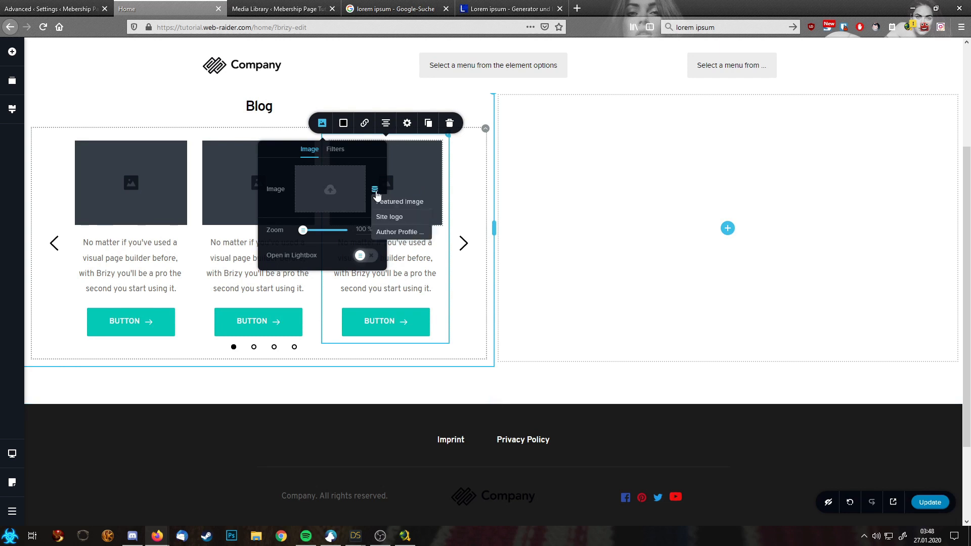
click(404, 203)
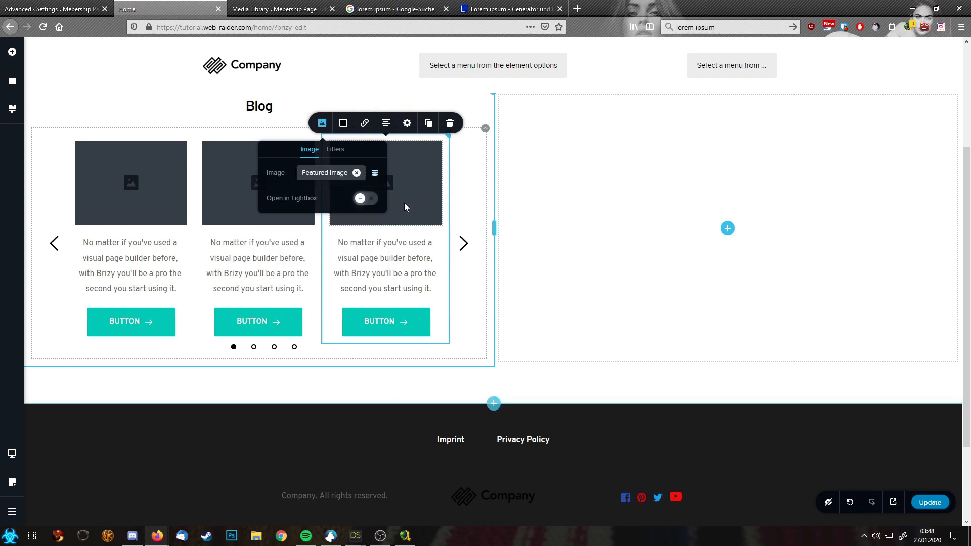
Step: Replace the placeholder text under the carousel card's image with the dynamic Post Title field
click(398, 259)
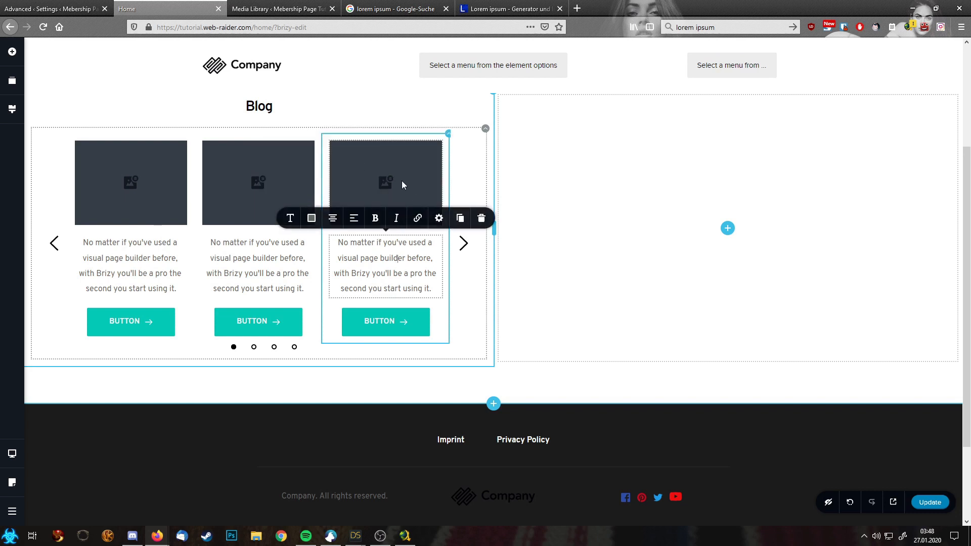
triple_click(375, 268)
text(#)
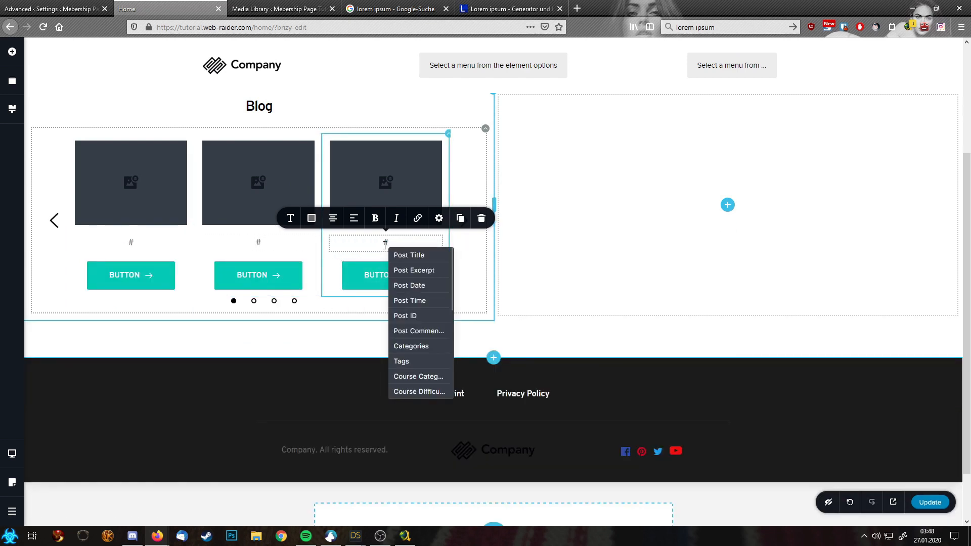
click(409, 256)
Step: Set the font size of the carousel's Post Title text to 21
click(291, 219)
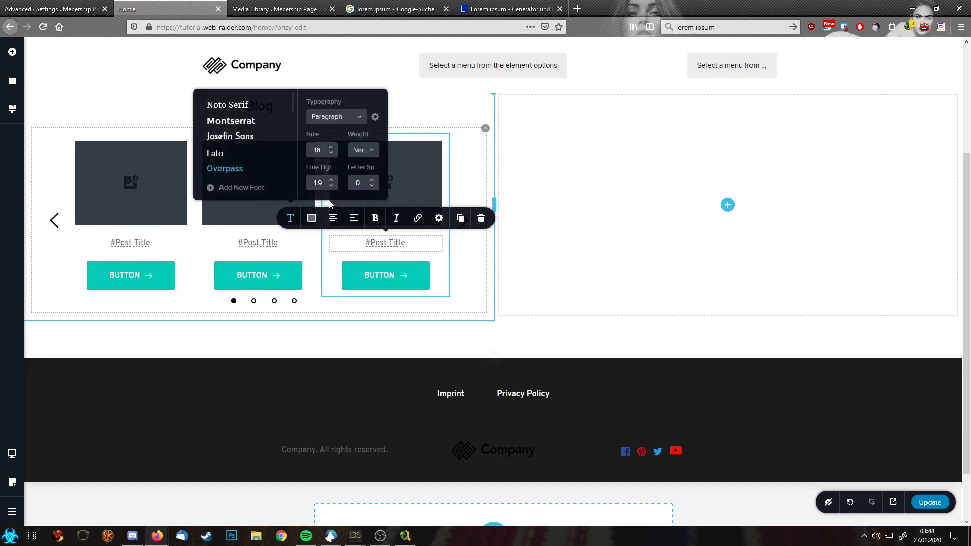
click(331, 147)
click(330, 147)
click(331, 147)
click(330, 147)
click(331, 147)
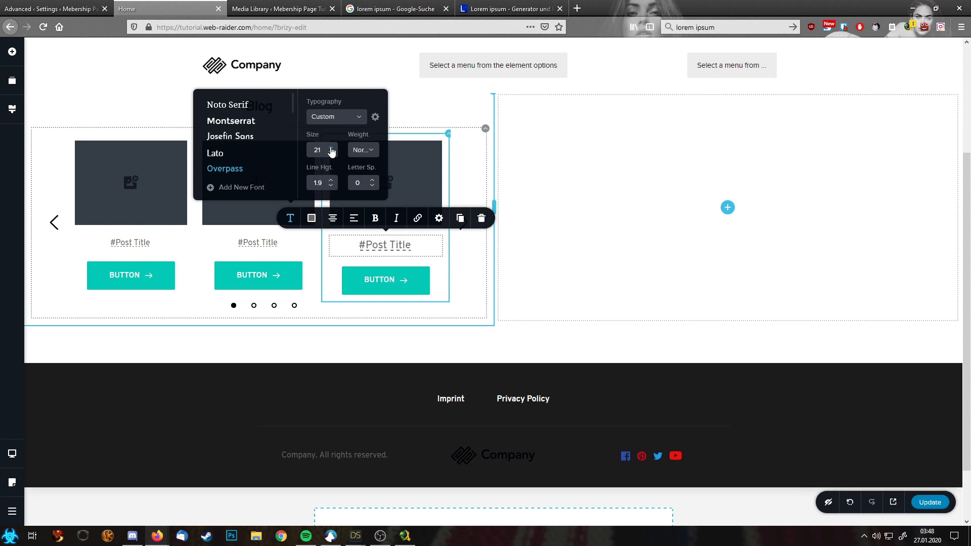
click(464, 180)
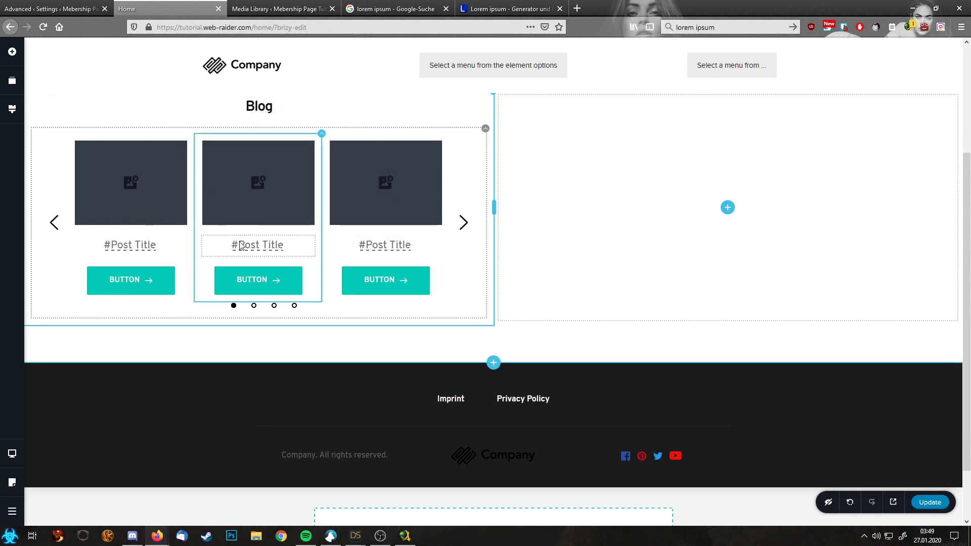
Step: Set the HTML tag of the carousel's Post Title text to H4
click(385, 245)
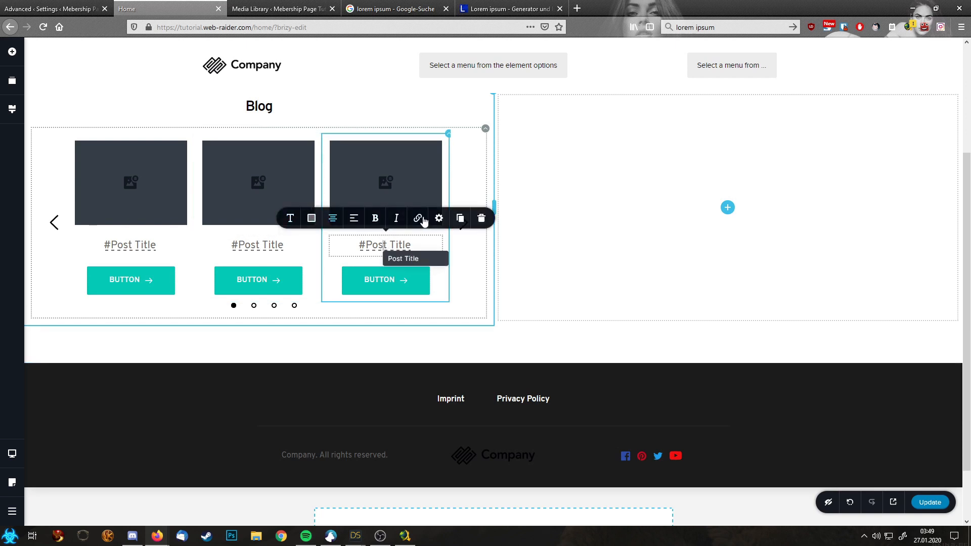
click(440, 218)
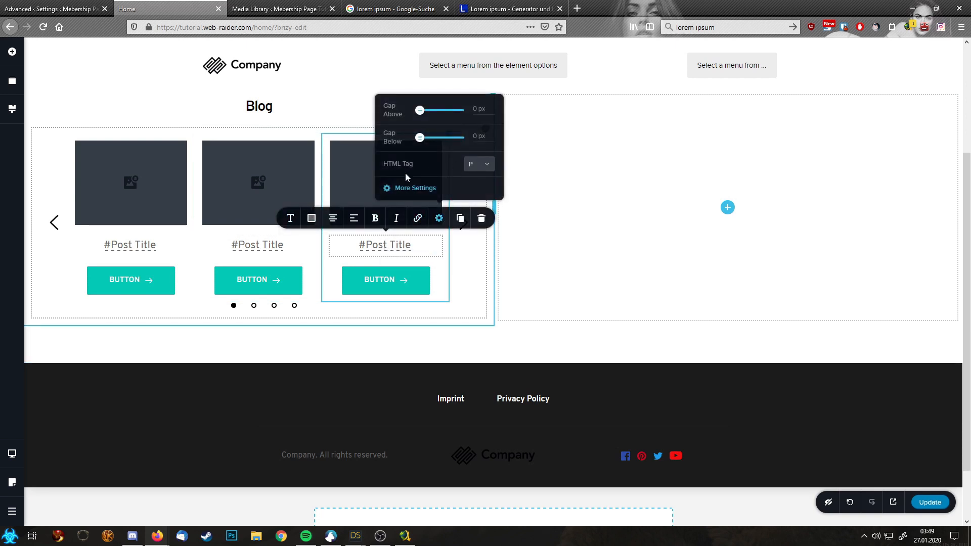
click(487, 165)
click(478, 249)
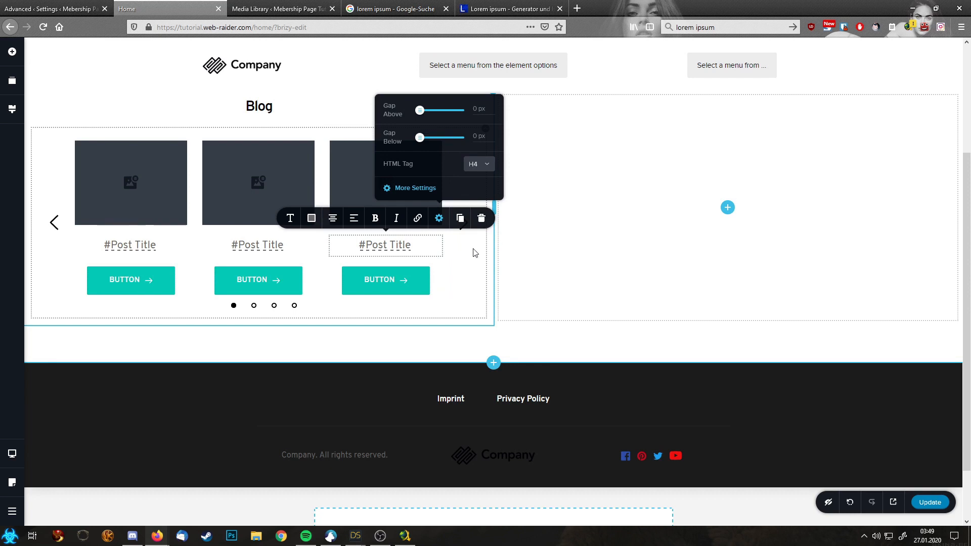
click(457, 261)
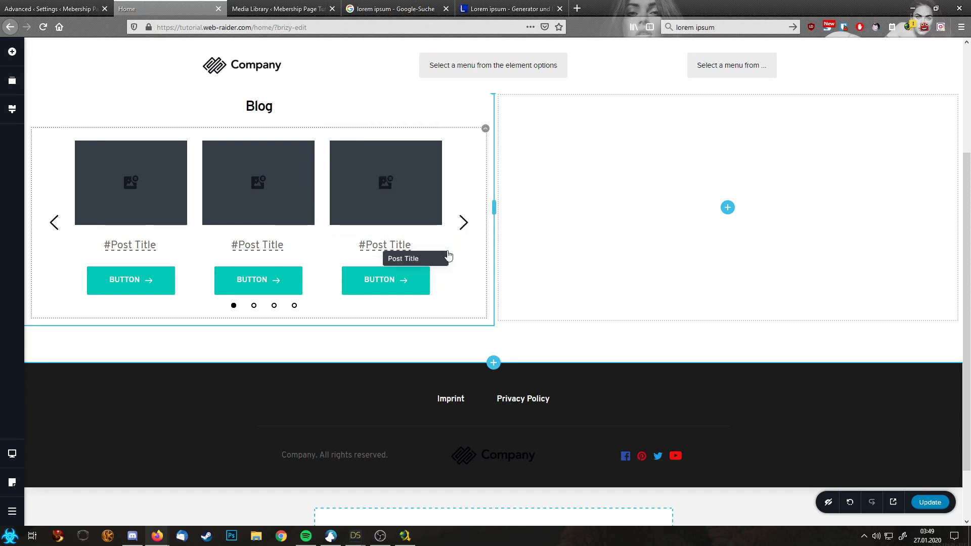
Step: Add a text element below the Post Title, replace its placeholder with the dynamic Post Date field and center it
click(13, 56)
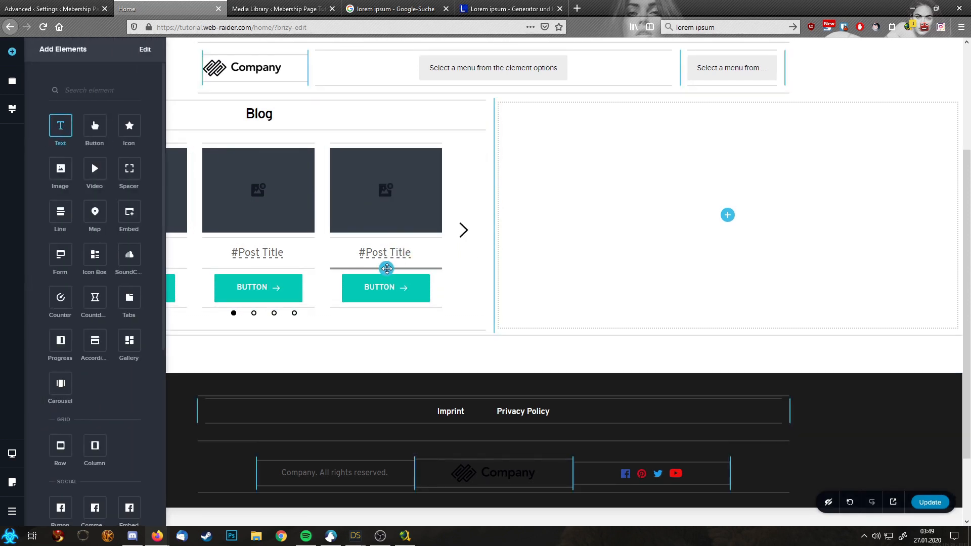
drag(388, 269, 387, 269)
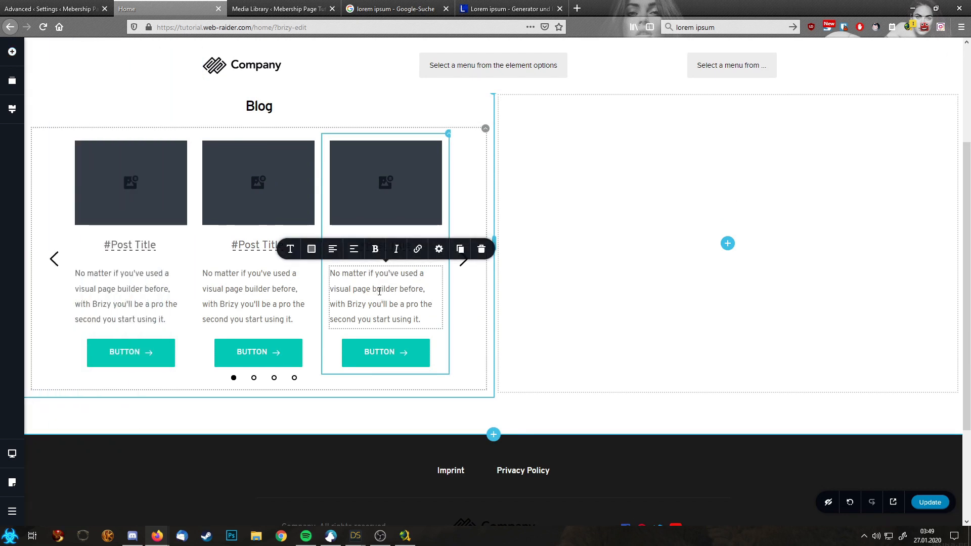
triple_click(379, 290)
text(#)
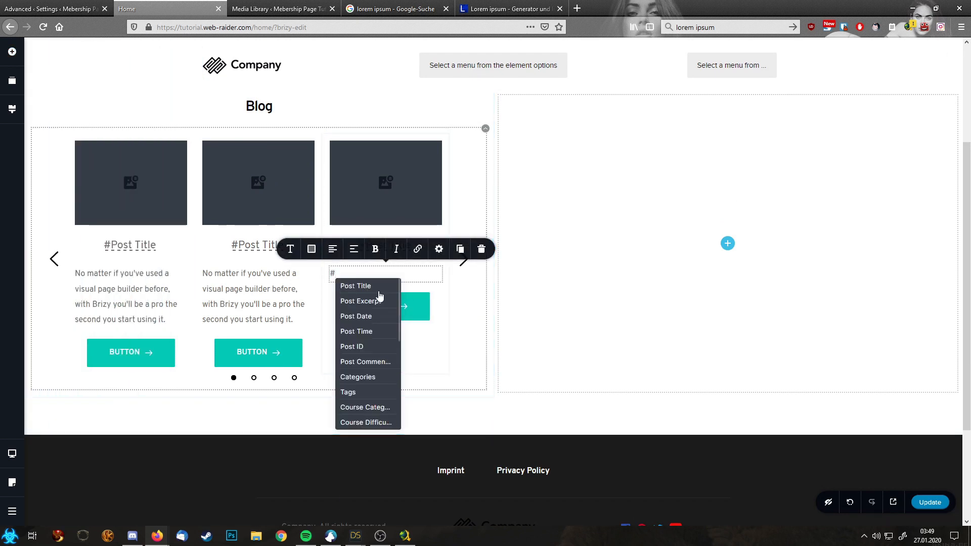
click(363, 316)
click(334, 250)
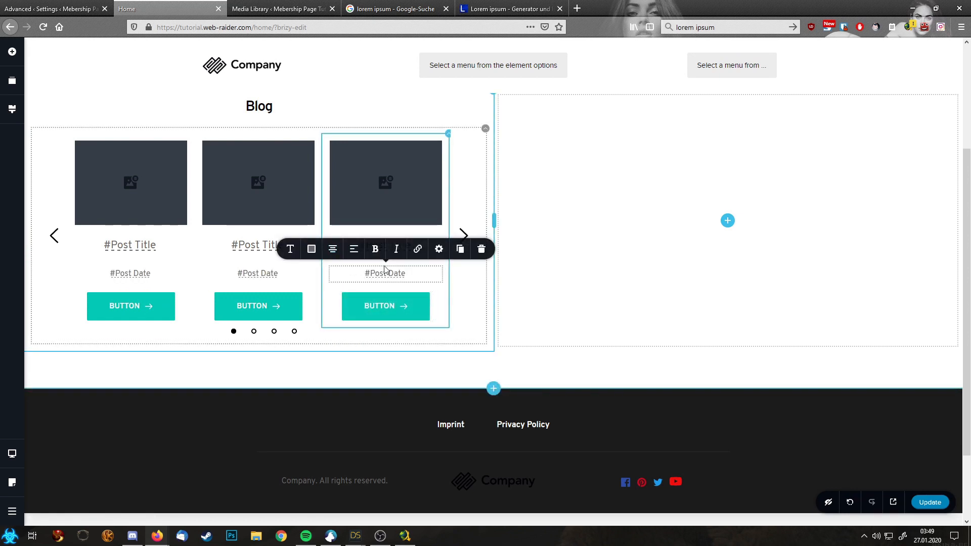
Step: Add a text element between the Post Date and the button, replace its placeholder with the dynamic Post Excerpt field and center it
click(12, 51)
drag(60, 127, 379, 317)
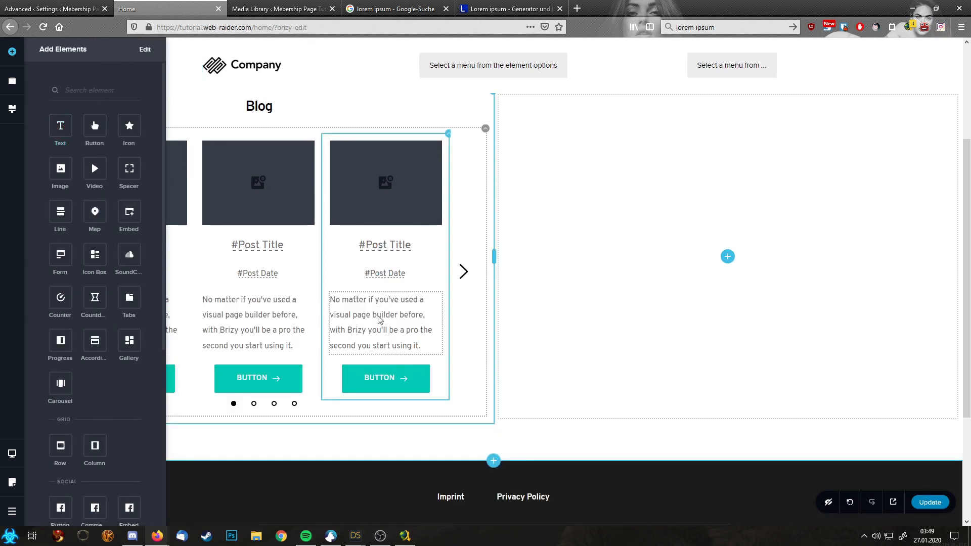
click(379, 317)
triple_click(378, 317)
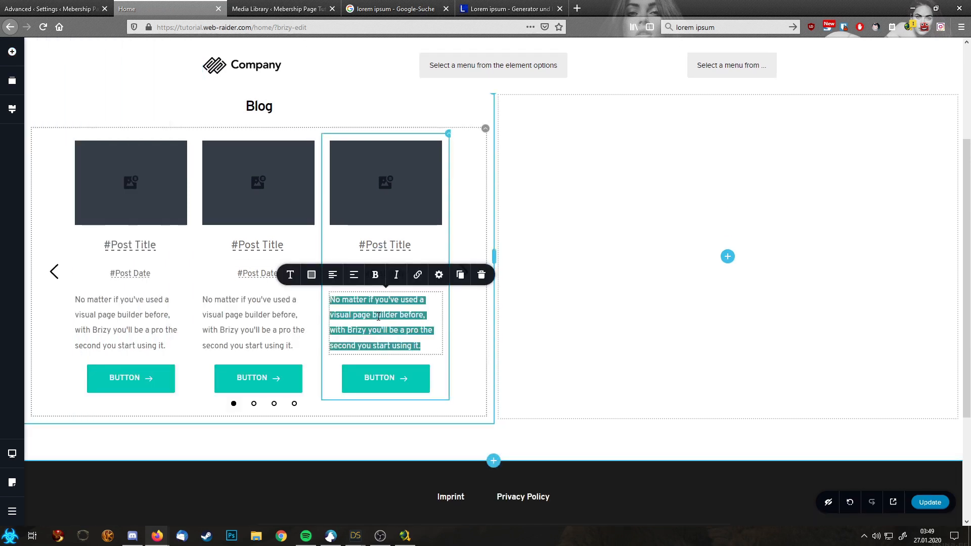
text(#)
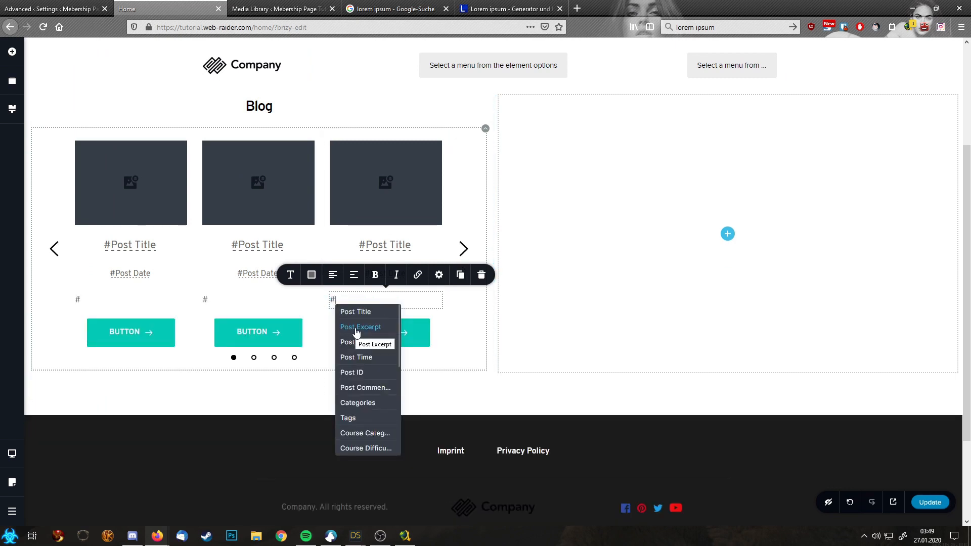
click(364, 328)
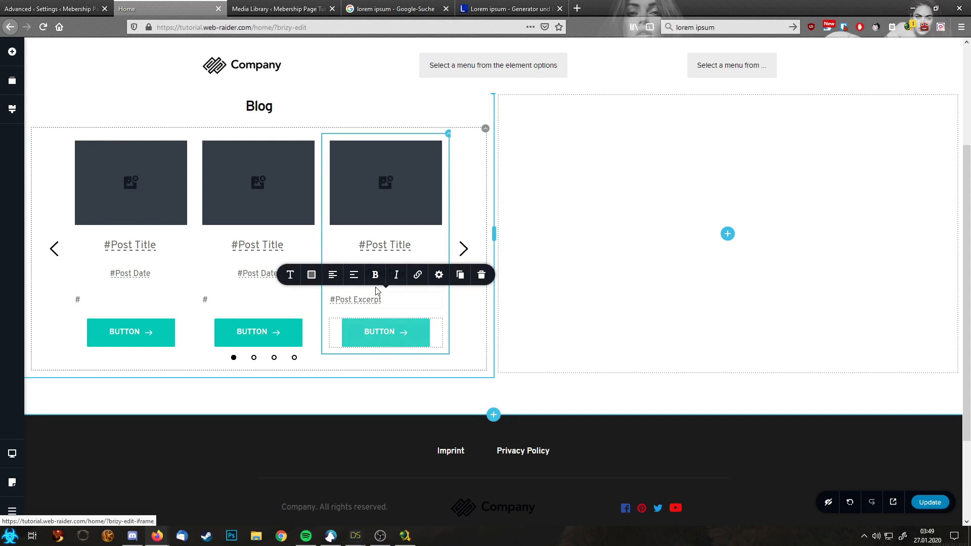
click(333, 275)
click(477, 327)
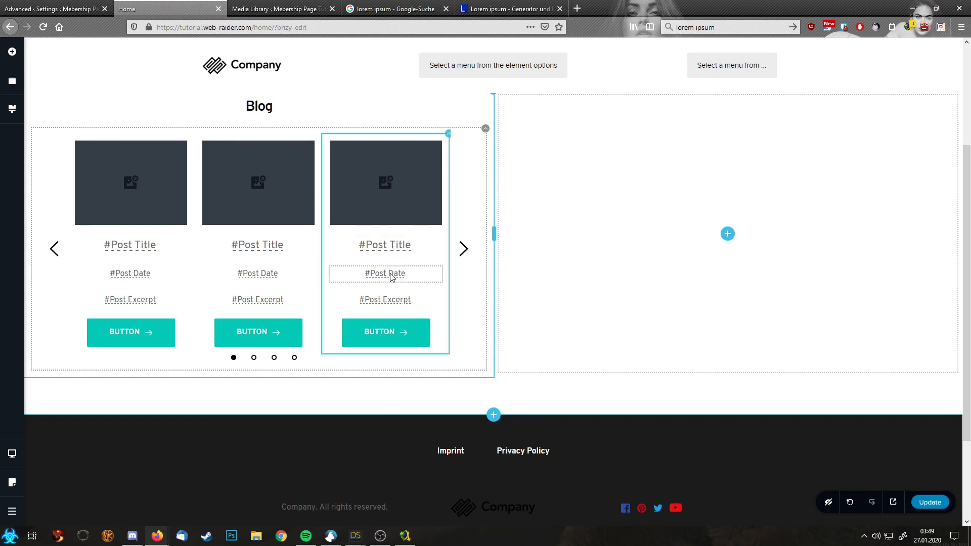
Step: Set the bottom margin of the carousel's Post Title text to 0 px
click(389, 247)
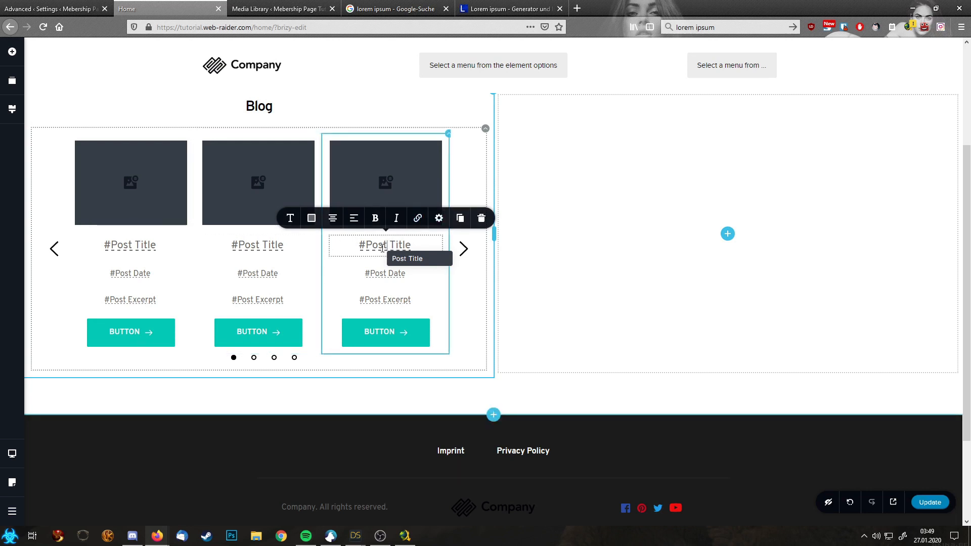
click(439, 218)
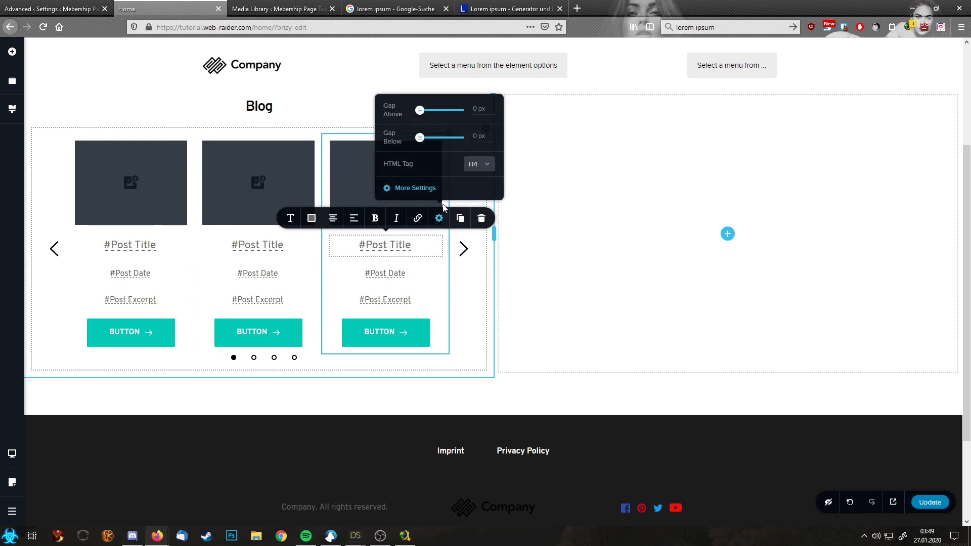
click(413, 197)
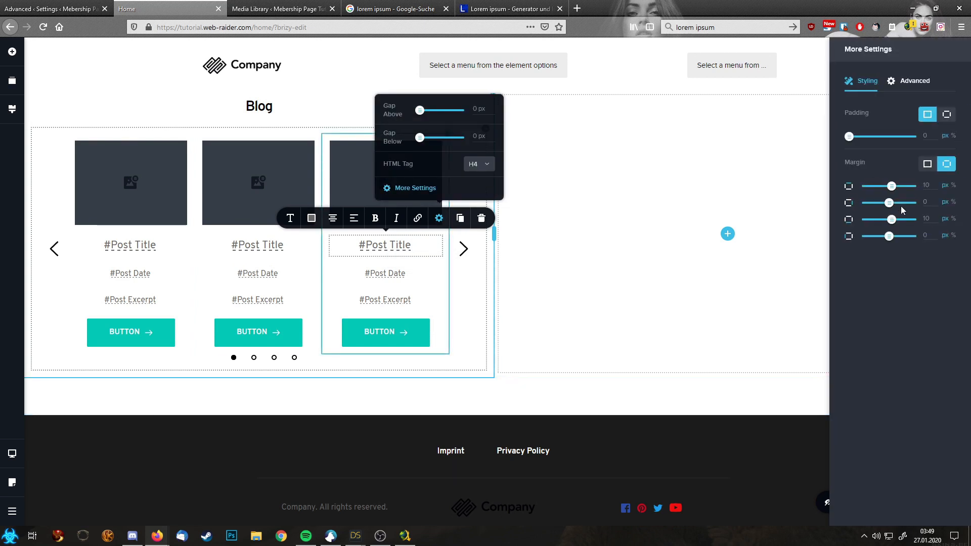
drag(936, 221, 901, 220)
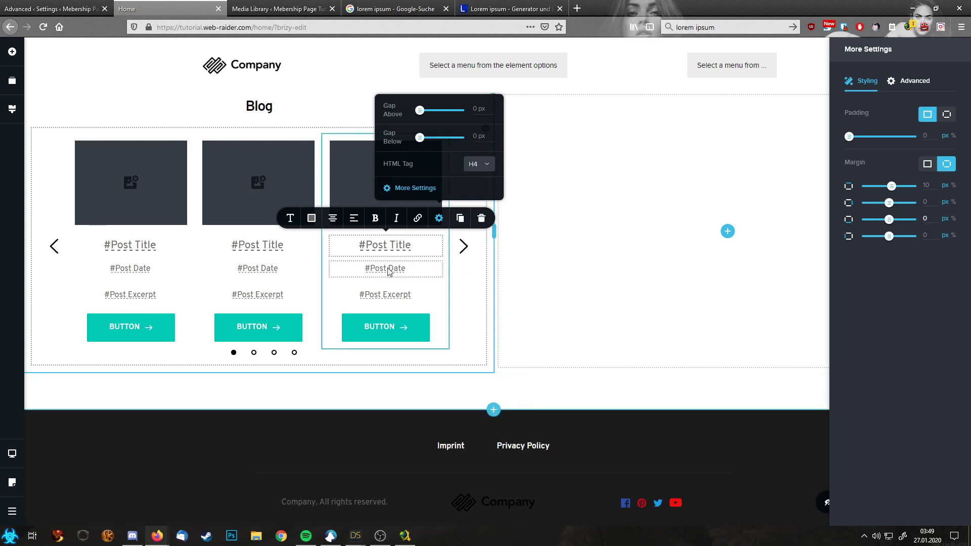
Step: Set the top margin of the carousel's Post Date text to -15 px
click(439, 270)
click(440, 245)
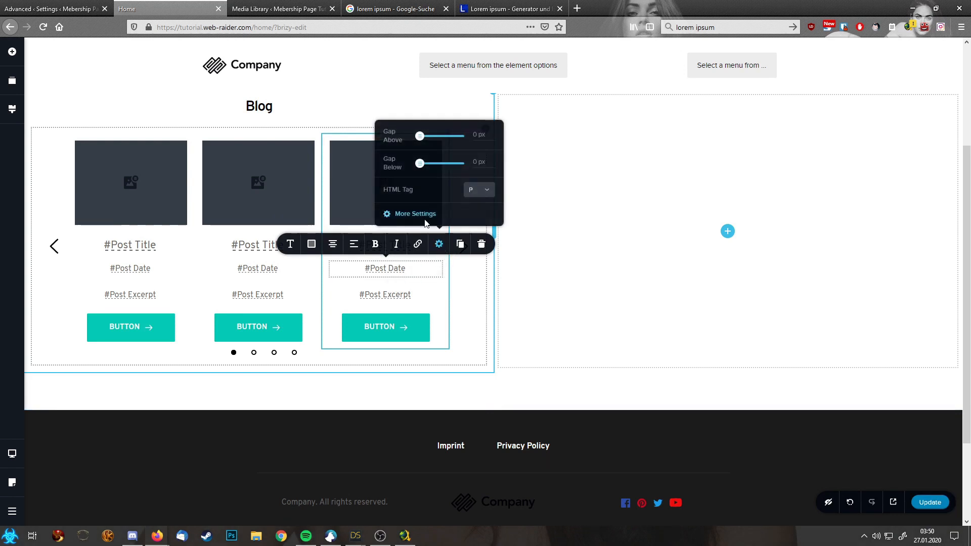
click(411, 214)
drag(934, 184, 907, 184)
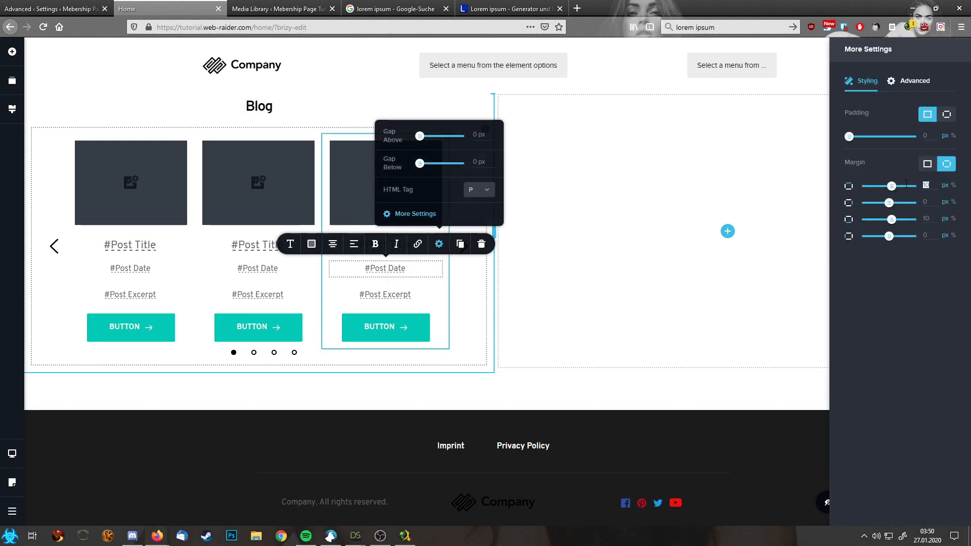
text(0)
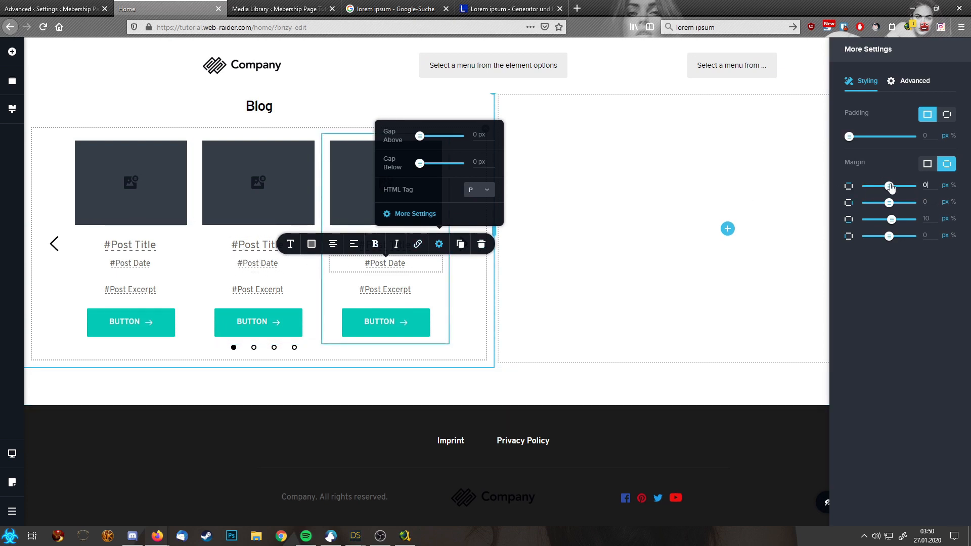
drag(891, 188, 887, 190)
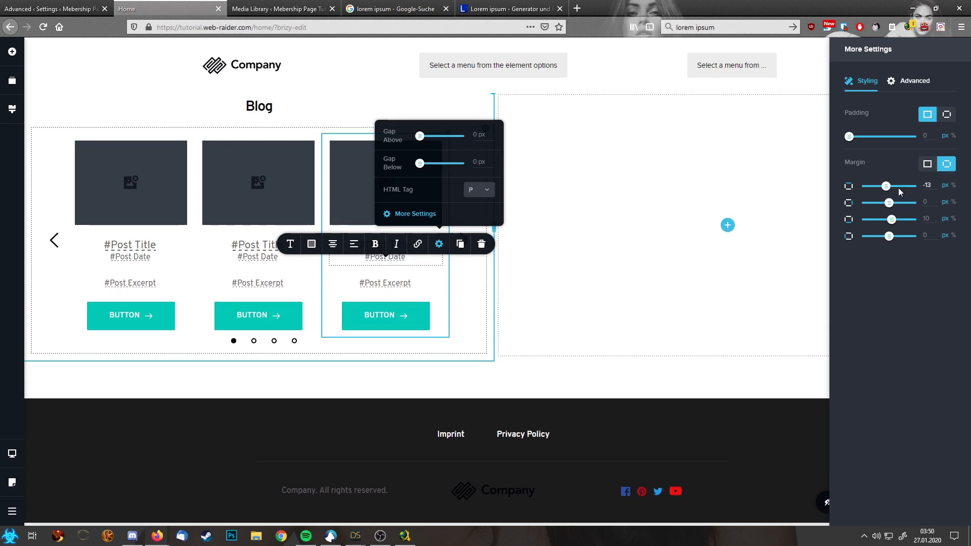
text(5)
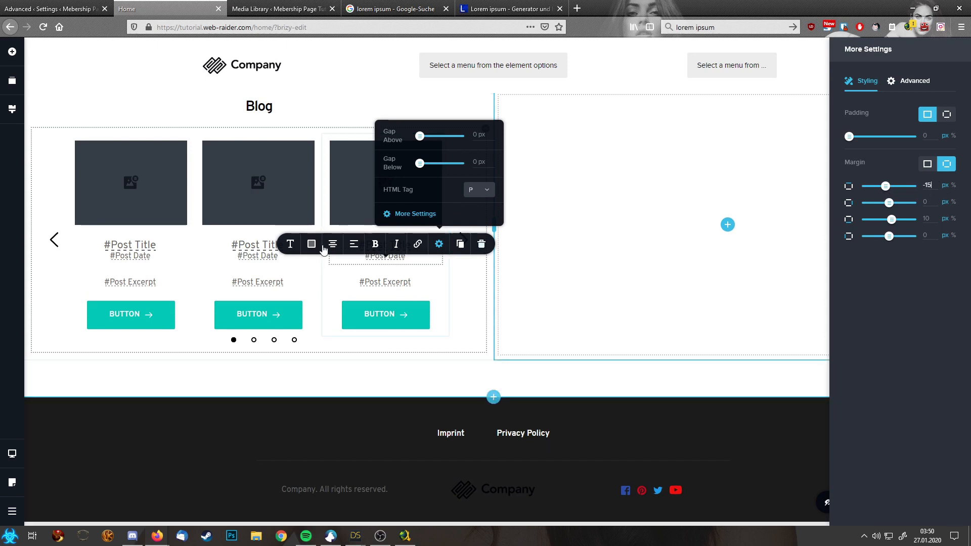
click(160, 258)
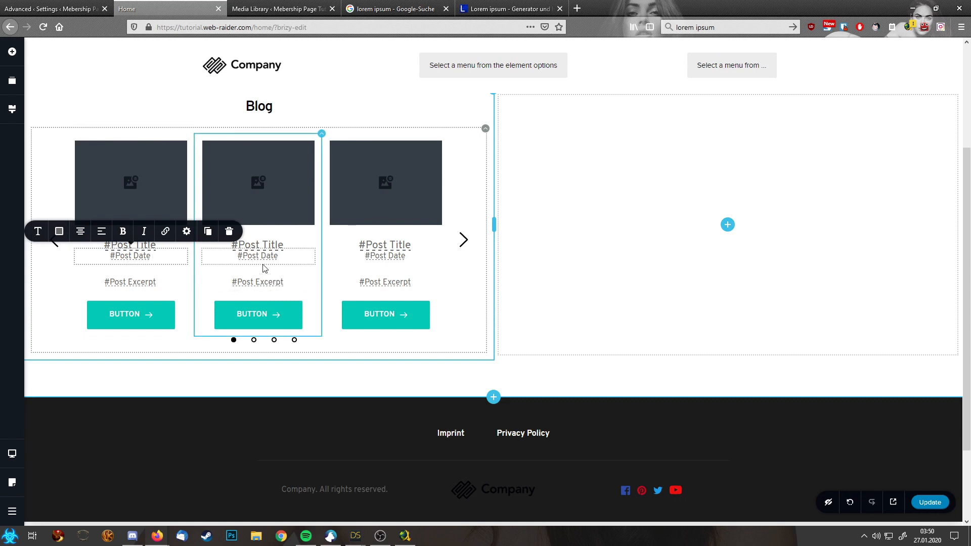
click(614, 258)
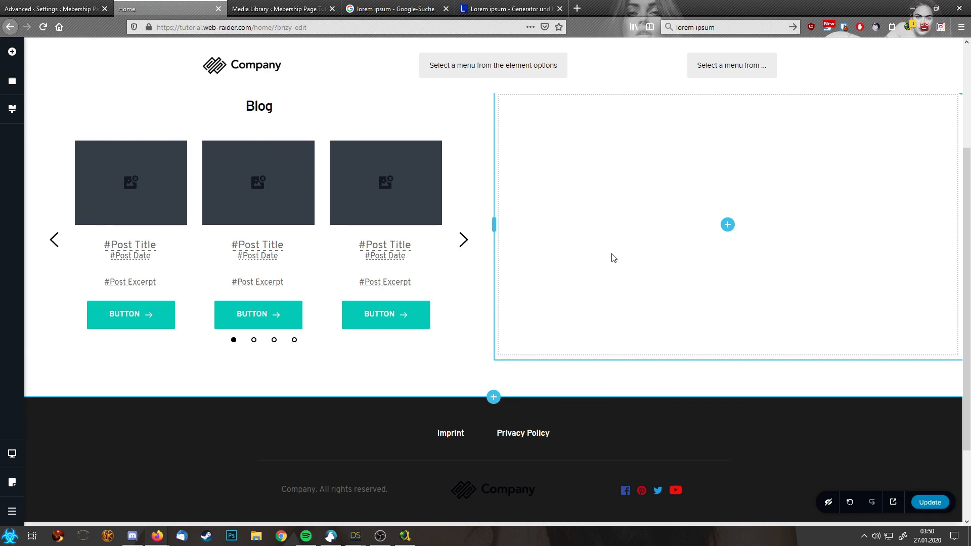
Step: Save the updated Home page and leave the page builder for the WordPress dashboard
click(926, 504)
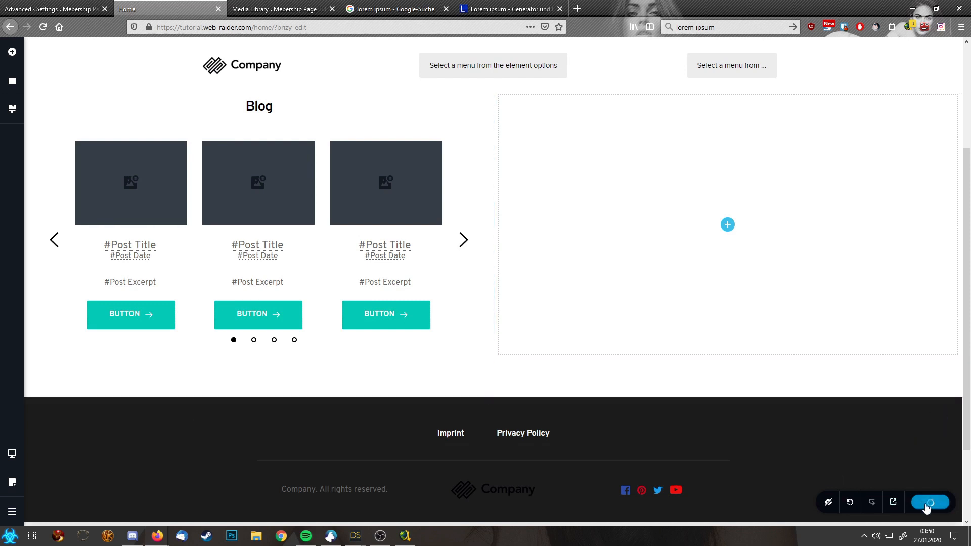
click(12, 510)
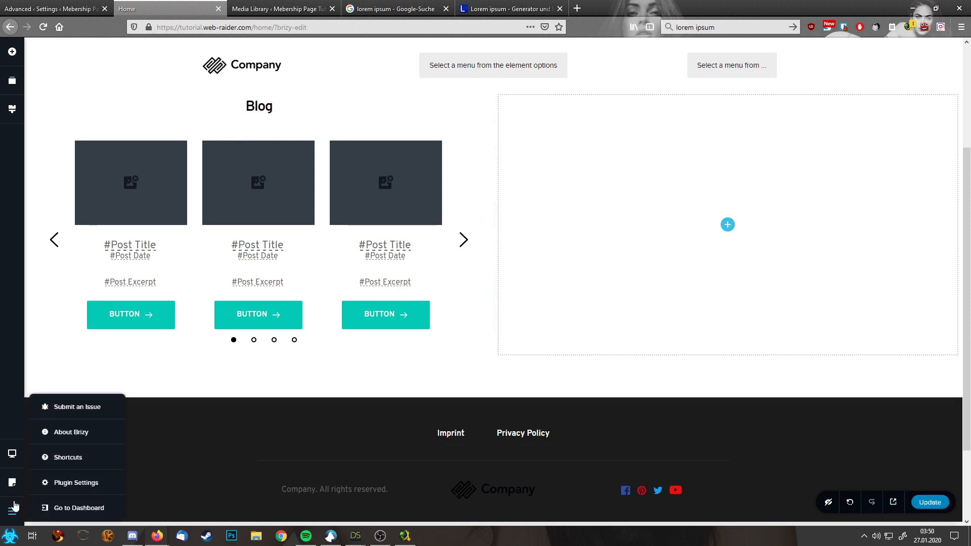
click(74, 508)
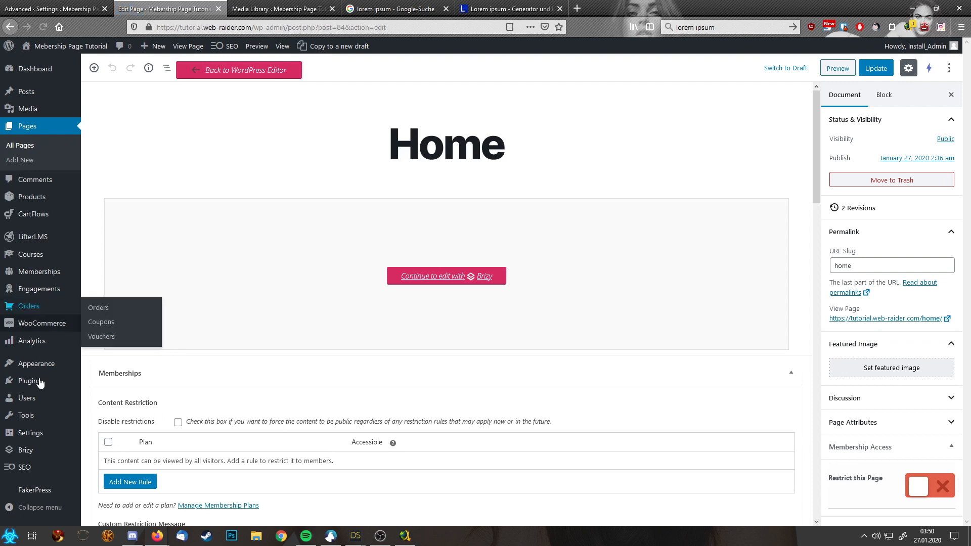
Step: Look through the installed plugins and the admin navigation for the fake content generator FakerPress
mouse_move(39, 382)
click(102, 385)
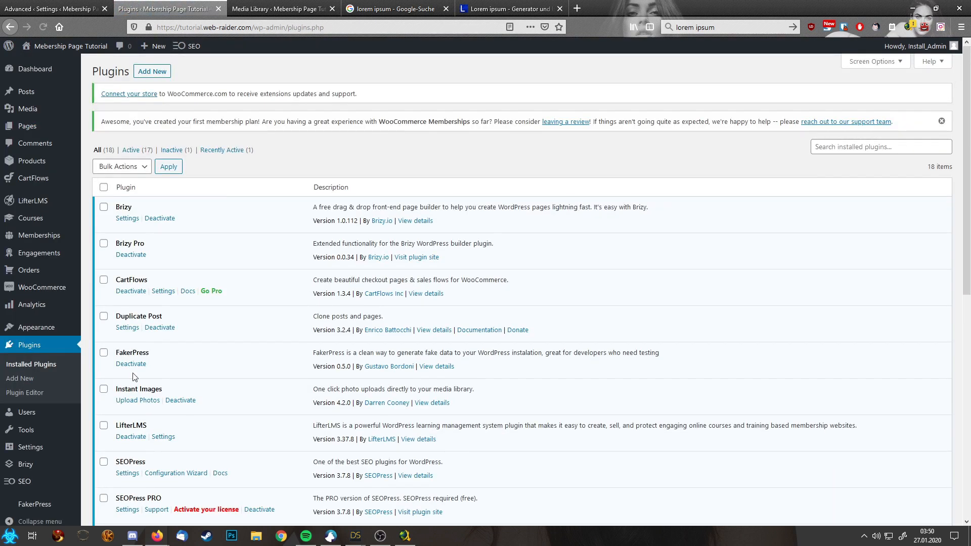
scroll(212, 374, down, 1)
scroll(212, 374, down, 3)
scroll(210, 374, down, 5)
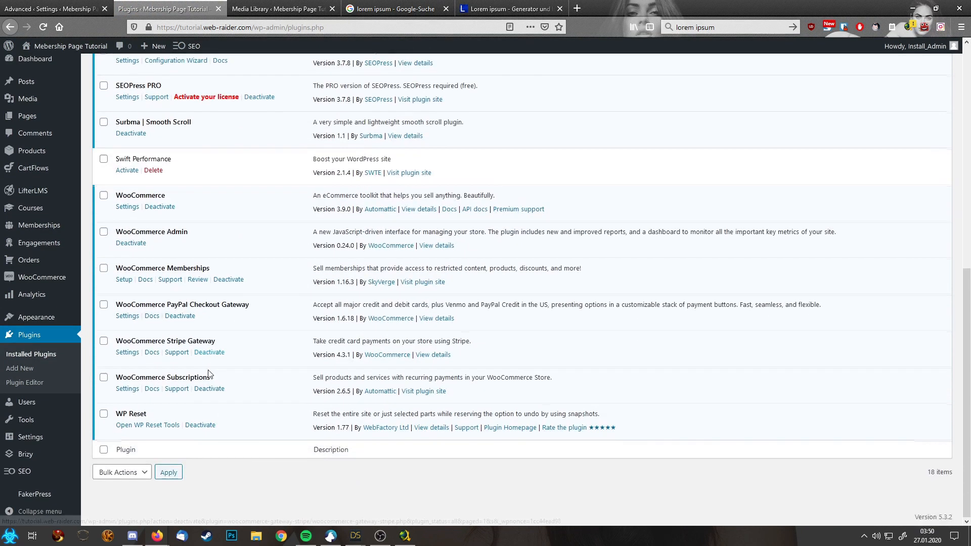
scroll(208, 374, up, 5)
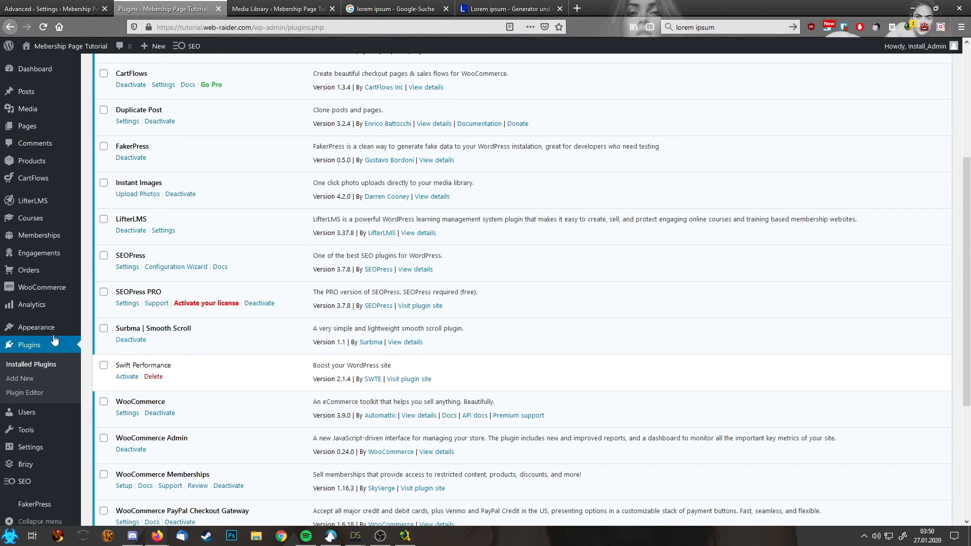
mouse_move(40, 328)
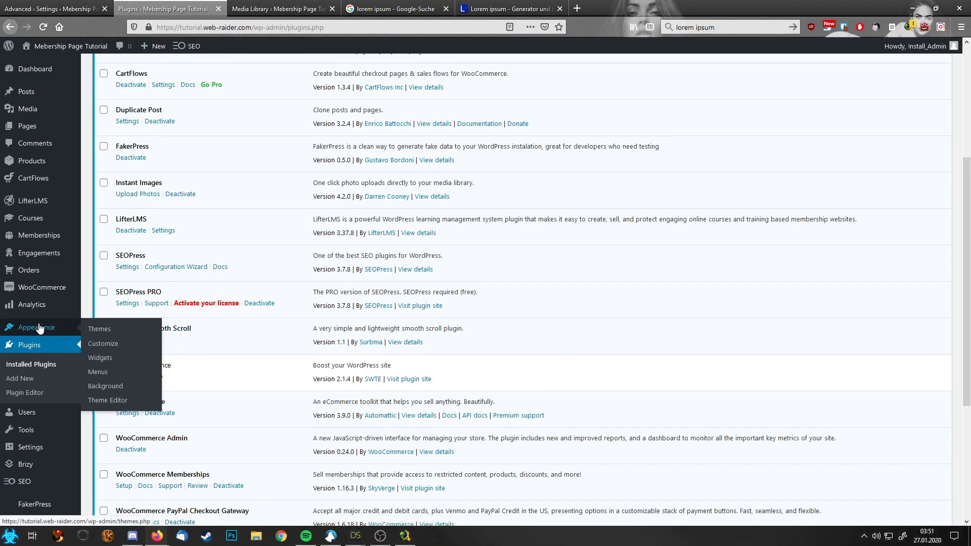
mouse_move(38, 306)
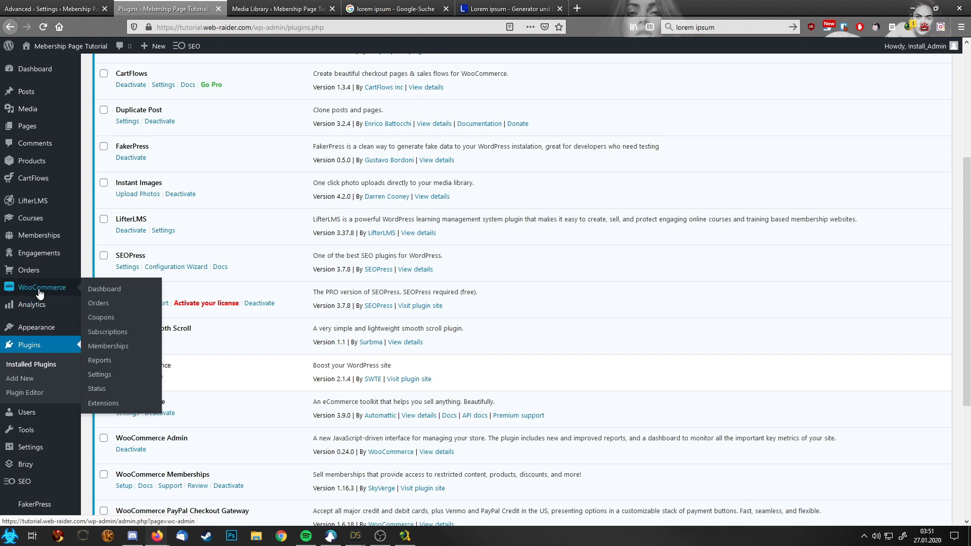
scroll(45, 405, down, 1)
mouse_move(44, 419)
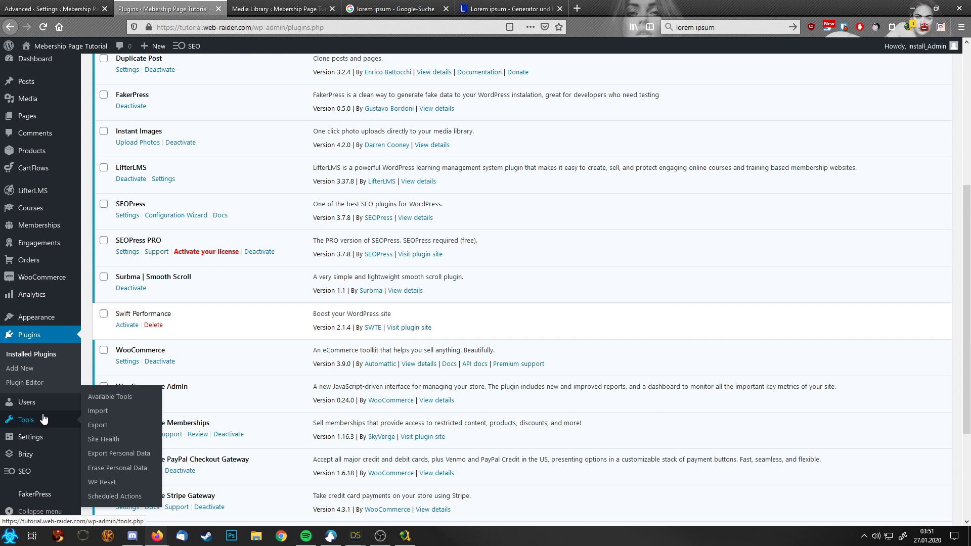
Step: Open FakerPress's post generator and set the quantity range from 5 to 5 posts
click(43, 495)
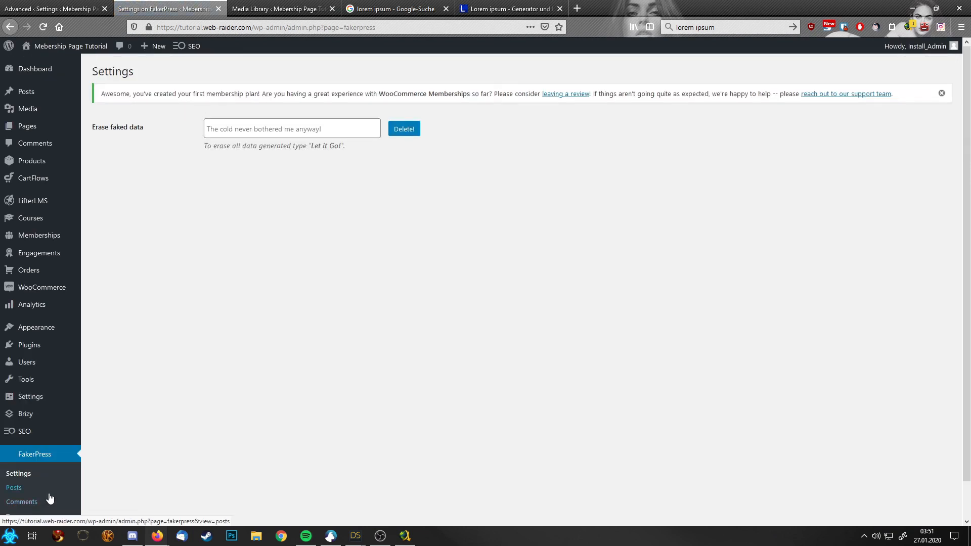
click(45, 489)
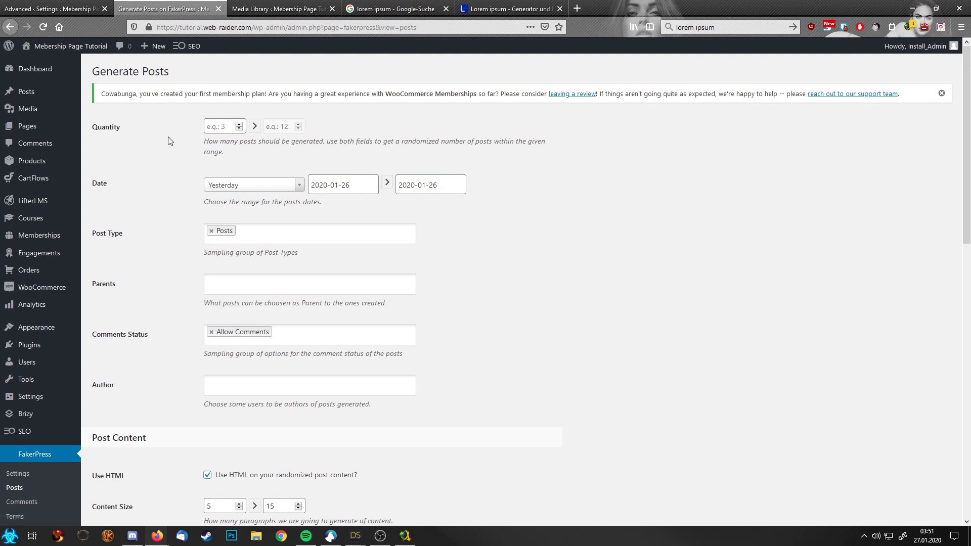
click(240, 124)
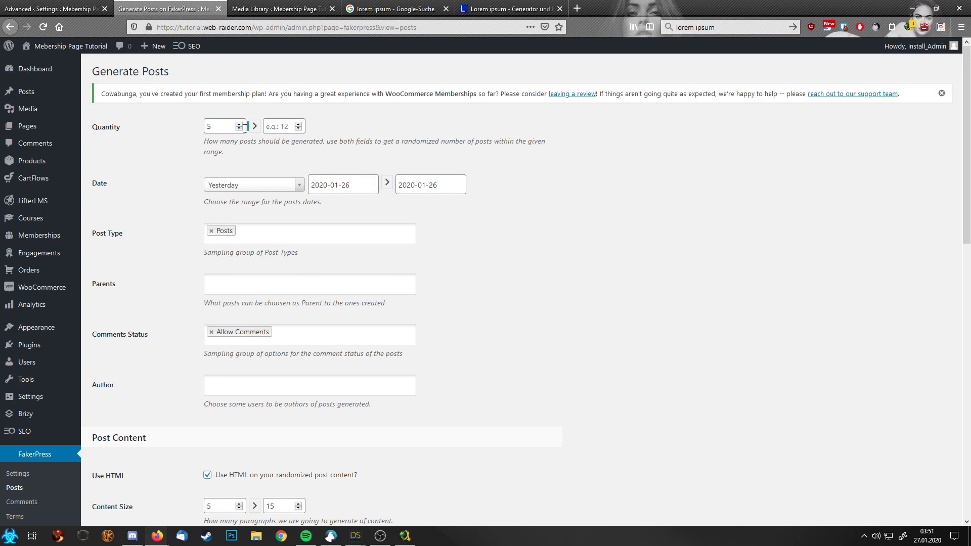
click(298, 129)
click(239, 124)
Step: Generate the fake posts with the default content, taxonomy and meta field rules, and check the generation result
scroll(235, 332, down, 2)
scroll(253, 289, down, 3)
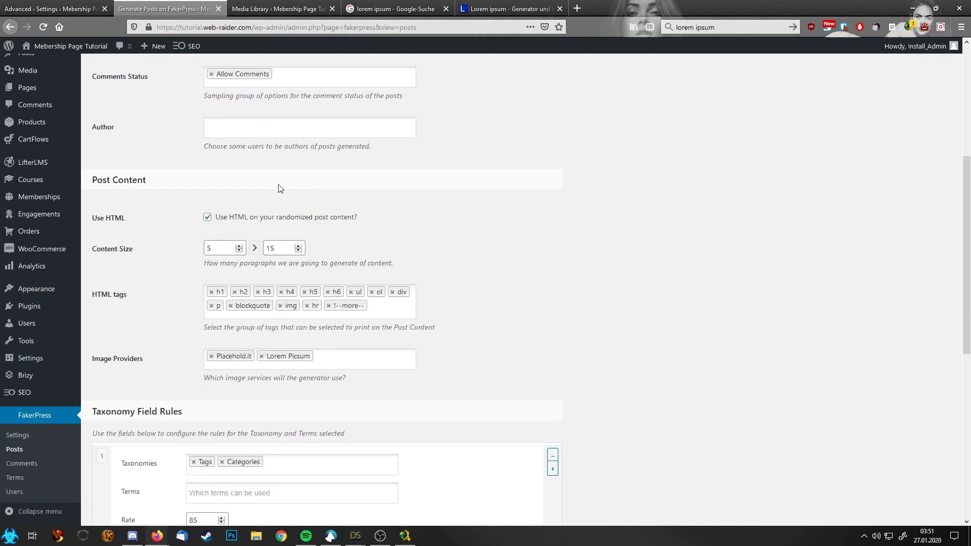
scroll(166, 260, down, 3)
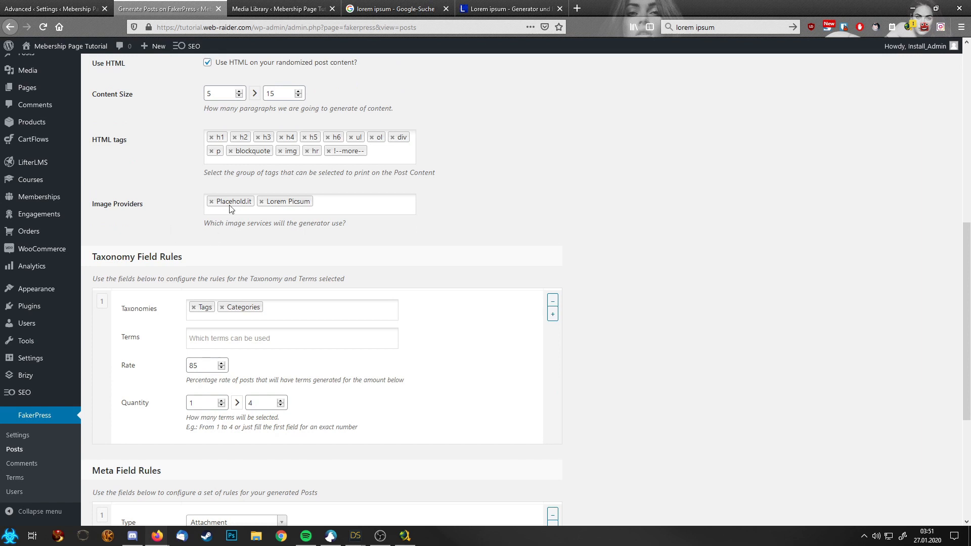
scroll(164, 244, down, 3)
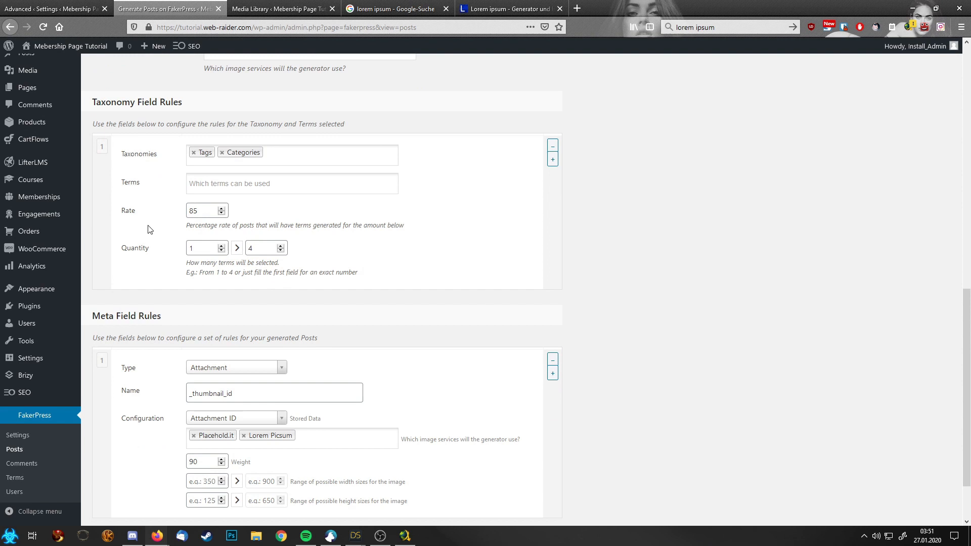
scroll(158, 244, down, 2)
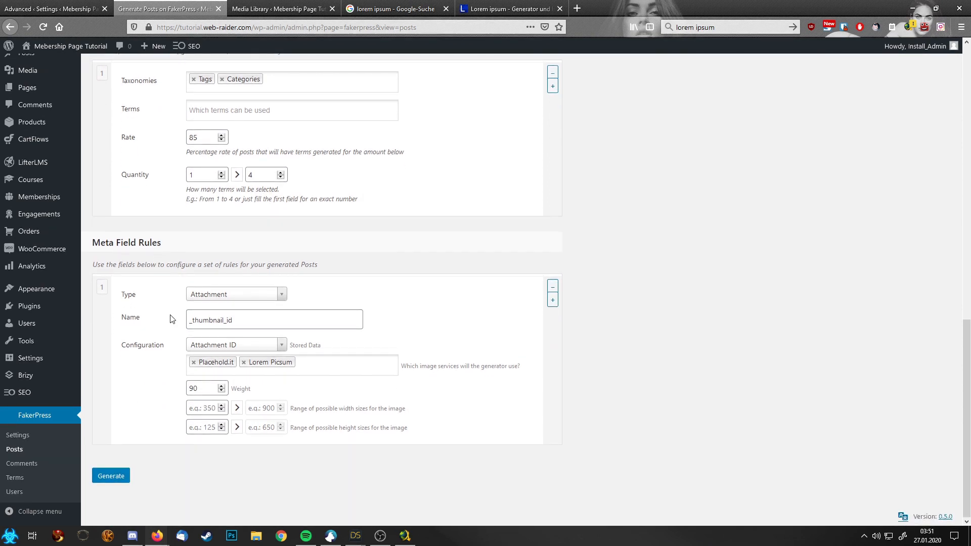
click(120, 476)
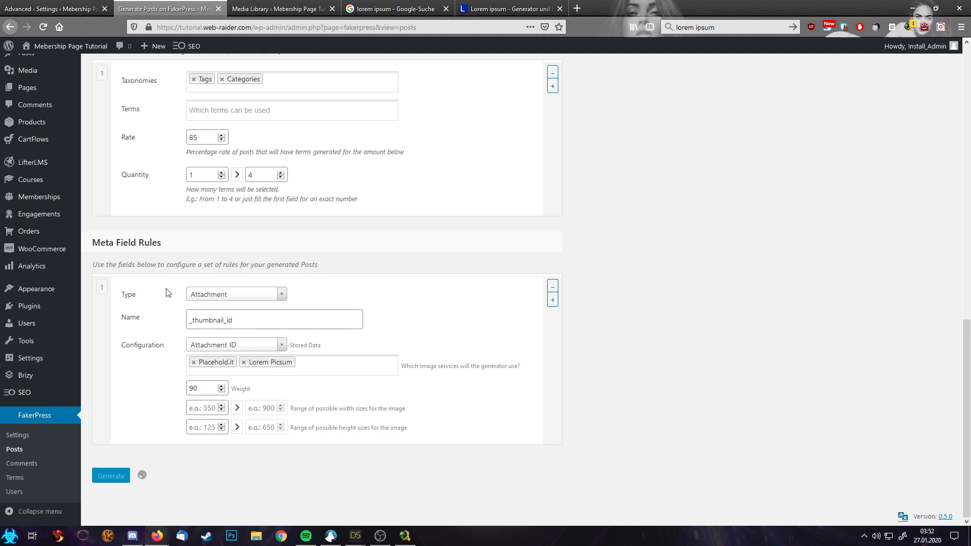
scroll(168, 293, up, 15)
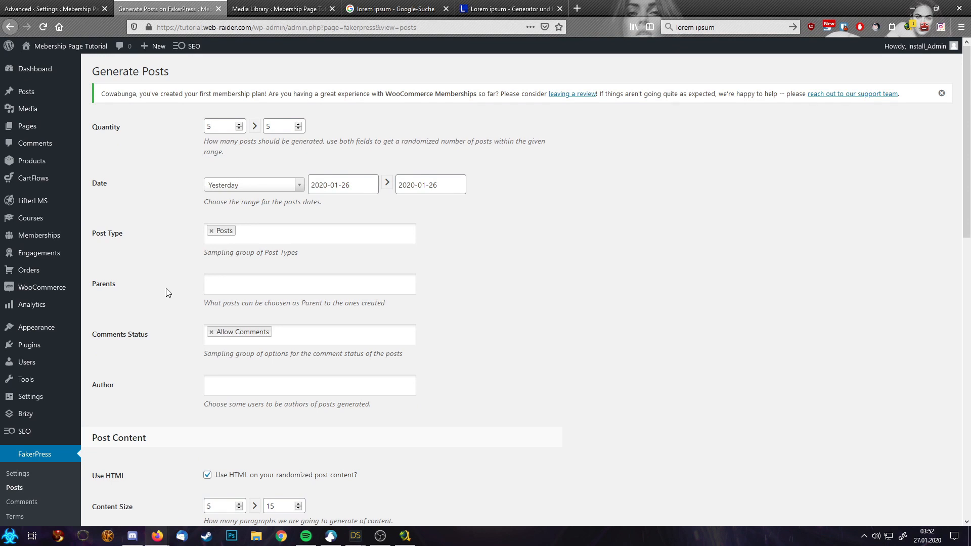
scroll(165, 292, down, 15)
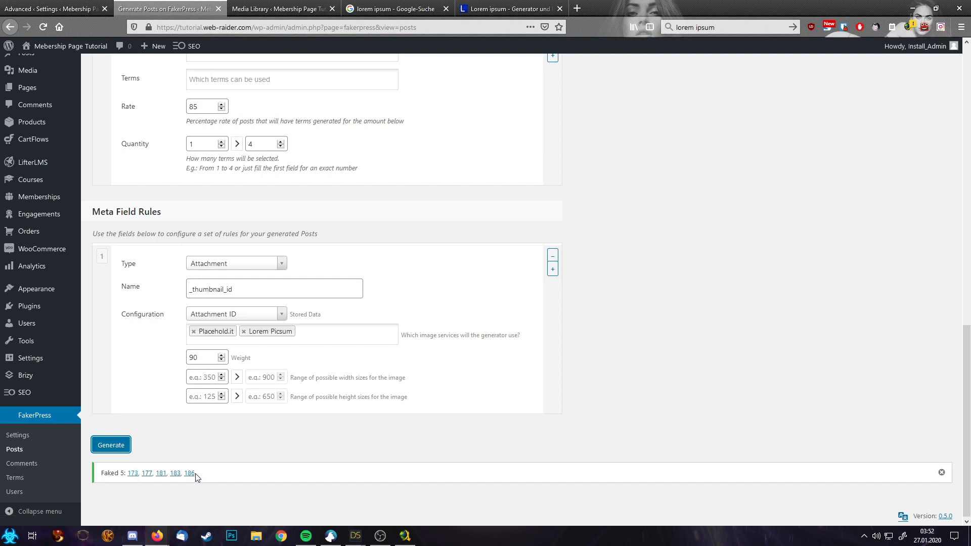
scroll(30, 161, up, 12)
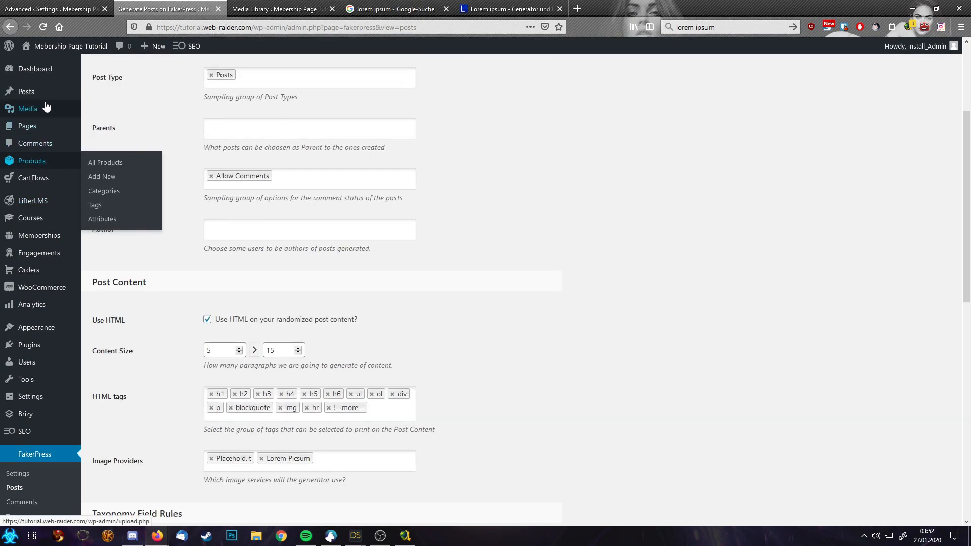
Step: View the generated post "Dicta molestiae cum quibusdam non suscipit qui" from the posts list and examine its images and text
click(37, 94)
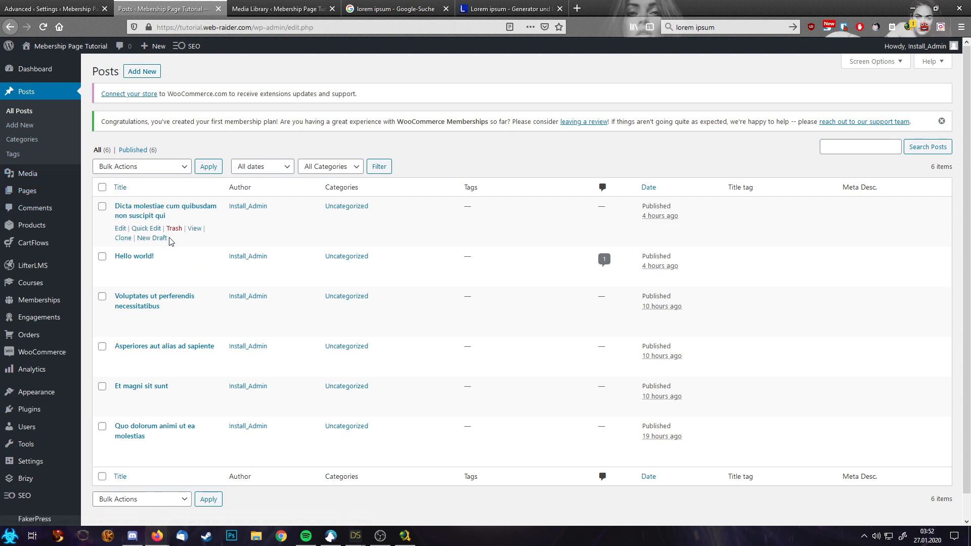
click(193, 230)
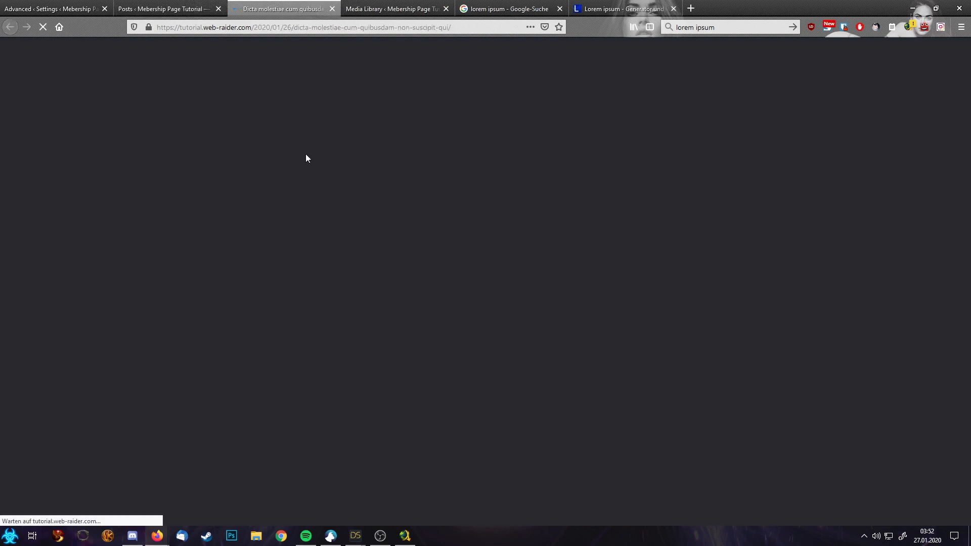
scroll(472, 342, down, 5)
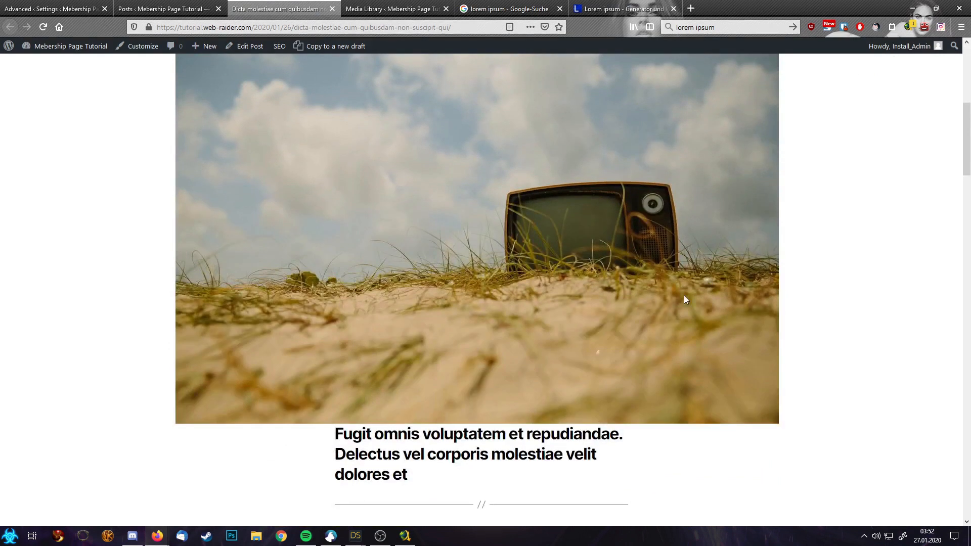
scroll(467, 319, down, 10)
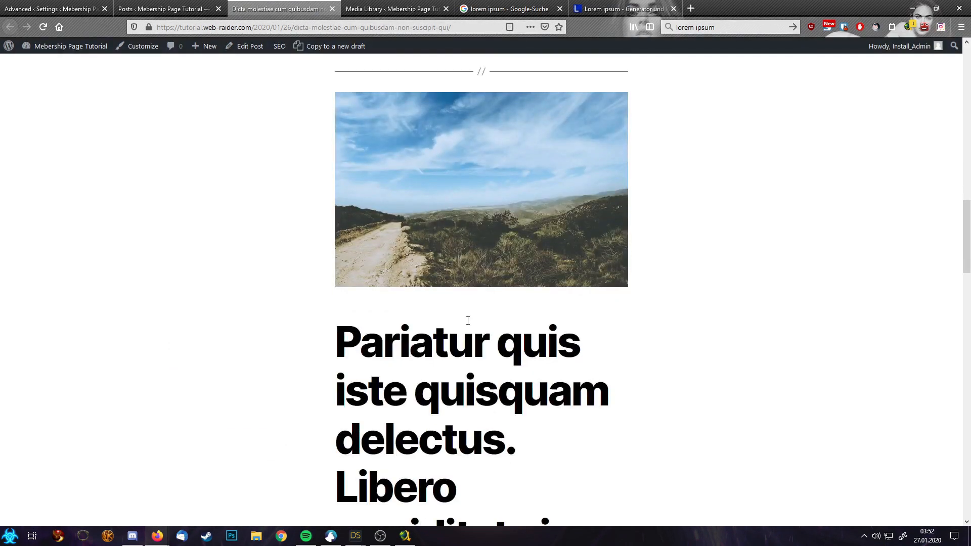
scroll(468, 321, down, 10)
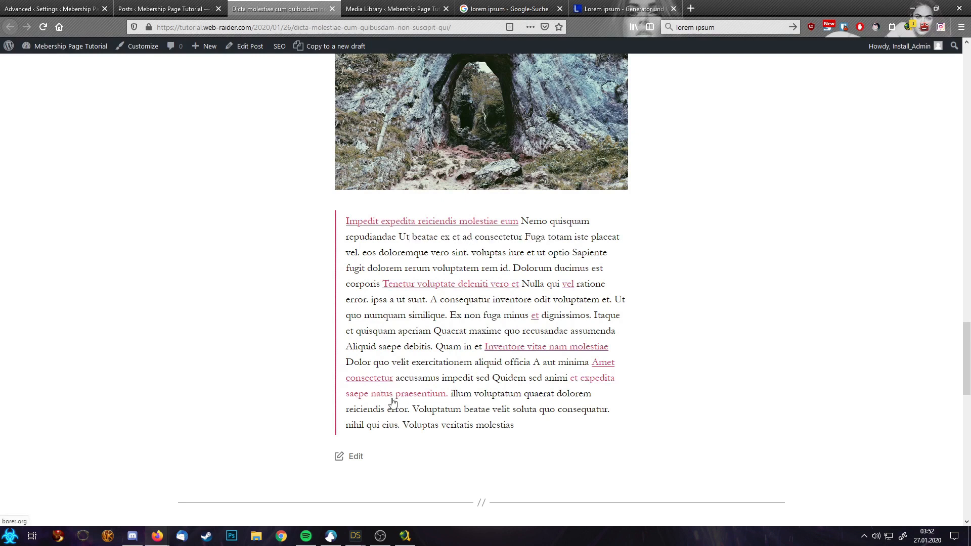
scroll(393, 402, down, 10)
scroll(457, 386, up, 6)
scroll(459, 385, up, 20)
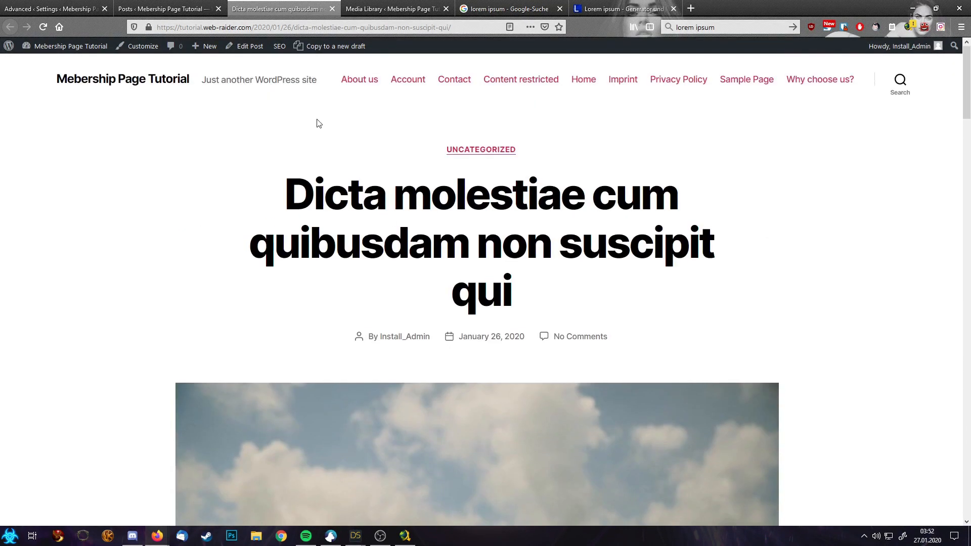
Step: In the site's Reading settings, make the homepage display a static page and choose Home for it
click(161, 8)
click(79, 7)
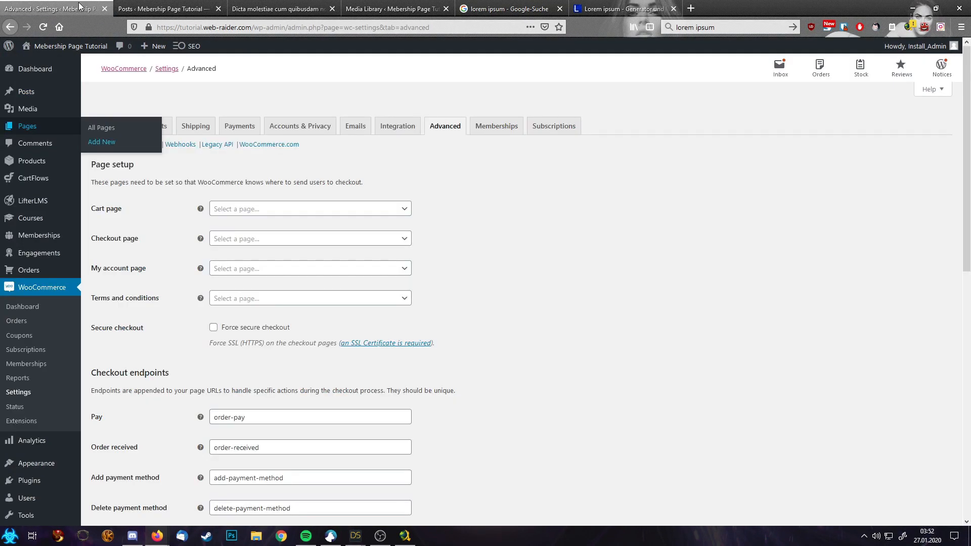
scroll(51, 420, down, 3)
scroll(51, 420, down, 3)
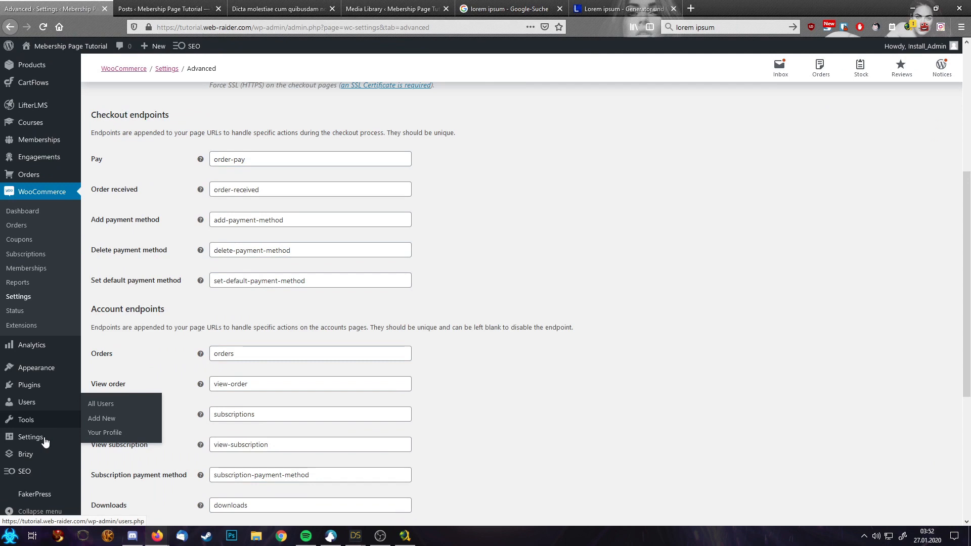
mouse_move(34, 442)
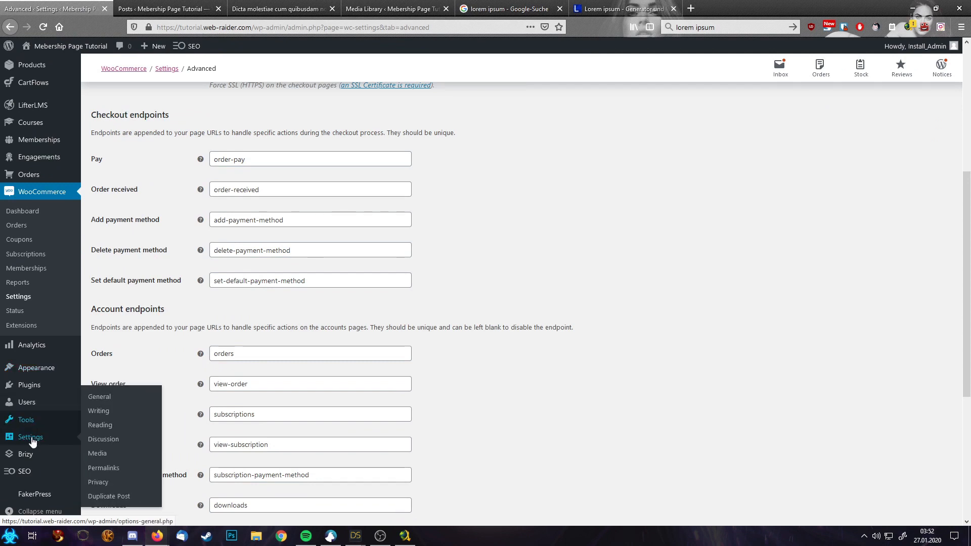
click(110, 425)
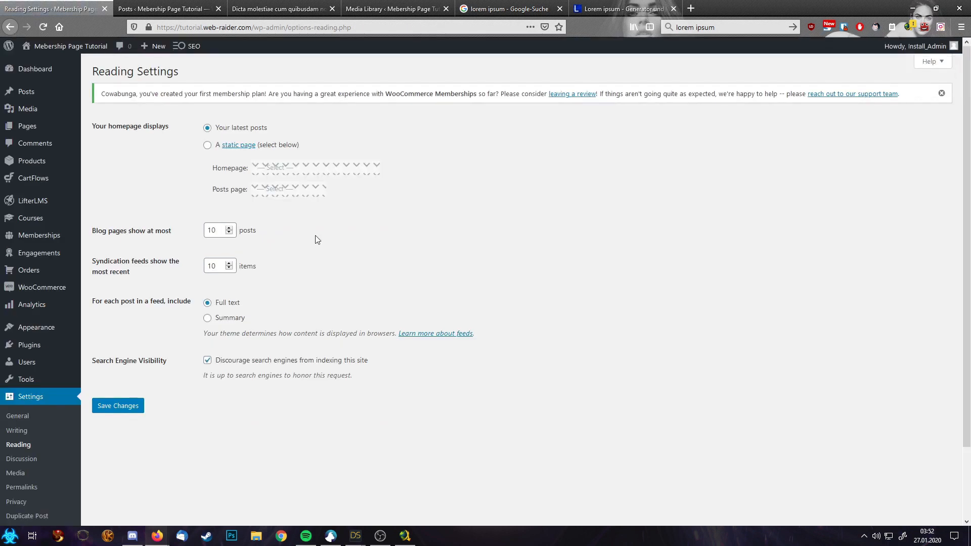
click(208, 145)
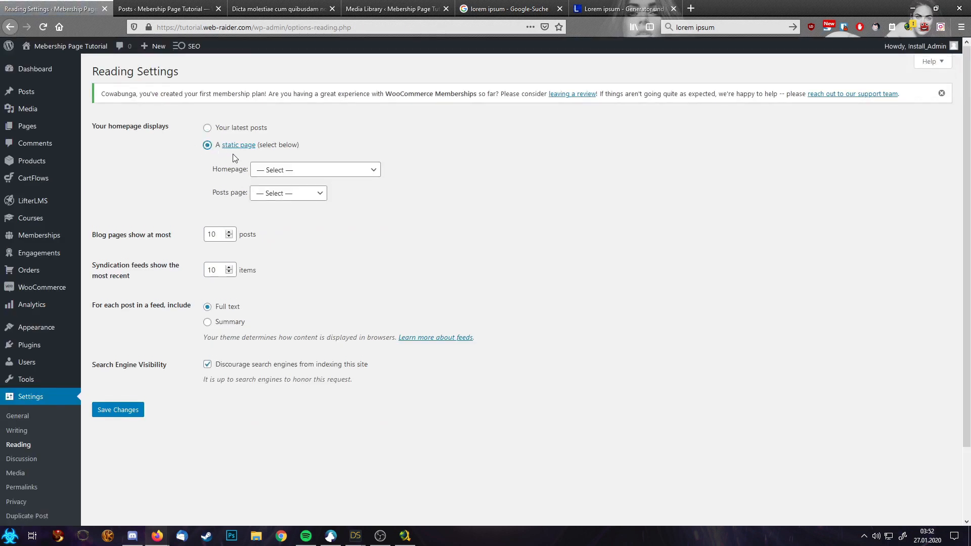
click(272, 172)
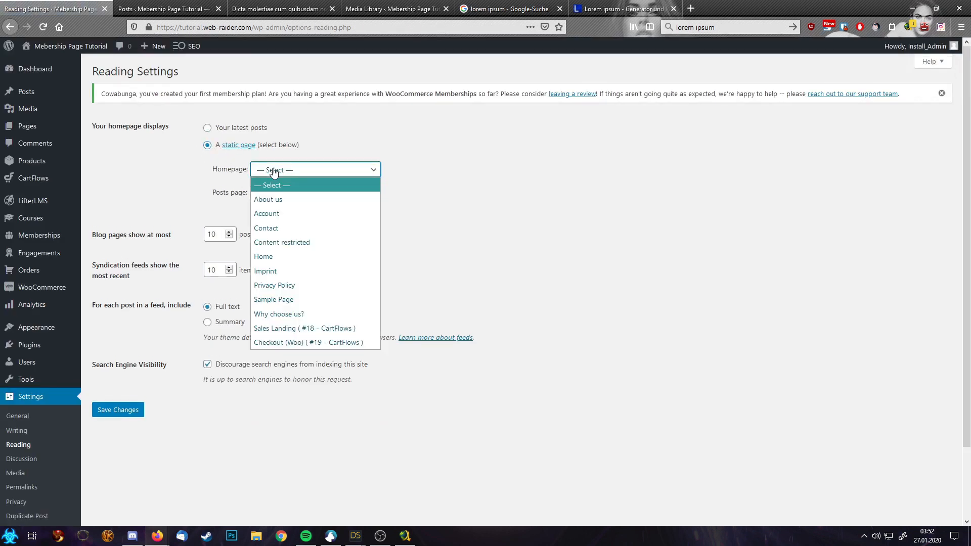
click(275, 257)
Step: Limit blog pages to 12 posts and syndication feeds to 12 items, include only summaries in feeds, and save the settings
drag(219, 235, 189, 235)
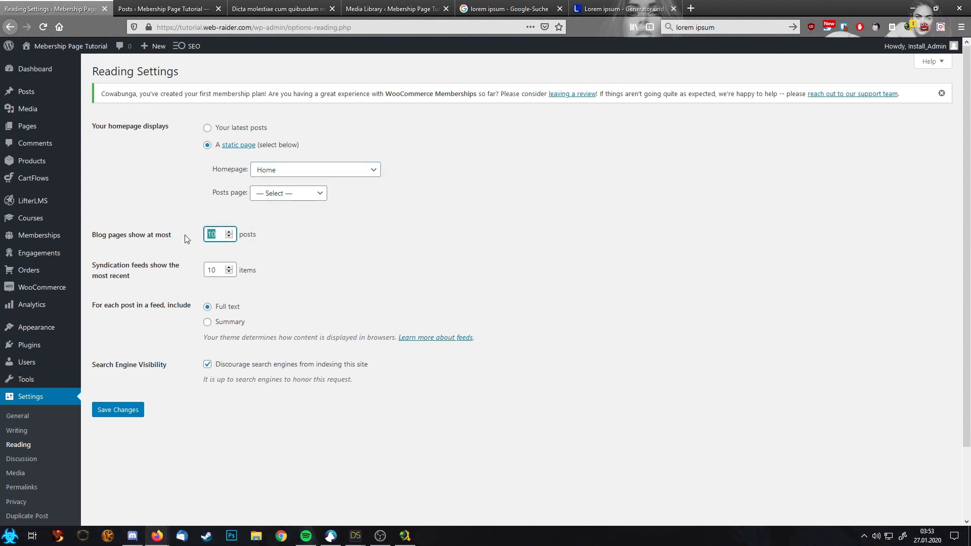
drag(217, 273, 192, 276)
text(12)
click(218, 324)
click(118, 410)
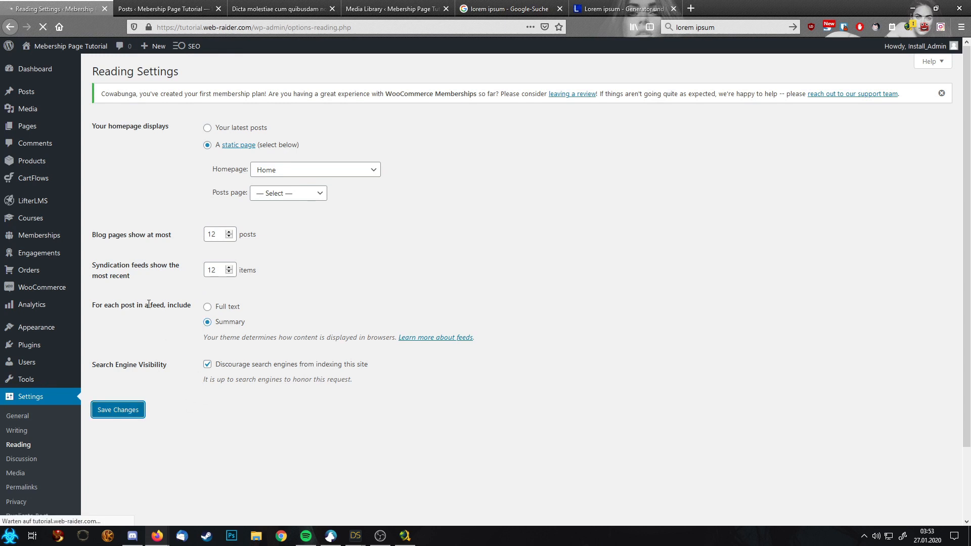
Step: Close the leftover browser tabs and open the site's front page in a new tab
click(219, 8)
click(218, 9)
click(219, 8)
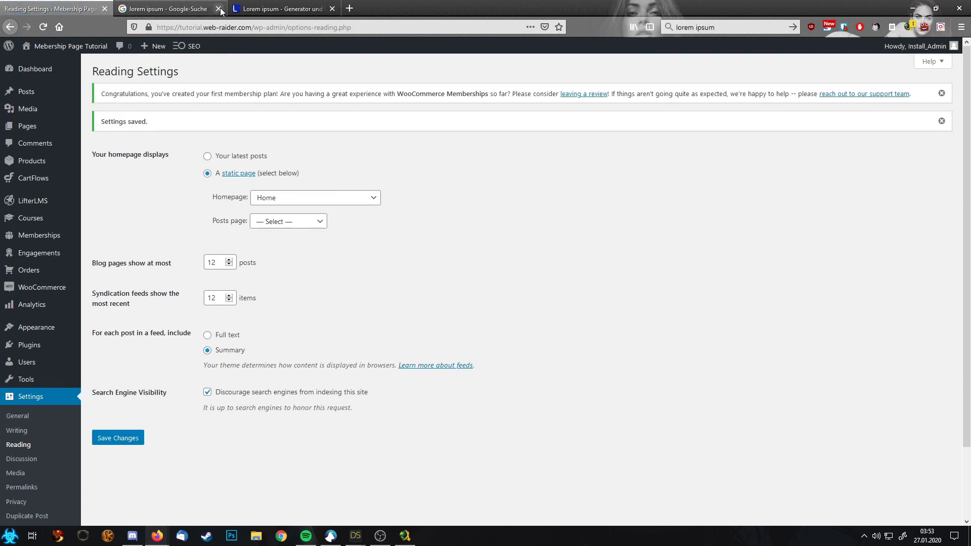
click(219, 9)
mouse_move(83, 48)
click(35, 64)
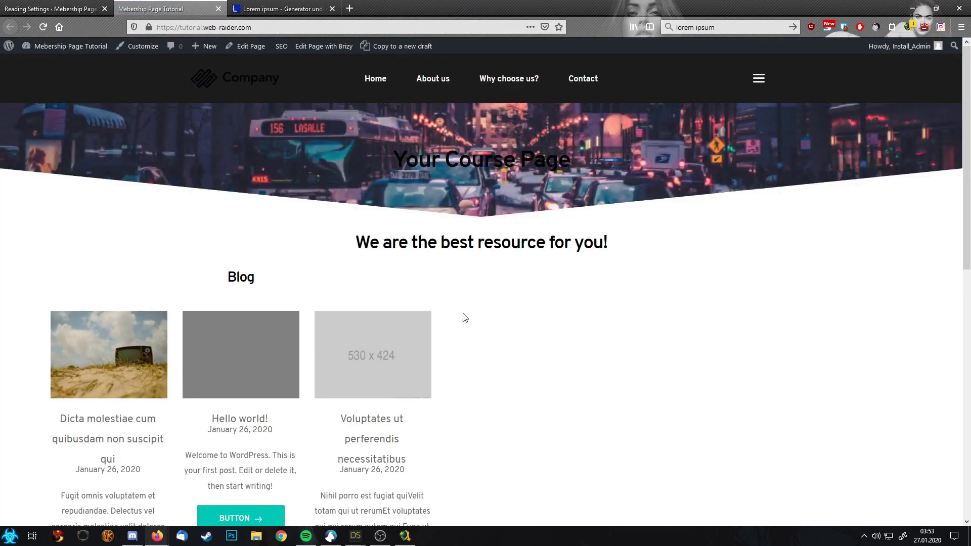
Step: Examine the blog section on the front page and advance the post carousel through its posts
scroll(463, 318, down, 3)
scroll(463, 317, down, 2)
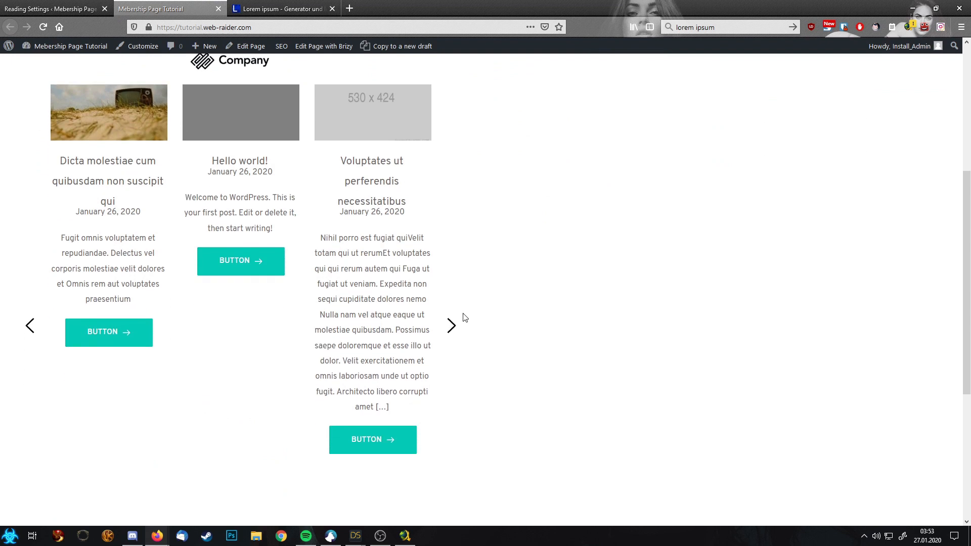
scroll(463, 317, up, 2)
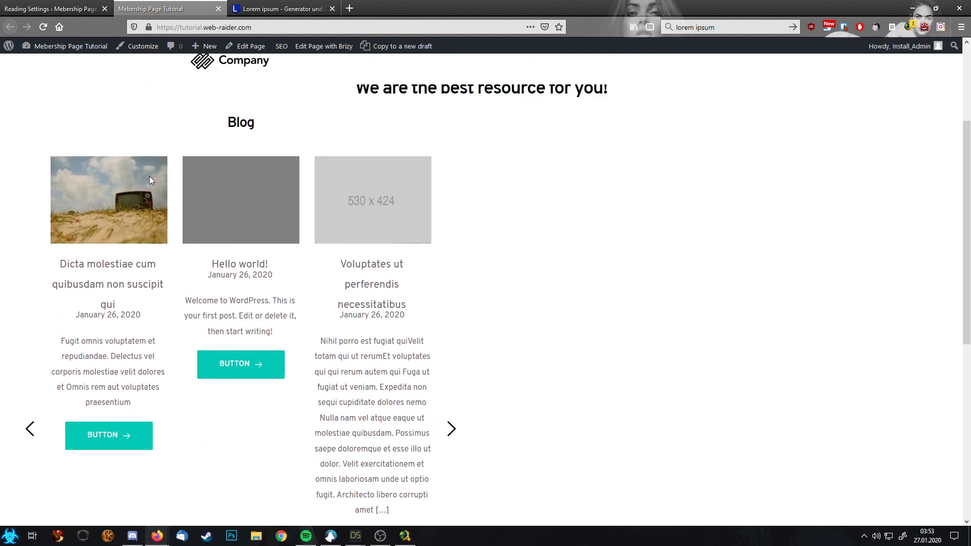
click(453, 434)
click(453, 433)
click(453, 434)
click(452, 430)
click(451, 430)
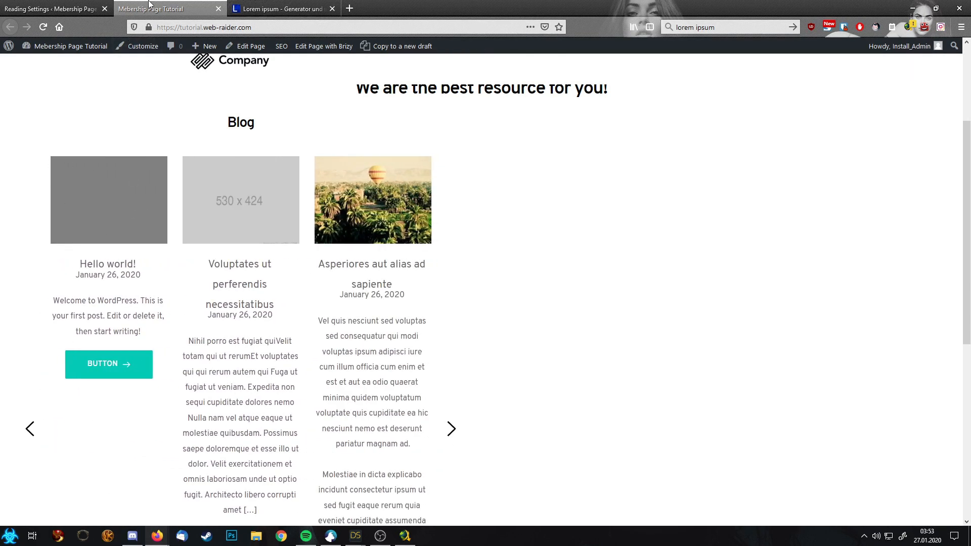
Step: Open Instant Images in a new tab and upload the photo of the scientist in a white lab coat to the media library
click(27, 8)
mouse_move(47, 129)
middle_click(124, 138)
click(177, 6)
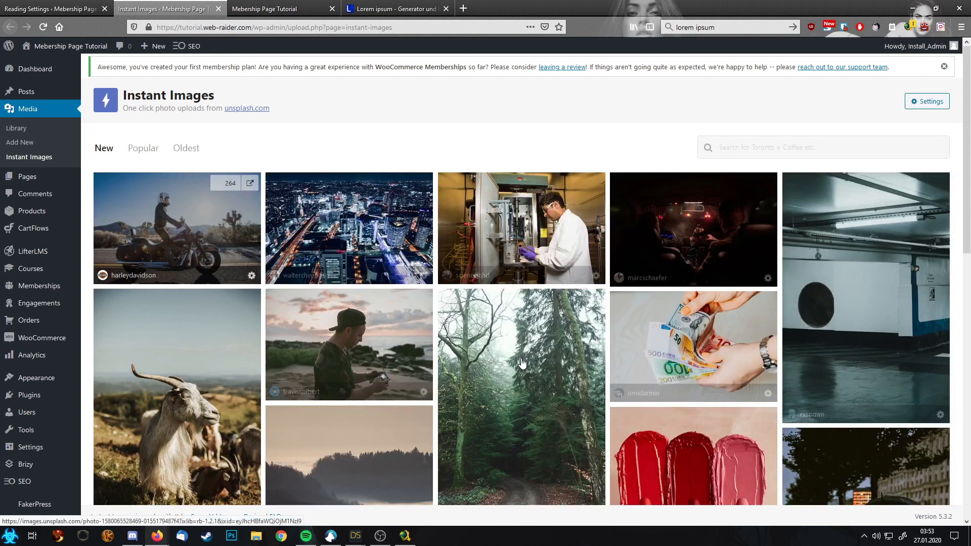
Step: Edit the post "Hello world!", set the photo of the scientist in a lab coat as its featured image, and update the post
click(54, 4)
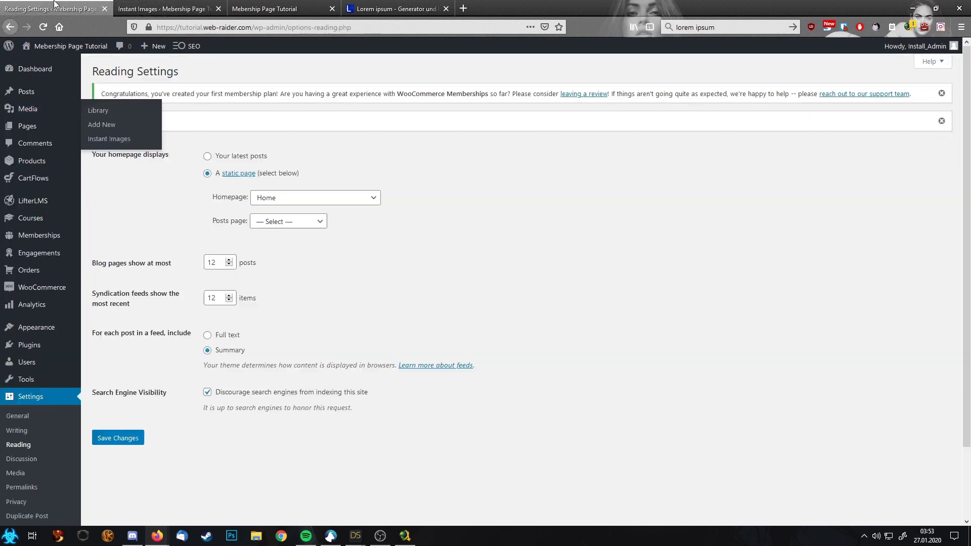
mouse_move(45, 93)
click(106, 98)
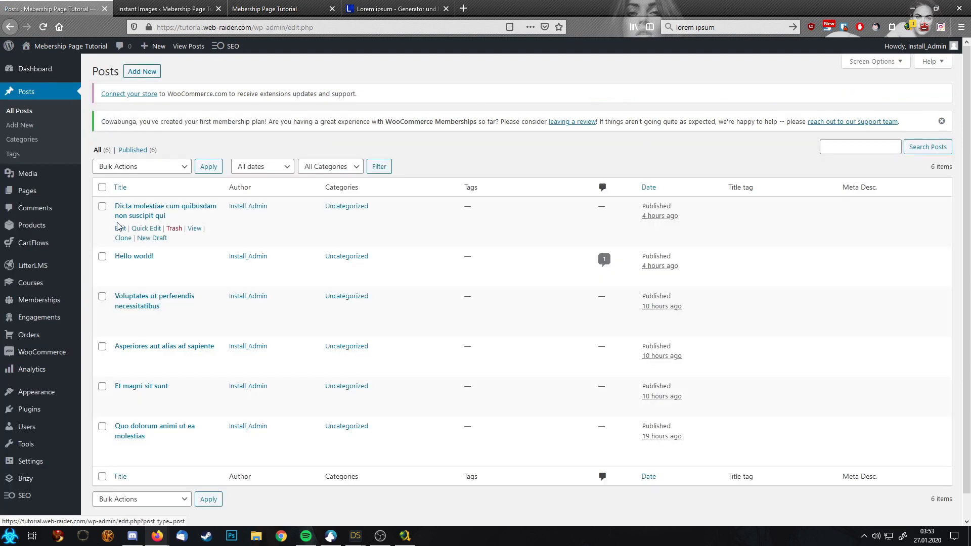
click(122, 270)
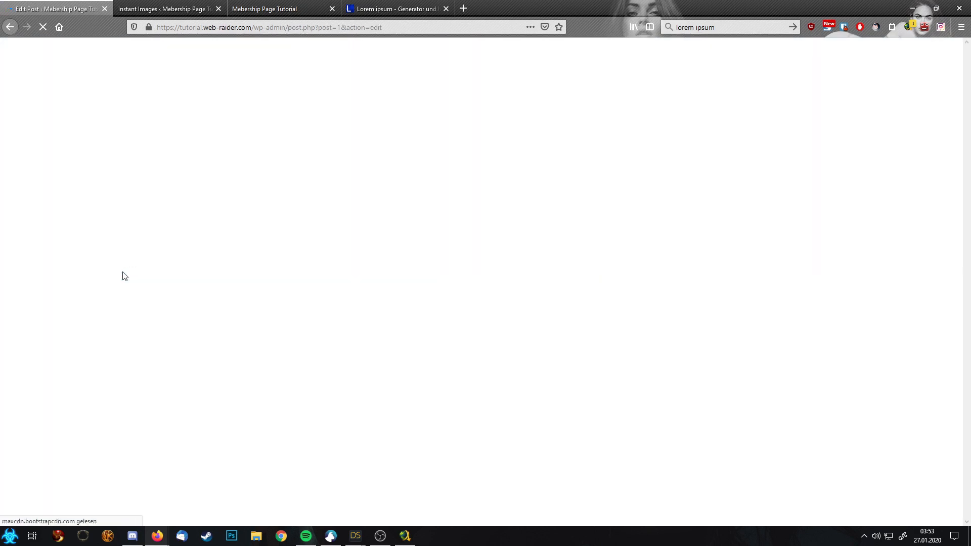
click(868, 423)
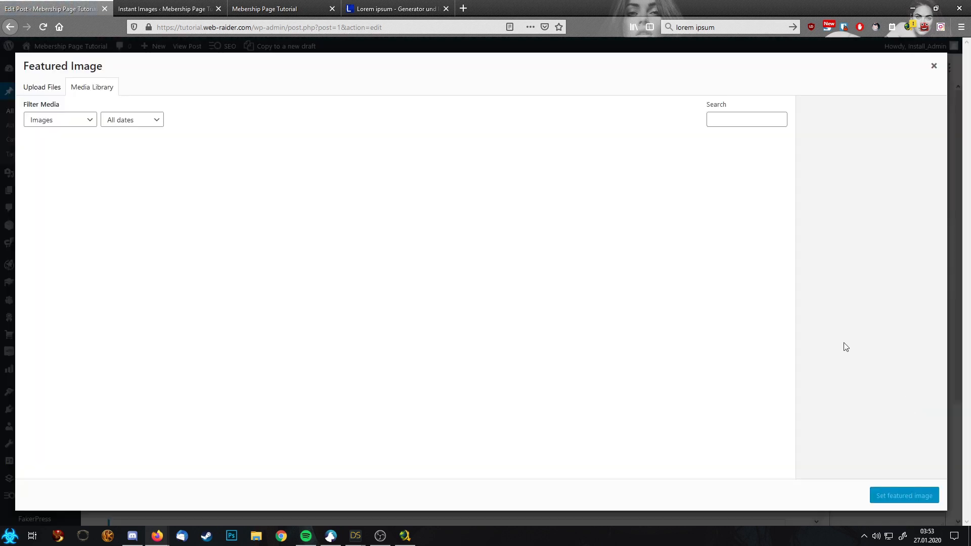
click(68, 177)
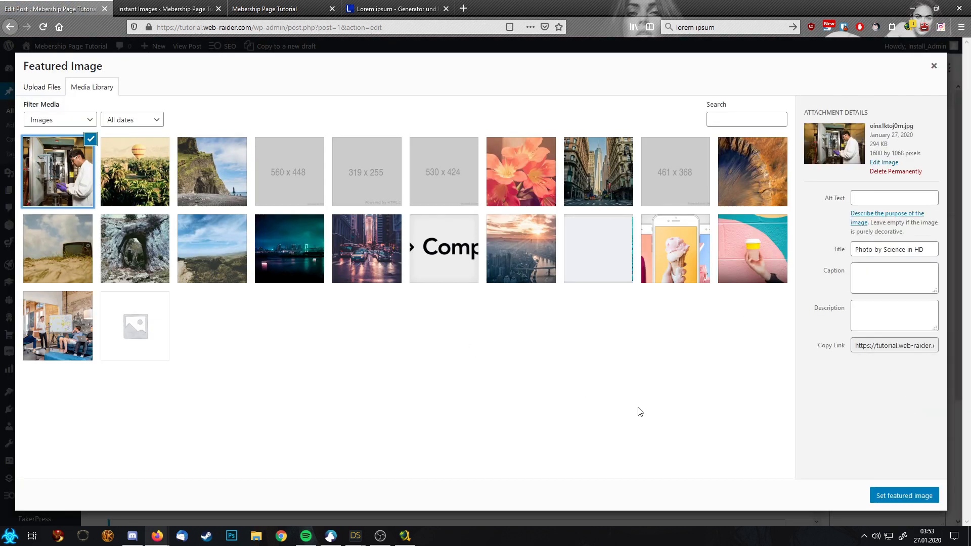
click(883, 499)
click(876, 69)
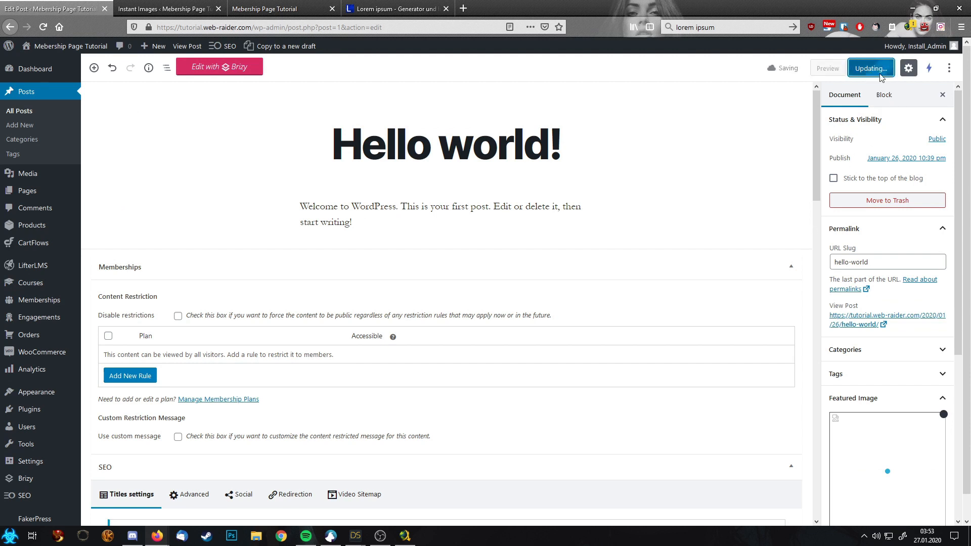
Step: Reload the site's front page and check the "Hello world!" post's image in the blog carousel
click(35, 69)
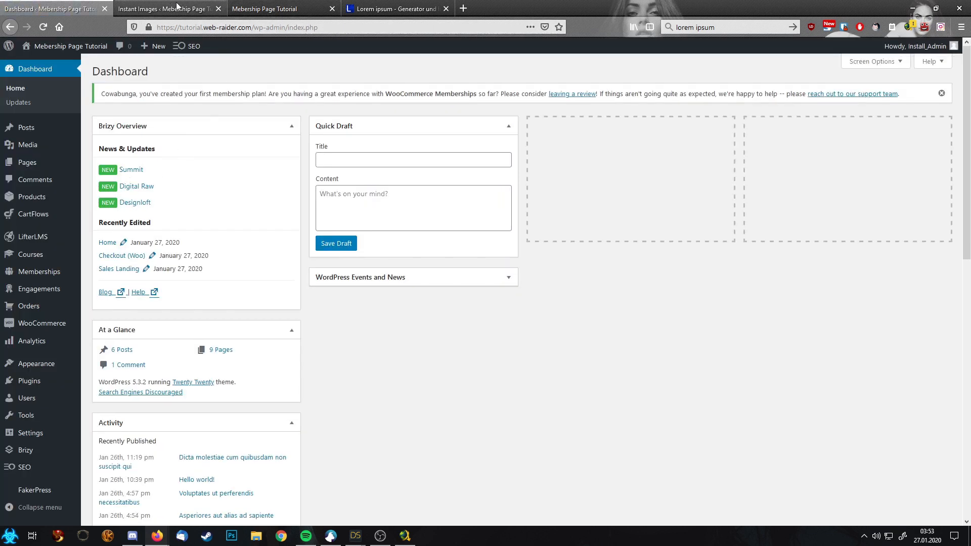
key(ctrl+Tab)
key(ctrl+Tab)
click(283, 33)
key(Return)
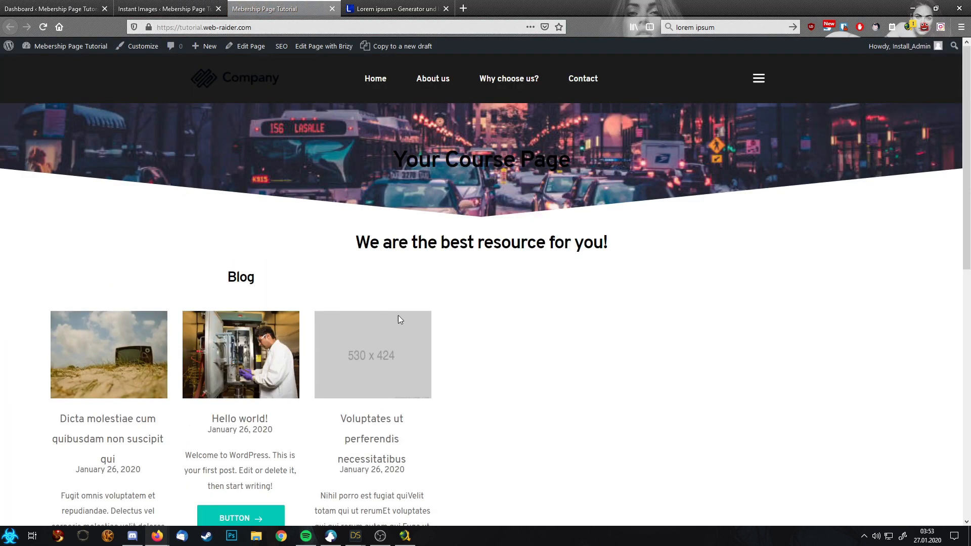
scroll(399, 320, down, 4)
Step: Open the post "Dicta molestiae cum quibusdam non suscipit qui" for editing from the posts list
click(75, 7)
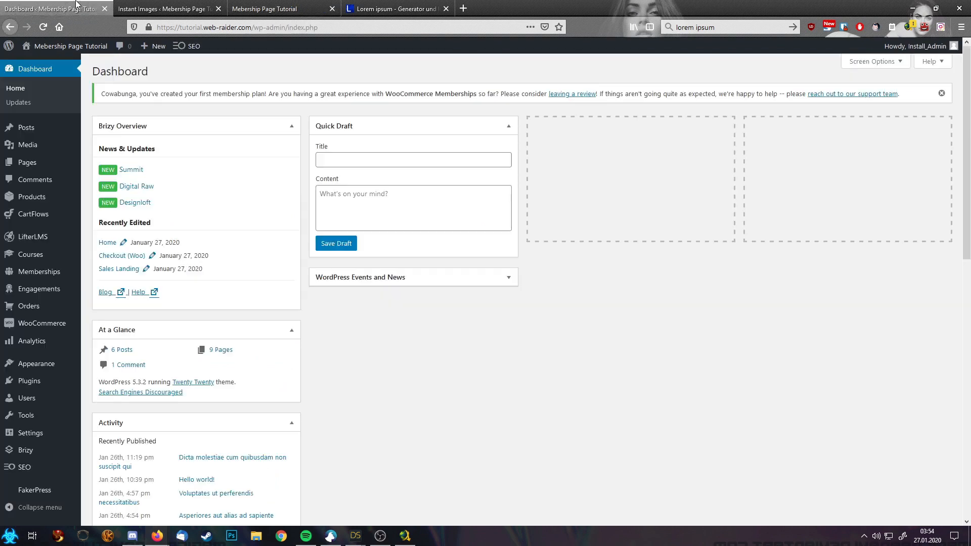
mouse_move(39, 163)
click(105, 164)
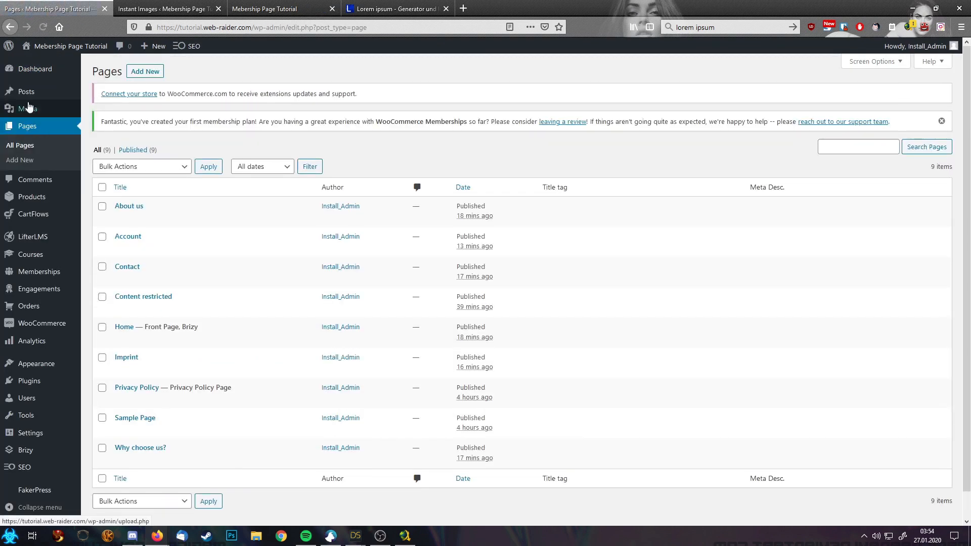
click(28, 95)
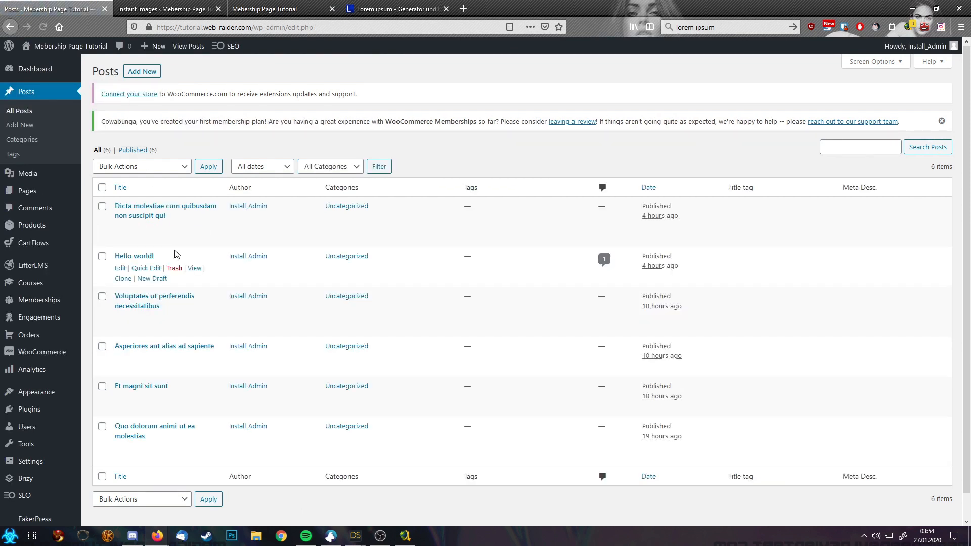
click(120, 228)
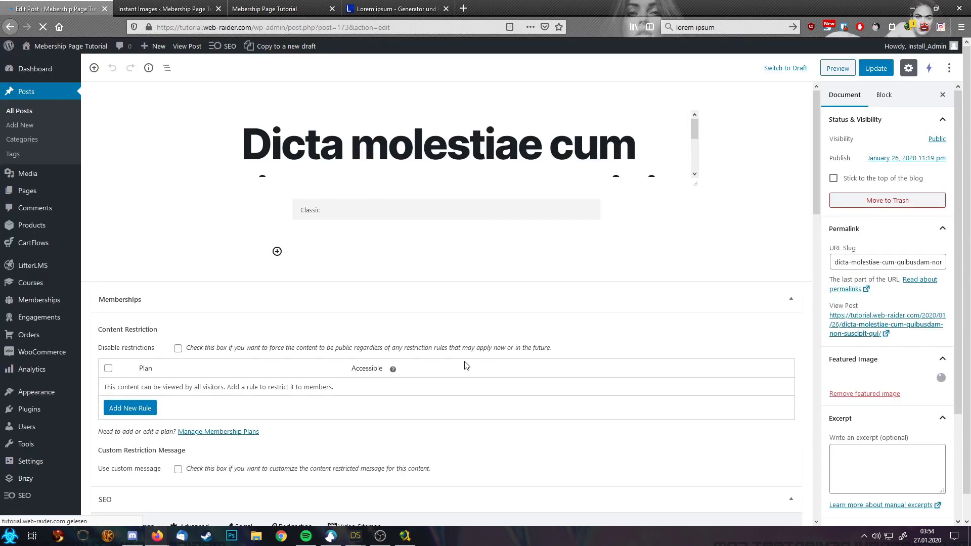
Step: Copy the post's first heading, "Fugit omnis voluptatem et repudiandae. Delectus vel corporis molestiae velit dolores et", into its excerpt and update the post
scroll(879, 466, down, 4)
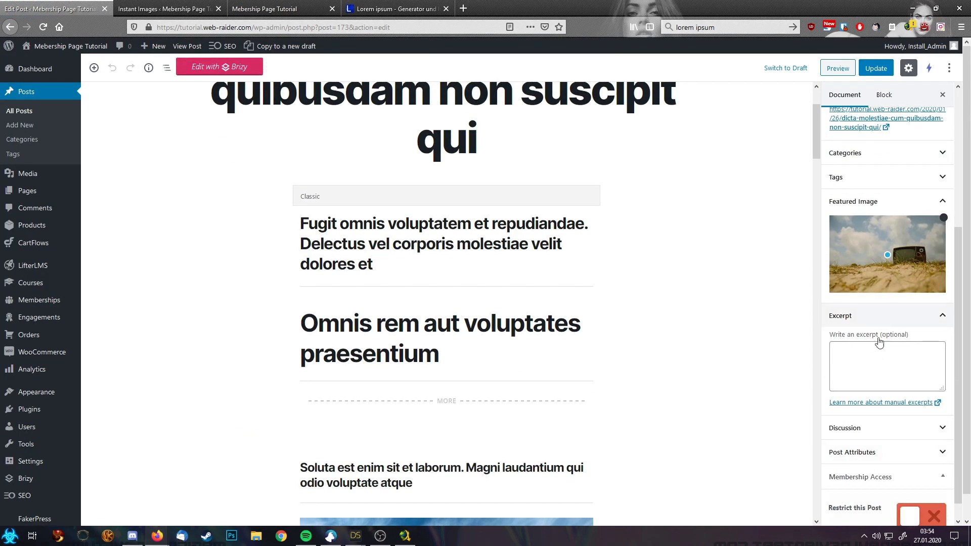
click(306, 226)
drag(303, 239, 369, 273)
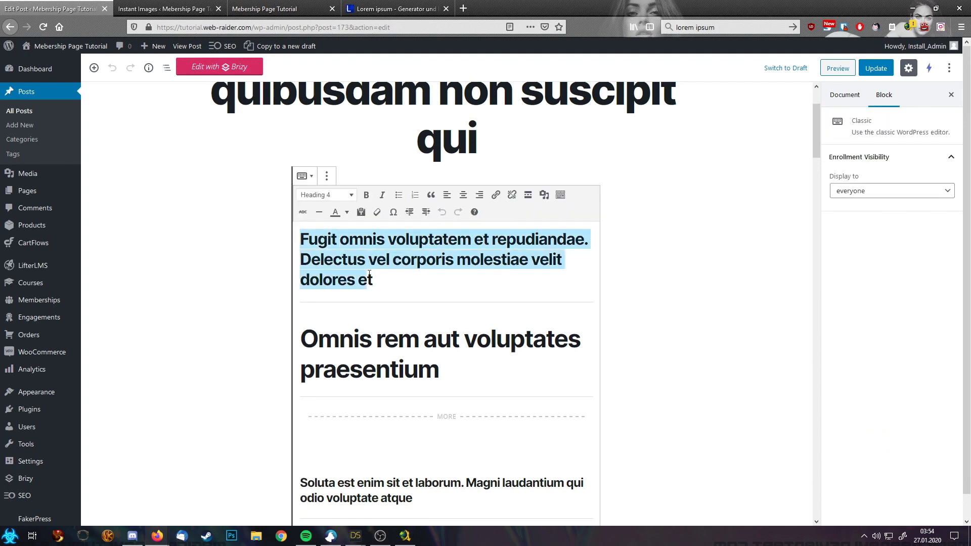
click(768, 283)
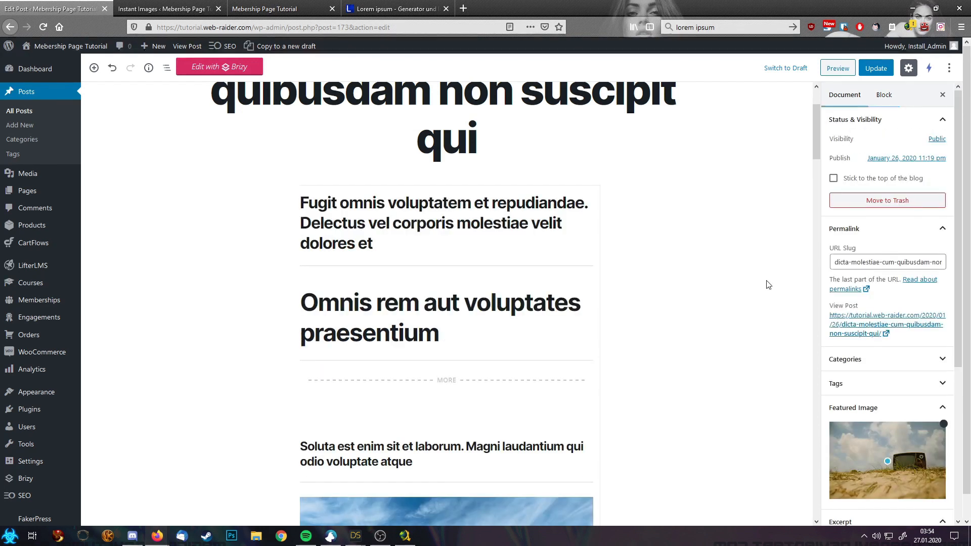
scroll(878, 400, down, 5)
click(870, 336)
text(Fugit omnis voluptatem et repudiandae. Delectus vel corporis molestiae velit dolores et)
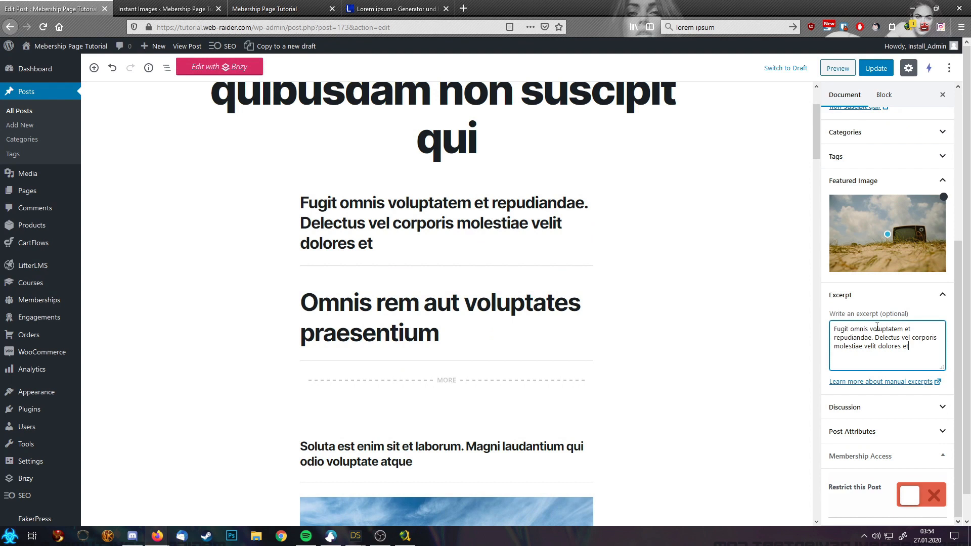
click(878, 71)
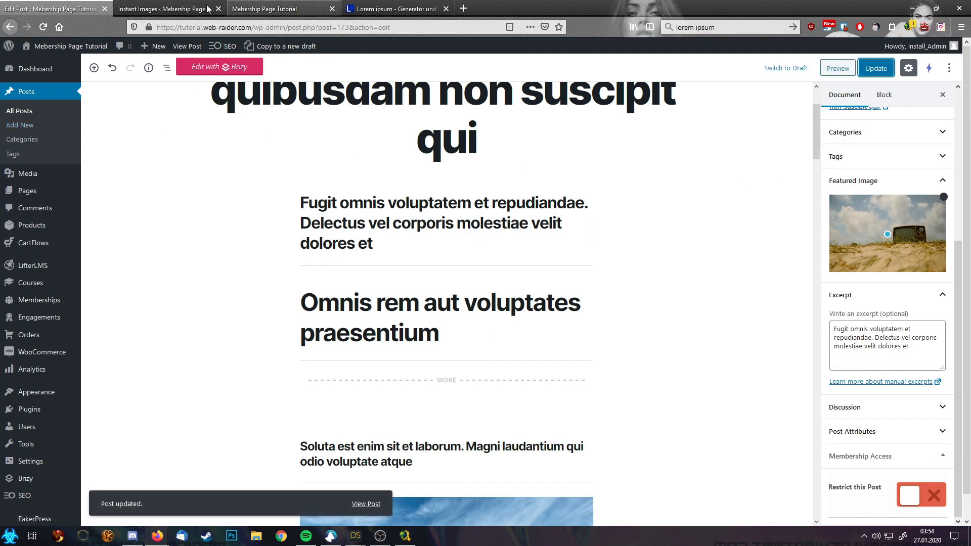
Step: Reload the site's front page and check the excerpt of the "Dicta molestiae" post in the blog carousel
click(272, 7)
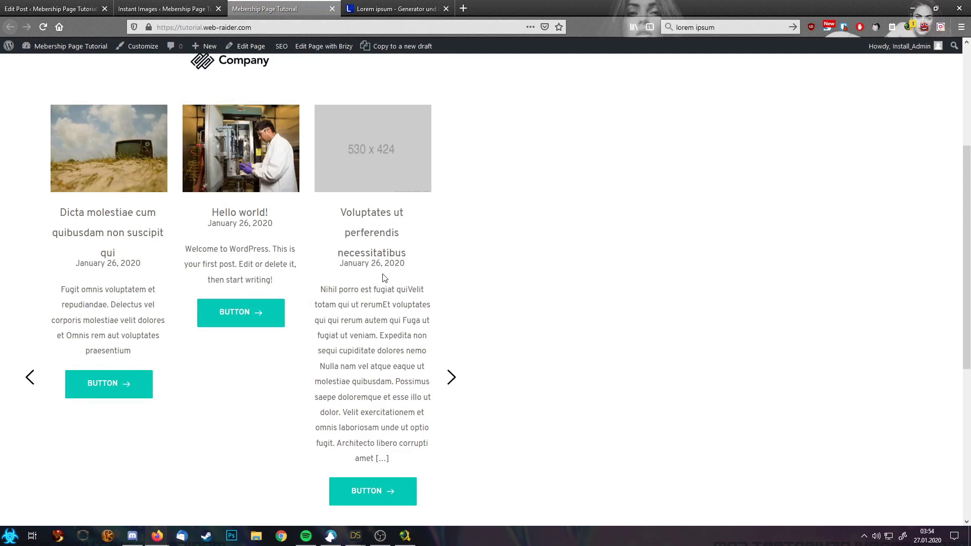
scroll(363, 322, up, 4)
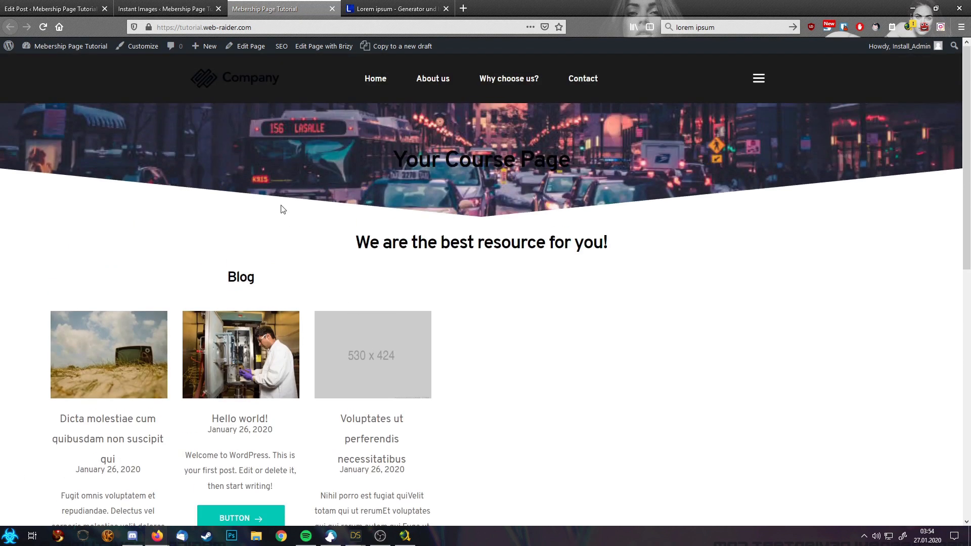
click(271, 31)
key(Return)
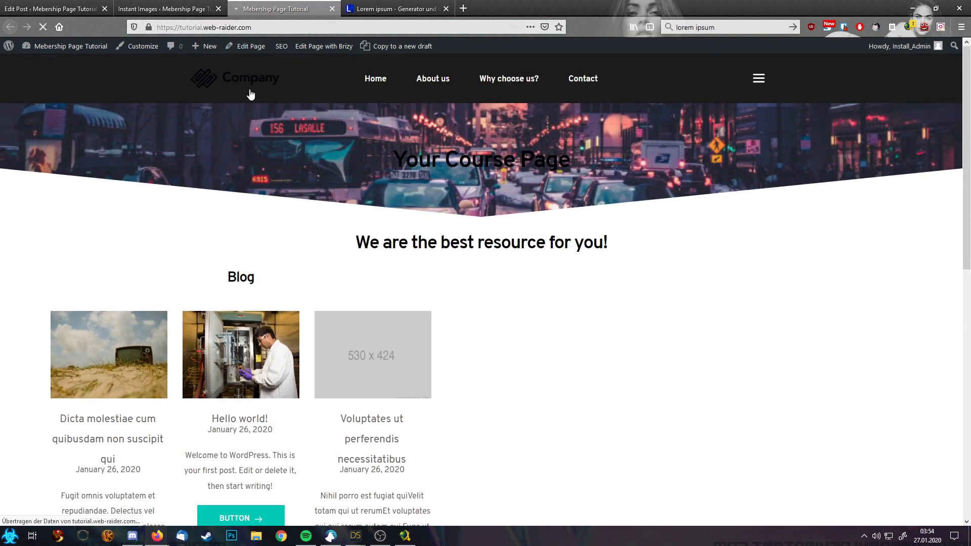
scroll(288, 262, down, 1)
scroll(288, 263, down, 5)
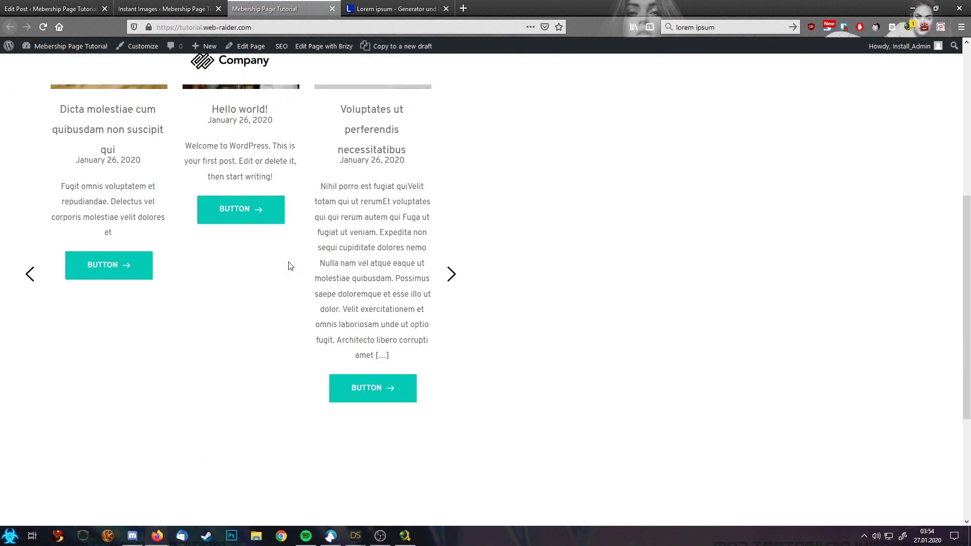
Step: From the posts list, open the Voluptates, Asperiores, Et magni and Quo dolorum posts for editing in separate browser tabs
click(61, 9)
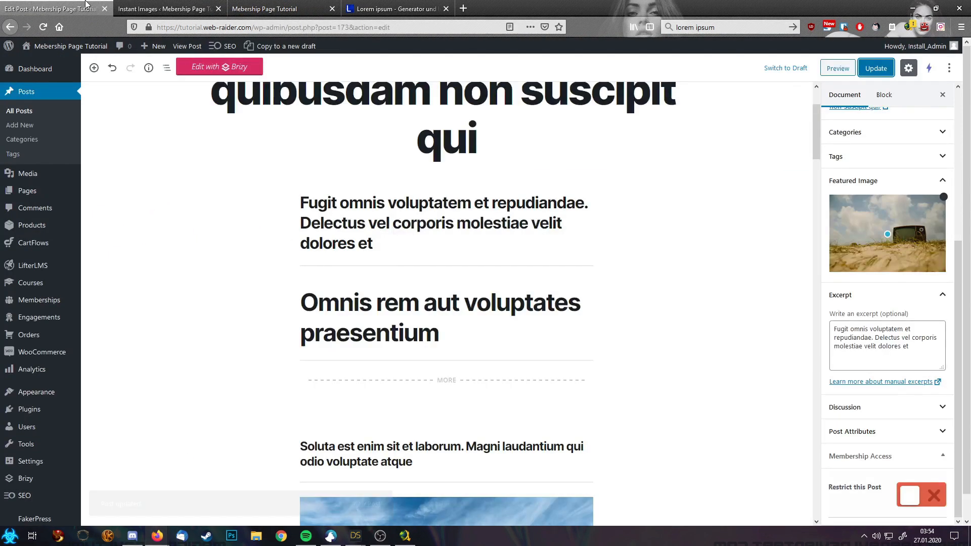
click(22, 112)
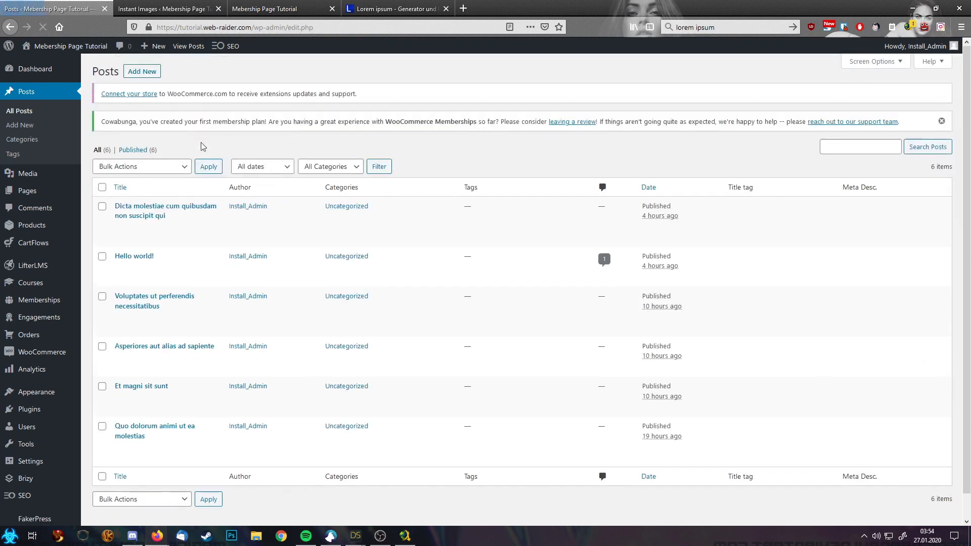
scroll(197, 236, down, 1)
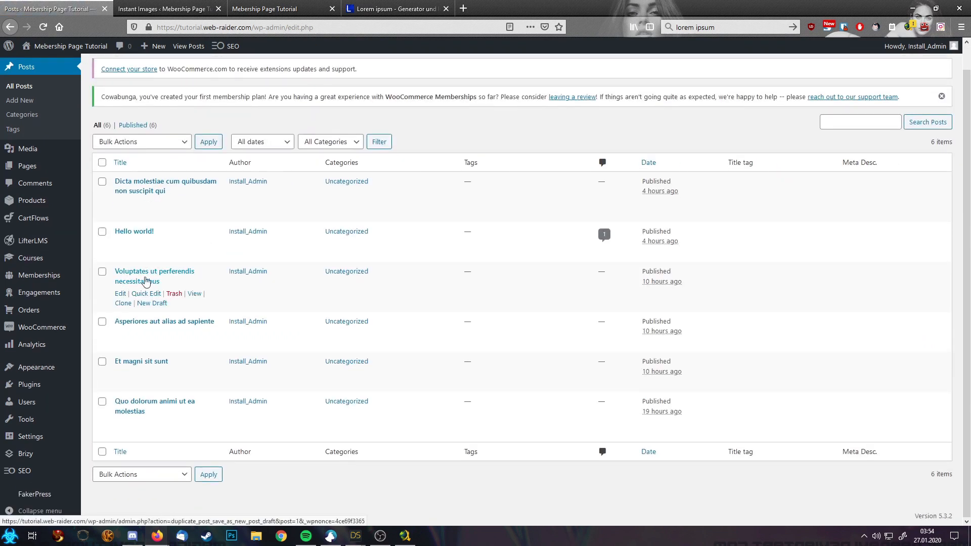
middle_click(120, 293)
middle_click(121, 334)
middle_click(121, 374)
middle_click(120, 423)
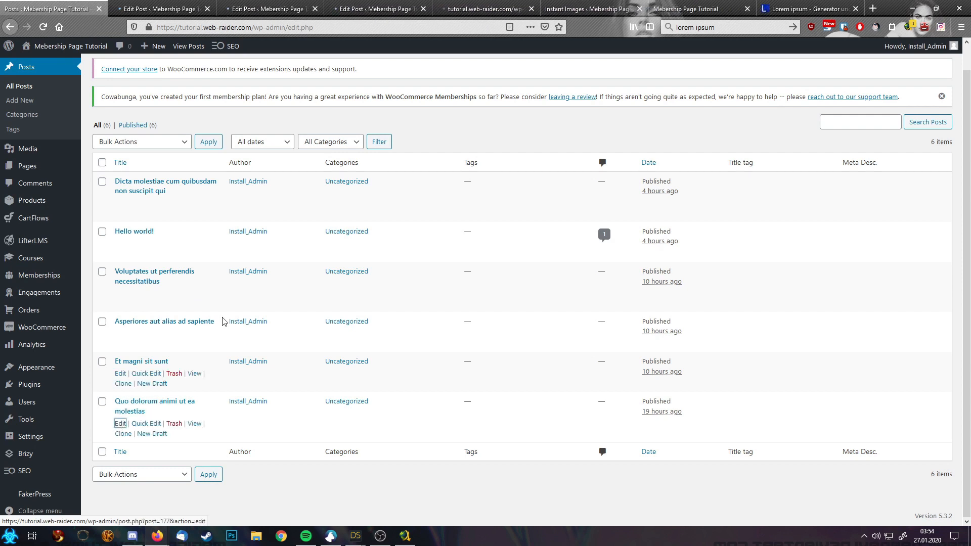
Step: Set the excerpt of the "Voluptates ut perferendis necessitatibus" post to its heading text "Fuga ut fugiat ut veniam. Expedita non sequi cupiditate" and update it
key(ctrl+Tab)
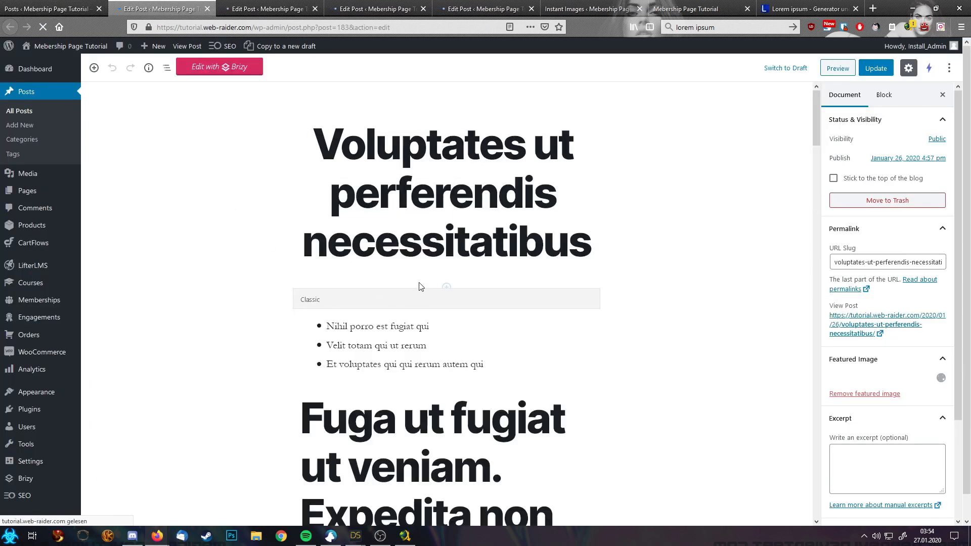
scroll(419, 350, down, 6)
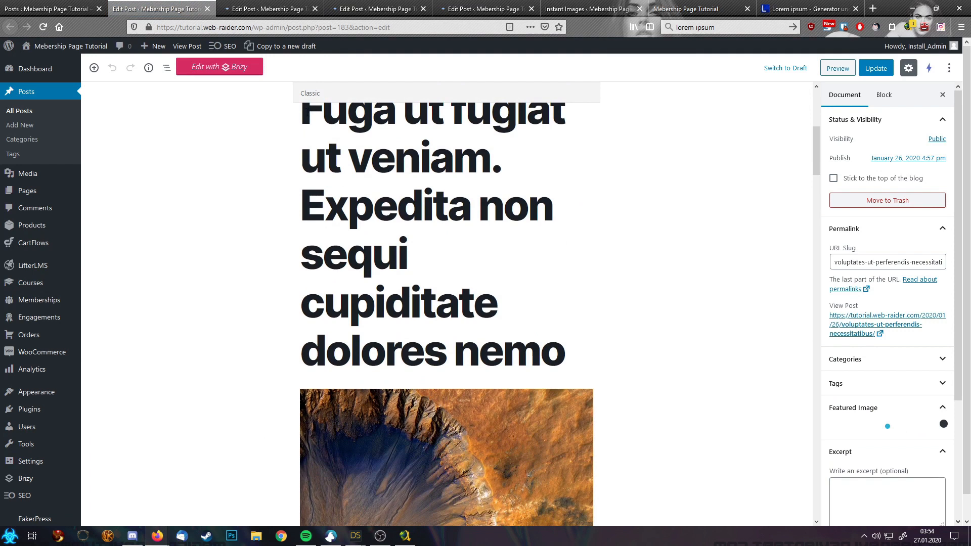
drag(303, 117, 495, 311)
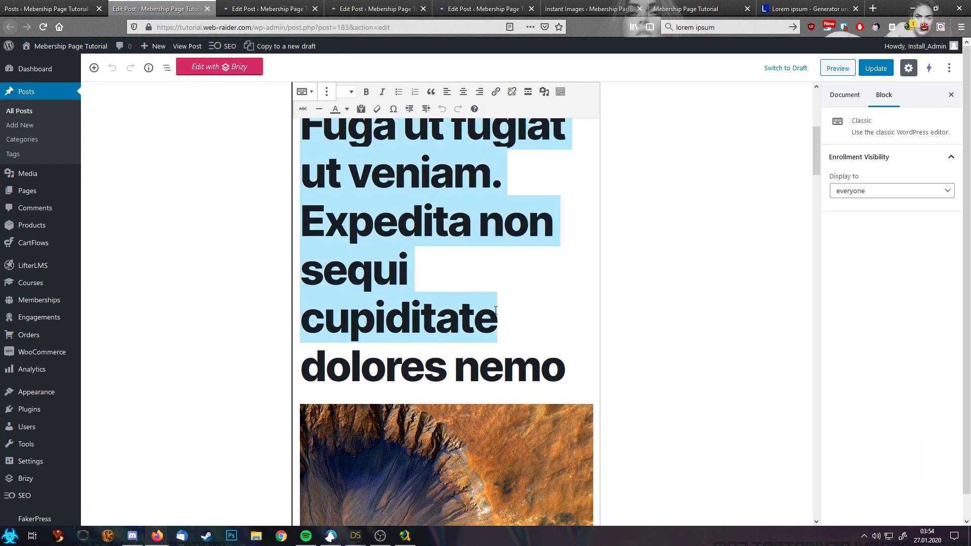
click(776, 276)
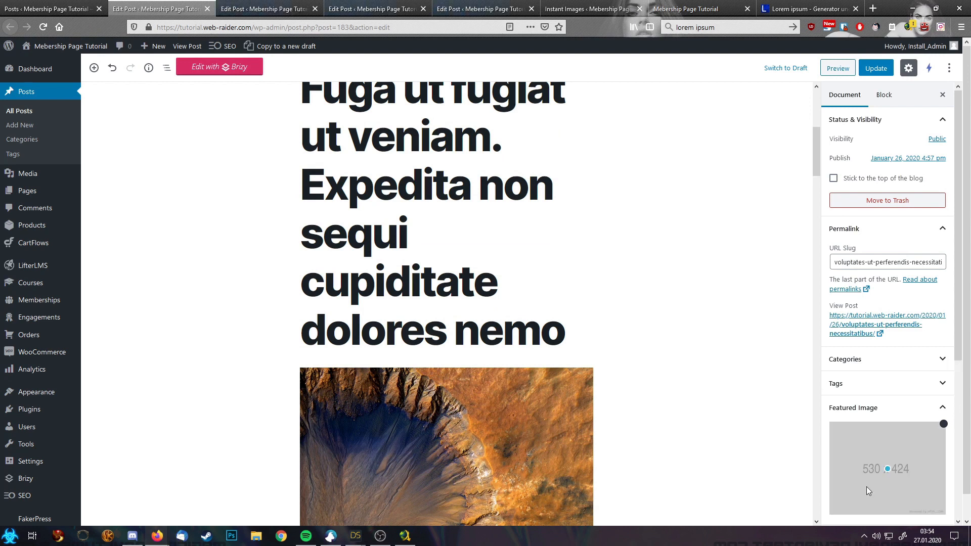
scroll(871, 384, down, 5)
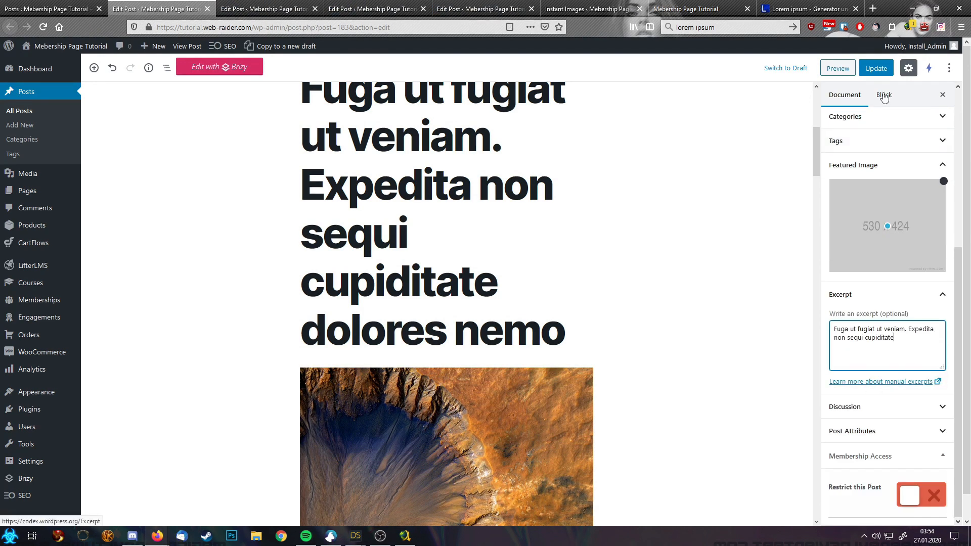
click(872, 75)
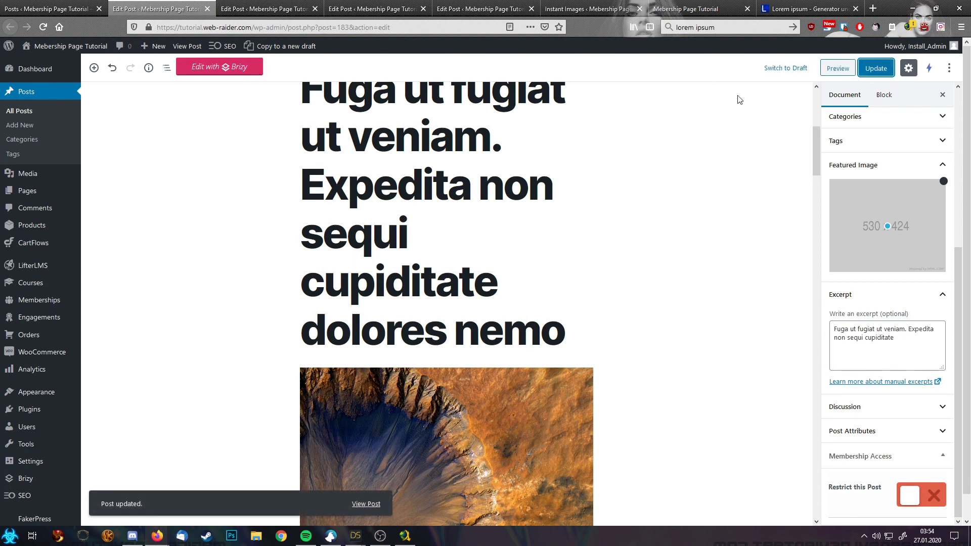
click(207, 9)
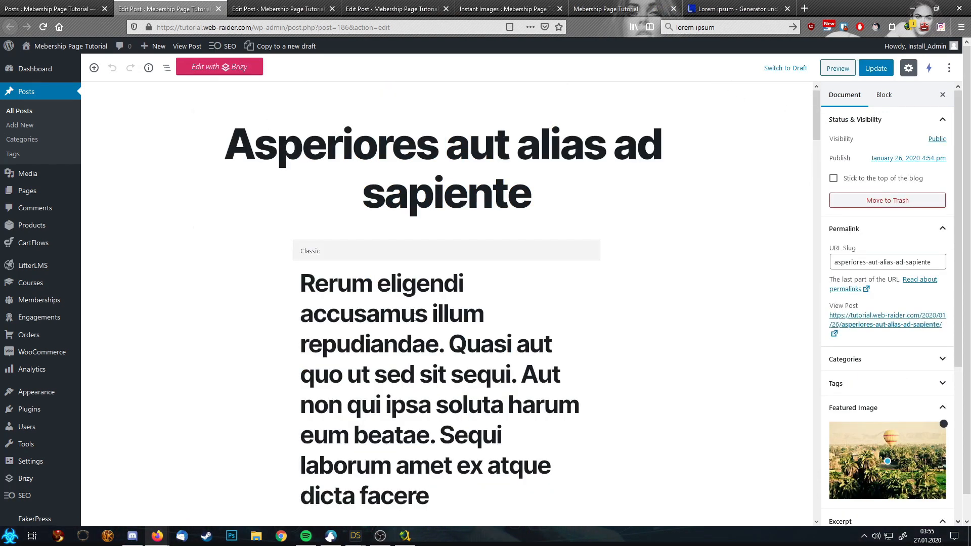
Step: Replace the excerpt of the "Asperiores aut alias ad sapiente" post with its first heading, from "Rerum eligendi" through "dicta facere", and update the post
scroll(370, 254, down, 3)
drag(301, 129, 475, 354)
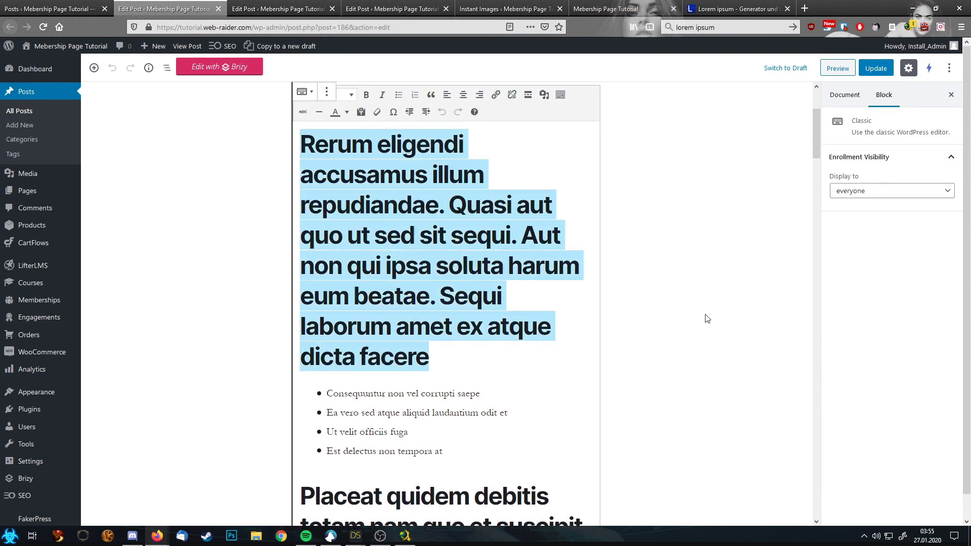
click(789, 277)
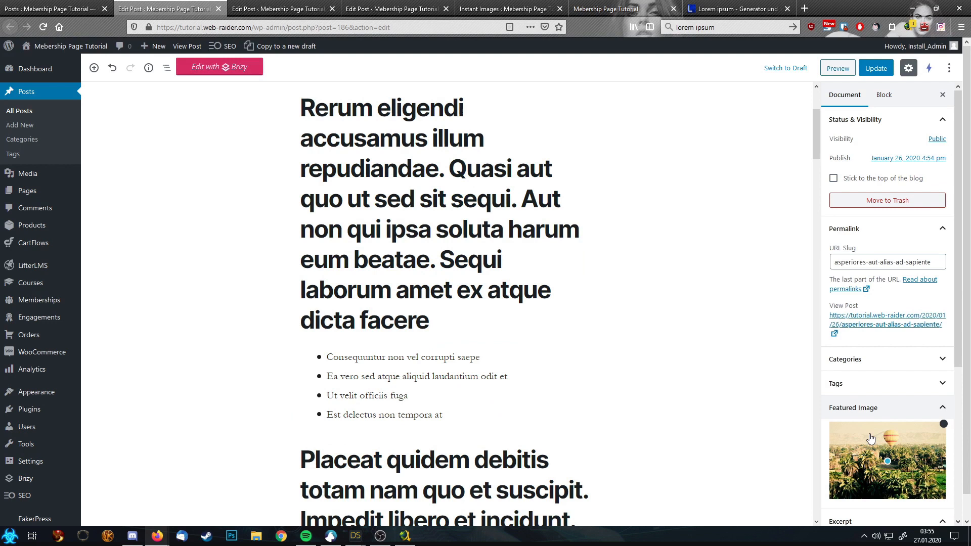
scroll(871, 438, down, 5)
triple_click(864, 343)
key(ctrl+v)
click(873, 69)
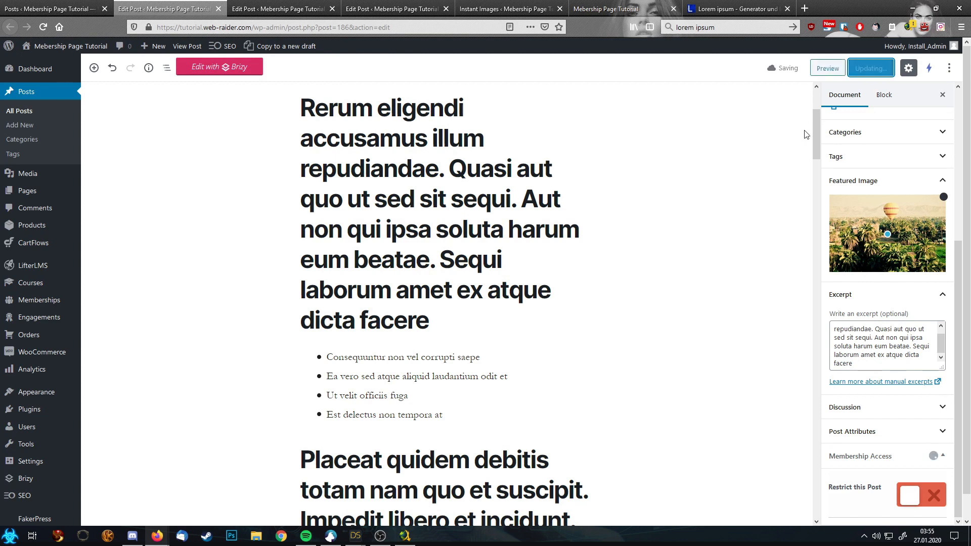
click(217, 10)
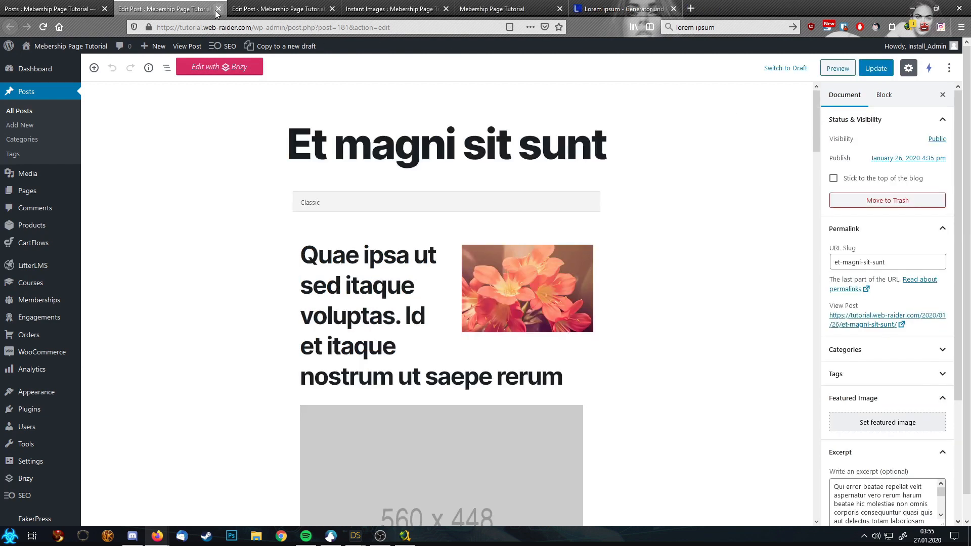
Step: Replace the excerpt of "Et magni sit sunt" with its heading "Quae ipsa ut sed itaque voluptas. Id et itaque nostrum ut saepe rerum" and update it
scroll(387, 239, down, 5)
scroll(338, 190, up, 2)
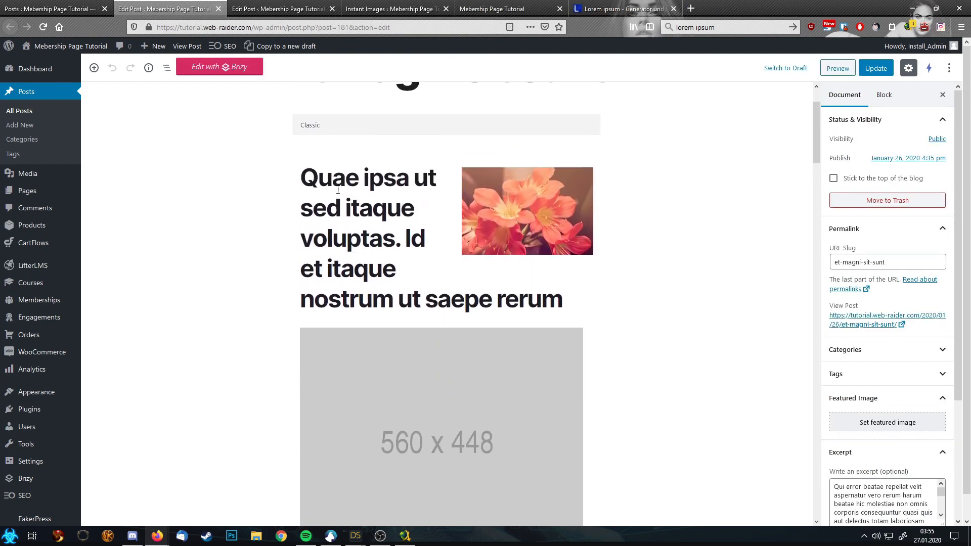
drag(302, 172, 577, 316)
key(ctrl+c)
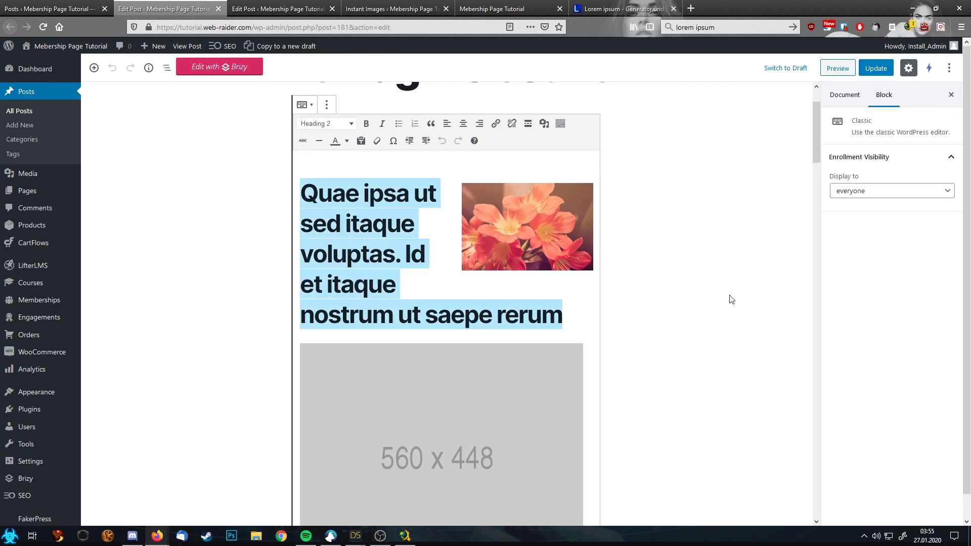
click(785, 310)
click(885, 484)
key(ctrl+a)
key(ctrl+v)
click(878, 69)
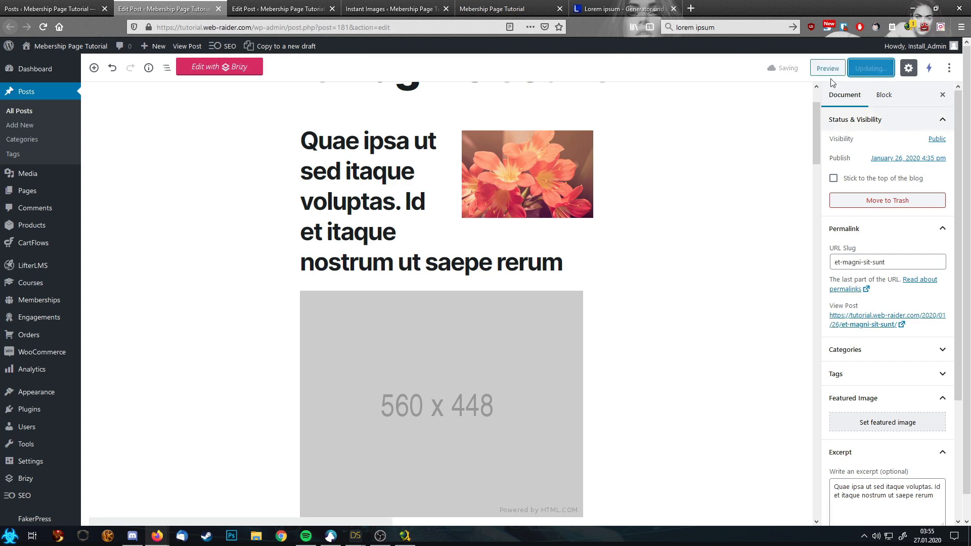
click(219, 9)
Step: Replace the excerpt of the "Quo dolorum animi ut ea molestias" post with its first heading, from "Occaecati aliquid" through "consequuntur", and update the post
scroll(336, 221, down, 3)
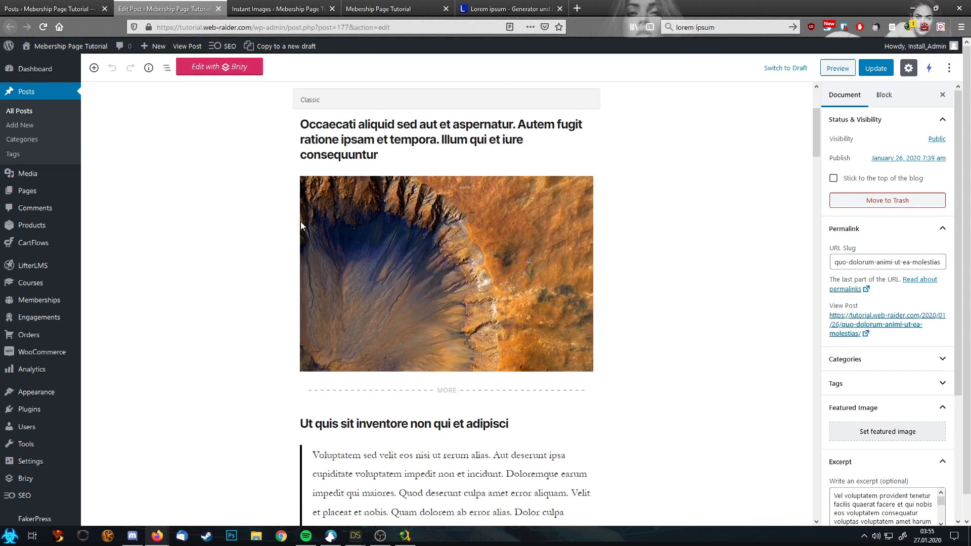
drag(302, 122, 431, 161)
key(ctrl+c)
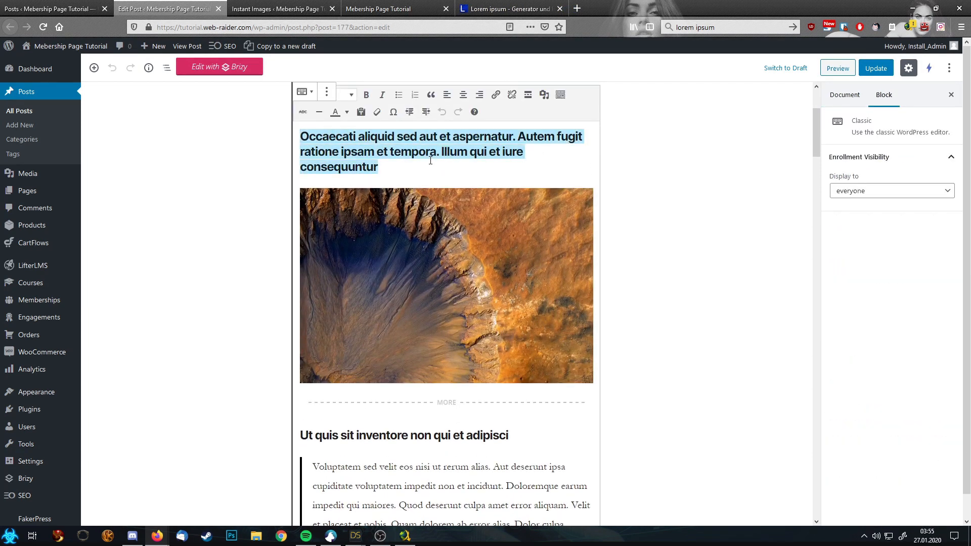
click(779, 250)
click(891, 511)
key(ctrl+a)
key(ctrl+v)
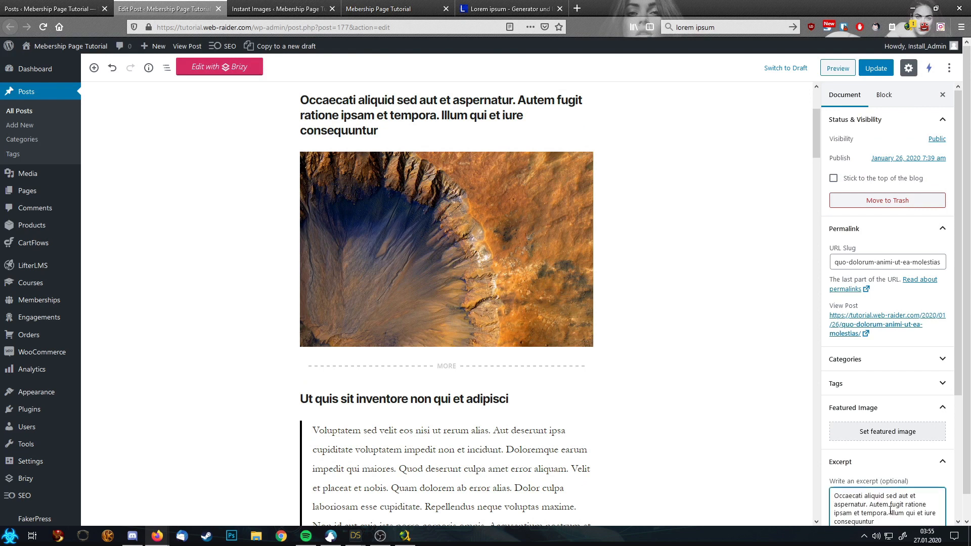
click(875, 68)
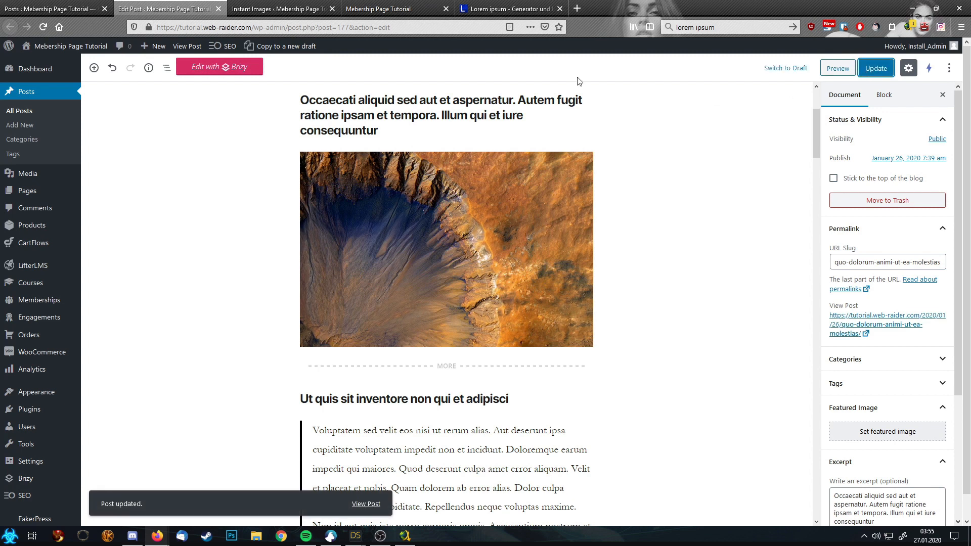
click(218, 9)
Step: Reload the site's front page and check the shortened excerpts of the posts in the blog carousel
click(290, 7)
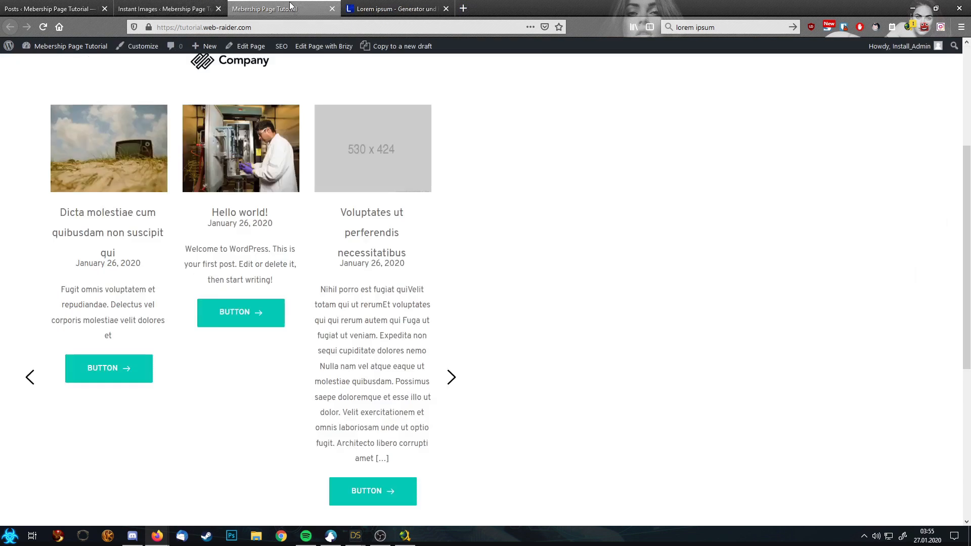
key(F5)
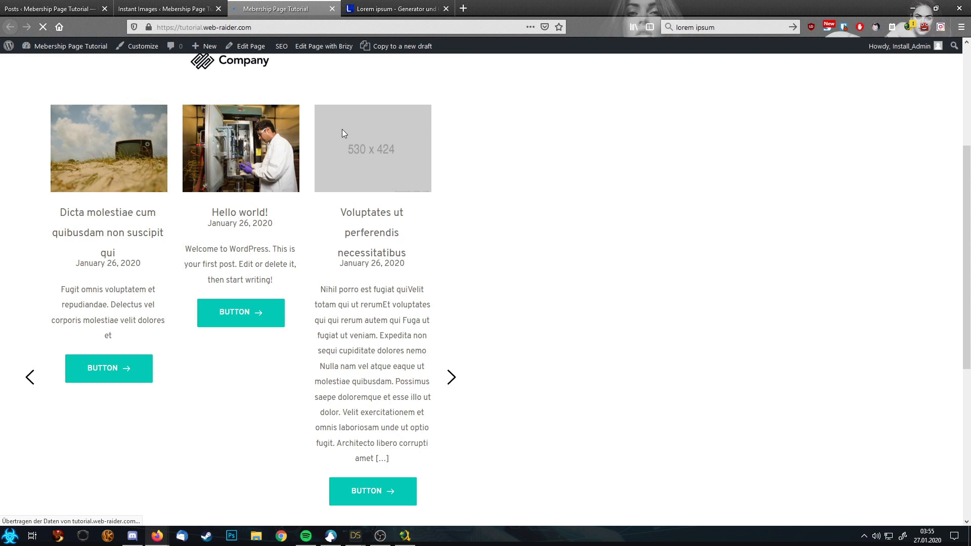
scroll(344, 146, down, 4)
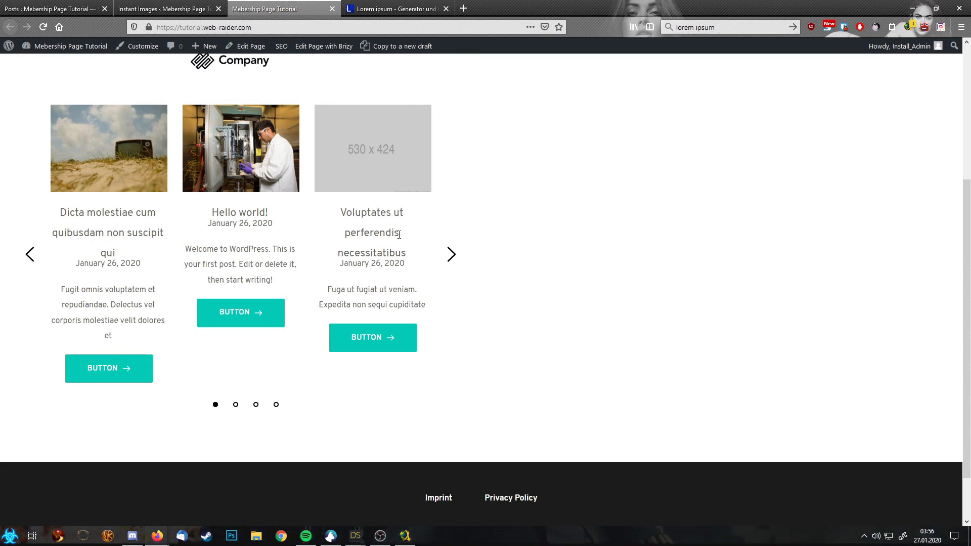
scroll(452, 283, up, 3)
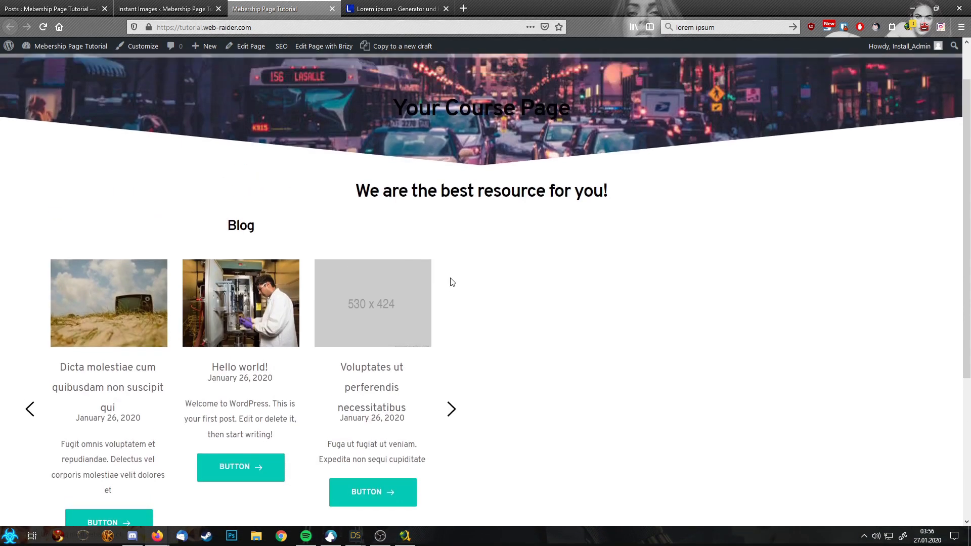
scroll(452, 283, down, 1)
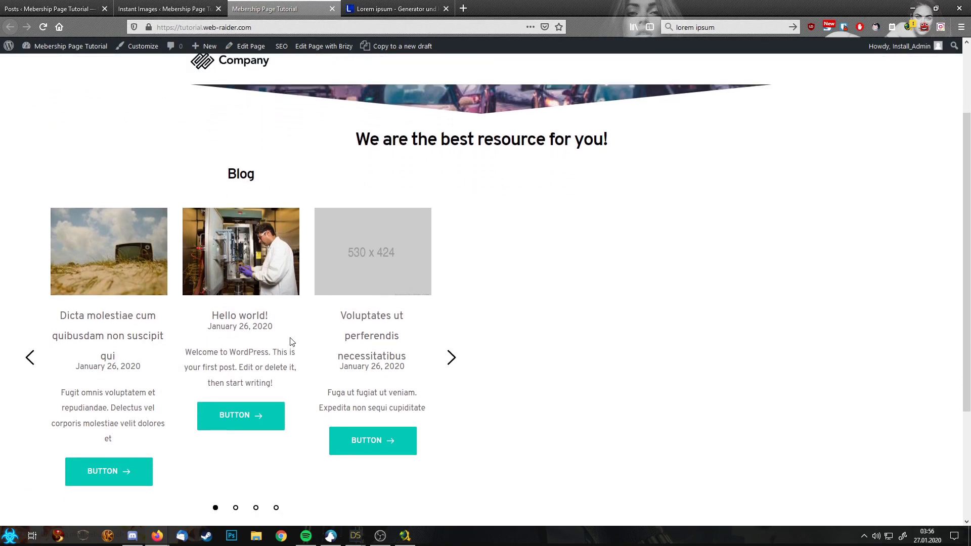
Step: Open the Home page in the Brizy editor from the list of all pages
click(130, 6)
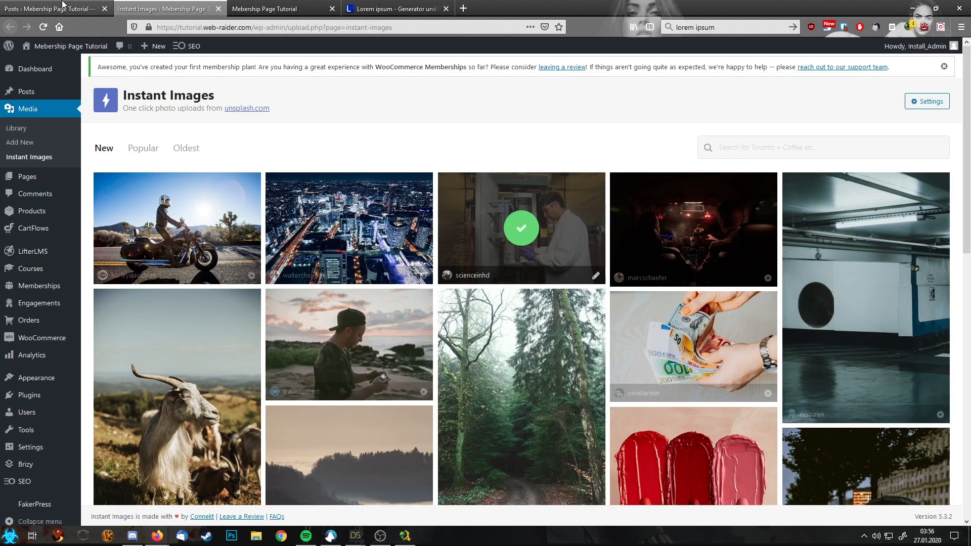
click(63, 6)
mouse_move(73, 168)
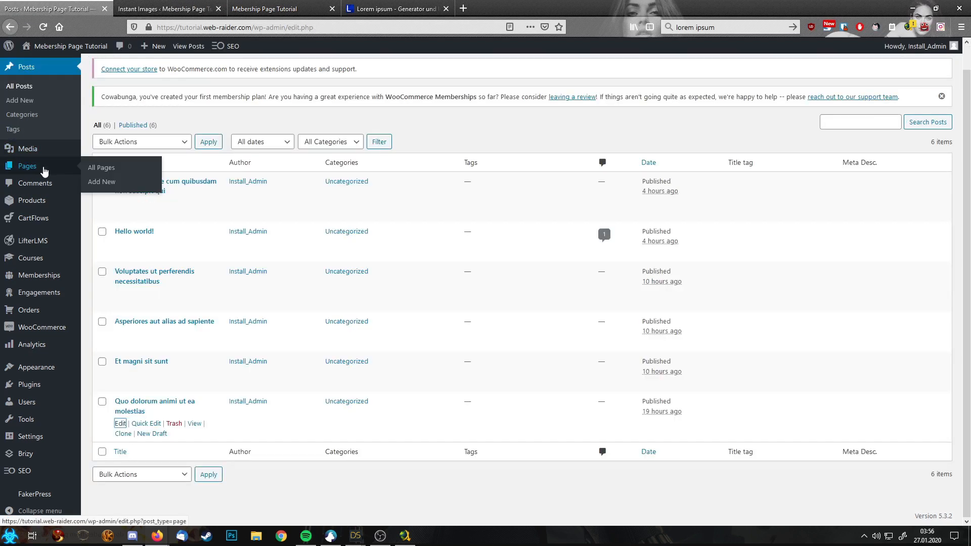
click(104, 169)
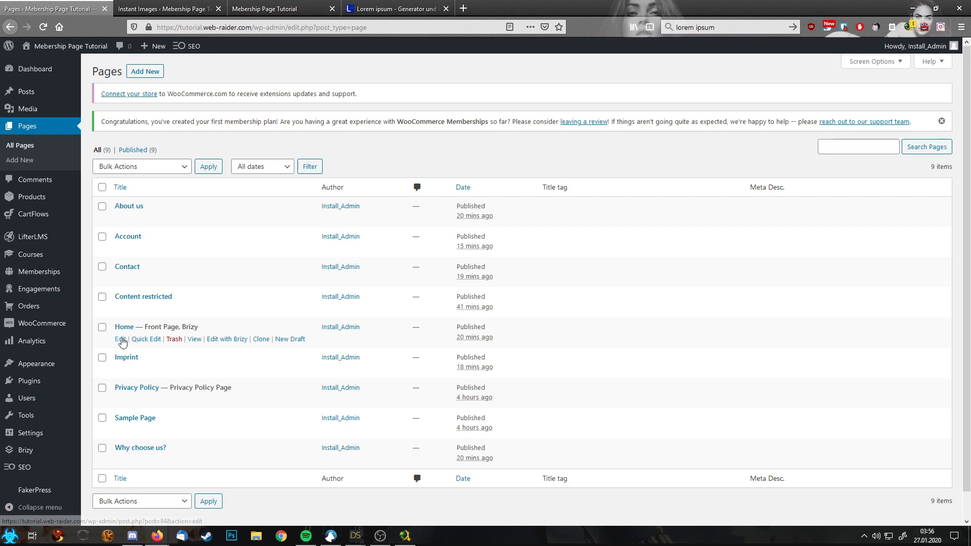
click(227, 339)
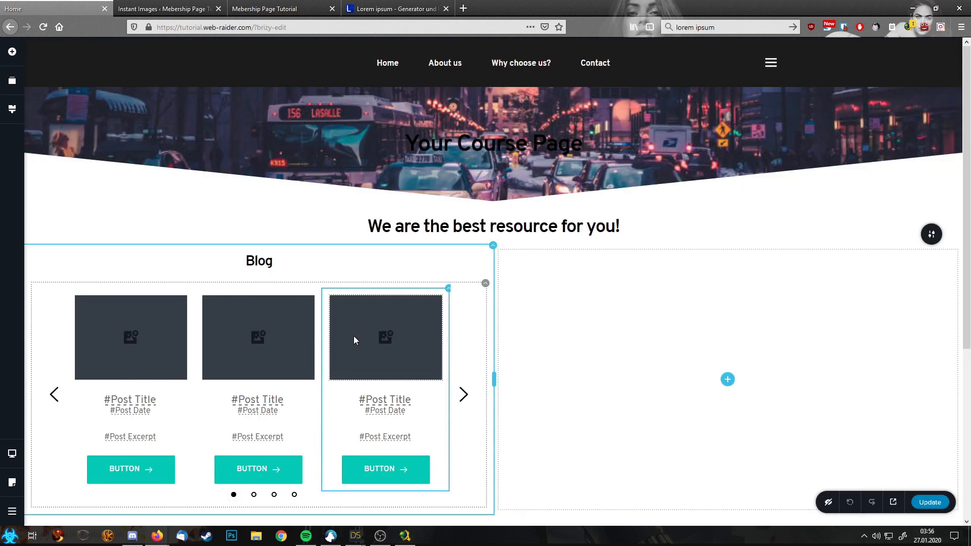
Step: Give the post cards in the blog carousel a teal border (#05CAB6) of size 2
scroll(383, 358, down, 1)
scroll(381, 354, down, 2)
mouse_move(448, 188)
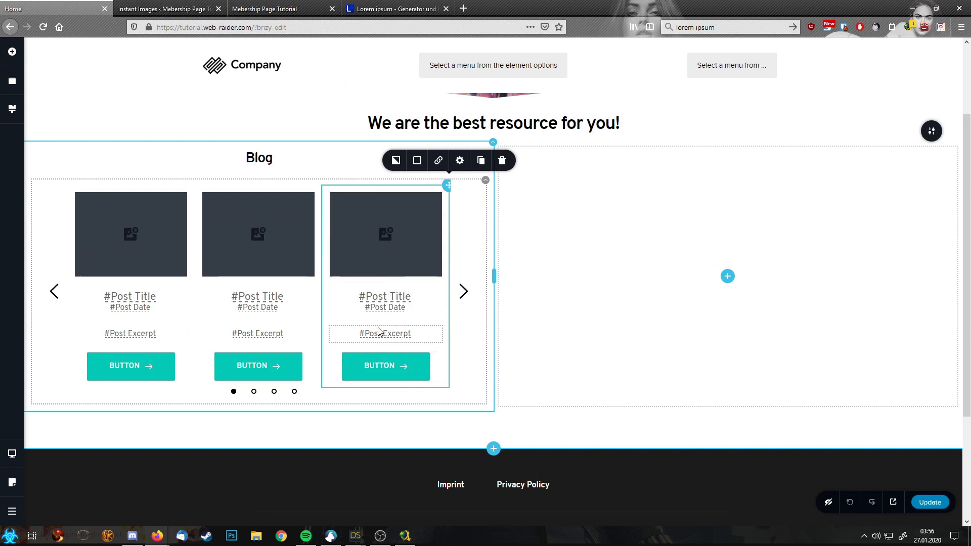
click(417, 161)
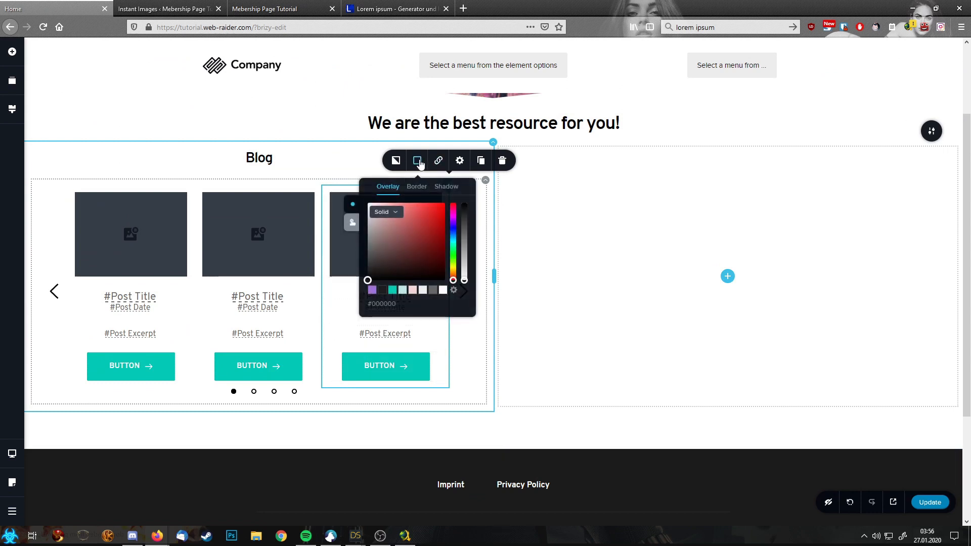
click(417, 187)
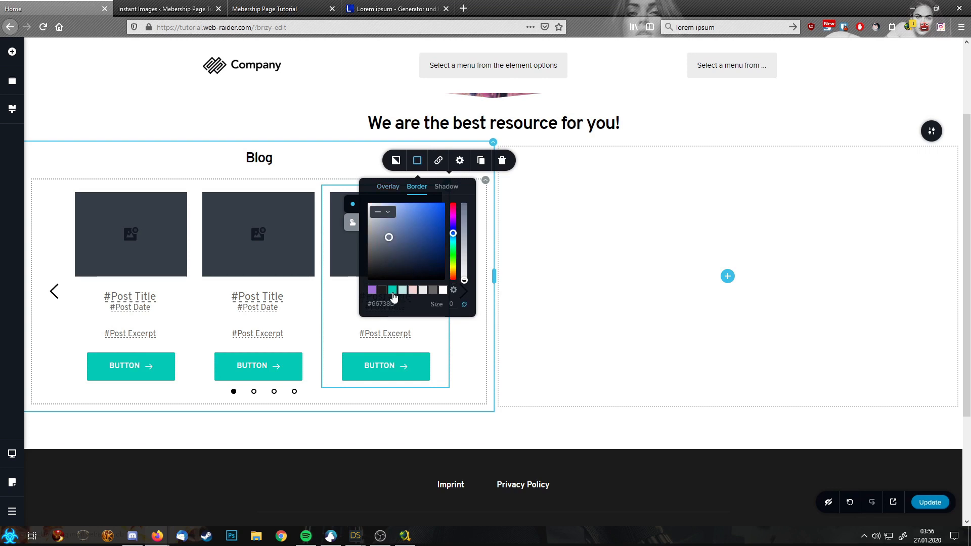
click(393, 290)
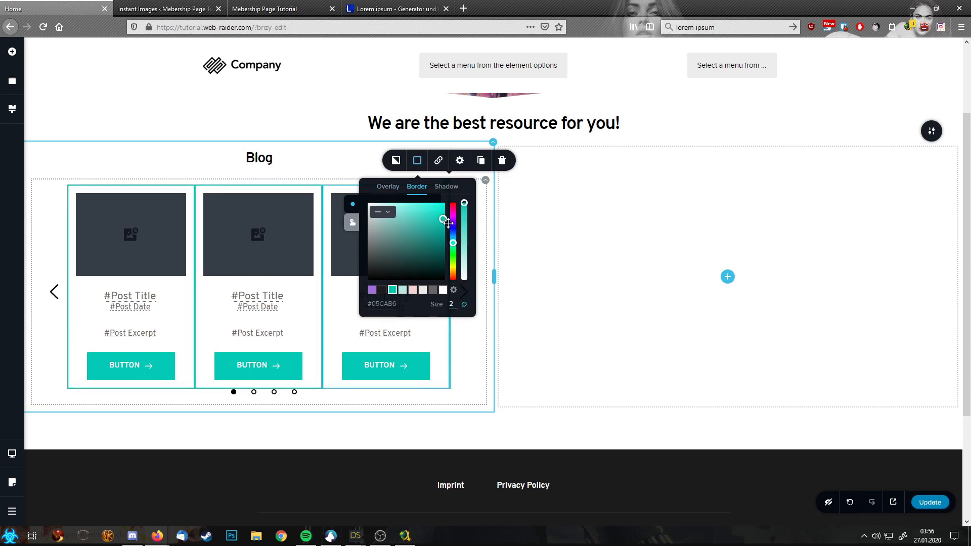
Step: Give the post cards in the blog carousel a purple shadow and round their corners to 15 px
click(444, 188)
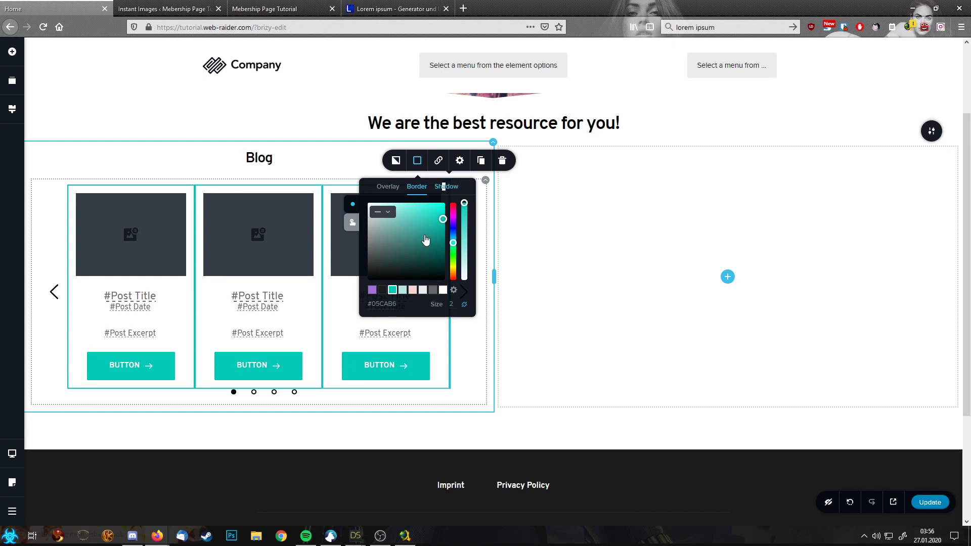
click(372, 291)
click(460, 161)
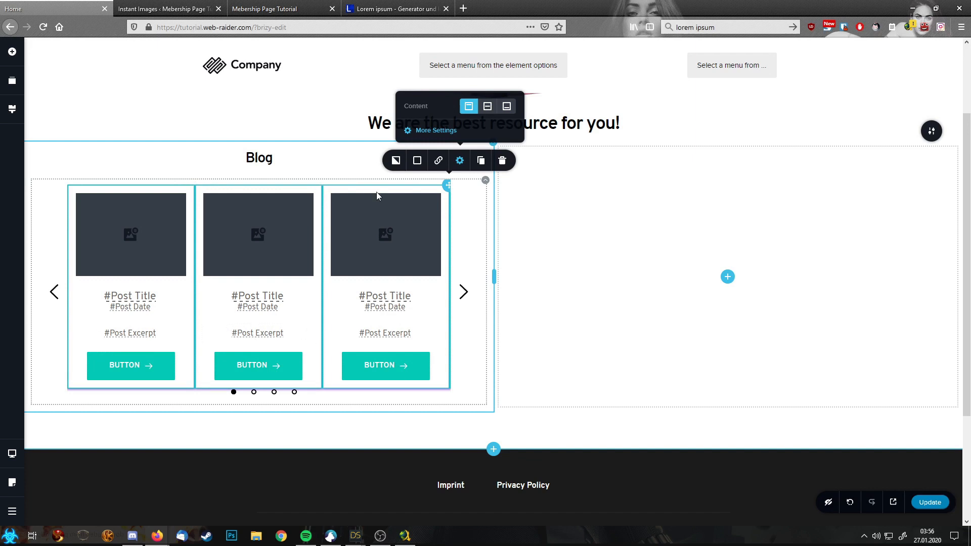
click(435, 131)
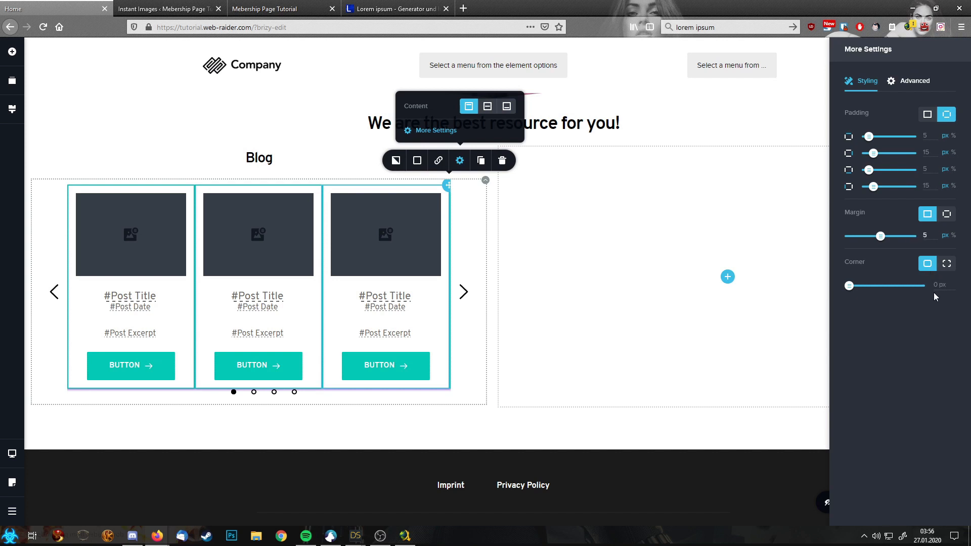
text(15)
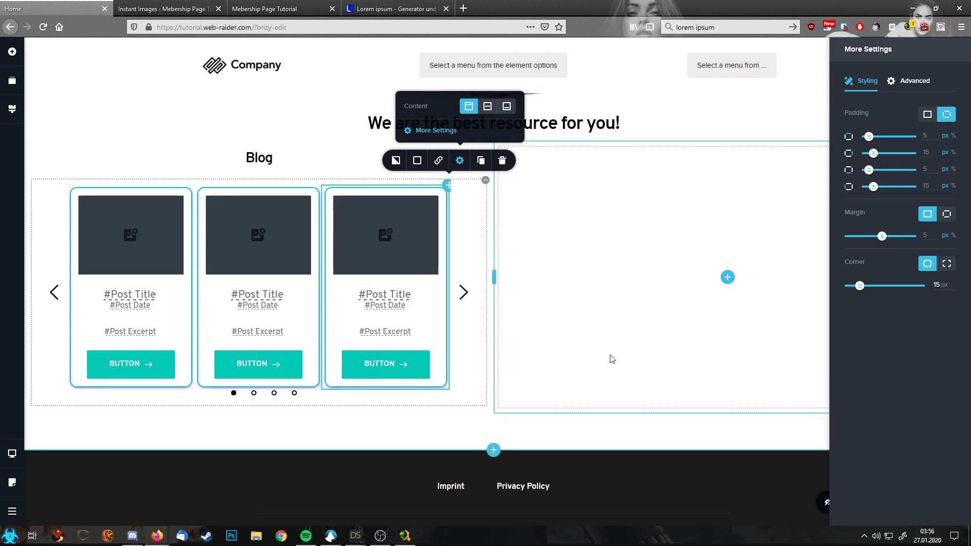
click(465, 376)
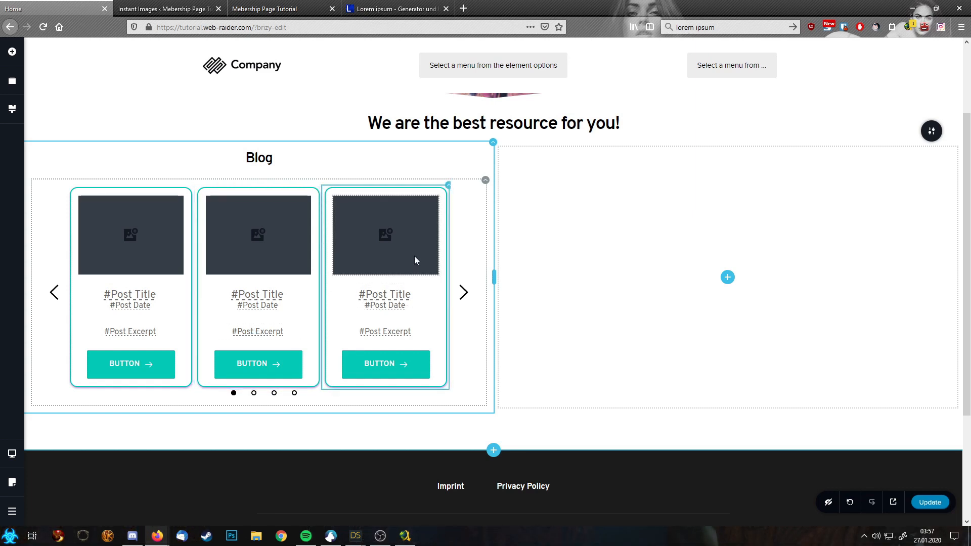
click(447, 189)
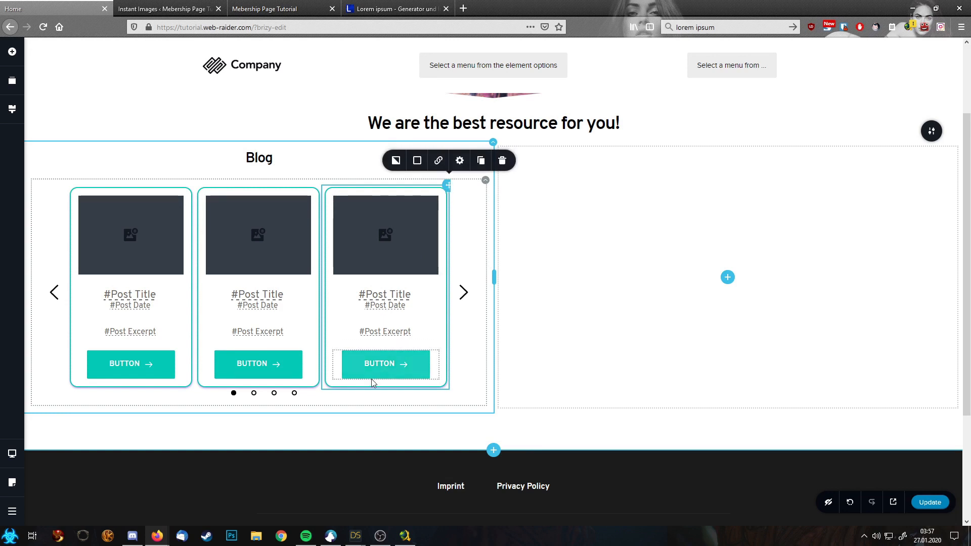
Step: Set the corners of the post cards' button to the rounded style
click(379, 366)
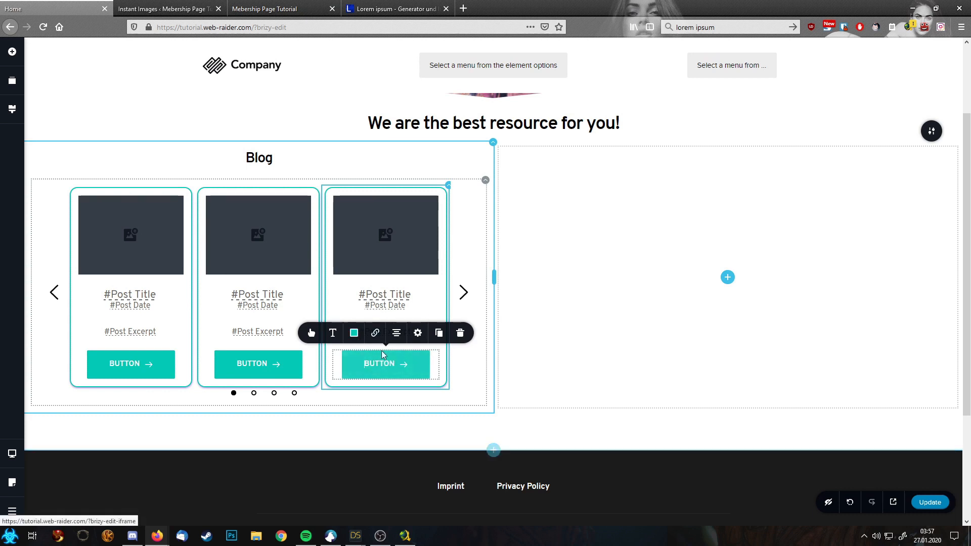
click(312, 333)
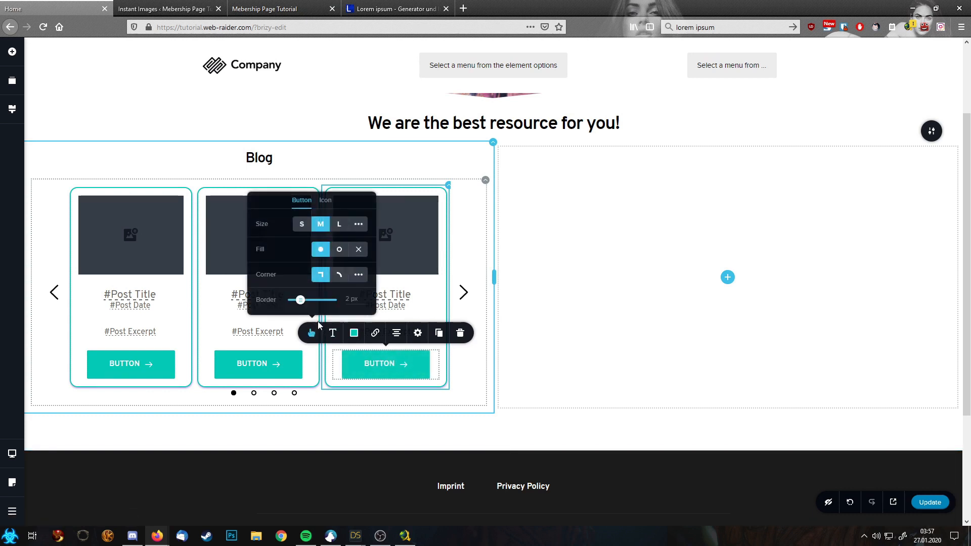
click(340, 275)
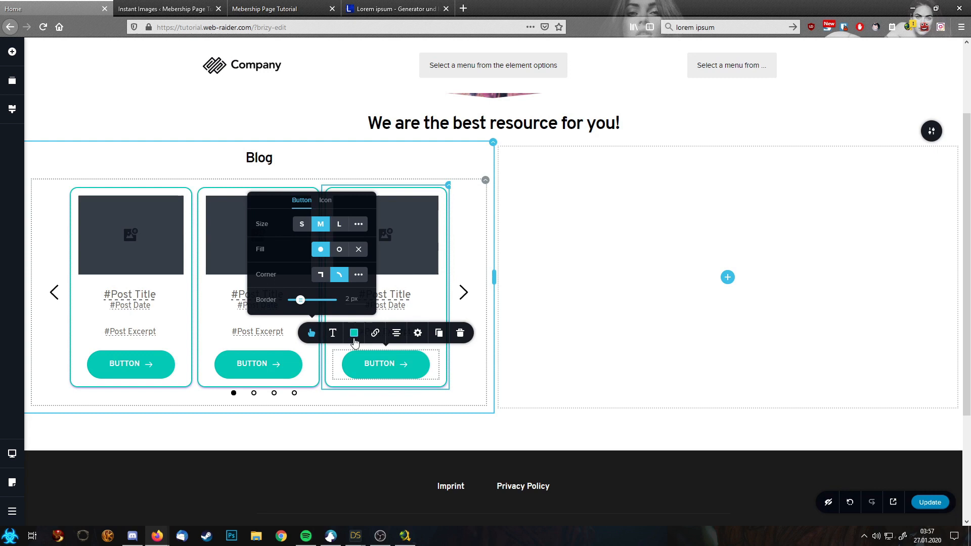
Step: Give the post cards' button a linear gradient background from teal (#05CAB6) to purple (#A170D9)
click(354, 333)
click(334, 210)
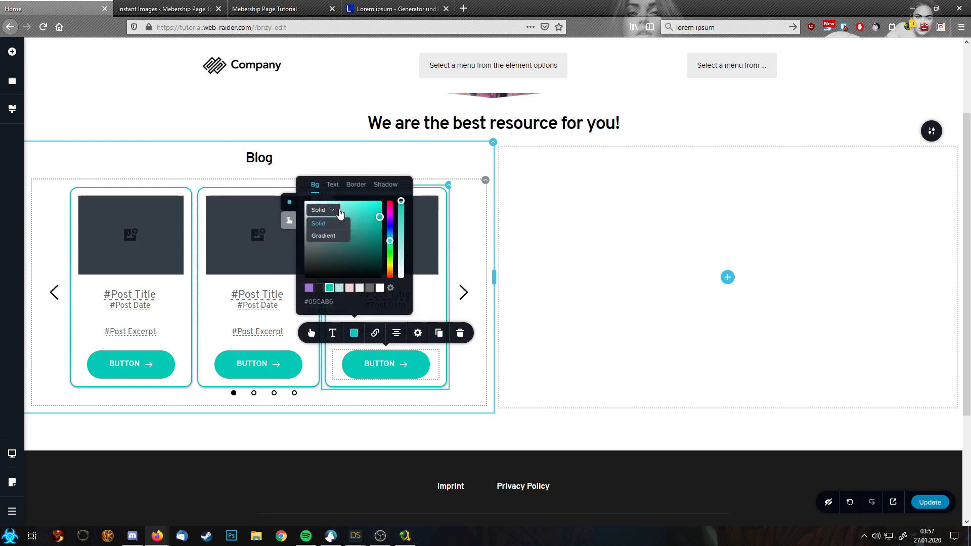
click(331, 232)
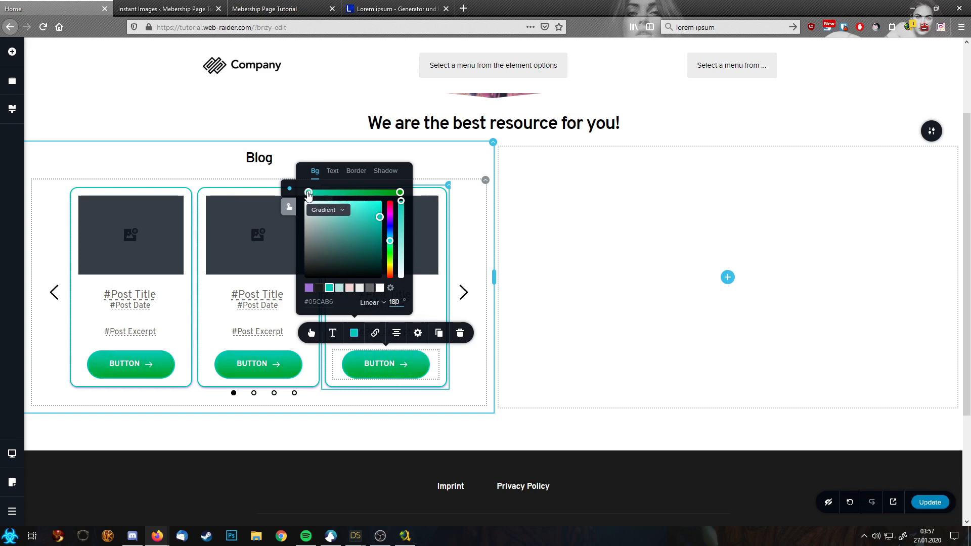
click(400, 192)
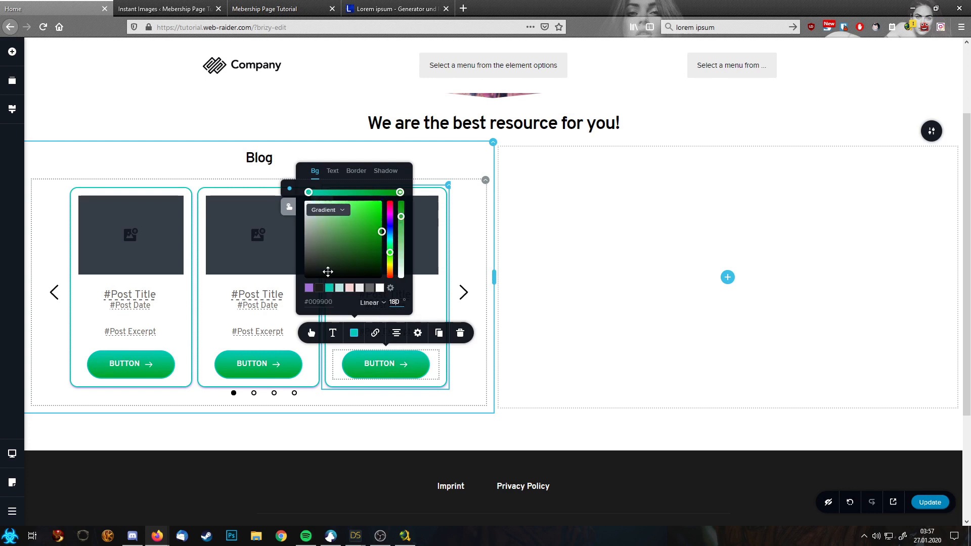
click(309, 288)
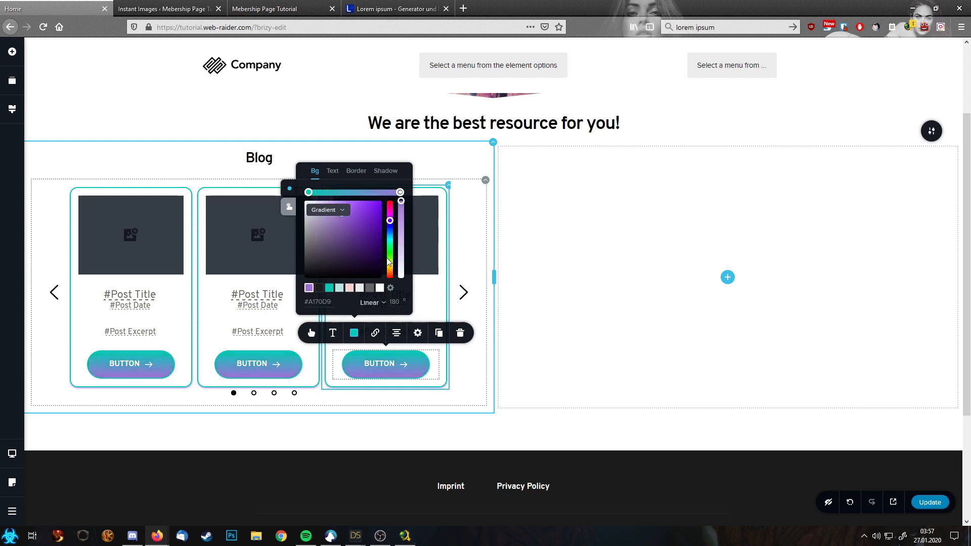
Step: Add an outset shadow in purple (#A170D9) to the post cards' button
click(356, 171)
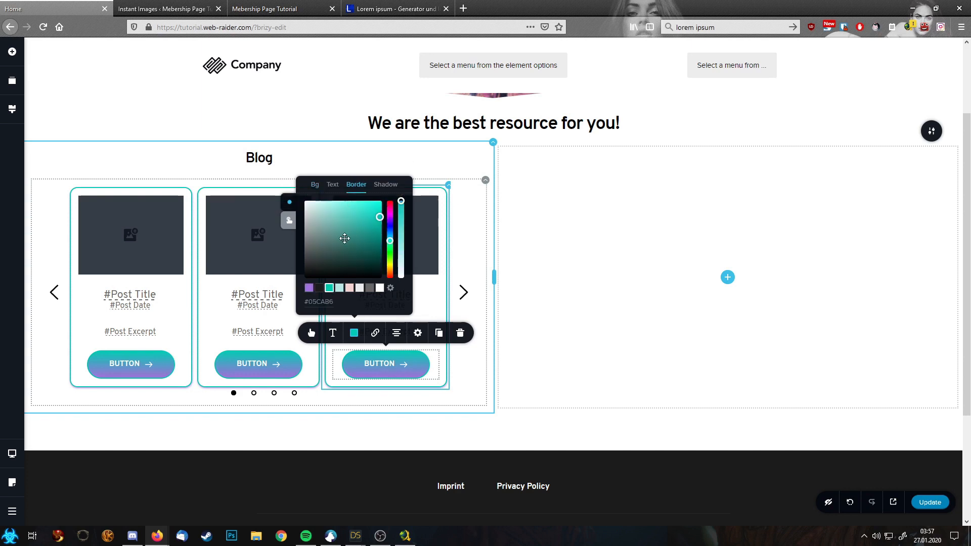
click(386, 187)
click(309, 288)
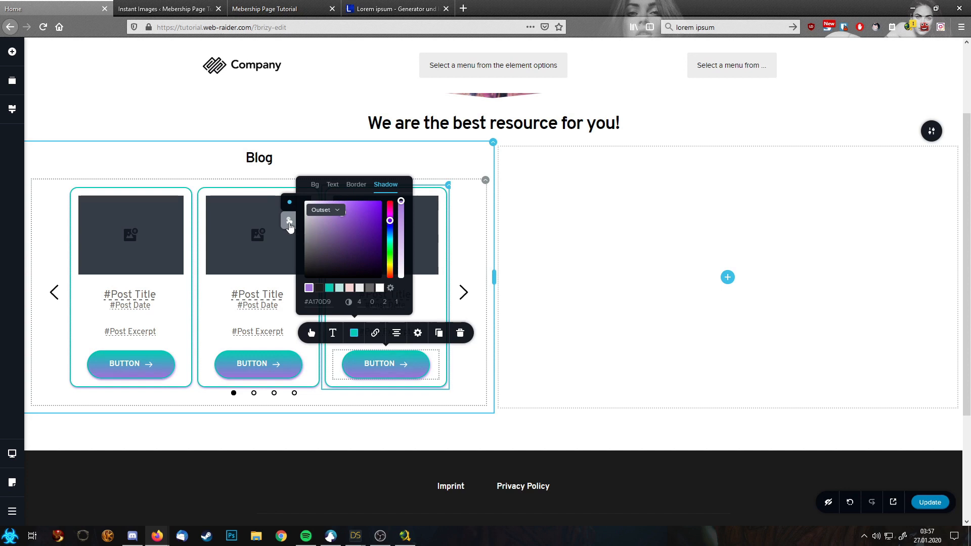
Step: Give the button's hover state a linear gradient background from purple (#A170D9) to teal (#05CAB6)
click(290, 222)
click(315, 186)
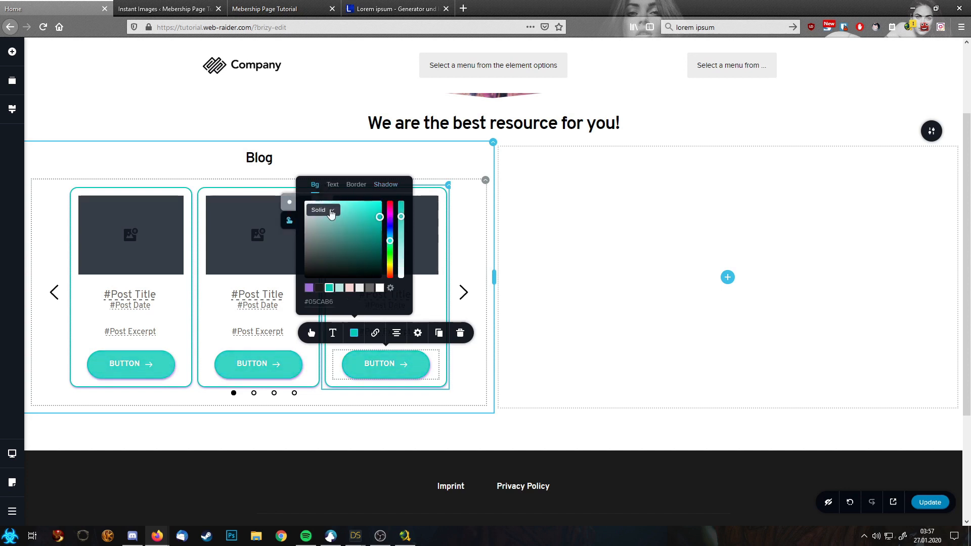
click(332, 211)
click(323, 236)
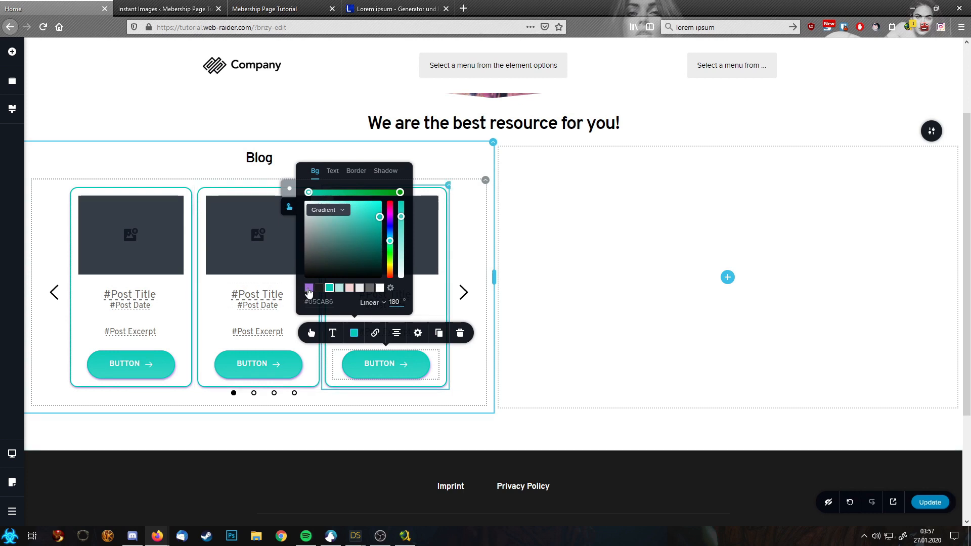
click(308, 289)
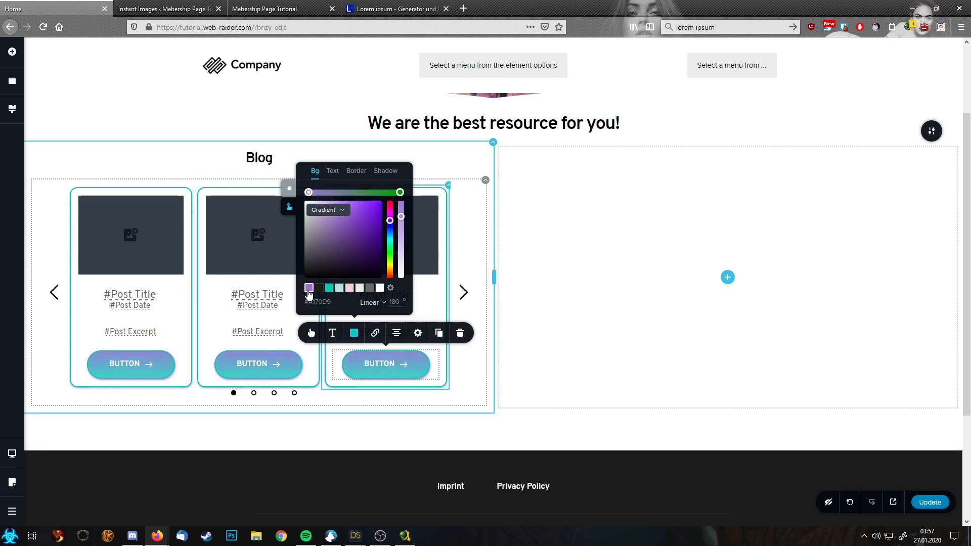
click(400, 192)
click(329, 287)
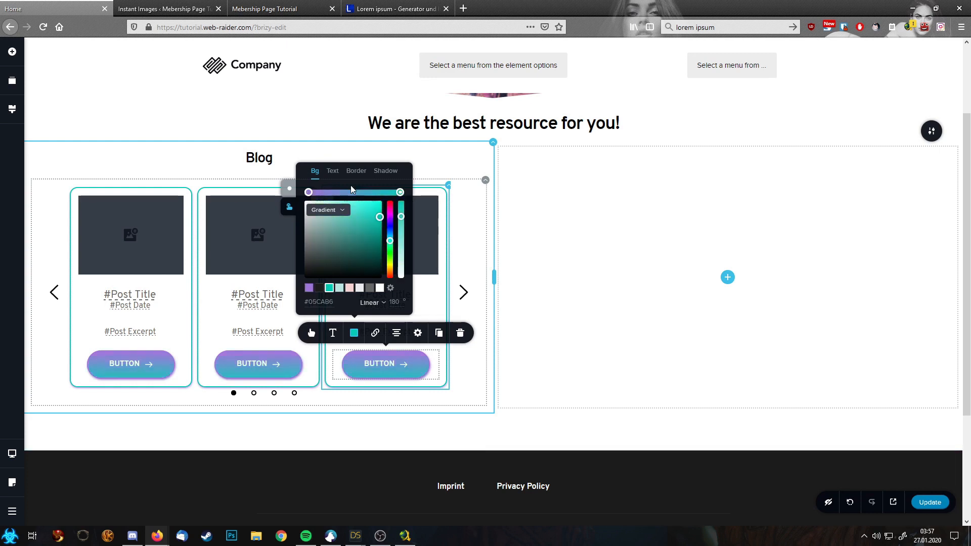
Step: Set the button's hover border to purple (#A170D9) and its hover shadow to teal (#05CAB6)
click(356, 171)
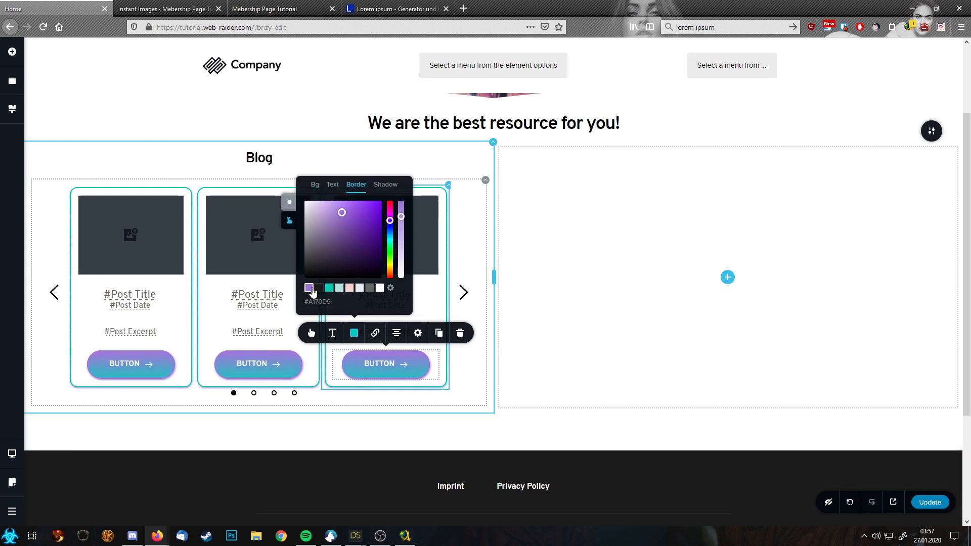
click(386, 184)
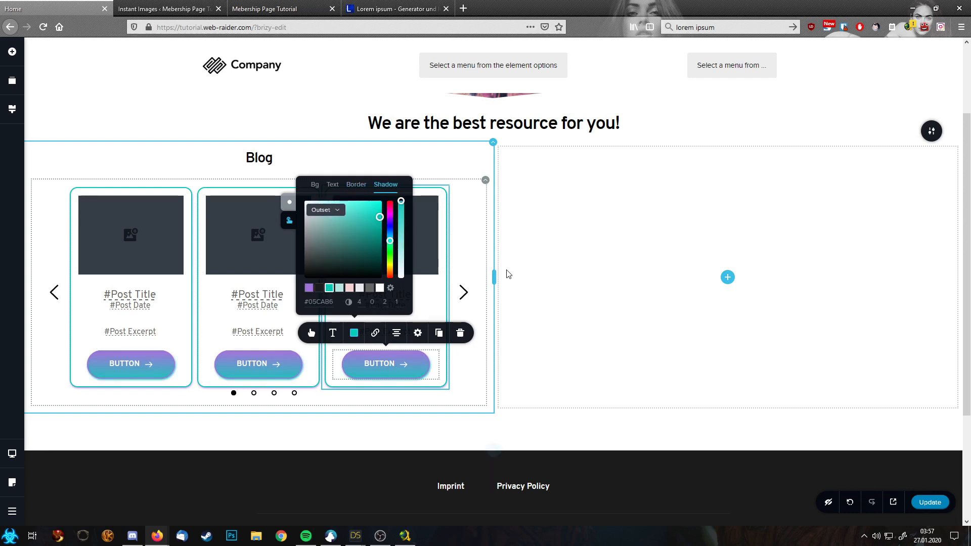
click(482, 257)
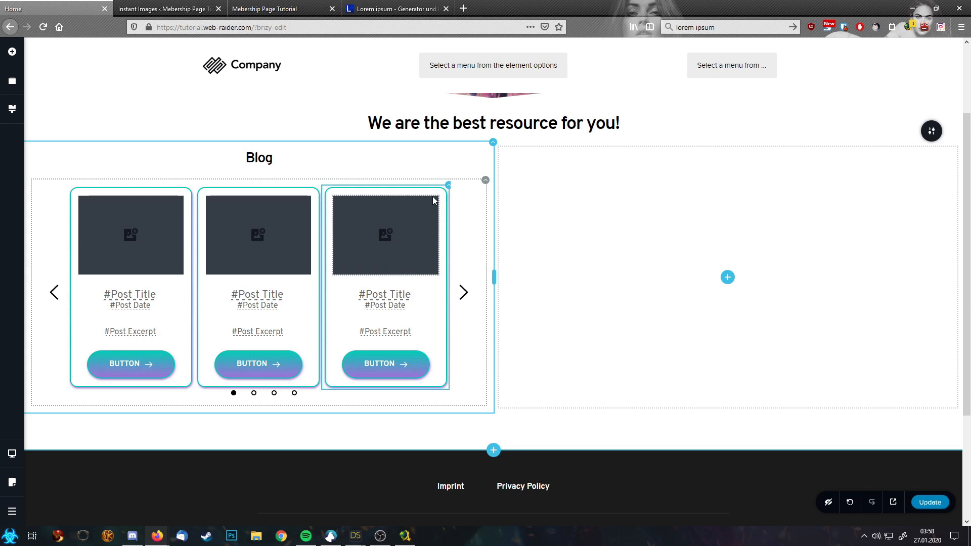
Step: Give the post cards a hover overlay with a linear gradient from teal (#05CAB6) to purple (#A170D9)
click(446, 187)
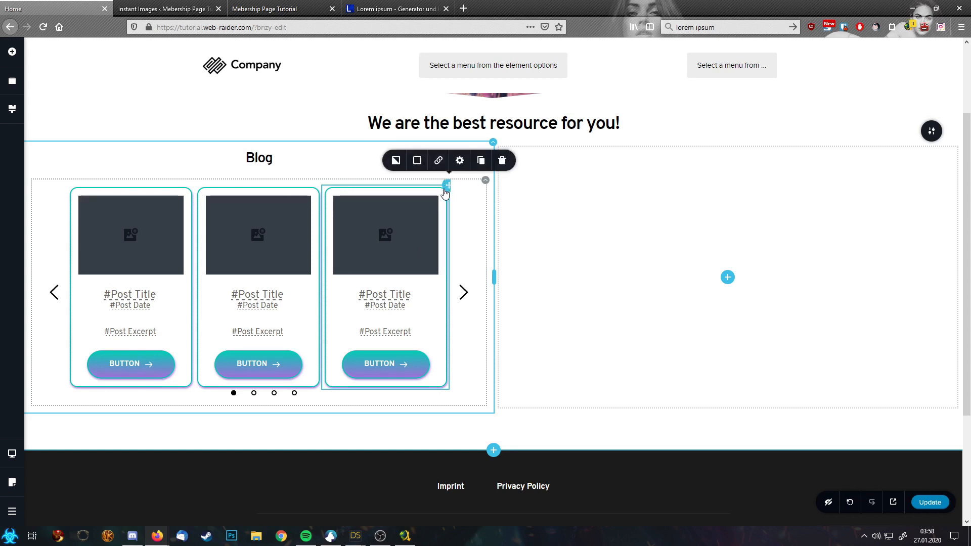
click(419, 171)
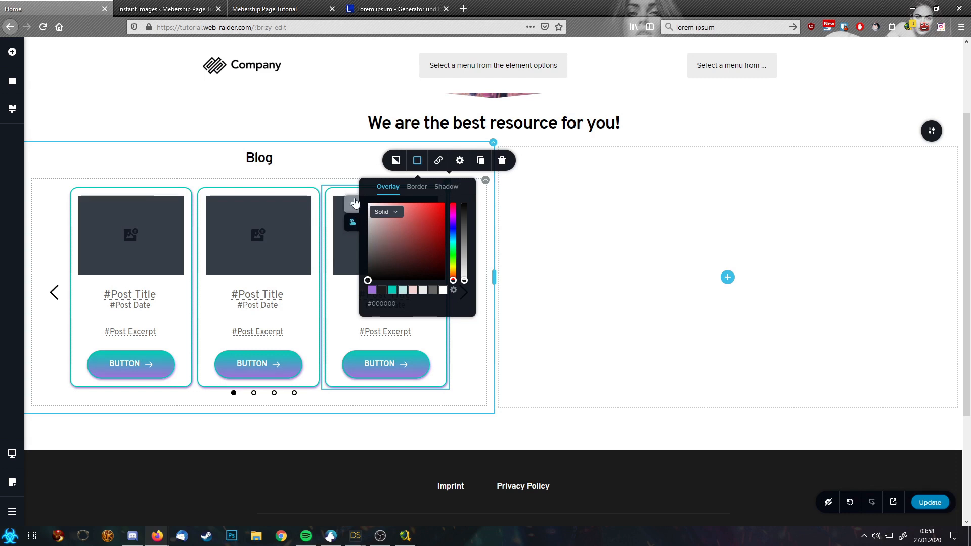
click(394, 212)
click(389, 245)
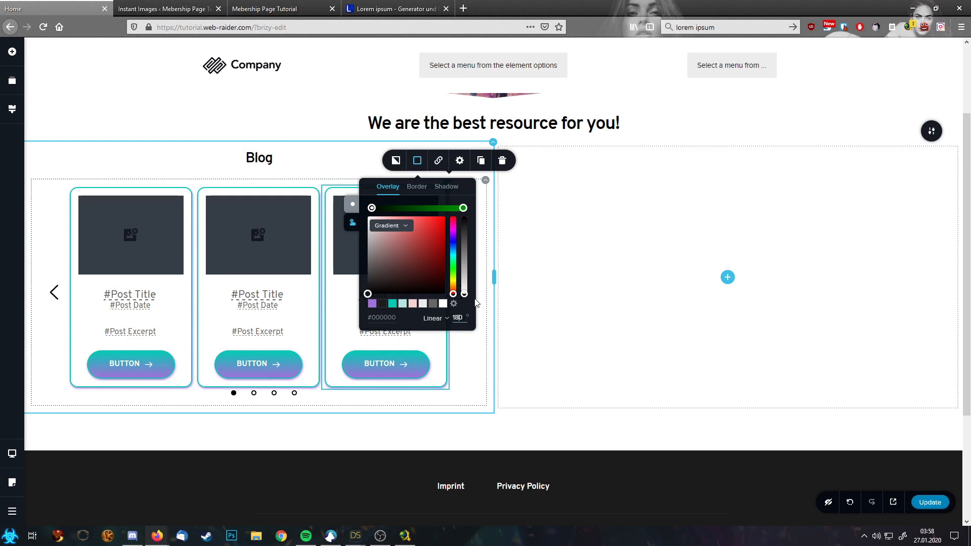
click(394, 304)
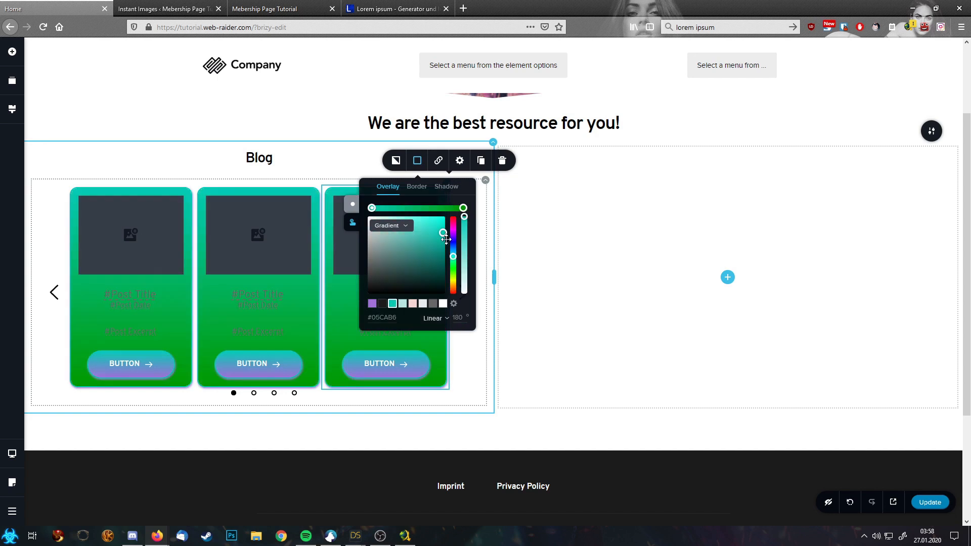
click(464, 209)
click(373, 303)
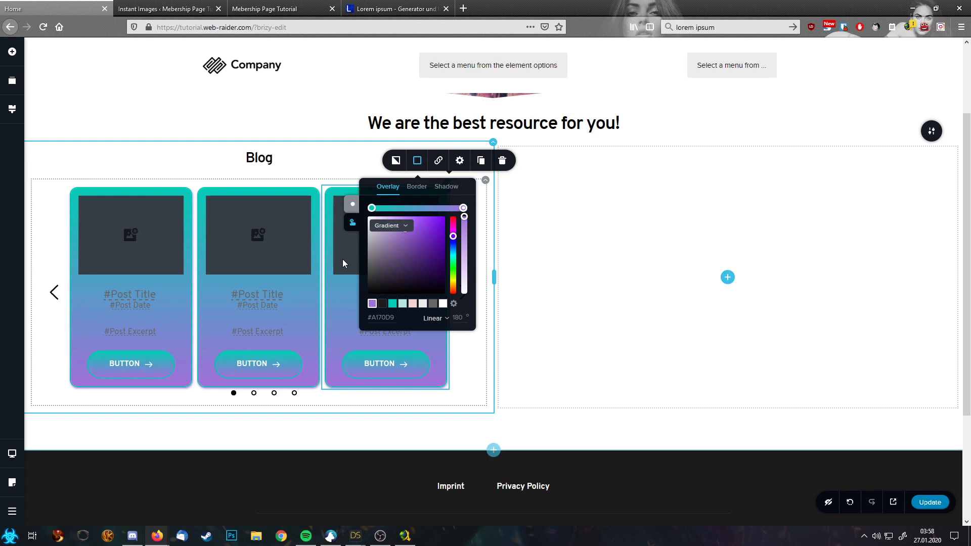
Step: Lower the opacity of both colors in the post cards' hover overlay gradient to about 10%
click(373, 209)
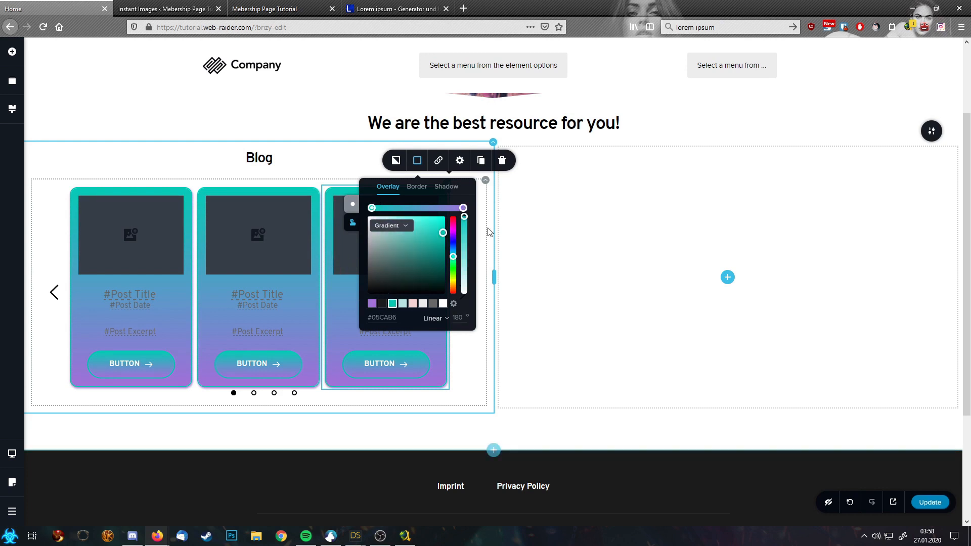
drag(467, 282, 467, 286)
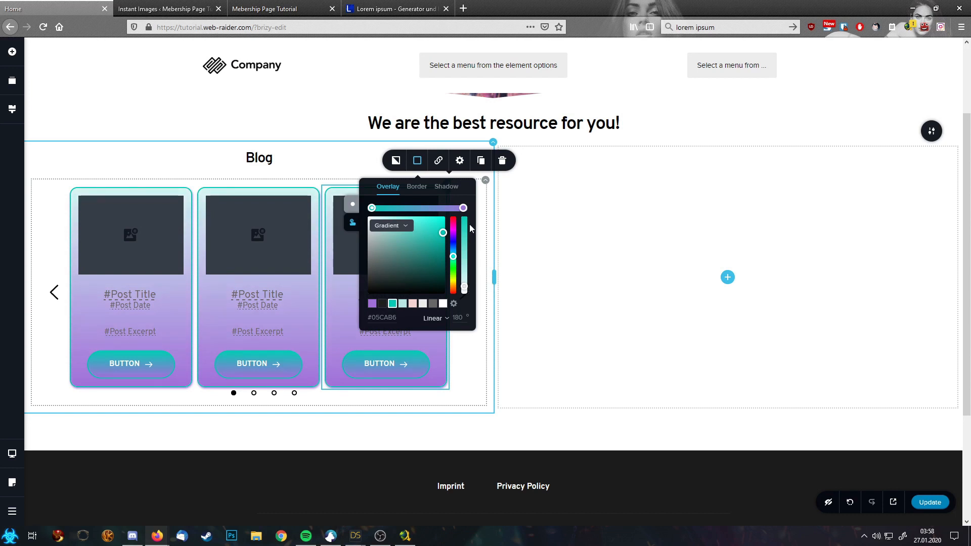
click(463, 208)
drag(467, 230, 469, 286)
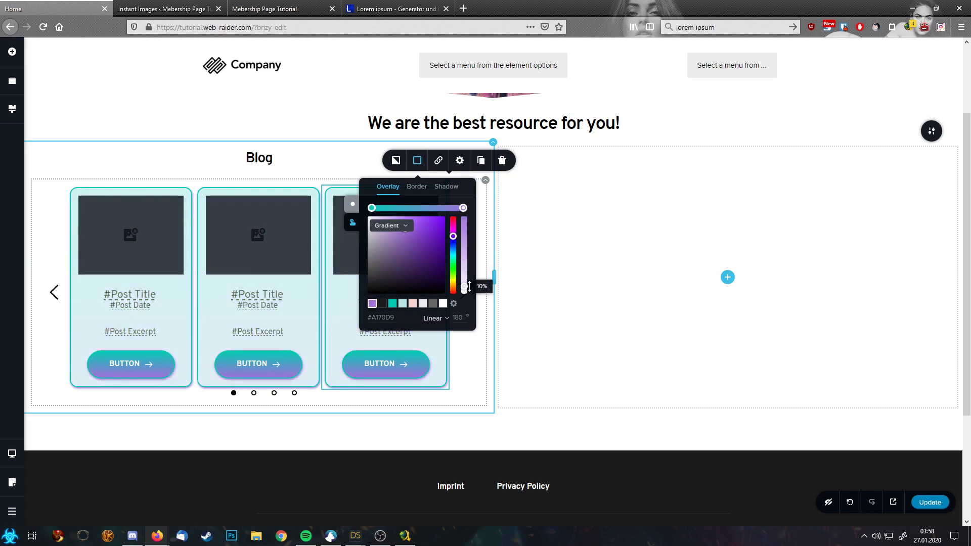
click(470, 343)
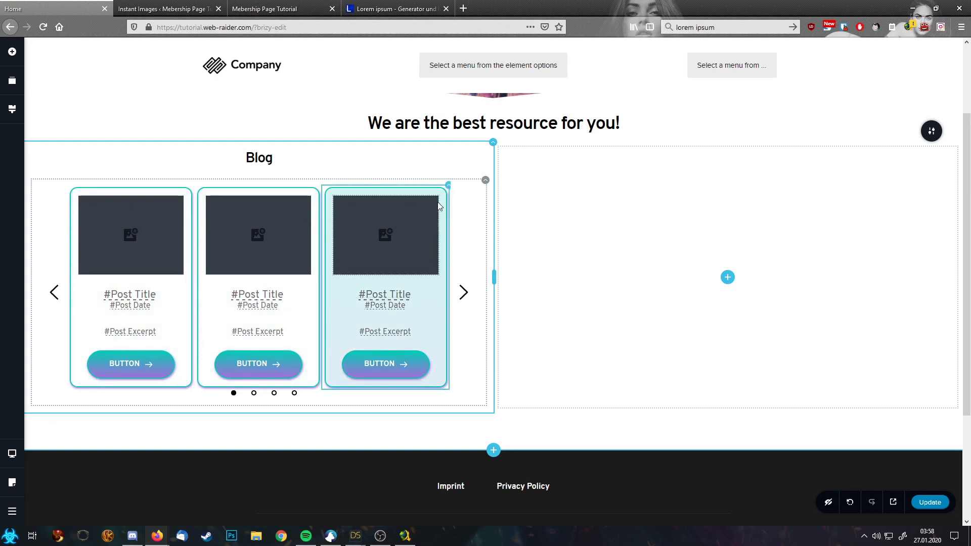
Step: Move the teal stop to the start of the post cards' hover overlay gradient and raise the purple color's opacity to about 30%
click(449, 191)
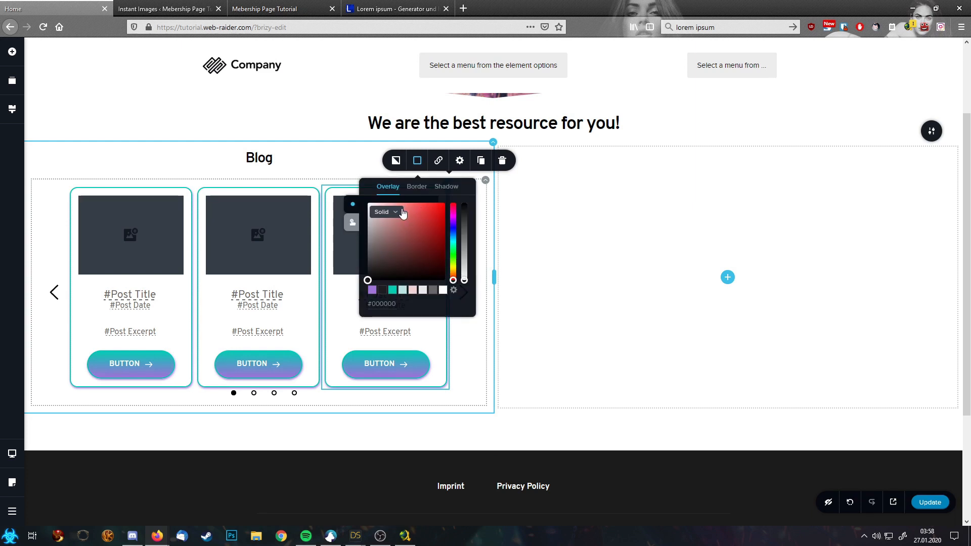
click(352, 227)
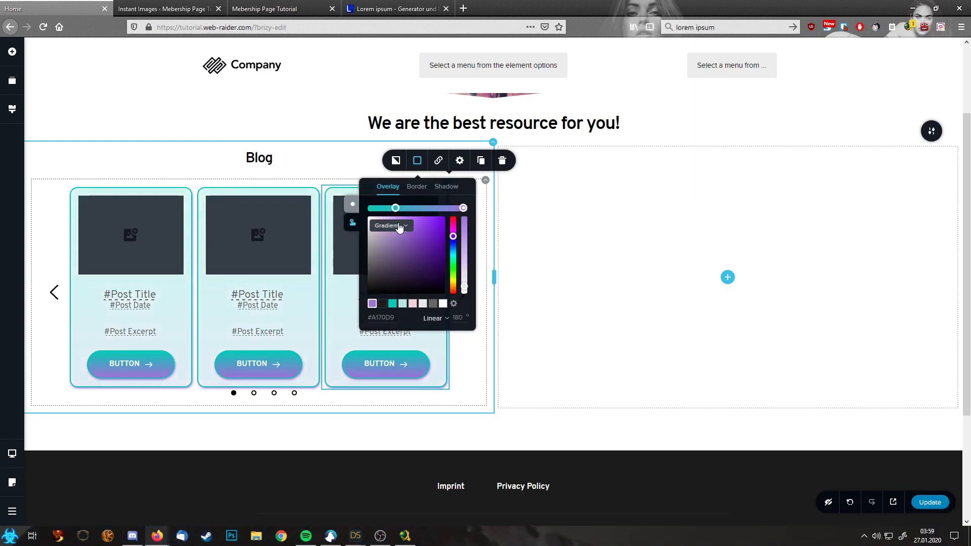
drag(397, 211, 361, 215)
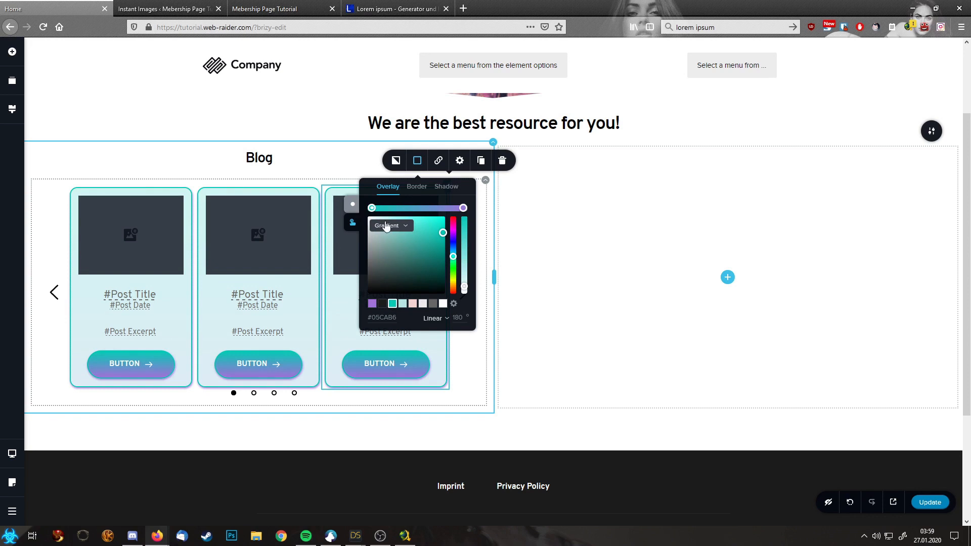
click(464, 208)
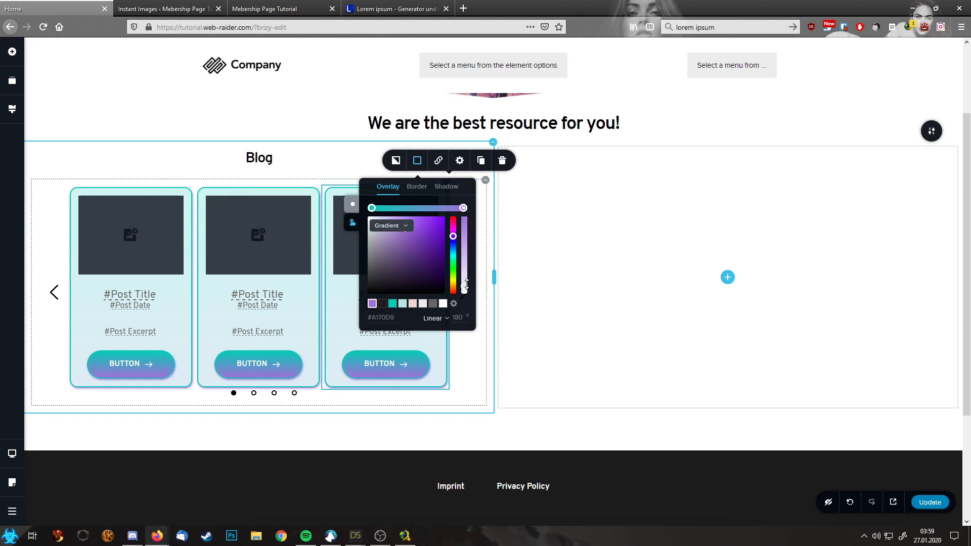
drag(466, 285, 474, 274)
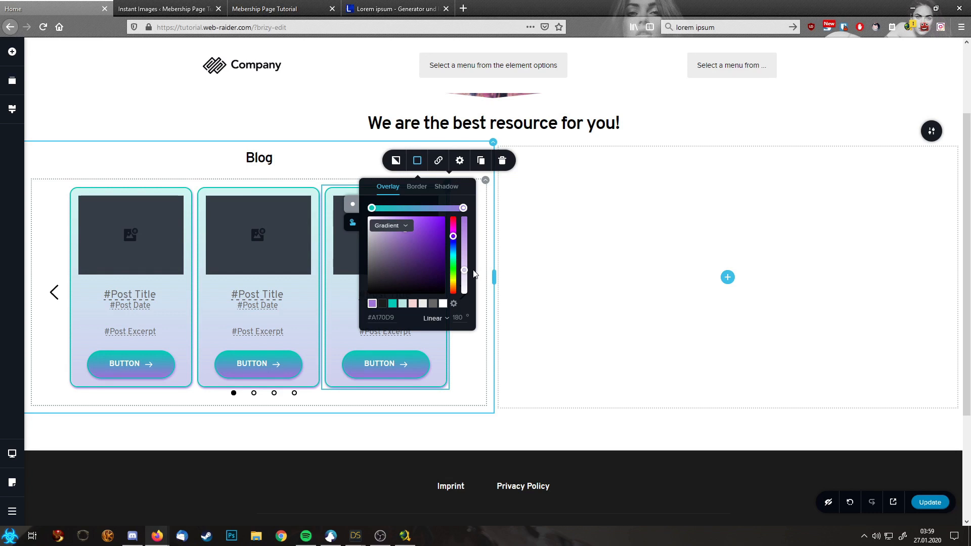
click(469, 354)
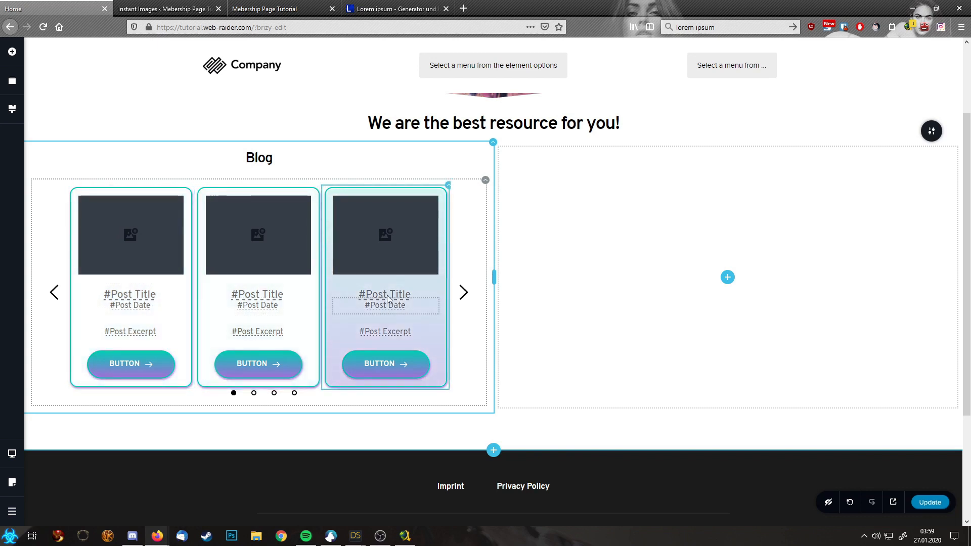
Step: Set the post cards' hover border to purple (#A170D9) and their hover shadow to teal (#05CAB6)
click(448, 189)
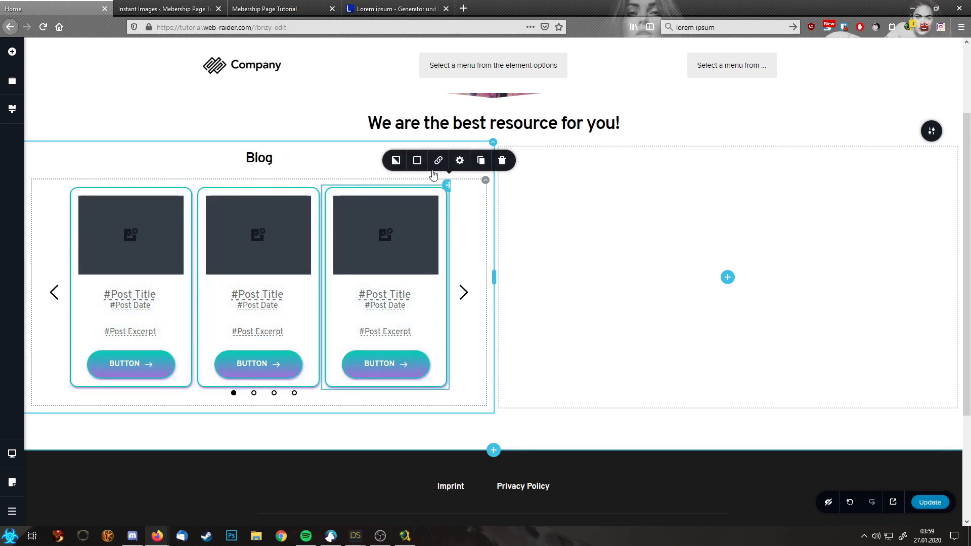
click(419, 162)
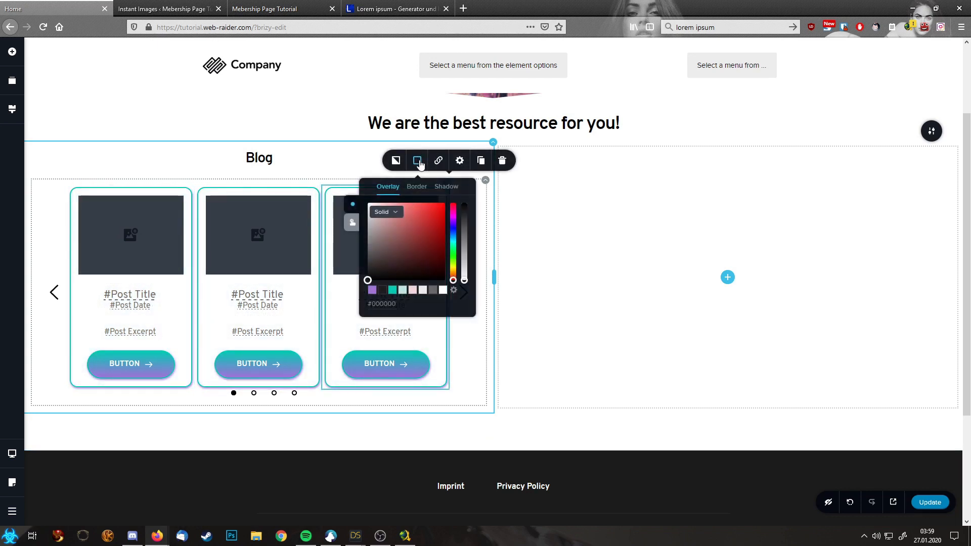
click(353, 223)
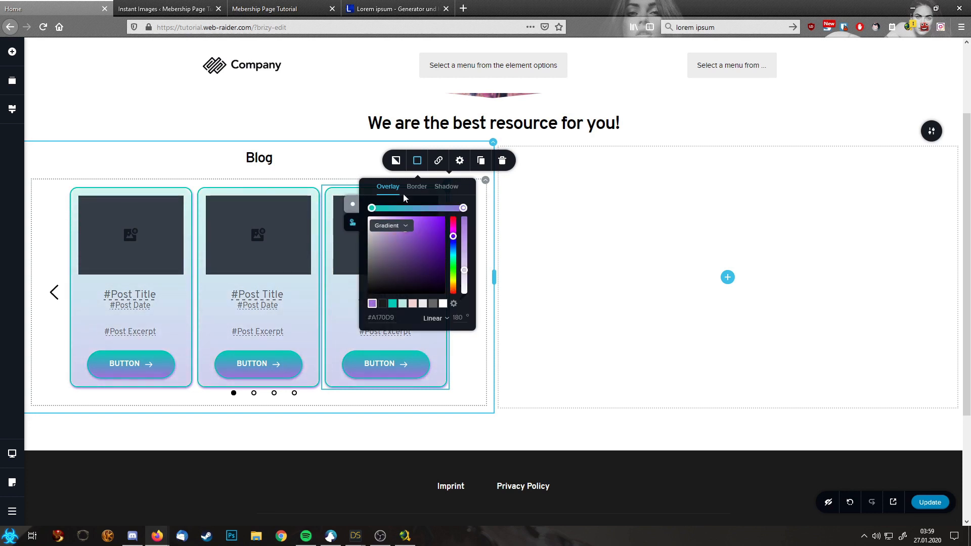
click(418, 189)
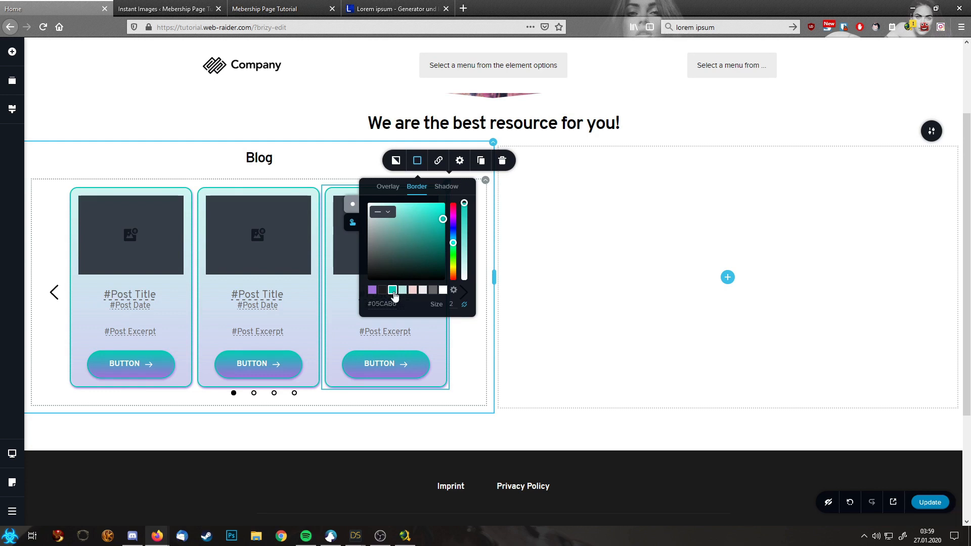
click(372, 291)
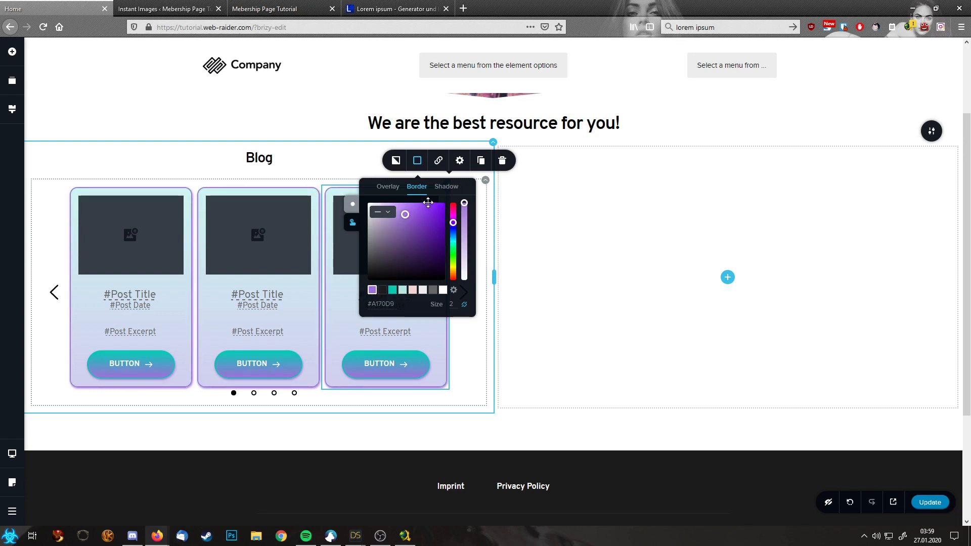
click(449, 188)
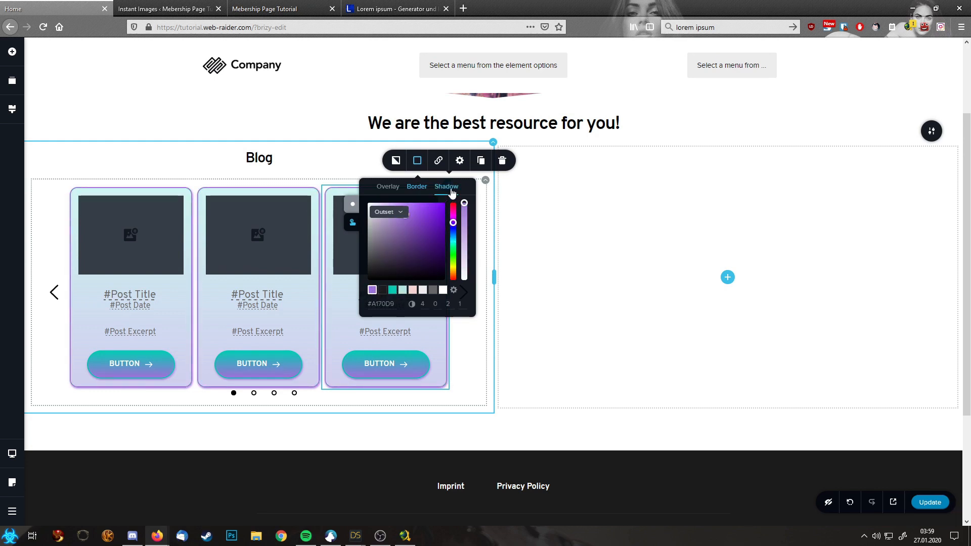
click(396, 290)
Step: Try a dashed line style for the post cards' hover border
click(417, 193)
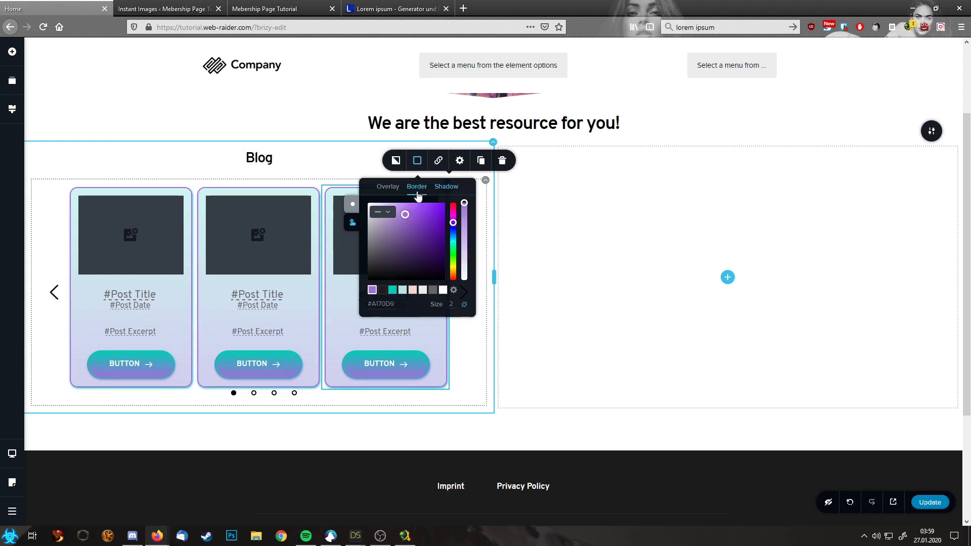
click(390, 214)
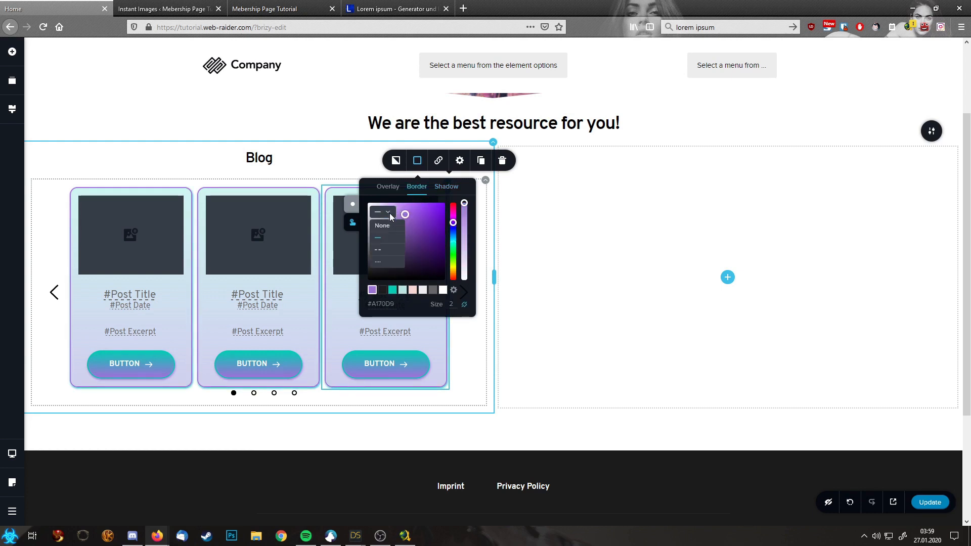
click(385, 253)
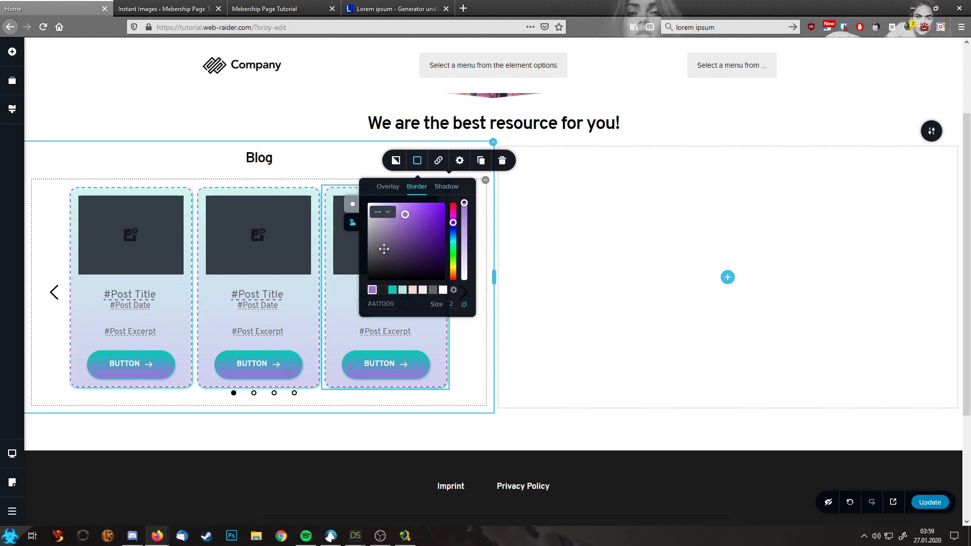
Step: Update the page, reload the live site and check how the blog carousel's cards look
click(478, 349)
click(934, 503)
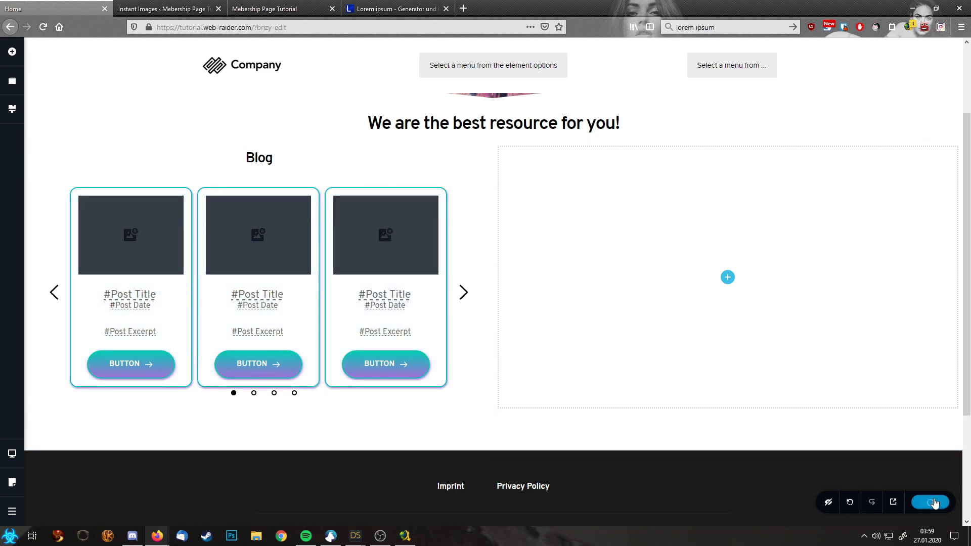
click(142, 8)
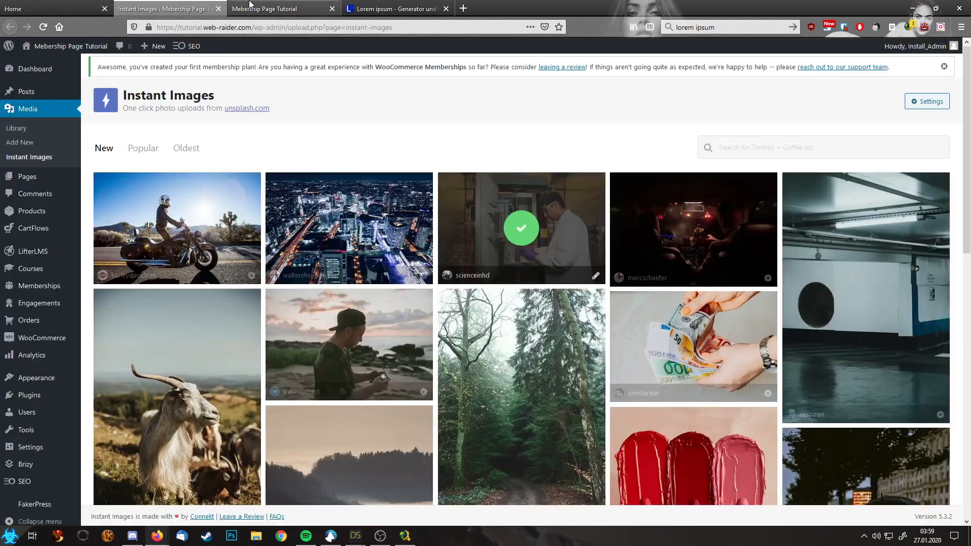
click(252, 8)
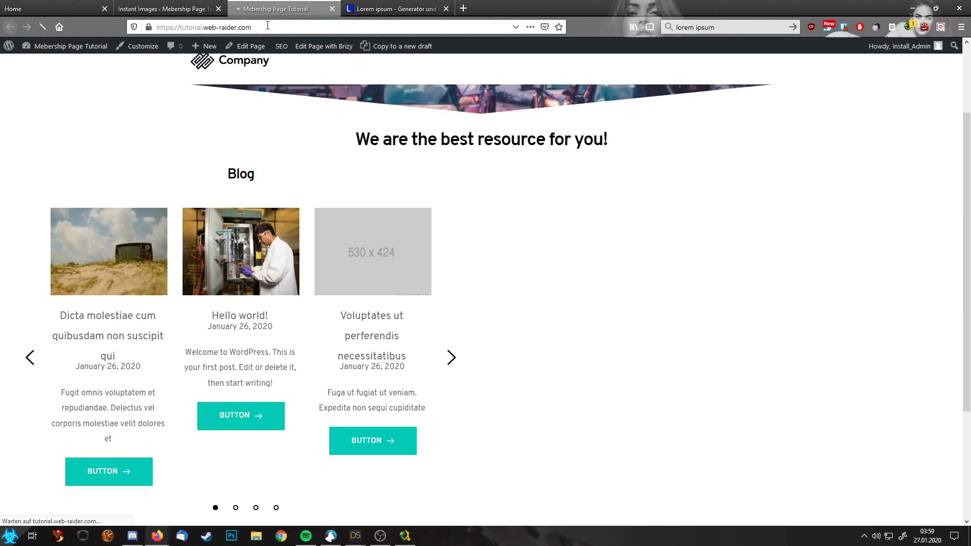
click(264, 52)
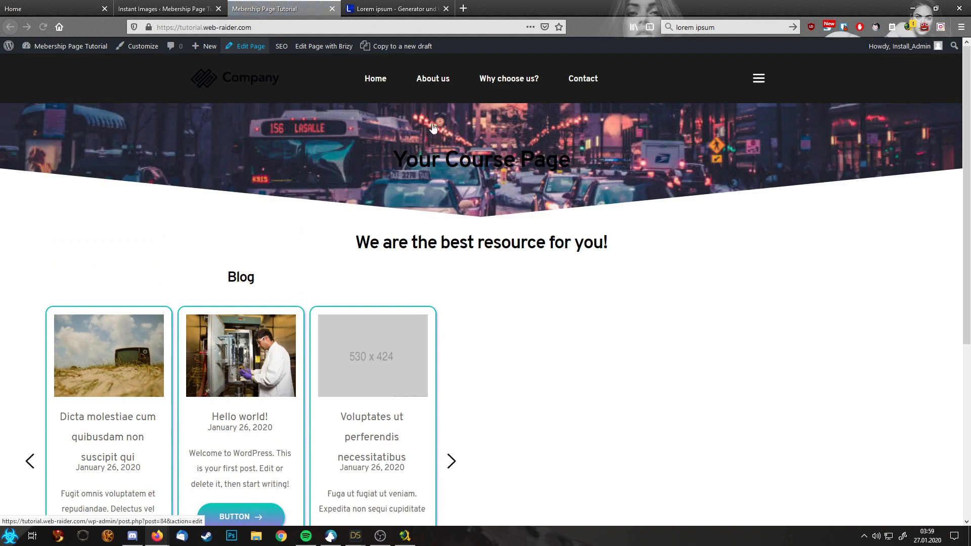
scroll(554, 338, down, 3)
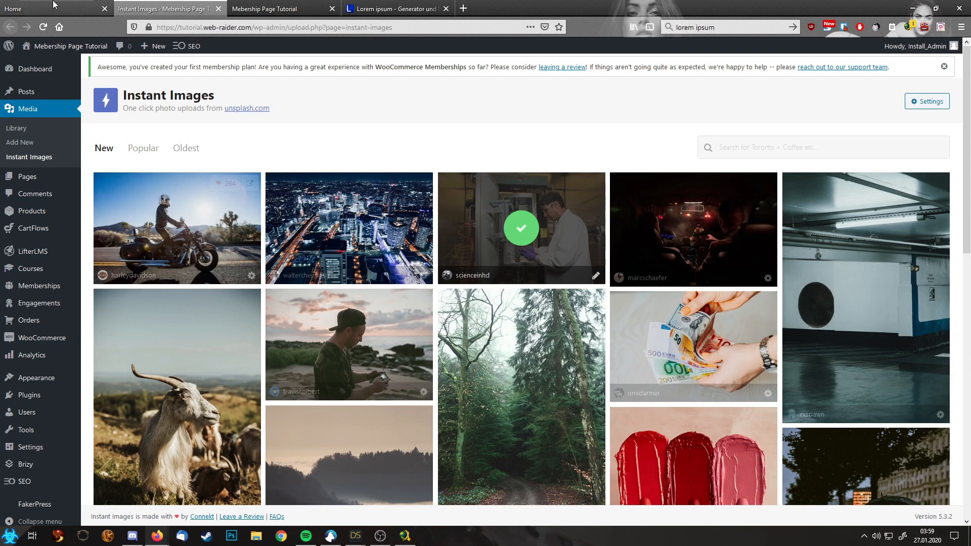
Step: Return to the page editor and set the post cards' hover border style to a solid line
click(30, 8)
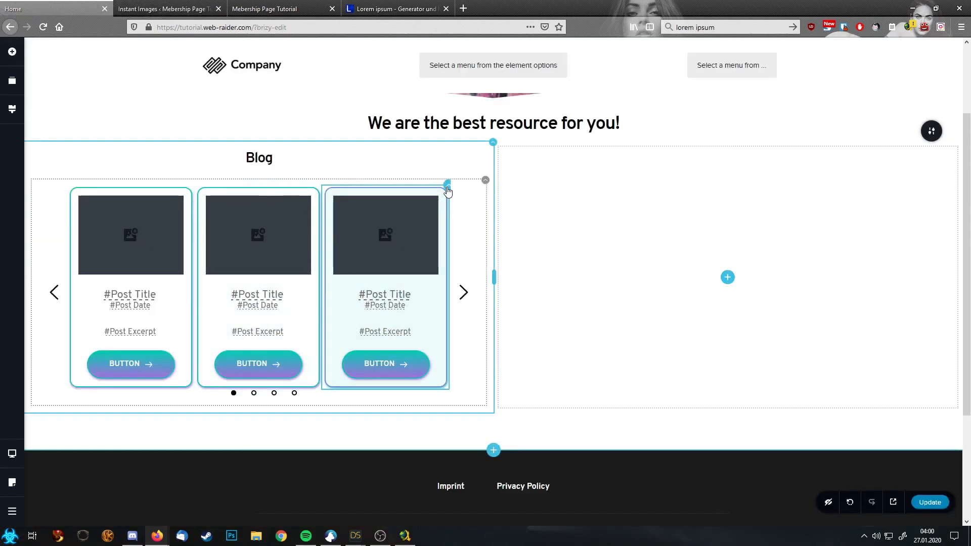
click(447, 190)
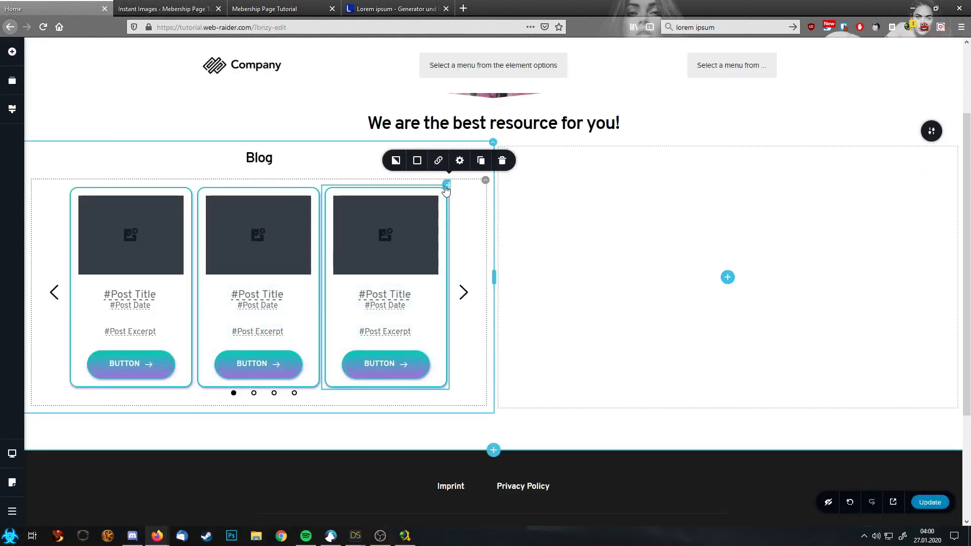
click(418, 160)
click(417, 187)
click(394, 213)
click(384, 239)
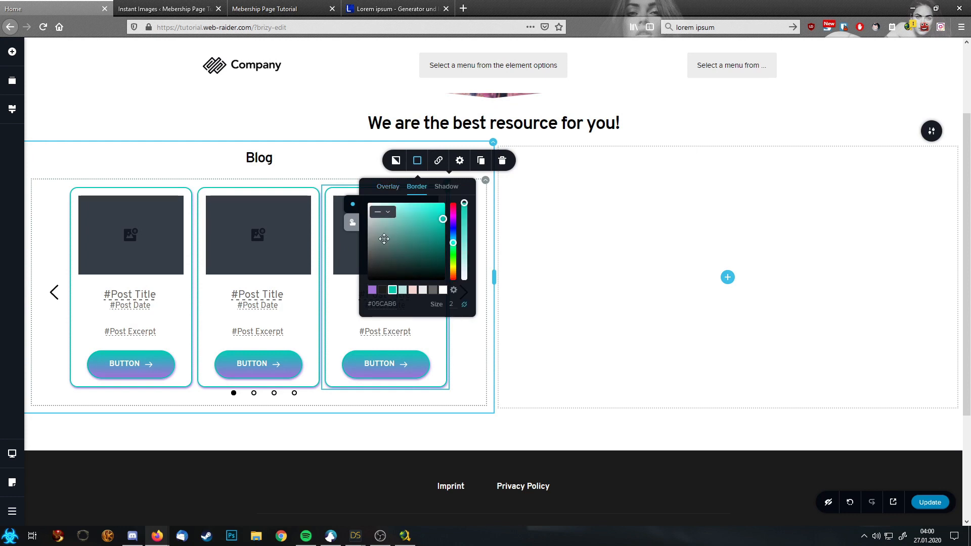
click(352, 223)
click(382, 212)
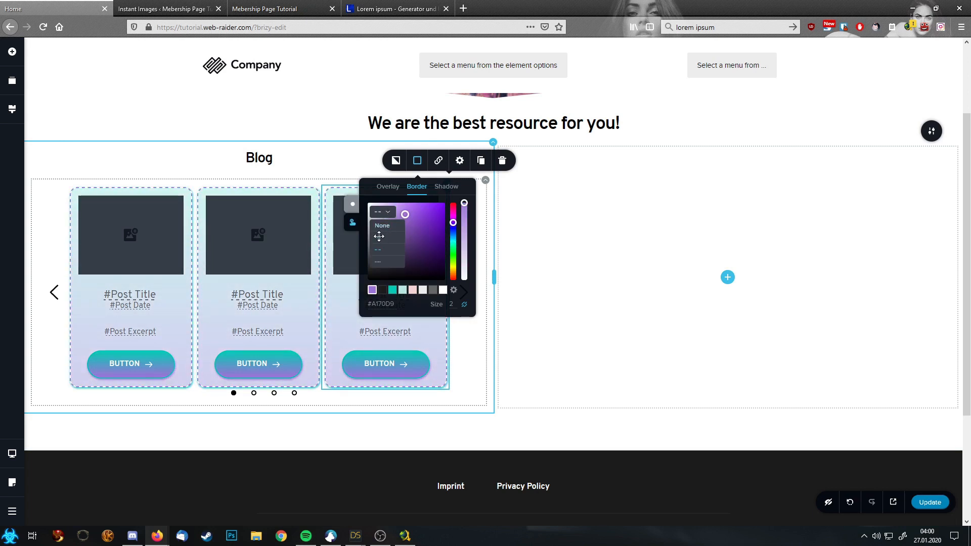
click(380, 241)
Step: Change the post cards' hover shadow to dark gray (#1C1C1C) with the outset values 10, 0, 0 and 0
click(443, 187)
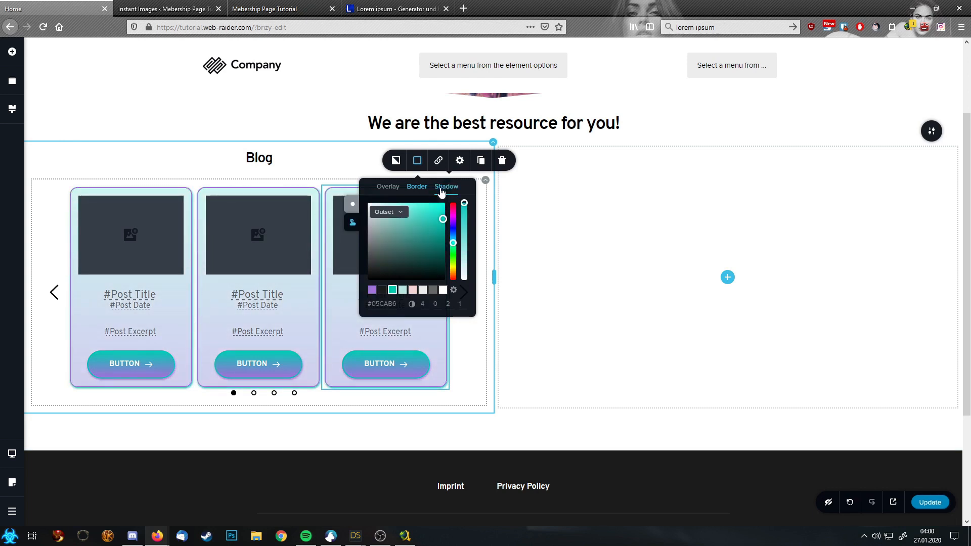
click(382, 290)
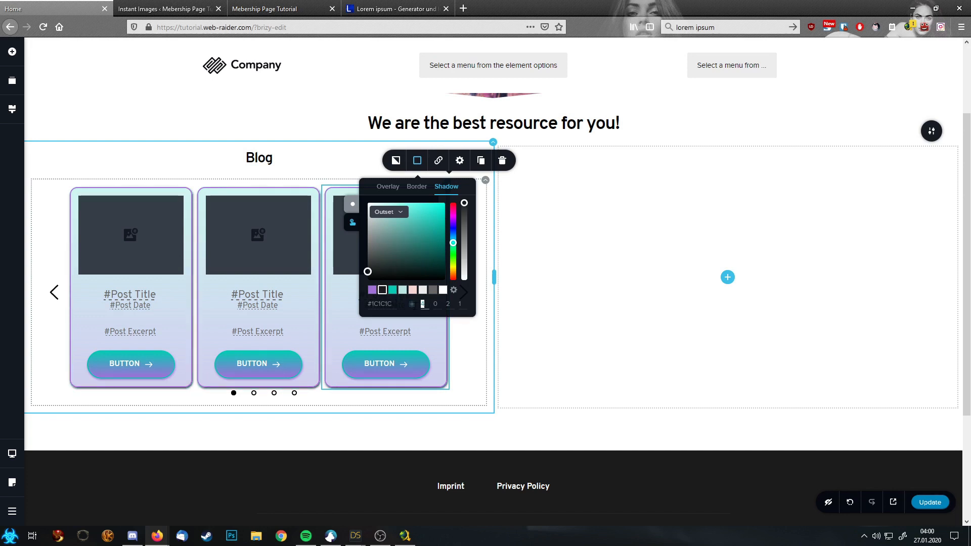
click(454, 306)
key(BackSpace)
text(00)
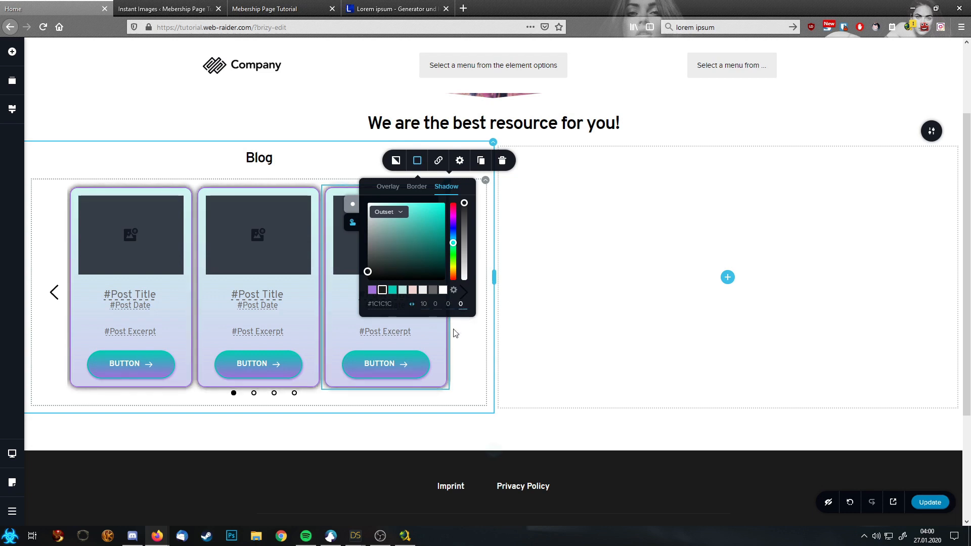
click(467, 374)
Step: Update the page, reload the live site and check the post cards' hover effect there
click(930, 503)
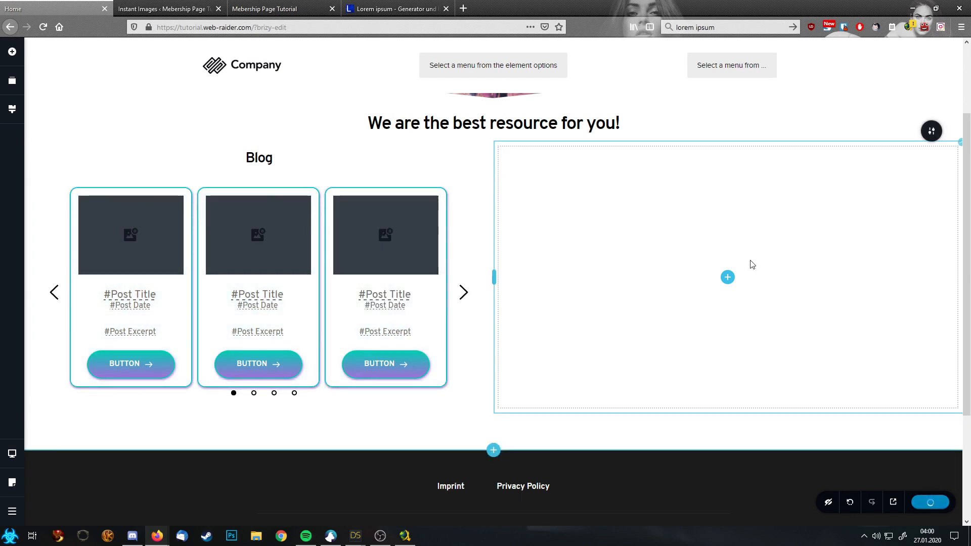
click(306, 7)
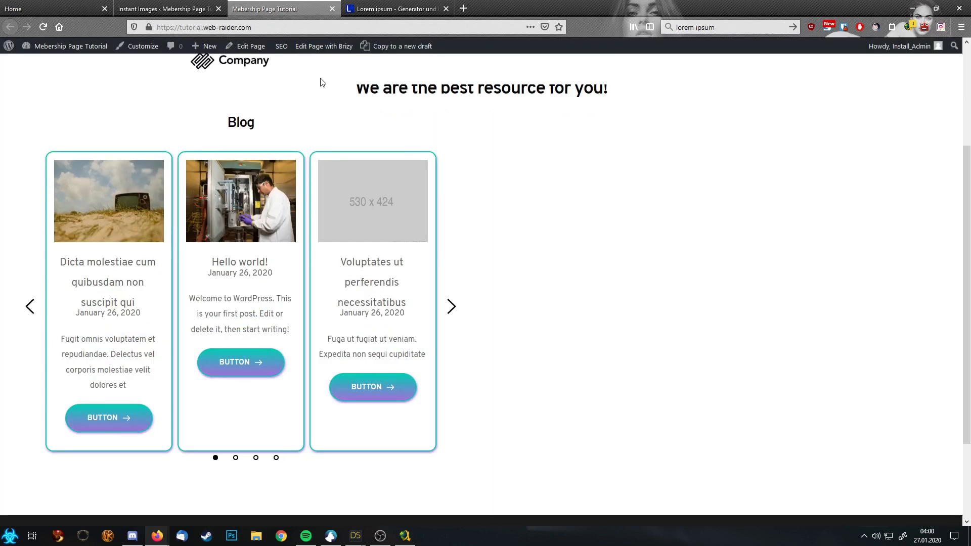
key(F5)
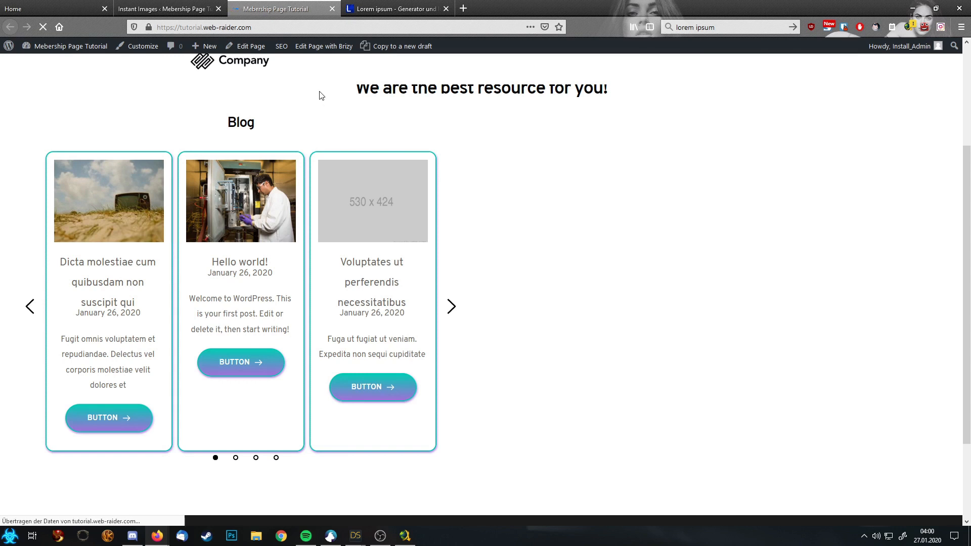
scroll(531, 260, down, 1)
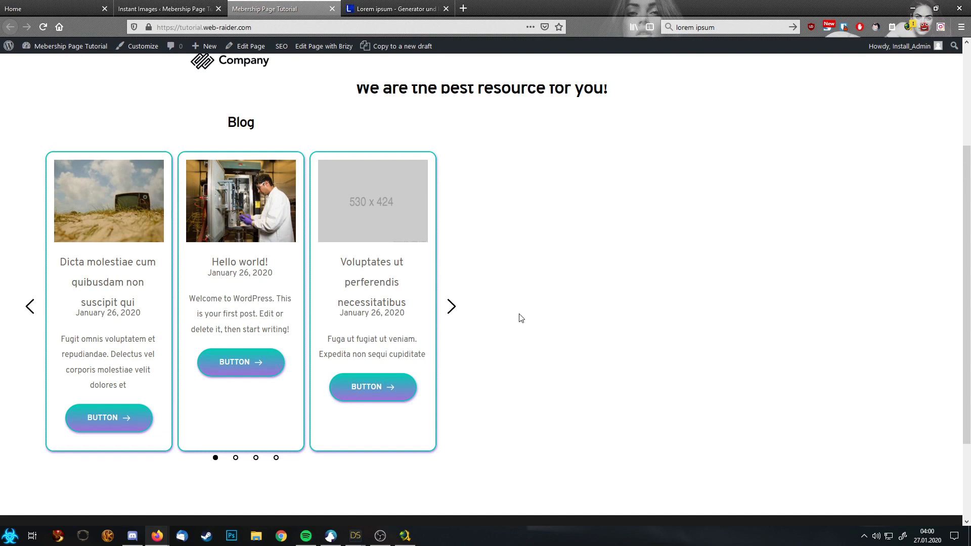
scroll(313, 273, up, 3)
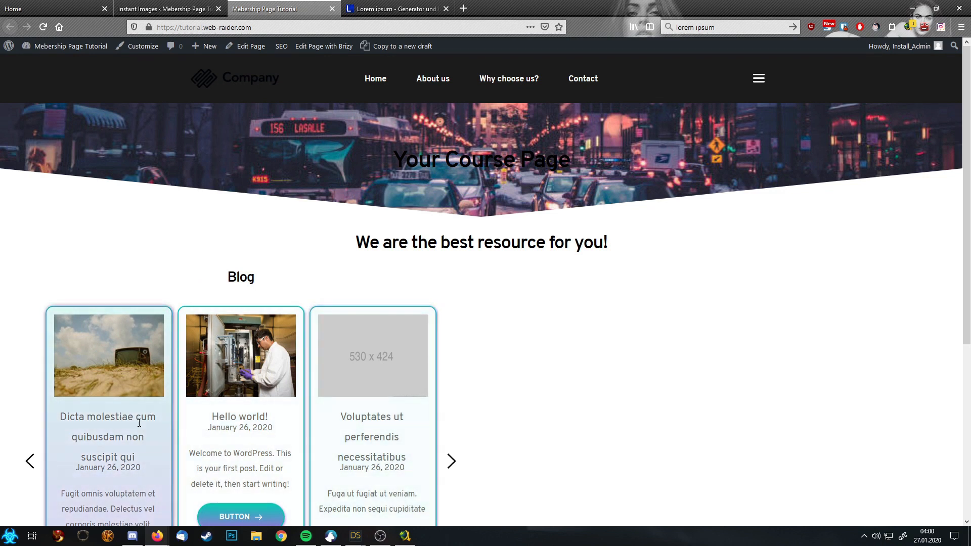
Step: Return to the page editor and change the "Your Course Page" header heading's color to white
click(161, 9)
click(75, 4)
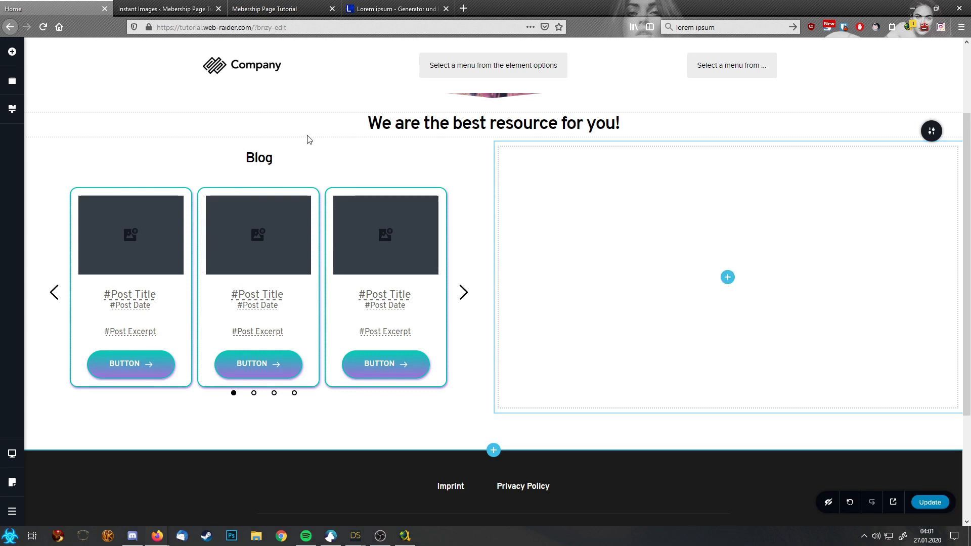
scroll(311, 138, up, 2)
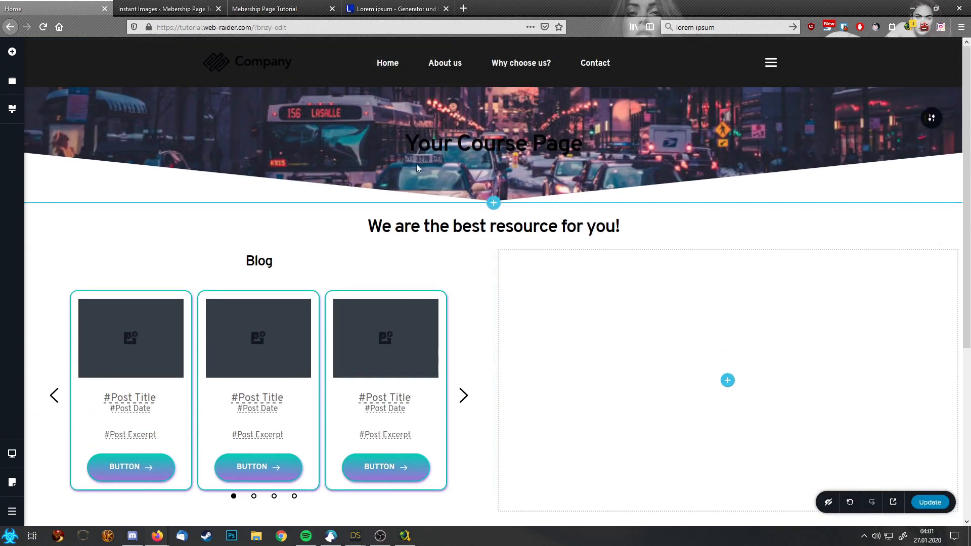
click(483, 146)
click(421, 114)
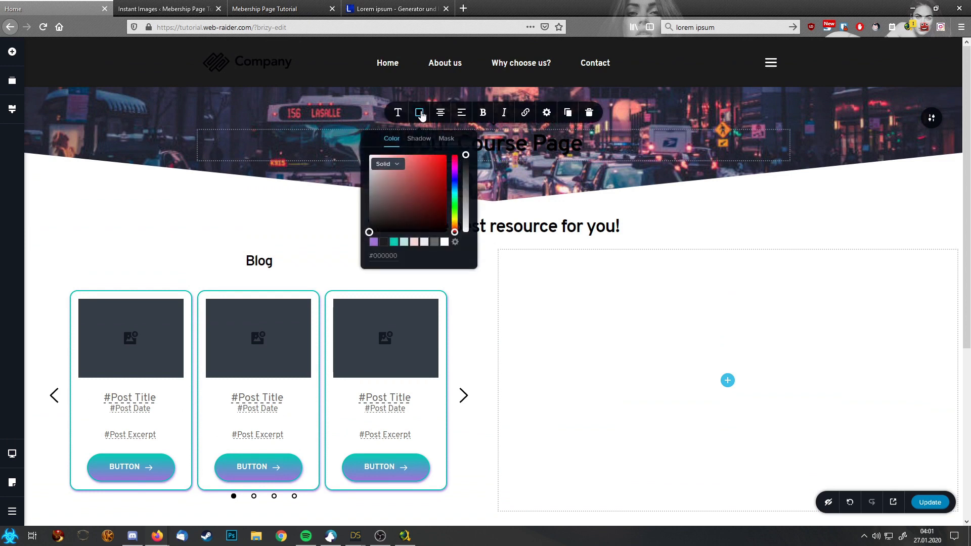
click(445, 242)
click(781, 207)
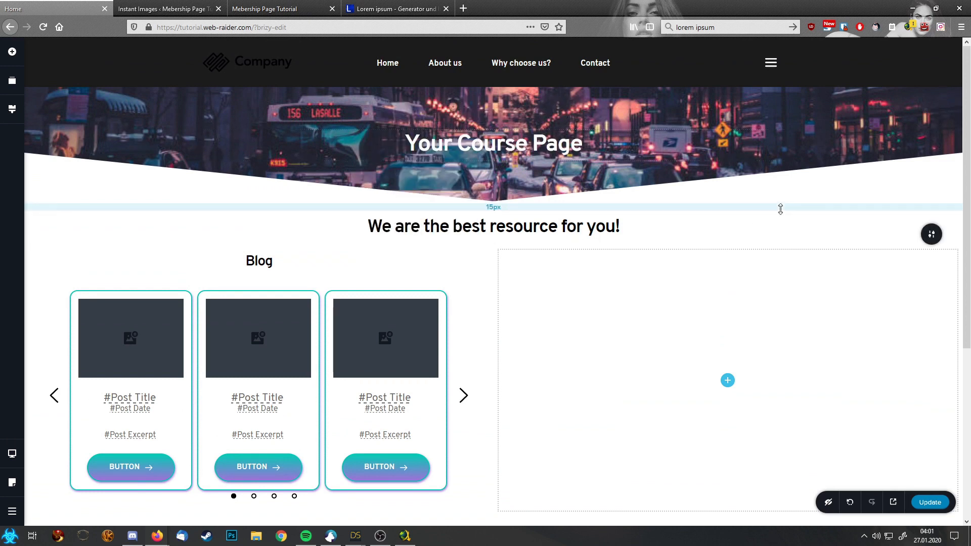
Step: Put a copy of the Blog heading in the empty column beside the carousel and change its text to "You Tube Channel"
click(259, 261)
click(333, 235)
drag(266, 292, 732, 406)
click(728, 262)
drag(737, 262, 715, 264)
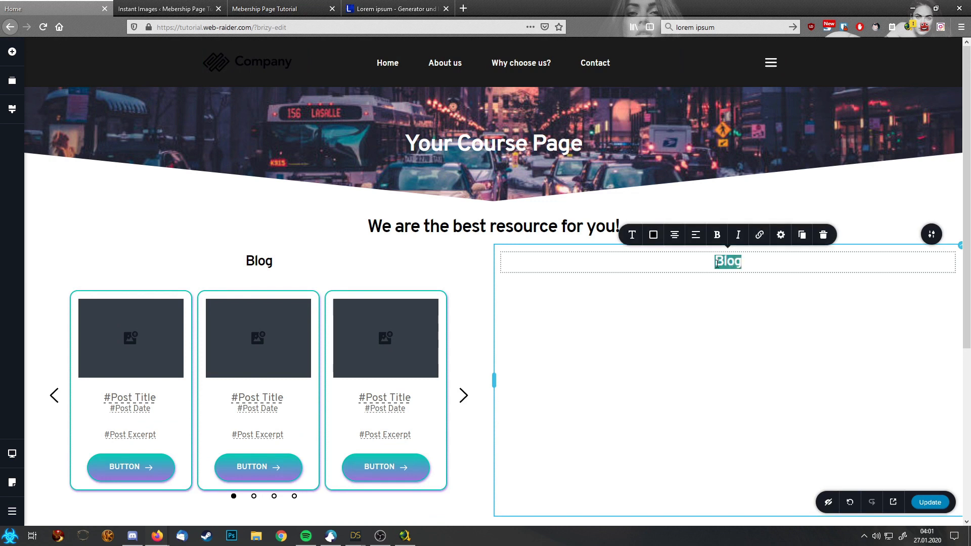
text(You Tub)
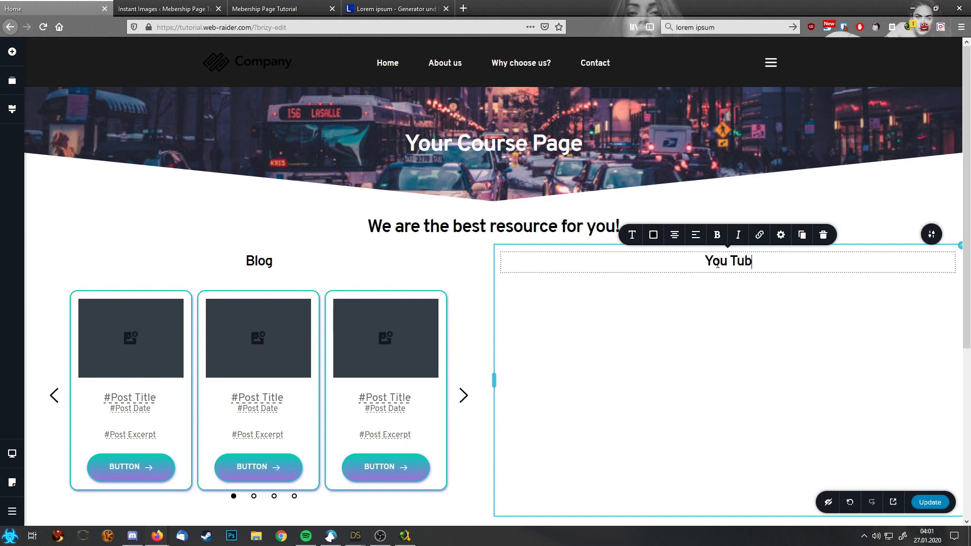
text(e Channel)
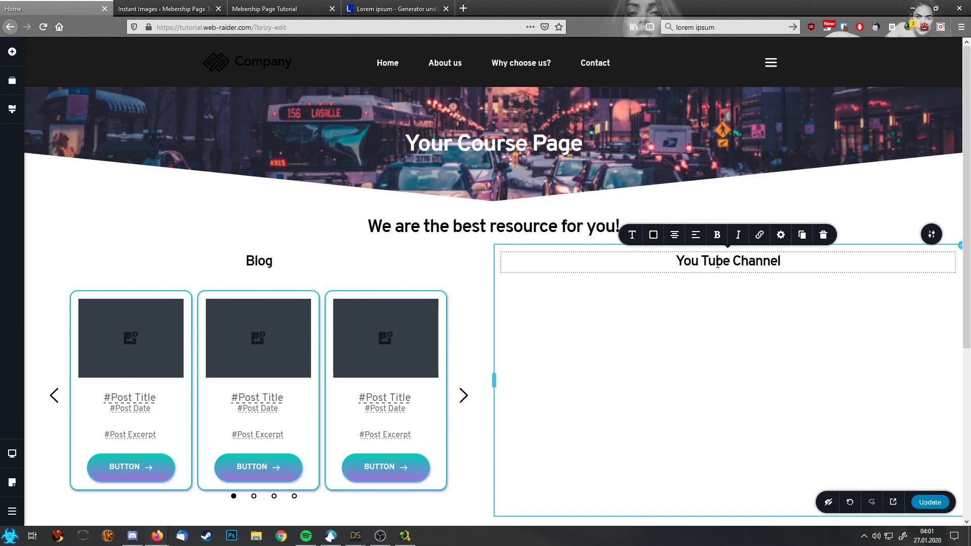
Step: Add a two-column row below the "You Tube Channel" heading and place a video element in each column
click(13, 52)
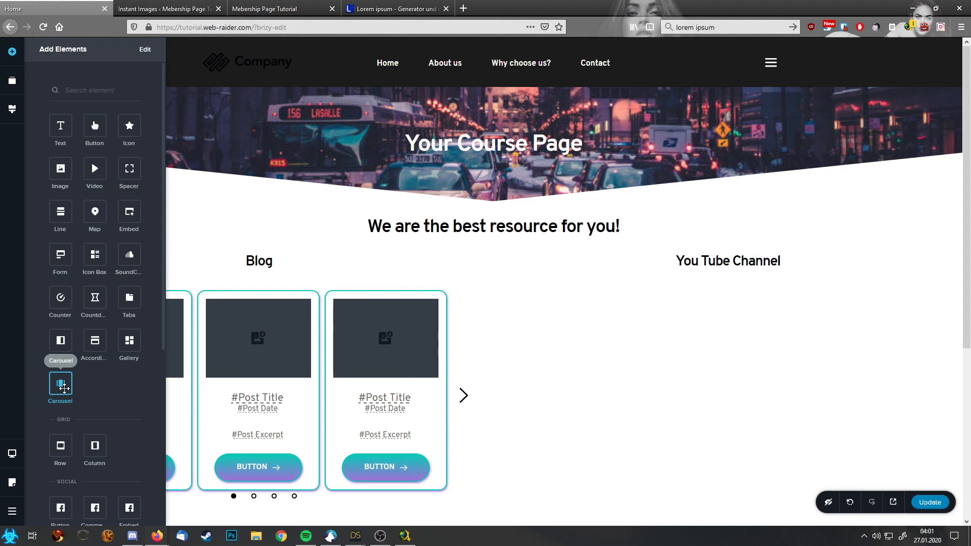
drag(55, 442, 699, 277)
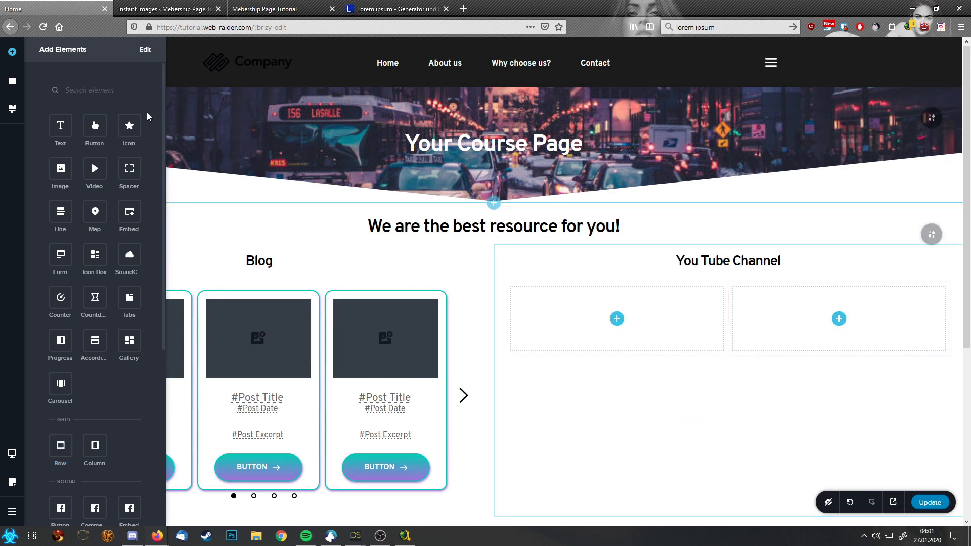
drag(102, 167, 615, 330)
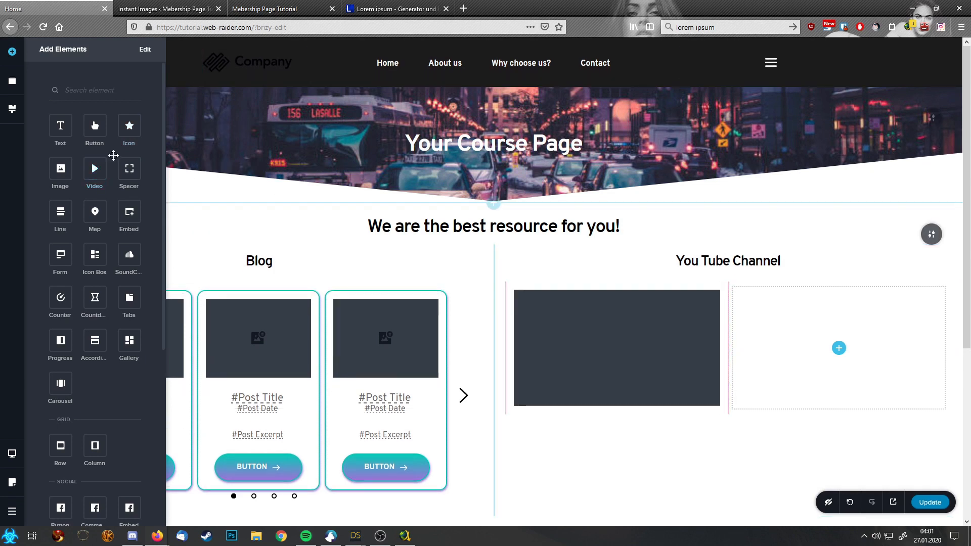
drag(94, 169, 838, 359)
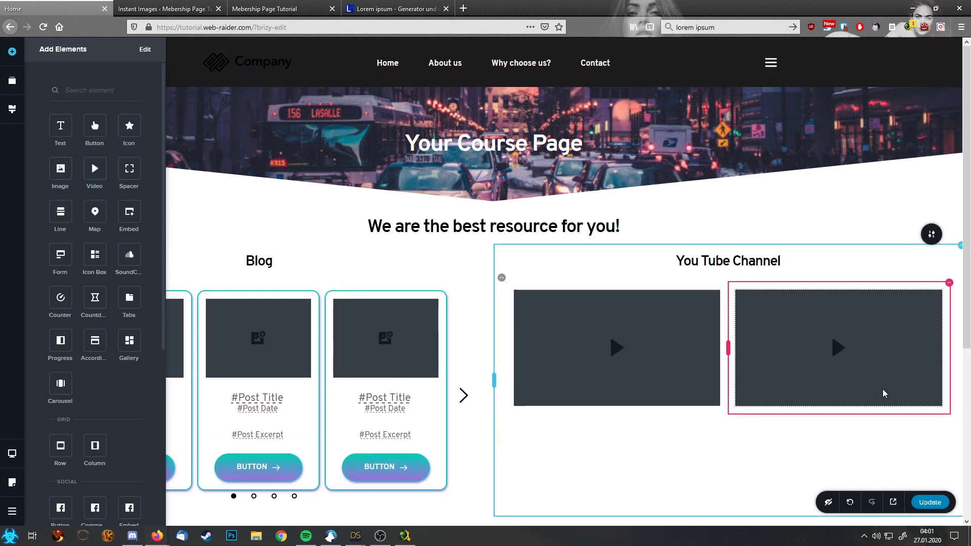
scroll(886, 397, down, 2)
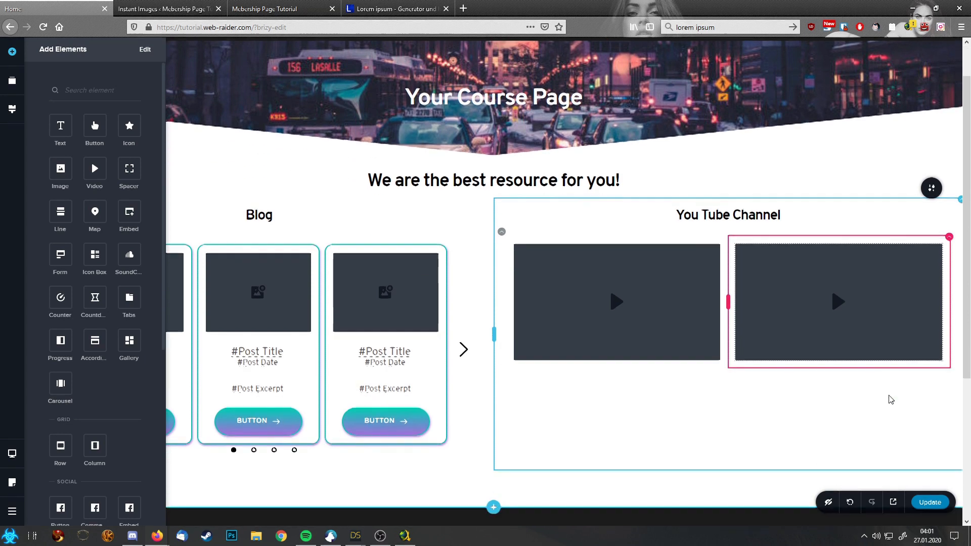
click(638, 298)
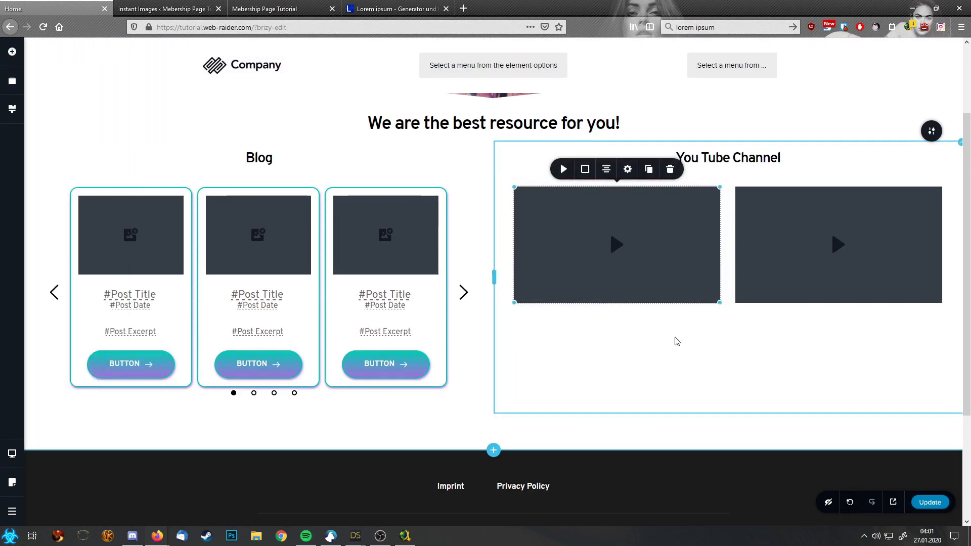
Step: Add a button below the two videos and label it "Subscribe to YouTube"
click(12, 51)
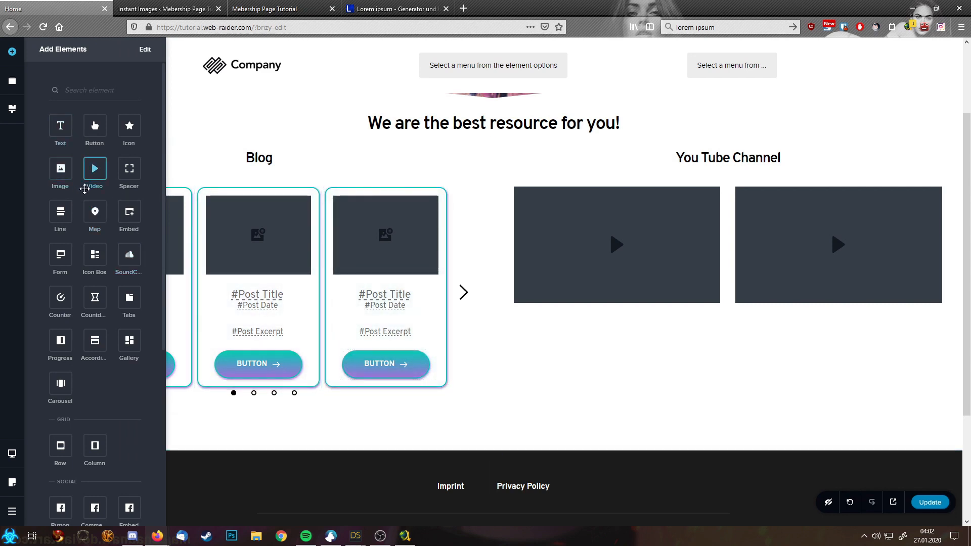
drag(95, 127, 723, 329)
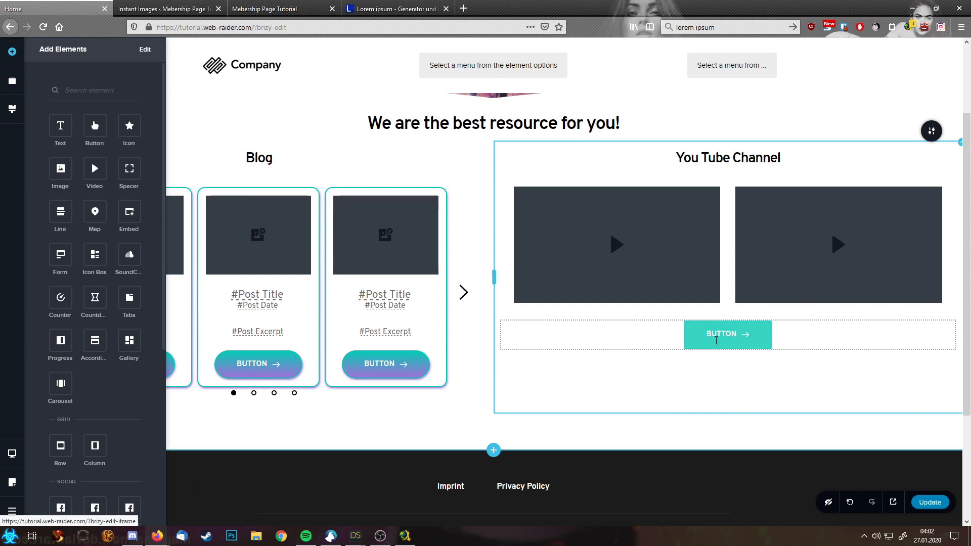
click(714, 337)
key(BackSpace)
key(BackSpace)
key(BackSpace)
key(BackSpace)
key(BackSpace)
key(BackSpace)
text(Subscribe)
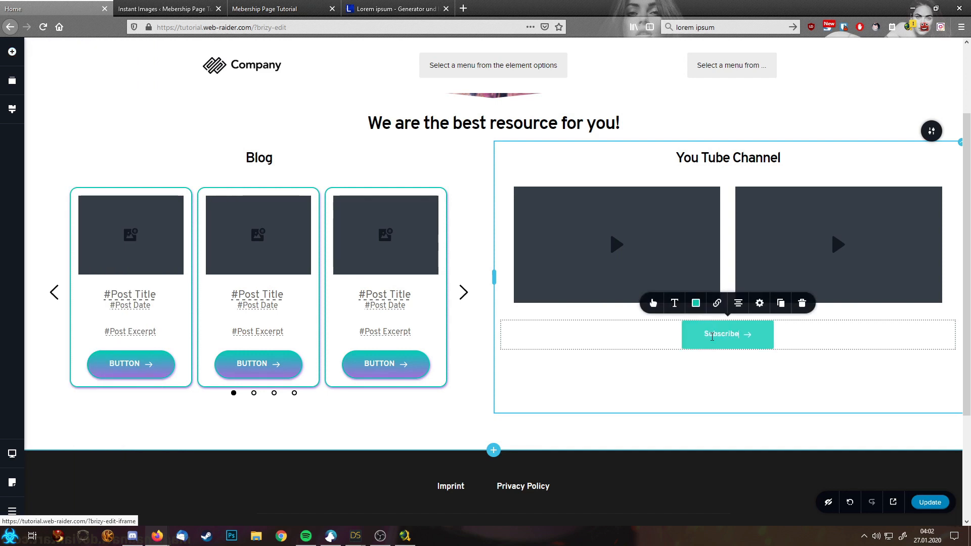
text( toYou)
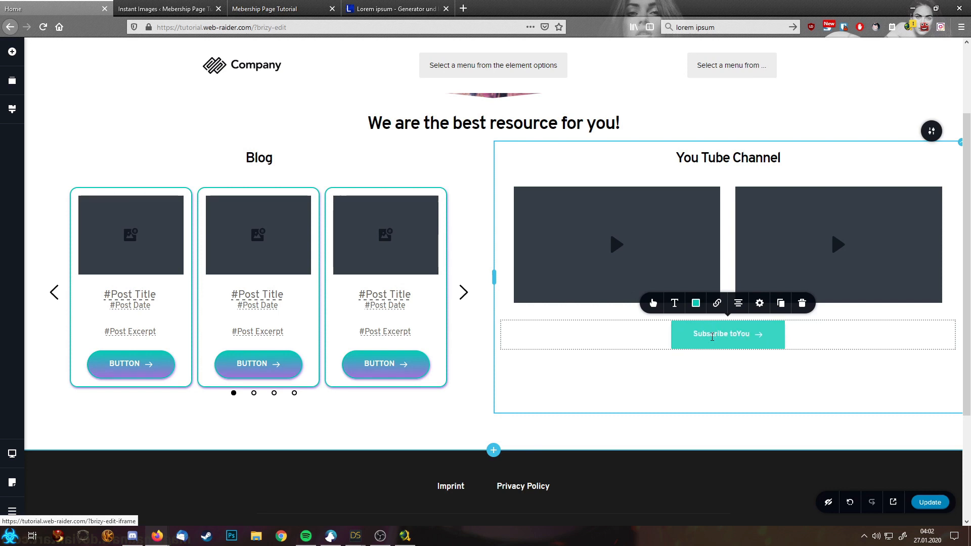
text(Tube)
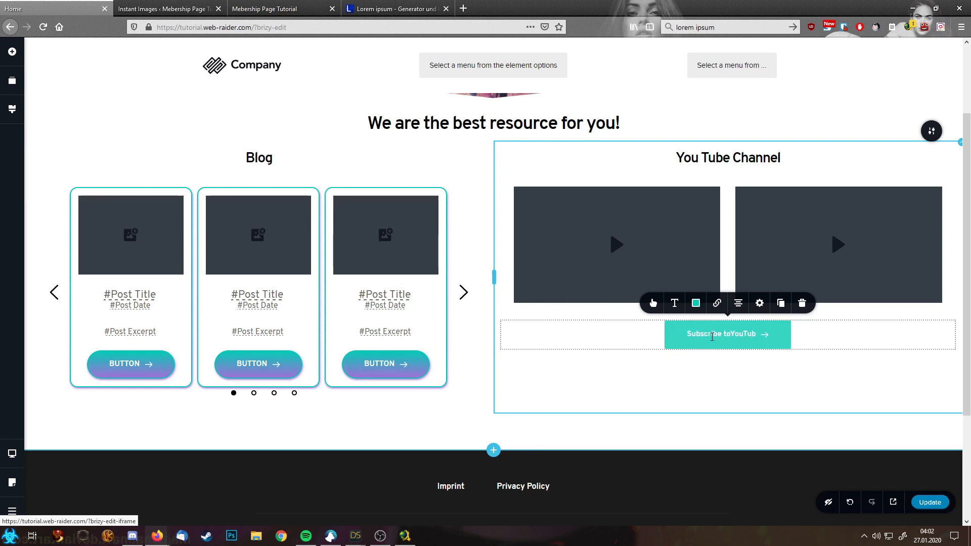
key(Left)
key(Left)
key(Left)
key(Left)
key(Left)
key(Left)
key(Left)
click(563, 373)
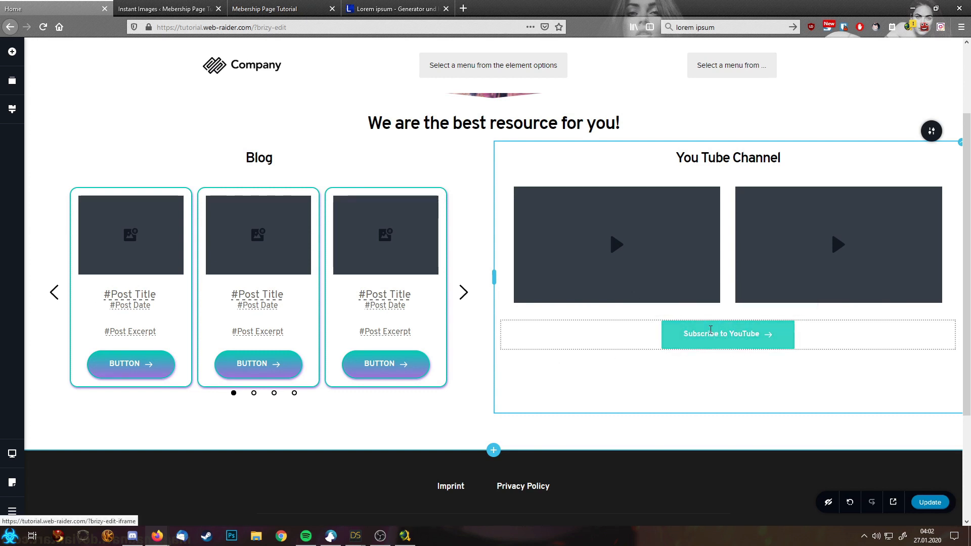
Step: Copy the blog card button and paste its styles onto the "Subscribe to YouTube" button
right_click(391, 363)
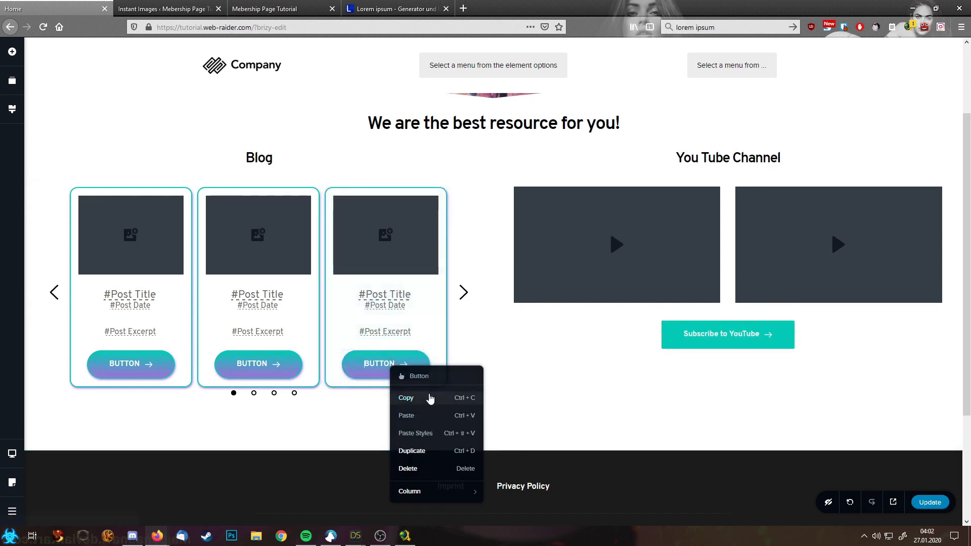
click(430, 398)
right_click(691, 332)
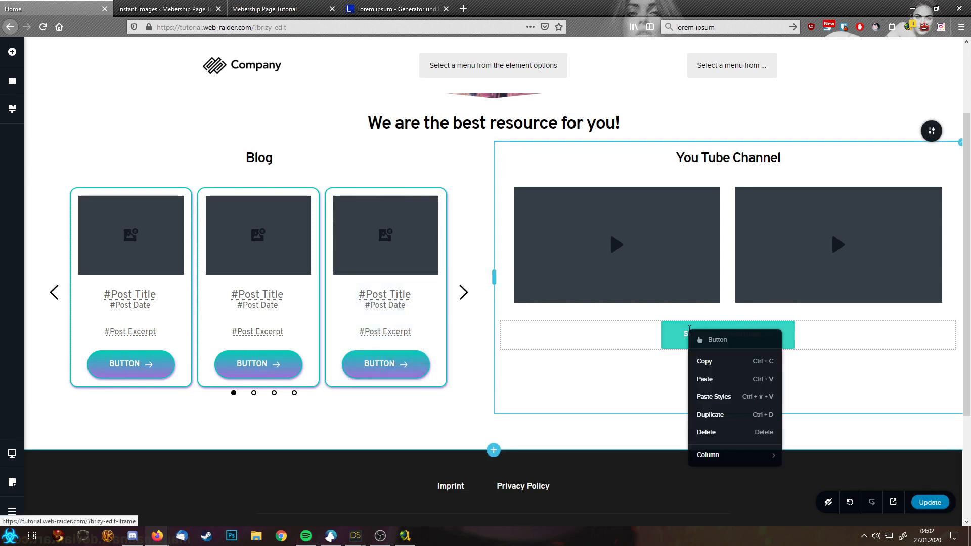
click(714, 398)
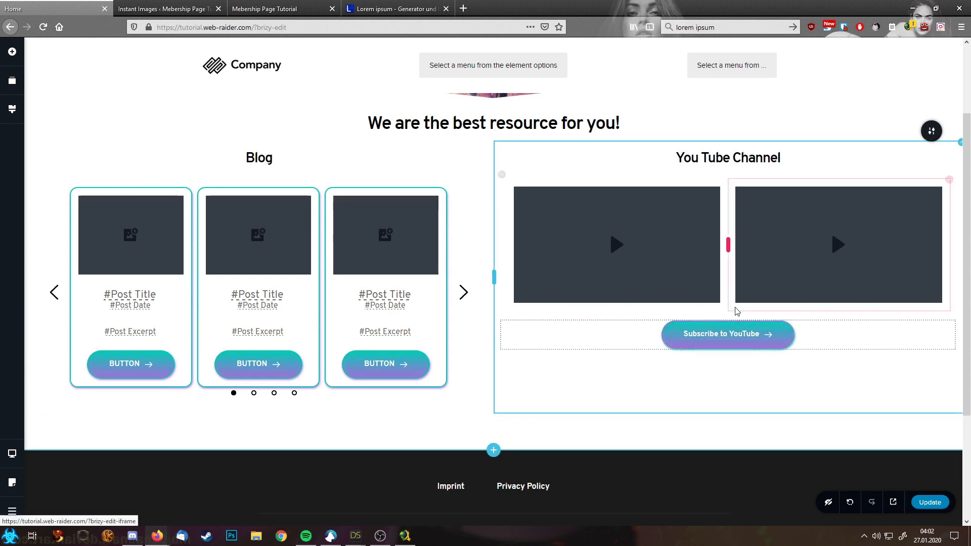
Step: Add a two-column row above the videos and move the "You Tube Channel" heading into its second column
click(677, 160)
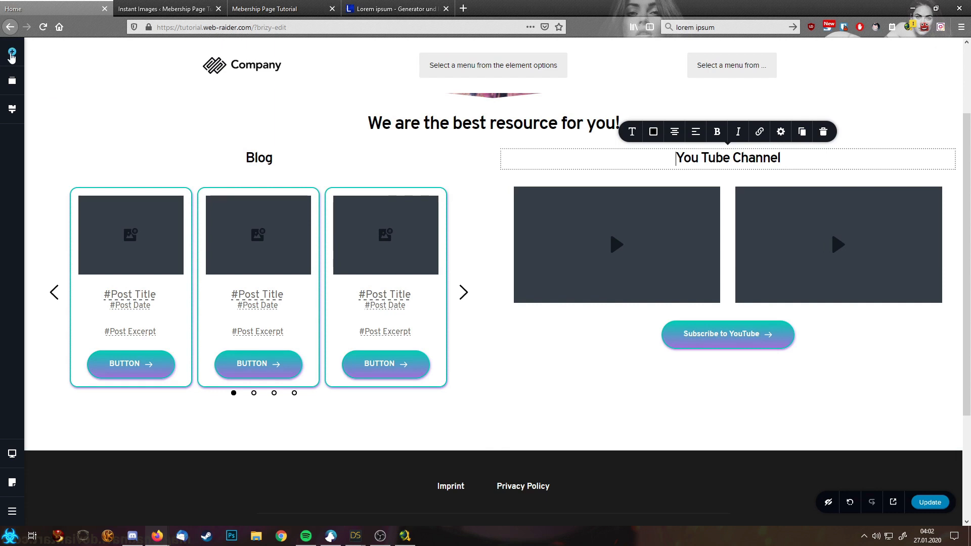
click(12, 51)
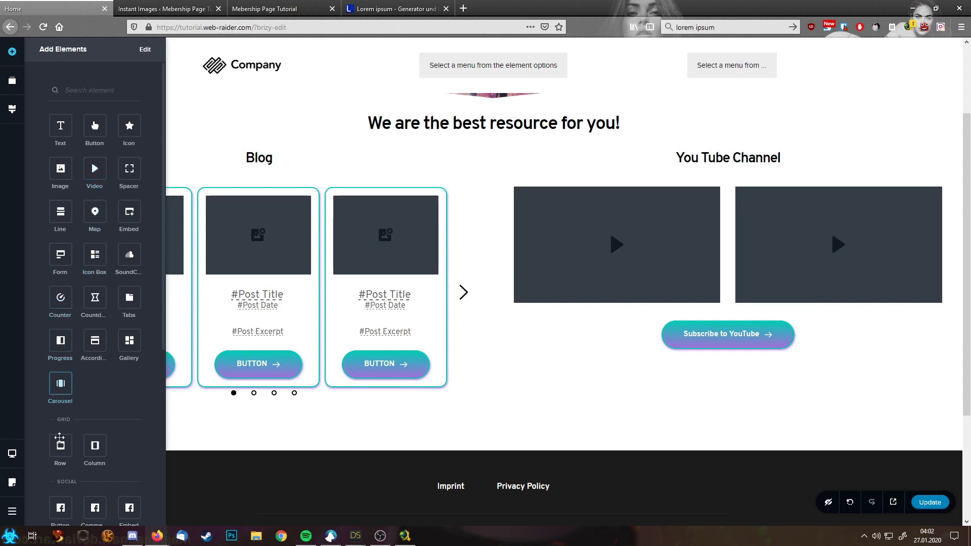
drag(61, 445, 701, 177)
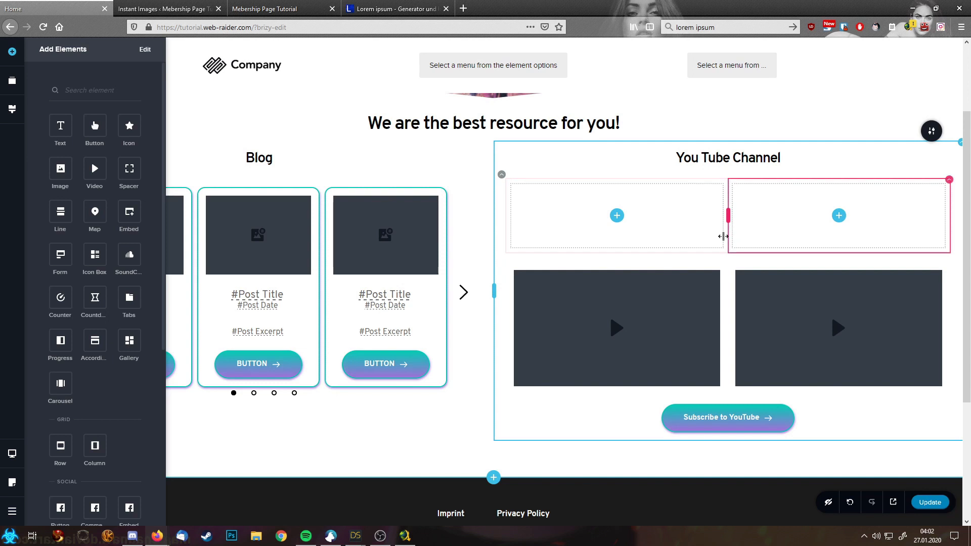
drag(719, 163, 821, 212)
drag(691, 159, 838, 225)
click(836, 200)
click(763, 159)
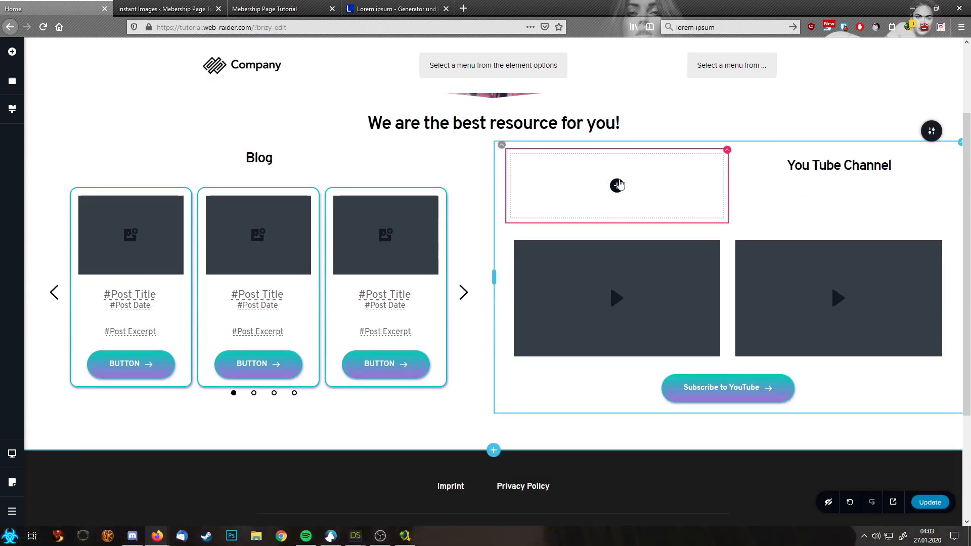
Step: Add an icon element in the empty column beside the "You Tube Channel" heading and change it to the YouTube glyph
click(617, 185)
drag(123, 131, 619, 194)
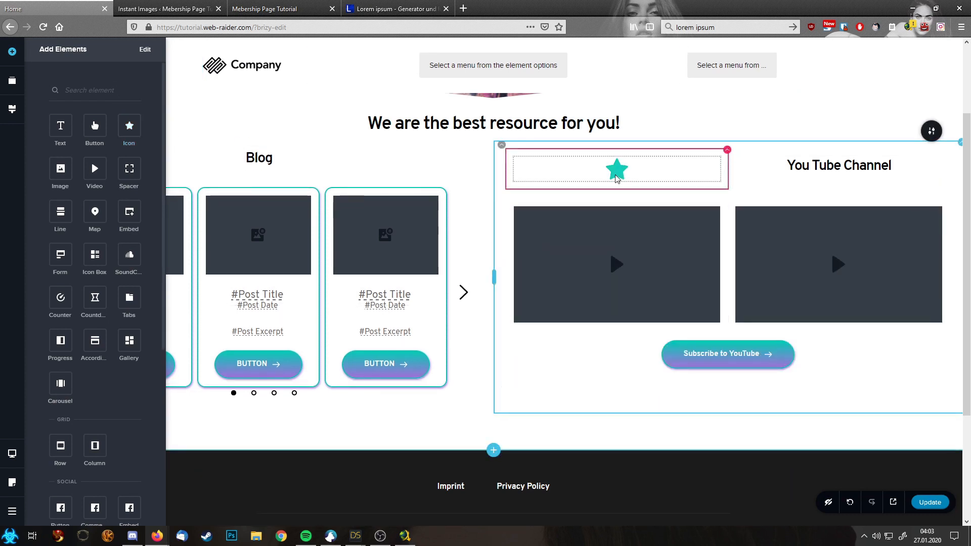
click(617, 172)
click(553, 139)
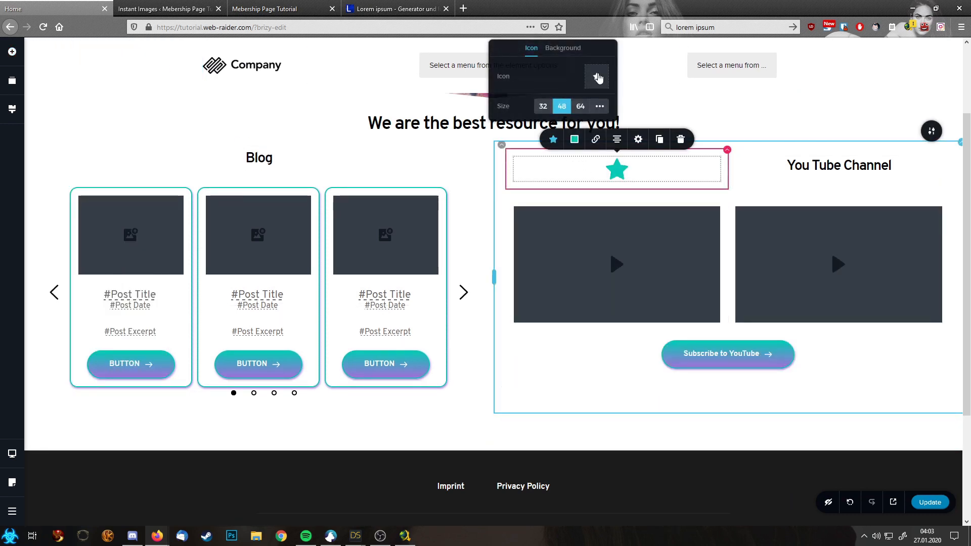
click(597, 77)
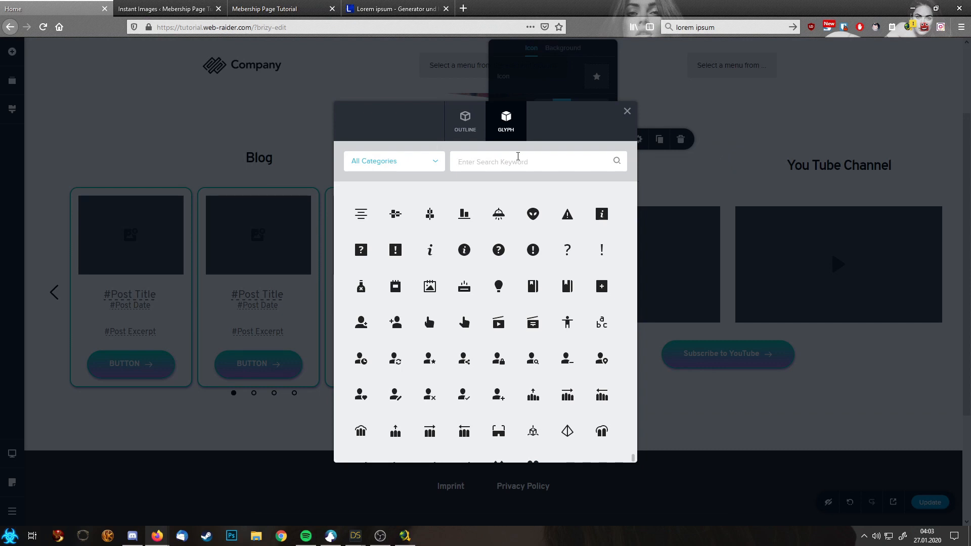
text(youtube)
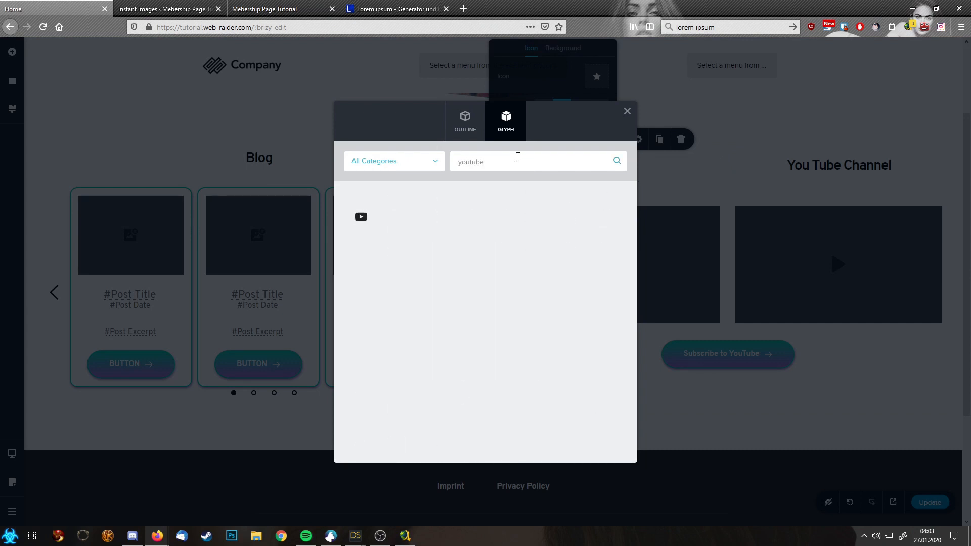
click(361, 217)
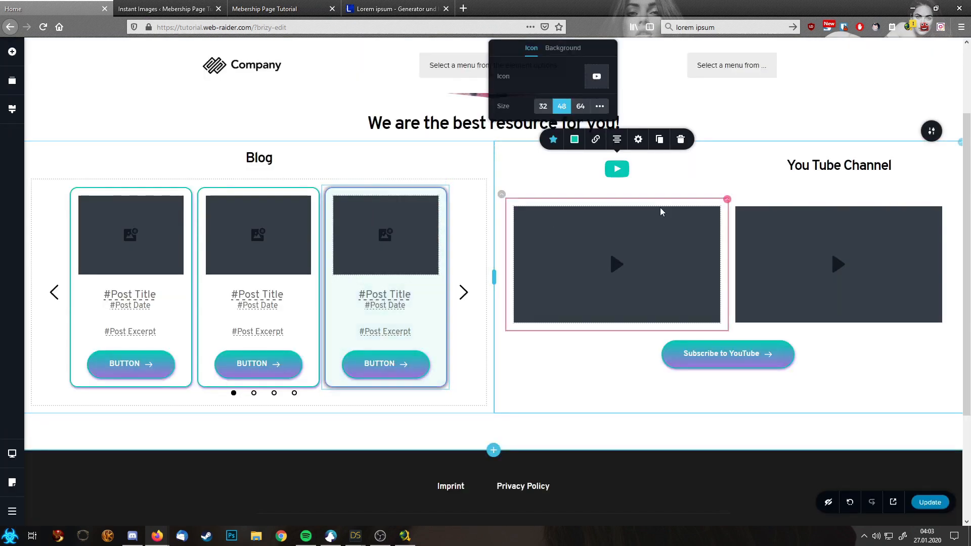
Step: Change the YouTube icon's color to red
click(575, 139)
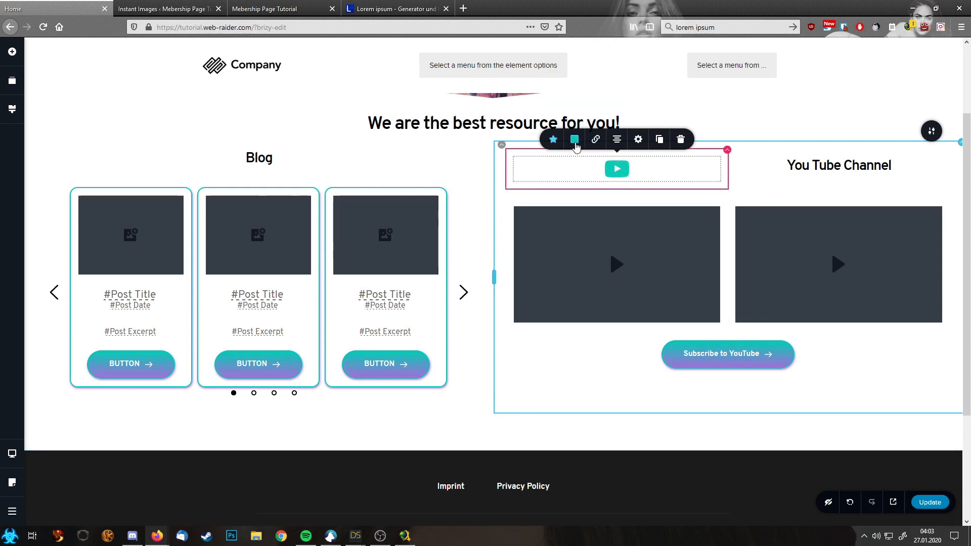
mouse_move(608, 197)
mouse_down()
mouse_move(615, 183)
mouse_move(601, 182)
mouse_up()
click(678, 174)
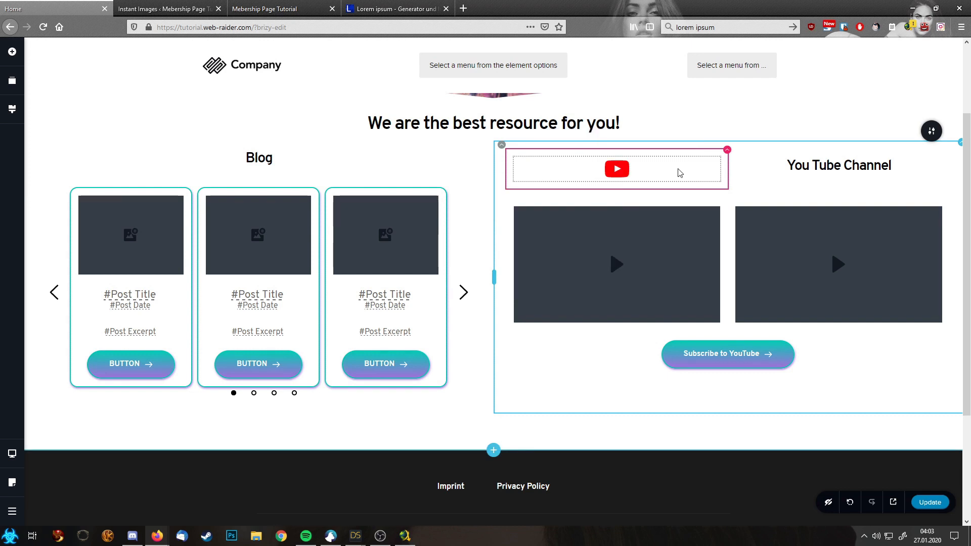
Step: Right-align the YouTube icon, left-align the "You Tube Channel" heading, and narrow the icon's column so both sit centred above the videos
click(622, 170)
click(616, 142)
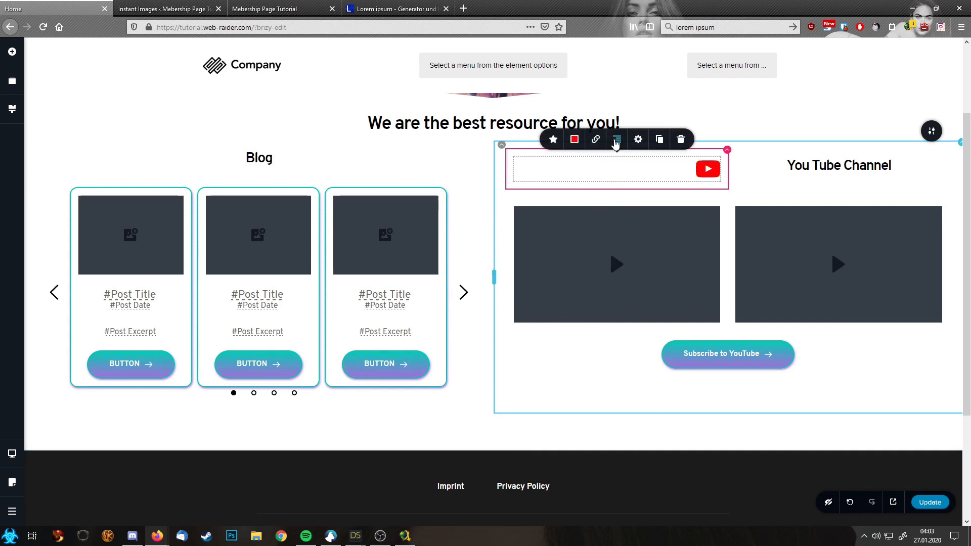
click(784, 172)
click(786, 141)
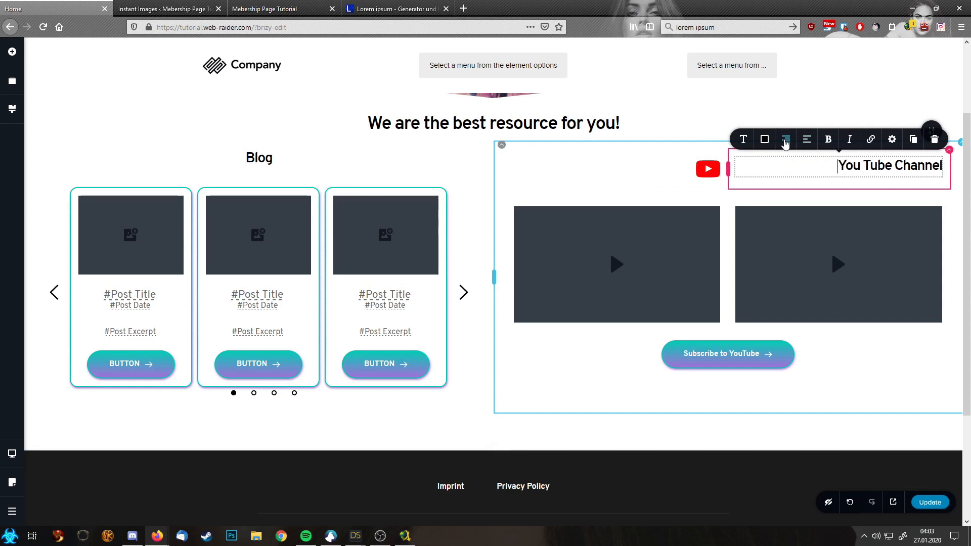
click(786, 142)
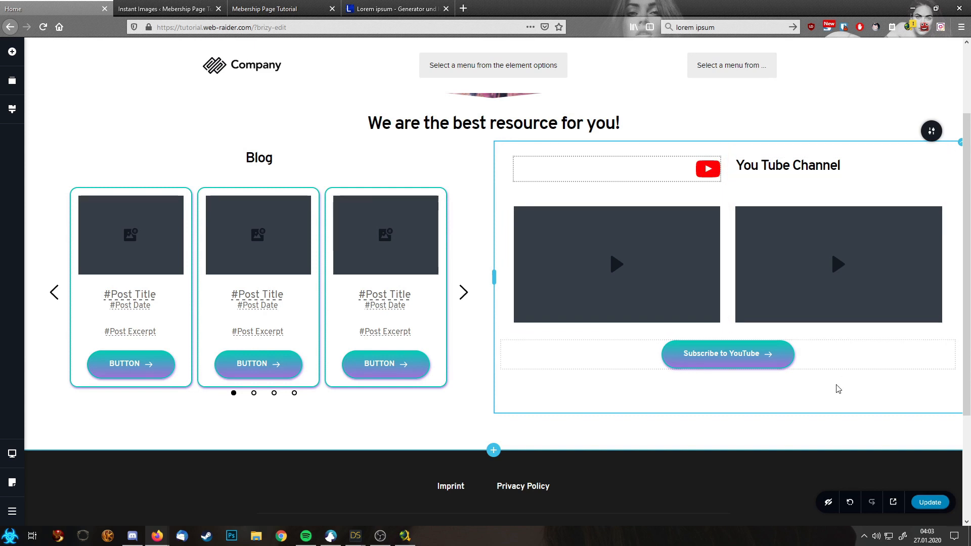
click(770, 175)
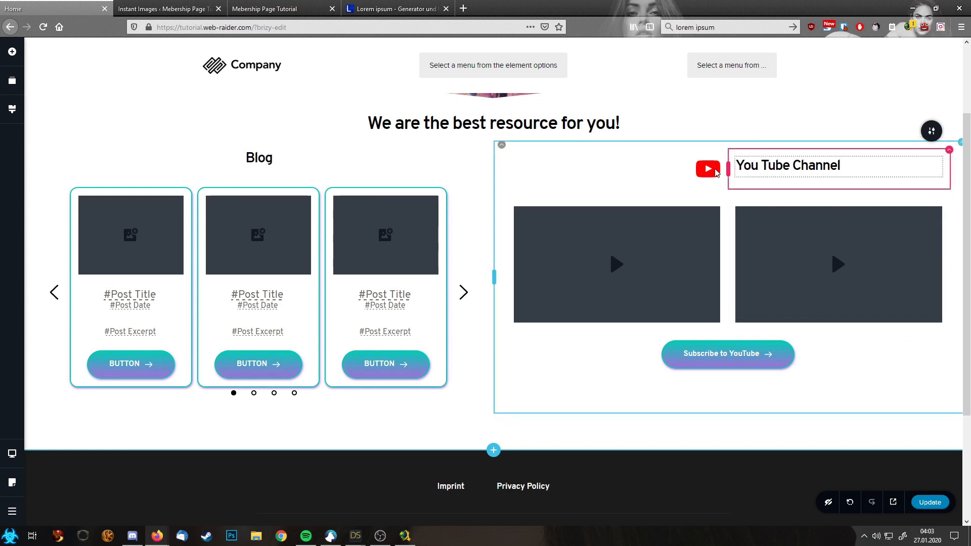
drag(727, 168, 684, 168)
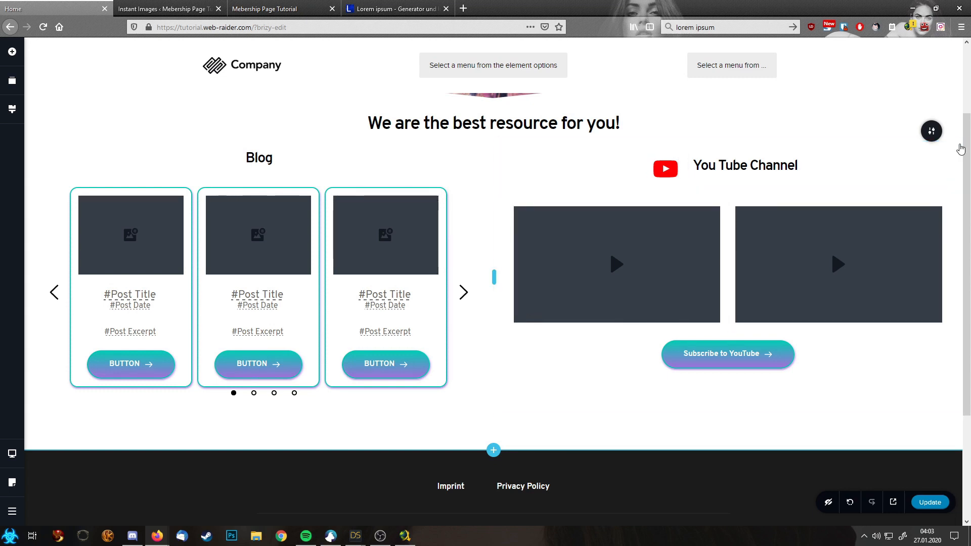
Step: Give the whole YouTube section column a thin teal border from the color palette
click(960, 148)
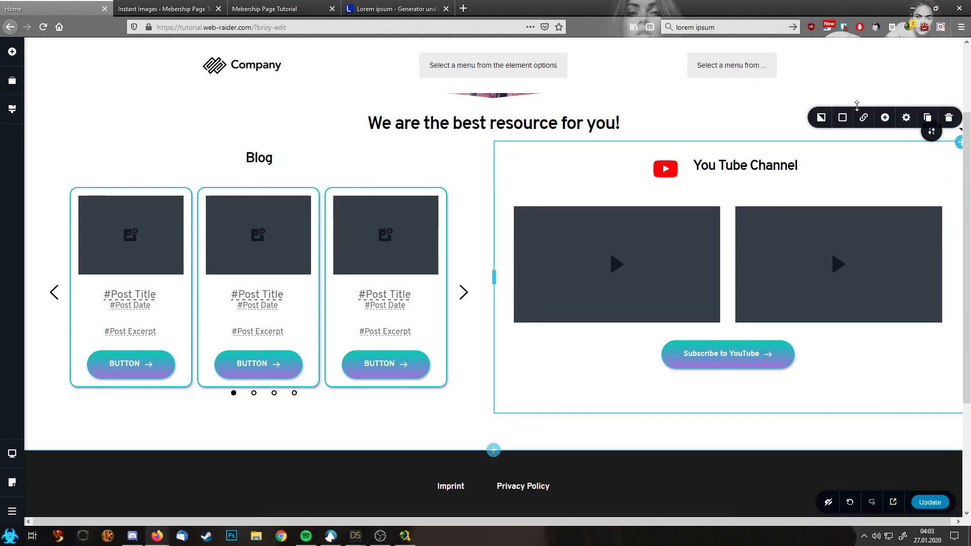
click(825, 119)
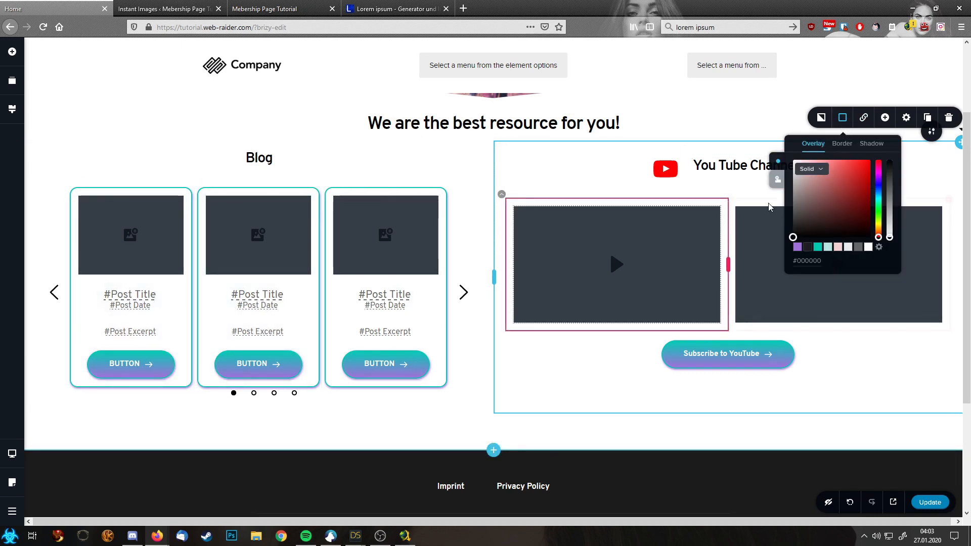
click(843, 144)
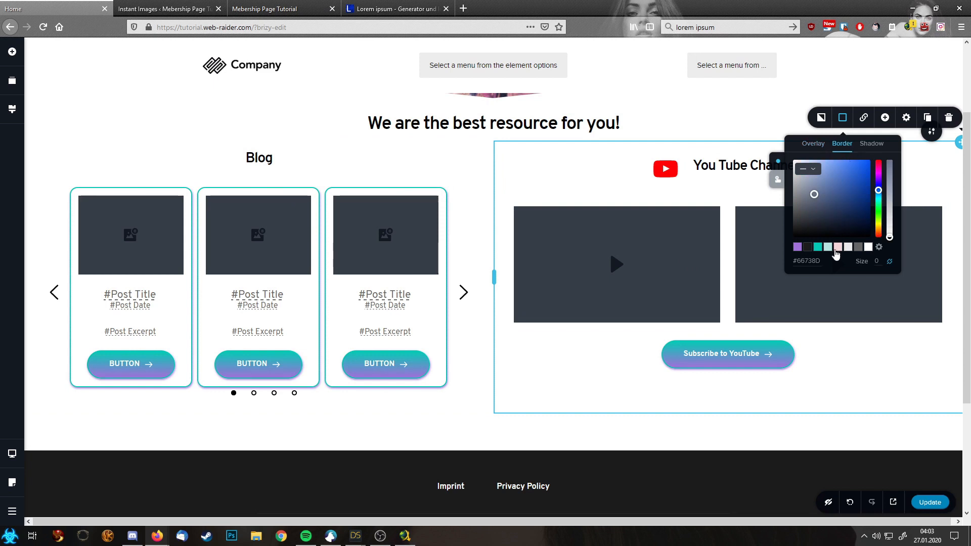
click(818, 247)
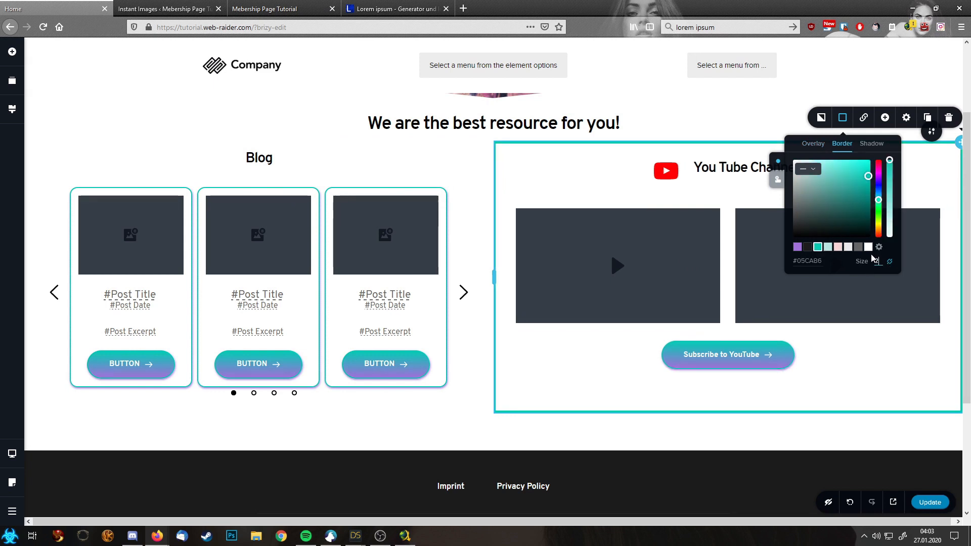
Step: Set the YouTube section column's margin to 5 px and its corner radius to 15 px
click(908, 121)
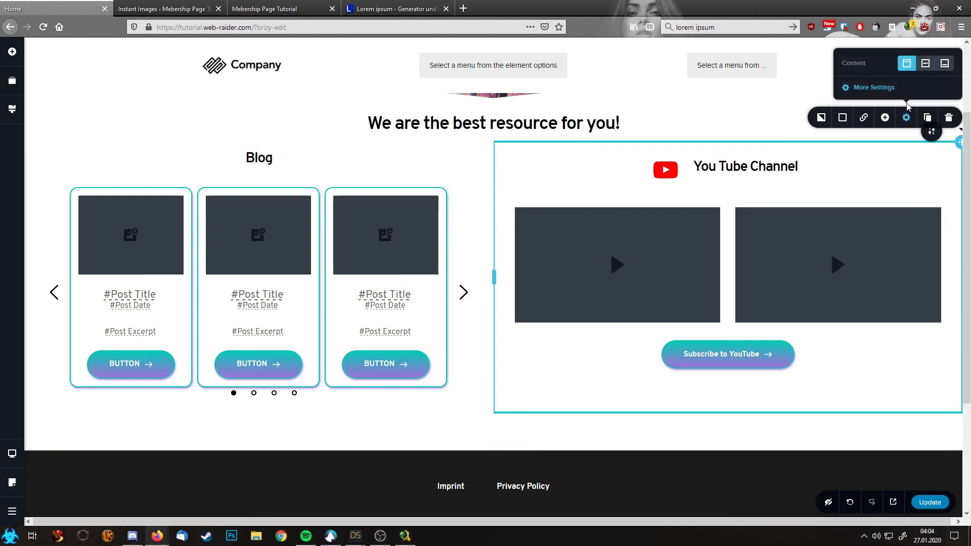
click(880, 89)
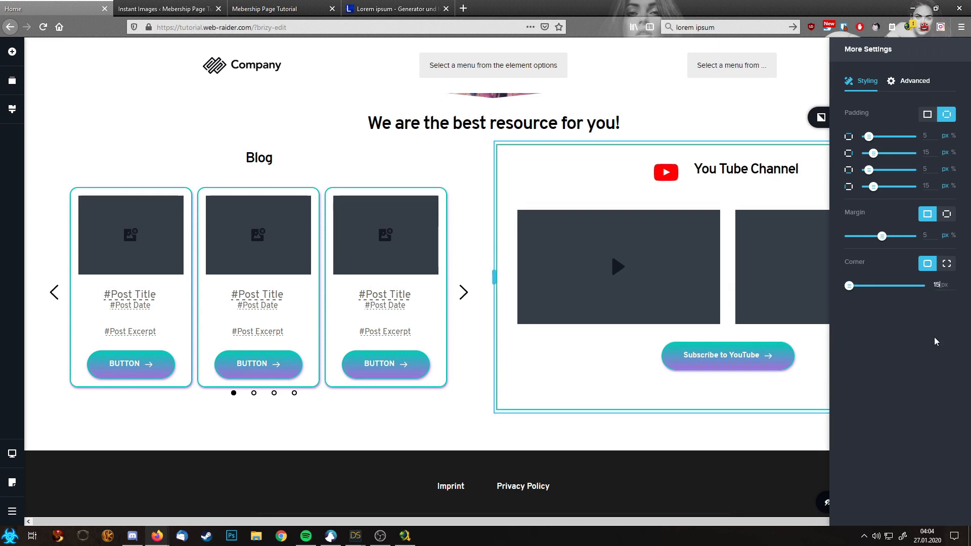
click(618, 188)
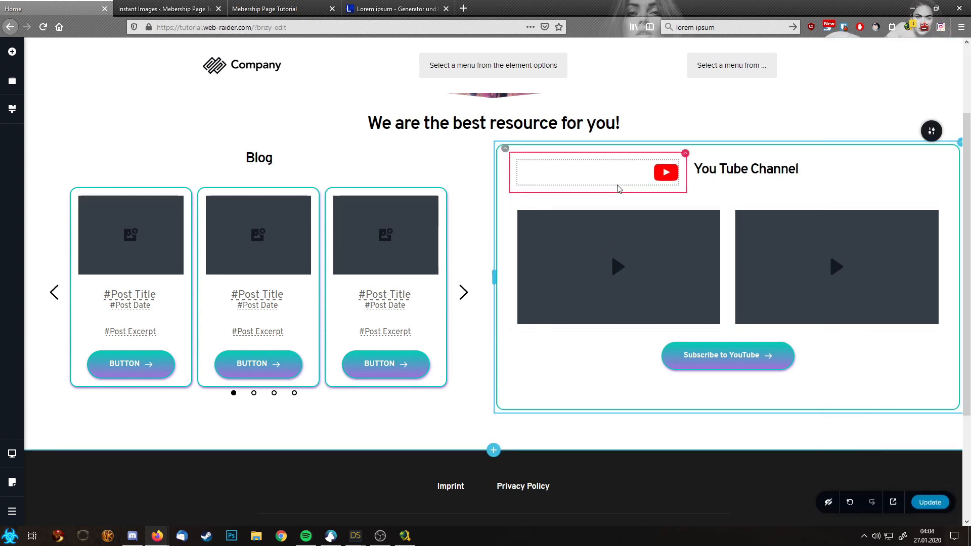
Step: Copy the bordered YouTube section column and paste its styles onto the Blog column
right_click(943, 147)
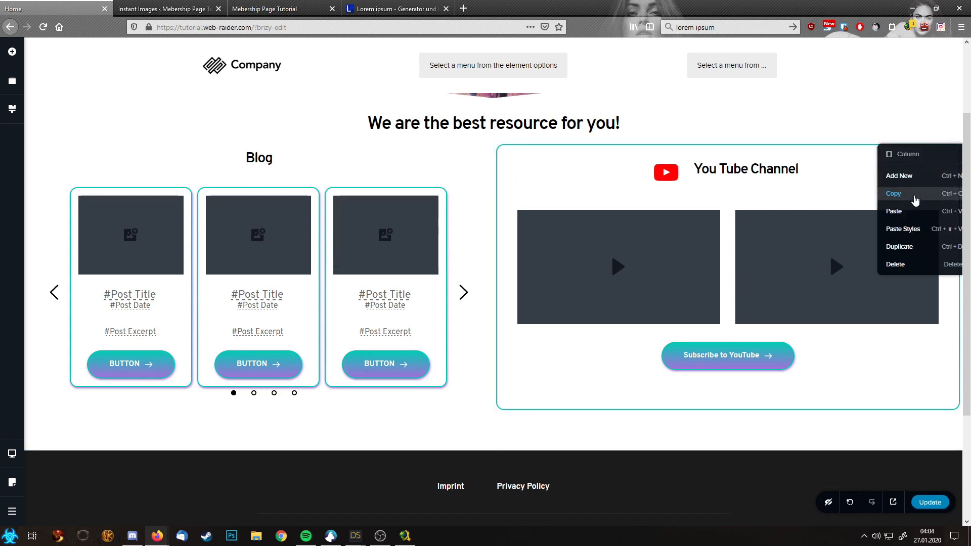
click(916, 201)
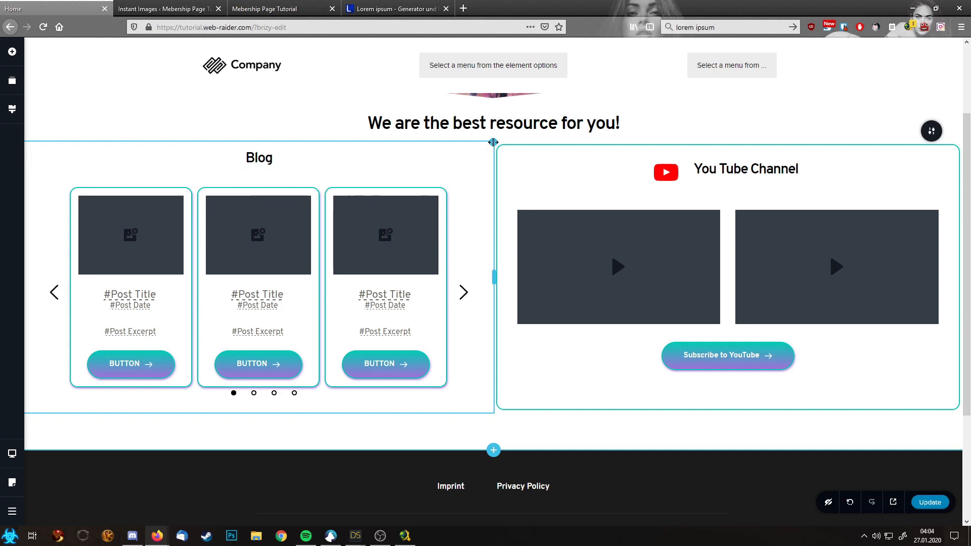
right_click(493, 142)
click(481, 152)
right_click(494, 144)
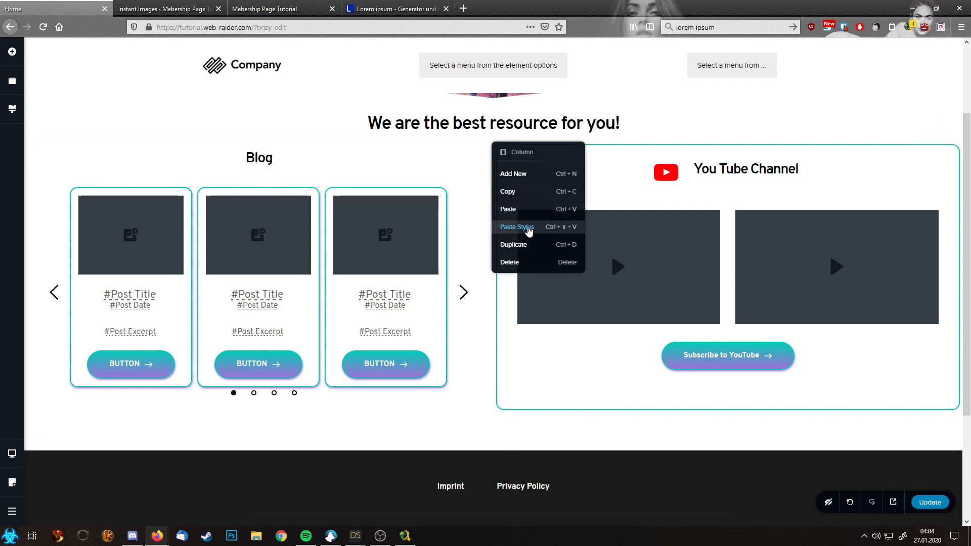
click(528, 228)
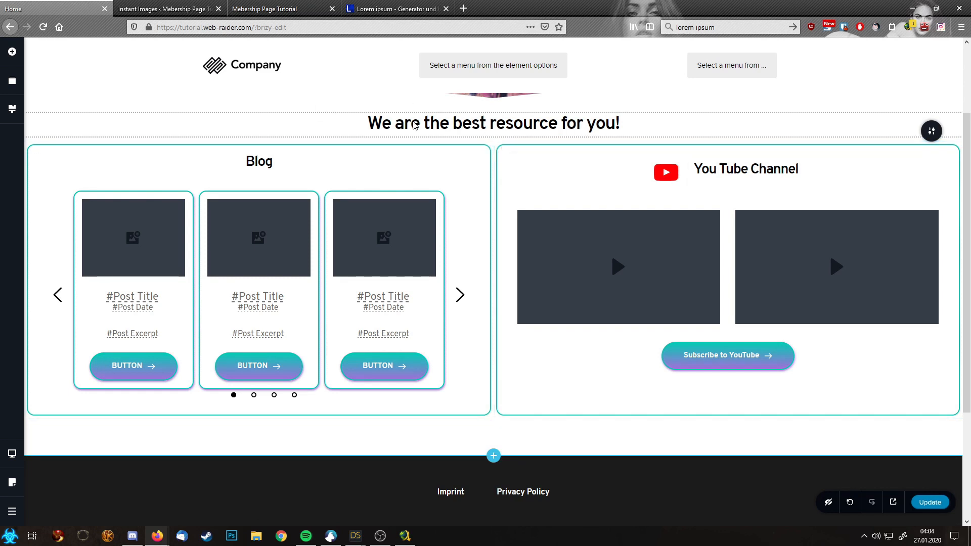
Step: Insert a blank block between the Blog and YouTube section and the footer
scroll(590, 332, up, 2)
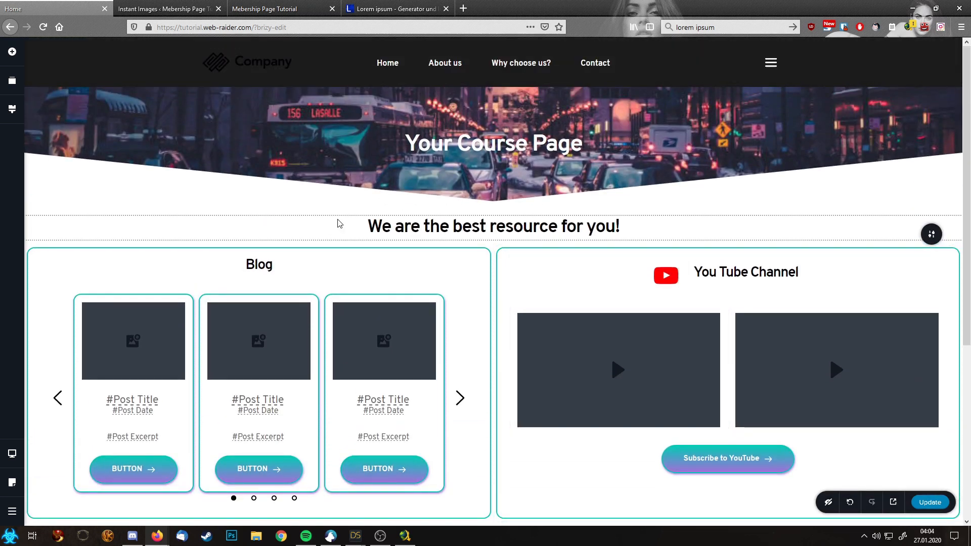
scroll(605, 290, down, 2)
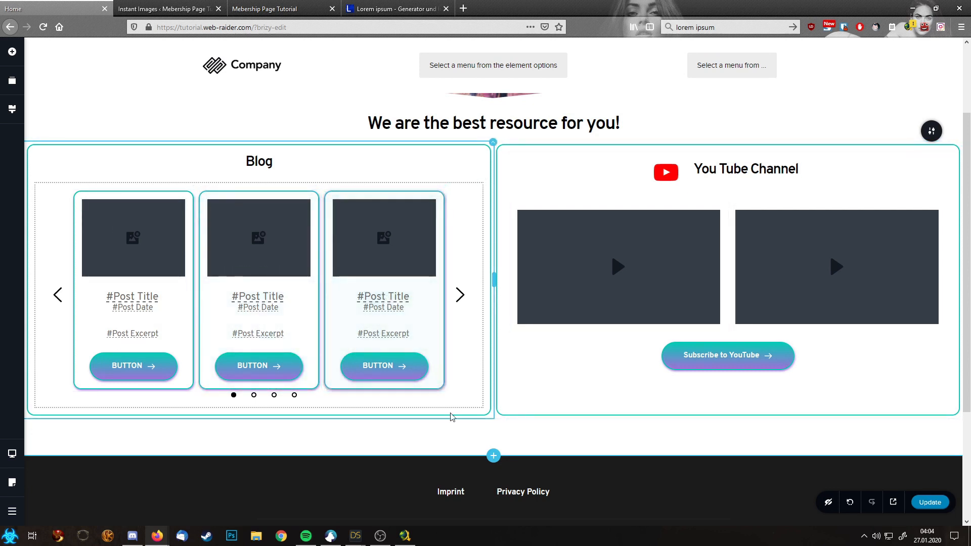
scroll(516, 439, down, 3)
scroll(516, 237, up, 5)
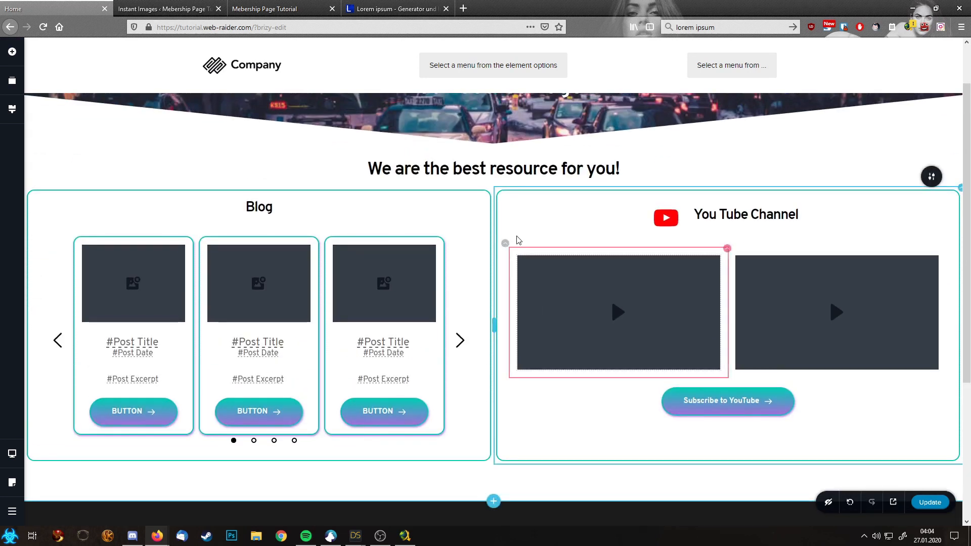
scroll(515, 238, down, 5)
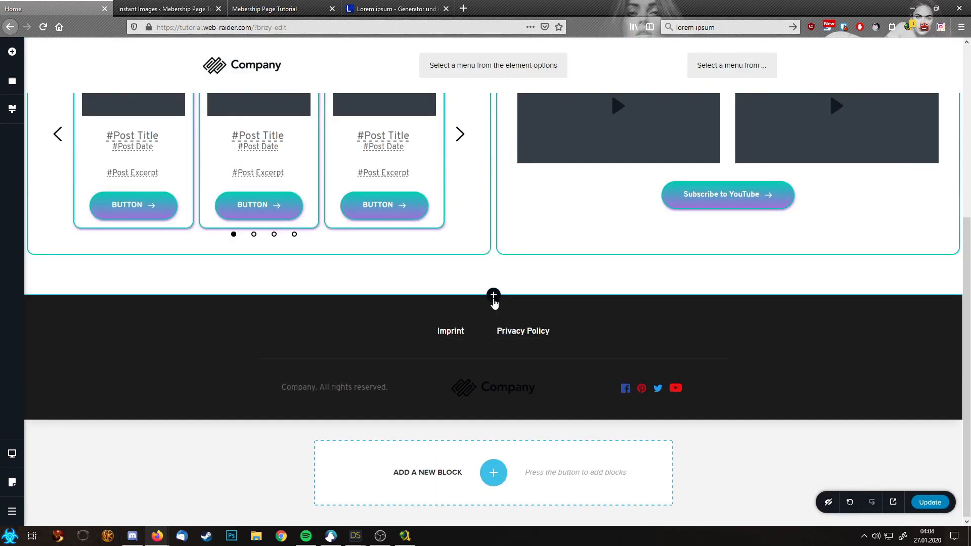
click(493, 296)
click(332, 190)
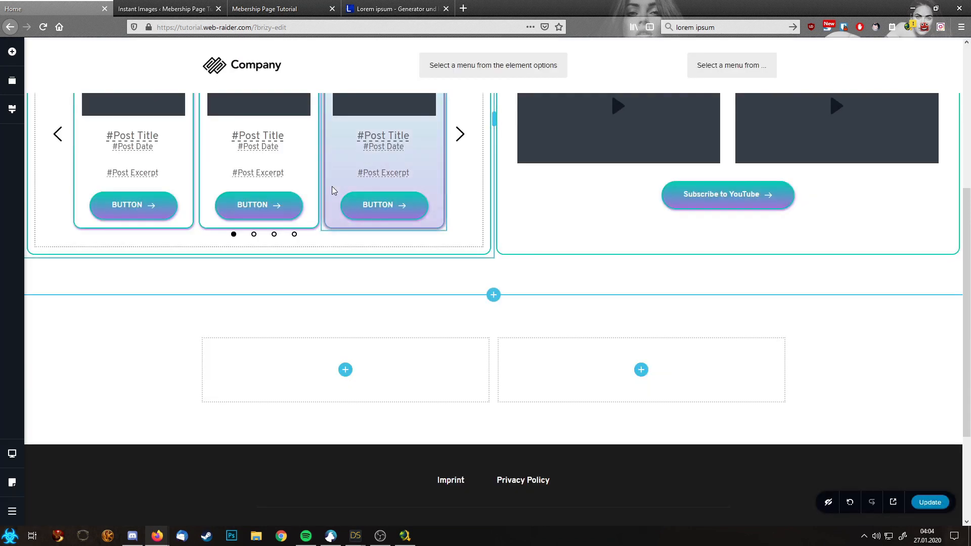
Step: Switch to the Instant Images page and download the night city skyline photo to the media library
click(199, 6)
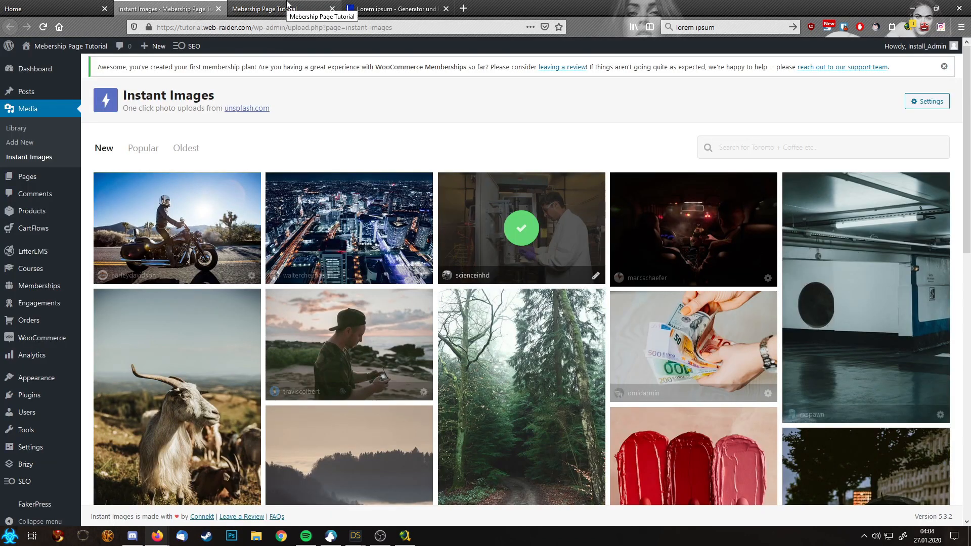
scroll(500, 293, down, 8)
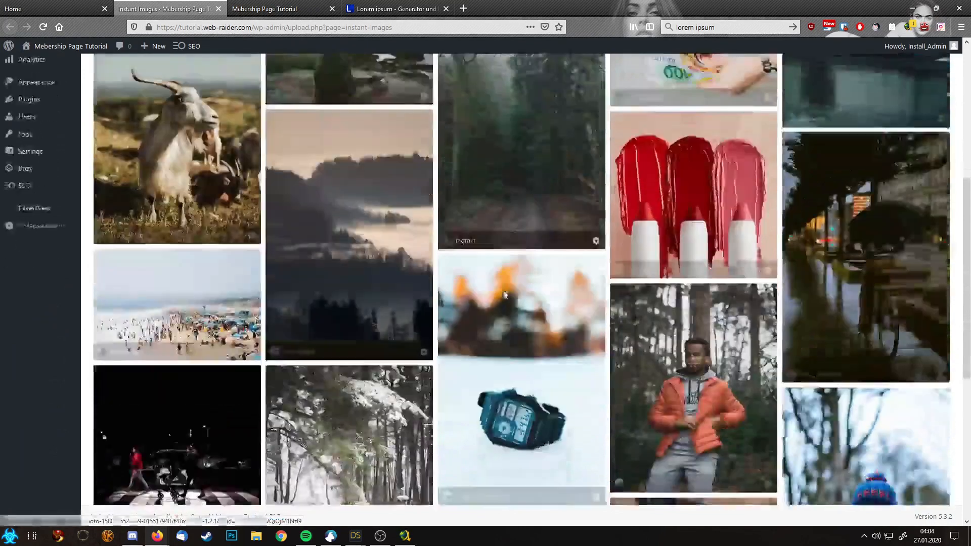
scroll(504, 296, up, 10)
click(335, 223)
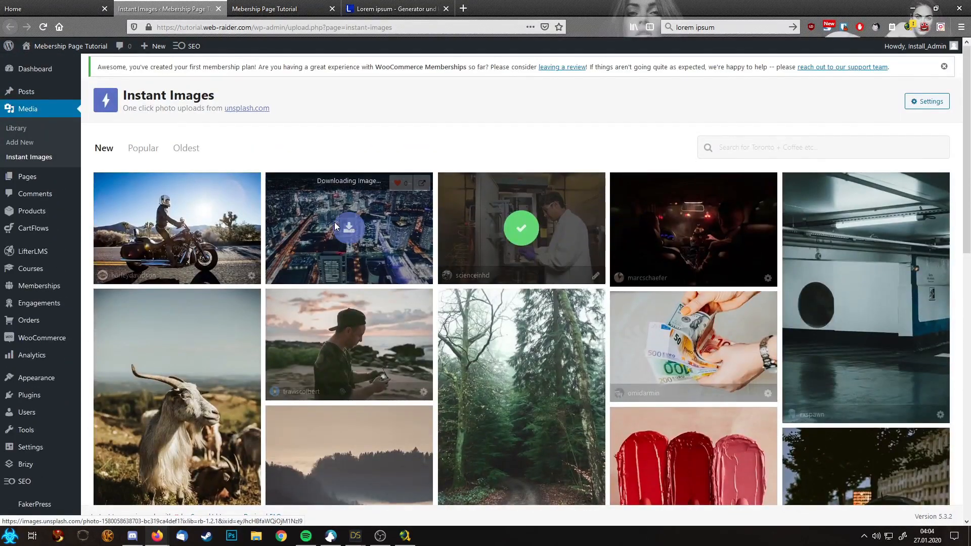
Step: Return to the Home page editor and set the night city skyline photo as the new block's background image
click(64, 5)
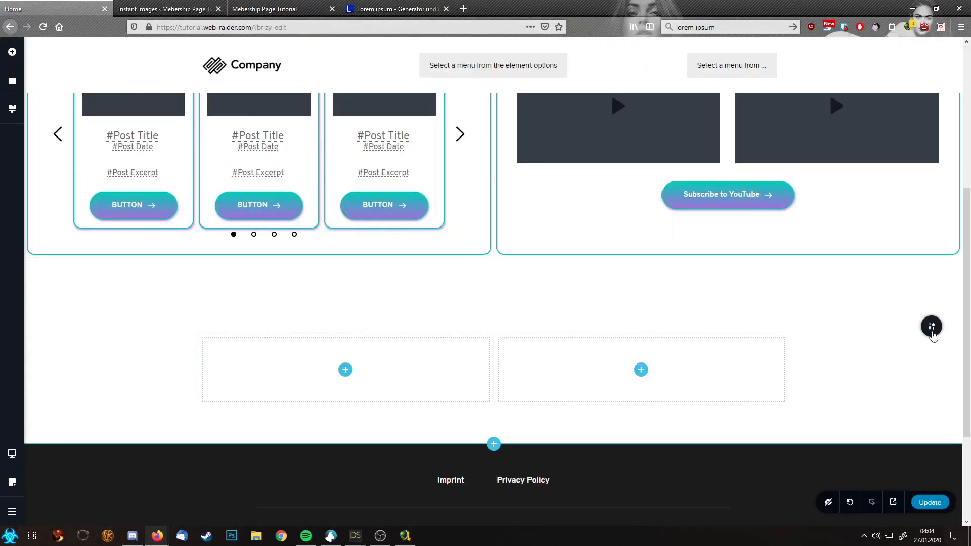
click(929, 326)
click(822, 326)
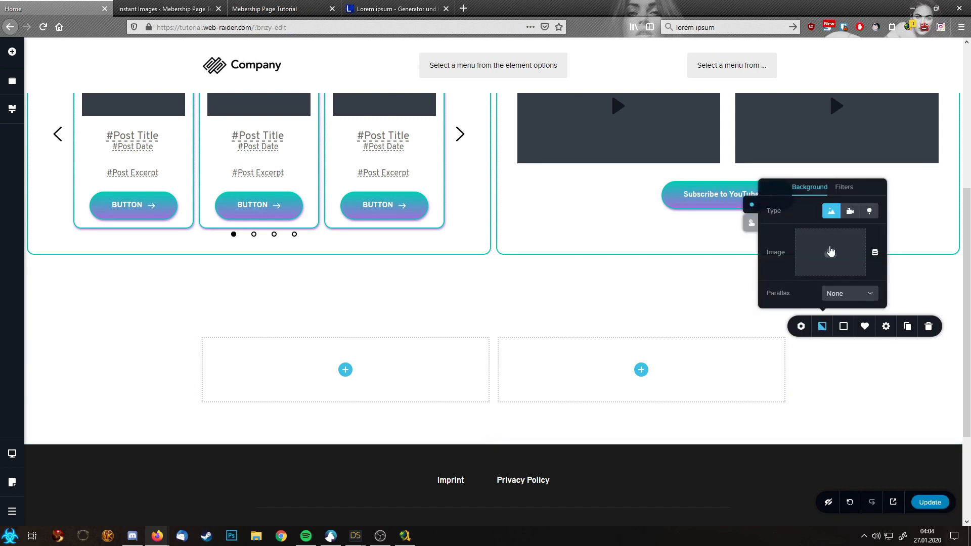
click(828, 251)
click(101, 187)
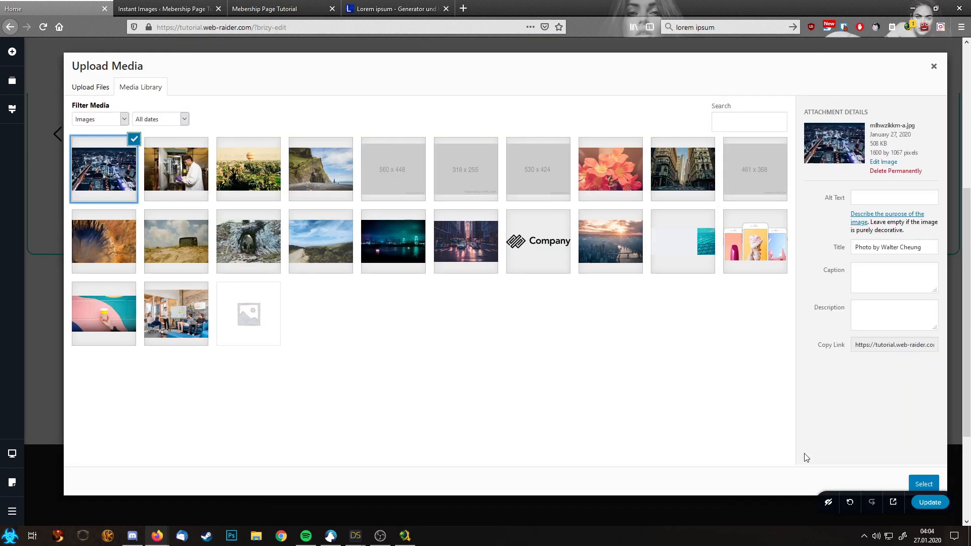
click(924, 484)
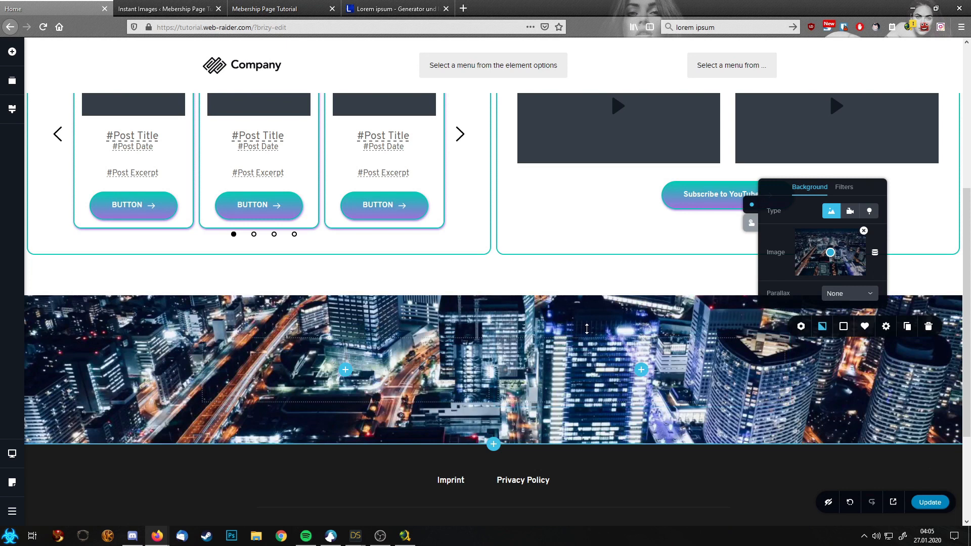
Step: Delete the second column of the city-background block, leaving a single full-width column
click(795, 365)
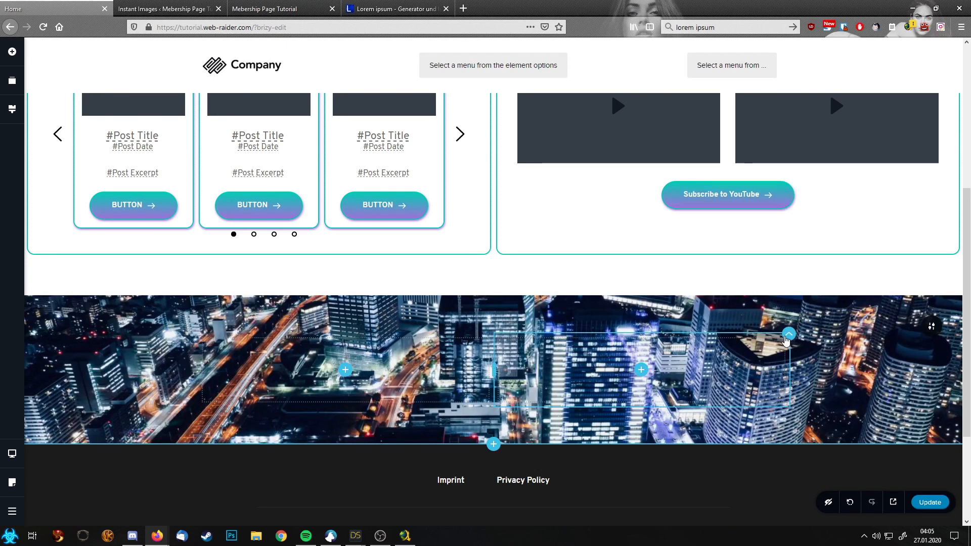
click(787, 336)
click(852, 310)
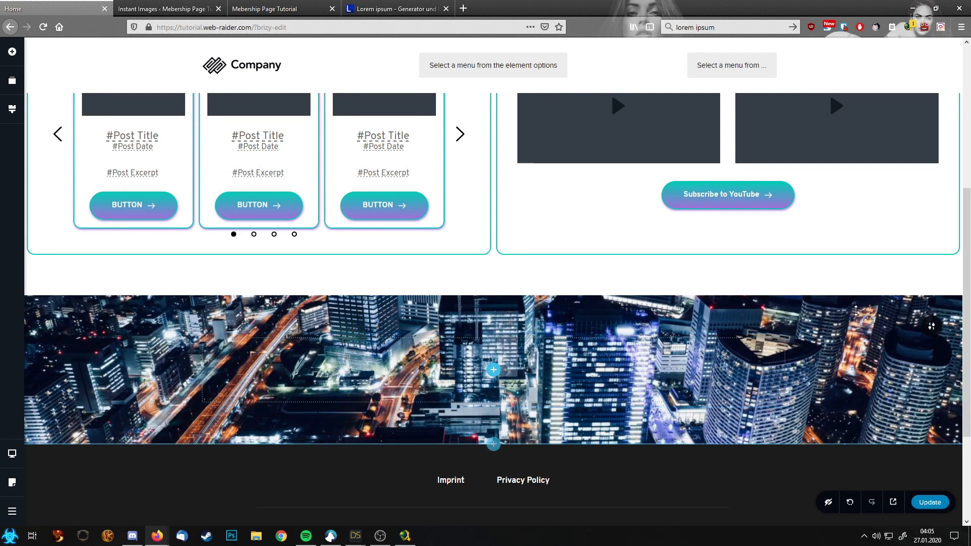
Step: Add a text element to the city-background block and replace its text with "All you need in one place"
click(12, 51)
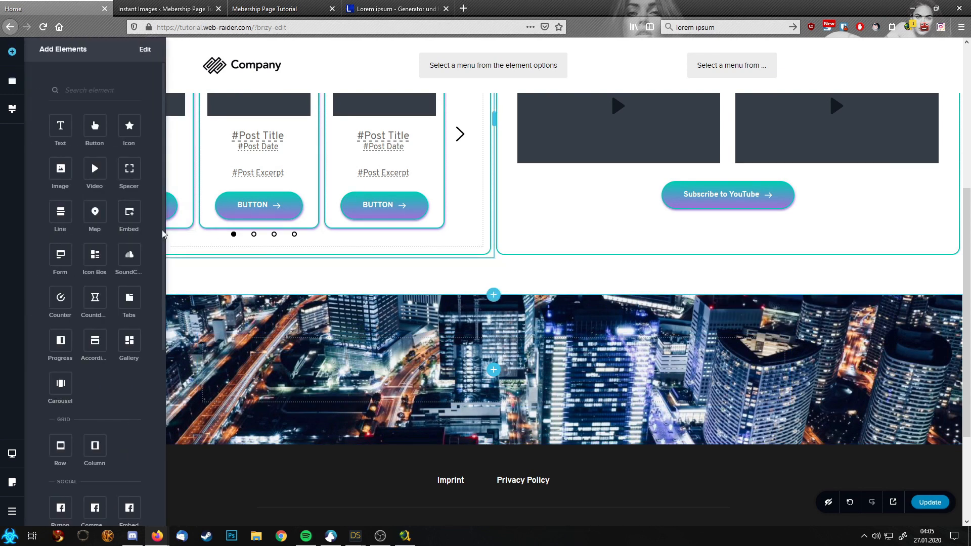
drag(63, 134, 494, 383)
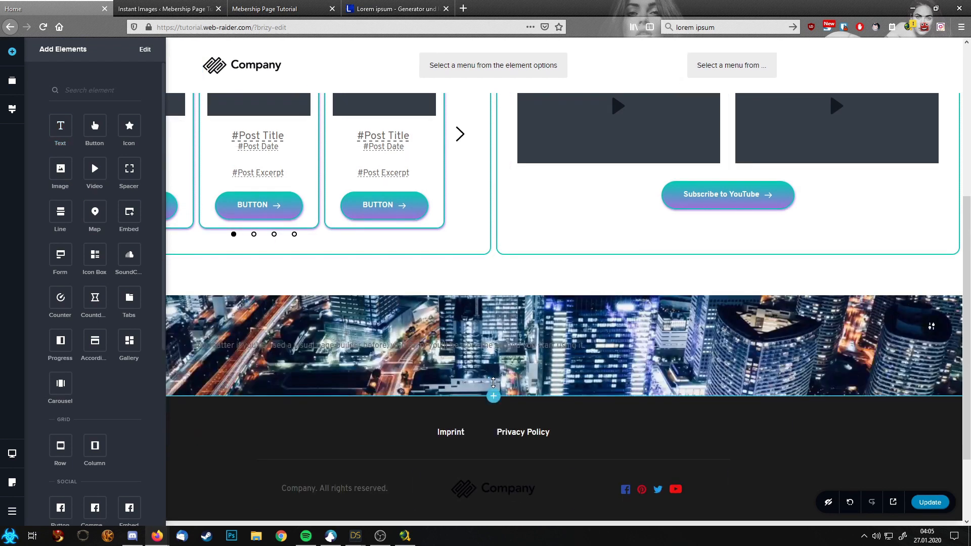
click(501, 349)
key(ctrl+a)
text(All yo)
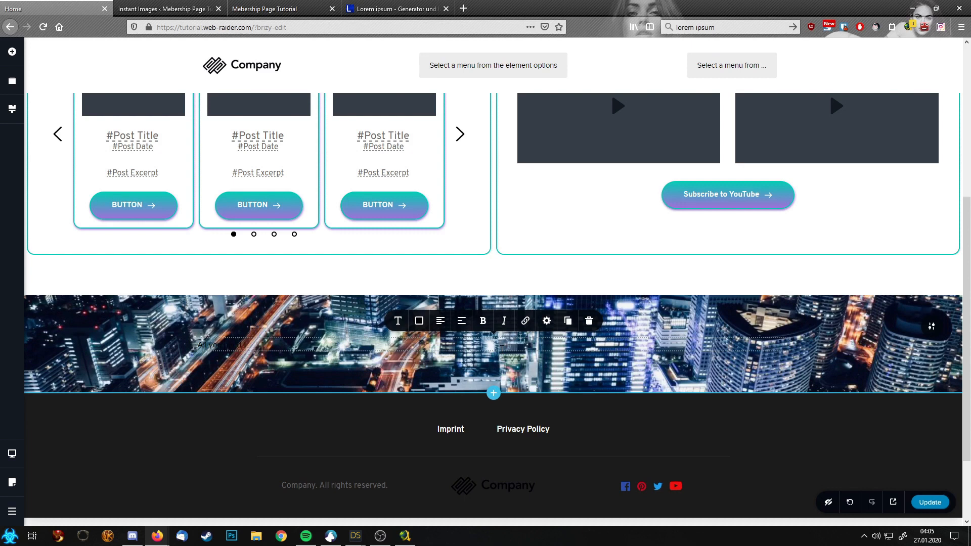
text(u need in one place)
Step: Apply the Heading 1 typography to the "All you need in one place" text
key(ctrl+a)
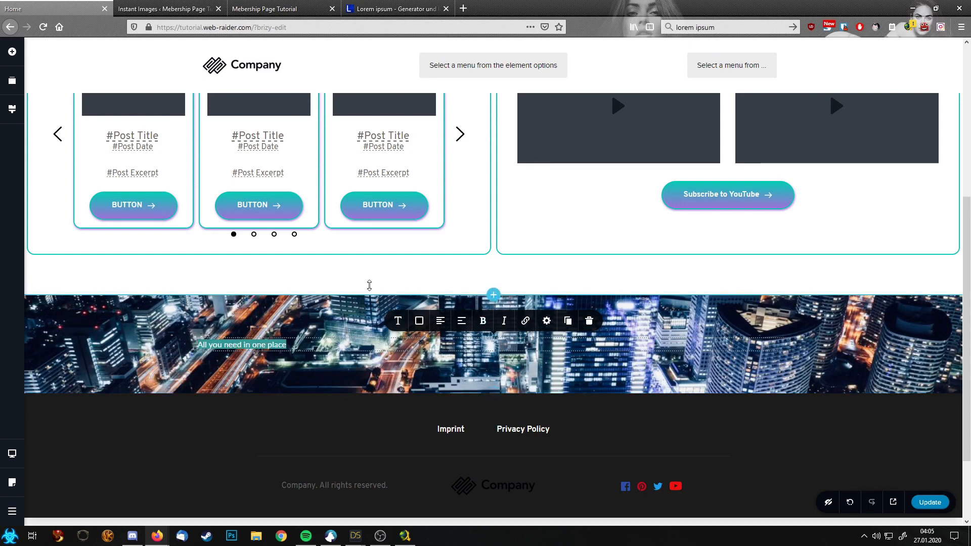
click(398, 321)
click(441, 219)
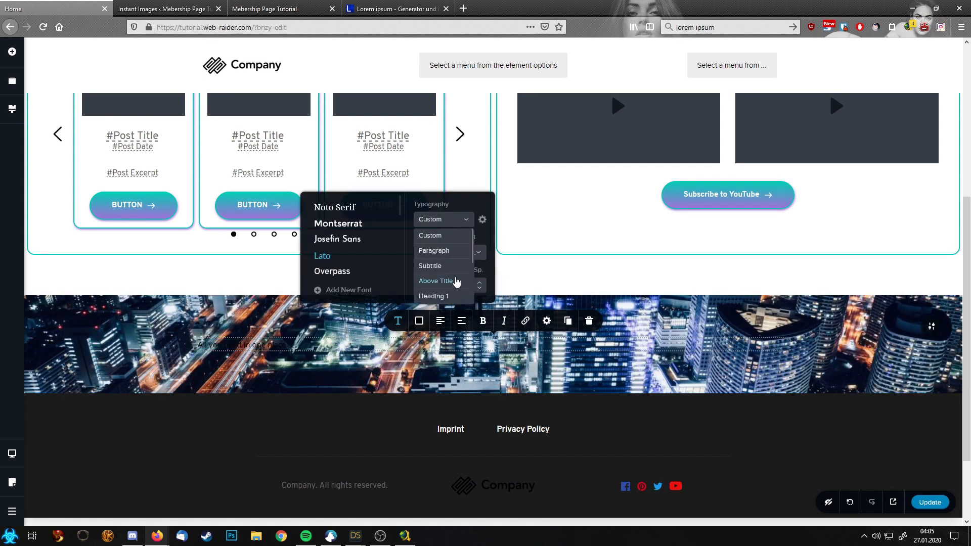
click(436, 297)
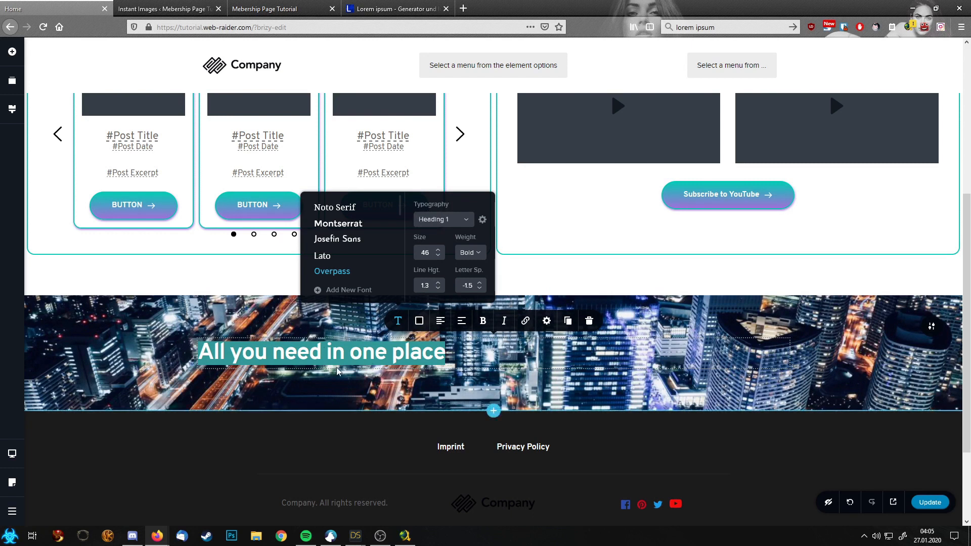
Step: Check the HTML tag of the "We are the best resource for you!" heading, then give the city block's headline tag H2 and center it
scroll(338, 372, up, 5)
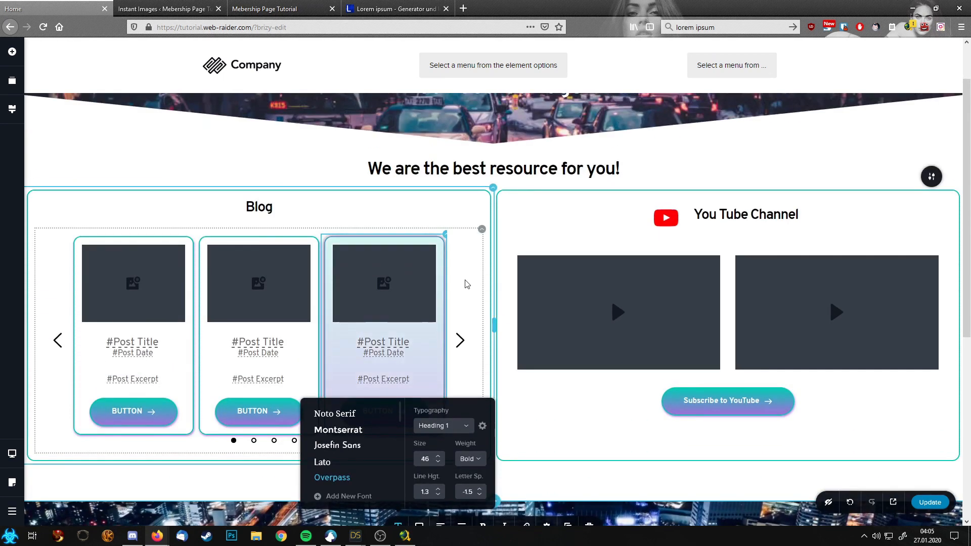
click(472, 168)
click(546, 140)
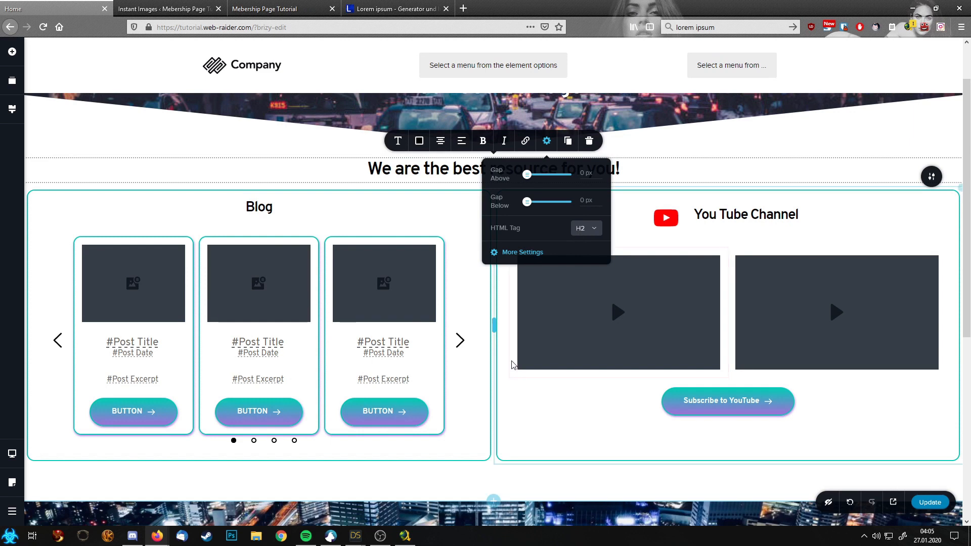
scroll(513, 363, down, 5)
click(362, 302)
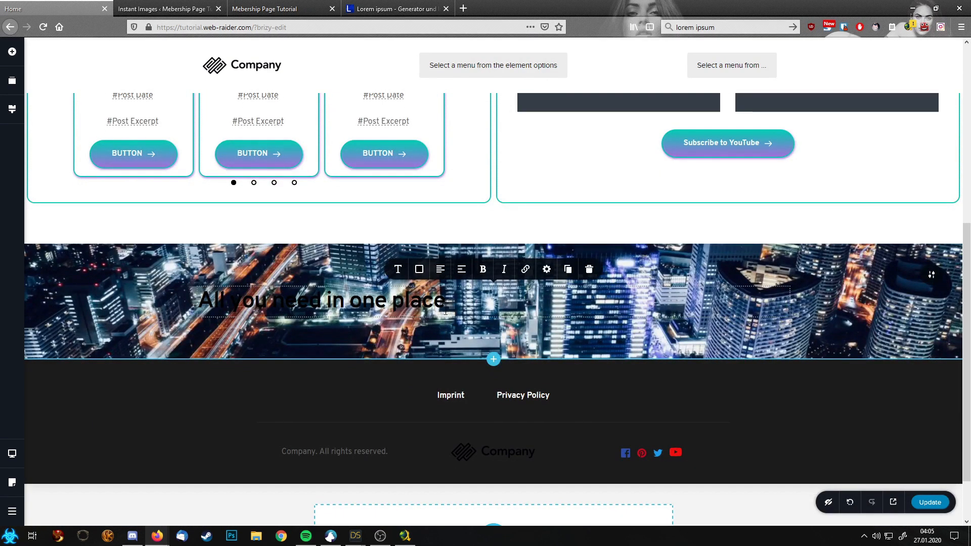
click(546, 269)
click(586, 215)
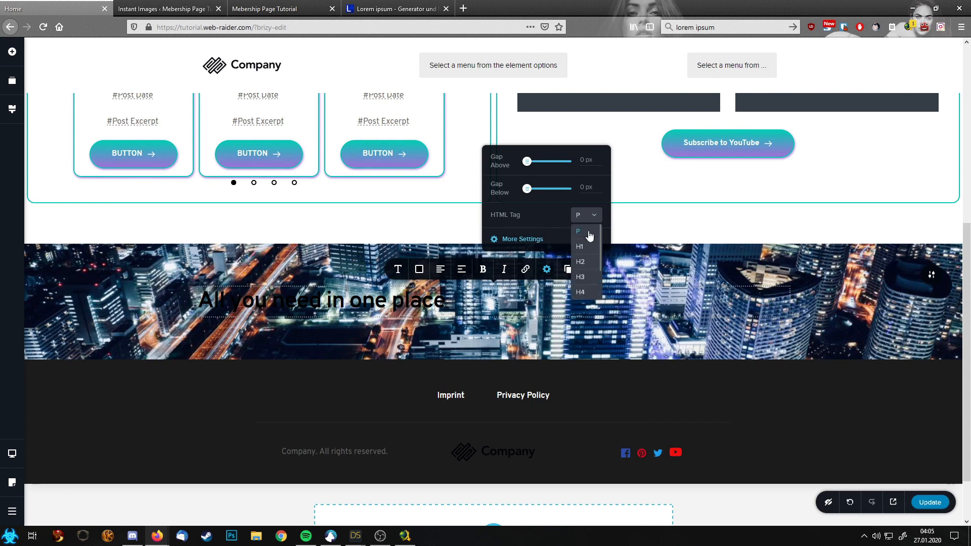
click(586, 262)
click(450, 271)
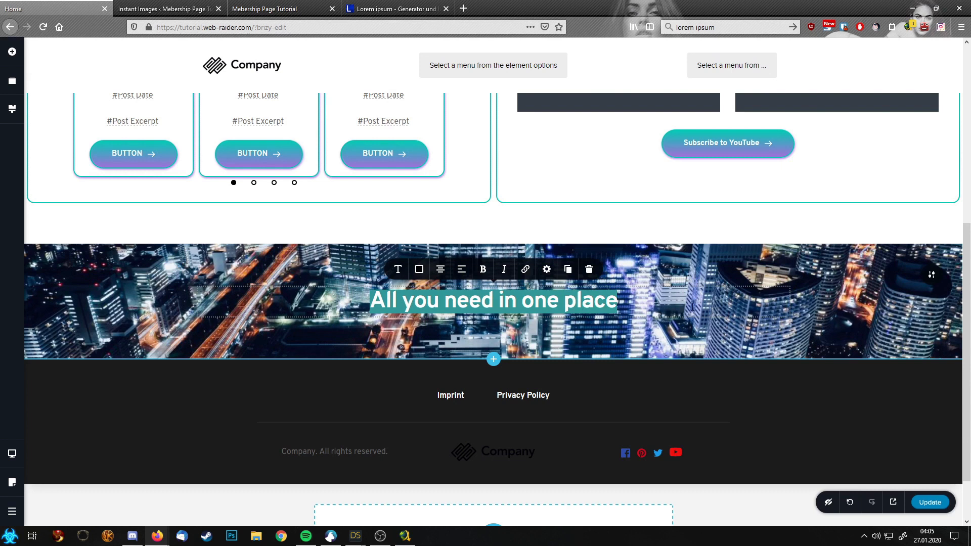
Step: Set the "All you need in one place" headline's text color to the purple palette color
click(420, 270)
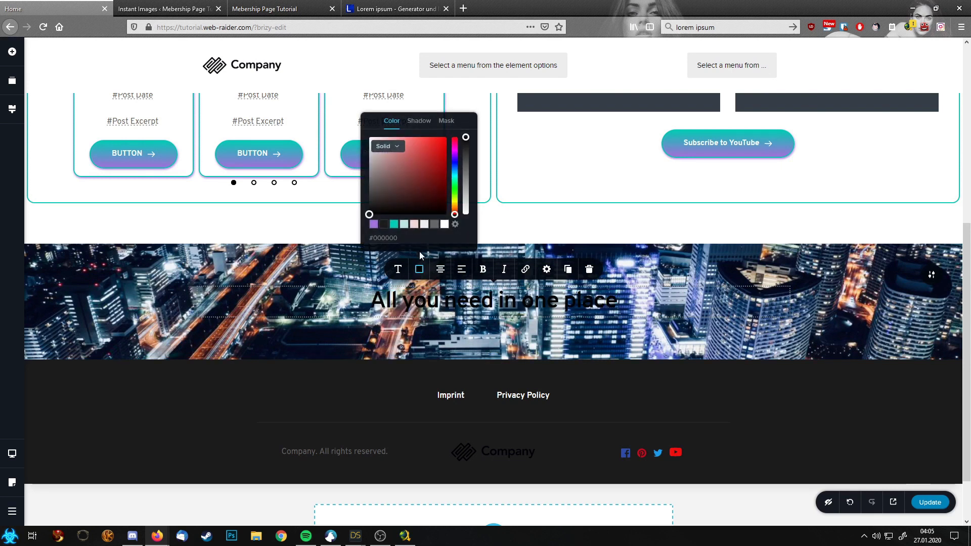
click(405, 225)
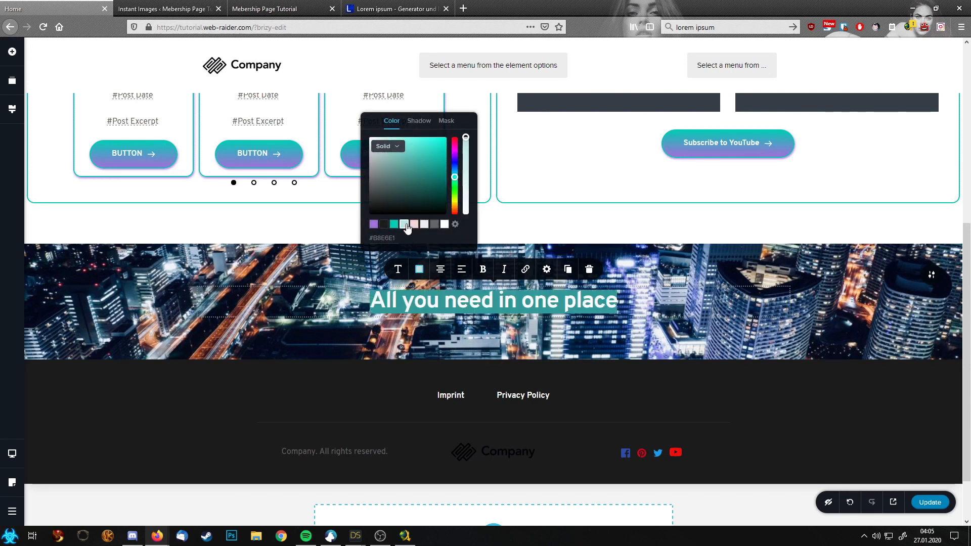
click(419, 270)
click(375, 224)
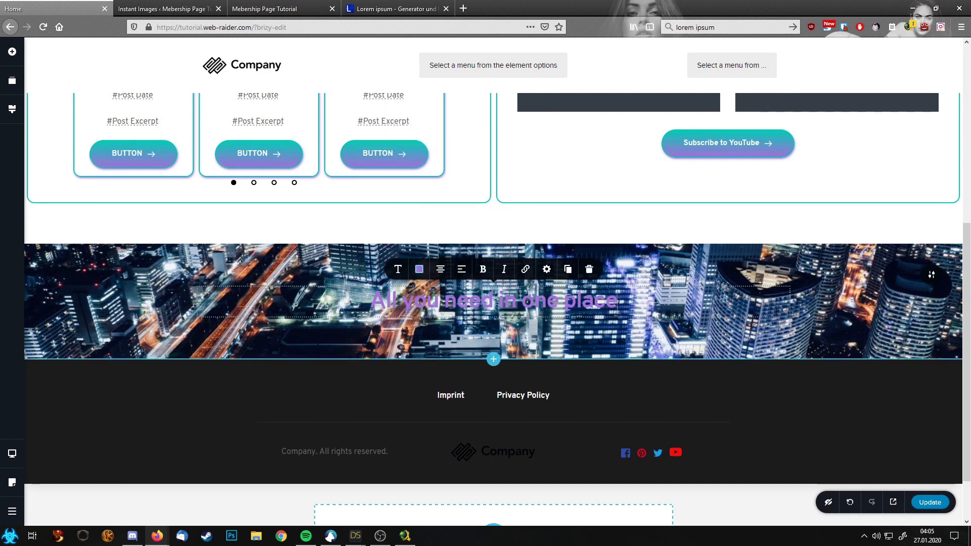
drag(375, 302, 618, 304)
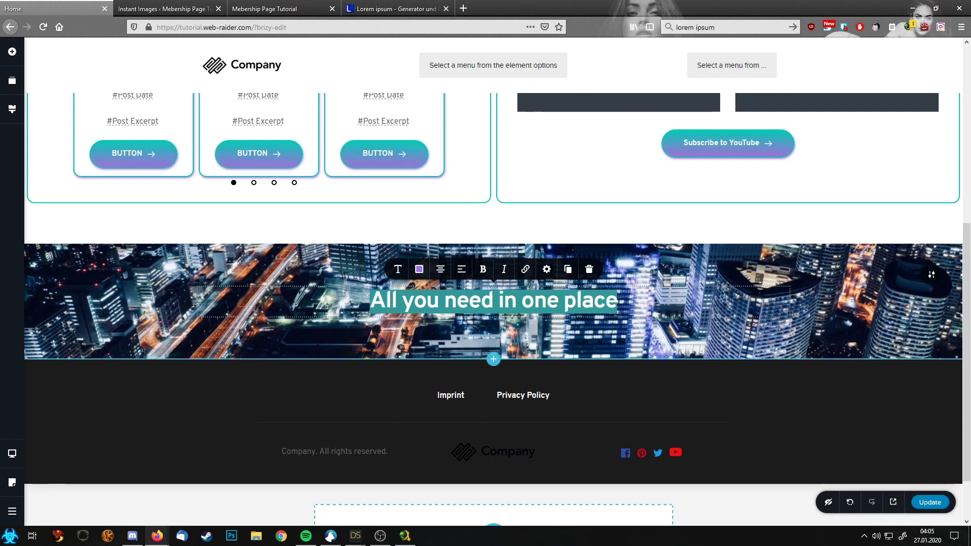
Step: Add a solid dark #1C1C1C overlay to the city-background block
click(871, 265)
click(931, 276)
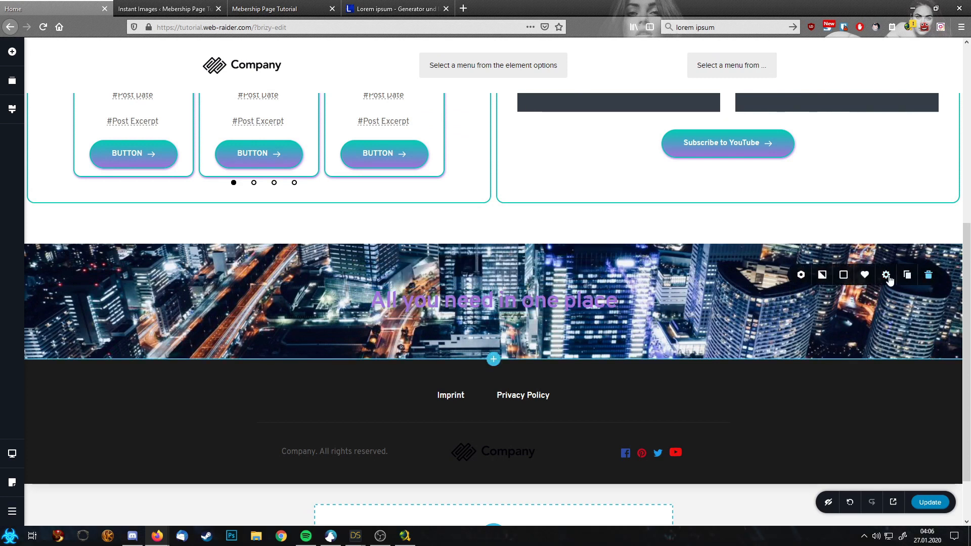
click(844, 276)
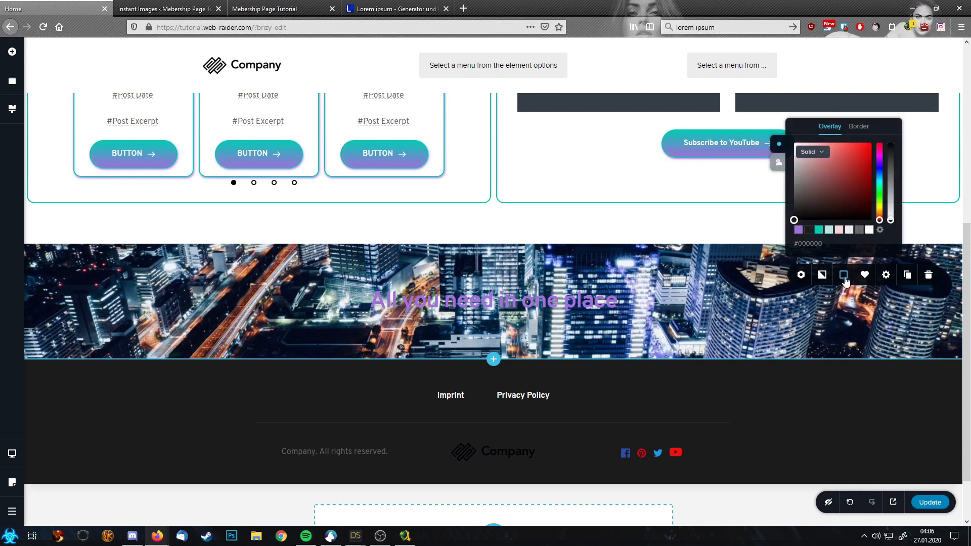
click(809, 230)
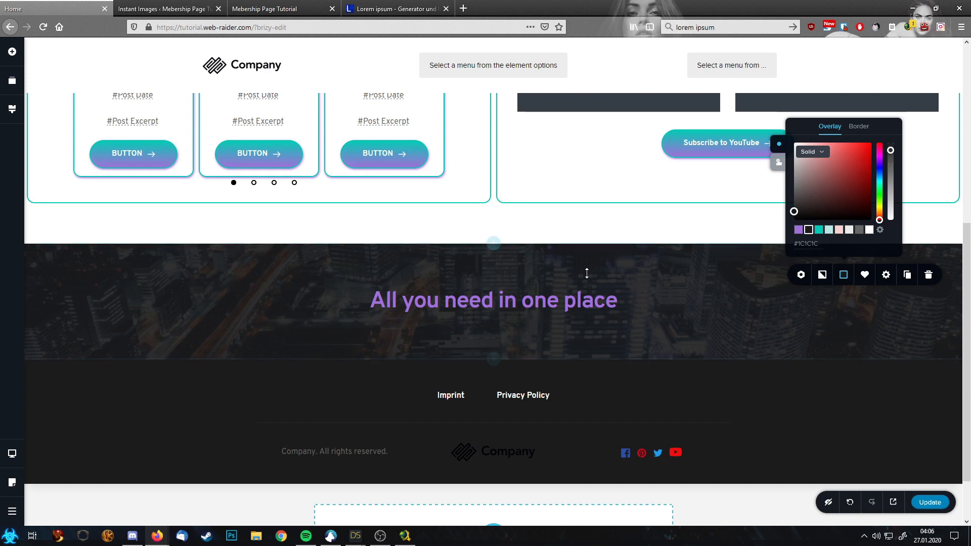
click(831, 308)
Step: Add a white layered peak-shaped divider to the city block's top edge and reduce the spacing beneath the Blog and YouTube sections
scroll(685, 288, up, 5)
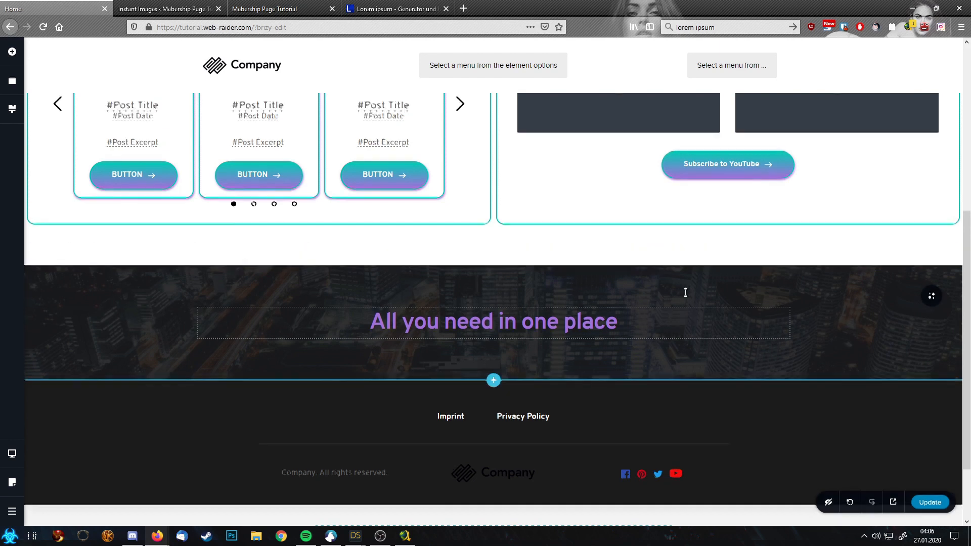
scroll(611, 294, down, 6)
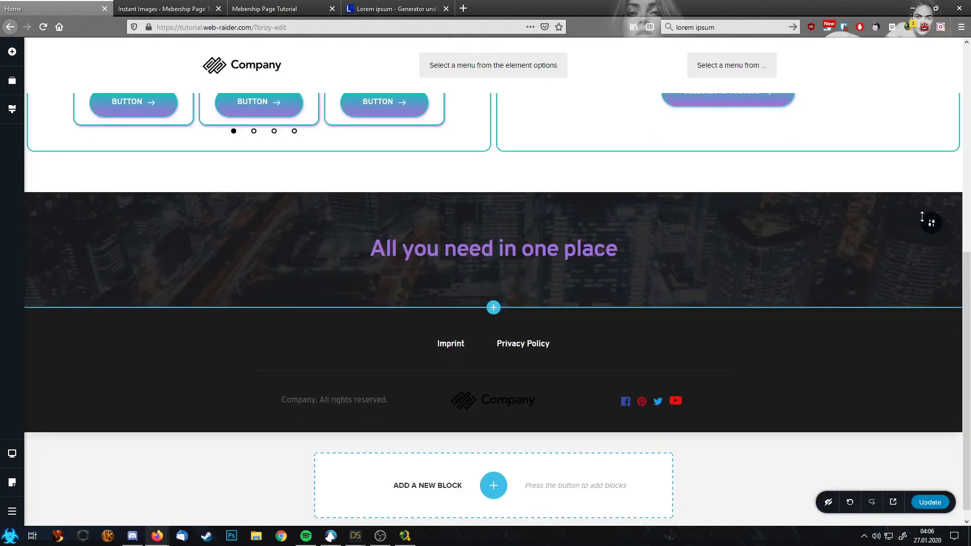
mouse_move(931, 222)
click(880, 225)
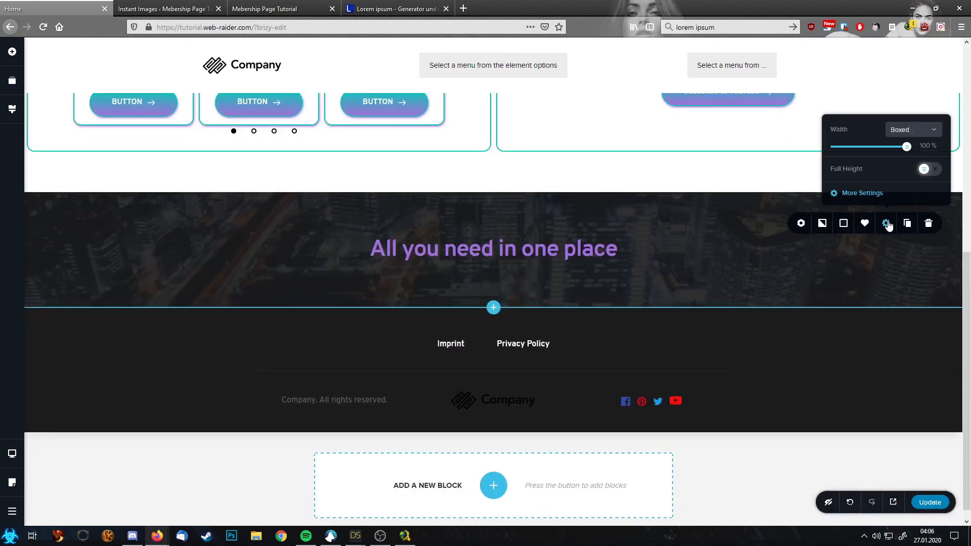
click(866, 195)
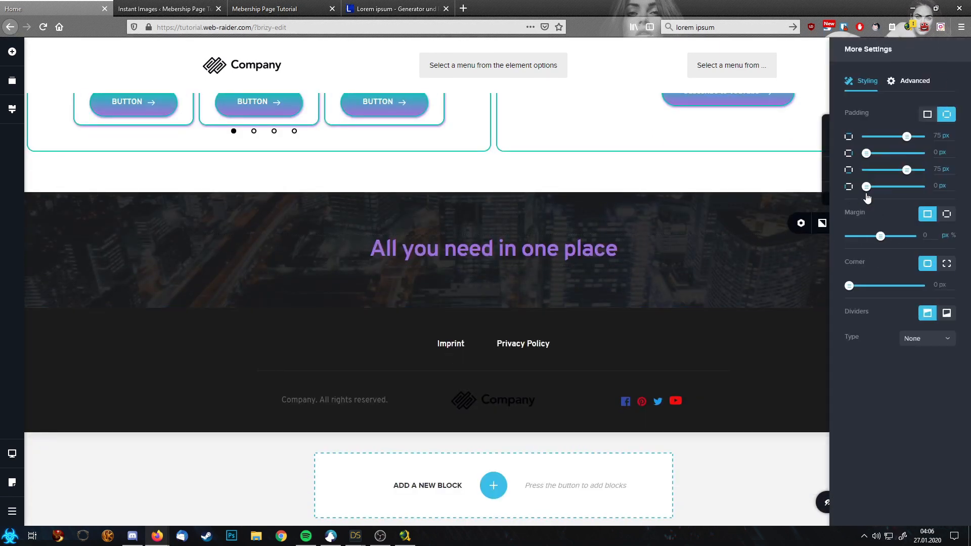
click(937, 343)
scroll(936, 414, down, 2)
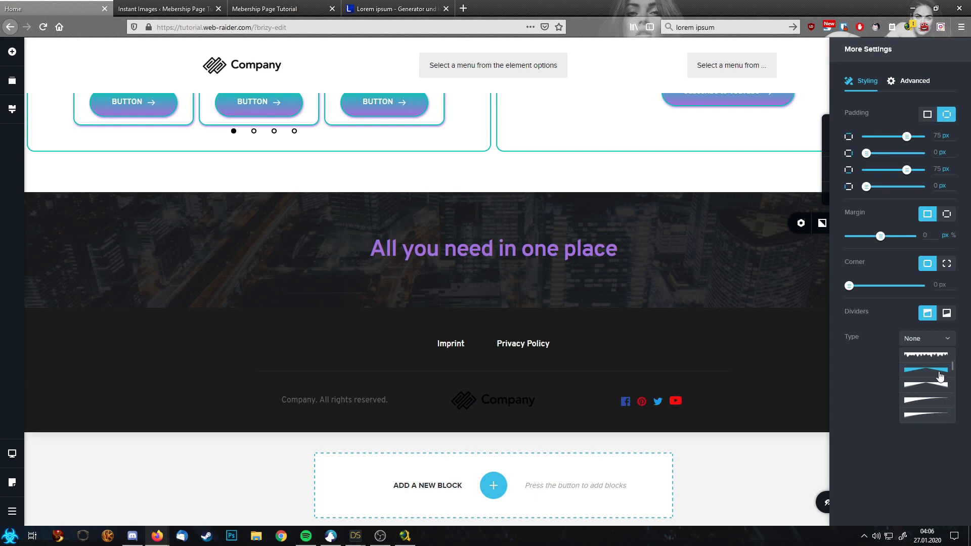
click(930, 391)
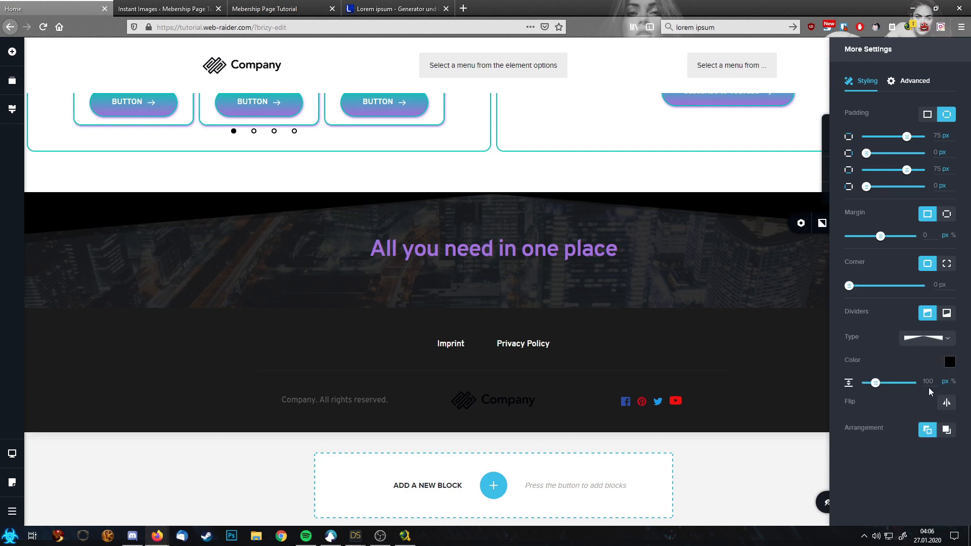
click(950, 362)
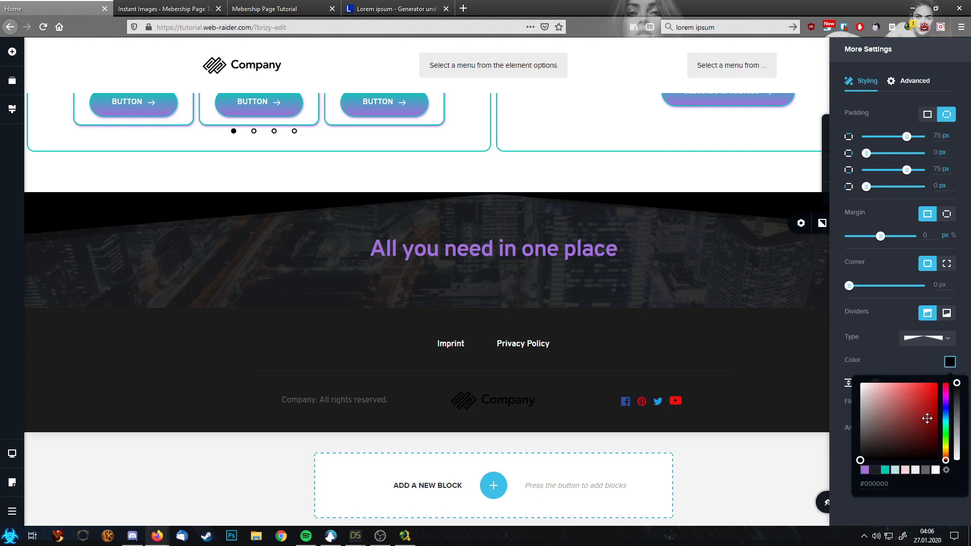
click(936, 470)
click(493, 183)
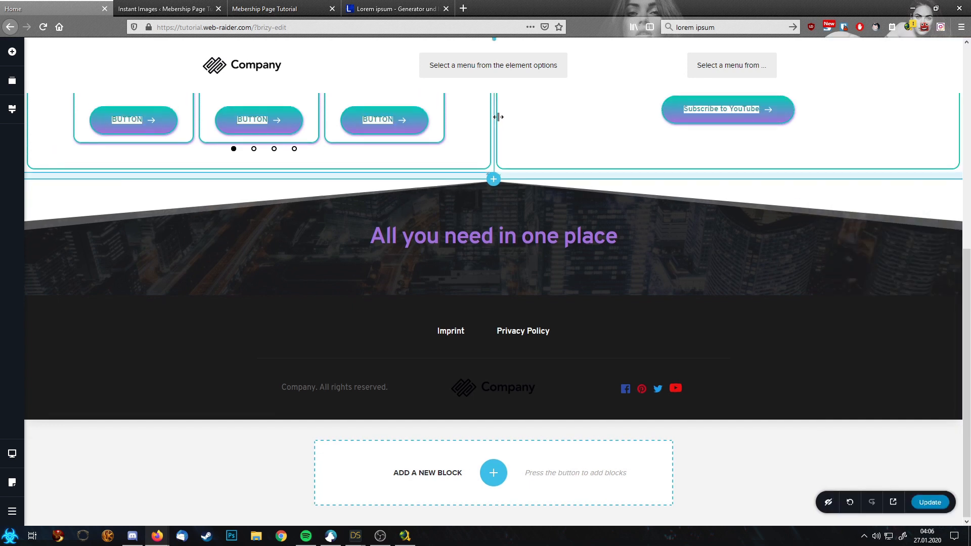
Step: Add a matching layered pointed divider in white #FFFFFF to the city block's bottom edge
click(932, 212)
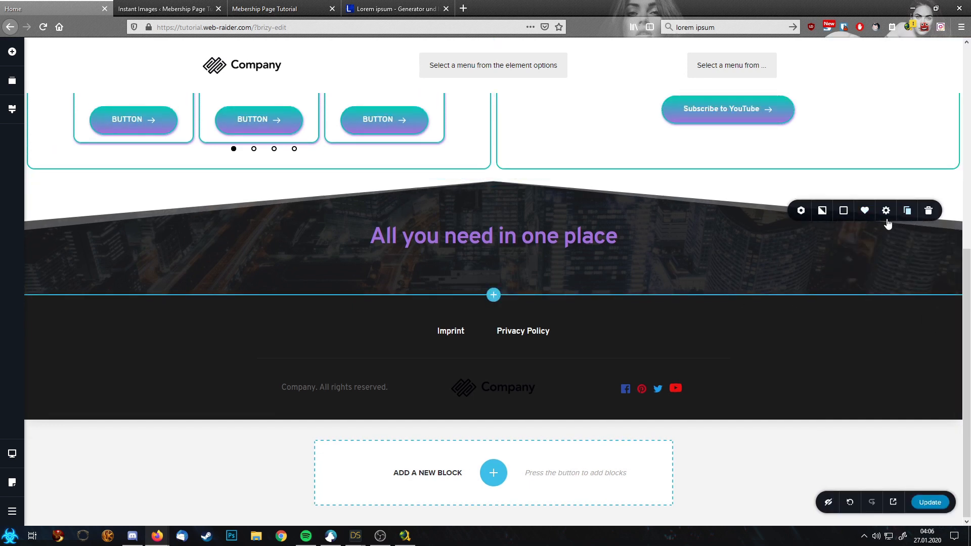
click(886, 213)
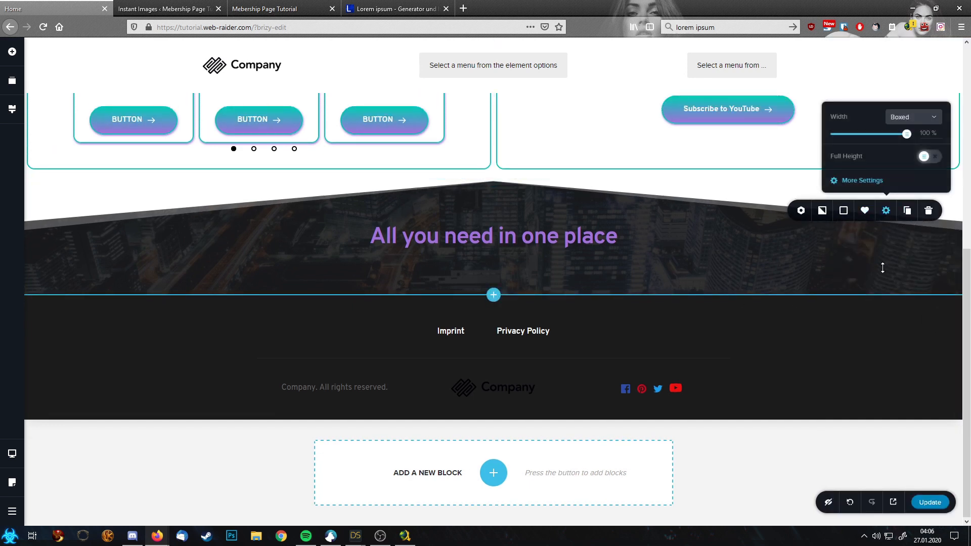
click(863, 182)
click(946, 338)
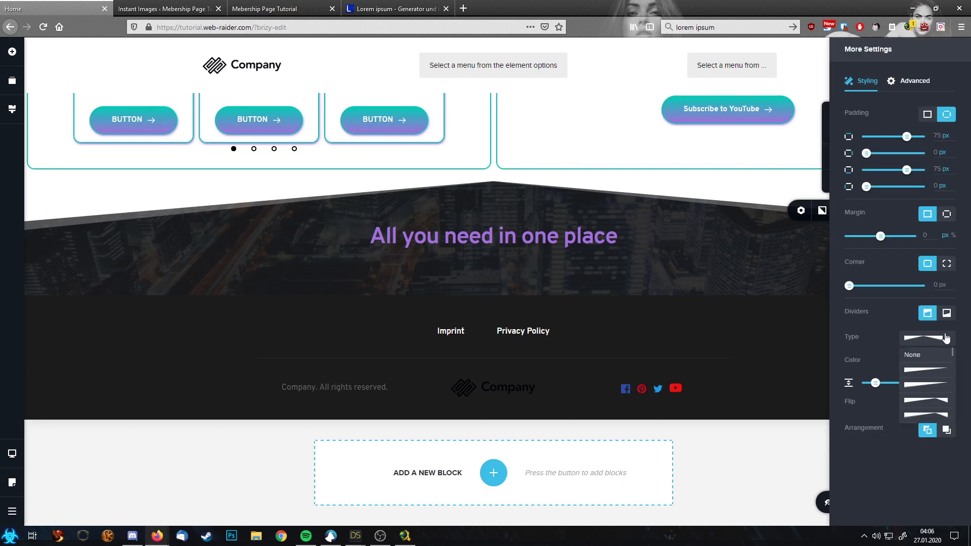
click(947, 313)
click(945, 340)
scroll(928, 389, down, 1)
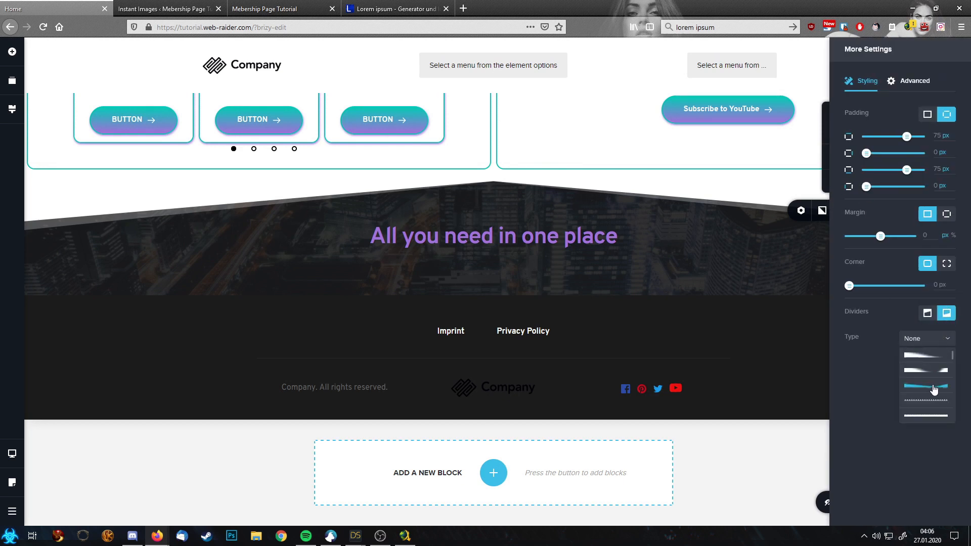
scroll(935, 389, down, 1)
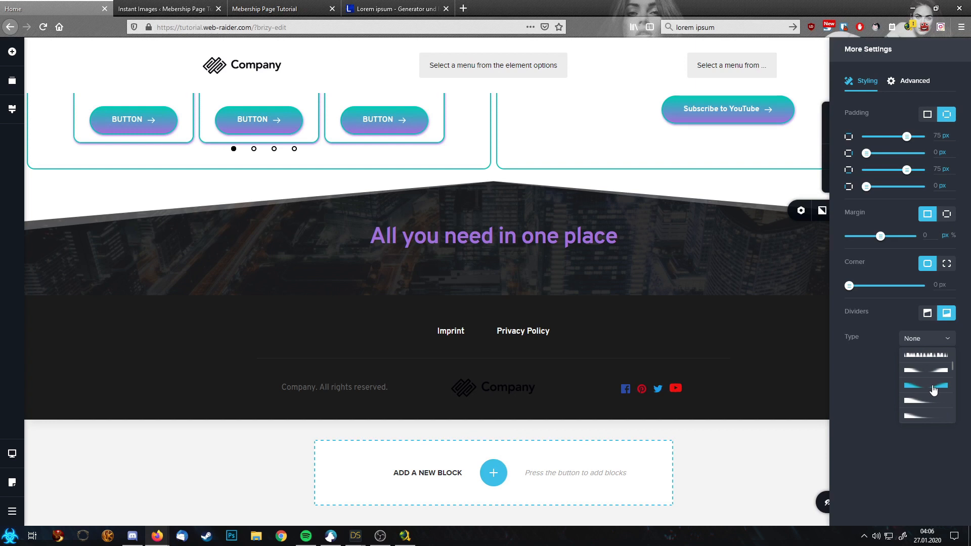
click(934, 389)
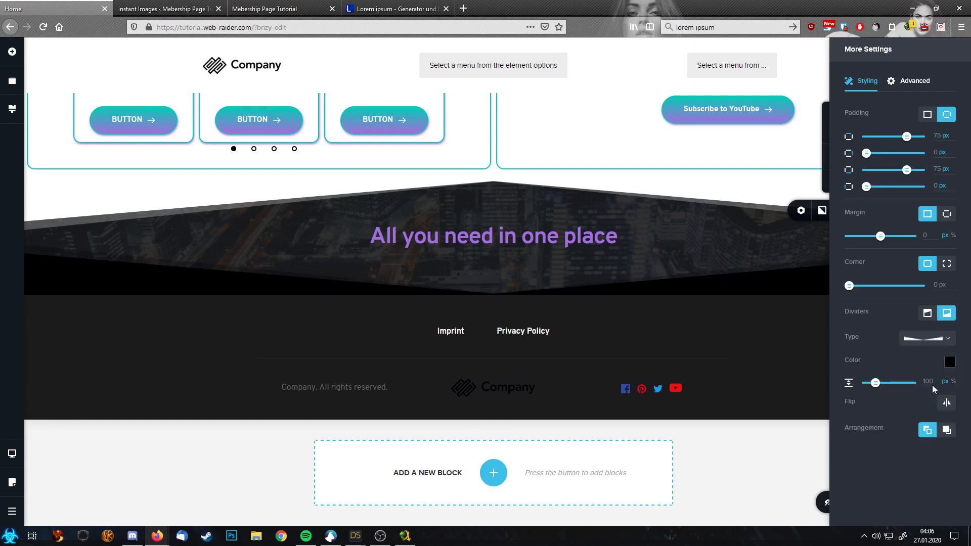
click(950, 362)
click(935, 469)
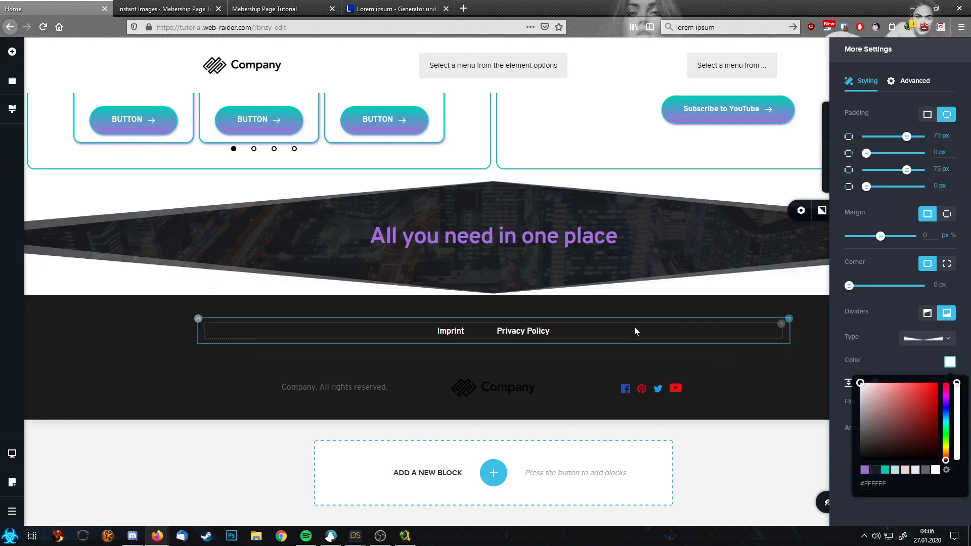
click(680, 238)
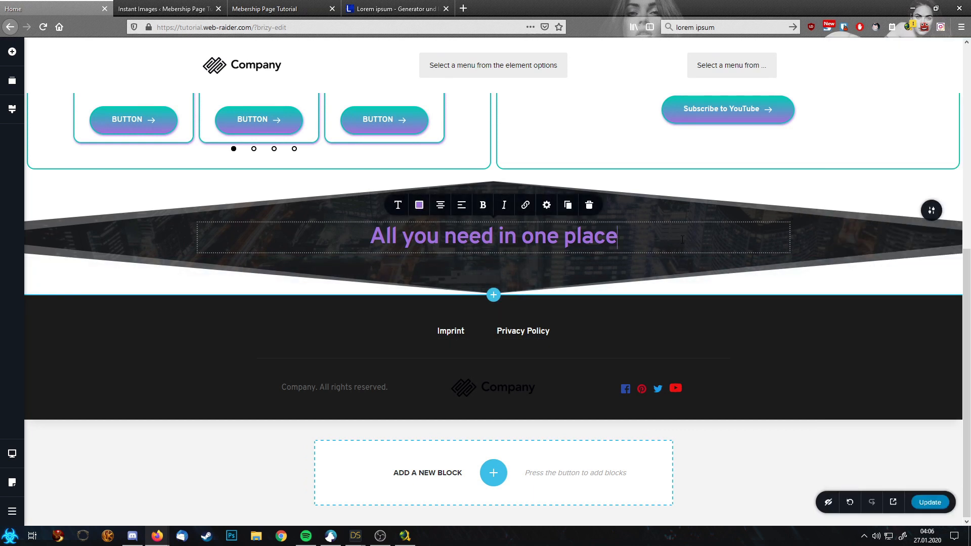
Step: Increase the city block's padding above and below the headline, with 120 px at the bottom
drag(548, 265, 544, 284)
mouse_move(561, 207)
mouse_down()
mouse_move(568, 192)
mouse_move(564, 226)
mouse_up()
drag(534, 309, 533, 312)
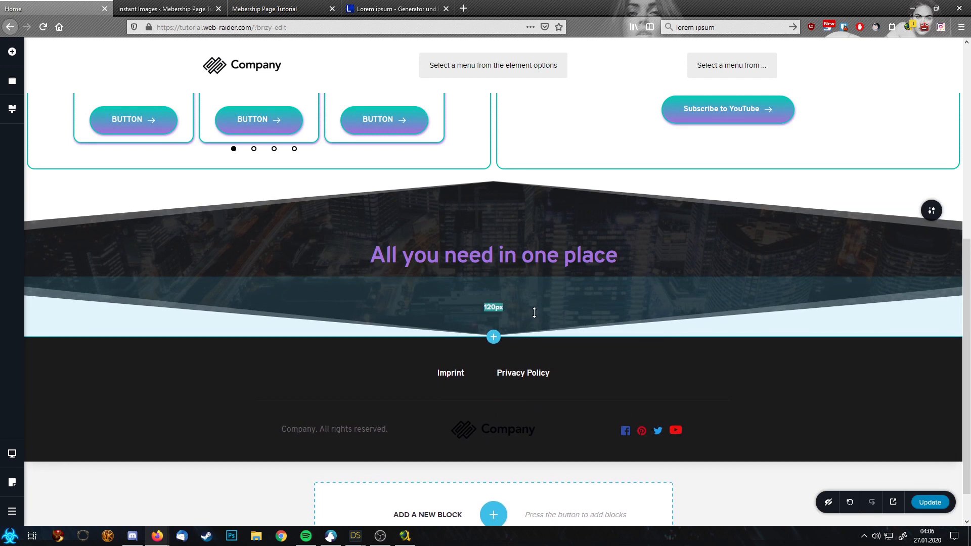
drag(514, 226, 512, 230)
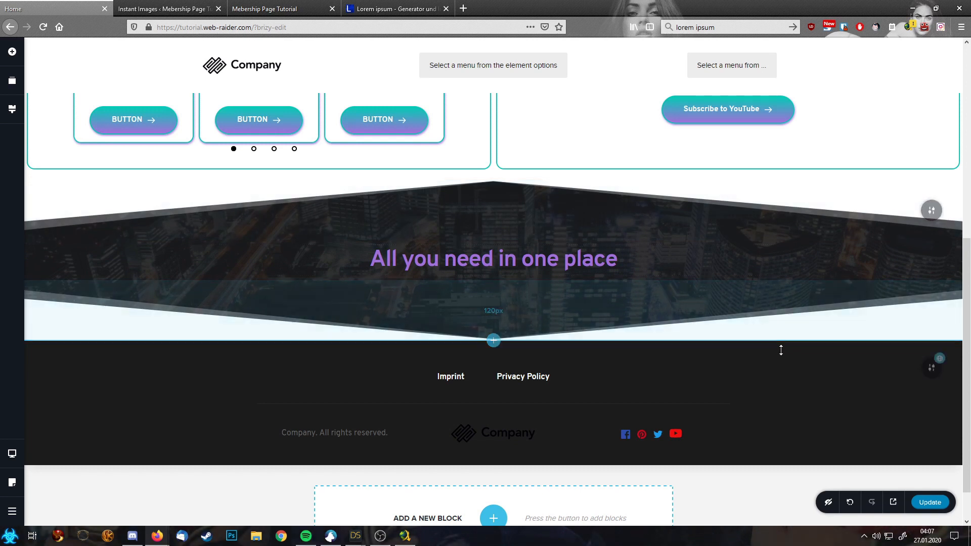
Step: Insert a blank two-column block between the city block and the footer and reduce its top padding
click(495, 346)
click(332, 188)
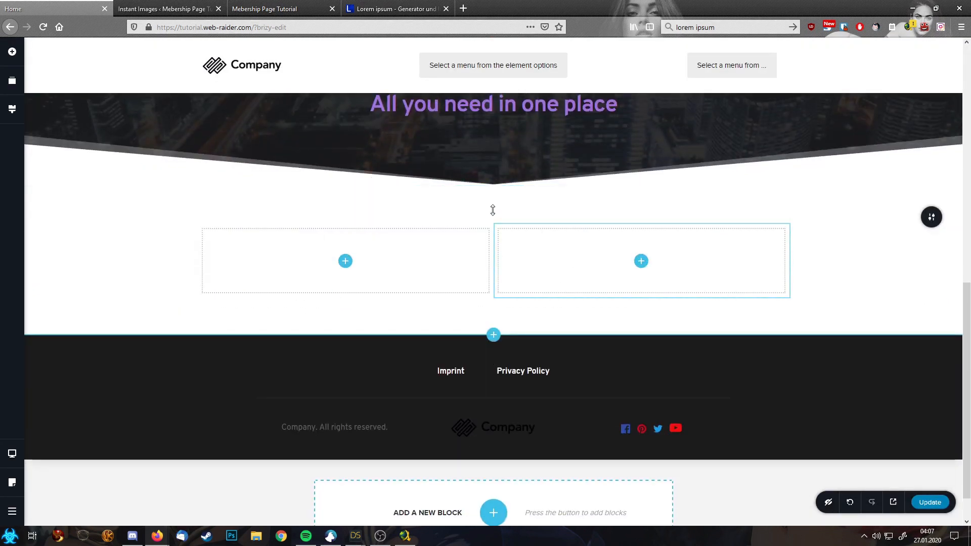
drag(491, 209, 492, 163)
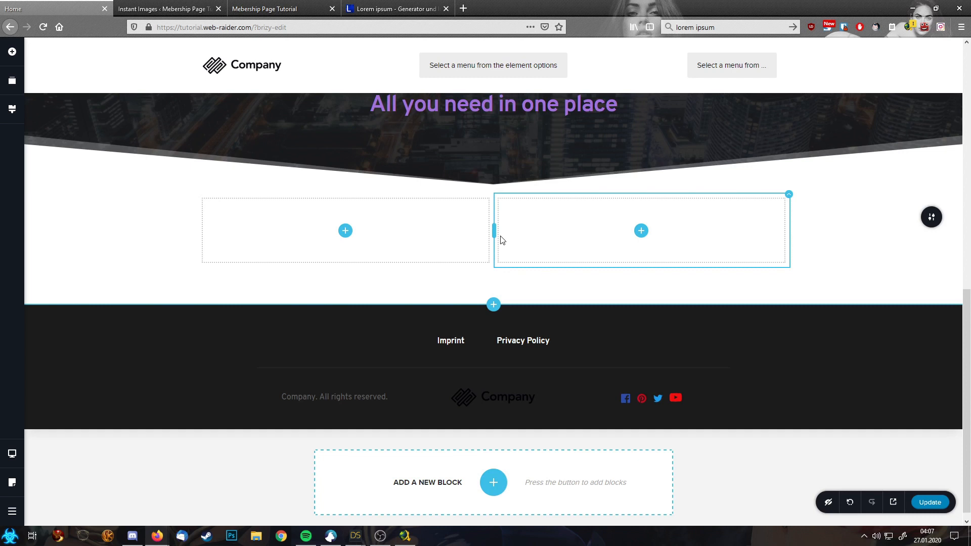
Step: Copy the YouTube Channel column into the blank two-column block below the city block, replacing its second empty column
scroll(505, 237, up, 8)
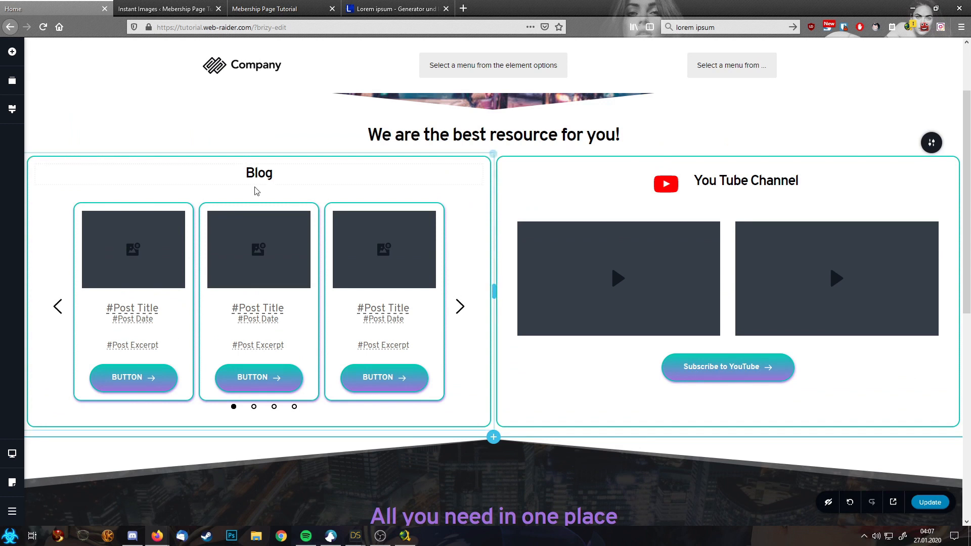
scroll(870, 202, down, 8)
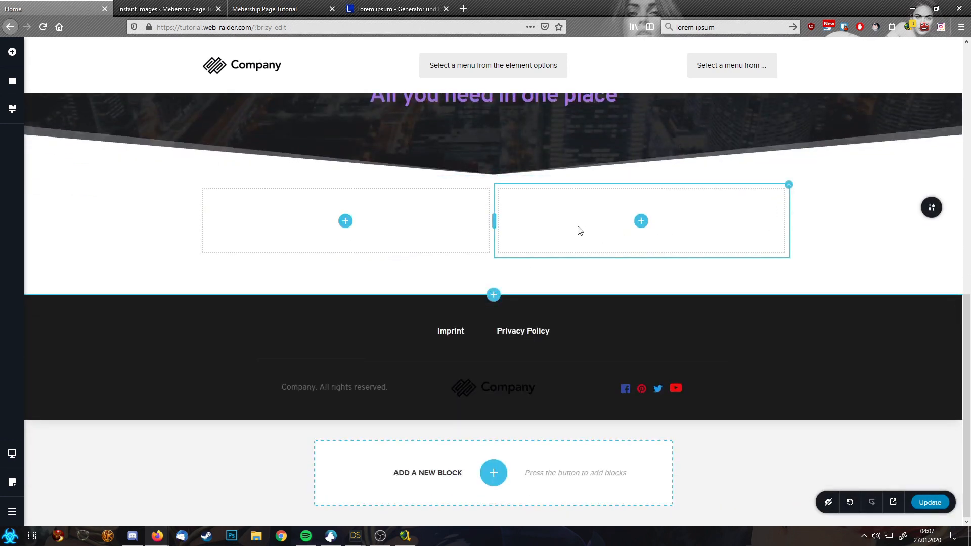
scroll(579, 231, up, 8)
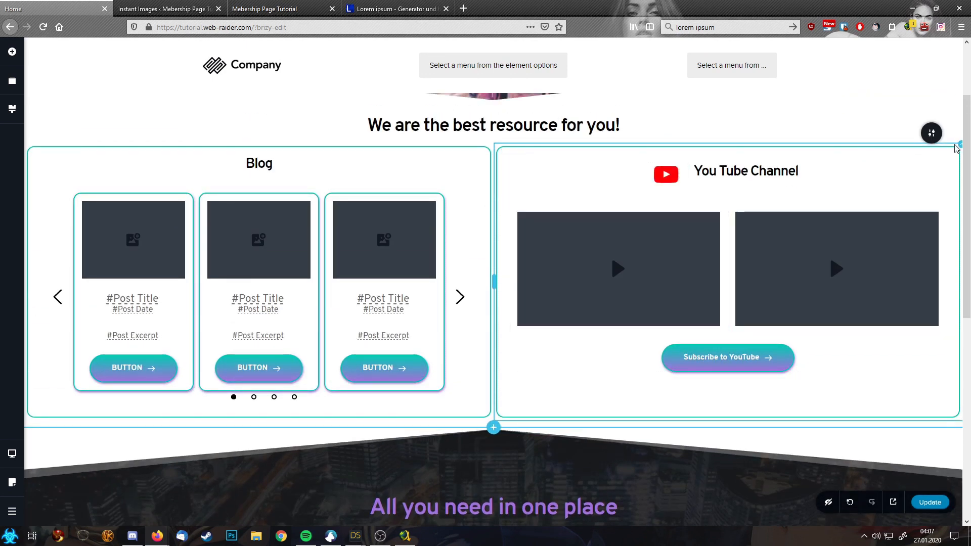
right_click(958, 149)
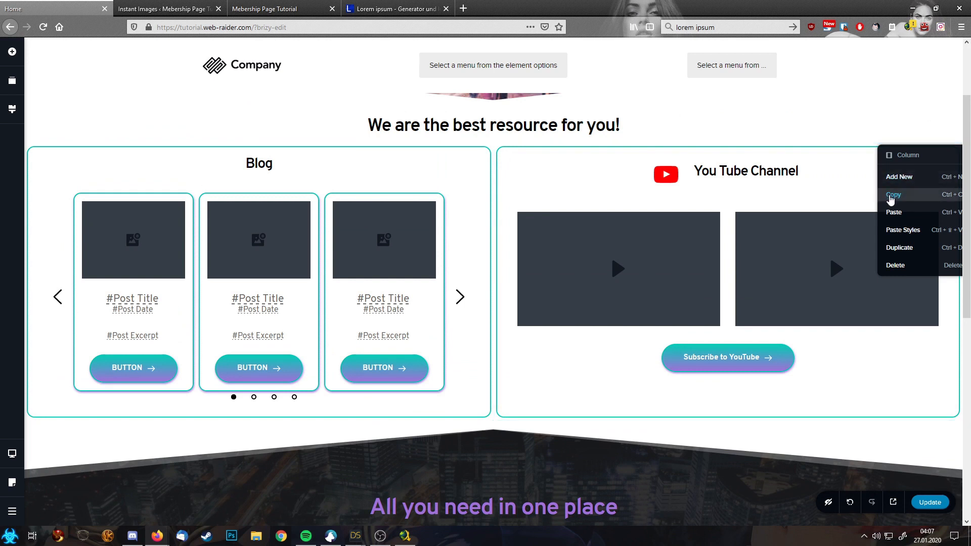
scroll(823, 250, down, 6)
scroll(823, 250, down, 2)
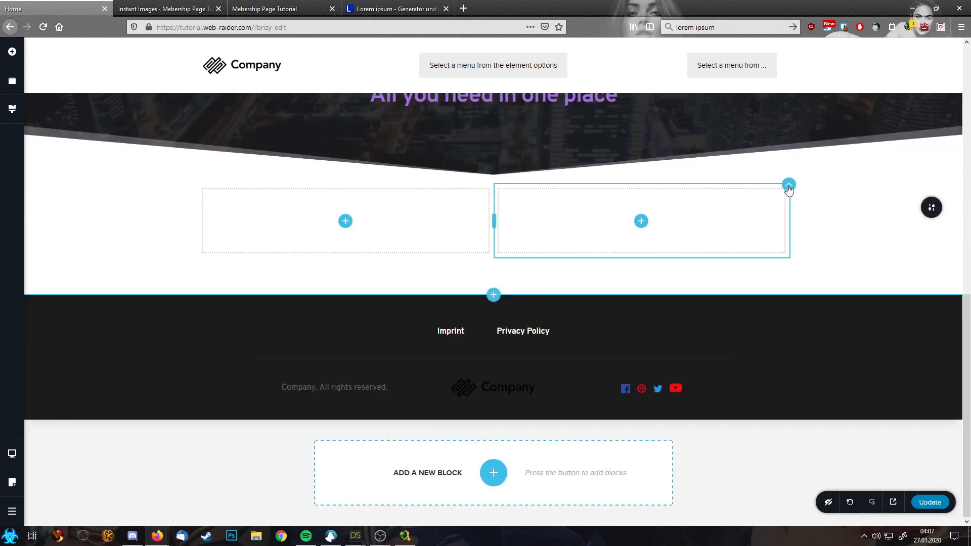
right_click(790, 189)
click(812, 254)
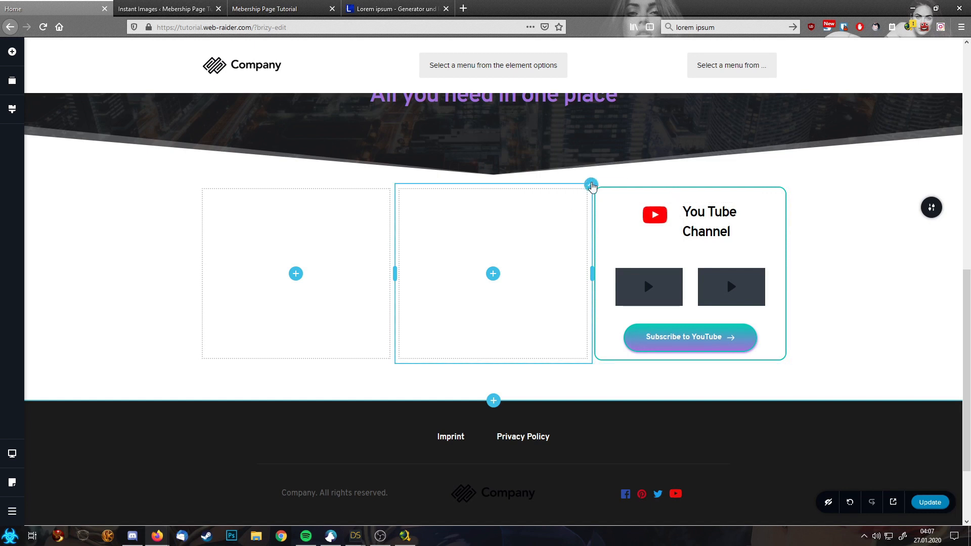
click(592, 186)
click(655, 159)
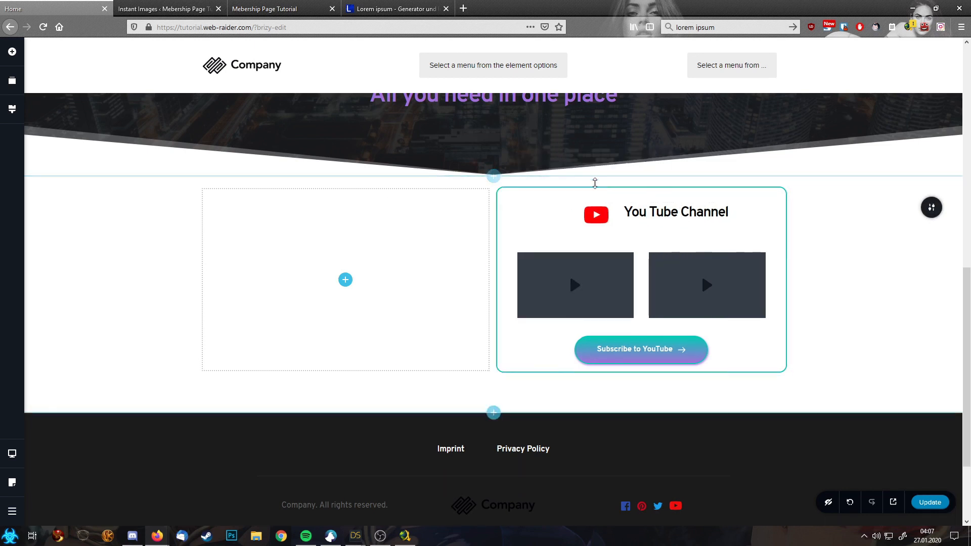
Step: Paste another copy of the YouTube Channel column into the block and delete the remaining empty column
right_click(495, 186)
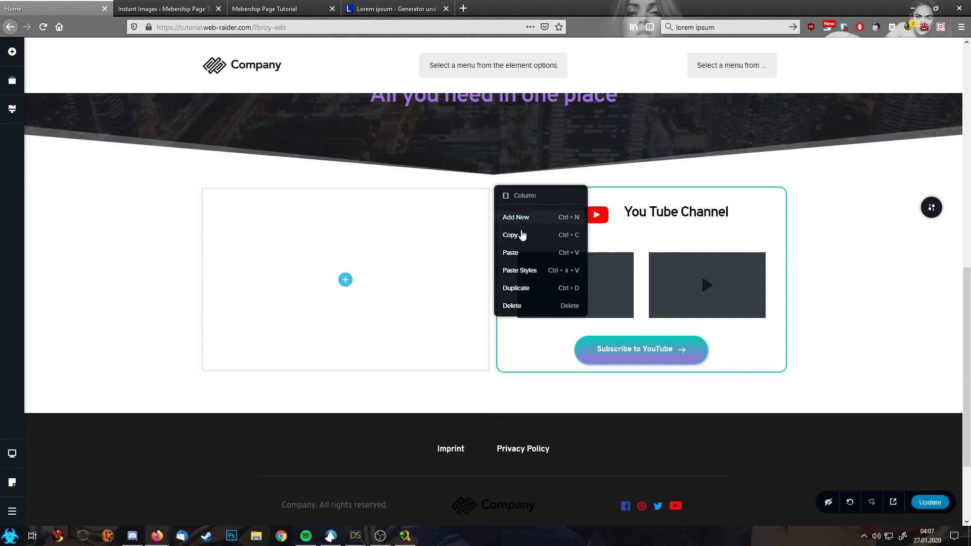
click(511, 253)
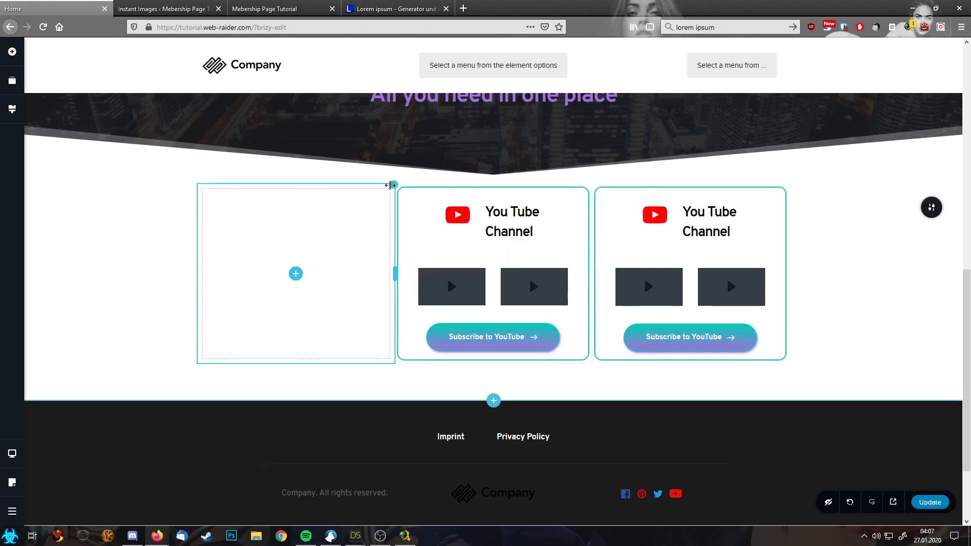
click(394, 186)
click(458, 159)
Step: Change the width of the block with the two copied YouTube columns from boxed to full
mouse_move(930, 207)
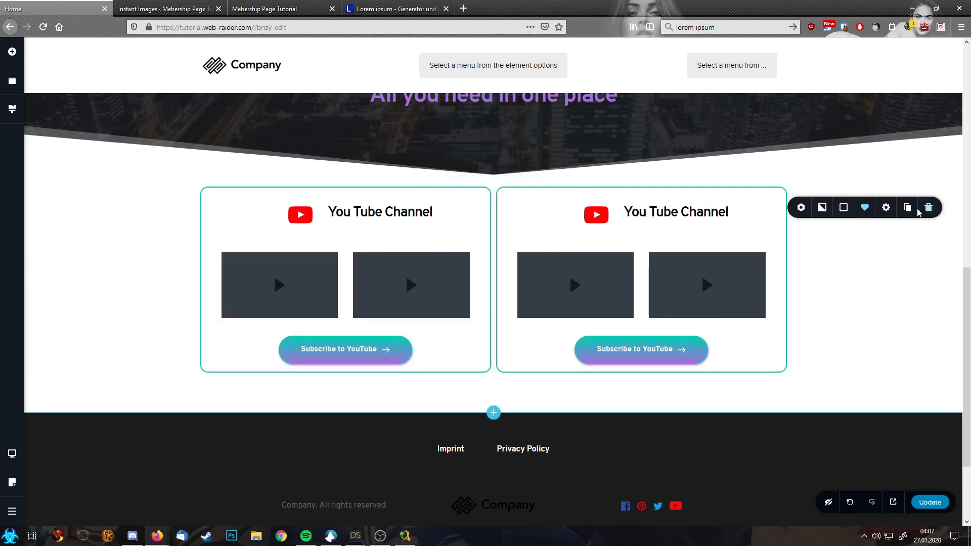
click(887, 207)
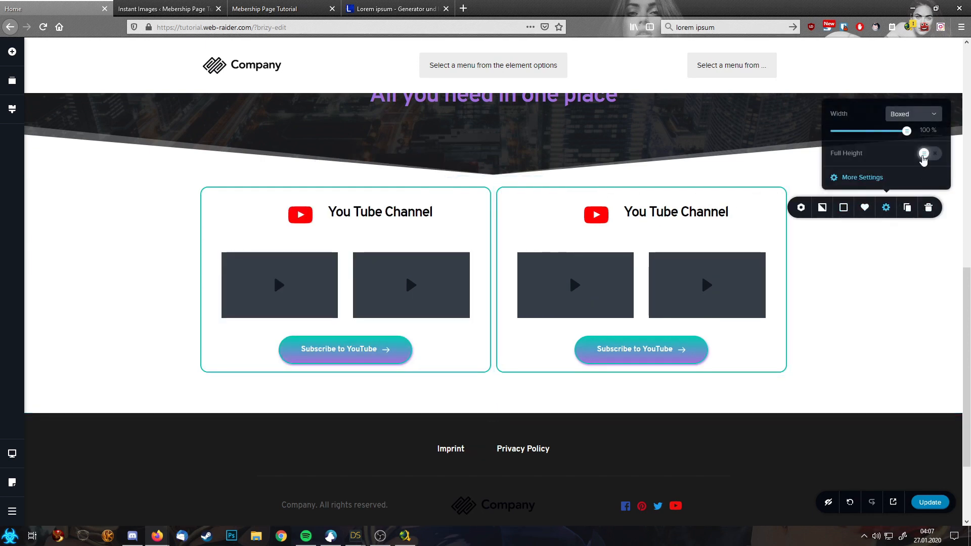
click(916, 114)
click(918, 148)
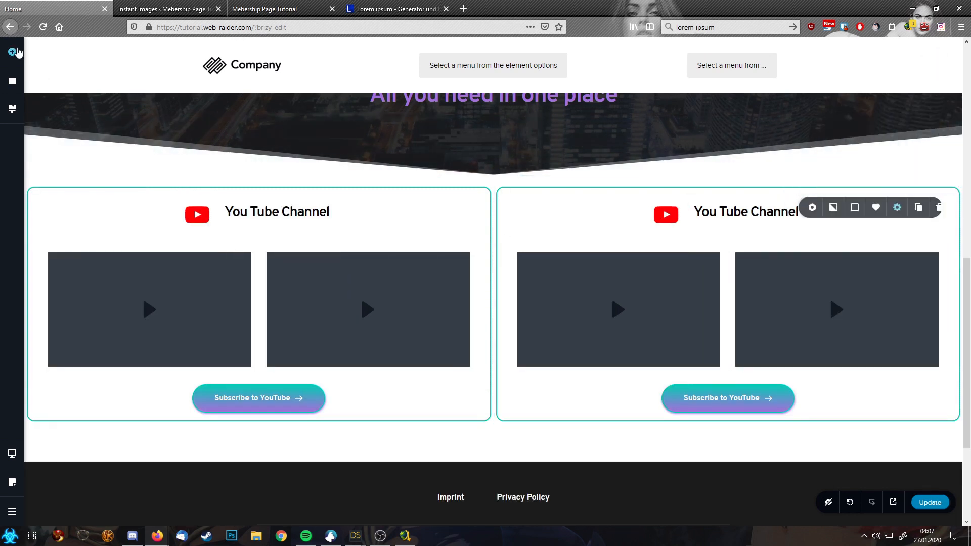
Step: Add a text element above the two copied YouTube columns and replace its placeholder with "our Courses"
click(12, 52)
mouse_move(49, 119)
mouse_down()
mouse_move(484, 178)
mouse_move(488, 195)
mouse_up()
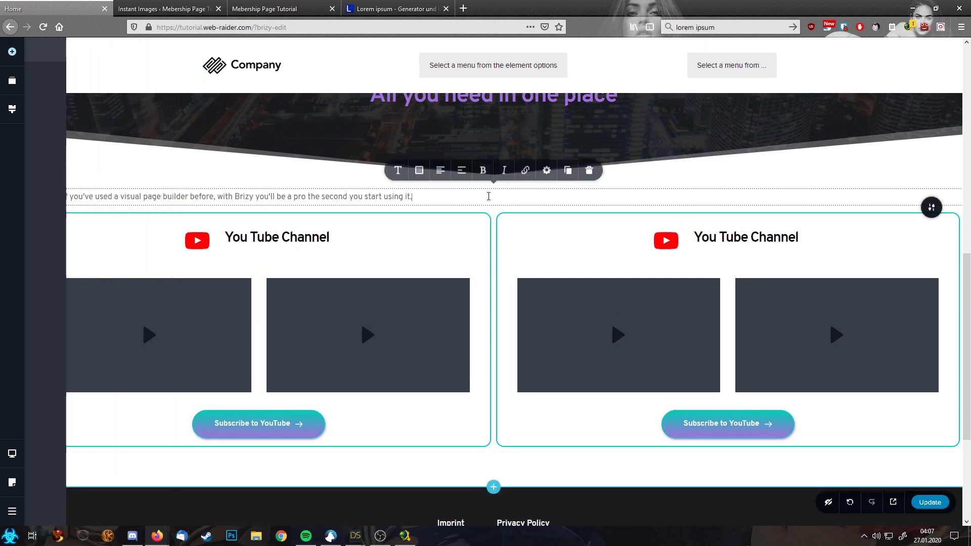
key(ctrl+a)
text(o)
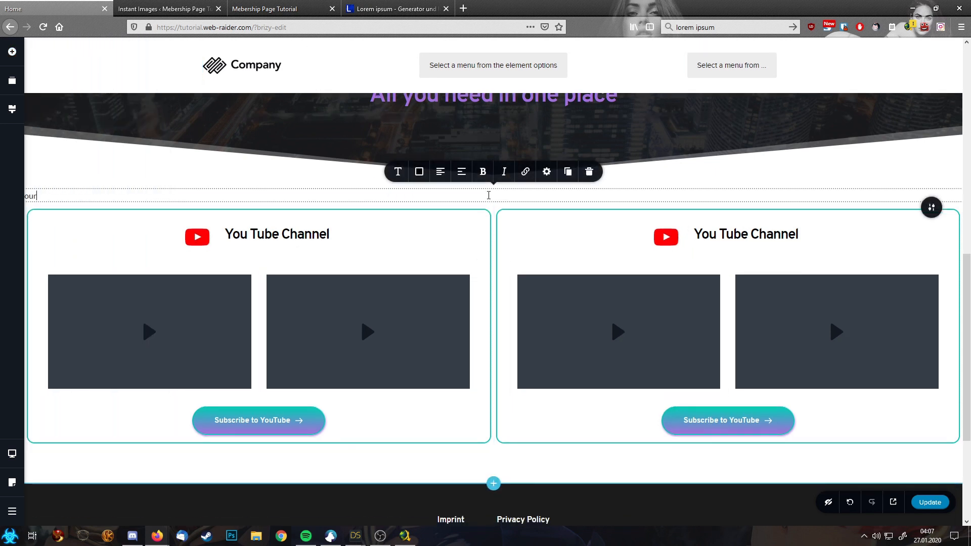
text(ur Cours)
Step: Center the "our Courses" text and open its list of typography styles
key(ctrl+a)
click(440, 171)
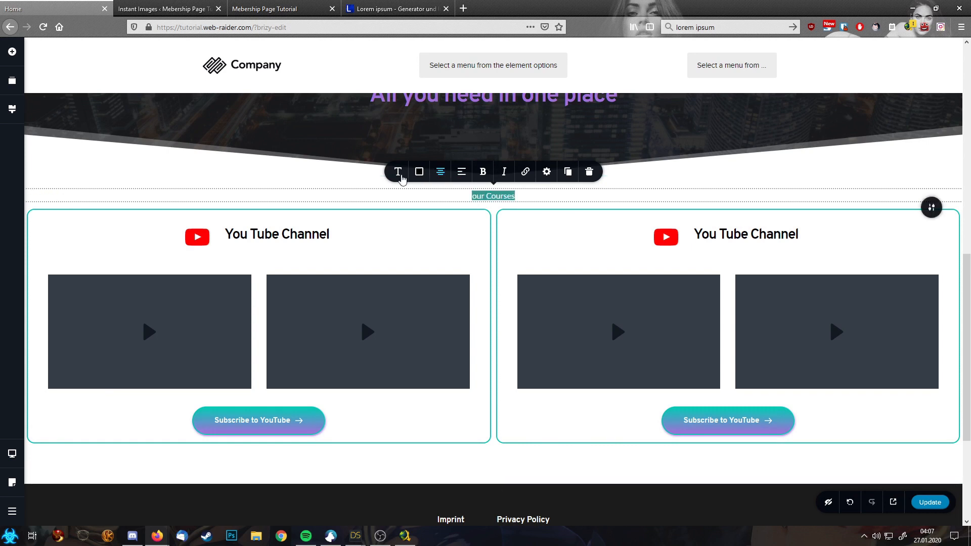
click(399, 172)
click(442, 71)
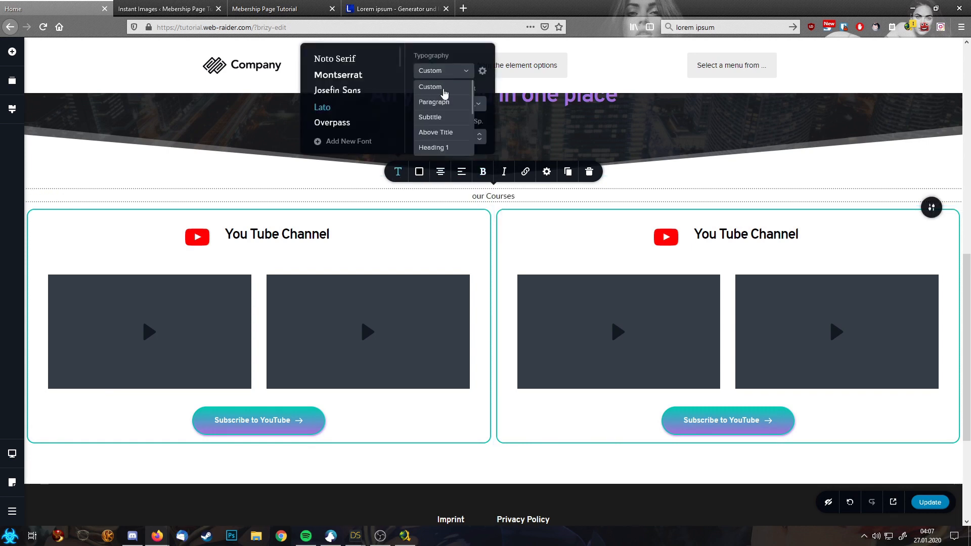
Step: Style the "our Courses" text as Heading 1 and set its HTML tag to H2
click(434, 147)
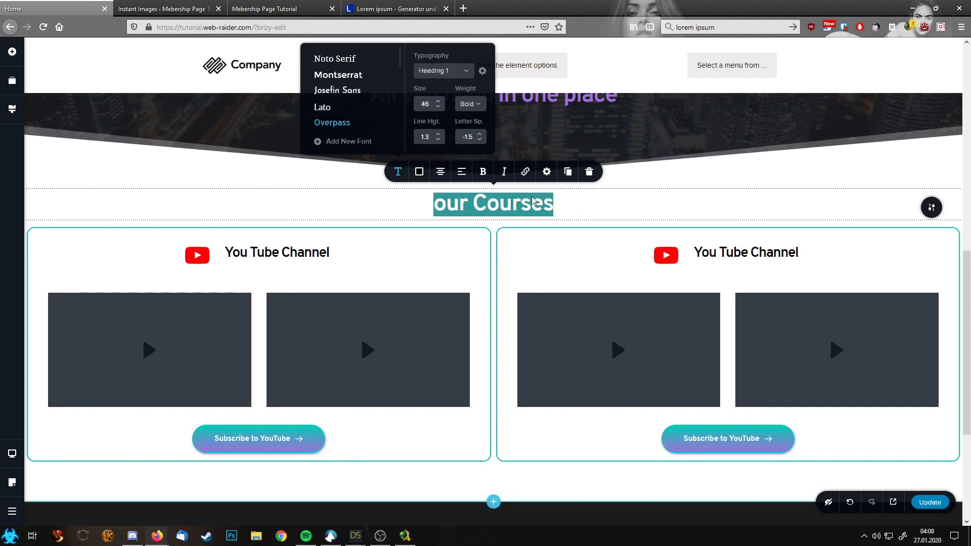
click(547, 172)
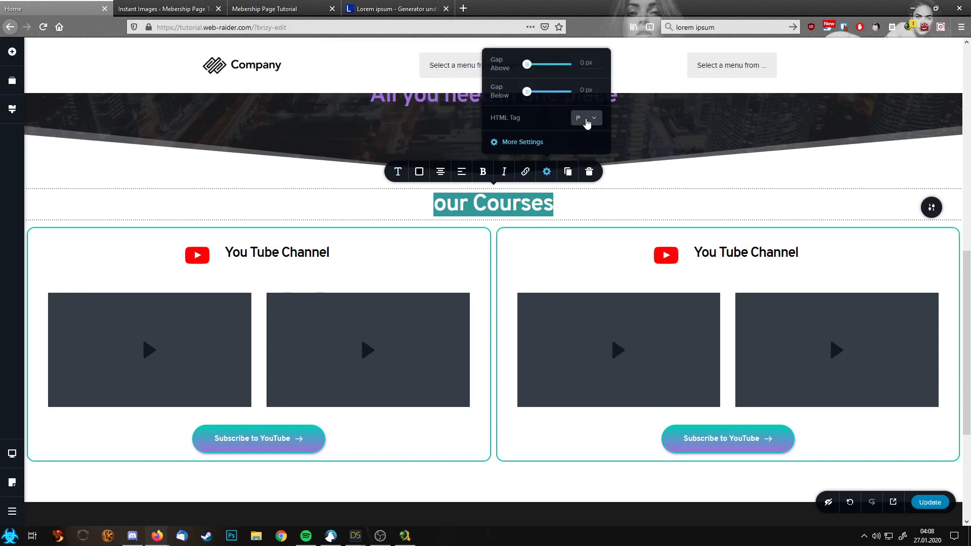
click(586, 119)
click(581, 165)
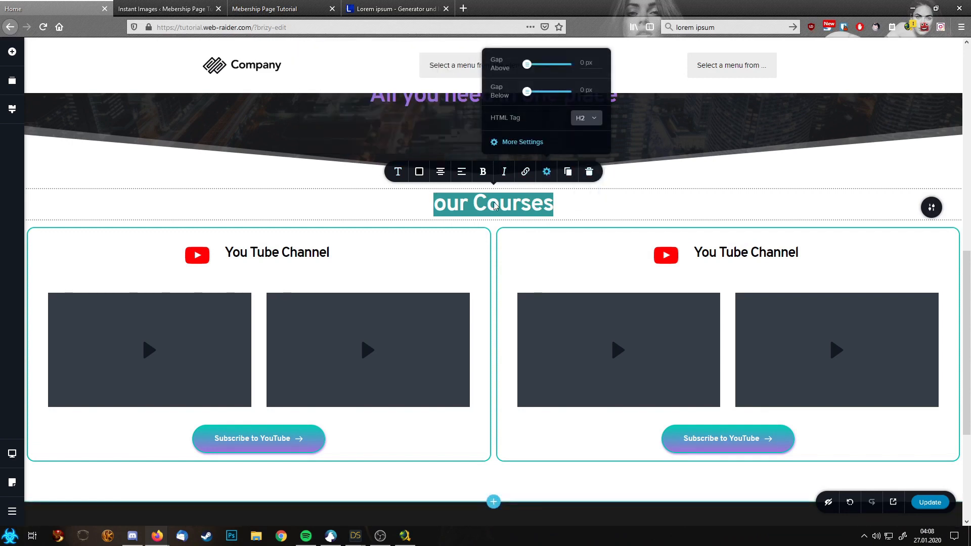
Step: Capitalise the first letter of the section heading so it reads "Our Courses"
click(444, 199)
key(BackSpace)
text(O)
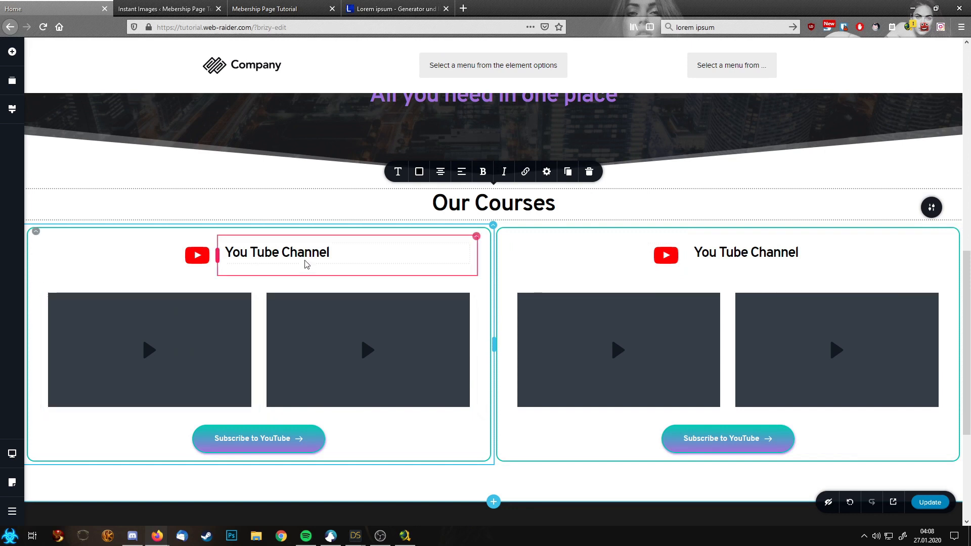
Step: Delete both videos from the first card under "Our Courses" and add an Image element to its first column
click(184, 363)
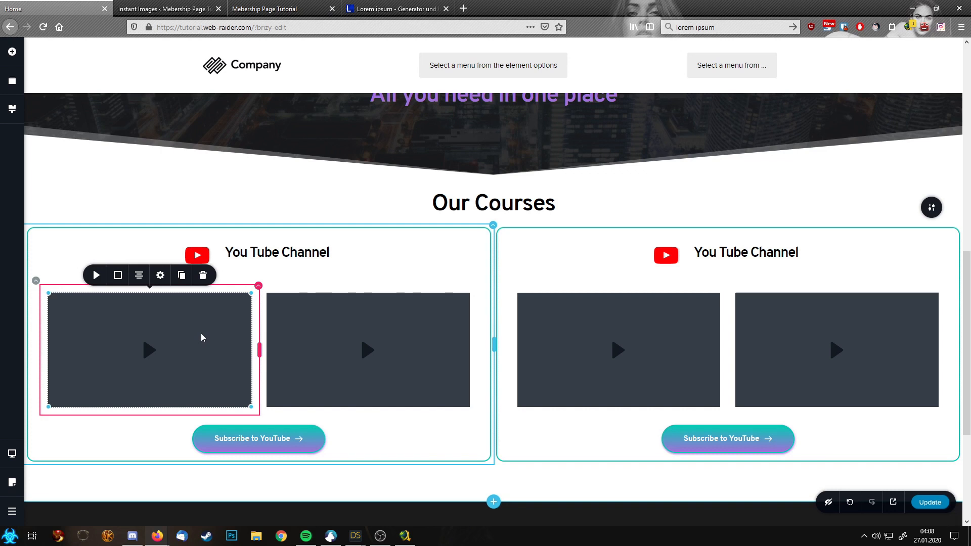
click(283, 332)
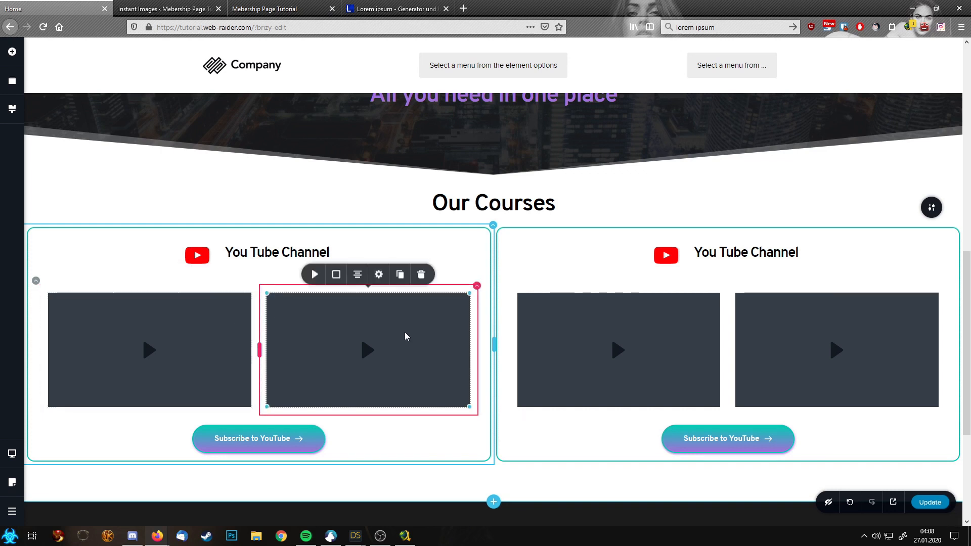
click(421, 275)
click(197, 347)
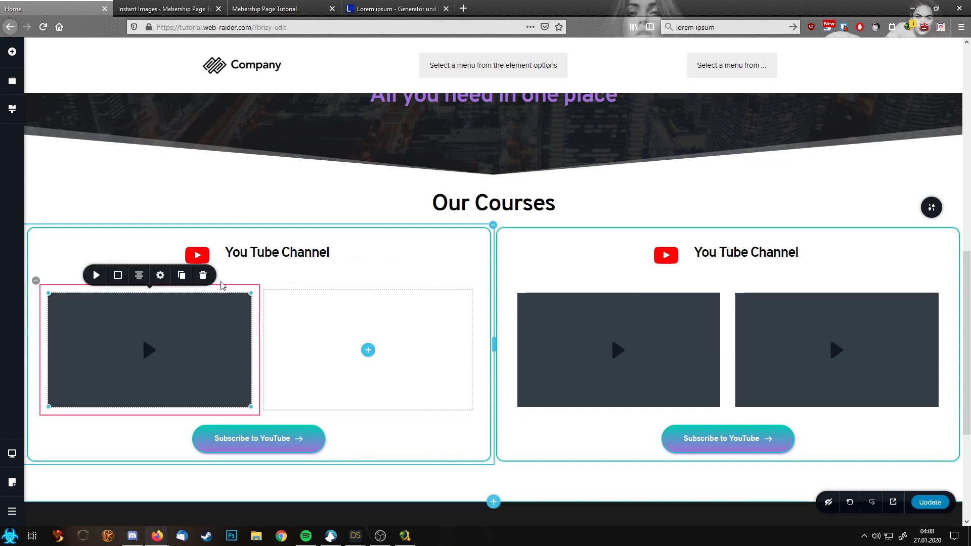
click(202, 275)
click(12, 52)
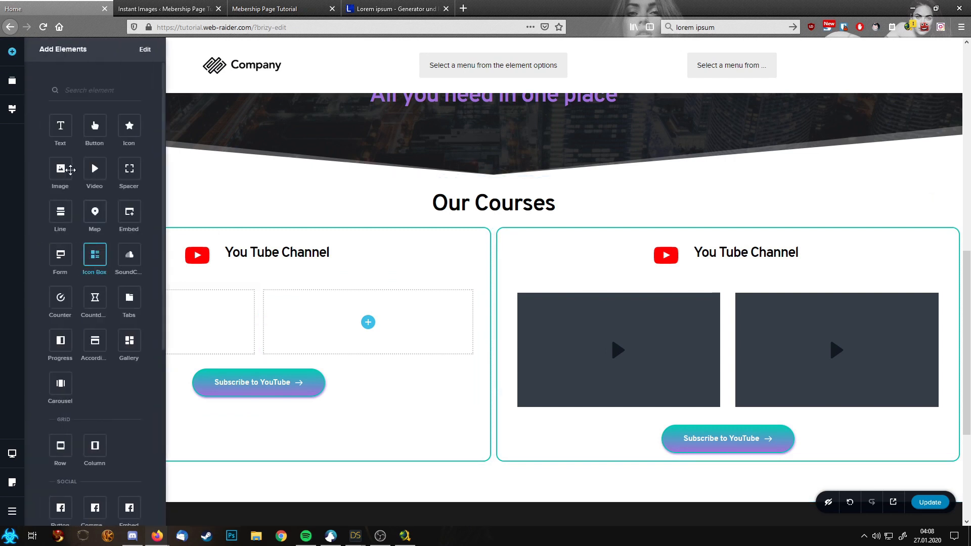
drag(71, 167, 185, 335)
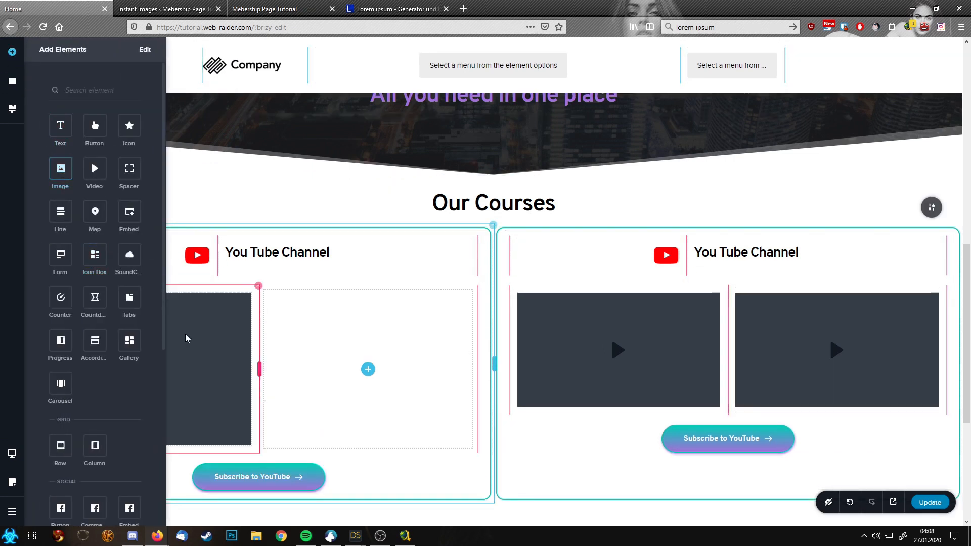
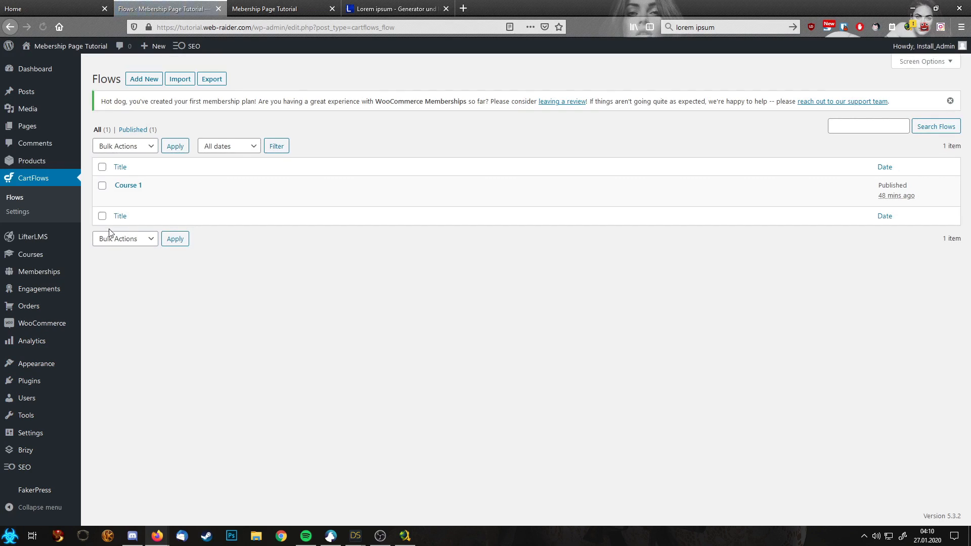
Step: Open the "Course 1" flow for editing, view its Sales Landing step in a new tab and copy that page's URL
click(120, 197)
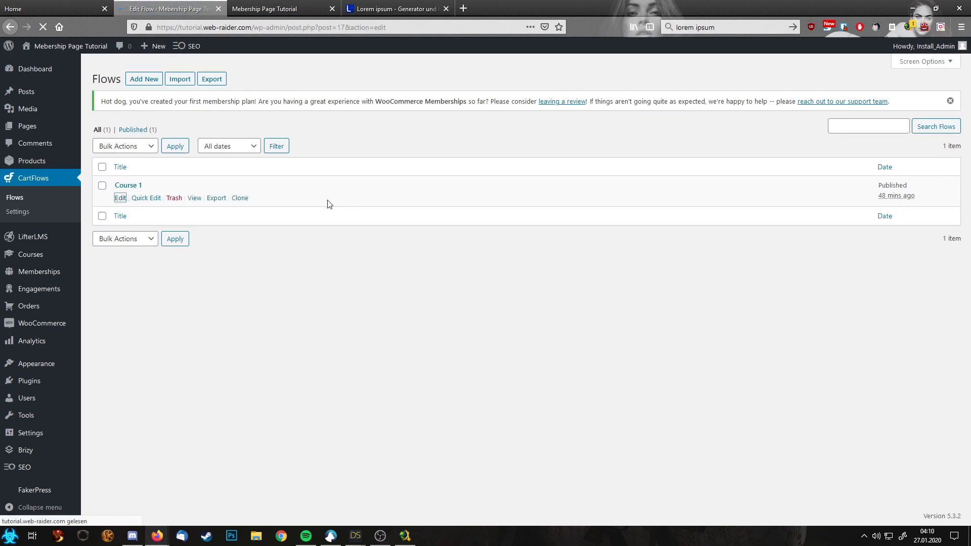
middle_click(702, 175)
click(292, 9)
click(362, 30)
key(ctrl+a)
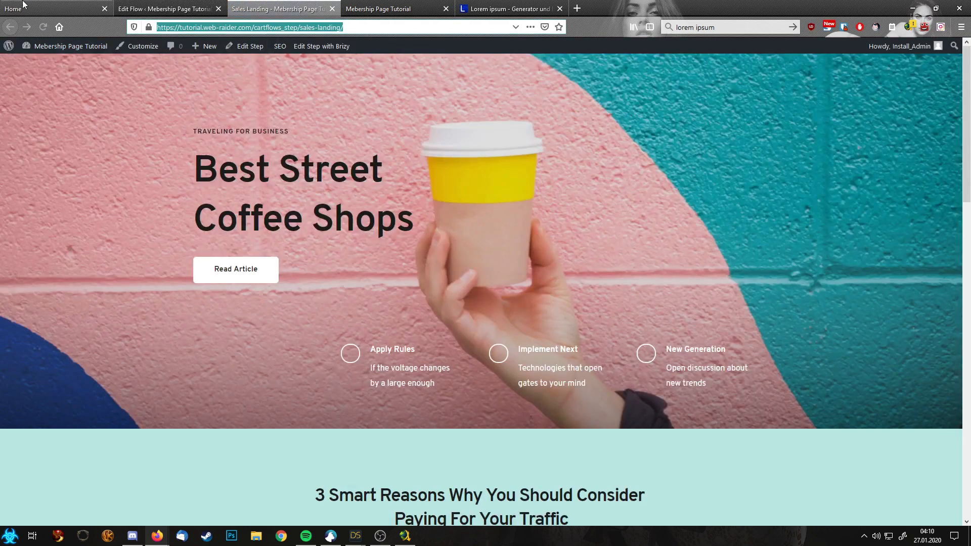
Step: Link the "Enroll with Course" button to the copied sales landing URL and enable opening it in a new tab
click(22, 4)
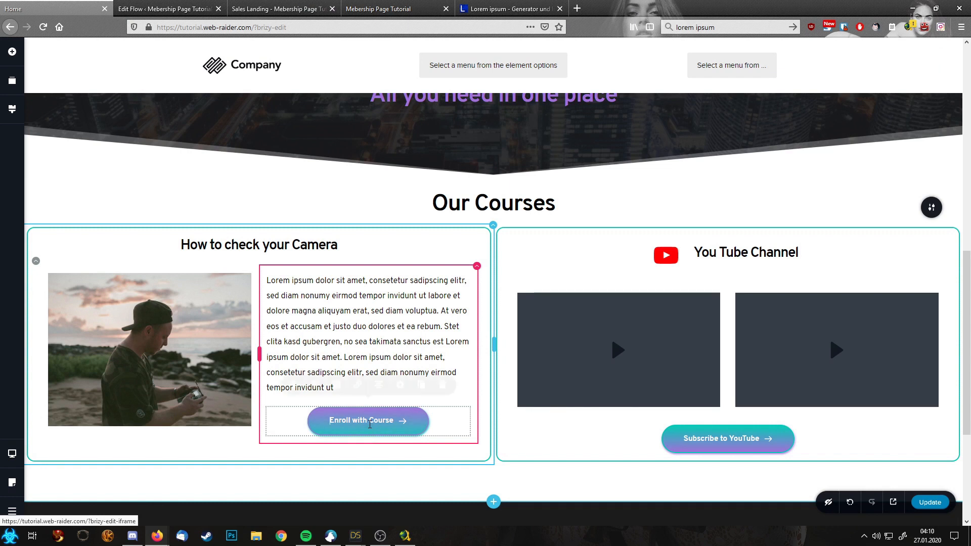
click(377, 427)
click(358, 390)
key(ctrl+v)
click(396, 332)
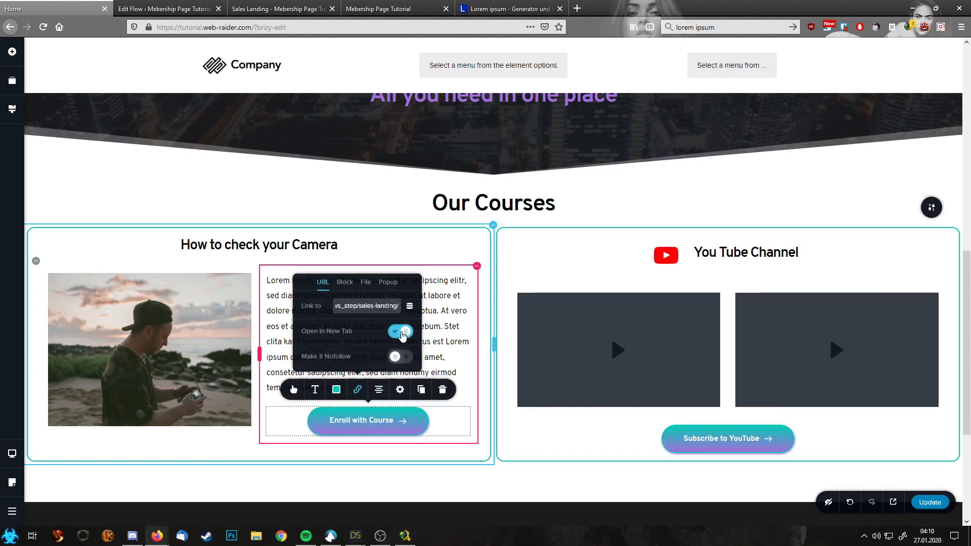
click(448, 352)
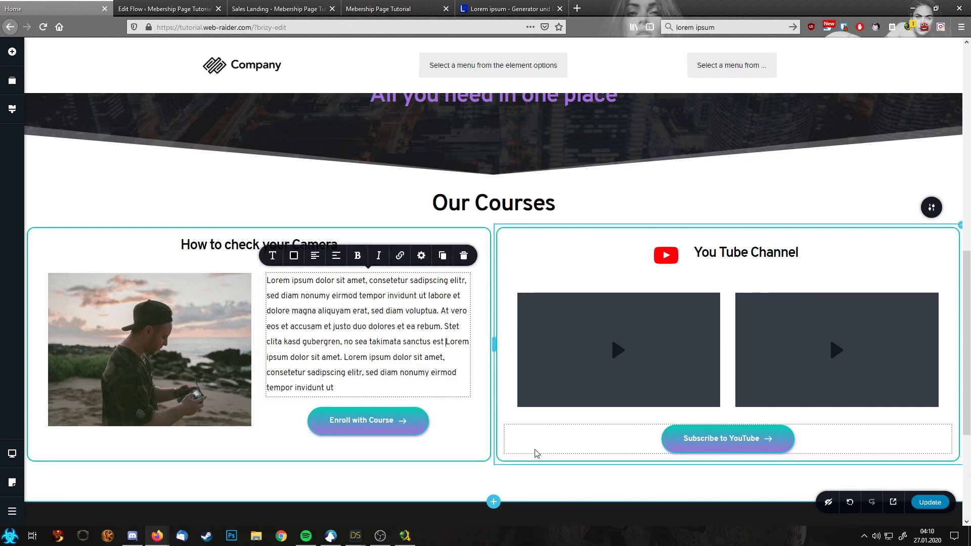
Step: Set the background parallax of the "All you need in one place" section to Animated and preview the effect
scroll(427, 391, down, 1)
scroll(429, 392, down, 3)
scroll(541, 289, up, 4)
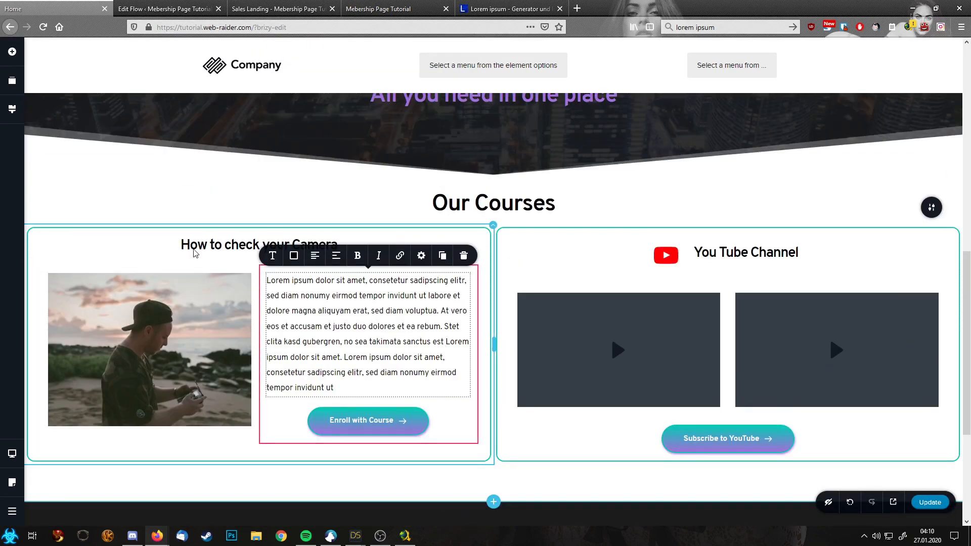
scroll(590, 367, up, 5)
scroll(590, 367, down, 2)
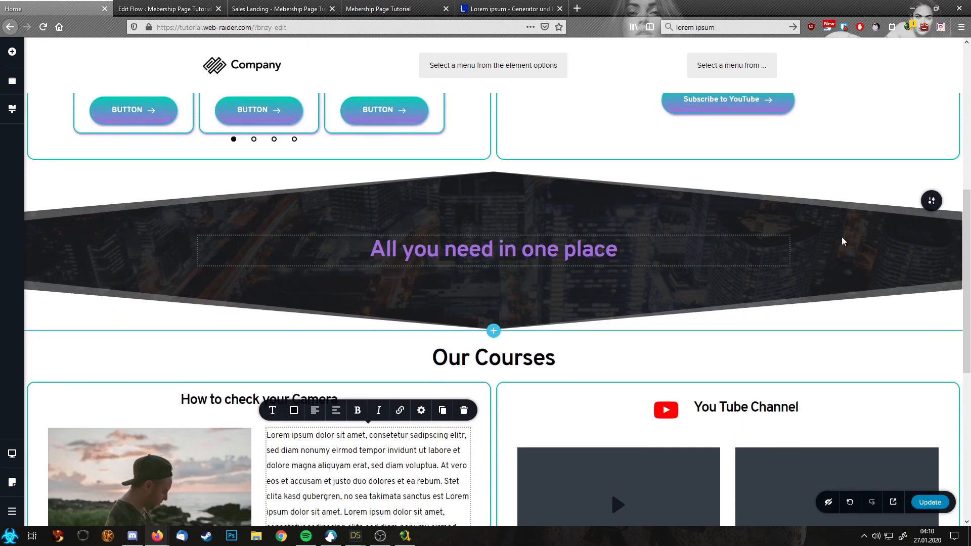
click(931, 204)
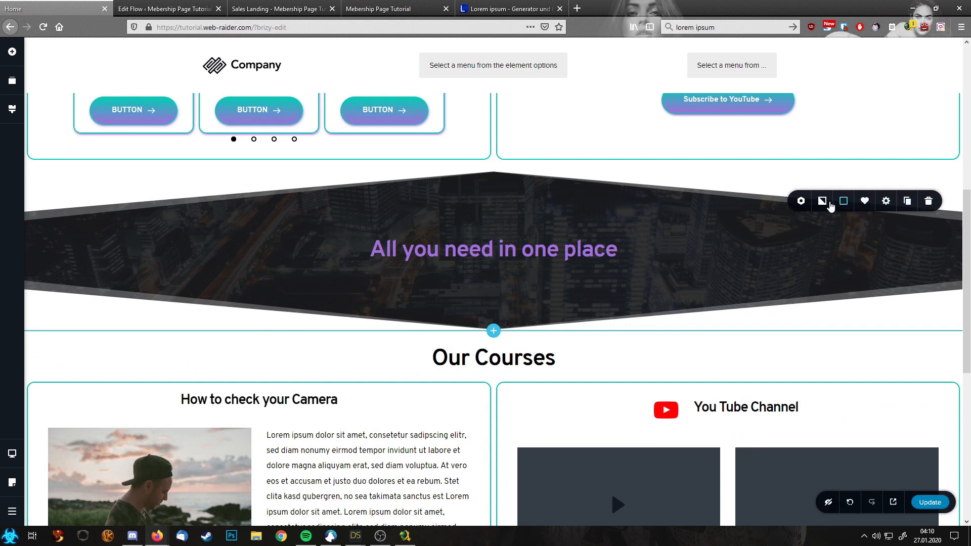
click(829, 202)
click(850, 168)
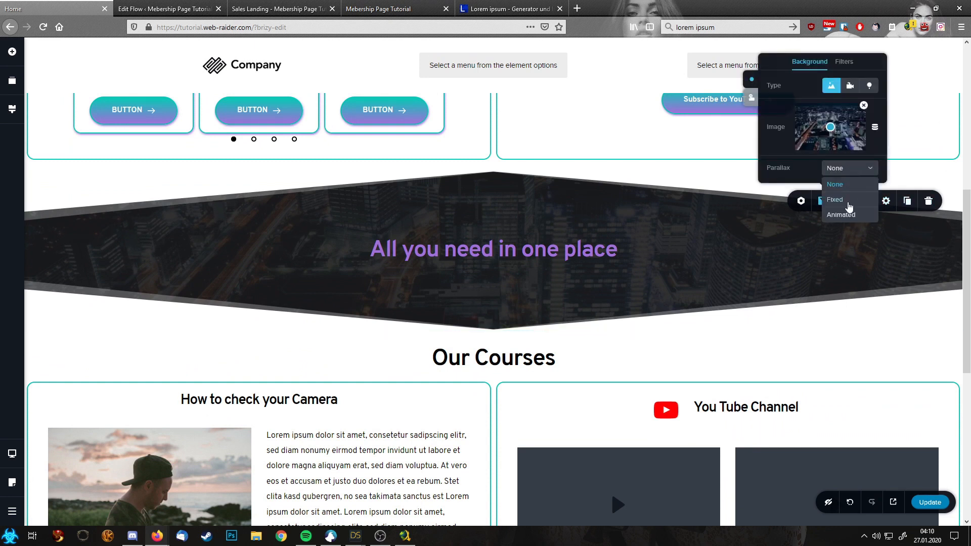
click(852, 221)
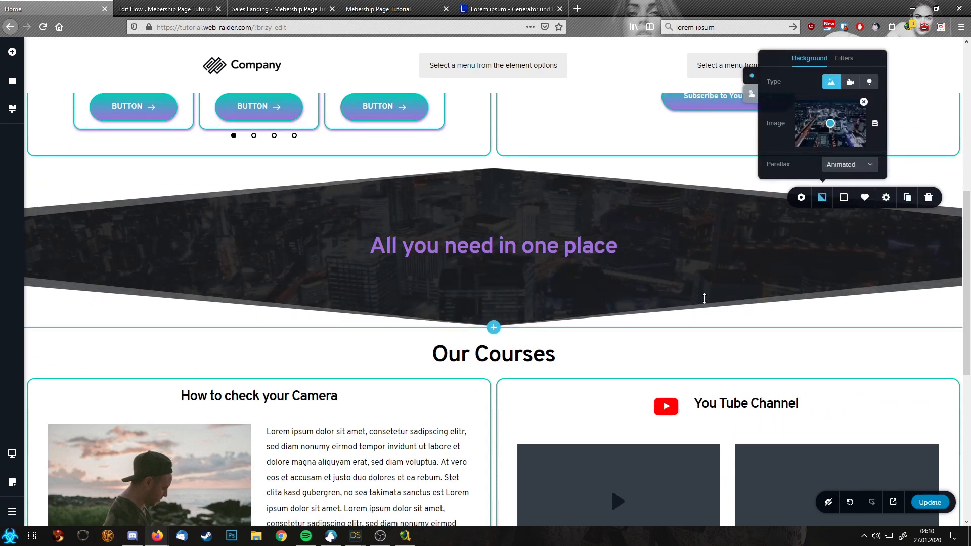
mouse_move(967, 243)
mouse_down()
mouse_move(966, 282)
mouse_move(967, 134)
mouse_move(967, 326)
mouse_move(967, 215)
mouse_move(966, 234)
mouse_up()
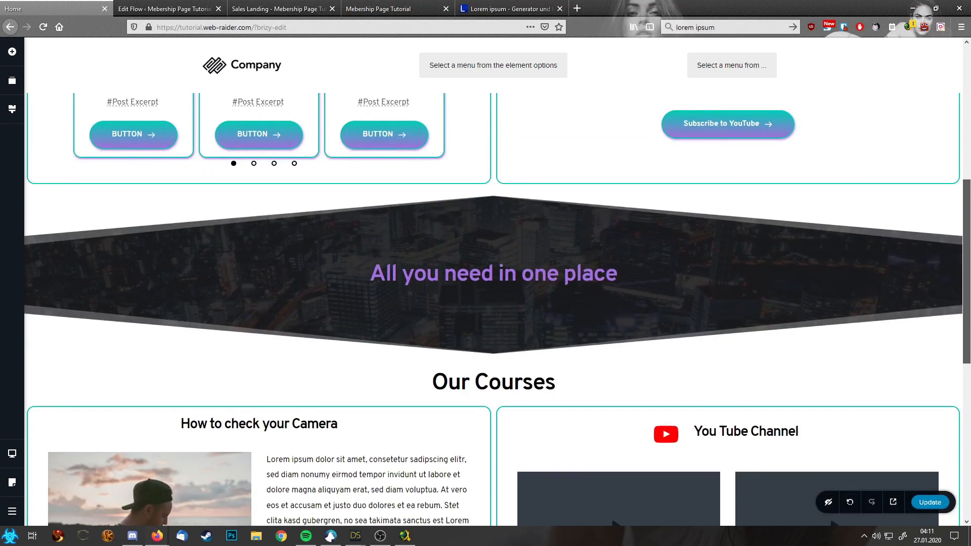
Step: Set the background parallax of the "All you need in one place" section to Fixed and update the page
click(931, 228)
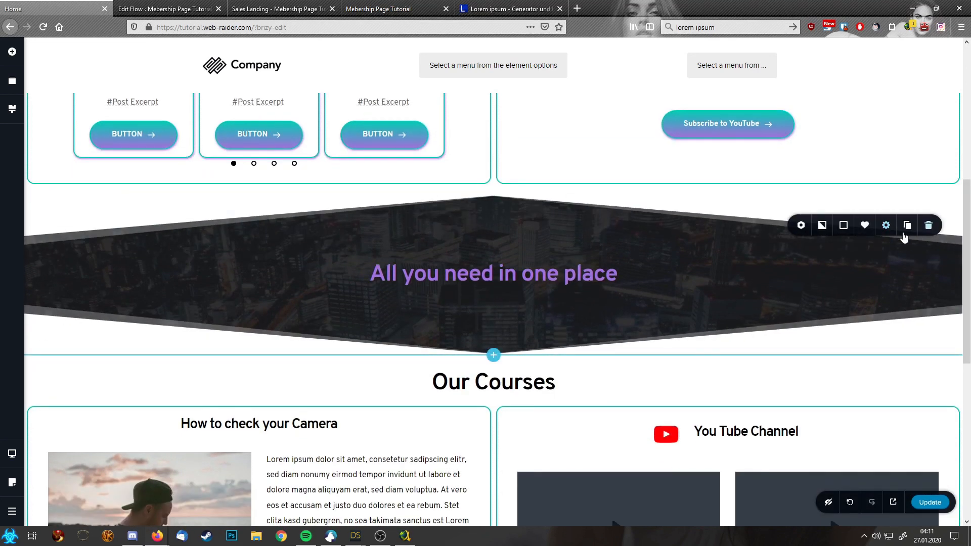
click(824, 226)
click(847, 195)
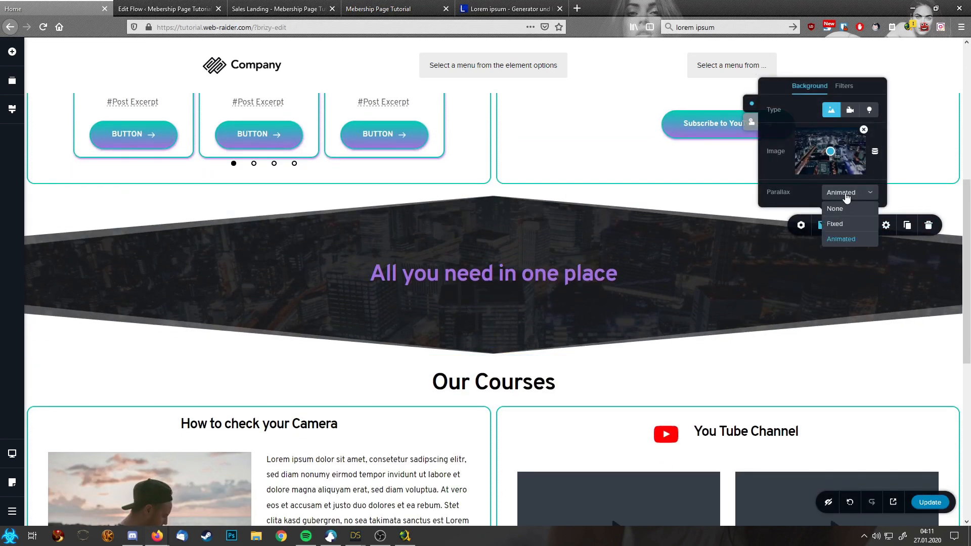
click(842, 228)
mouse_move(965, 296)
mouse_down()
mouse_move(959, 165)
mouse_move(960, 363)
mouse_move(958, 238)
mouse_move(954, 310)
mouse_up()
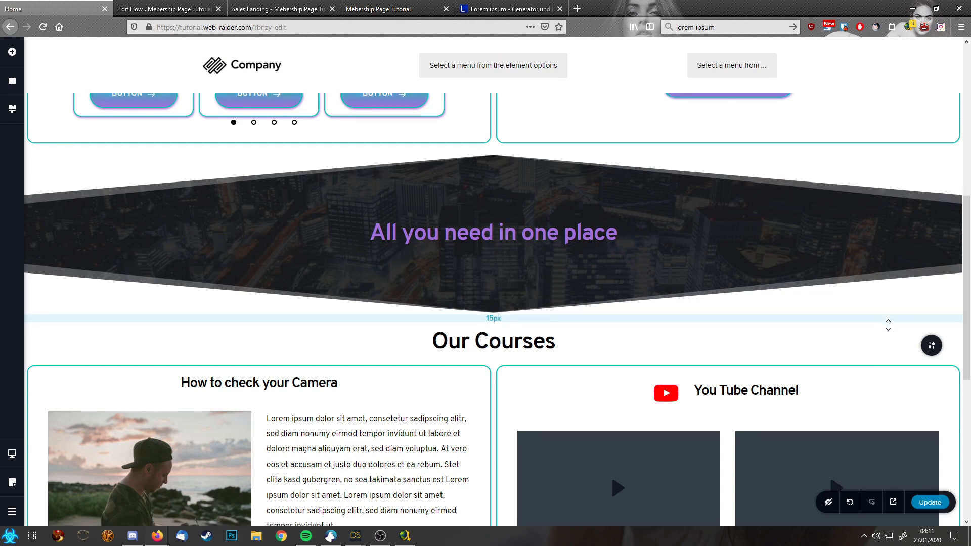
scroll(888, 326, down, 5)
scroll(890, 329, up, 3)
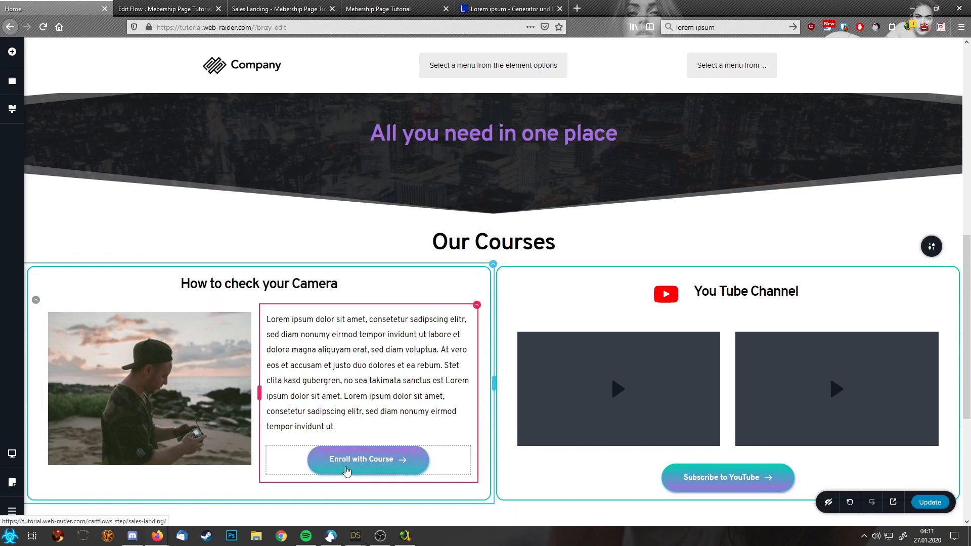
click(936, 503)
Step: Close the Sales Landing tab, reload the live home page and examine its sections down to the footer
click(158, 8)
click(252, 5)
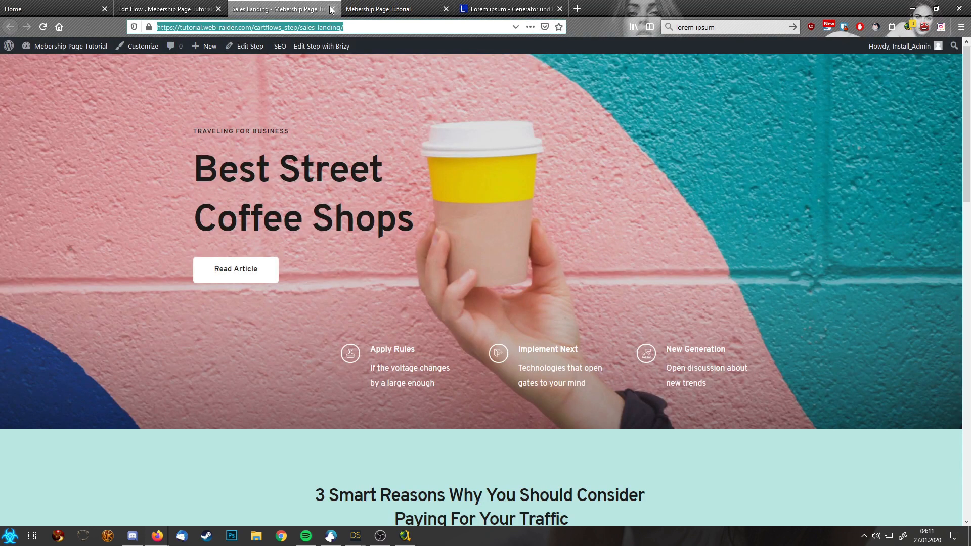
key(ctrl+w)
click(270, 27)
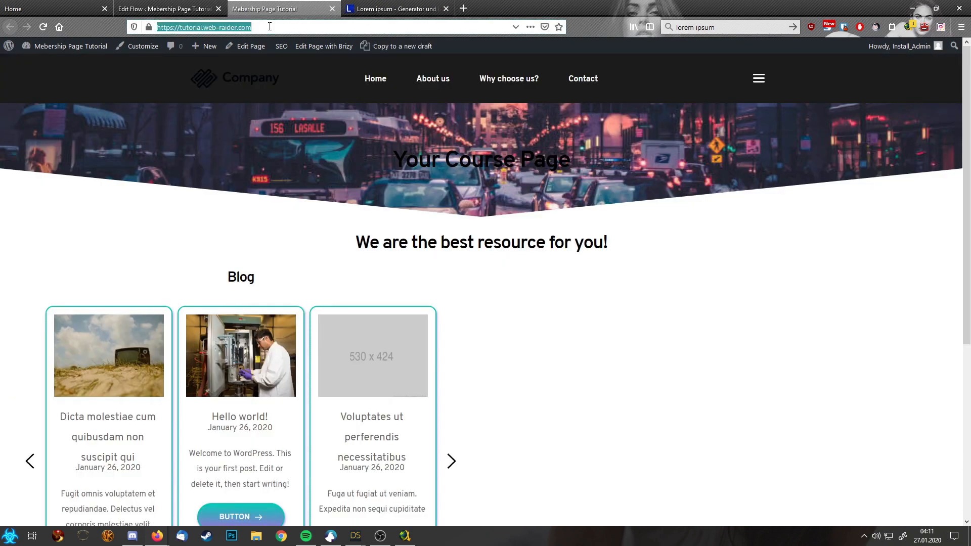
key(Return)
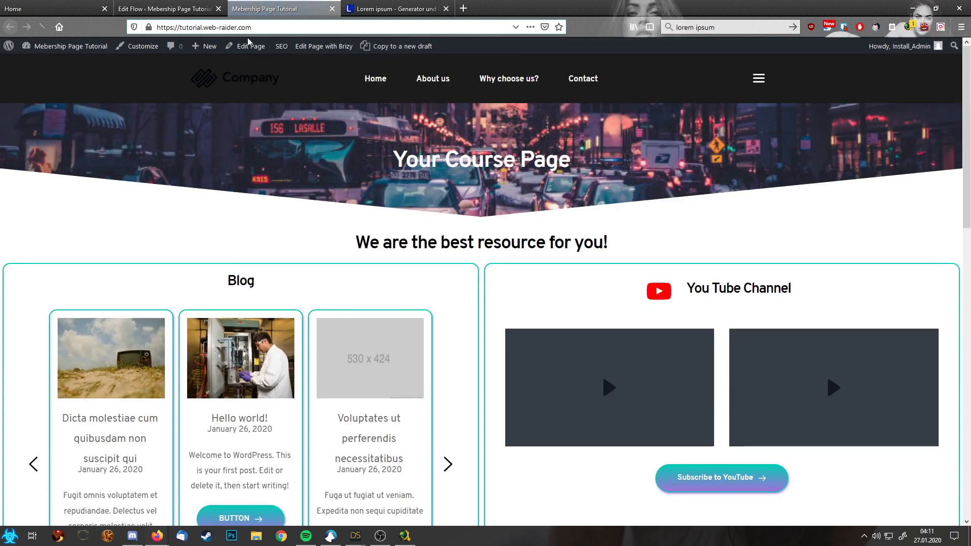
scroll(448, 202, down, 7)
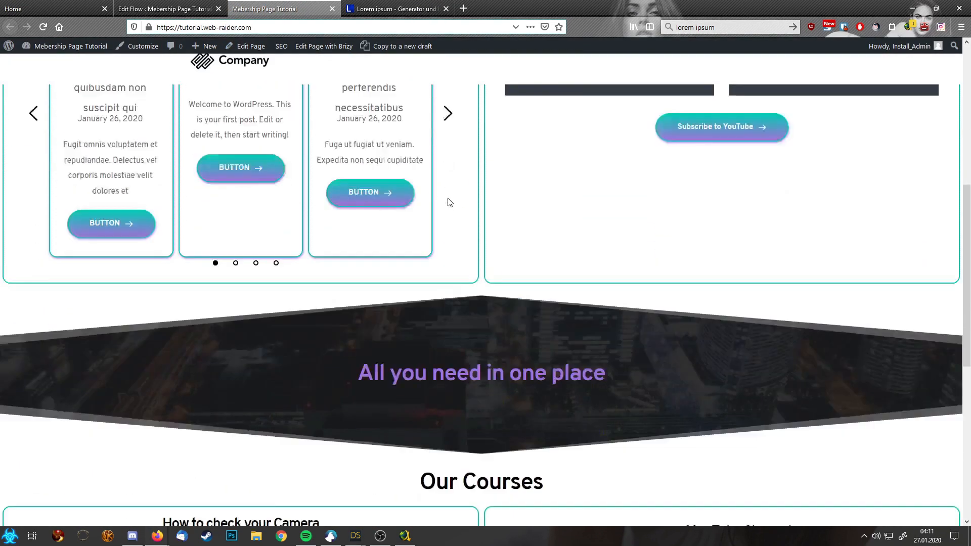
scroll(450, 203, down, 8)
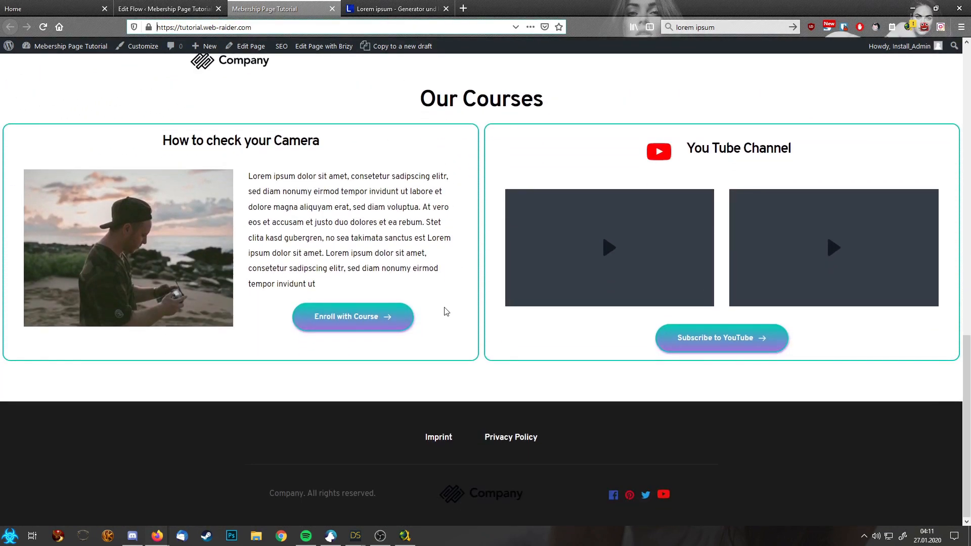
scroll(446, 311, up, 15)
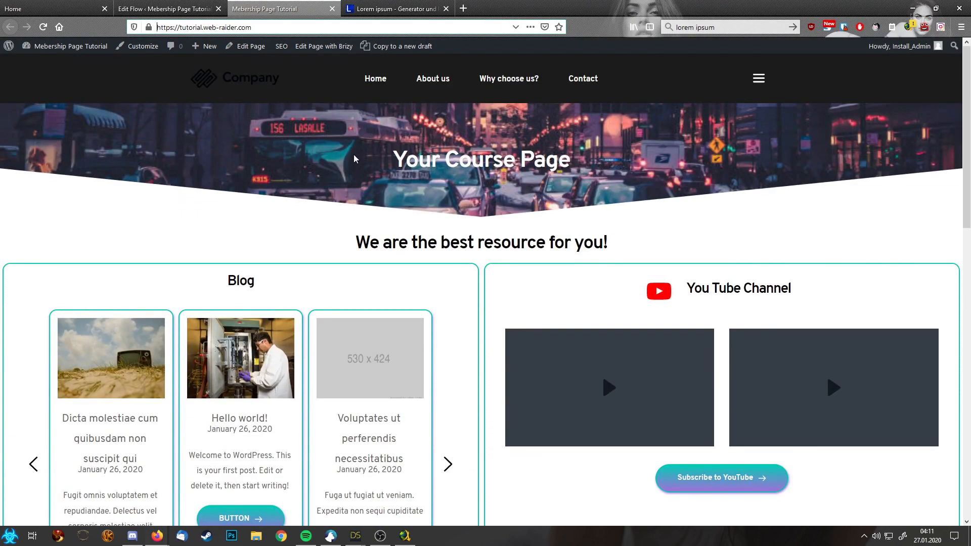
Step: Return to the Brizy editor tab, set the "Your Course Page" section's background parallax to Fixed and preview the effect
click(155, 7)
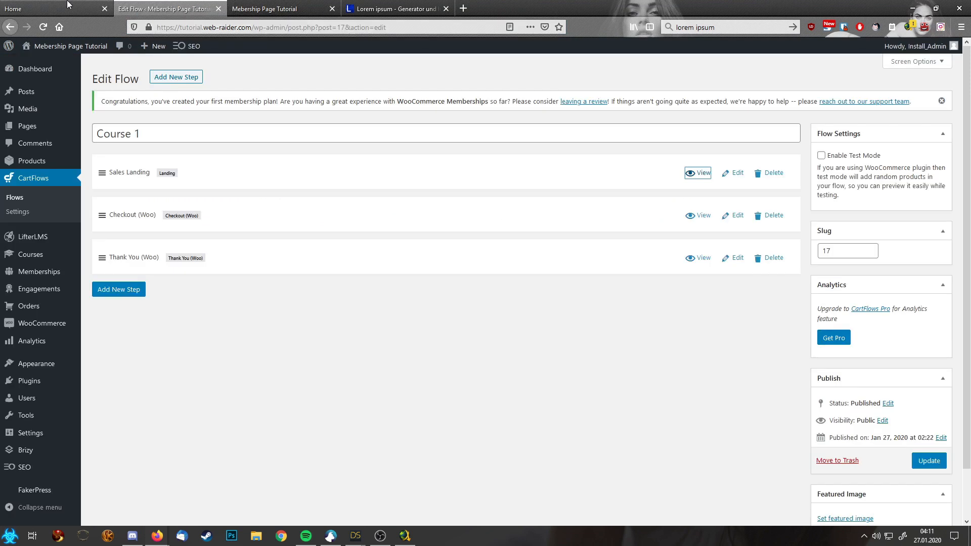
click(68, 6)
scroll(450, 161, up, 10)
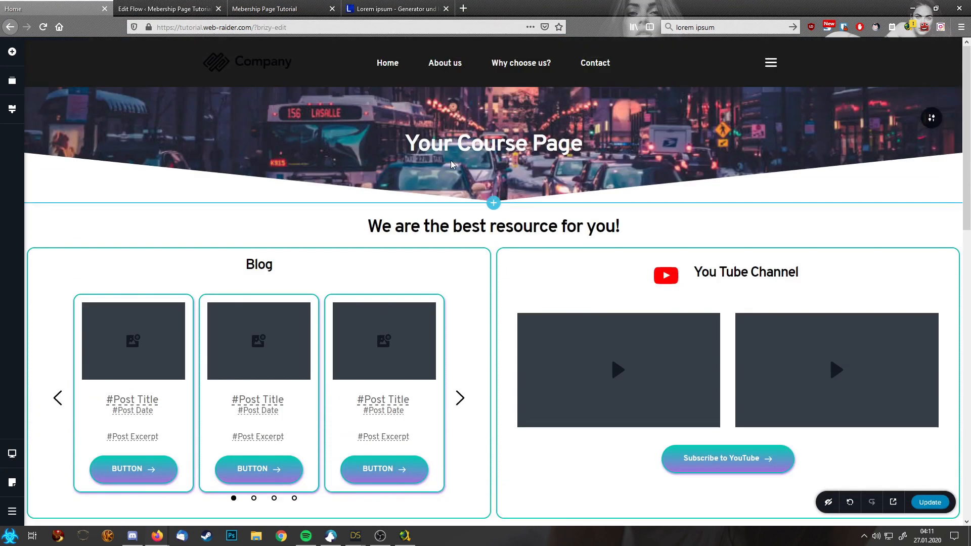
mouse_move(931, 118)
click(823, 119)
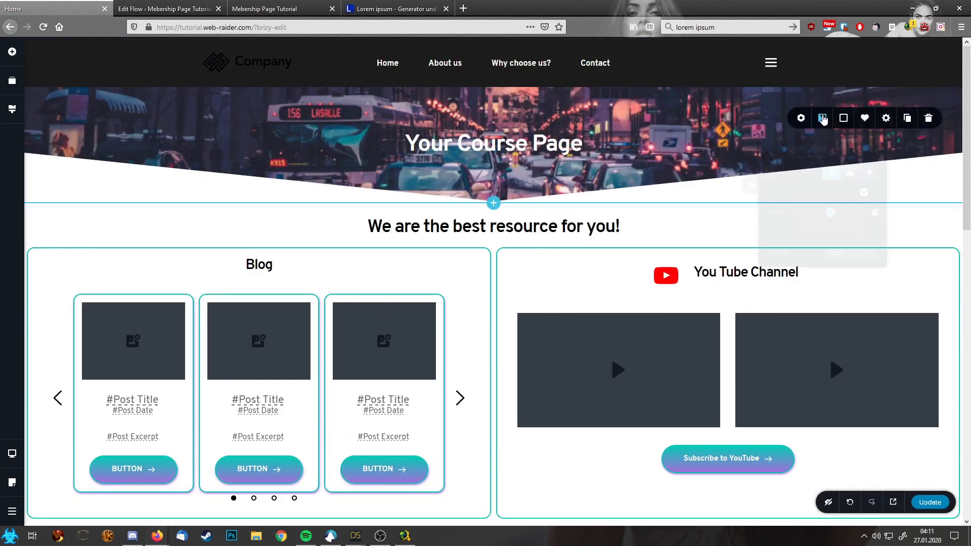
click(845, 248)
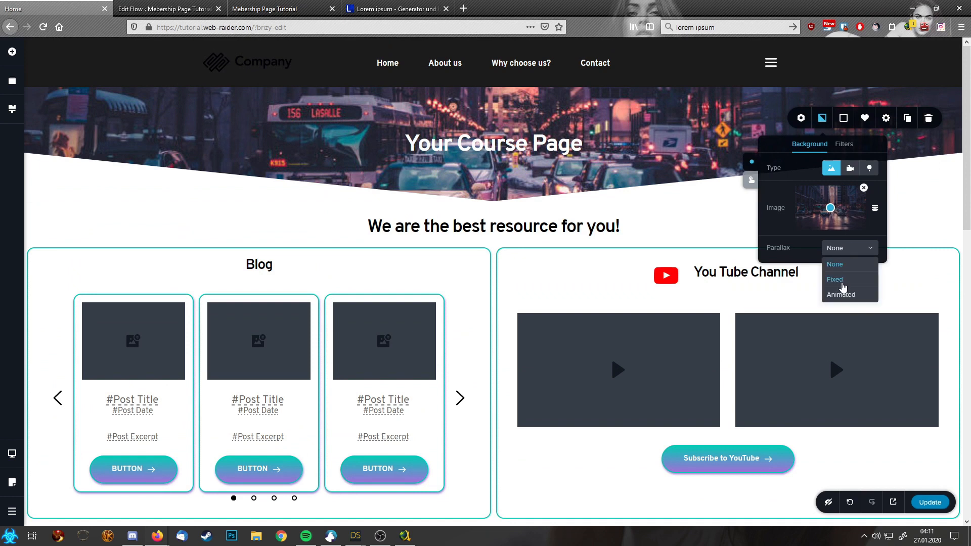
click(842, 282)
scroll(642, 195, down, 4)
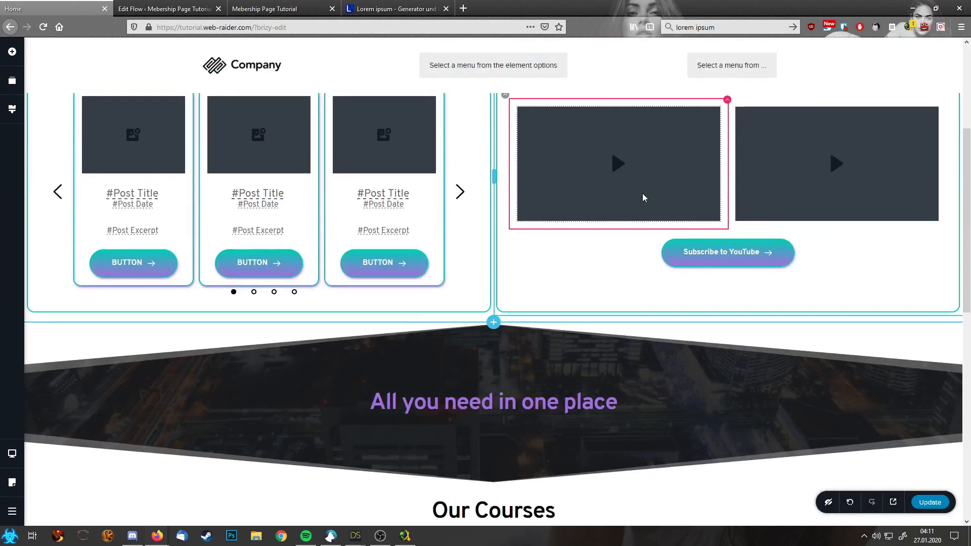
scroll(643, 196, down, 5)
scroll(642, 196, up, 9)
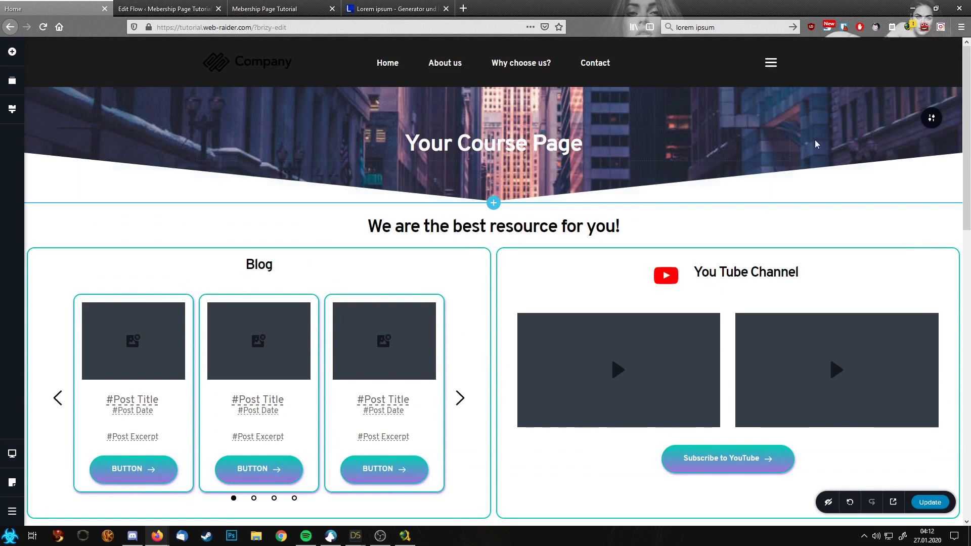
Step: Move the "Your Course Page" background image's focal point to its bottom edge, increase the section's bottom padding and update the page
mouse_move(931, 118)
click(824, 119)
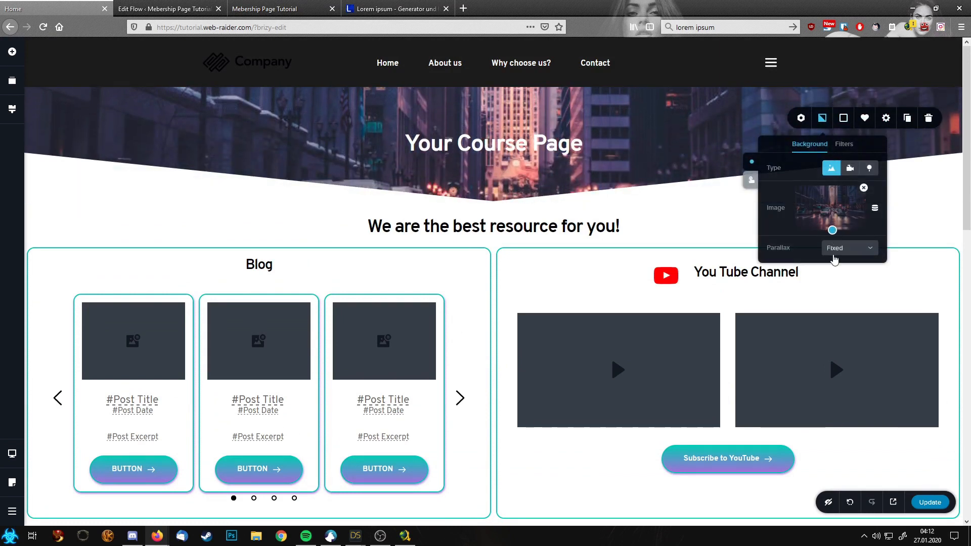
drag(832, 231, 832, 159)
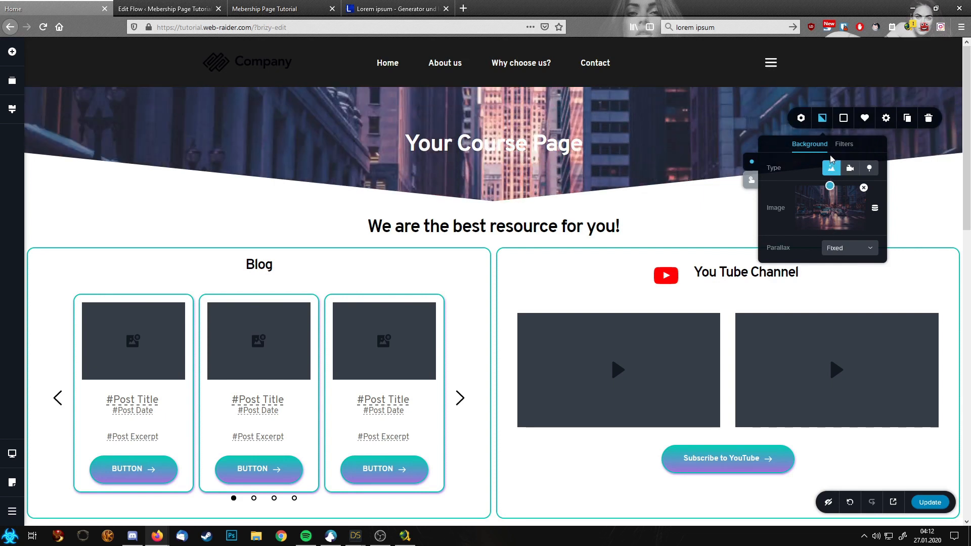
drag(840, 259, 830, 270)
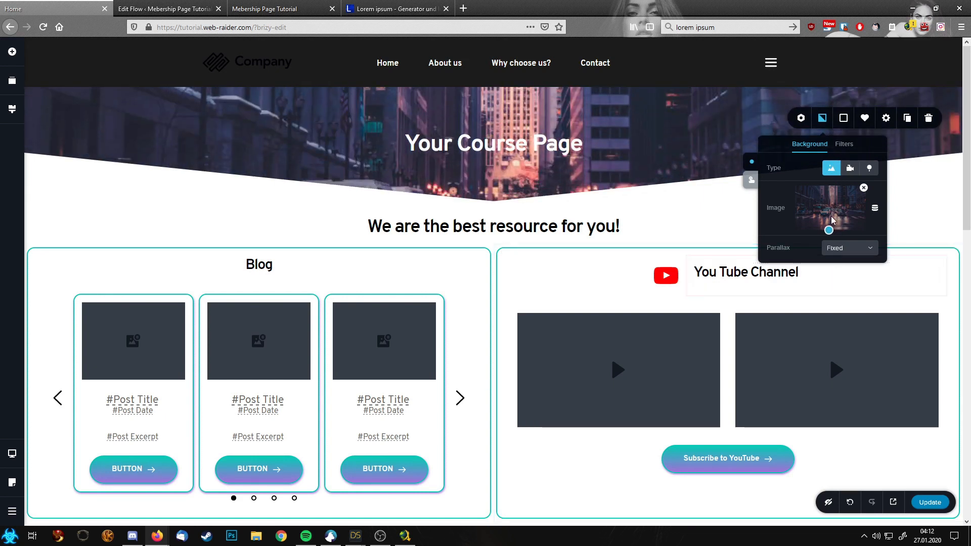
click(931, 502)
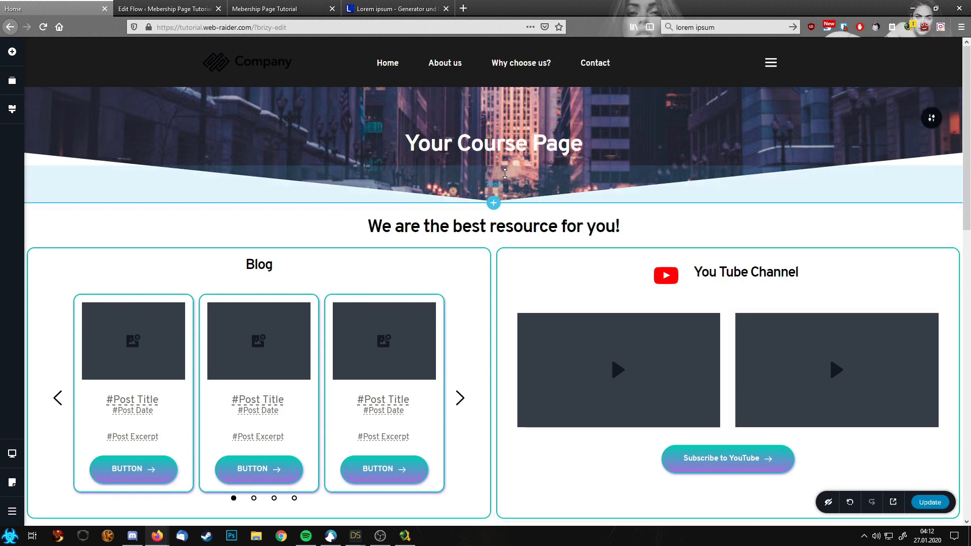
drag(502, 174, 496, 231)
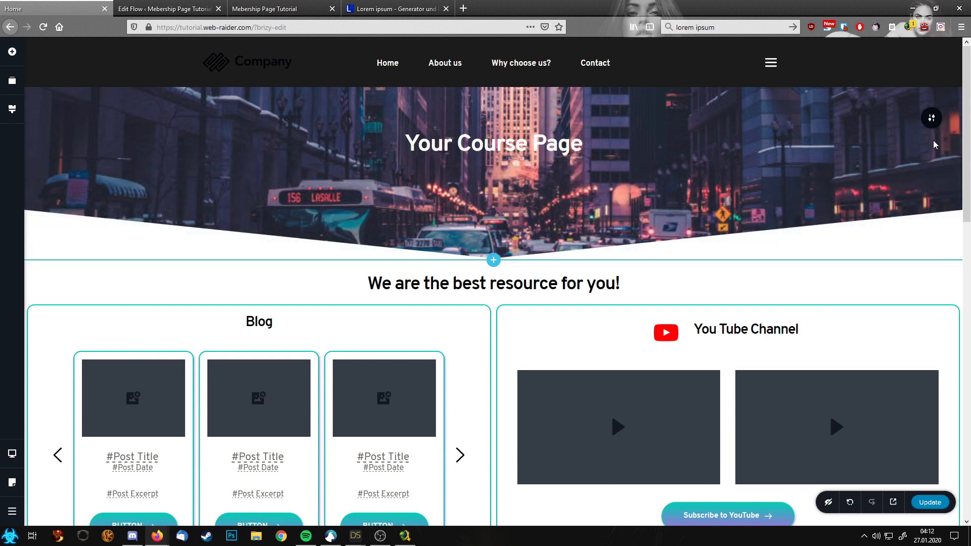
click(935, 503)
Step: Reload the live home page and examine the fixed hero background and the sticky header while scrolling
click(278, 9)
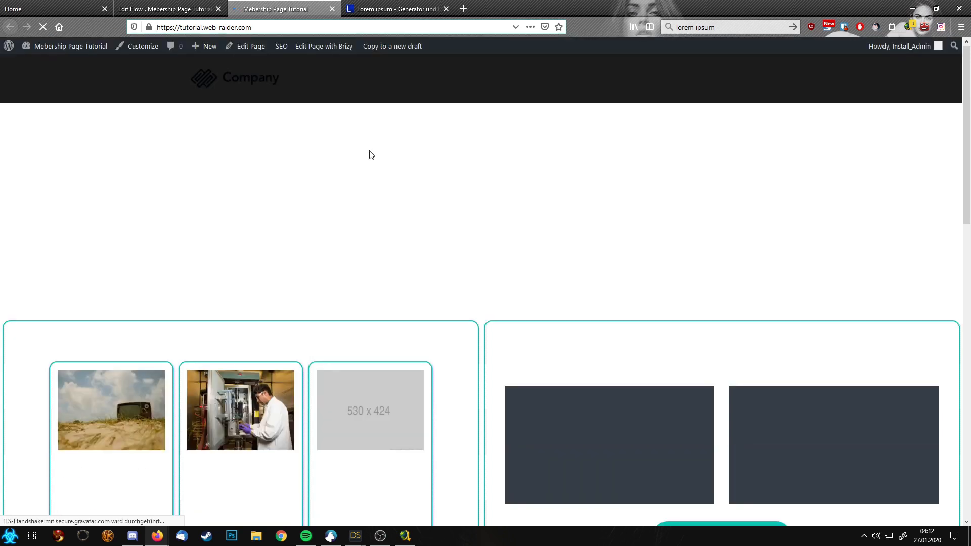
scroll(486, 242, down, 10)
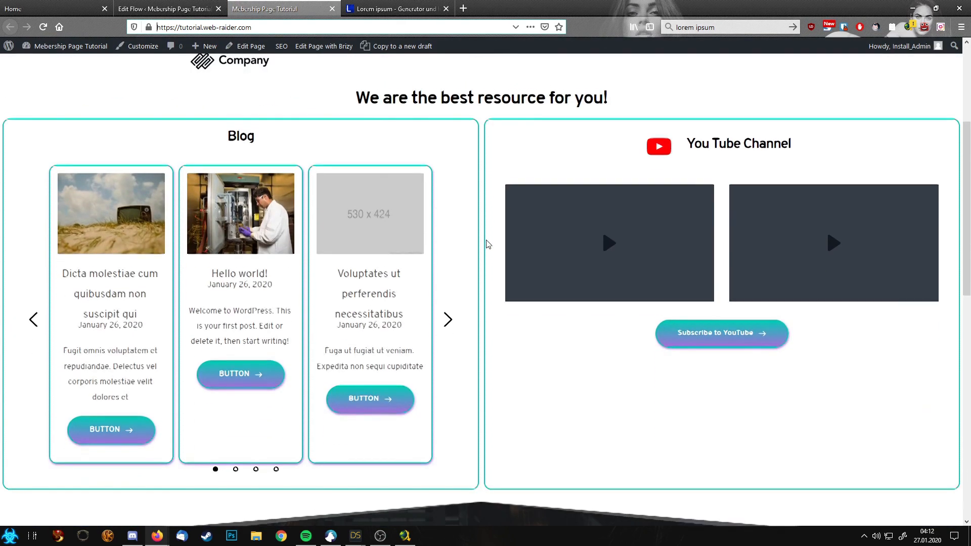
scroll(488, 245, up, 6)
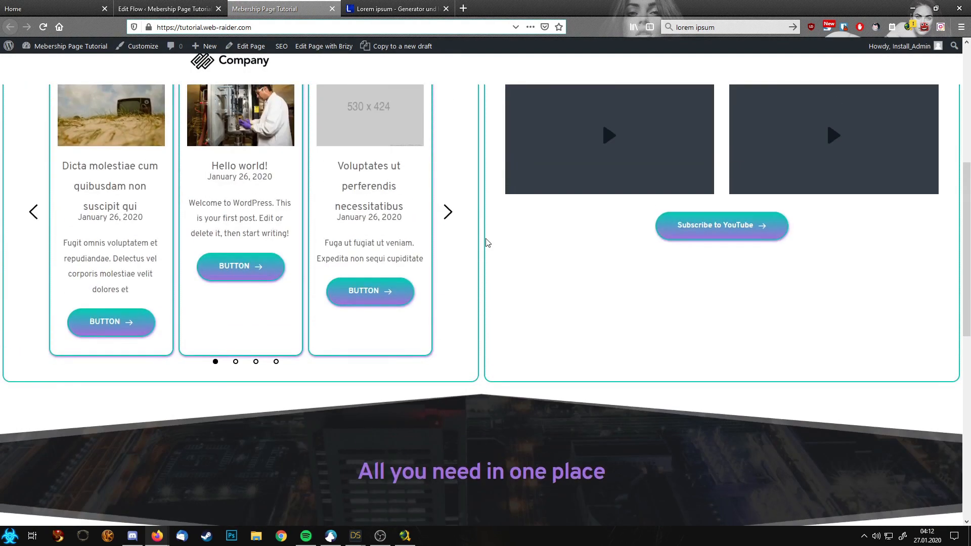
scroll(487, 242, up, 6)
scroll(485, 238, down, 3)
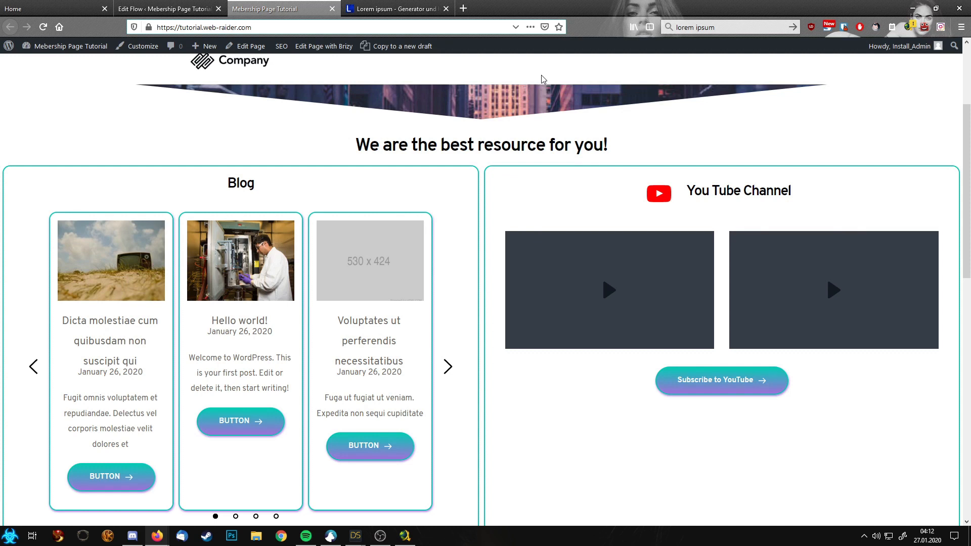
scroll(554, 162, up, 3)
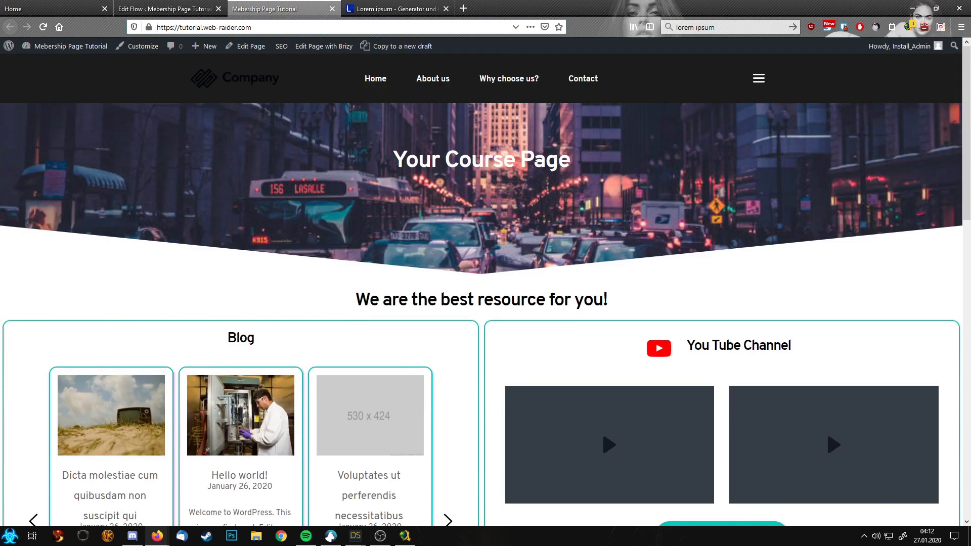
Step: Return to the Brizy editor tab and assign the Main menu to the central menu element of the sticky header
click(123, 5)
click(64, 4)
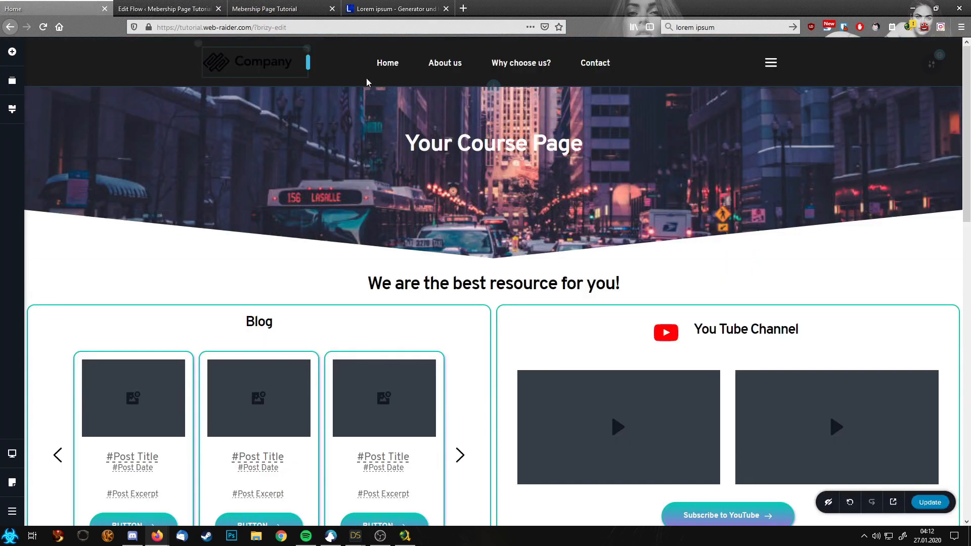
mouse_move(928, 71)
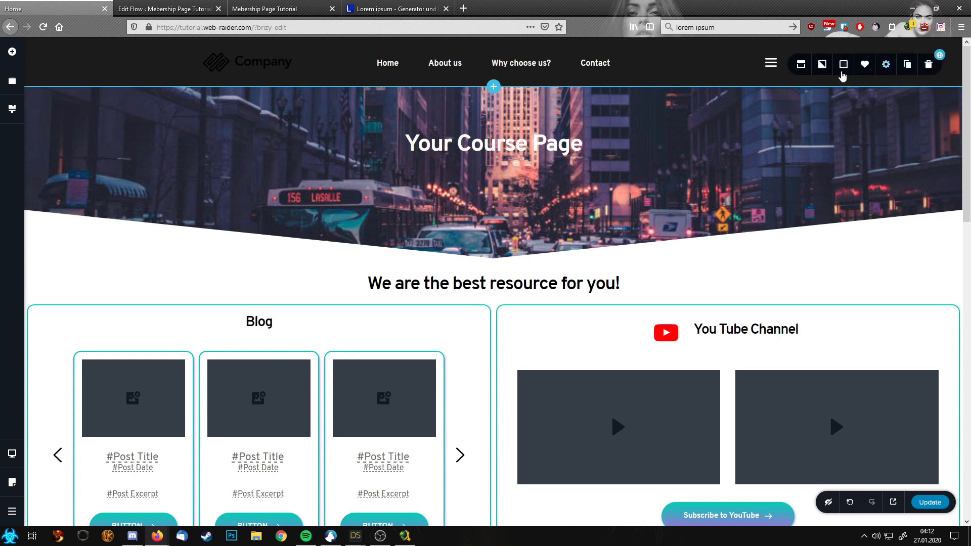
click(804, 71)
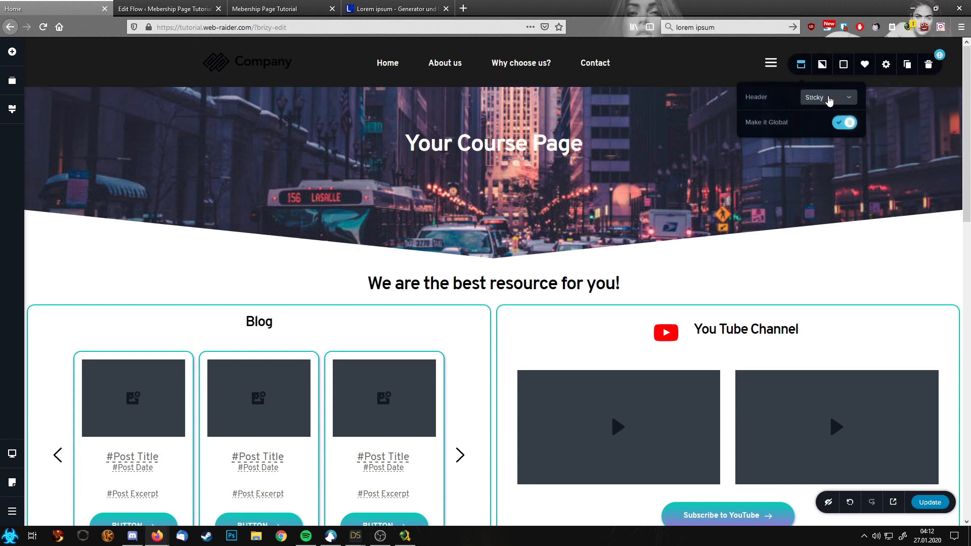
click(670, 227)
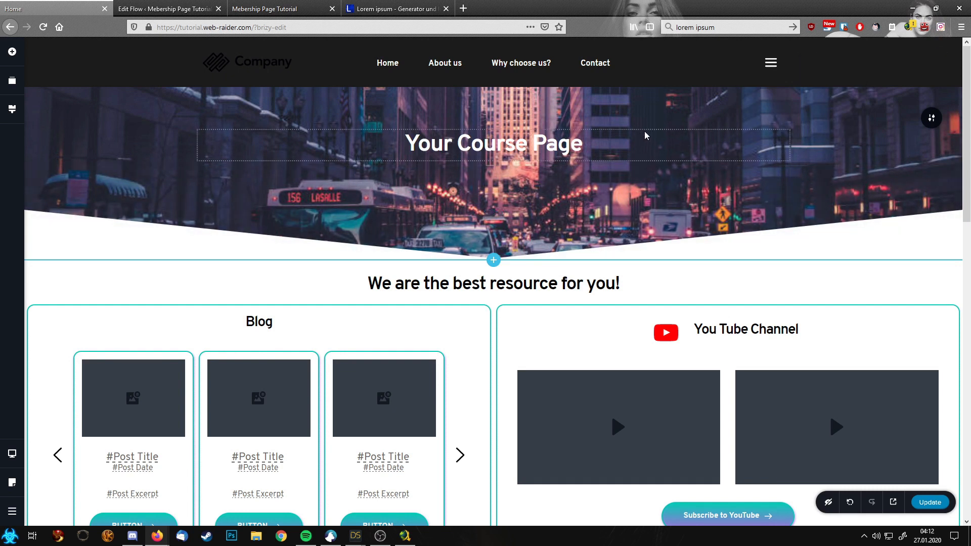
scroll(642, 133, down, 4)
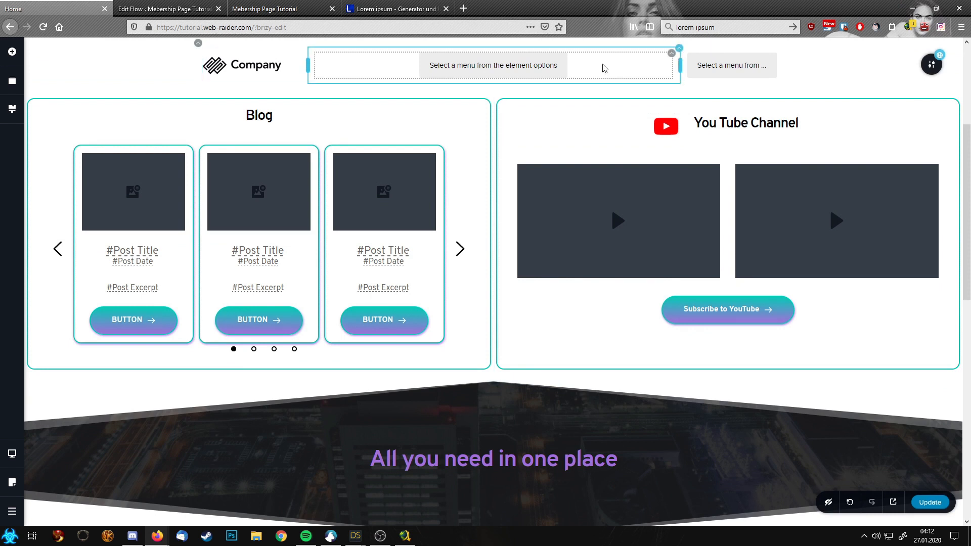
click(672, 57)
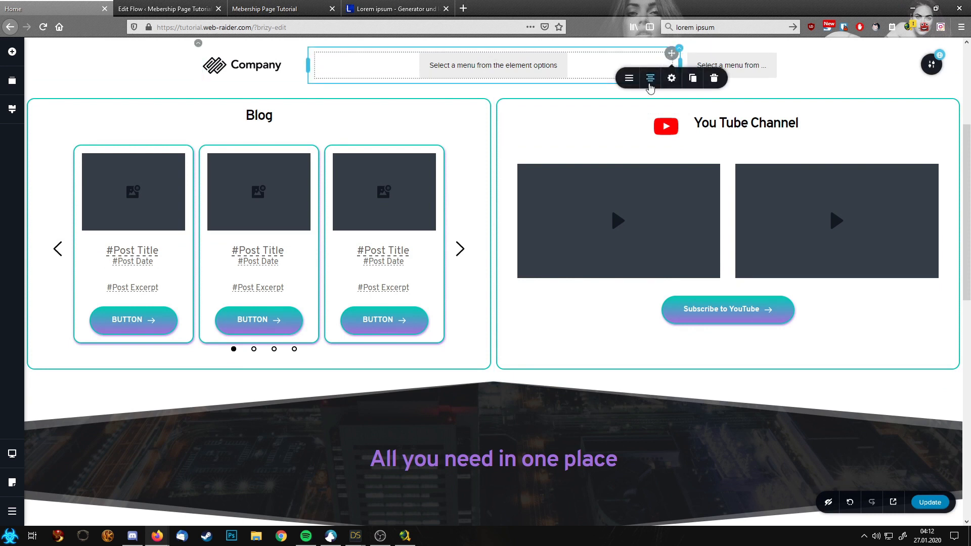
click(629, 78)
click(656, 111)
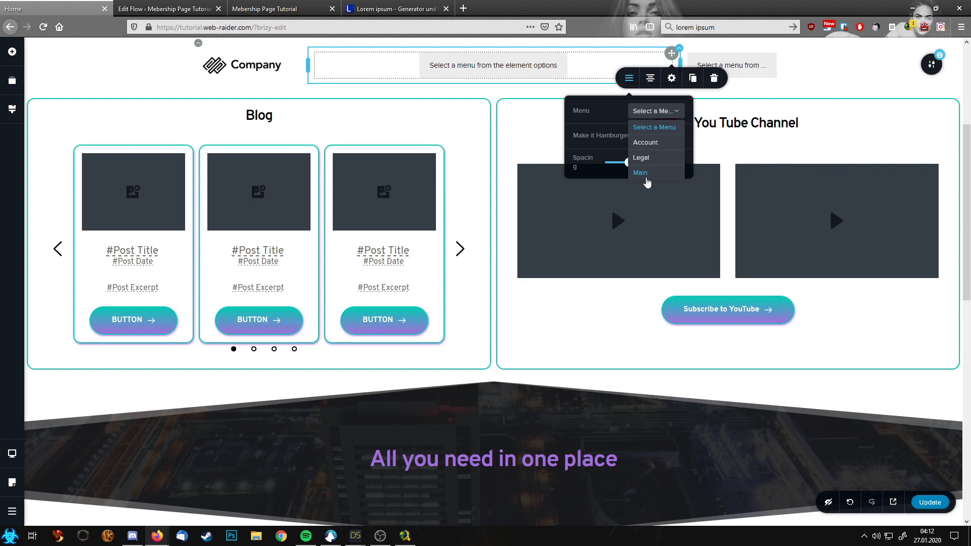
click(641, 172)
Step: Assign the Account menu to the second menu element of the sticky header, beside the main navigation
click(775, 61)
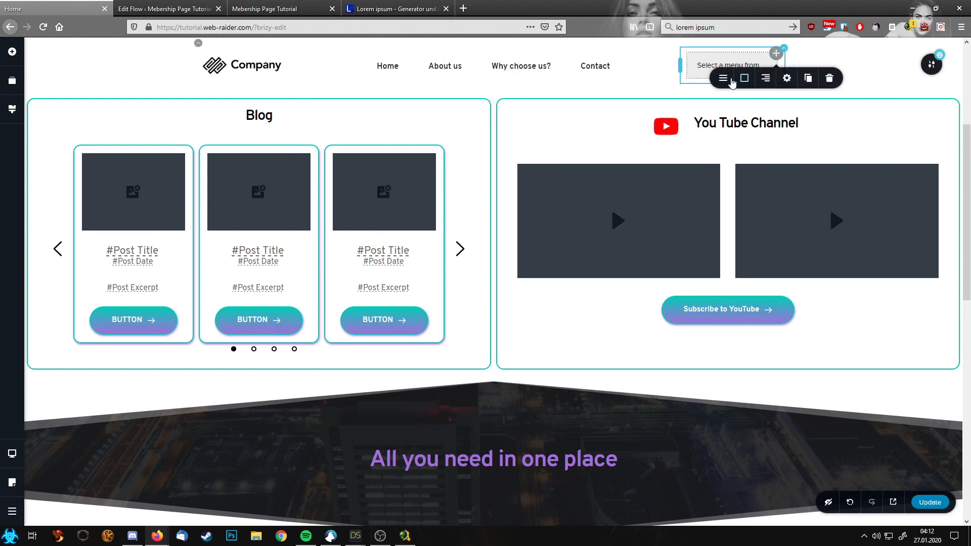
click(724, 78)
click(769, 112)
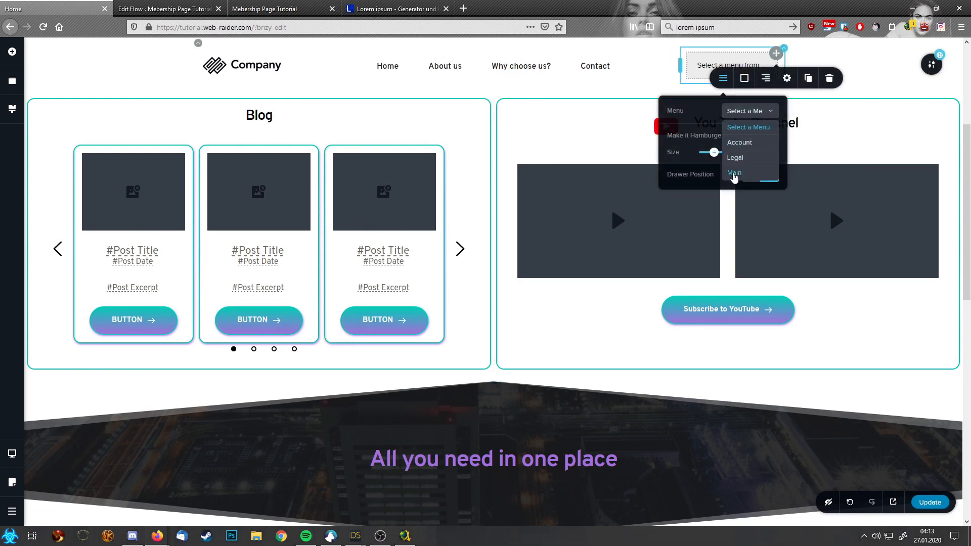
click(739, 143)
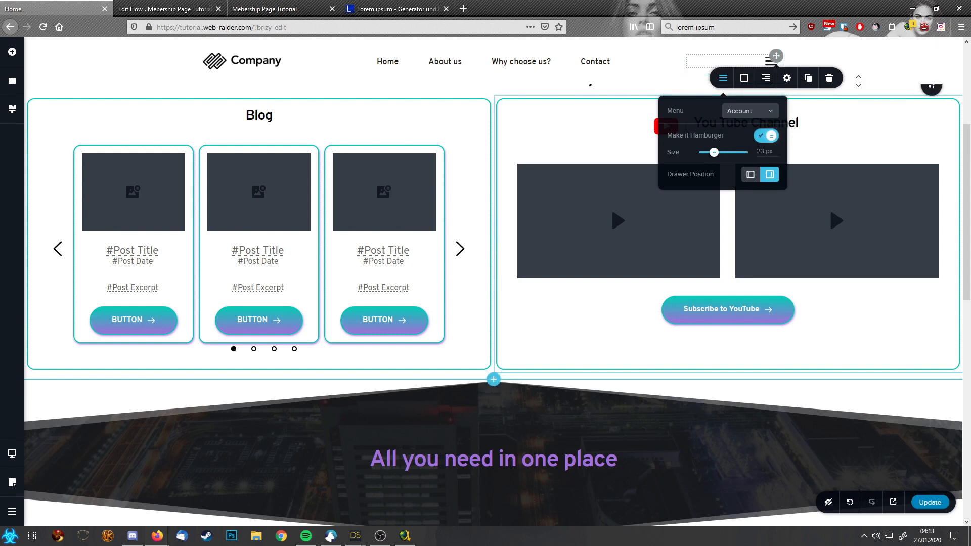
click(846, 69)
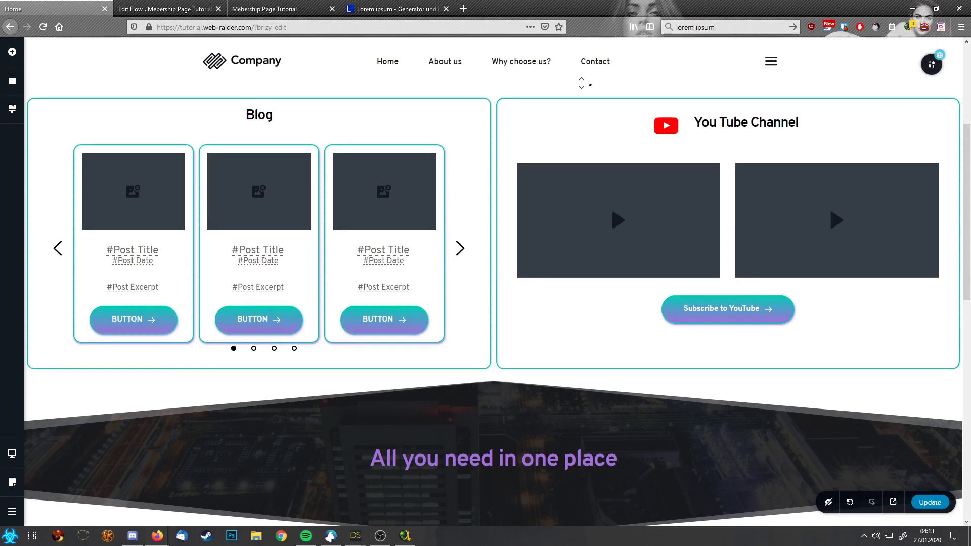
Step: Lower the opacity of the sticky header's white overlay so it is semi-transparent, and update the page
scroll(587, 91, down, 2)
scroll(587, 91, up, 4)
scroll(590, 94, down, 2)
scroll(590, 94, up, 3)
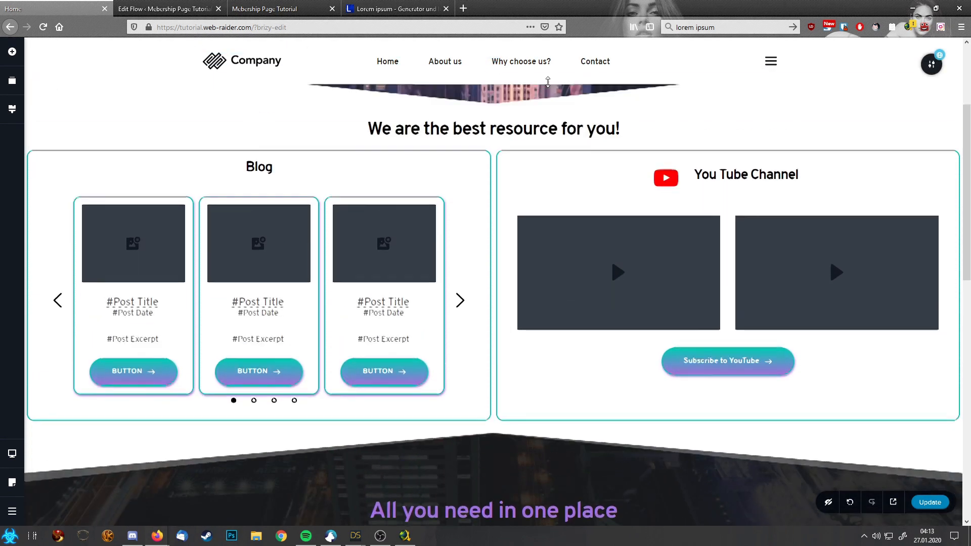
scroll(759, 81, down, 1)
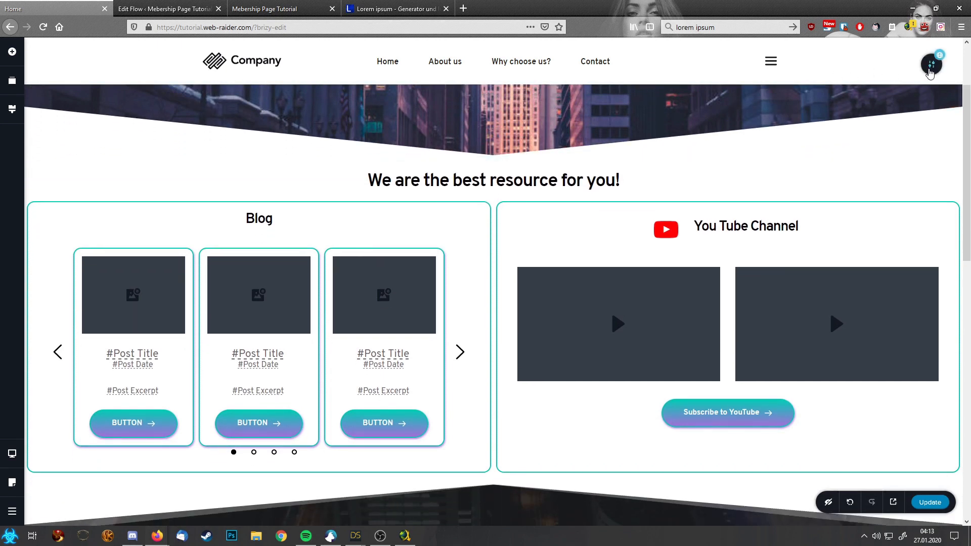
mouse_move(930, 73)
click(845, 65)
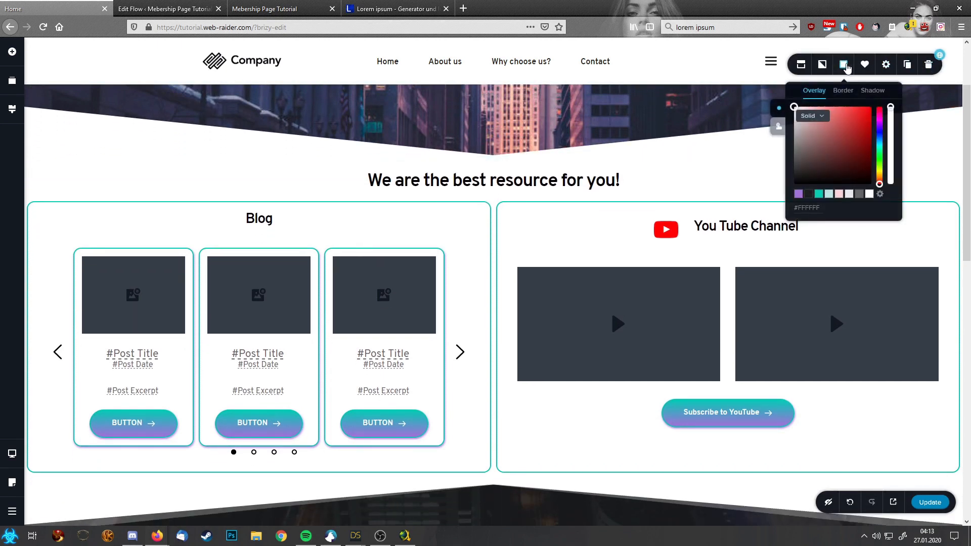
drag(891, 107, 893, 136)
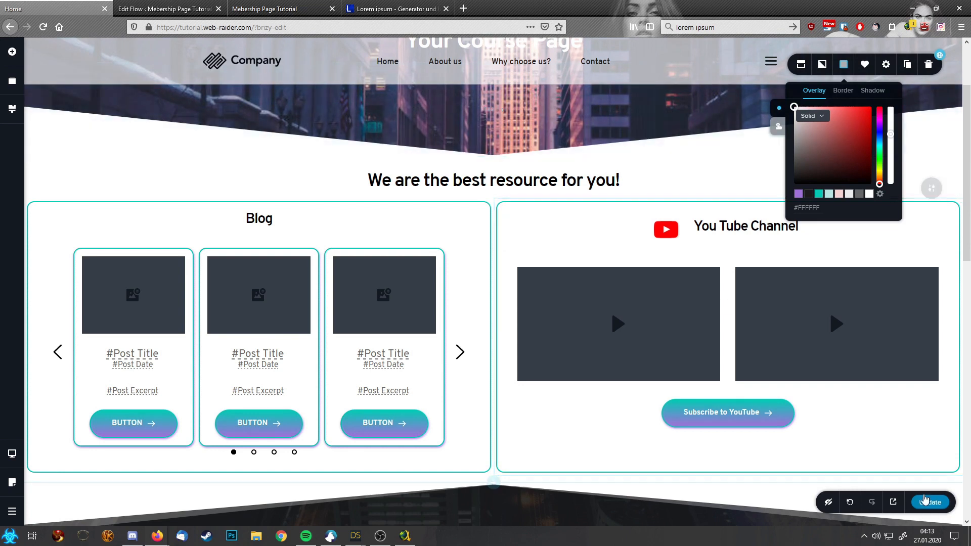
click(927, 503)
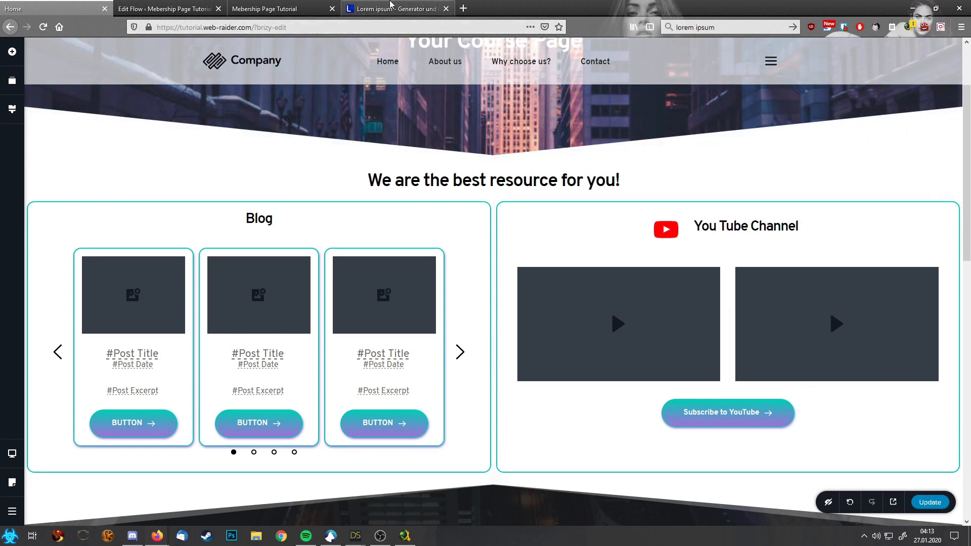
Step: Reload the live home page and check the sticky header's menus and transparency over the page content
click(288, 6)
key(F5)
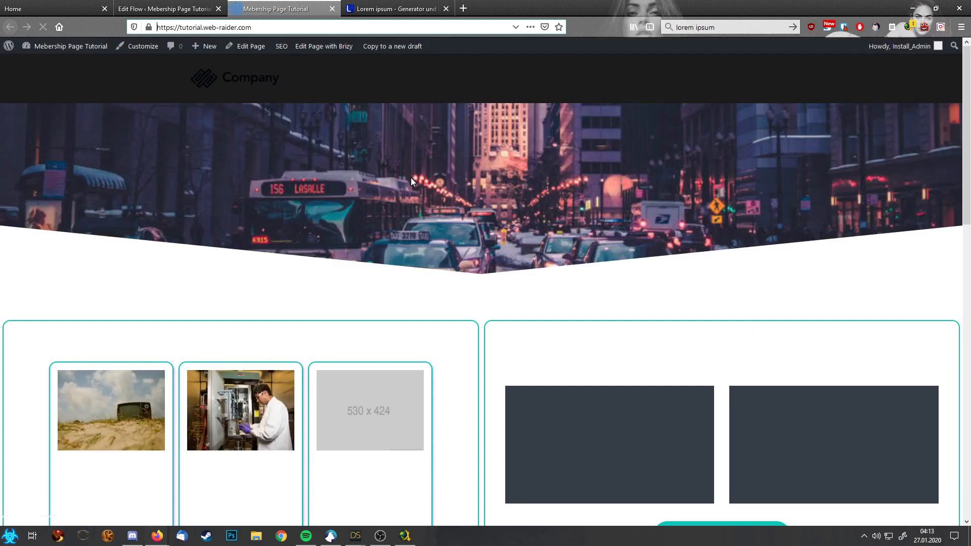
scroll(417, 183, down, 1)
scroll(417, 180, down, 2)
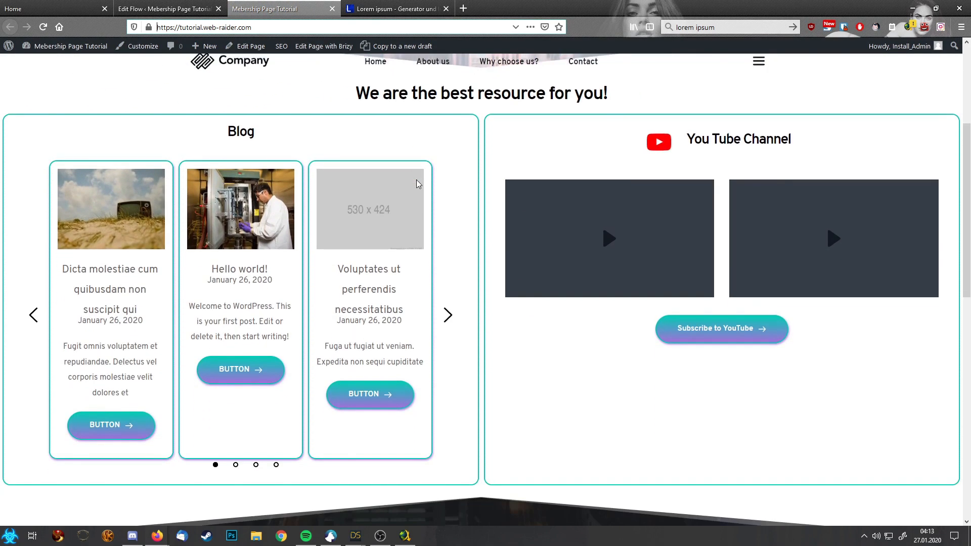
scroll(392, 78, up, 1)
scroll(385, 79, up, 1)
scroll(374, 80, down, 1)
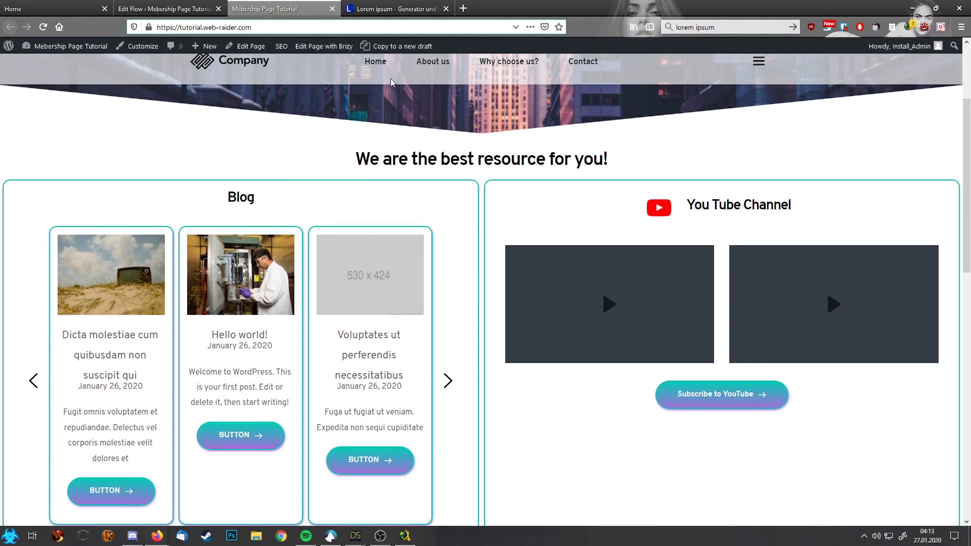
Step: Review the live home page from the sticky header to the footer, and visit the About us page before returning
scroll(363, 81, down, 8)
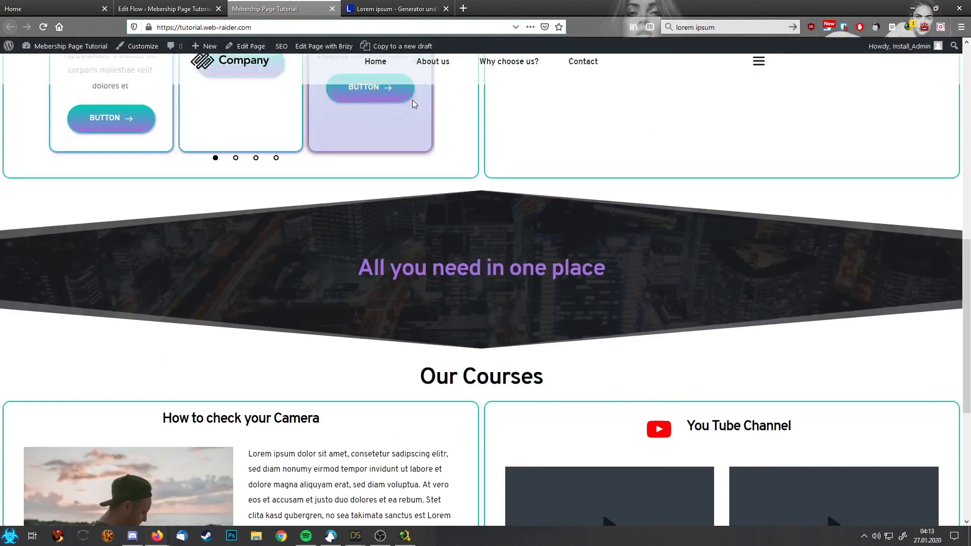
scroll(399, 101, up, 1)
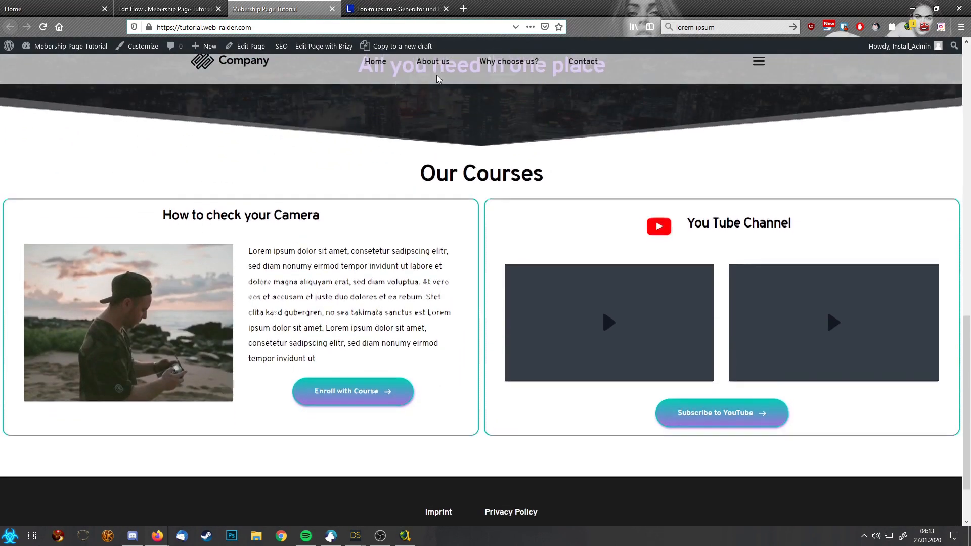
scroll(461, 120, down, 2)
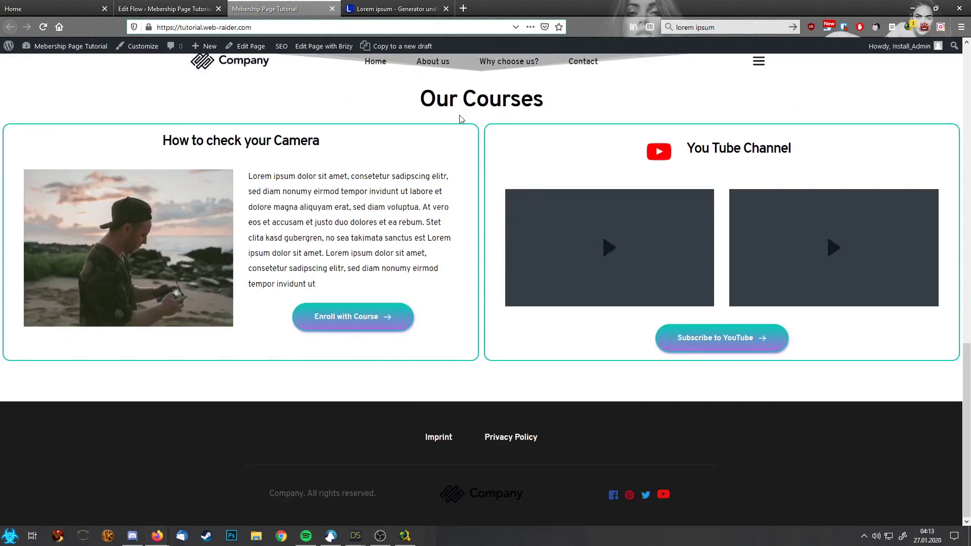
scroll(461, 119, up, 4)
scroll(461, 119, up, 9)
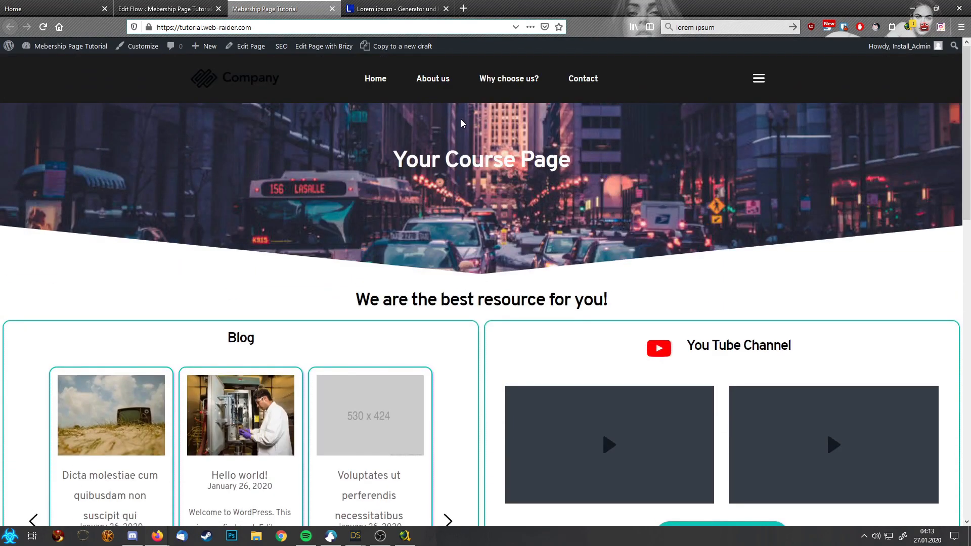
scroll(624, 232, down, 7)
scroll(595, 244, down, 6)
scroll(595, 243, up, 13)
click(432, 85)
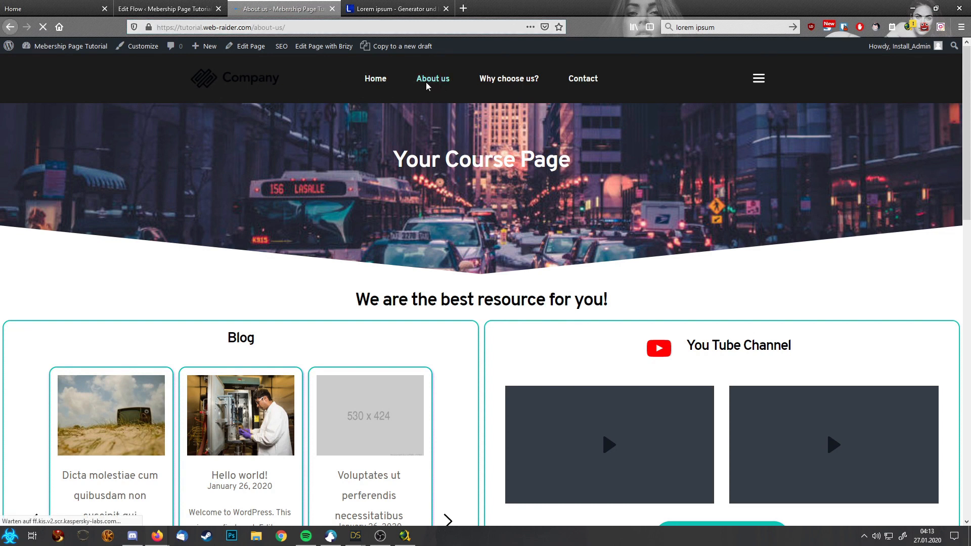
key(alt+Left)
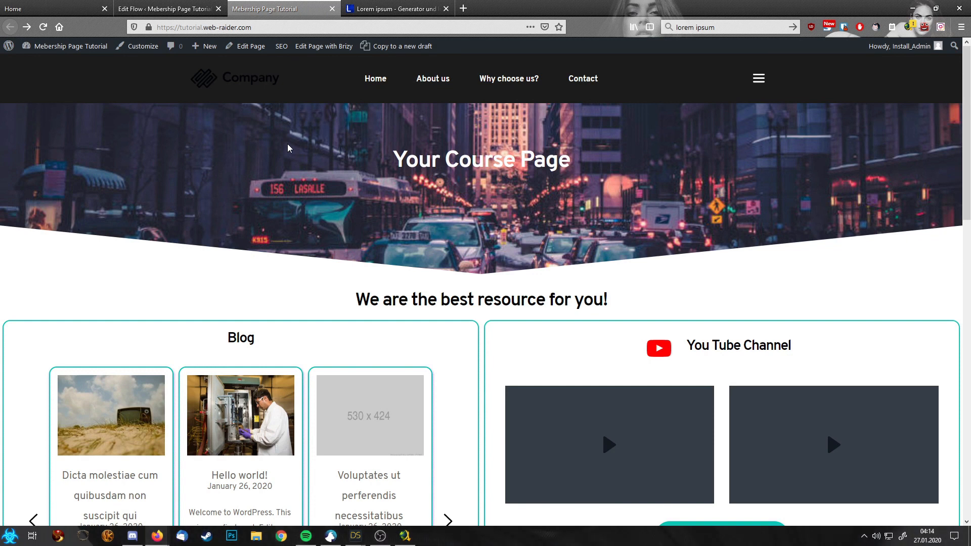
Step: Leave the Brizy editor for the WordPress dashboard, and close the flow editor and live site tabs
click(162, 8)
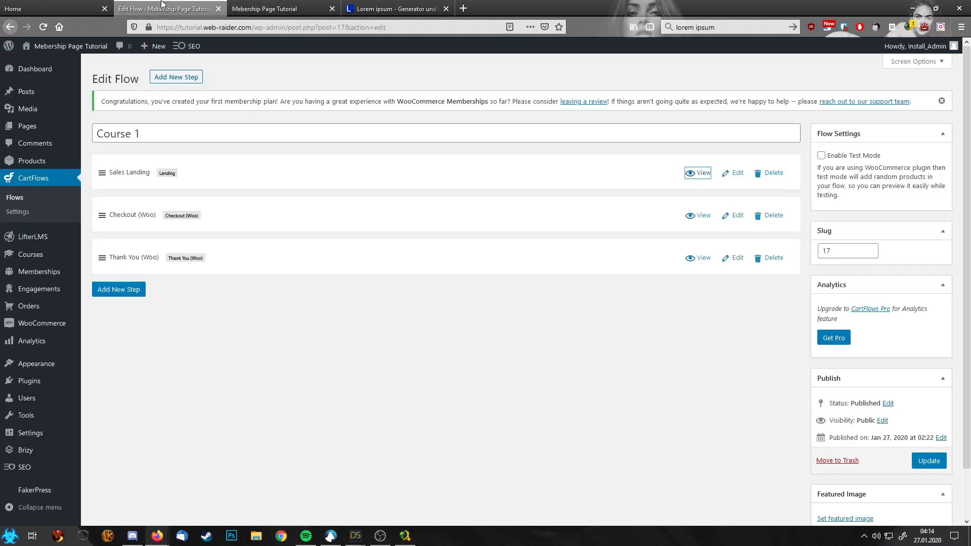
click(75, 5)
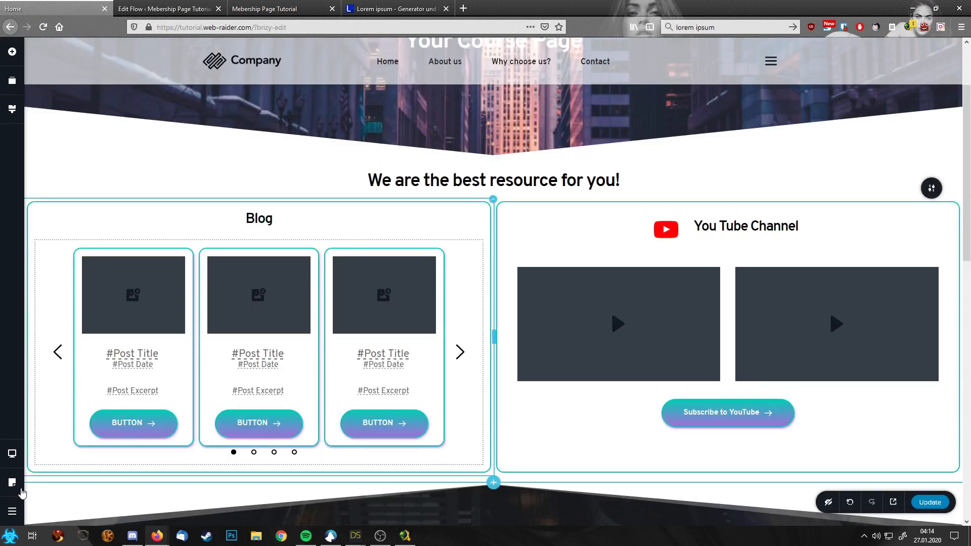
click(12, 511)
click(73, 508)
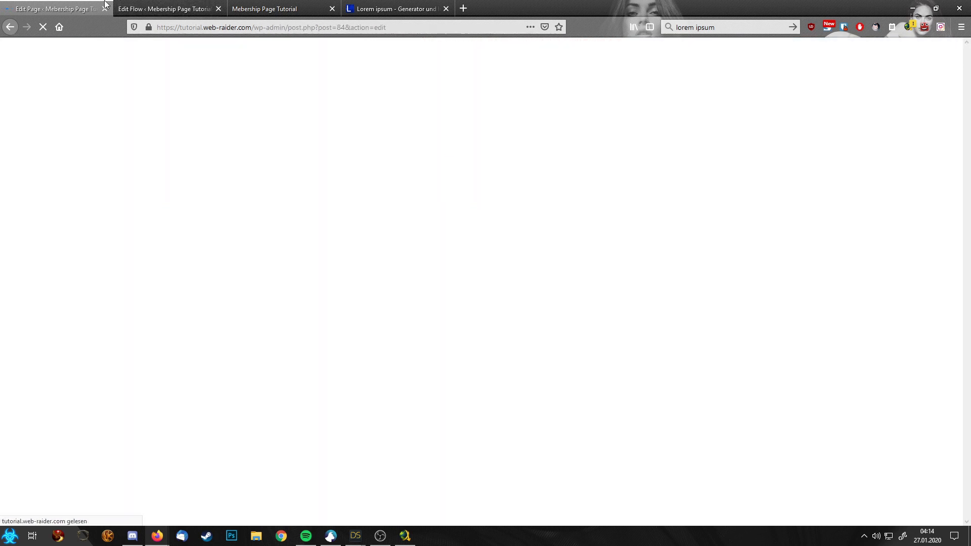
click(219, 9)
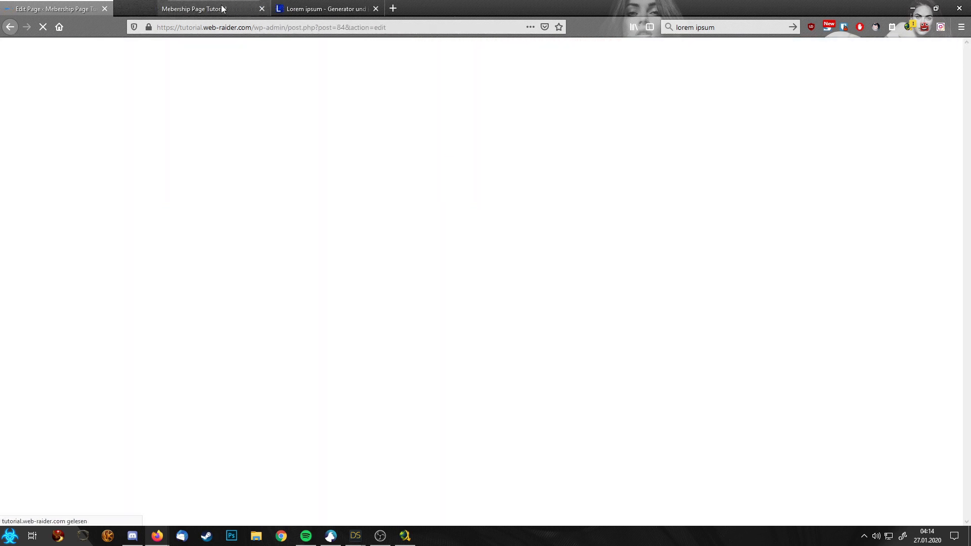
click(219, 9)
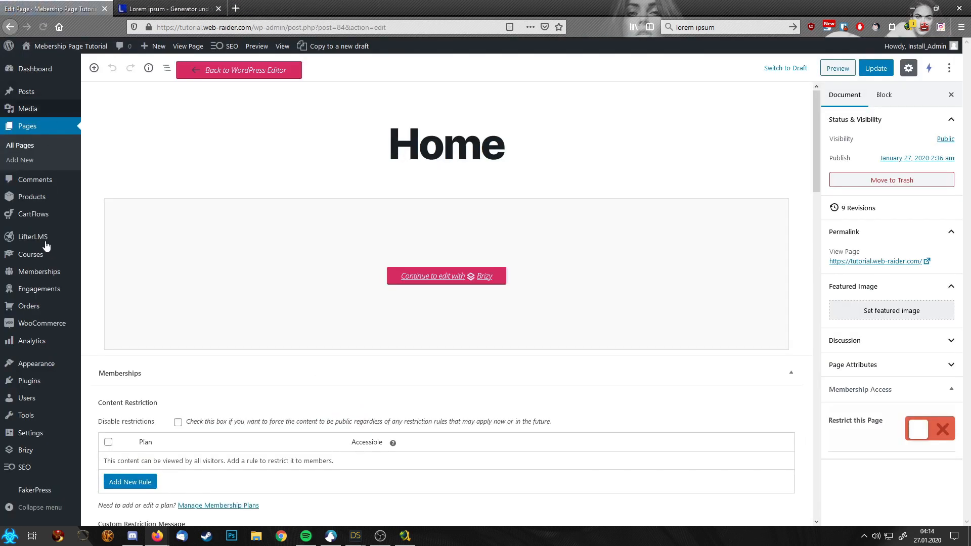
Step: Go to the LifterLMS courses list and start a new course
mouse_move(48, 238)
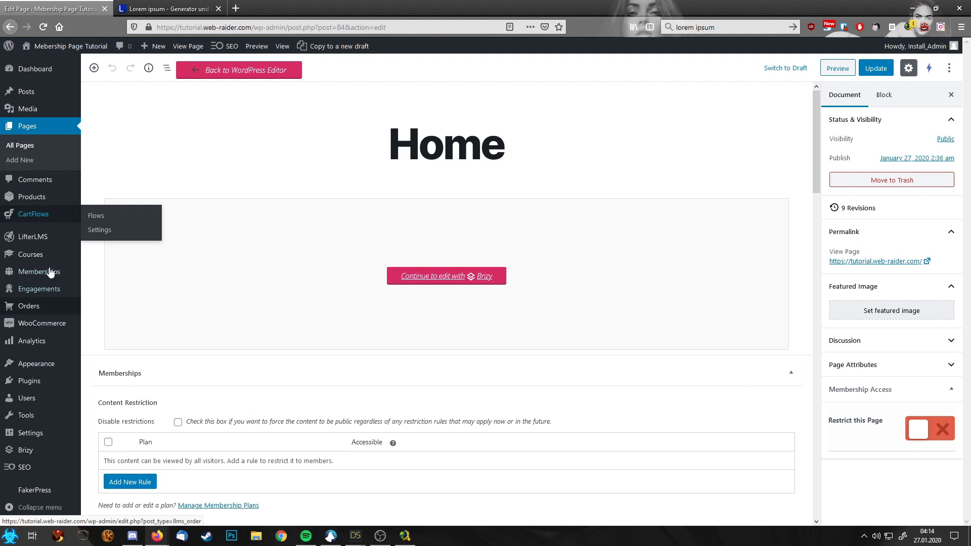
mouse_move(46, 304)
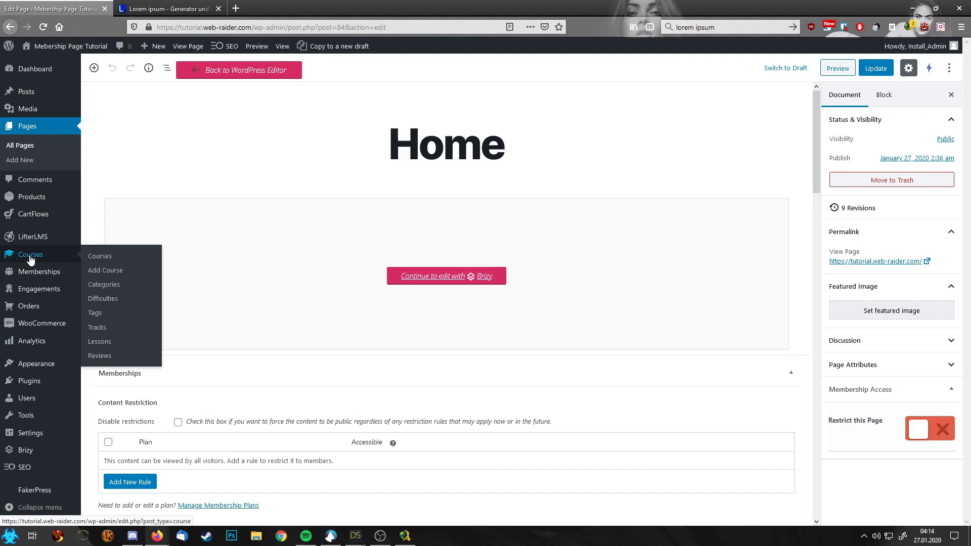
click(114, 257)
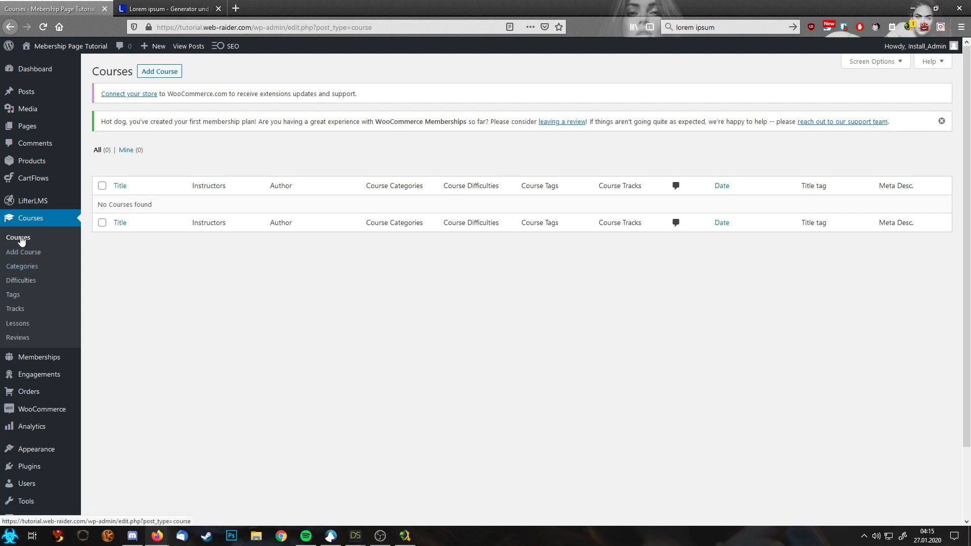
click(175, 72)
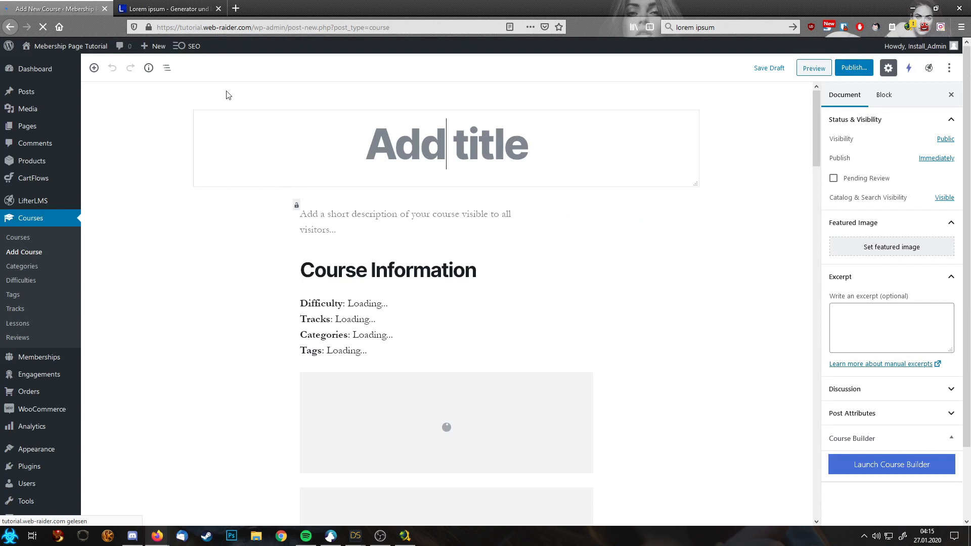
click(167, 9)
click(50, 9)
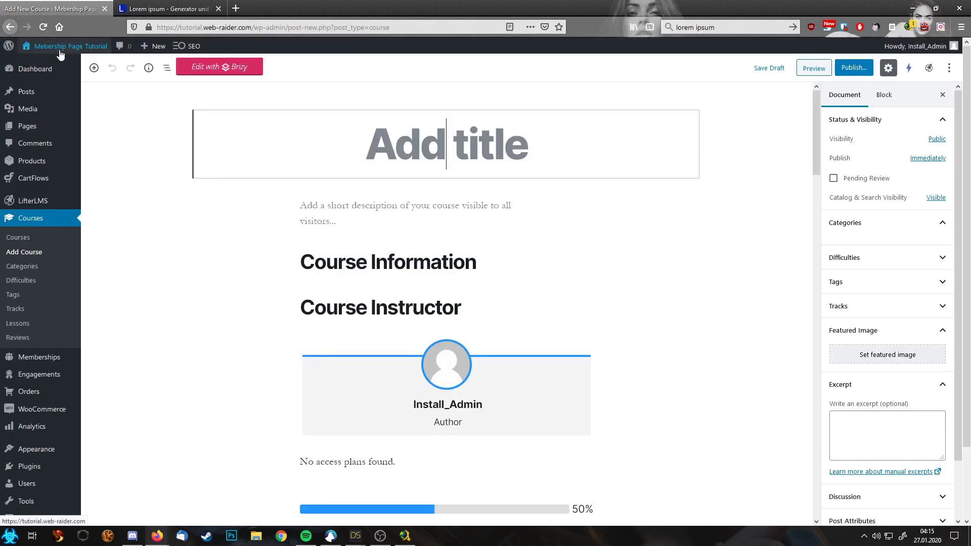
Step: Copy the heading "How to check your Camera" from the live home page's courses section and paste it as the new course's title
mouse_move(60, 50)
middle_click(47, 64)
click(163, 9)
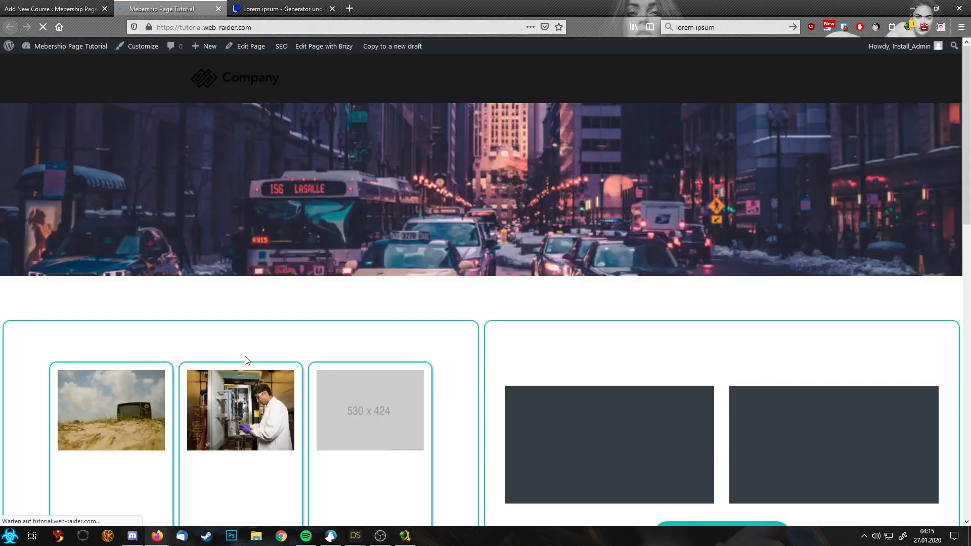
scroll(248, 354, down, 10)
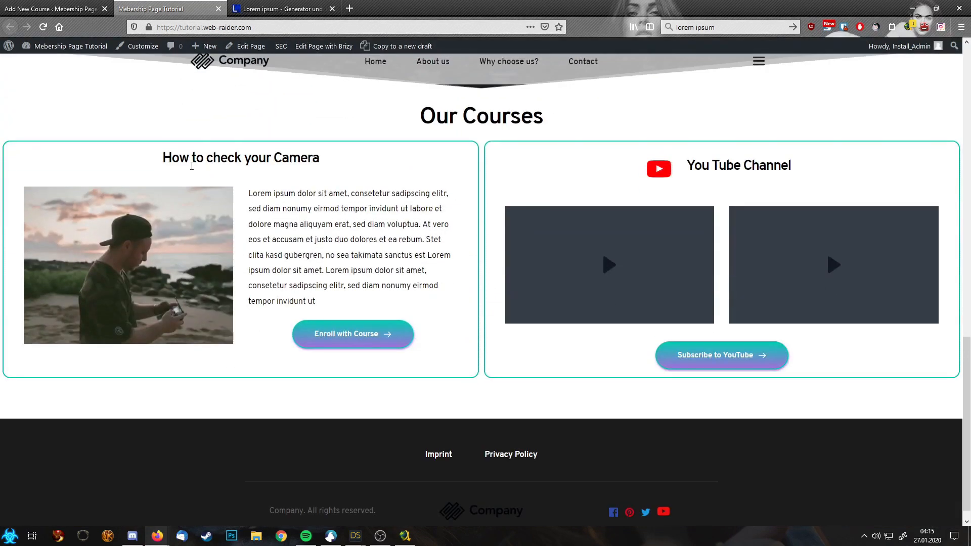
drag(164, 158, 363, 161)
key(ctrl+c)
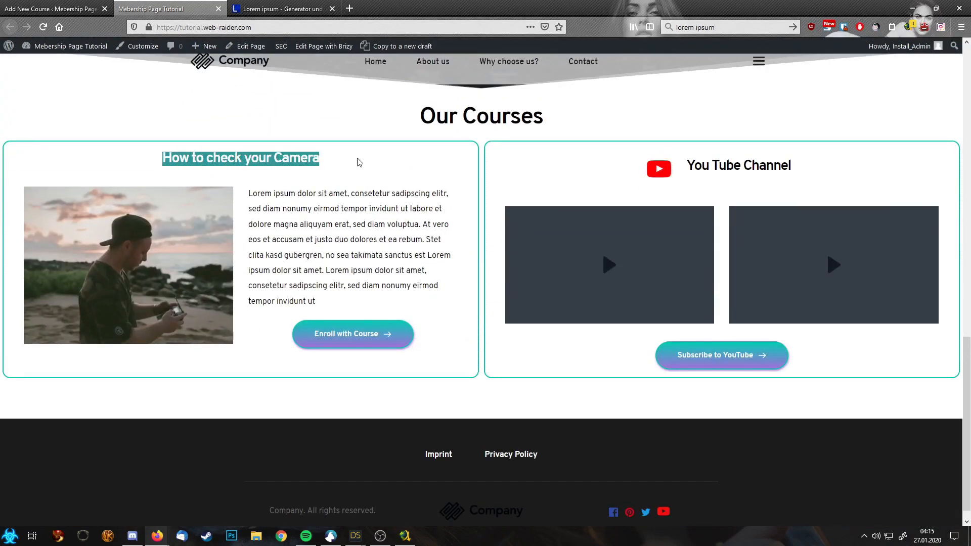
key(ctrl+Page_Up)
click(405, 149)
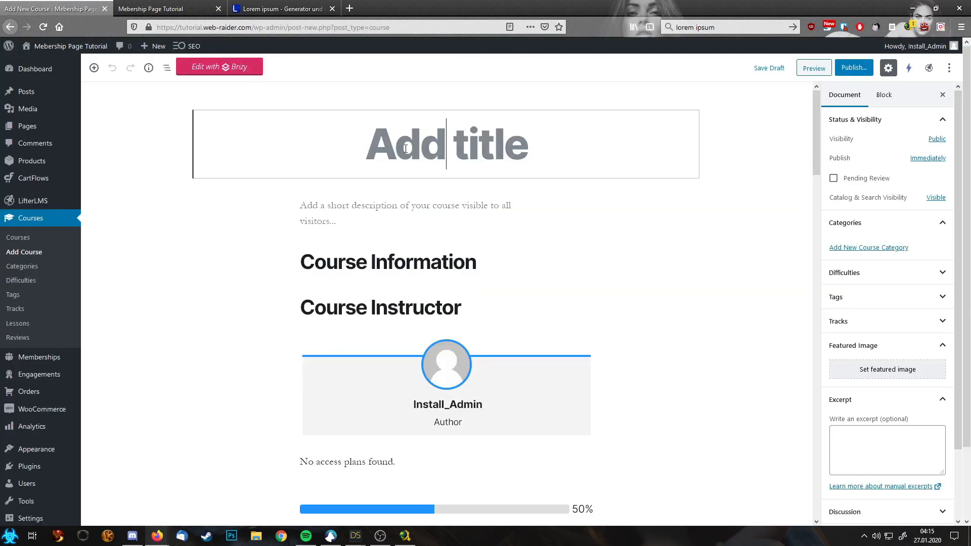
key(ctrl+v)
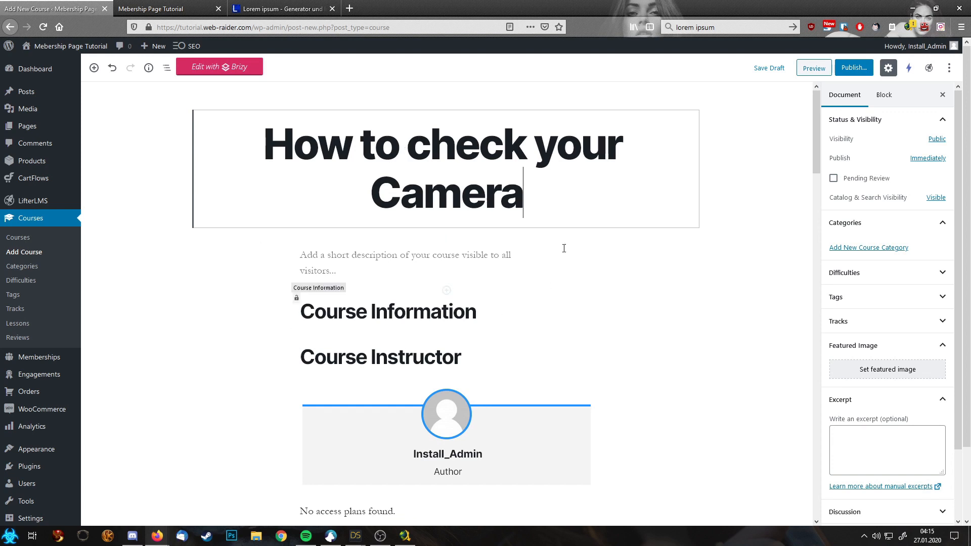
Step: Publish the "How to check your Camera" course and dismiss the publishing confirmation
scroll(597, 337, down, 1)
scroll(598, 337, down, 10)
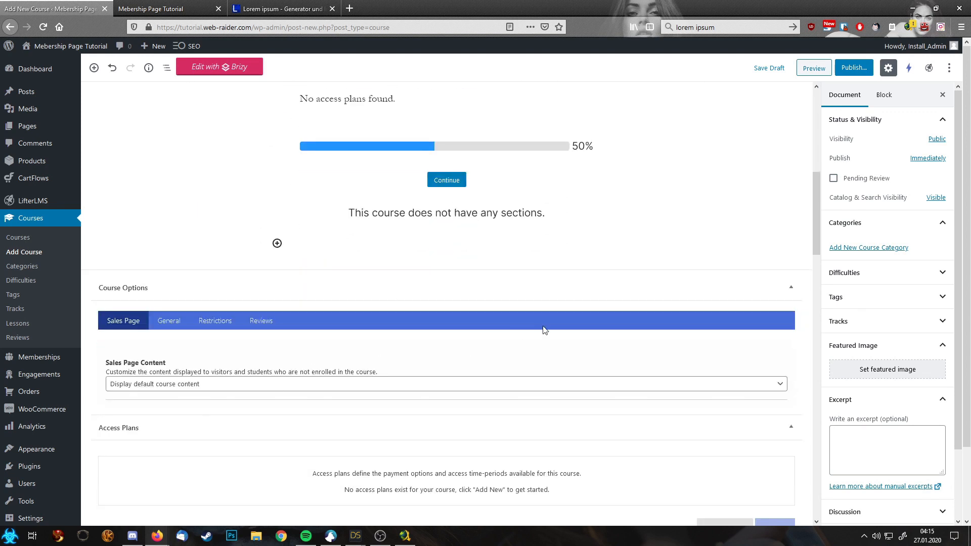
scroll(542, 329, up, 10)
click(854, 67)
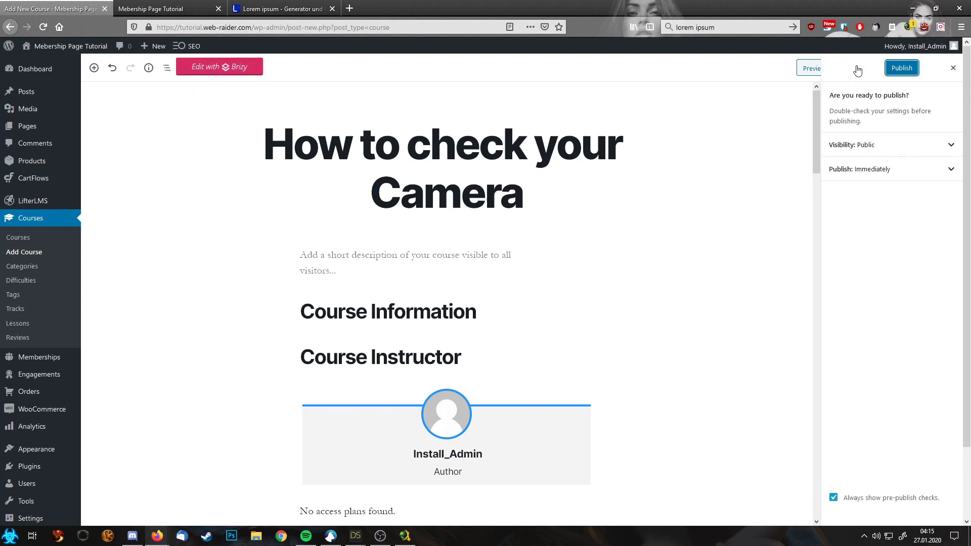
click(888, 68)
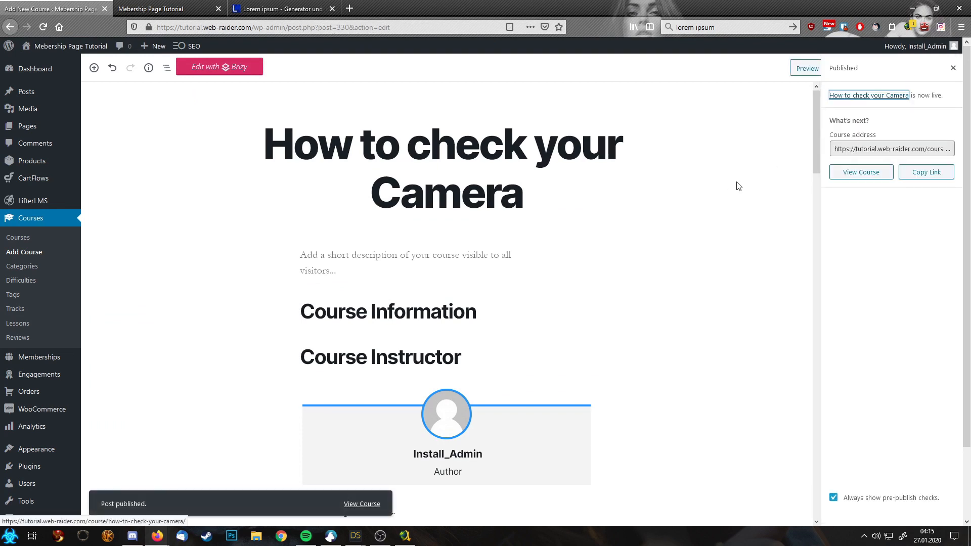
click(953, 68)
Step: Launch the Course Builder for the course and add a section named "Basics"
scroll(894, 390, down, 4)
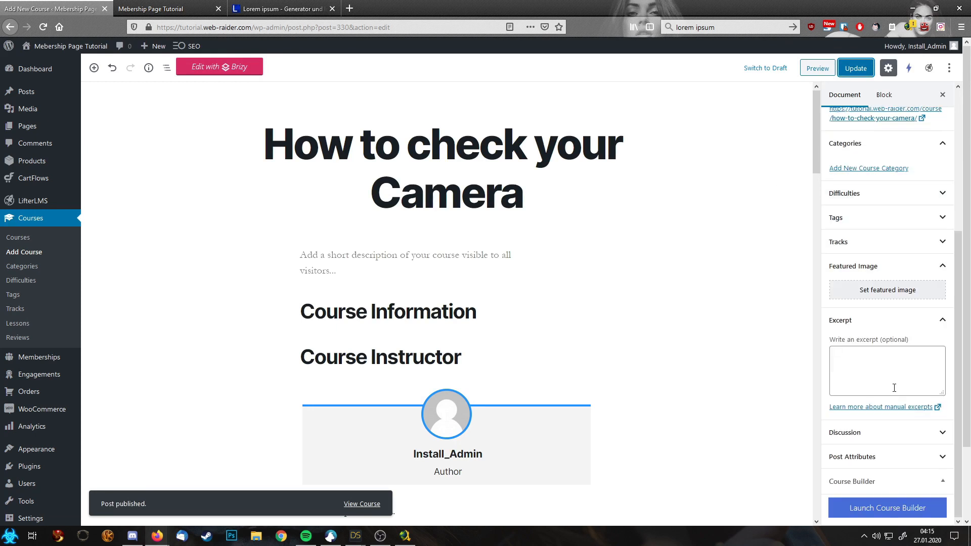
click(877, 514)
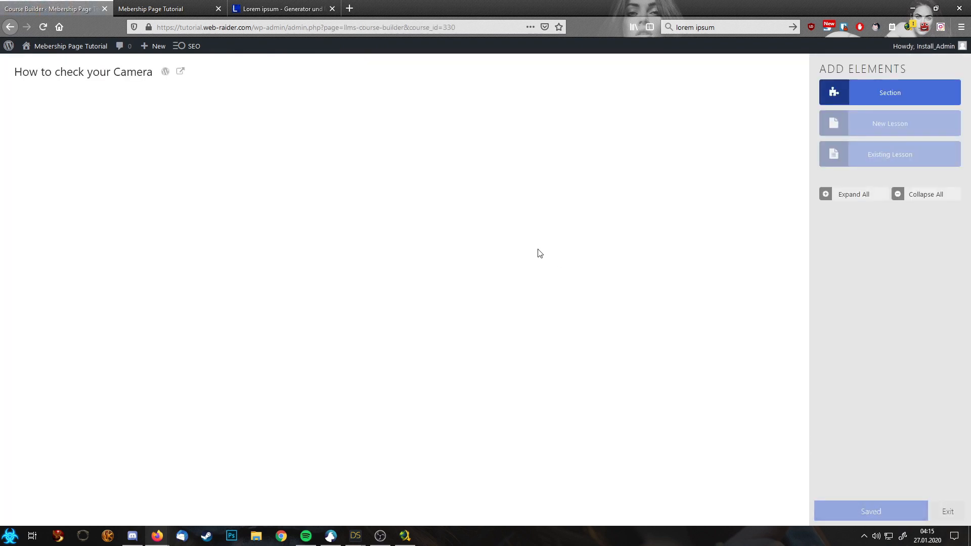
click(880, 92)
click(111, 107)
key(ctrl+a)
text(Basics)
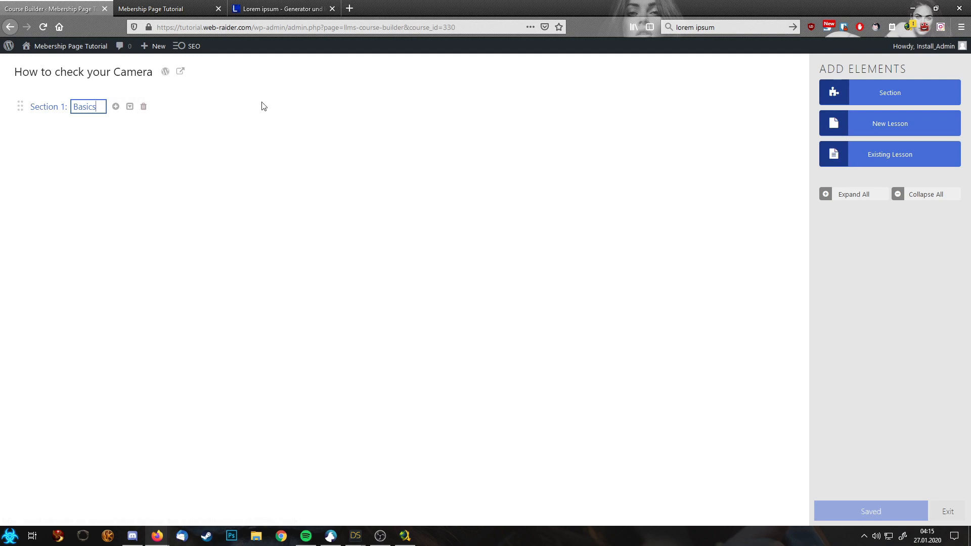
Step: Add a first lesson to the Basics section and name it "Turn on your Camera"
click(889, 124)
click(132, 132)
key(ctrl+a)
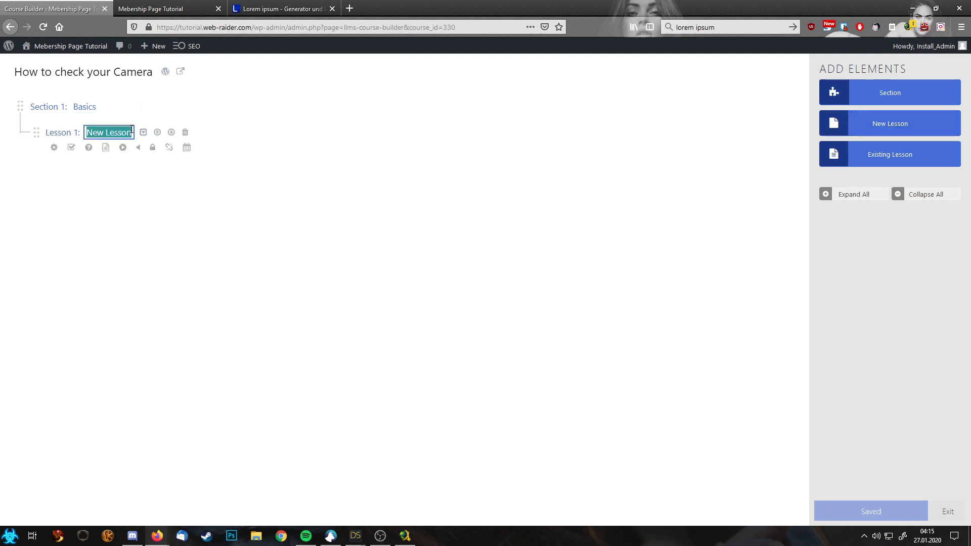
text(Turn on your)
key(Escape)
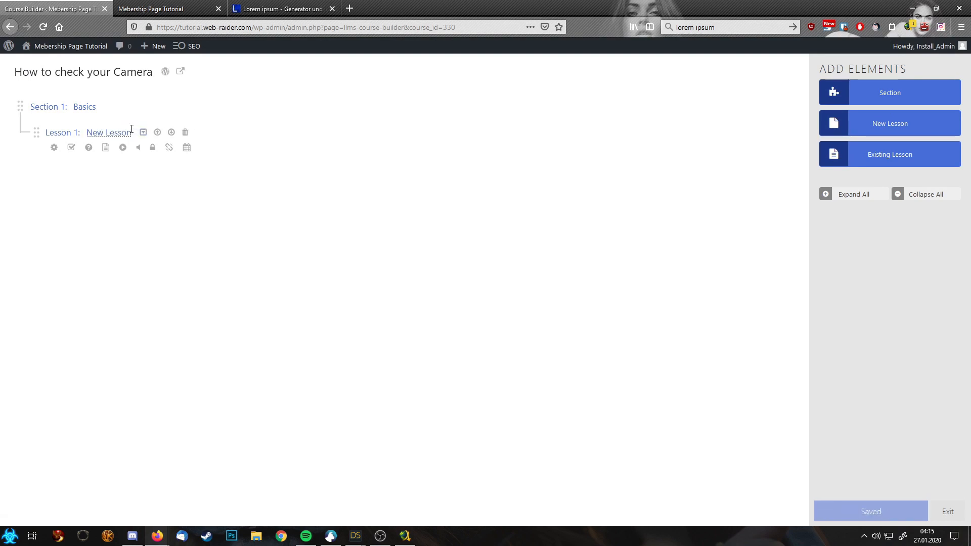
click(131, 129)
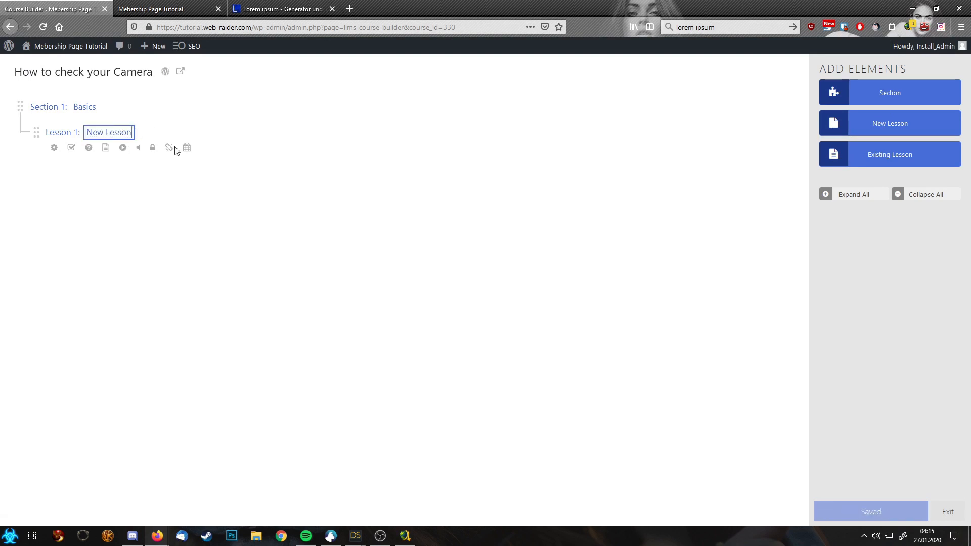
key(ctrl+a)
text(Turn on your Camera)
Step: Add a second lesson to the Basics section and name it "Turn it off again"
click(865, 123)
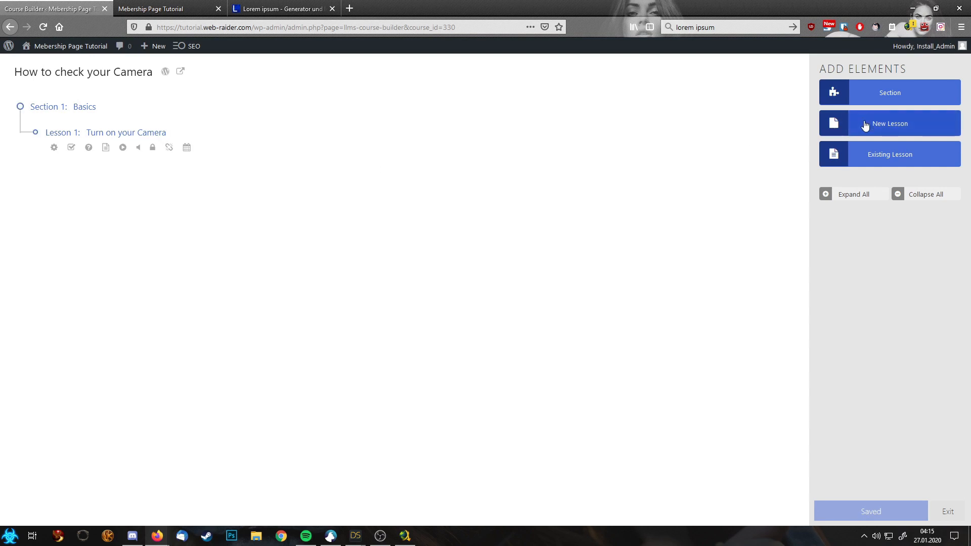
click(111, 172)
key(ctrl+a)
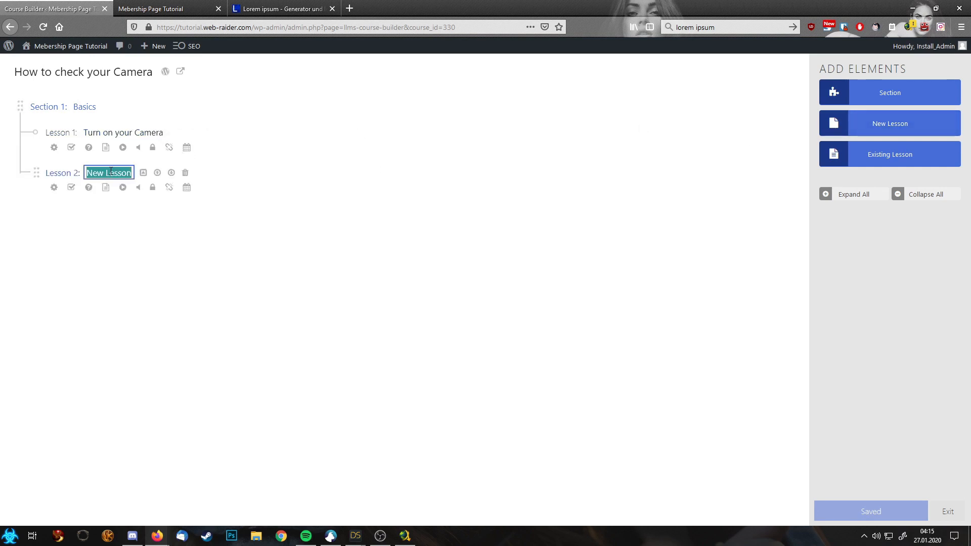
text(Turn it off again)
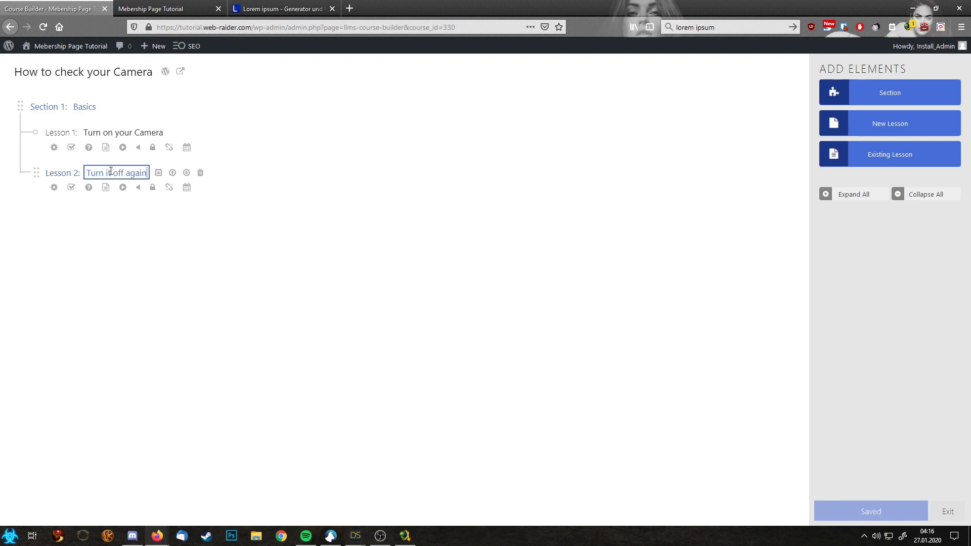
Step: Add a third lesson to the Basics section and name it "How to indert an SD card"
click(891, 124)
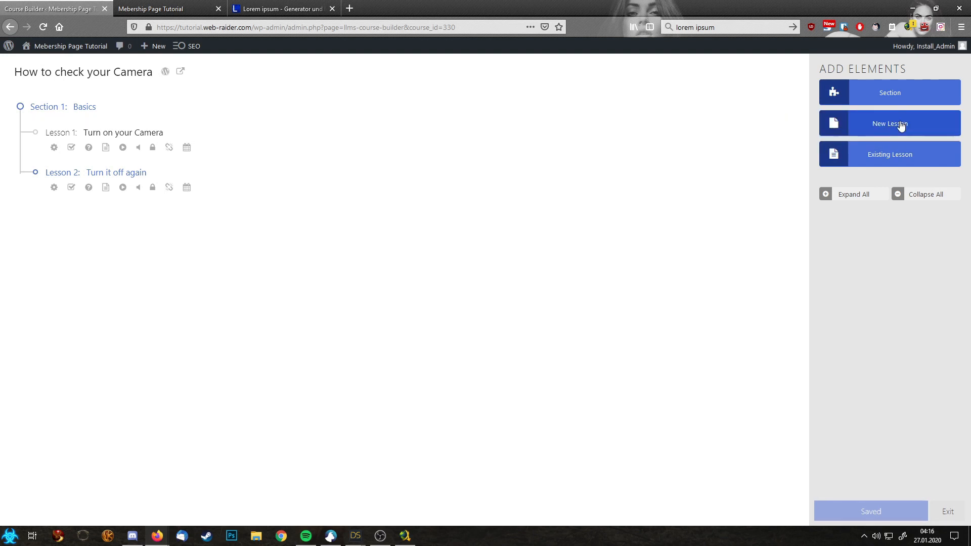
click(891, 125)
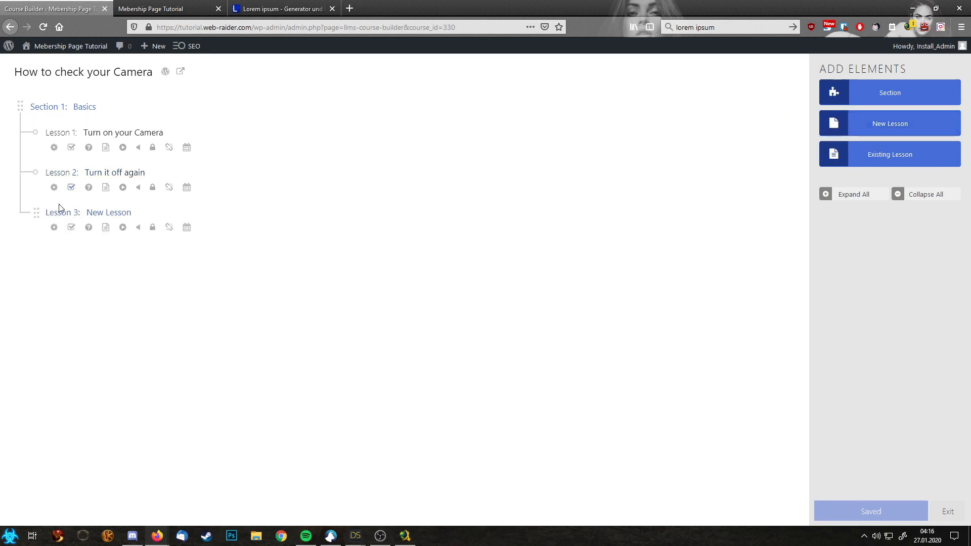
click(95, 213)
key(ctrl+a)
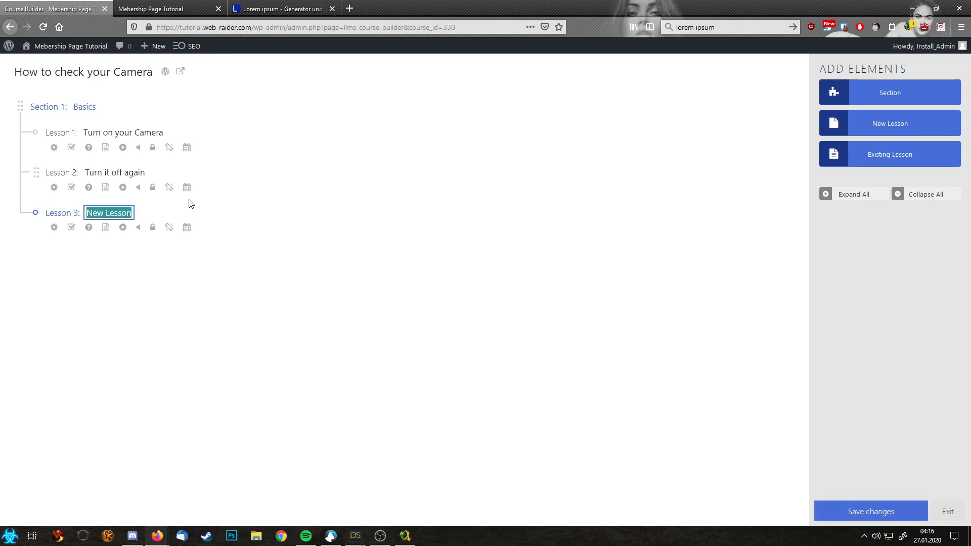
text(How to)
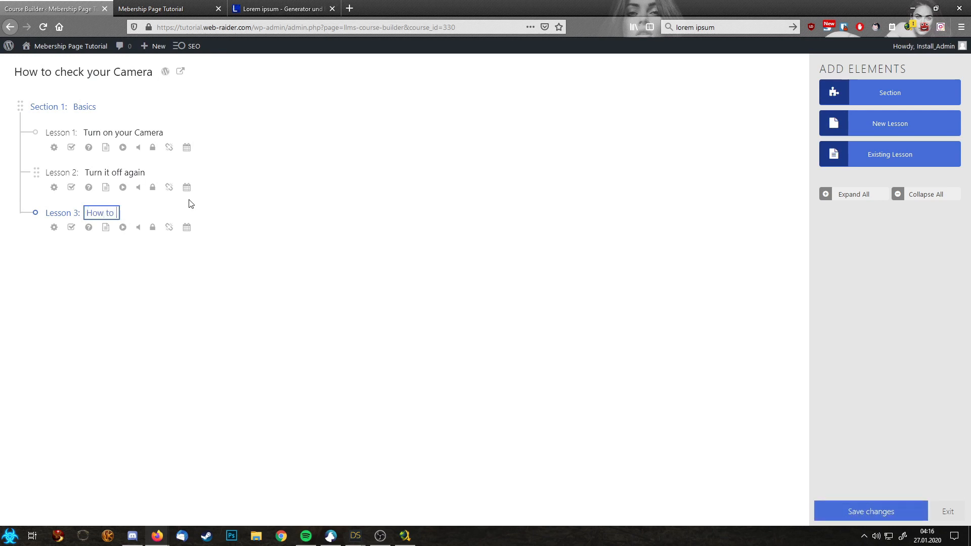
text( in)
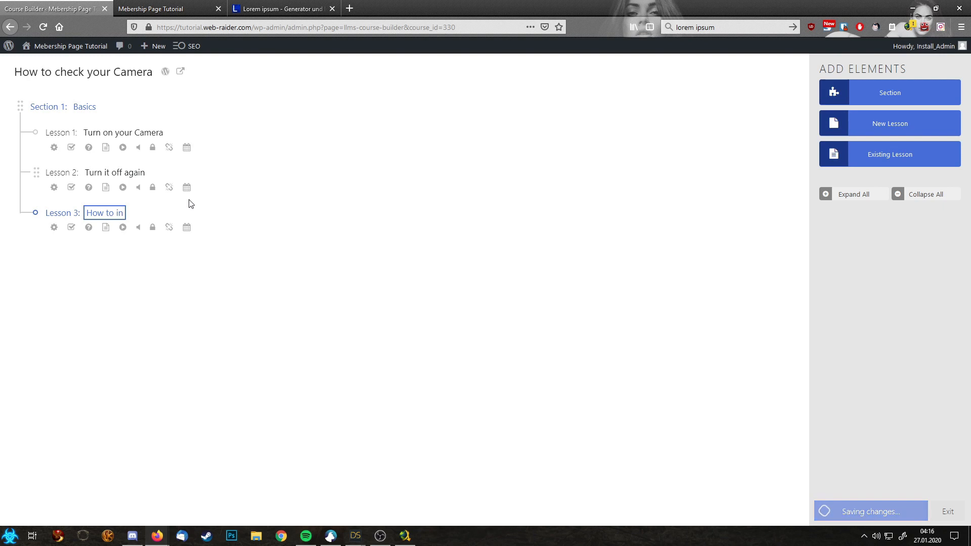
text(dert an SD card)
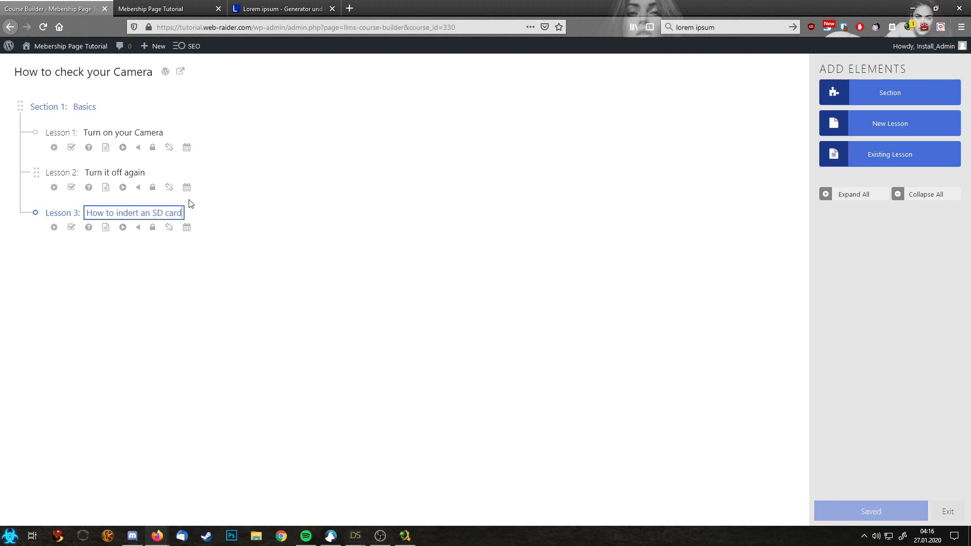
key(Return)
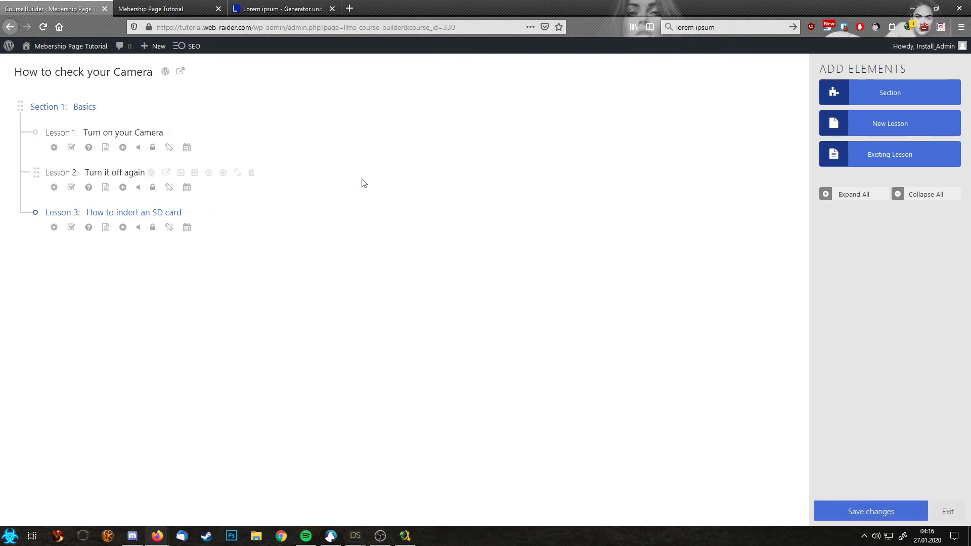
Step: Add a second section to the course and name it "Advanced"
click(893, 98)
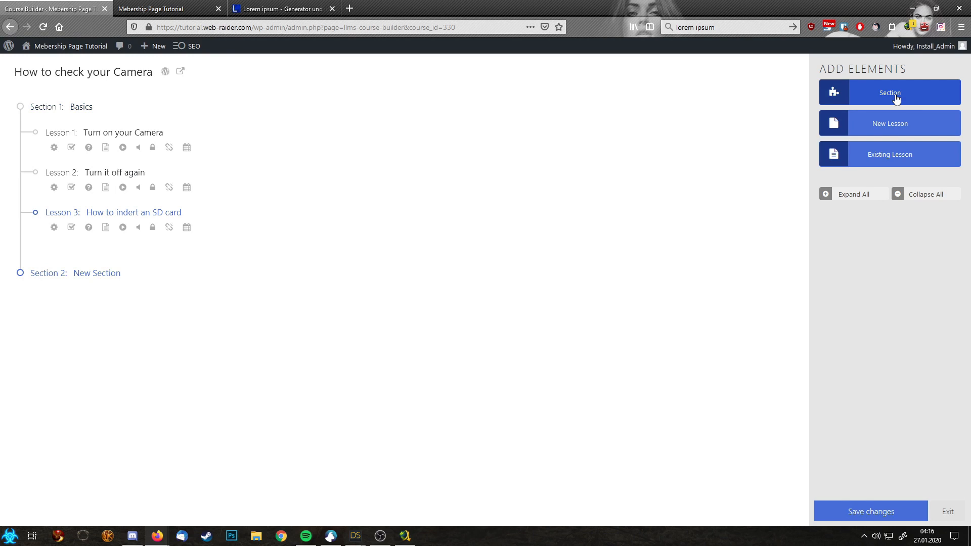
click(93, 274)
key(ctrl+a)
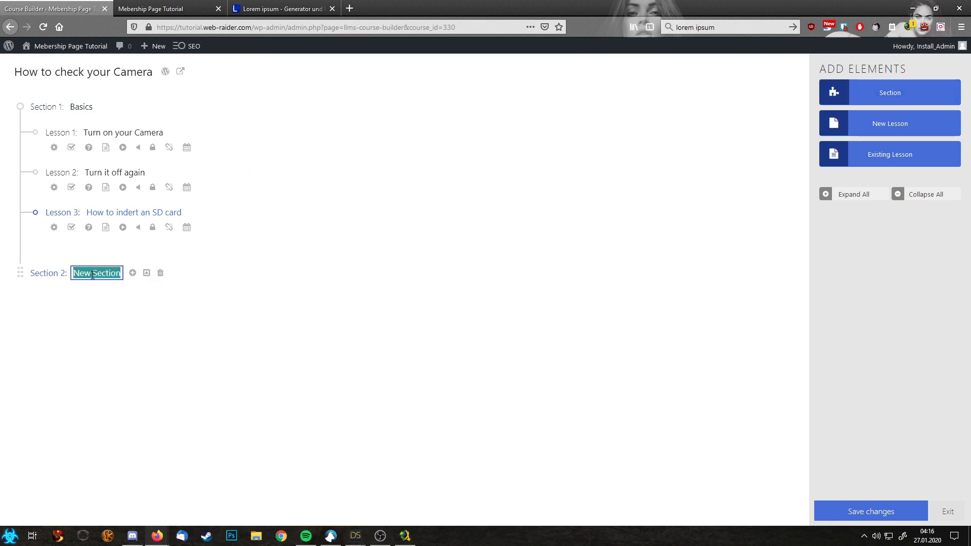
text(Ad)
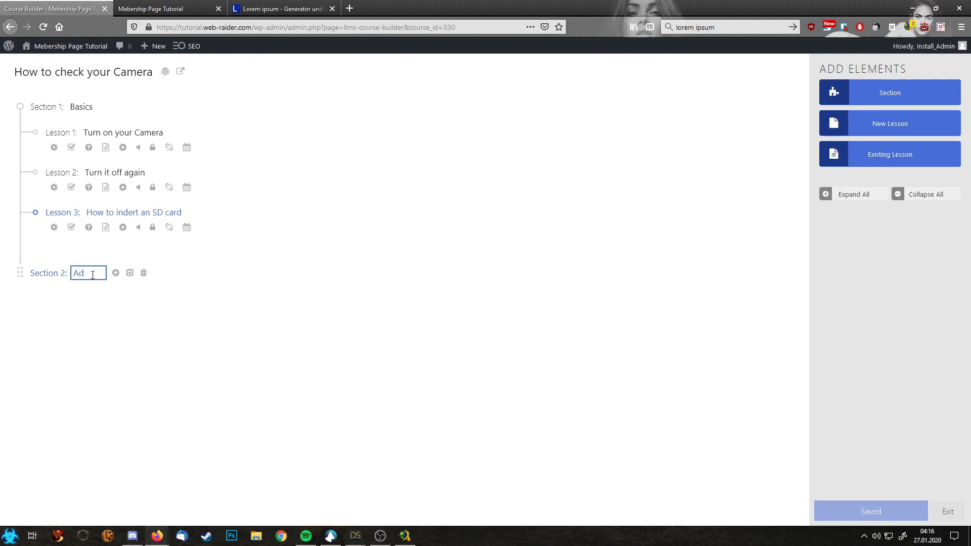
text(vanced)
click(463, 285)
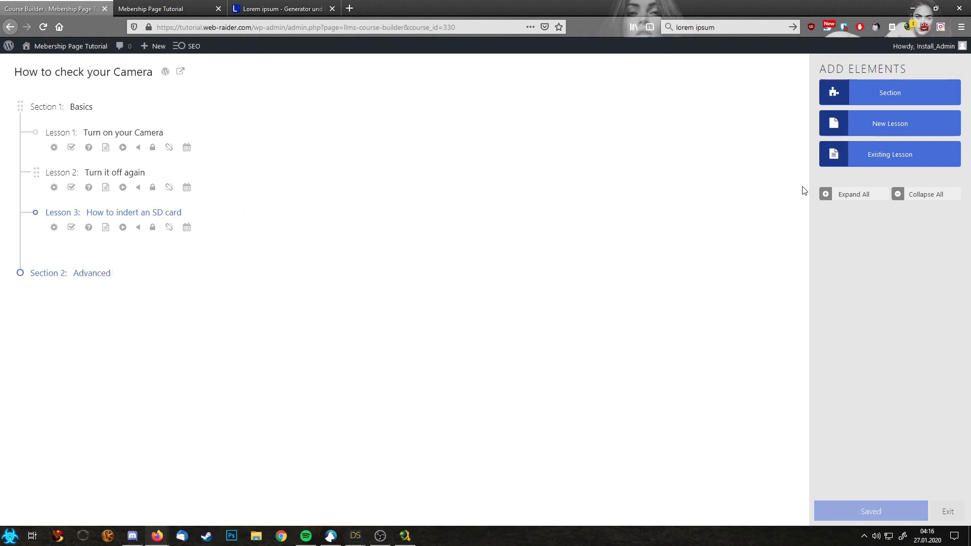
Step: Add a first lesson to the Advanced section and name it "How to clean your Camera"
click(891, 131)
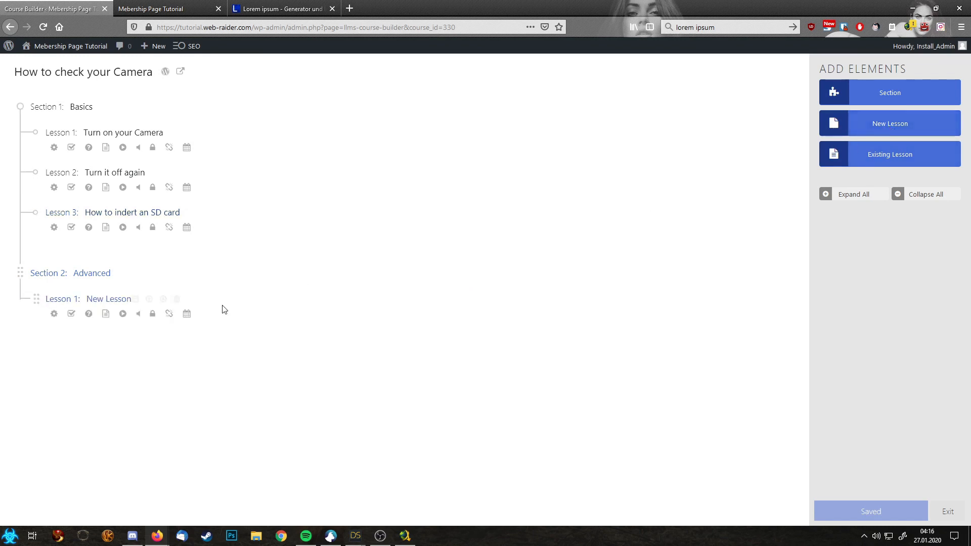
click(118, 301)
triple_click(118, 301)
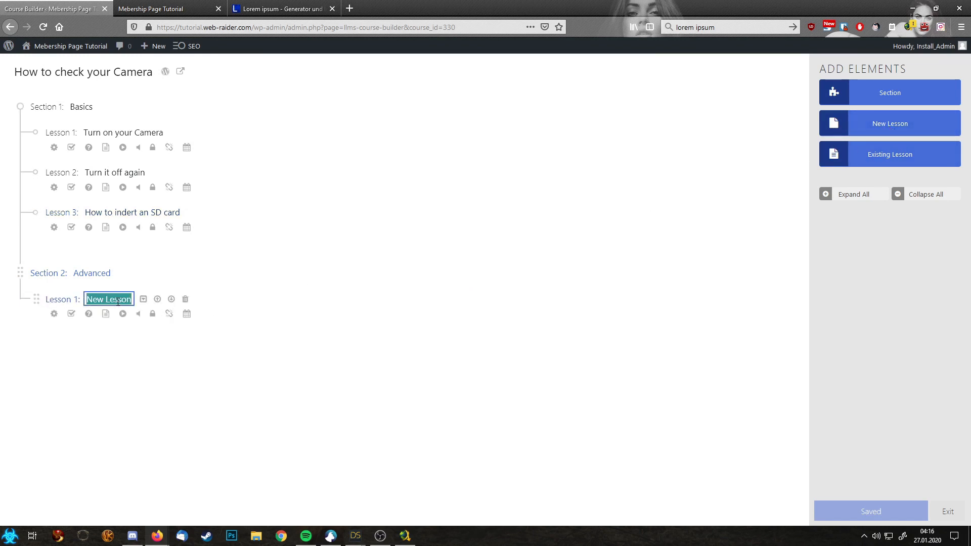
text(How to clean yxour)
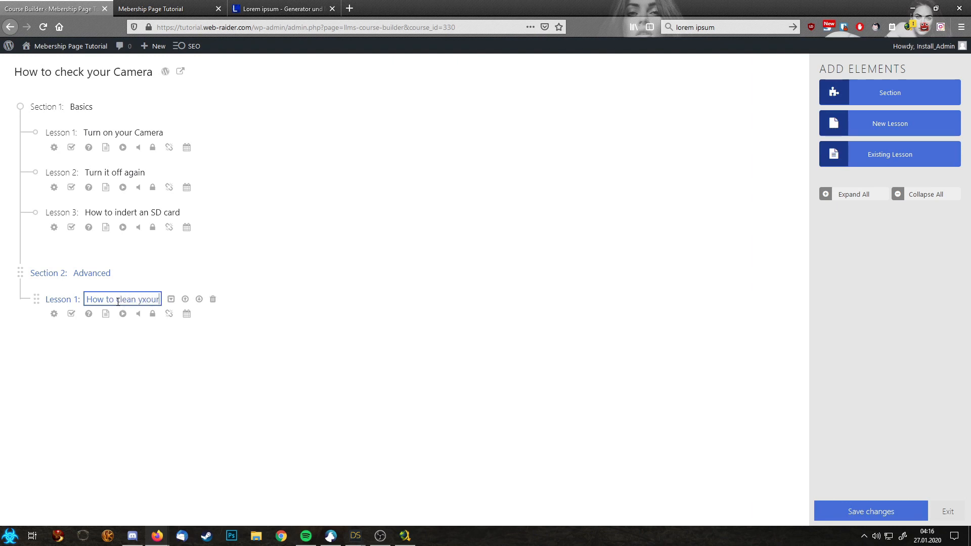
key(BackSpace)
key(BackSpace)
key(BackSpace)
key(BackSpace)
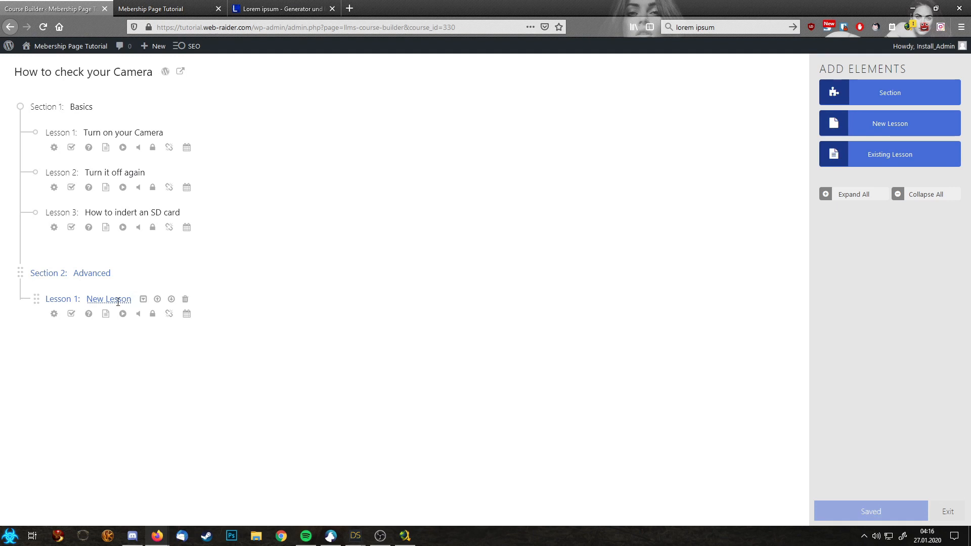
click(118, 302)
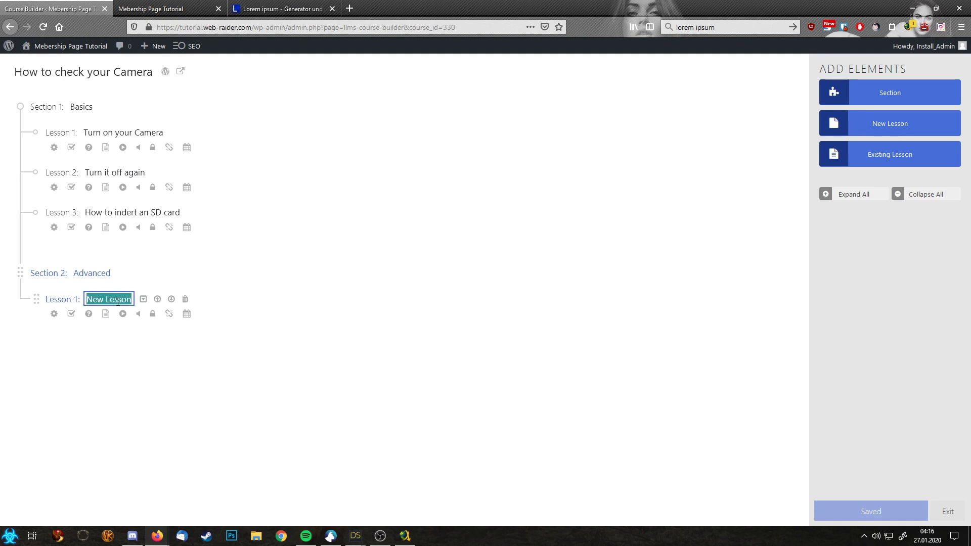
text(How to clean yo)
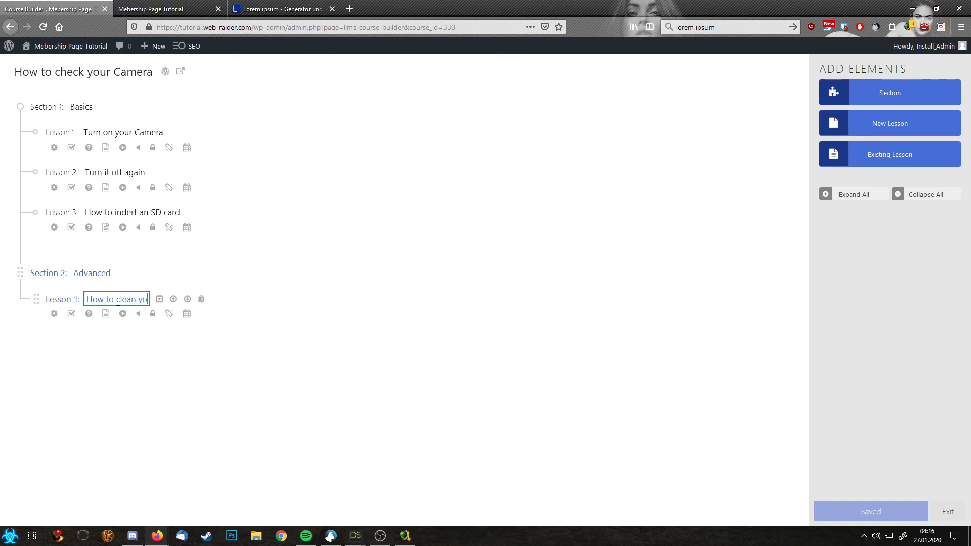
text(ur Camera)
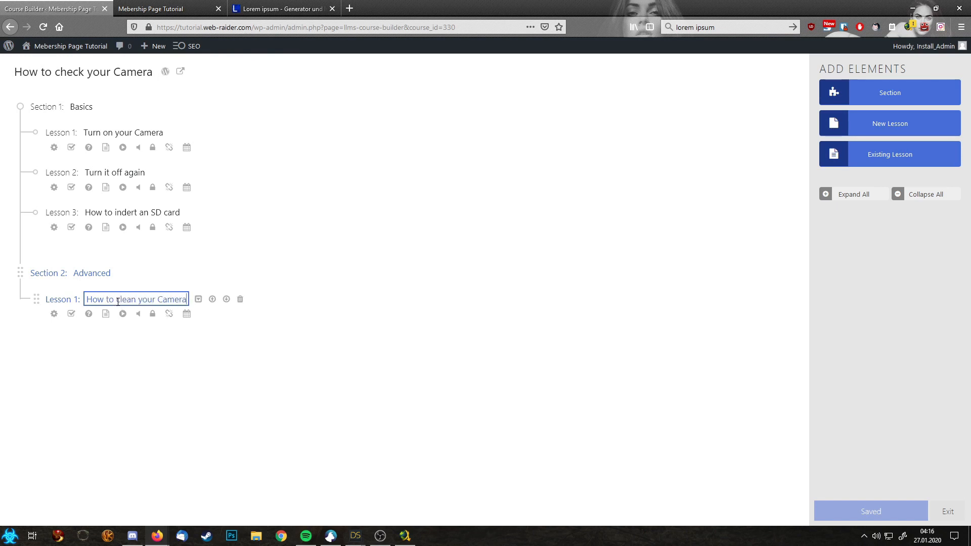
click(375, 307)
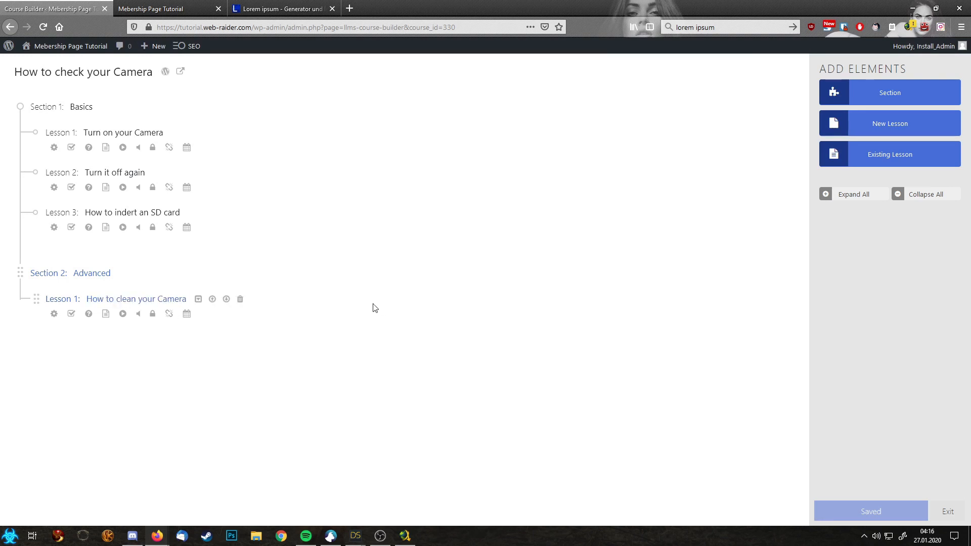
Step: Add a second lesson to the Advanced section and name it "What to do when you broke your Camera"
click(890, 126)
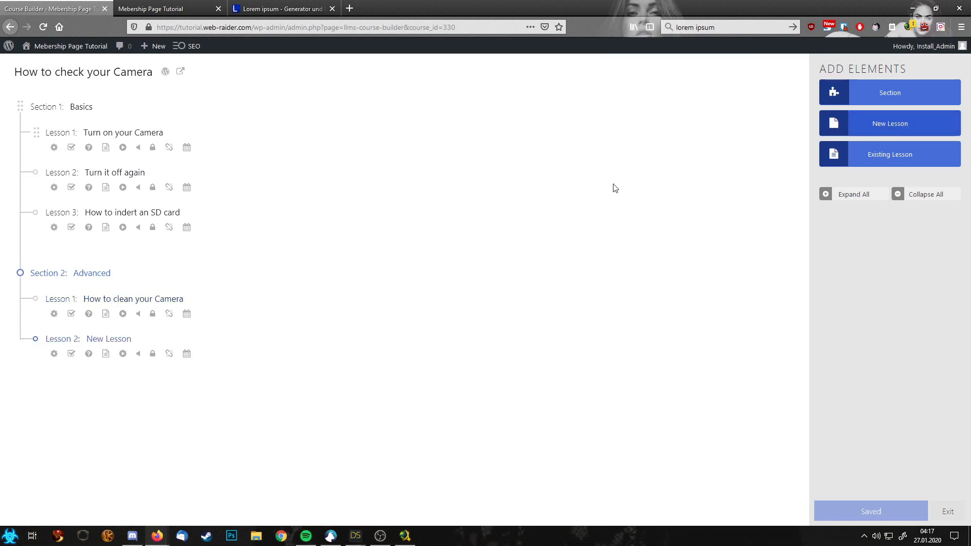
click(130, 340)
key(ctrl+a)
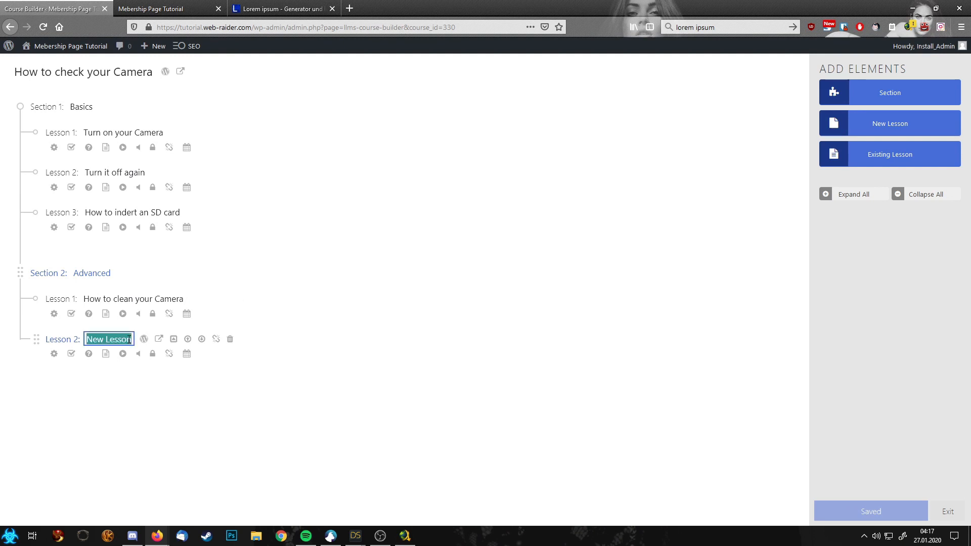
text(What)
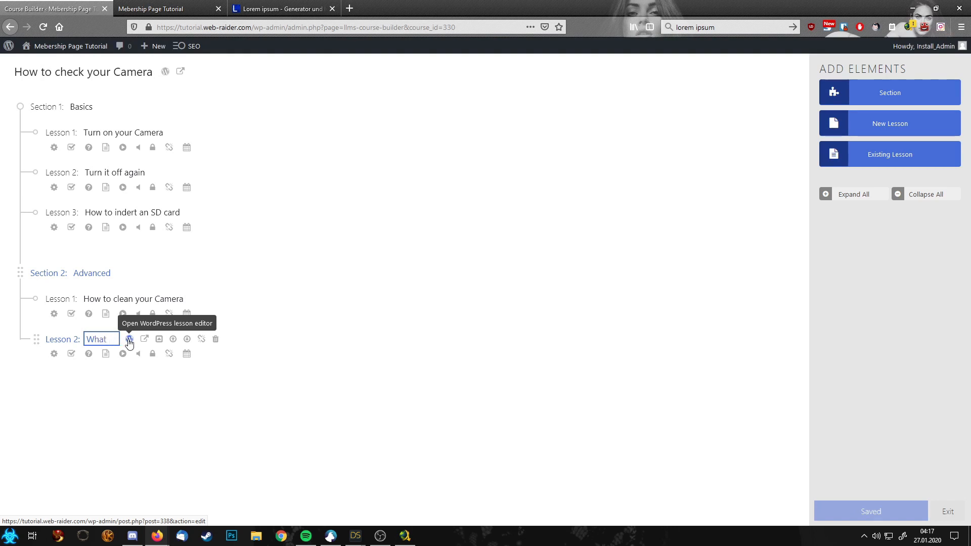
text(do when)
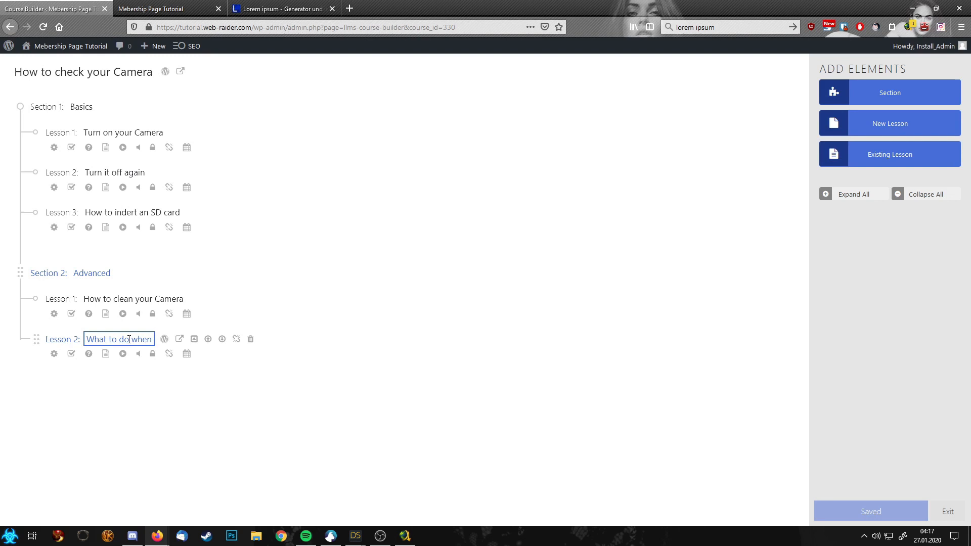
text( you )
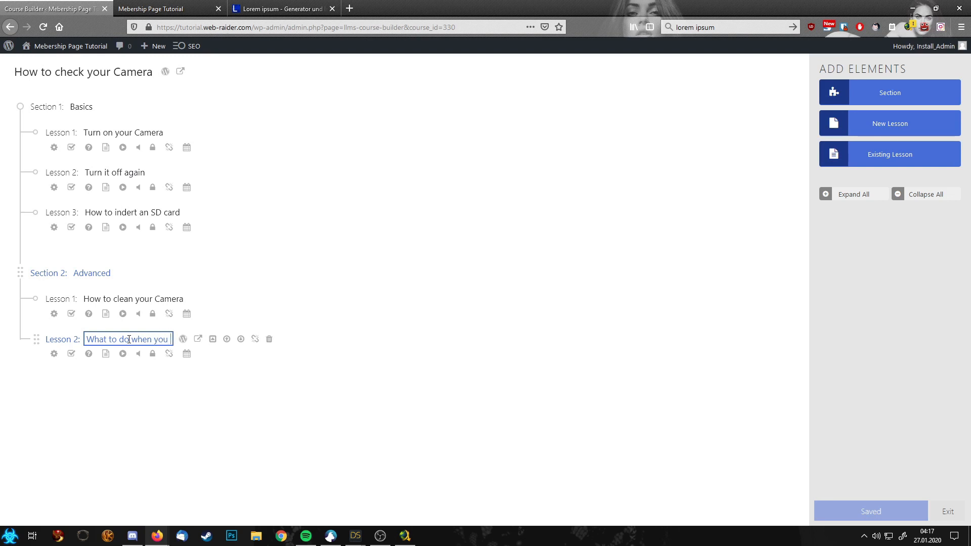
text(broke your Camer)
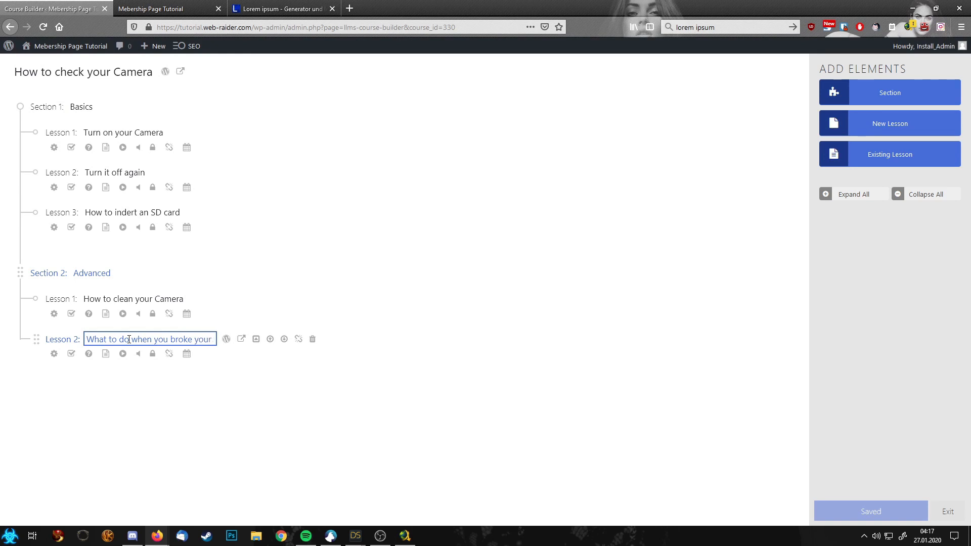
text(a)
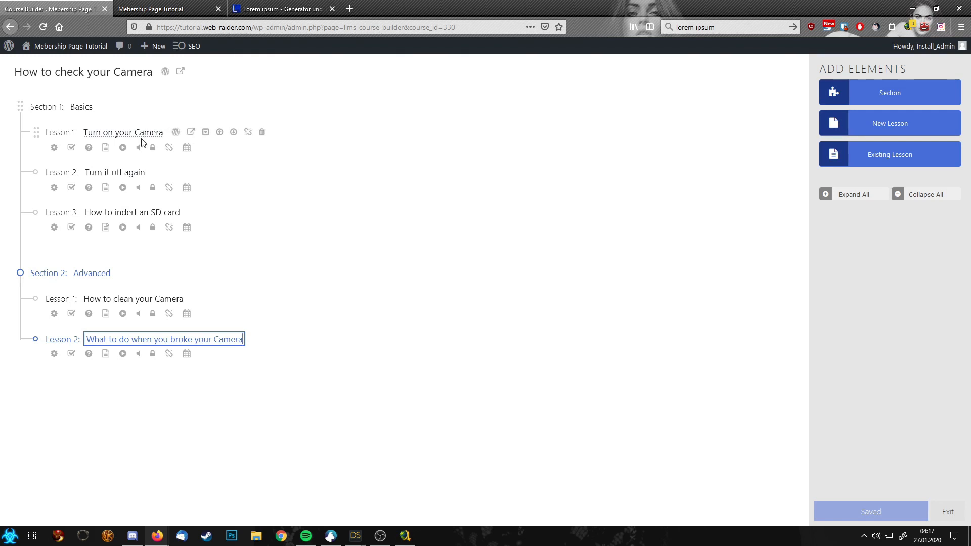
click(299, 326)
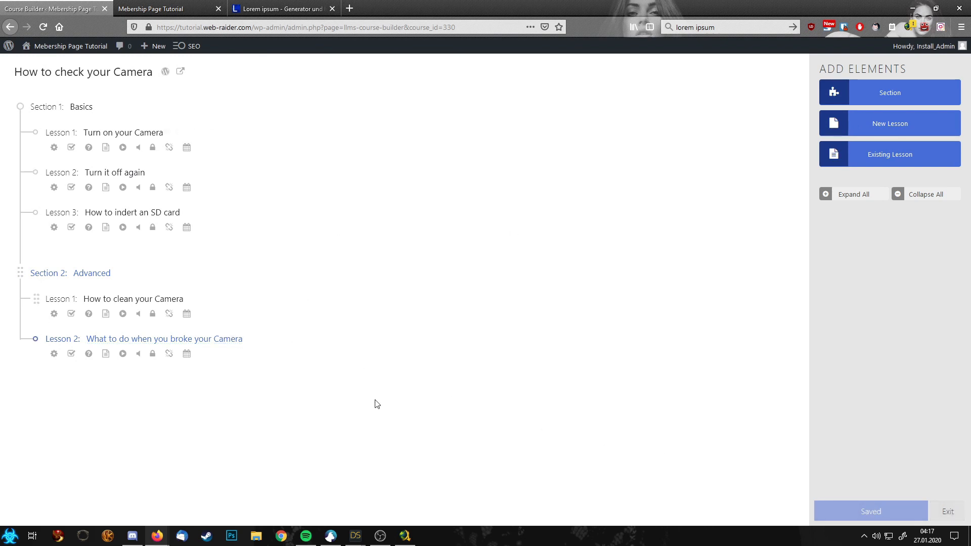
Step: Exit the Course Builder and open the "Turn on your Camera" lesson from the lesson list in the Brizy editor
click(949, 512)
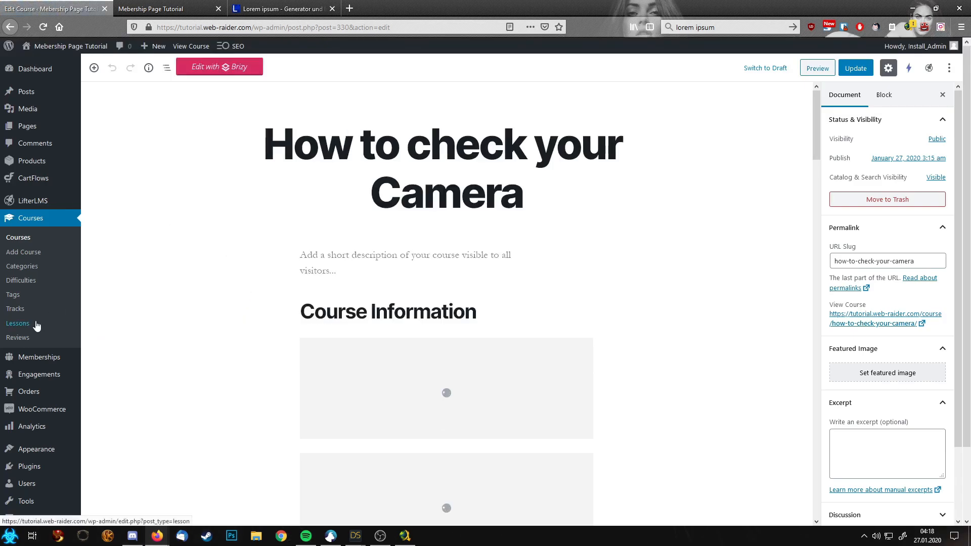
click(35, 326)
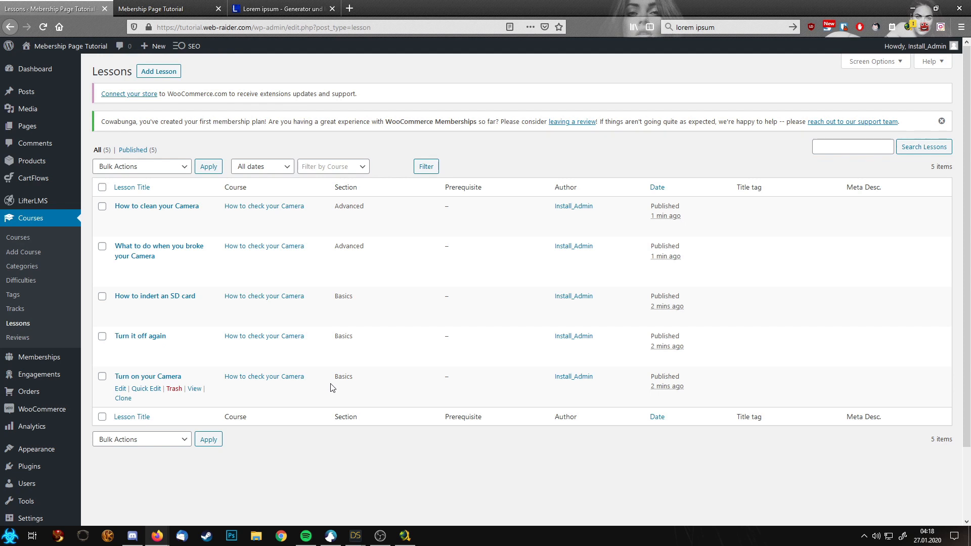
click(123, 392)
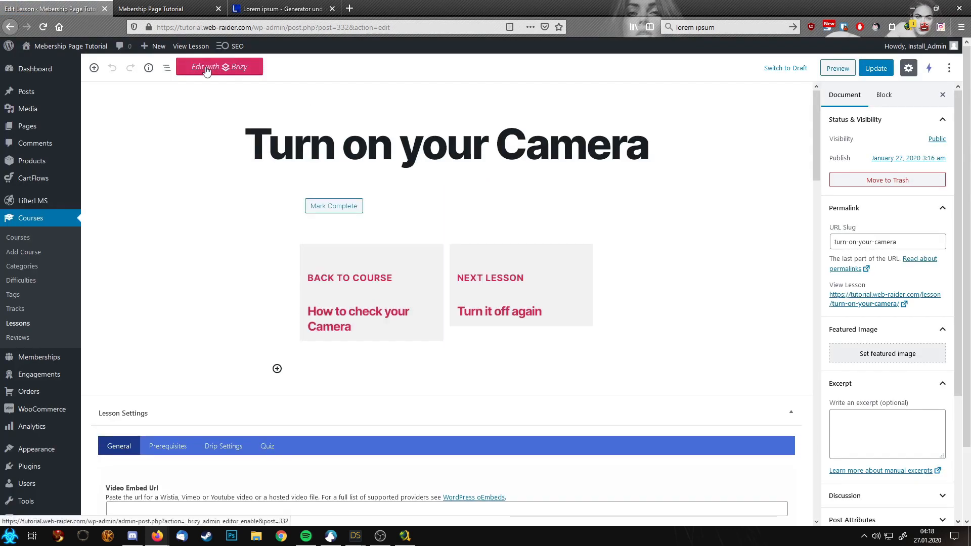
click(207, 67)
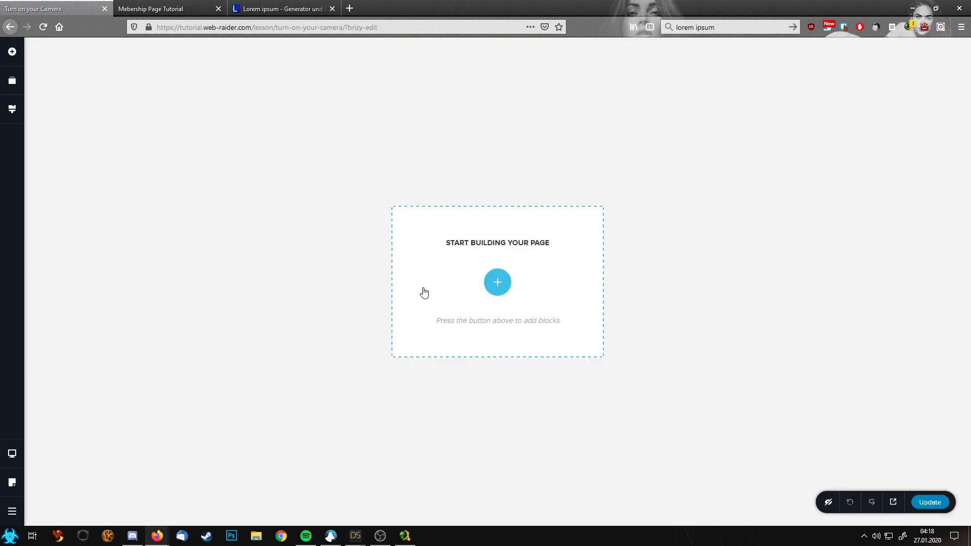
Step: Insert the global header block with the site navigation as the first block of the lesson page
click(497, 283)
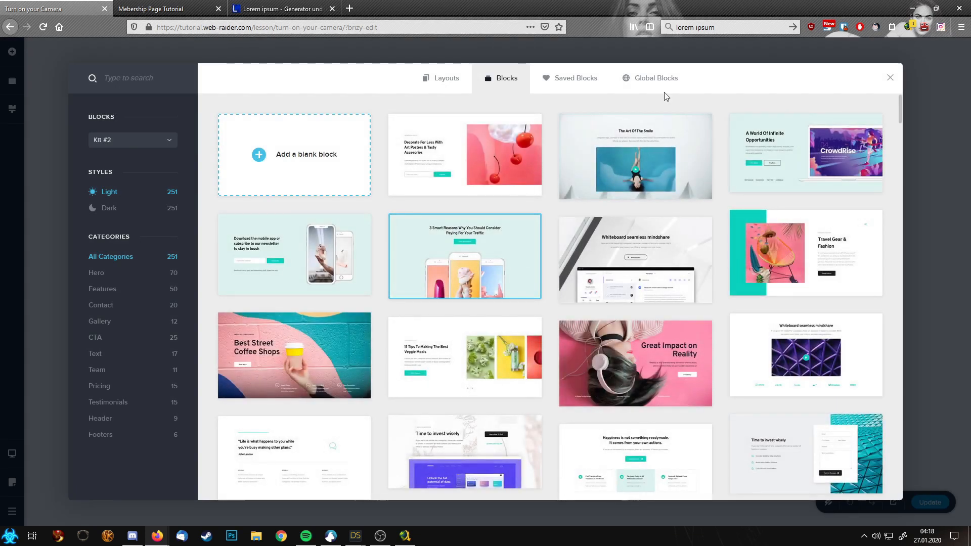
click(656, 78)
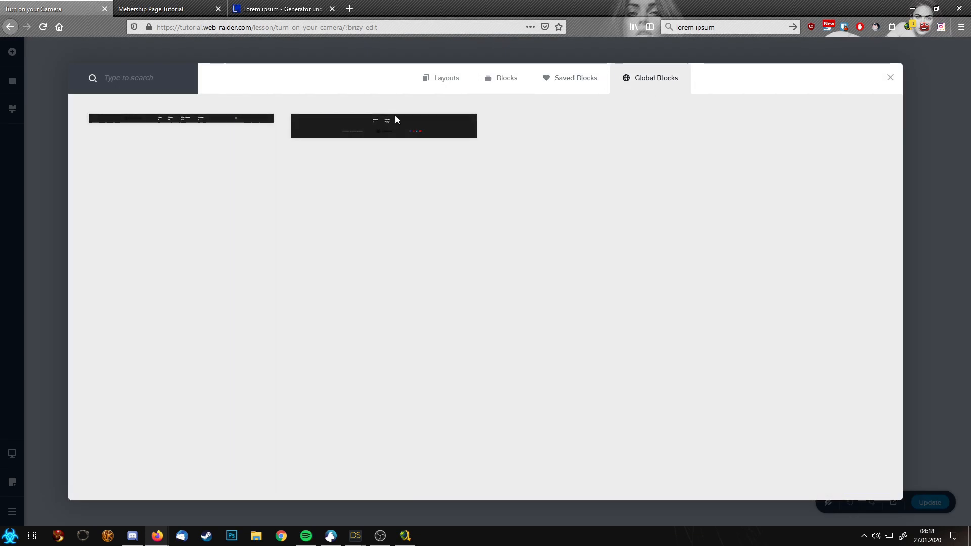
click(223, 121)
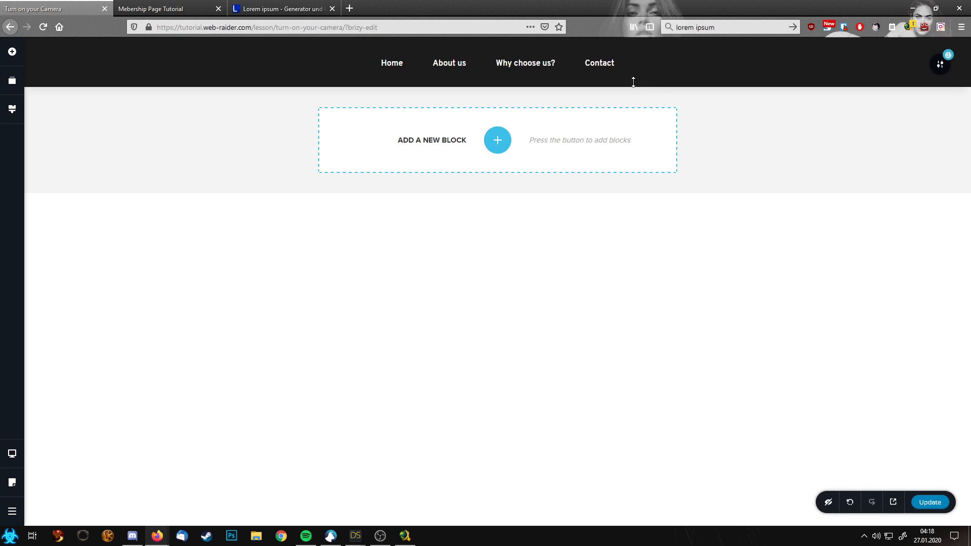
Step: Add the global footer block to the lesson page and insert a blank block between the header and footer
click(497, 140)
click(647, 81)
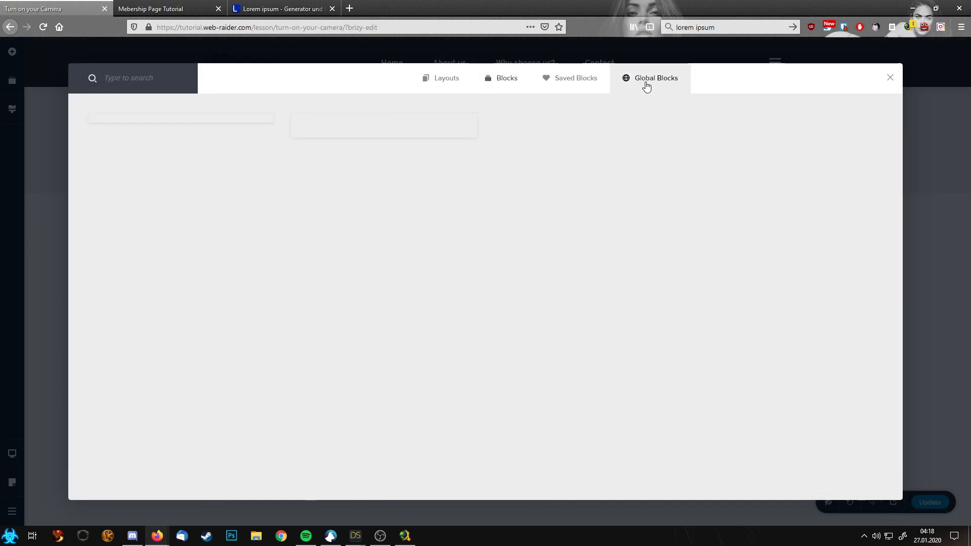
click(347, 130)
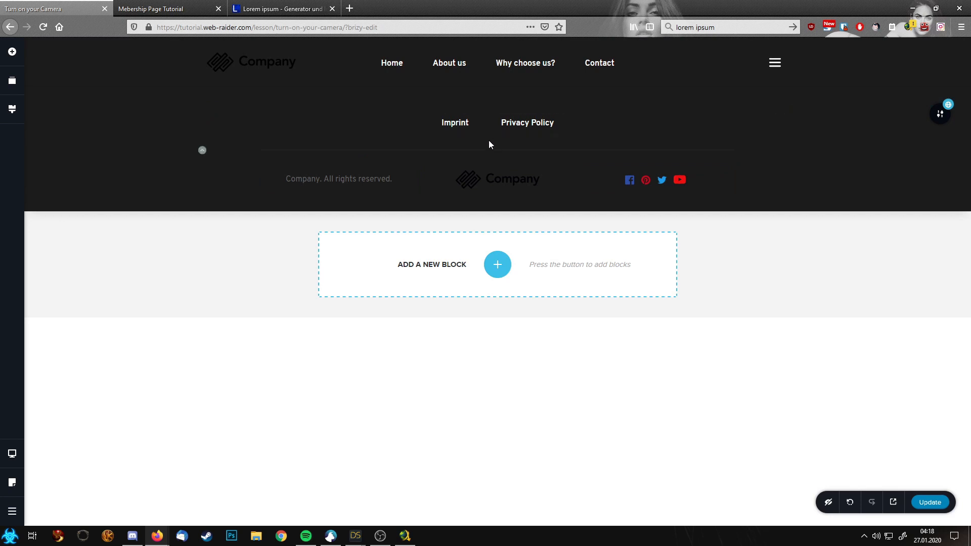
click(497, 87)
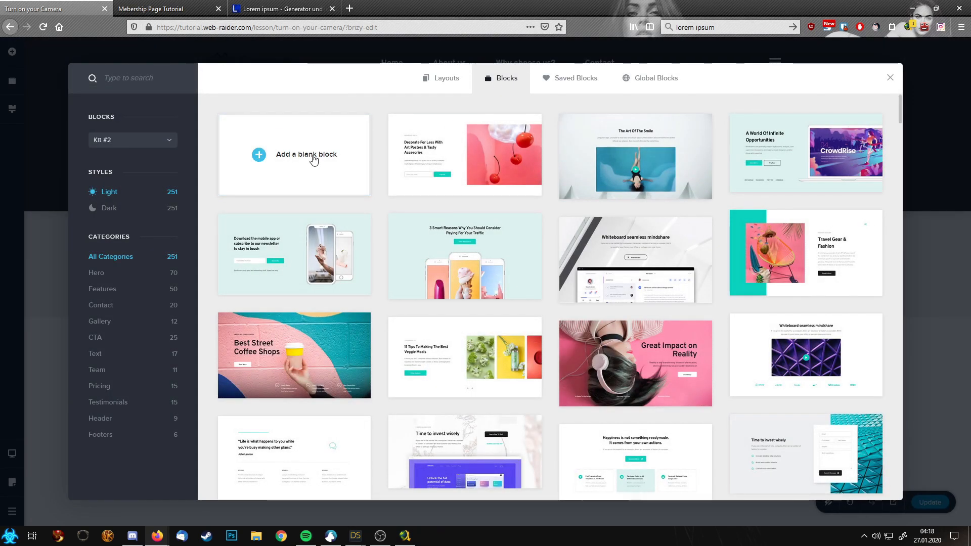
click(314, 159)
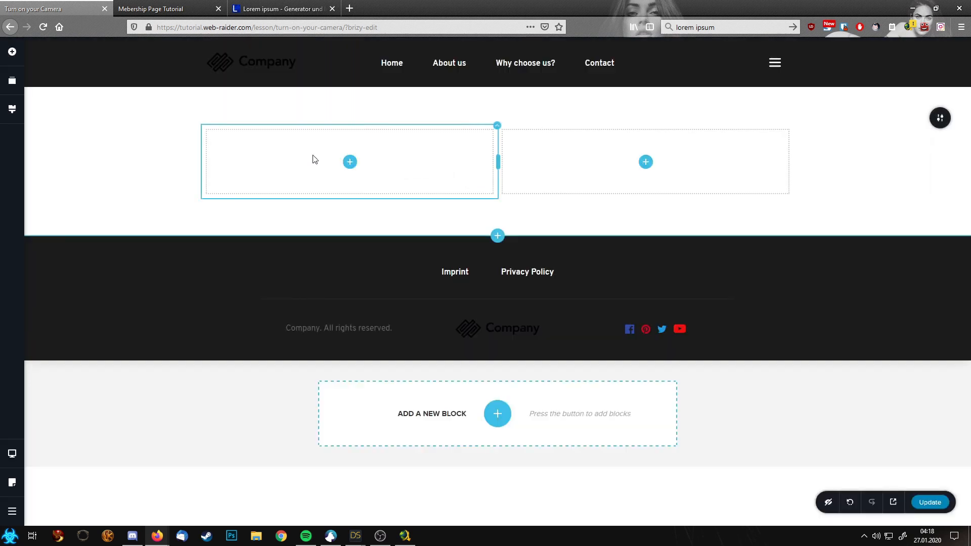
Step: Switch to the WordPress site tab, open Instant Images in the admin's media area and search for "model"
click(165, 5)
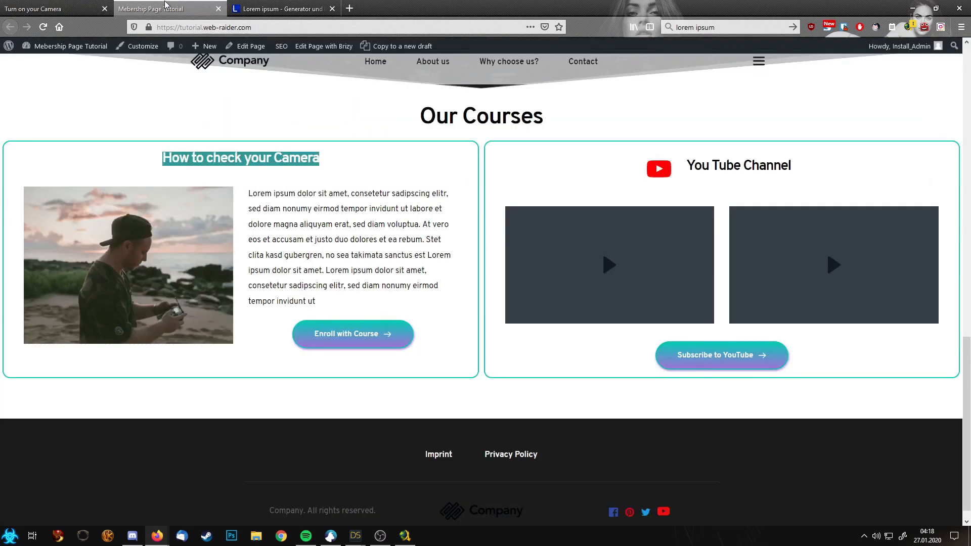
click(65, 60)
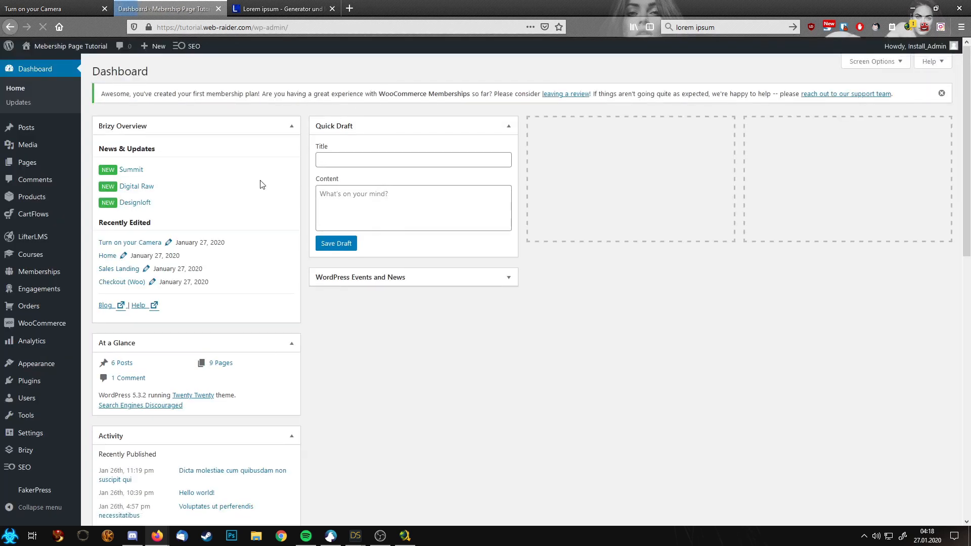
mouse_move(42, 147)
click(109, 175)
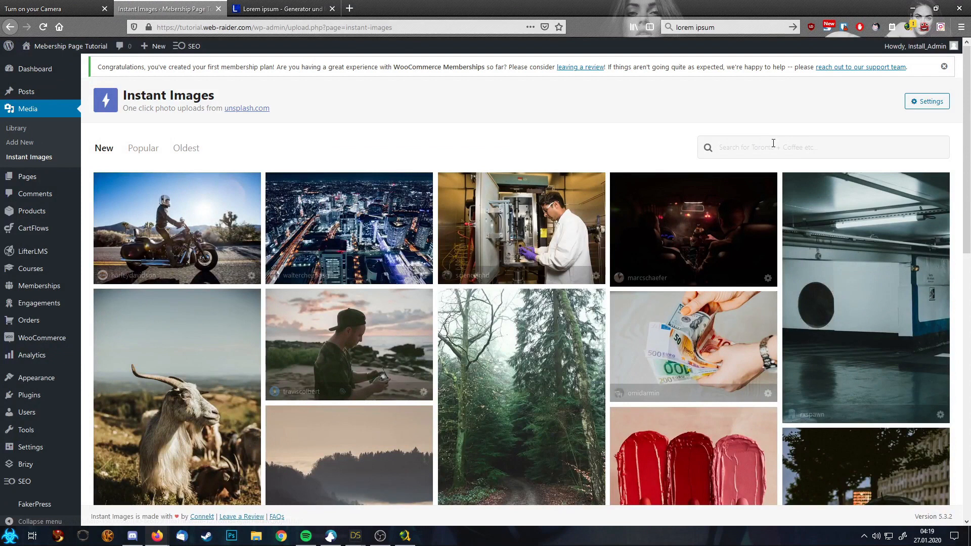
click(767, 147)
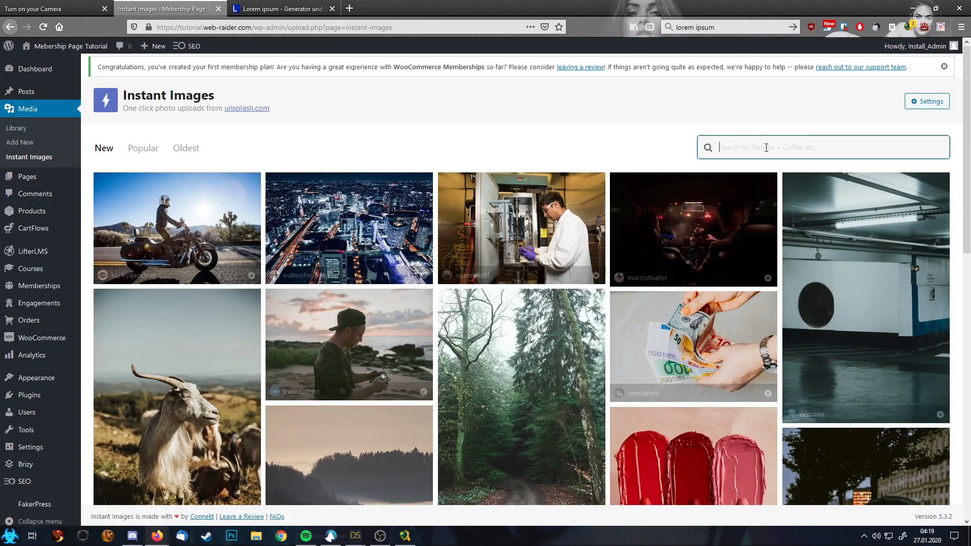
text(model)
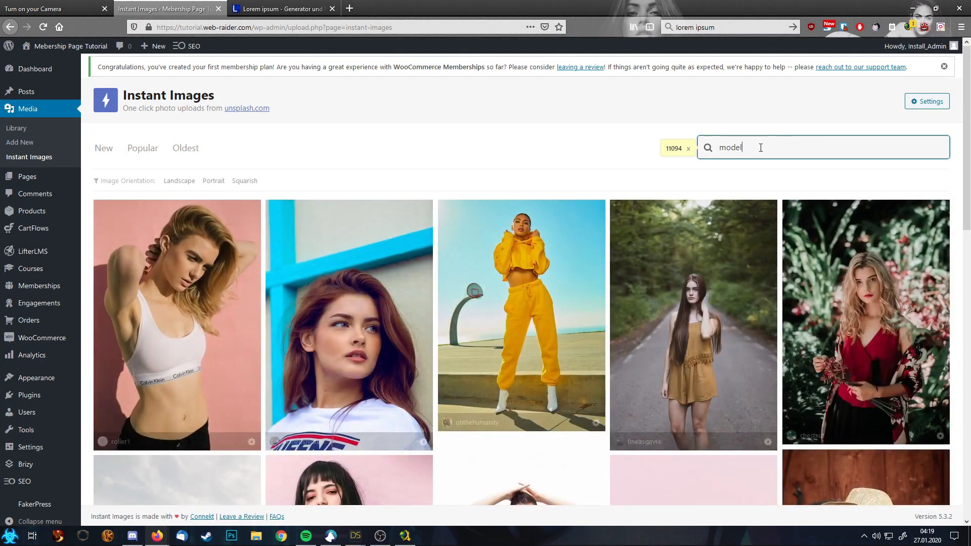
Step: Download the landscape photo of the long-haired woman against a lilac wall into the media library
scroll(669, 186, down, 10)
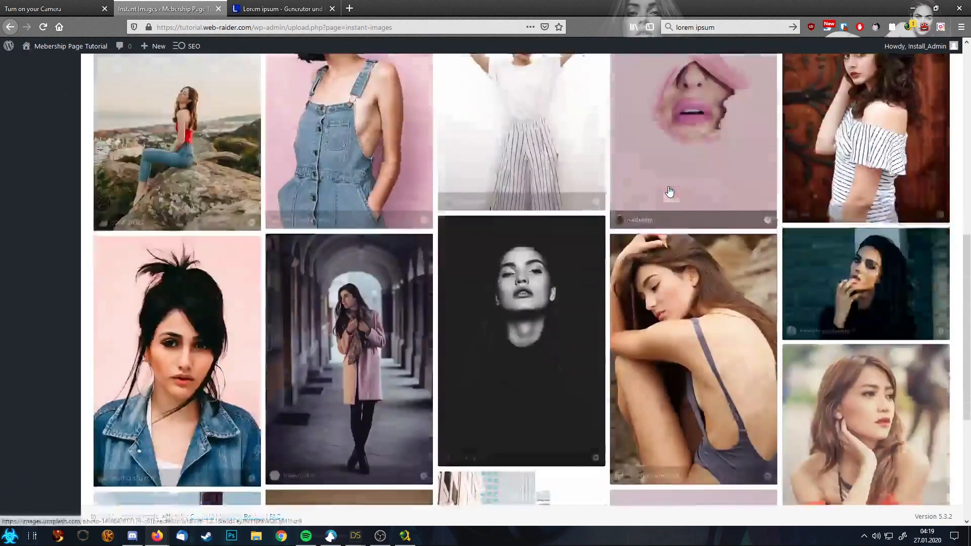
scroll(670, 191, down, 3)
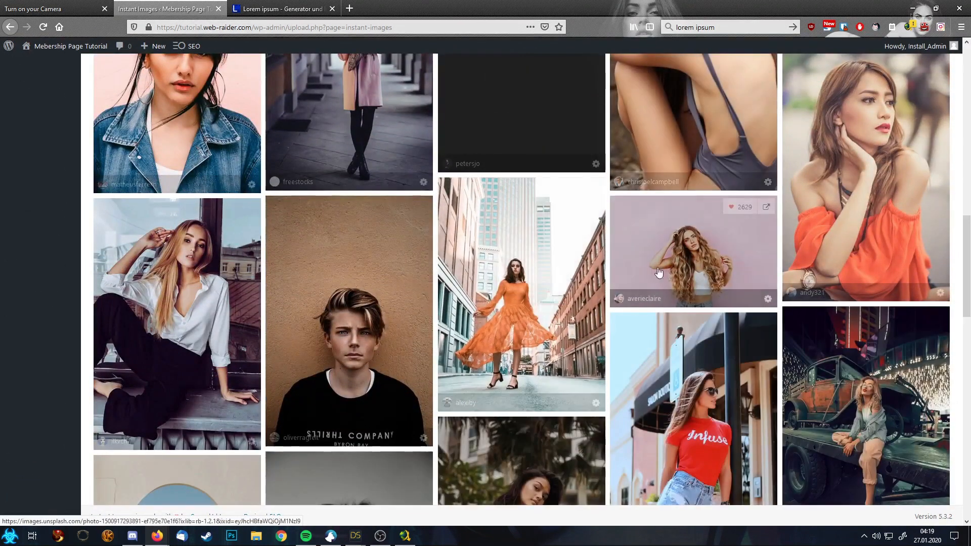
click(696, 266)
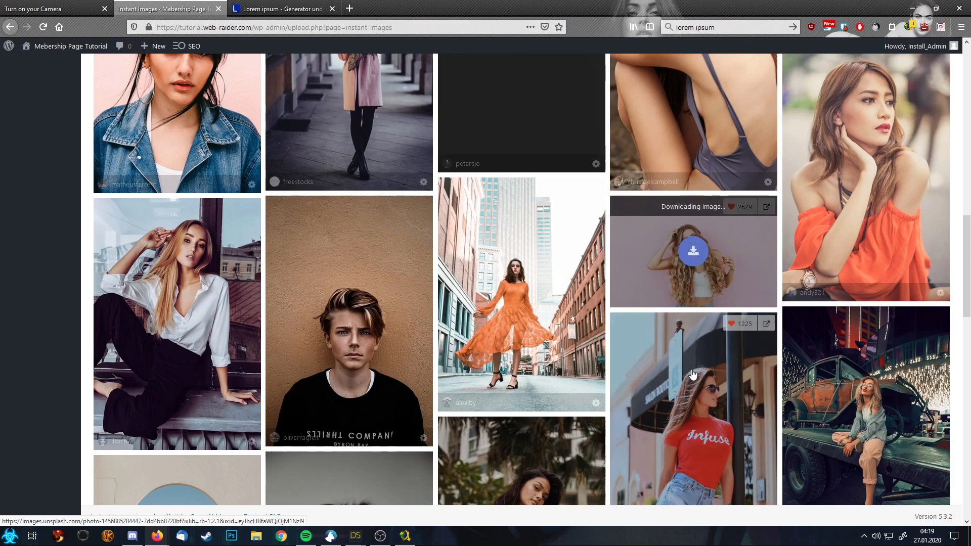
scroll(709, 281, down, 5)
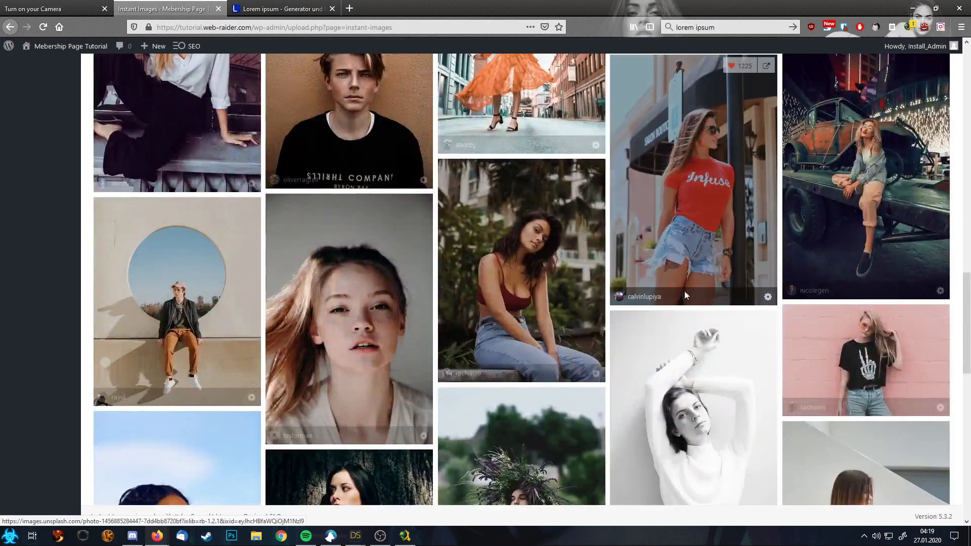
scroll(525, 263, down, 5)
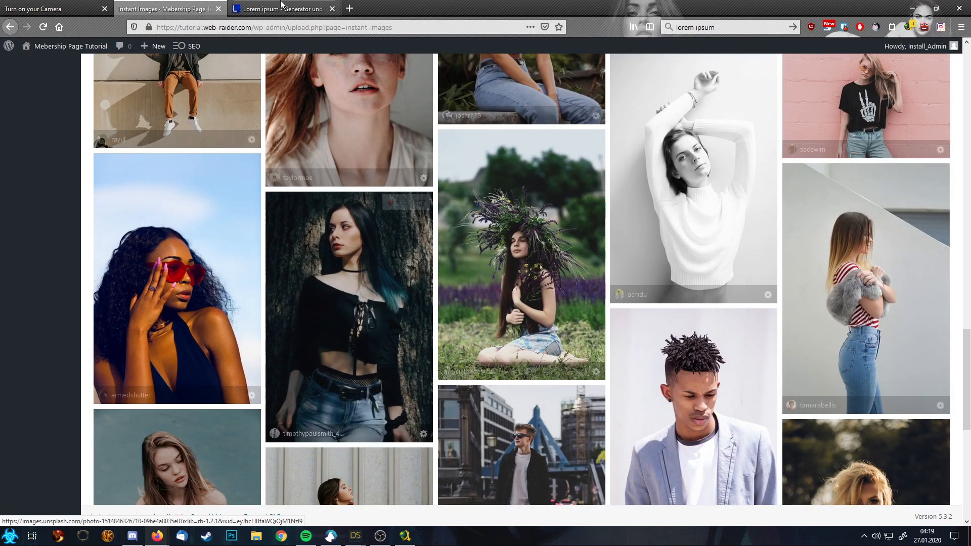
Step: Return to the Brizy lesson editor and set the downloaded photo as the blank block's background image
key(ctrl+Tab)
key(ctrl+Tab)
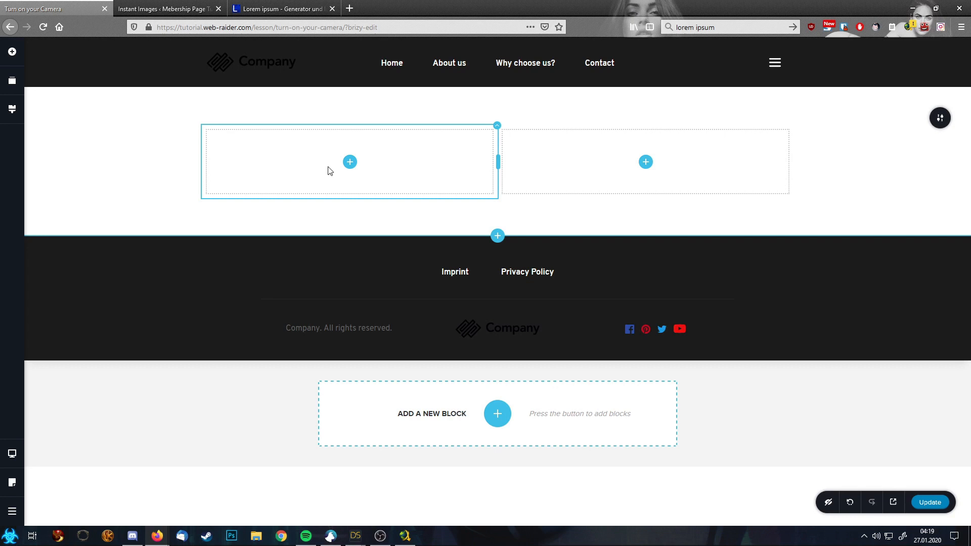
click(946, 121)
click(827, 118)
click(814, 192)
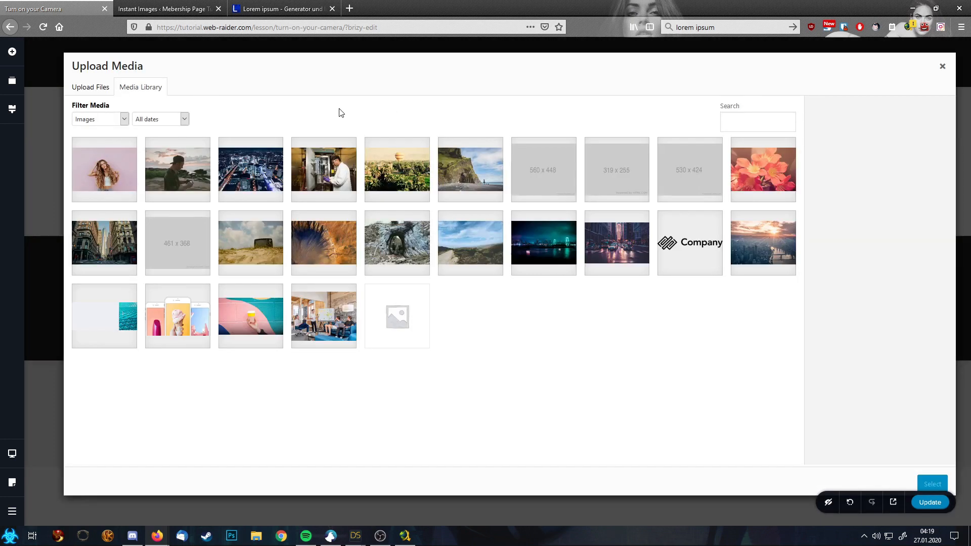
click(106, 162)
click(933, 485)
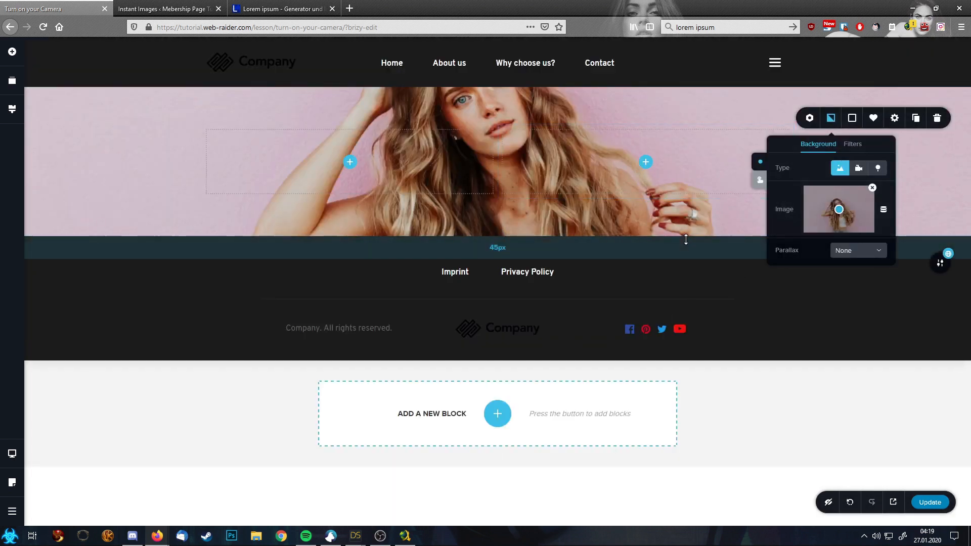
Step: Delete both empty columns from the block with the photo background
click(700, 154)
click(794, 128)
click(859, 103)
click(794, 129)
click(857, 101)
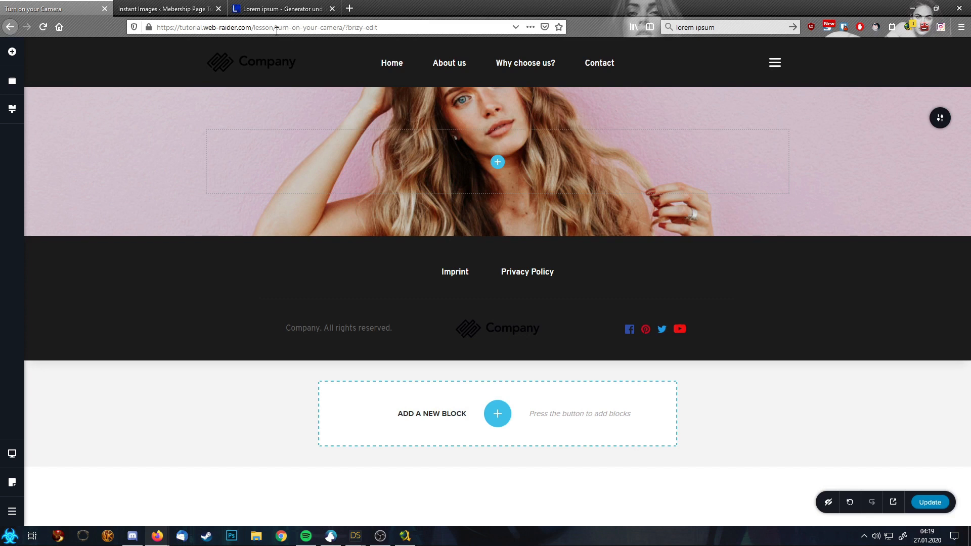
Step: Copy the lesson slug from the page address and place it as a new text element reading "turn-on-your-camera" in the photo block
drag(277, 29, 338, 28)
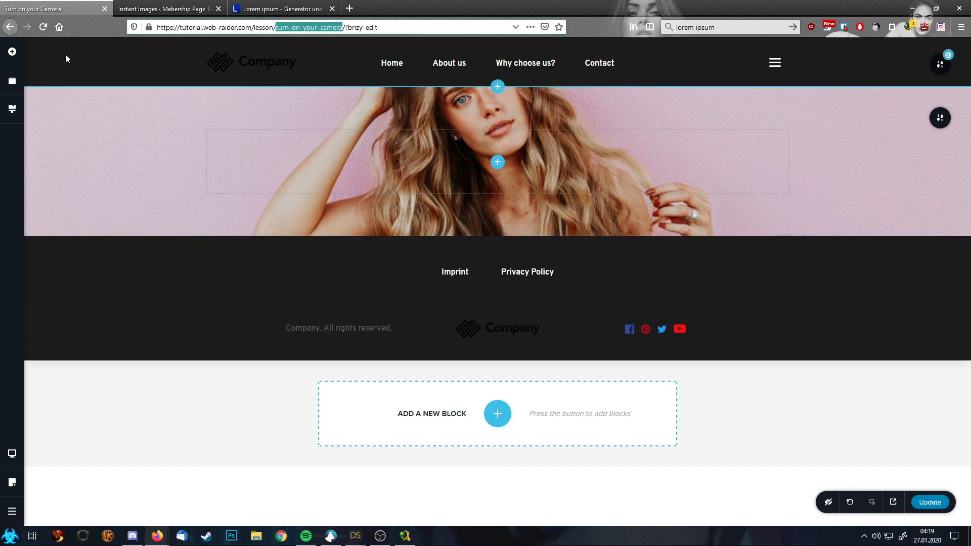
click(13, 51)
drag(60, 126, 503, 170)
click(479, 141)
key(ctrl+a)
text(turn-on-your-camera)
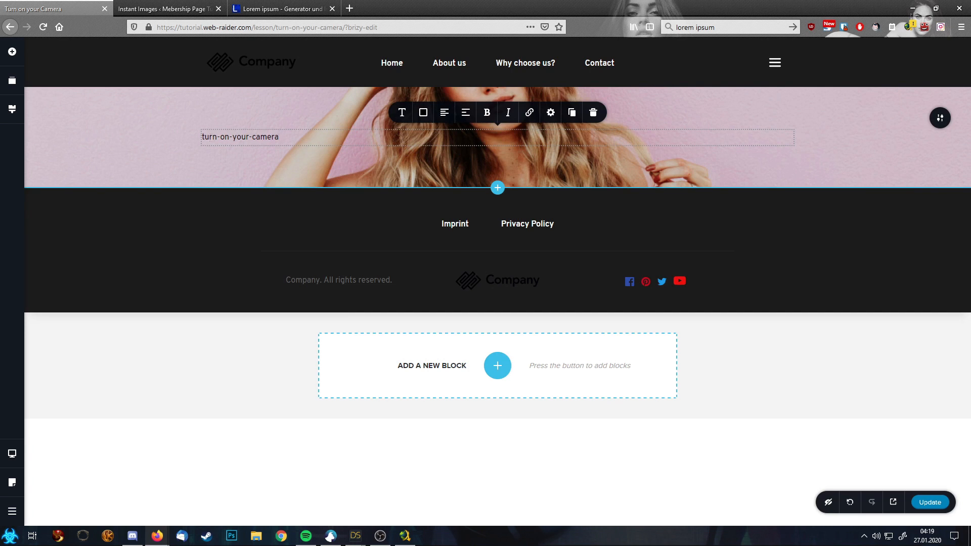
Step: Center the "turn-on-your-camera" text and apply the Heading 1 typography to it
click(444, 113)
click(402, 112)
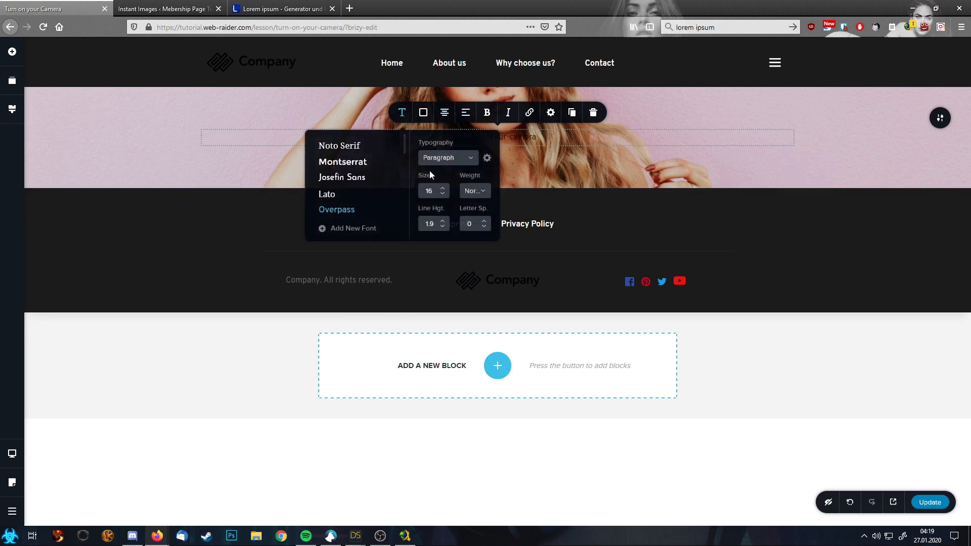
click(462, 161)
click(447, 238)
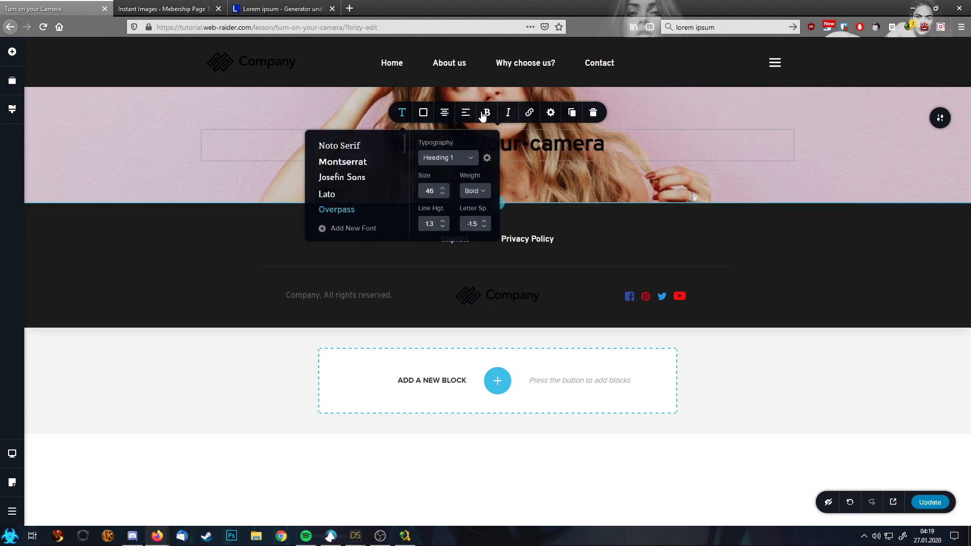
Step: Set the HTML tag of the lesson title to H1
click(551, 113)
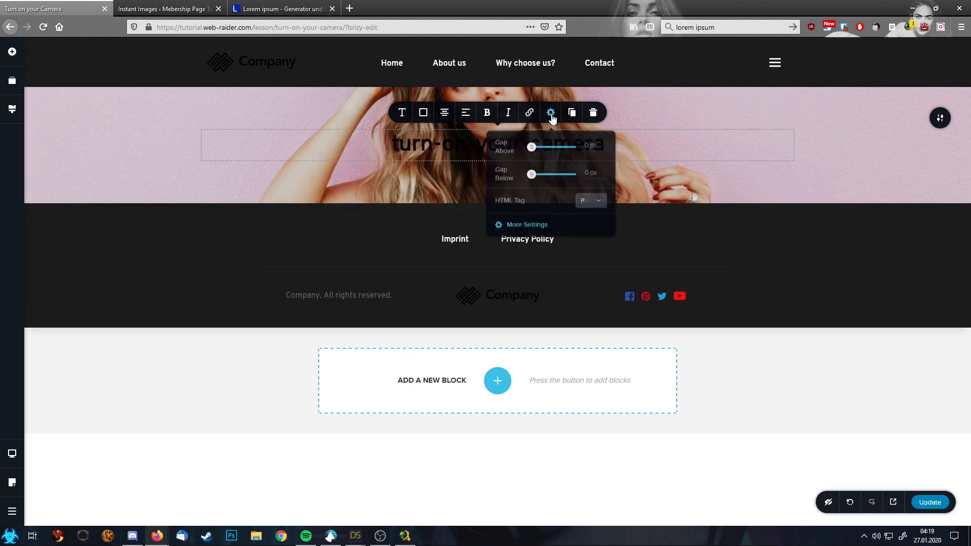
click(605, 203)
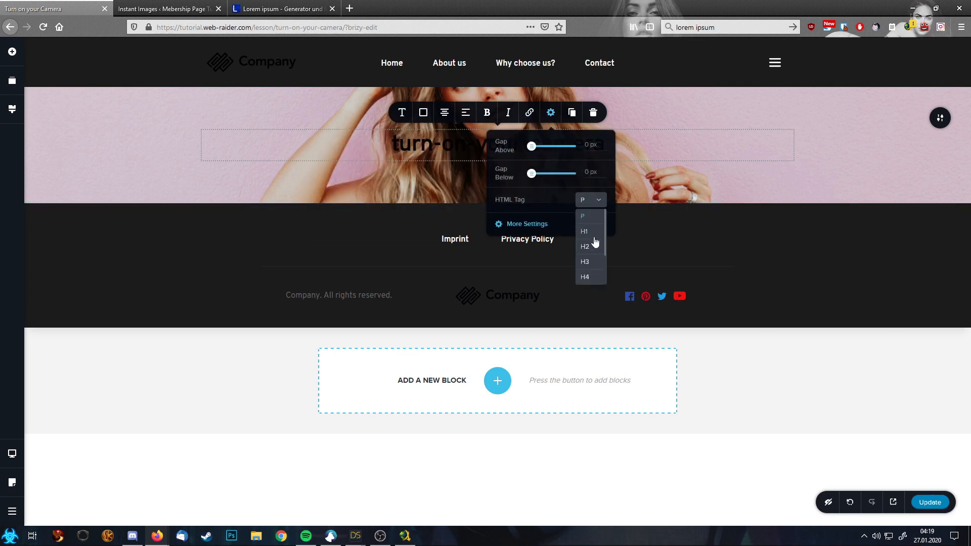
click(590, 233)
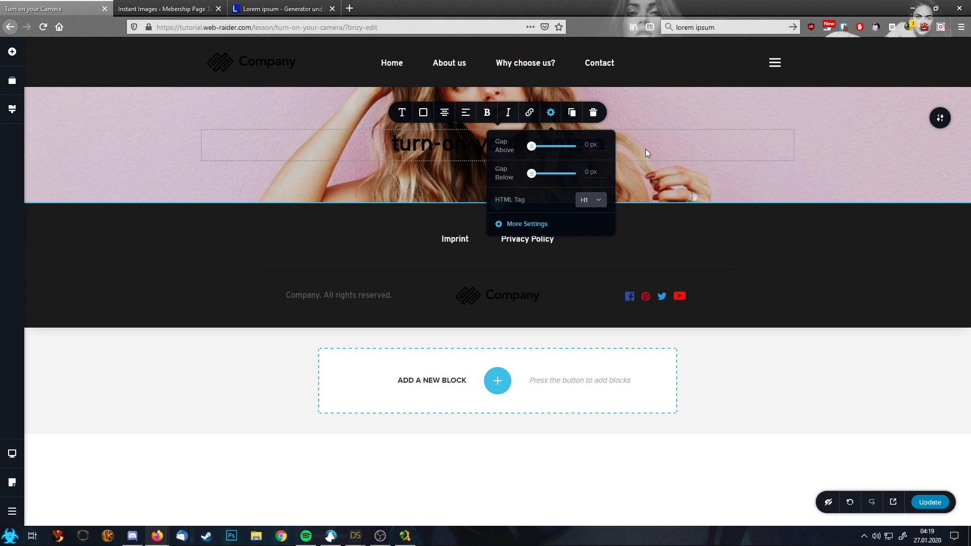
Step: Color the whole lesson title with the light mint palette color #B8E6E1
click(639, 149)
triple_click(638, 148)
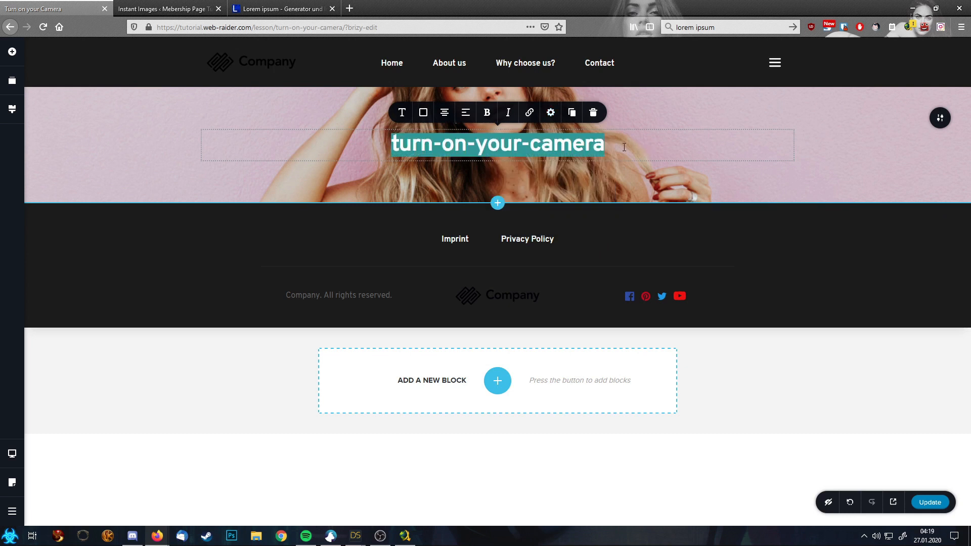
click(423, 114)
click(409, 243)
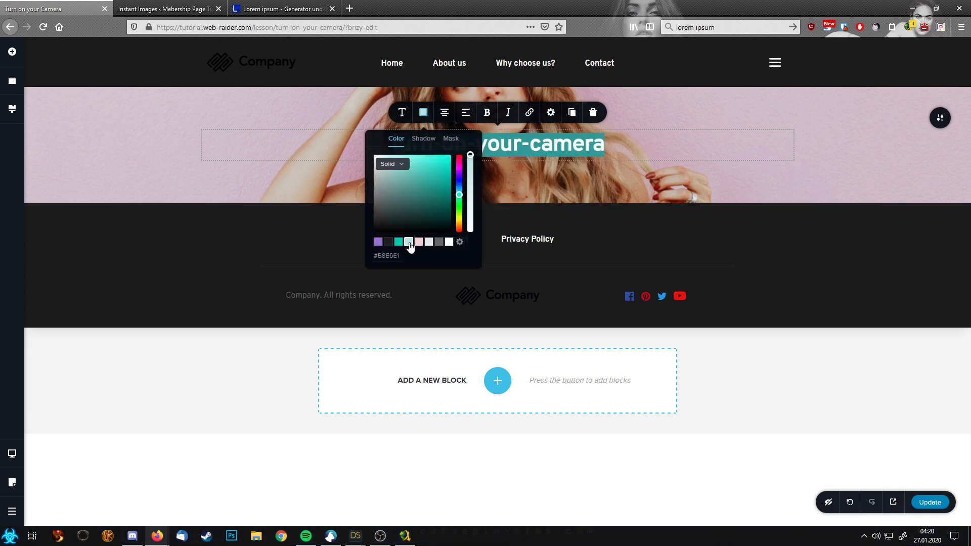
click(701, 154)
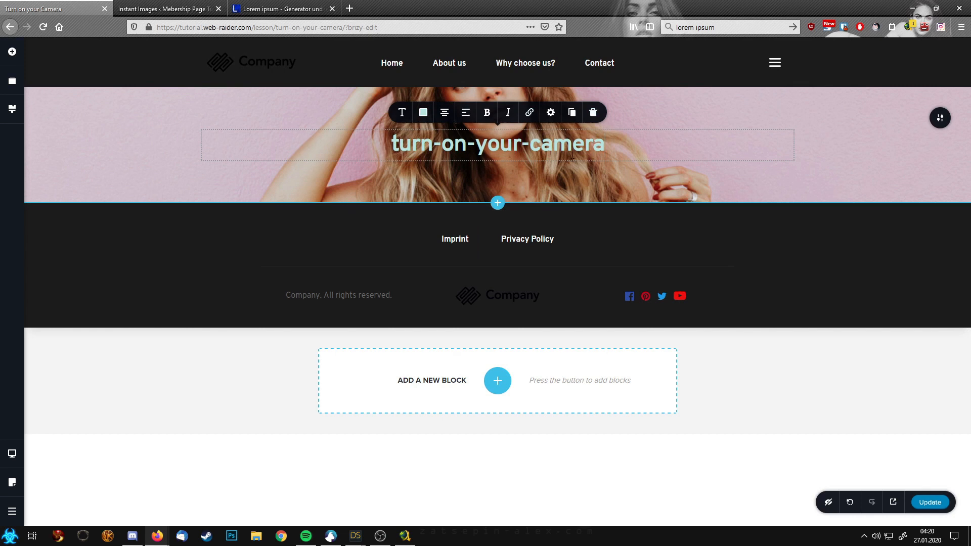
Step: Add a bottom divider to the photo block using the V-shaped type that rises toward both sides
click(939, 118)
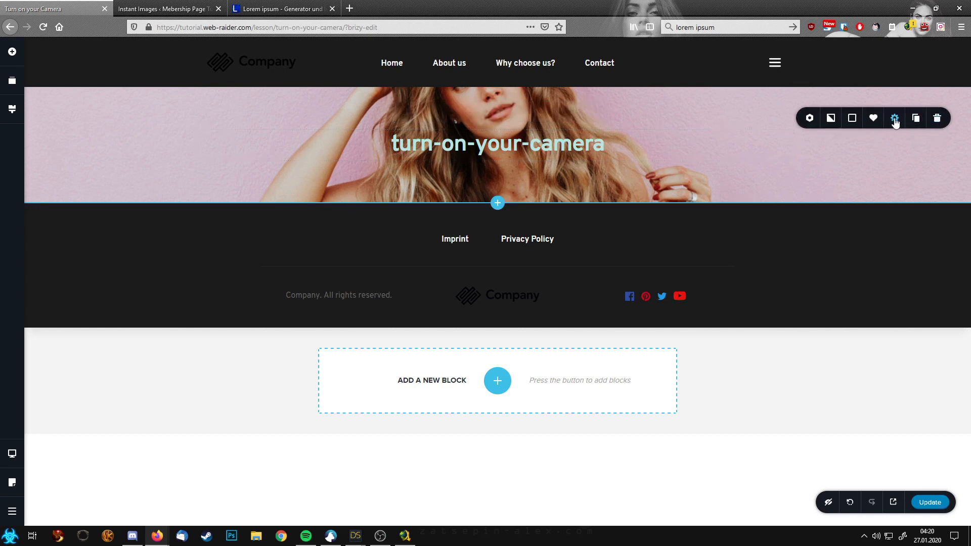
click(895, 119)
click(892, 220)
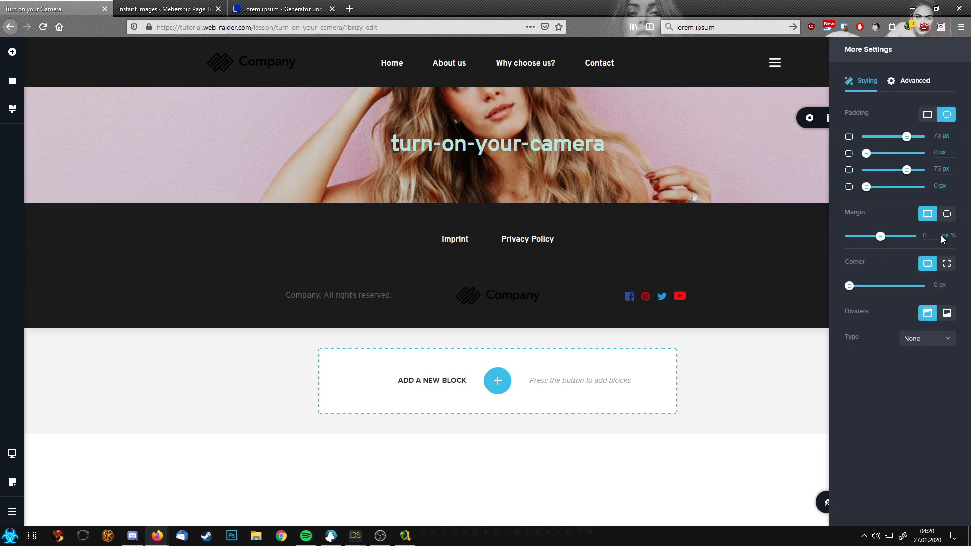
click(933, 344)
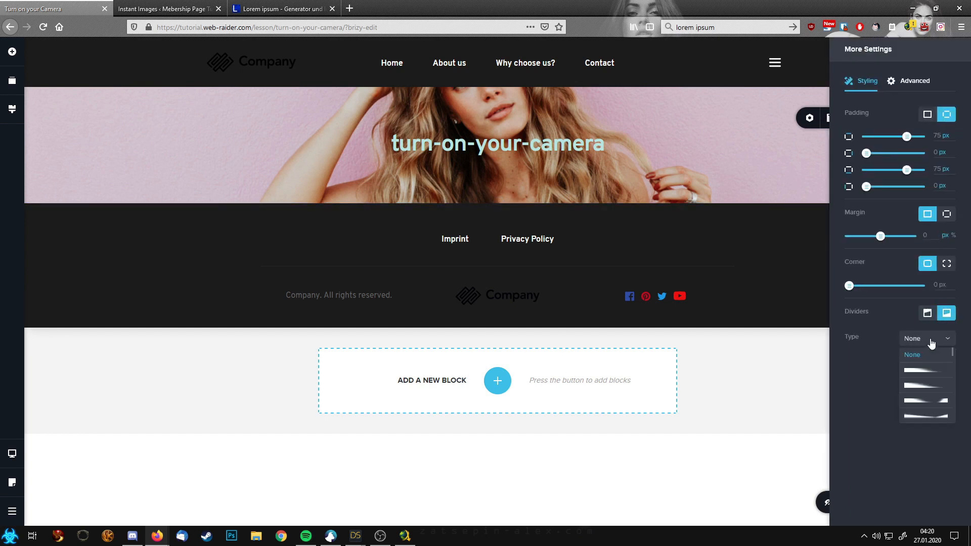
scroll(934, 403, down, 3)
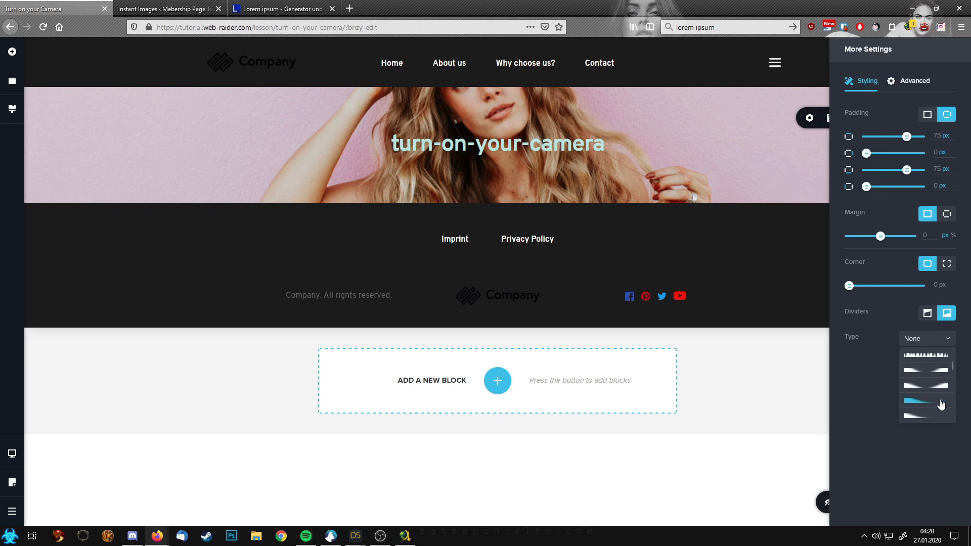
click(932, 388)
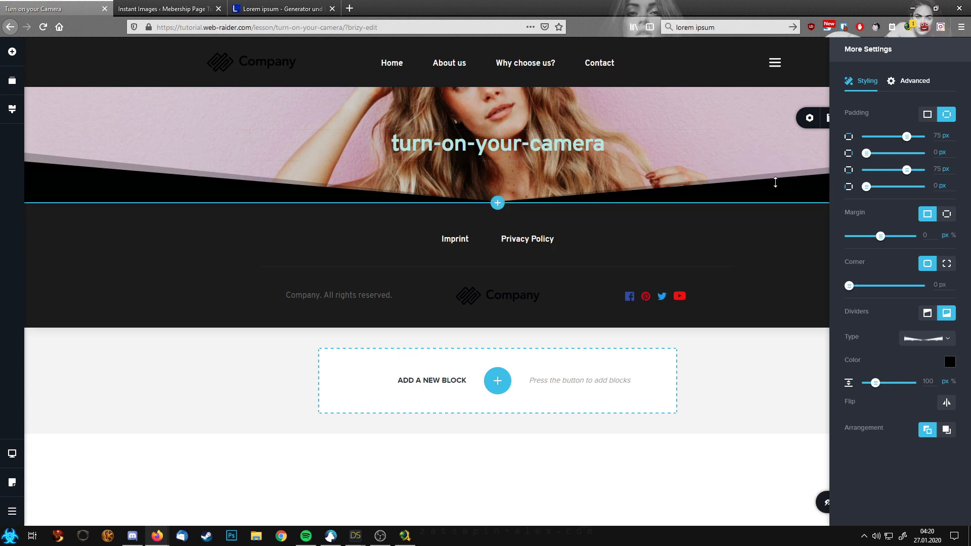
Step: Change the photo block's bottom divider color to white and close the block settings
click(950, 363)
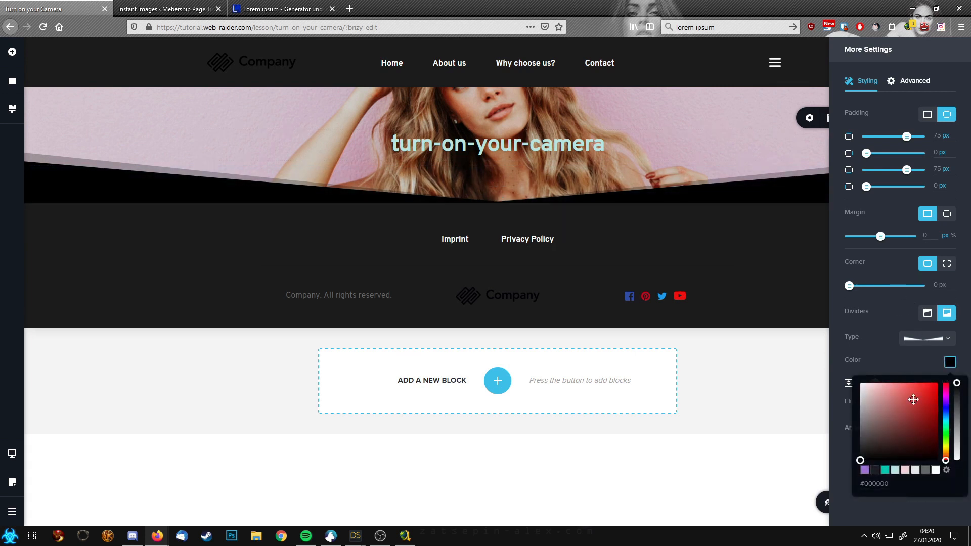
click(935, 471)
click(755, 258)
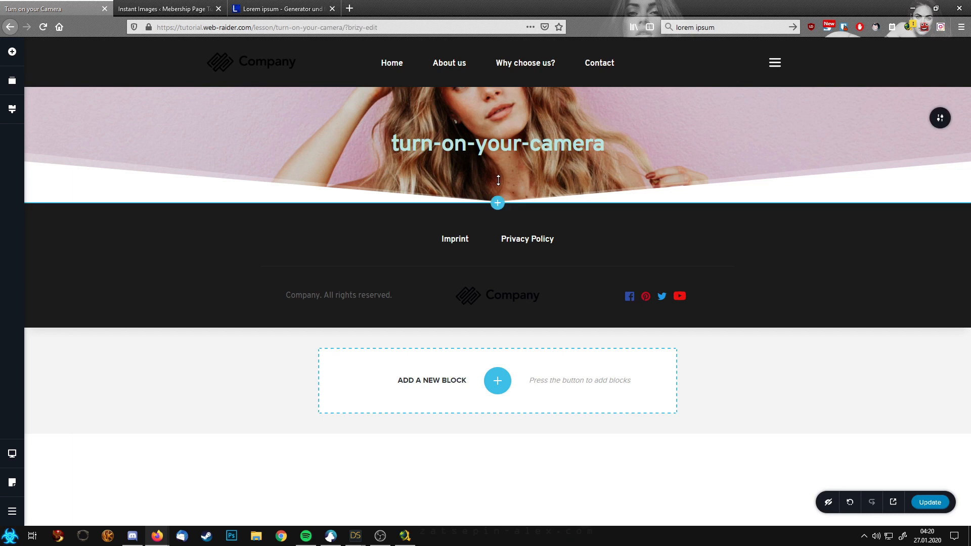
Step: Insert the Kit #2 watch hero block "In order to succeed, your desire for success..." between the photo block and the footer
click(497, 203)
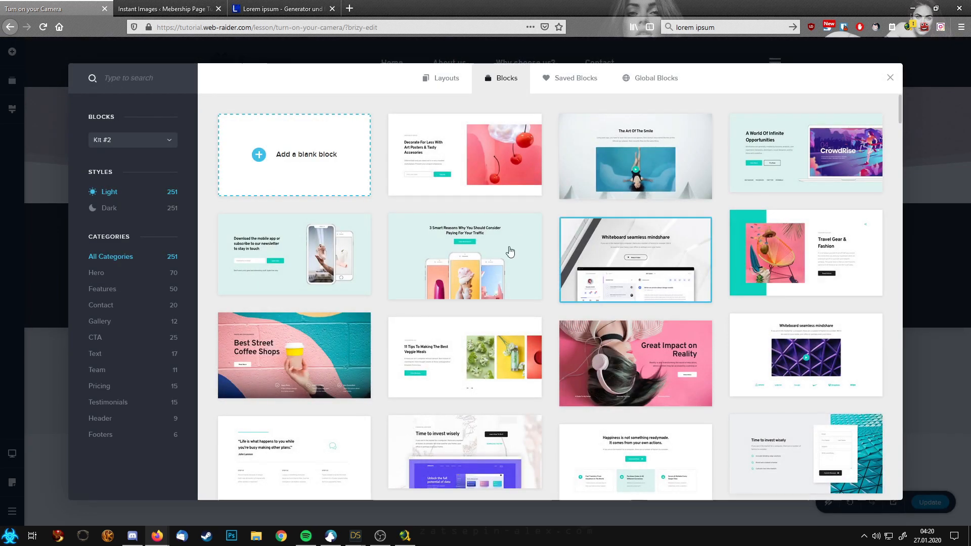
scroll(473, 257, down, 6)
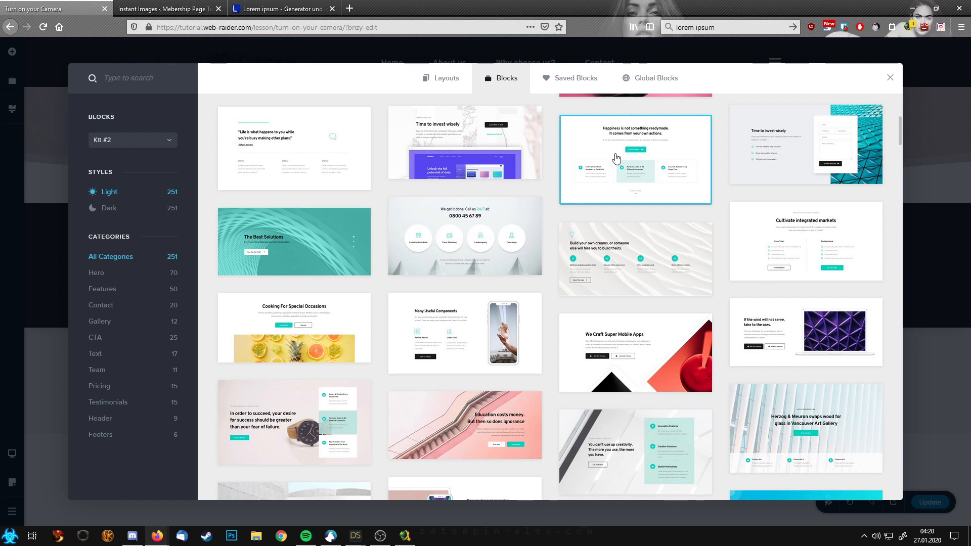
scroll(457, 319, down, 5)
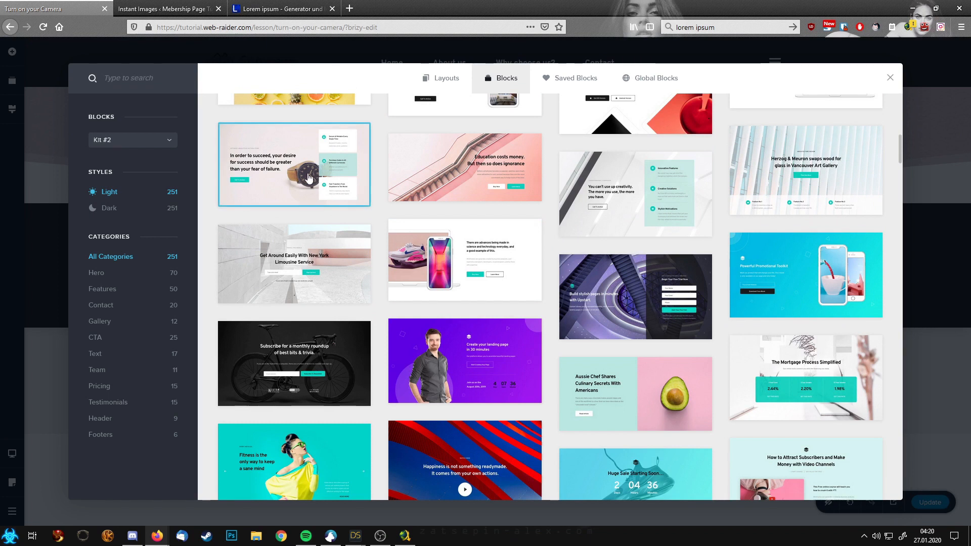
click(309, 178)
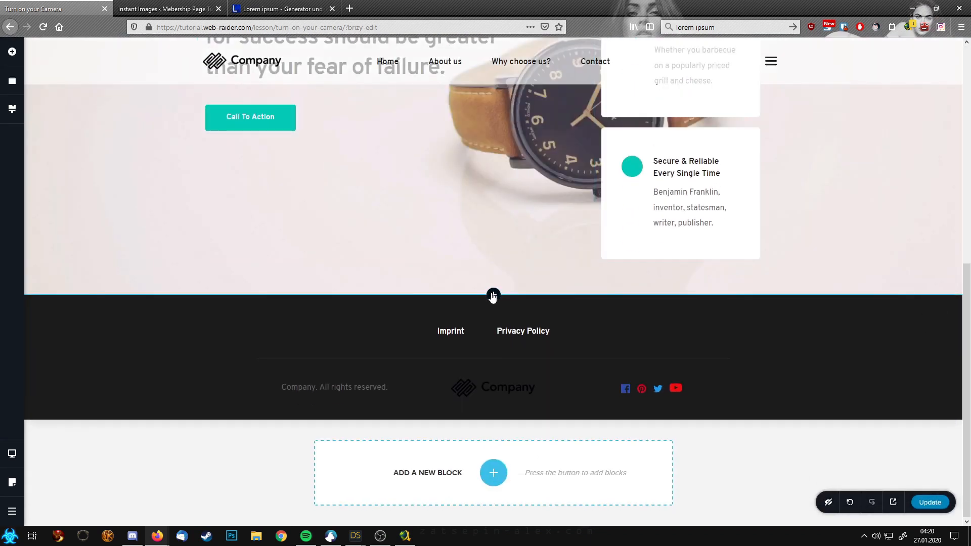
Step: Insert the Kit #2 video block "Whiteboard seamless mindshare" between the watch block and the footer
click(493, 296)
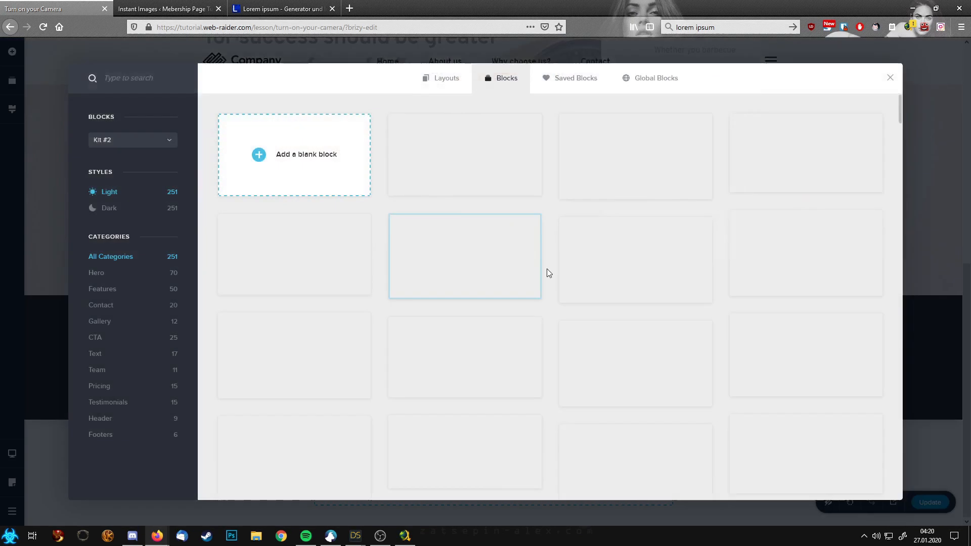
scroll(551, 265, down, 2)
scroll(552, 265, down, 2)
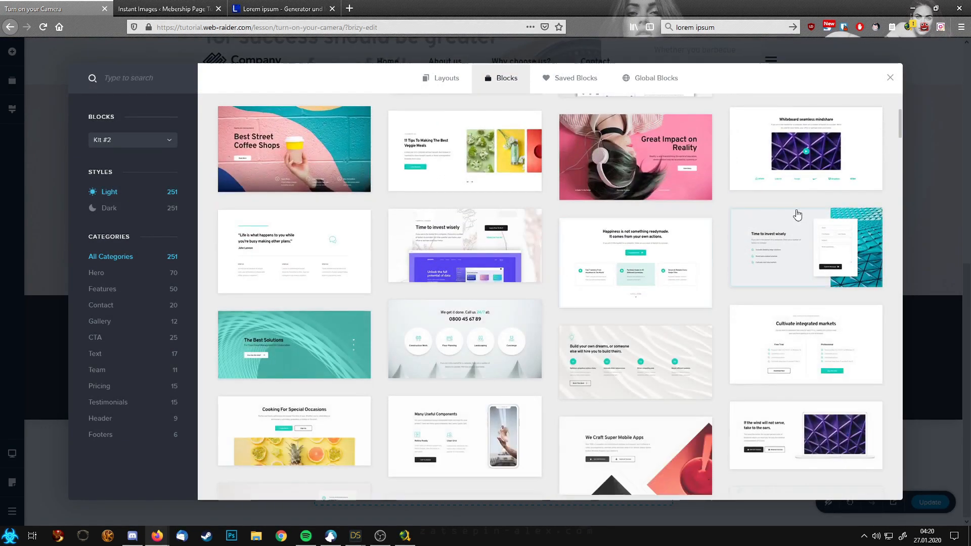
click(804, 167)
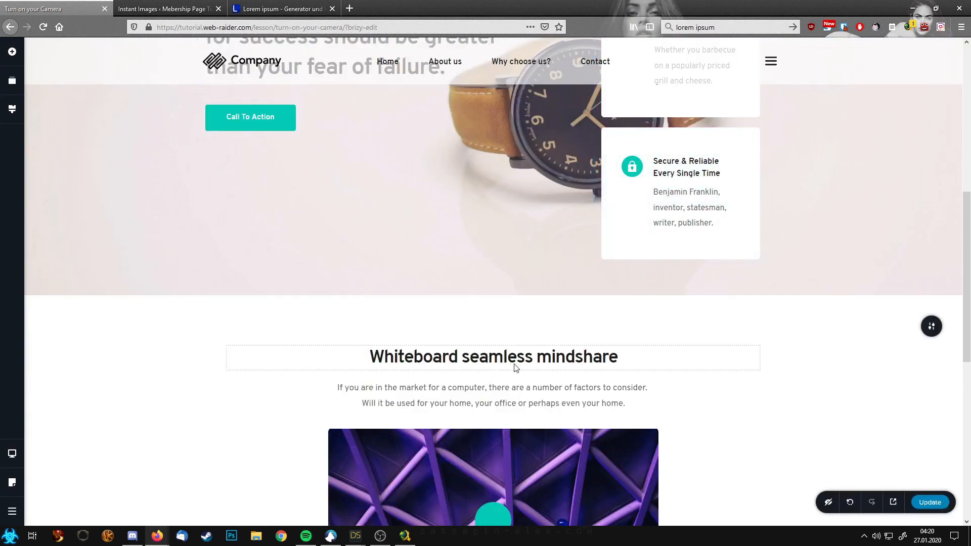
Step: Reorder the blocks so the "Whiteboard seamless mindshare" video block sits directly below the photo block, and close the block list
scroll(514, 364, up, 6)
scroll(362, 279, down, 3)
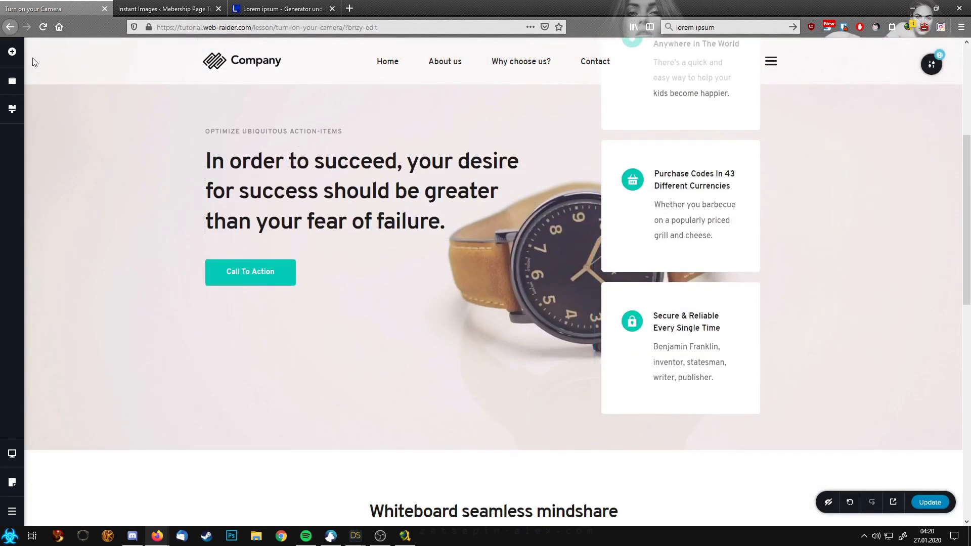
click(12, 81)
drag(85, 204, 86, 154)
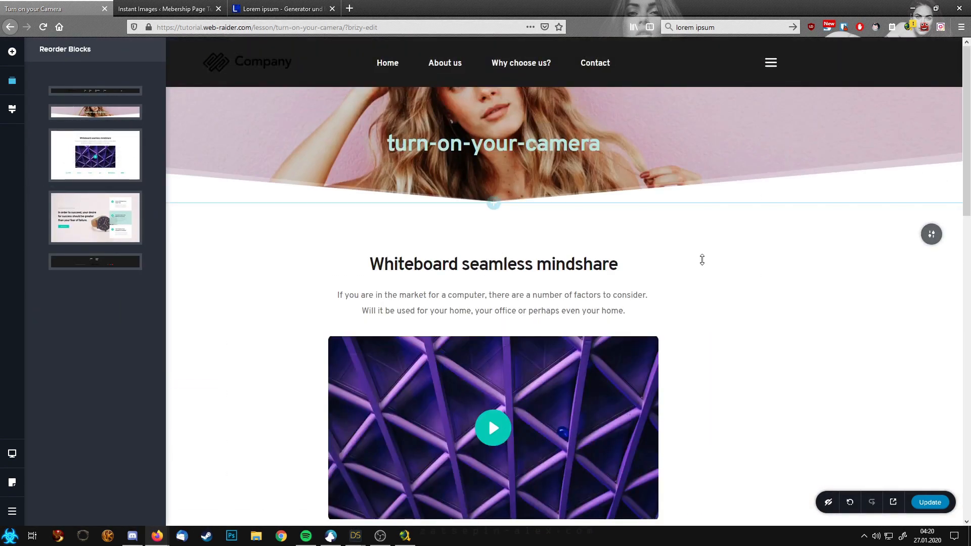
scroll(761, 327, down, 6)
scroll(761, 326, down, 10)
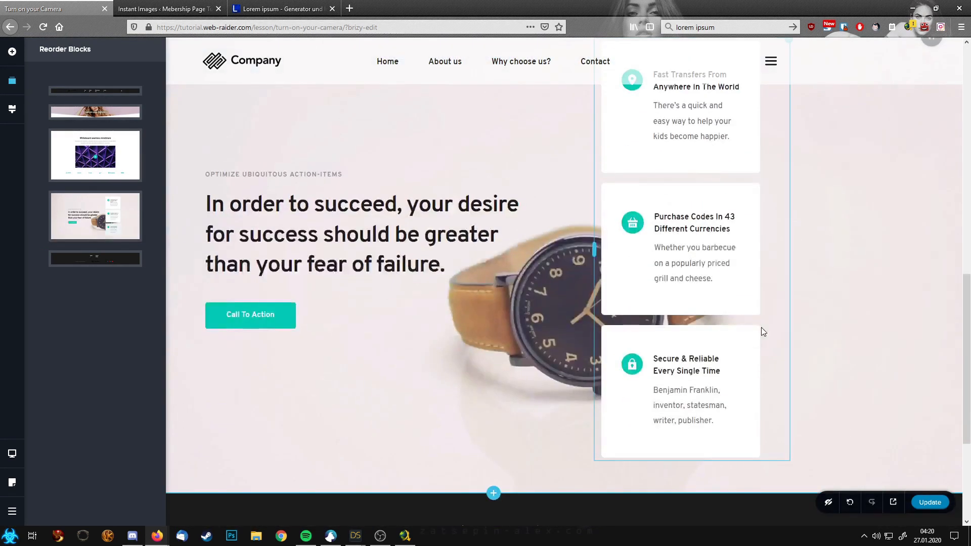
click(860, 235)
scroll(842, 238, up, 18)
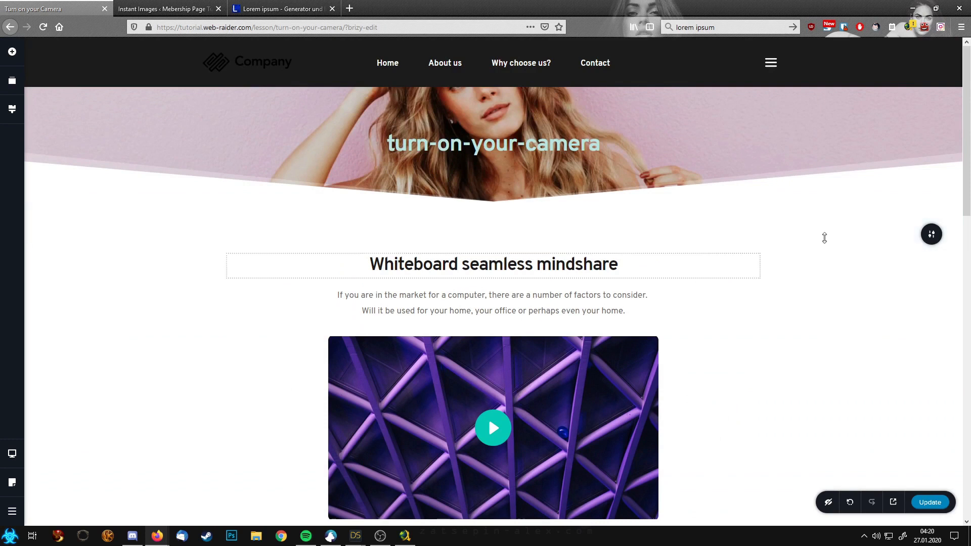
Step: Increase the photo block's padding above and below the lesson title, with about 165 px of bottom padding
drag(501, 116, 501, 161)
drag(512, 226, 513, 272)
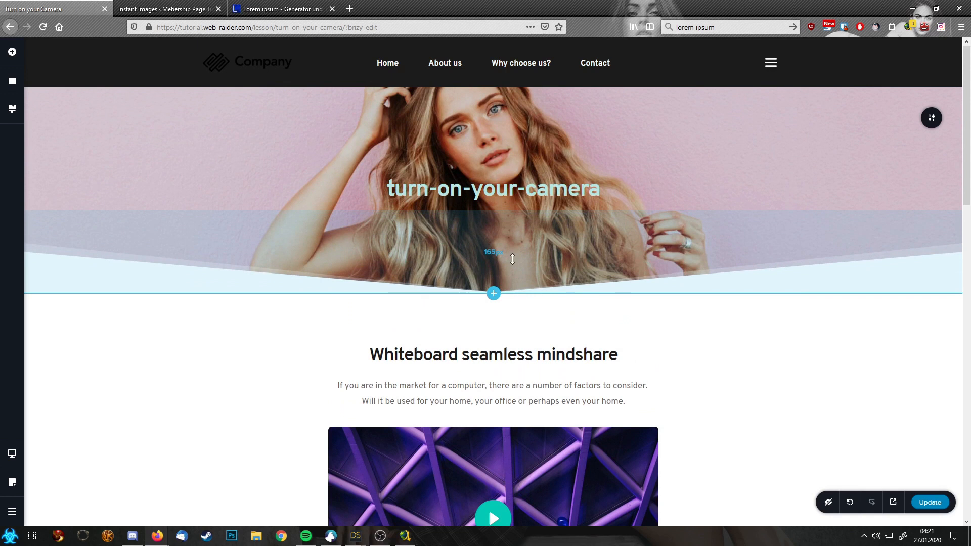
Step: Set the photo block's background parallax to Fixed and move the image's focal point lower
click(931, 118)
click(843, 121)
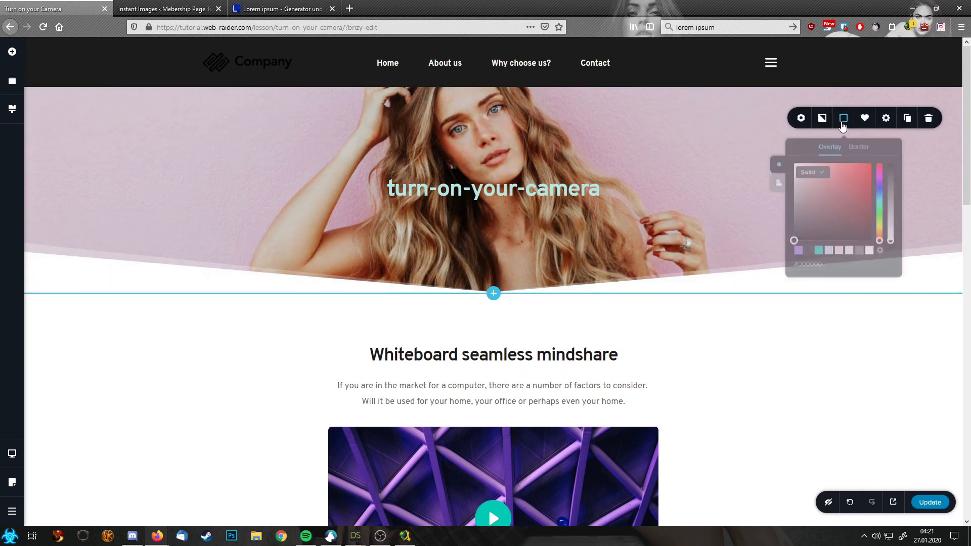
click(823, 118)
click(862, 251)
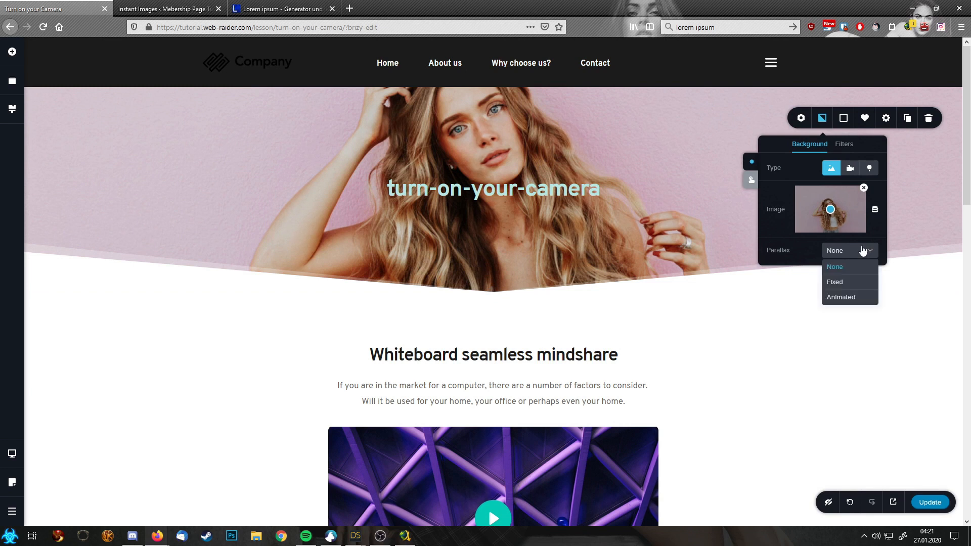
click(836, 283)
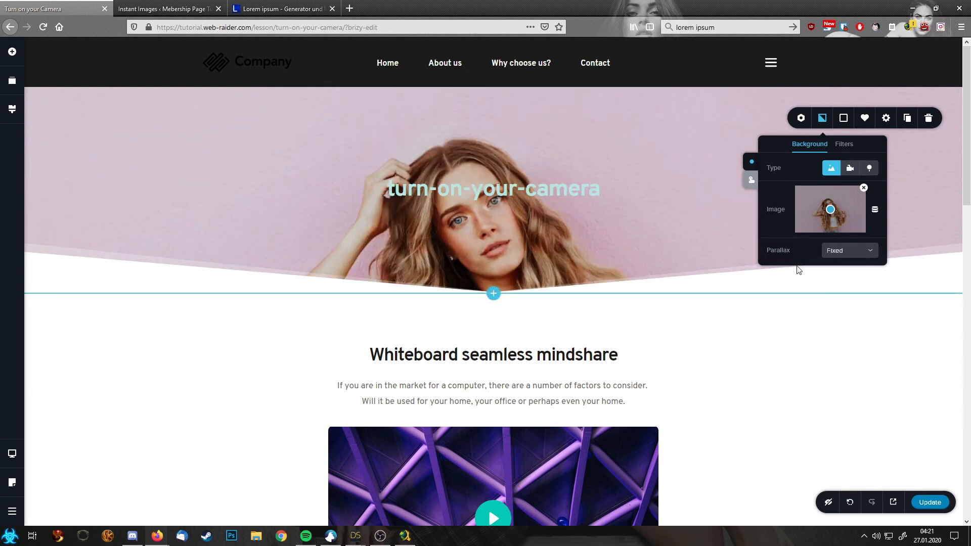
drag(831, 209, 832, 223)
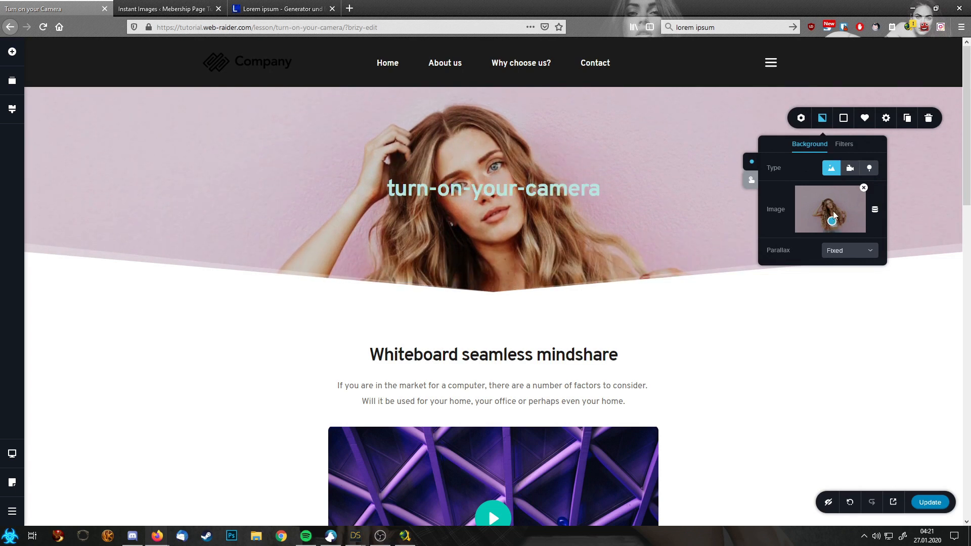
Step: Check the fixed parallax effect on the photo and review the whole lesson page down to the footer
scroll(662, 209, down, 4)
scroll(661, 205, up, 4)
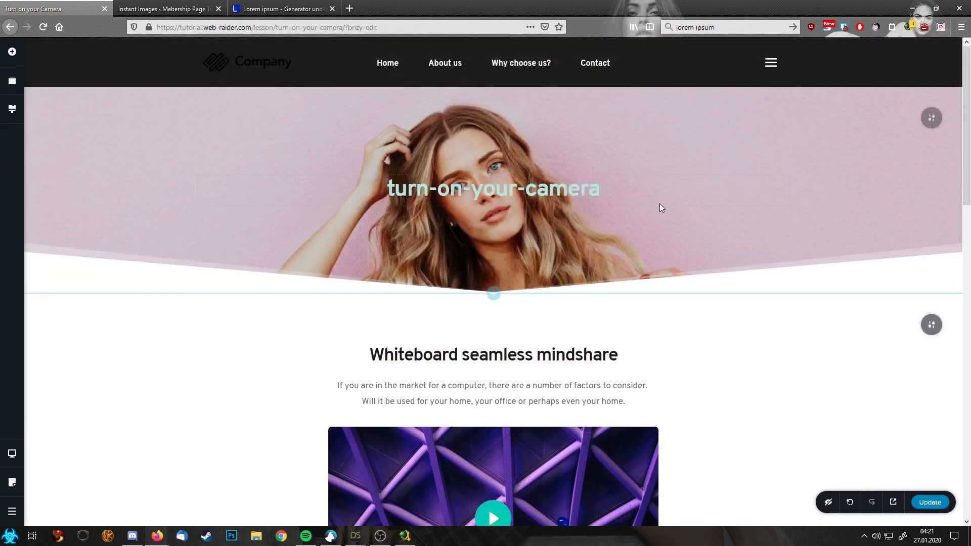
scroll(658, 204, down, 7)
scroll(652, 205, down, 5)
scroll(653, 205, up, 2)
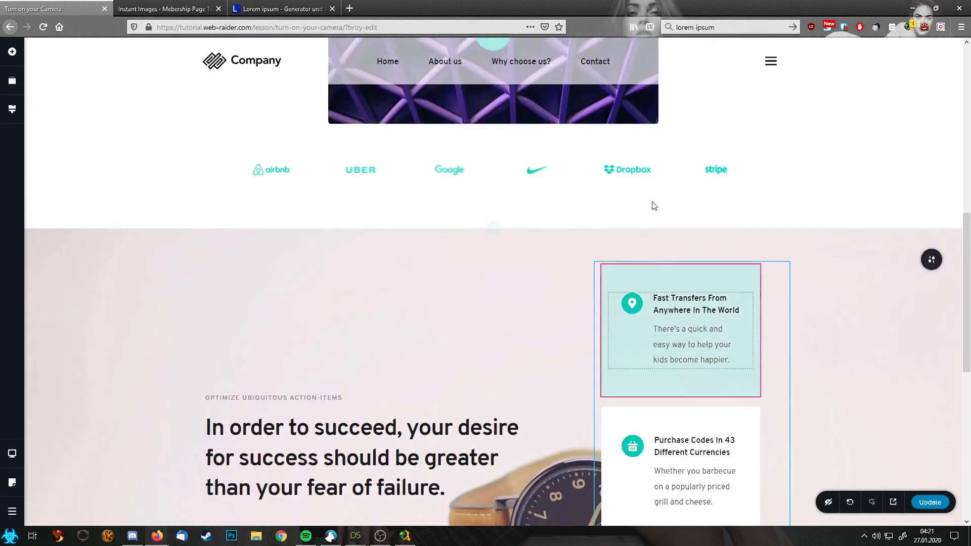
scroll(652, 205, down, 5)
scroll(652, 205, down, 3)
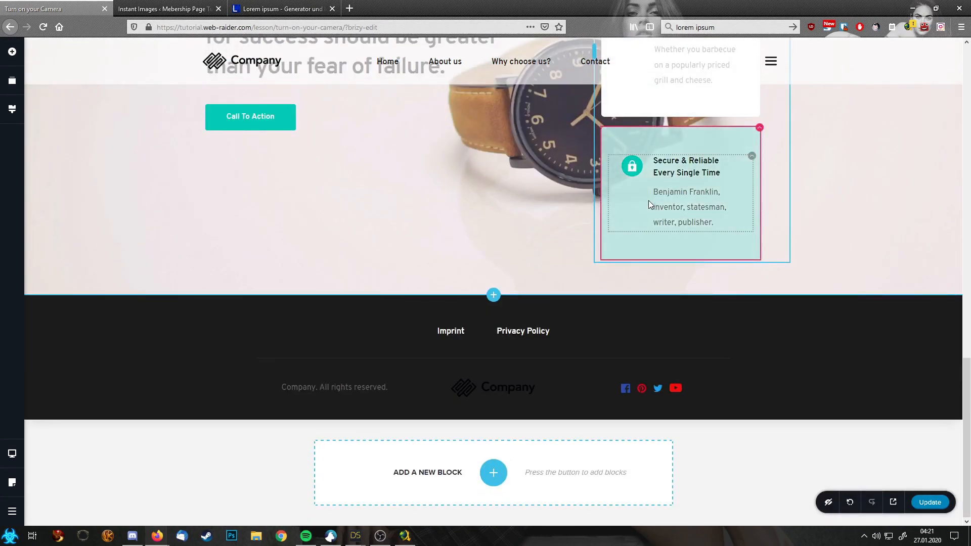
scroll(648, 200, up, 15)
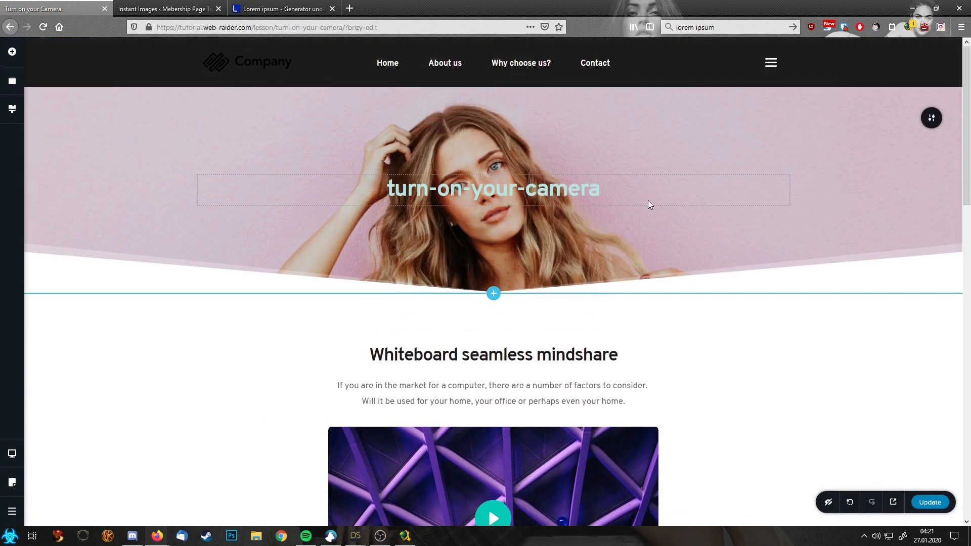
Step: Save the lesson page changes by updating the page
click(931, 502)
drag(563, 244, 563, 245)
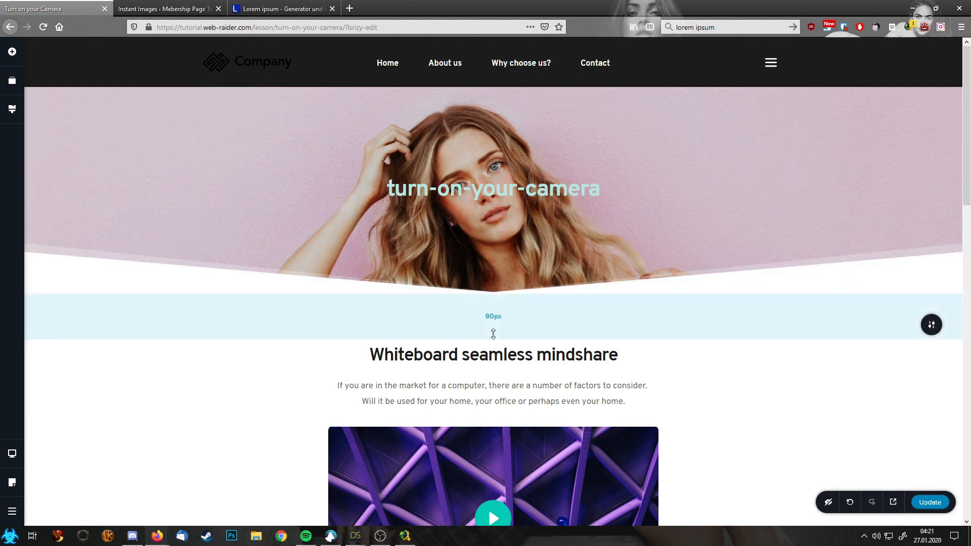
Step: Insert the Kit #1 text block "2 Years in the Making / It's Easy Brizy" directly below the photo block
scroll(538, 326, down, 6)
scroll(597, 319, down, 6)
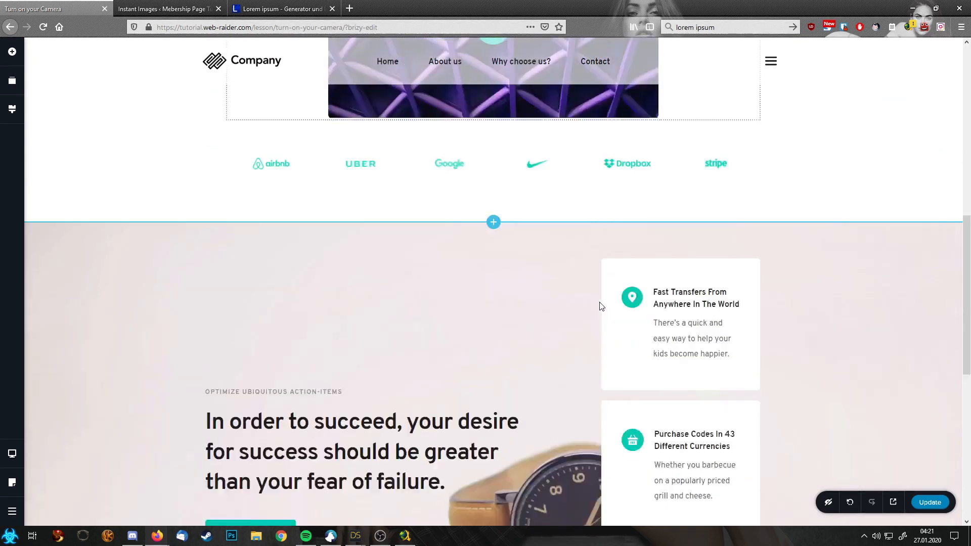
scroll(594, 292, up, 12)
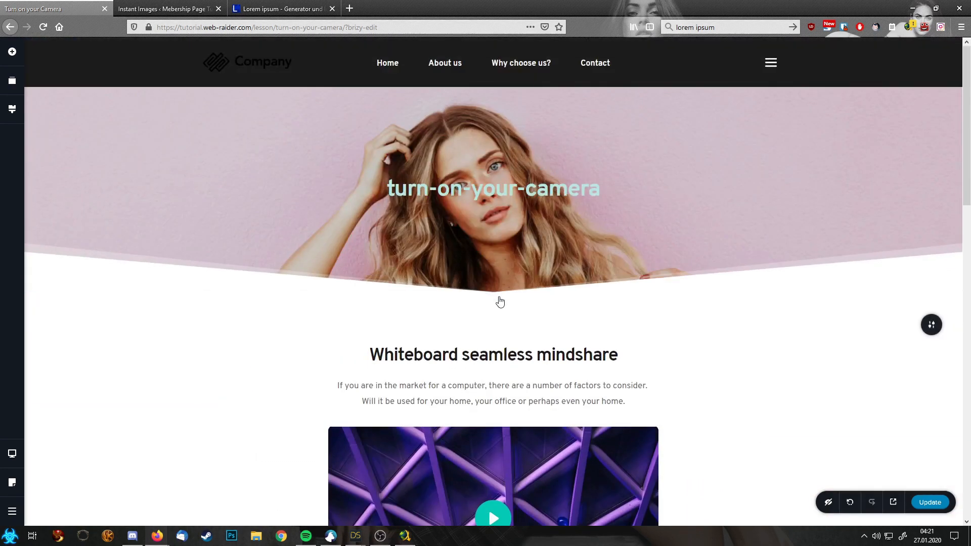
click(493, 295)
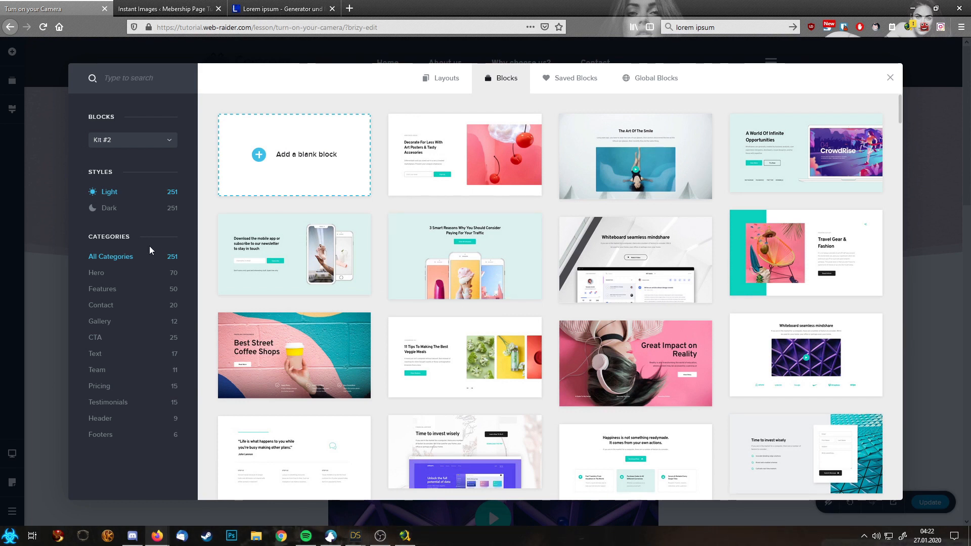
click(124, 146)
click(121, 161)
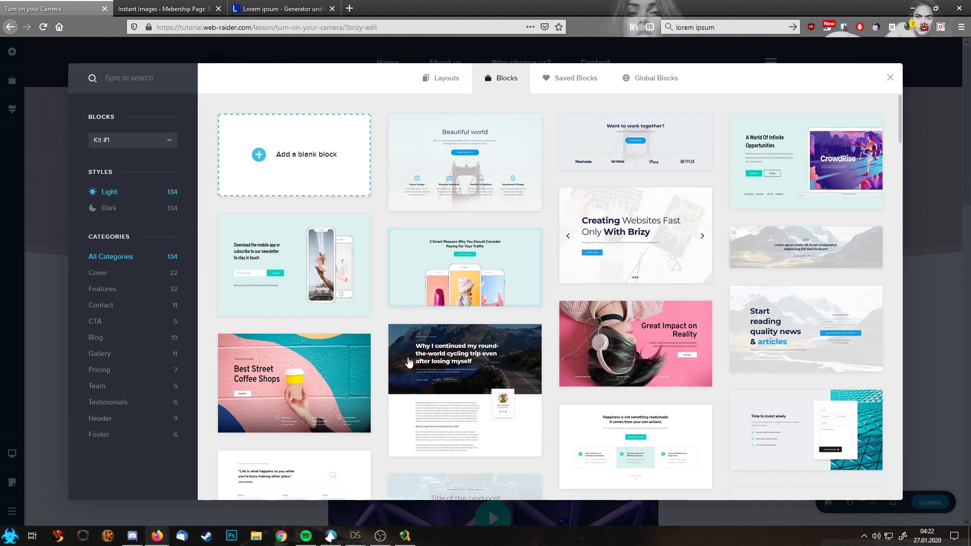
scroll(496, 396, down, 7)
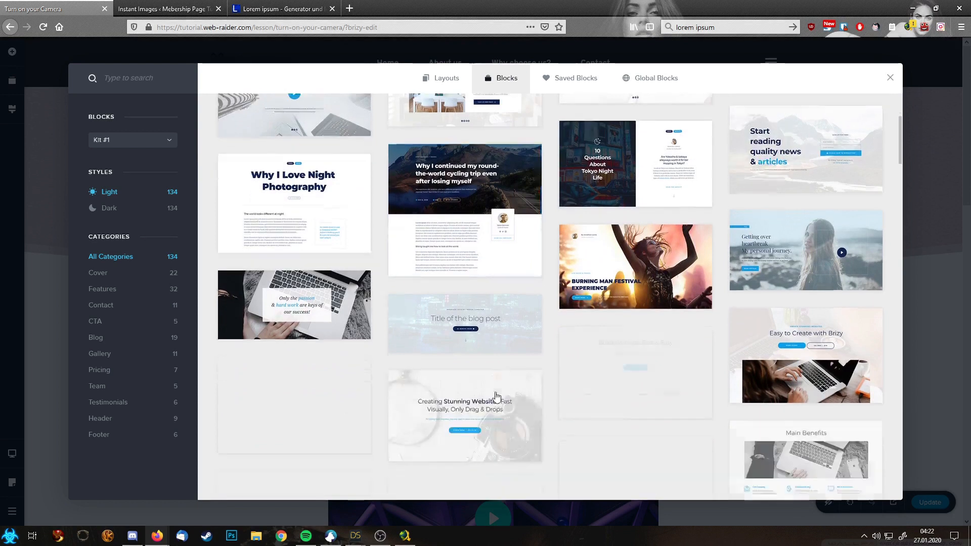
scroll(497, 395, down, 4)
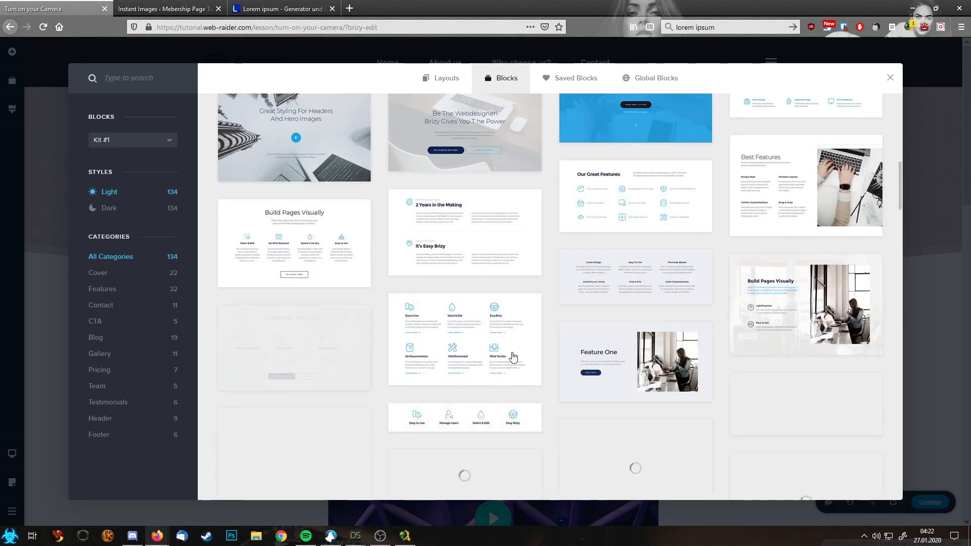
click(475, 232)
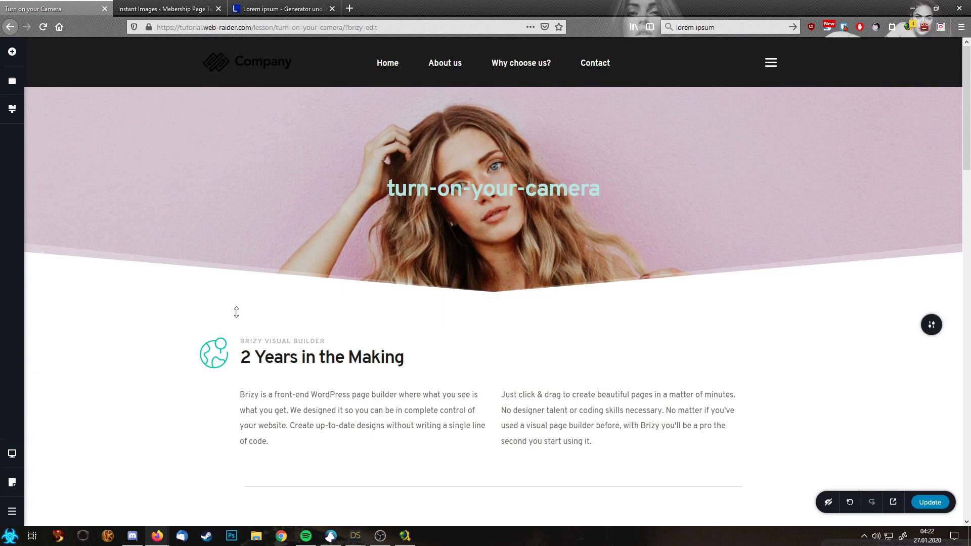
Step: Review how the new text block fits with the photo, video and watch blocks on the page
scroll(513, 236, down, 5)
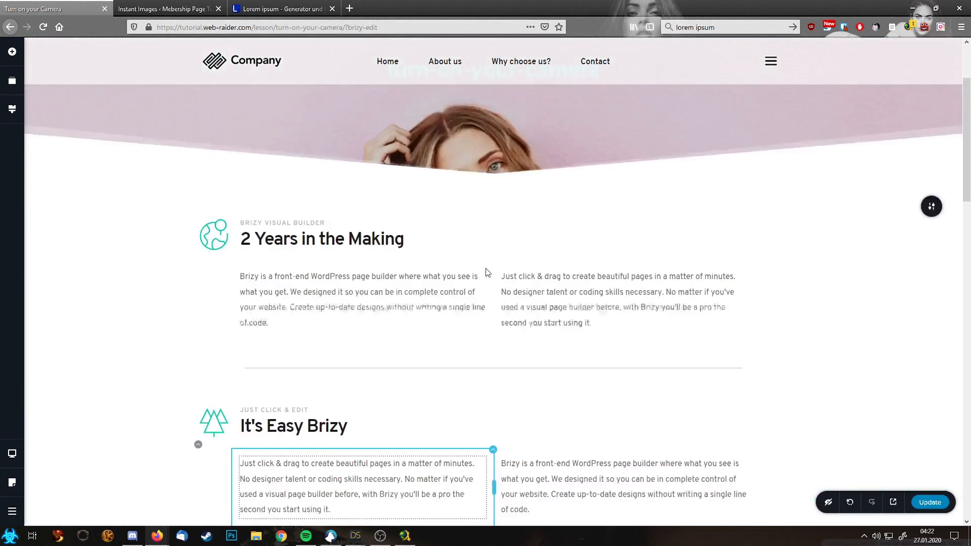
scroll(506, 222, up, 4)
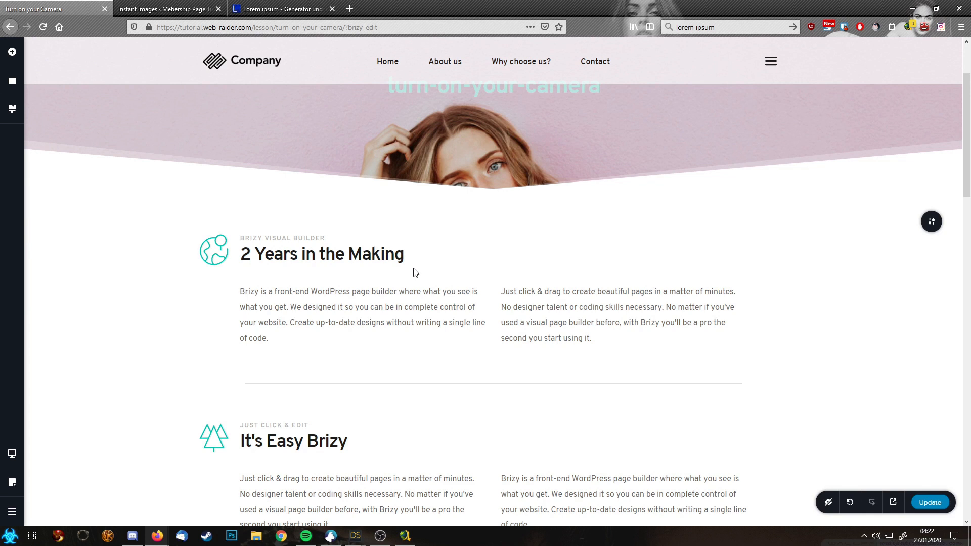
scroll(415, 273, up, 2)
scroll(415, 273, down, 10)
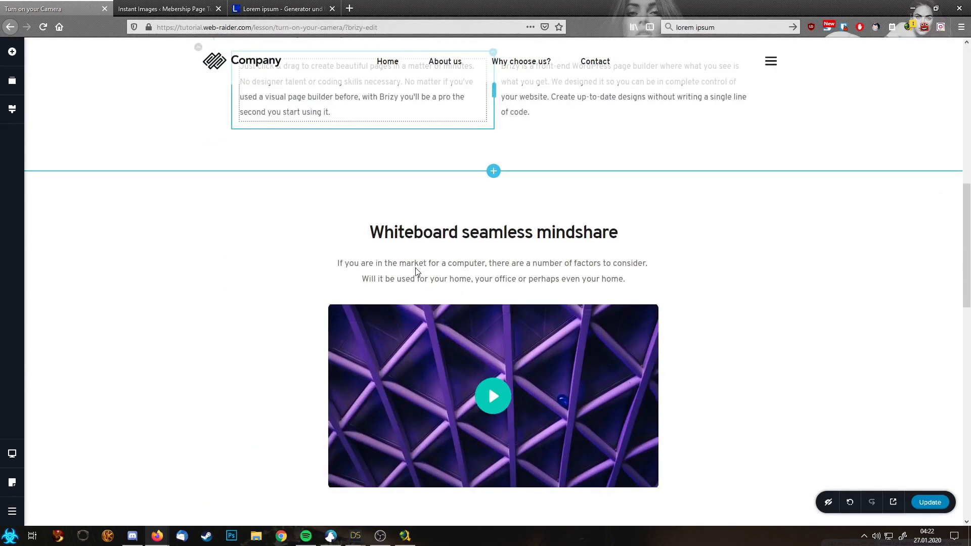
scroll(560, 278, down, 6)
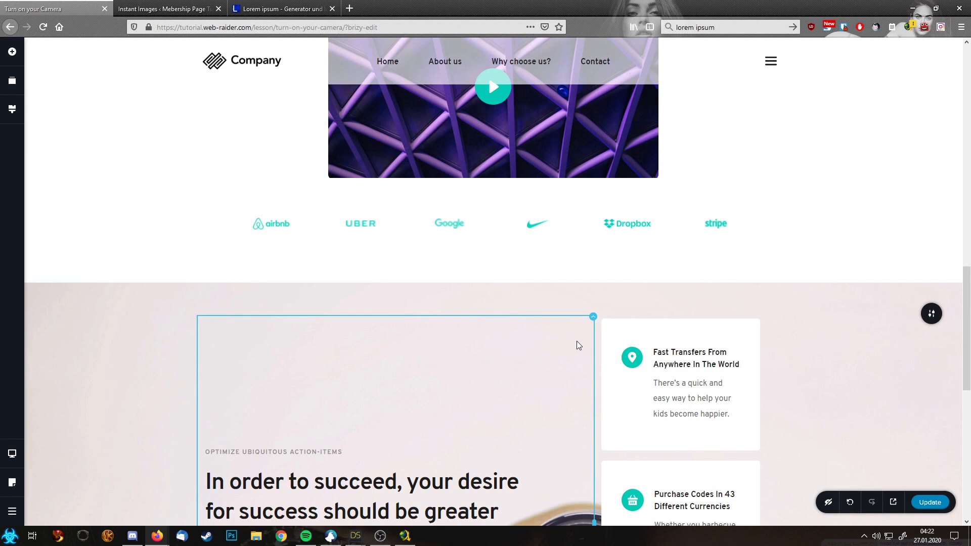
scroll(579, 345, up, 6)
scroll(579, 345, up, 4)
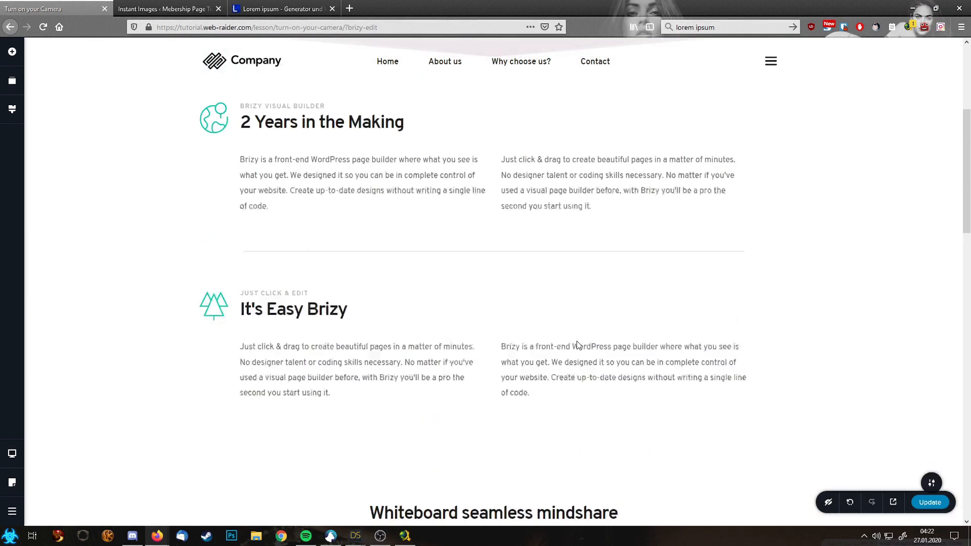
scroll(576, 343, up, 4)
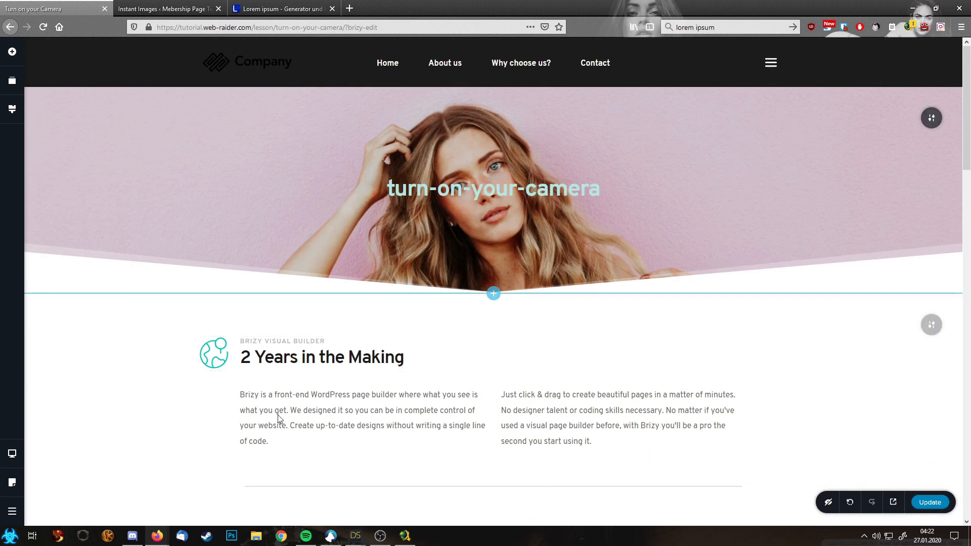
Step: Reduce the top padding of the "2 Years in the Making" text block so it sits closer to the photo block
drag(464, 308, 473, 242)
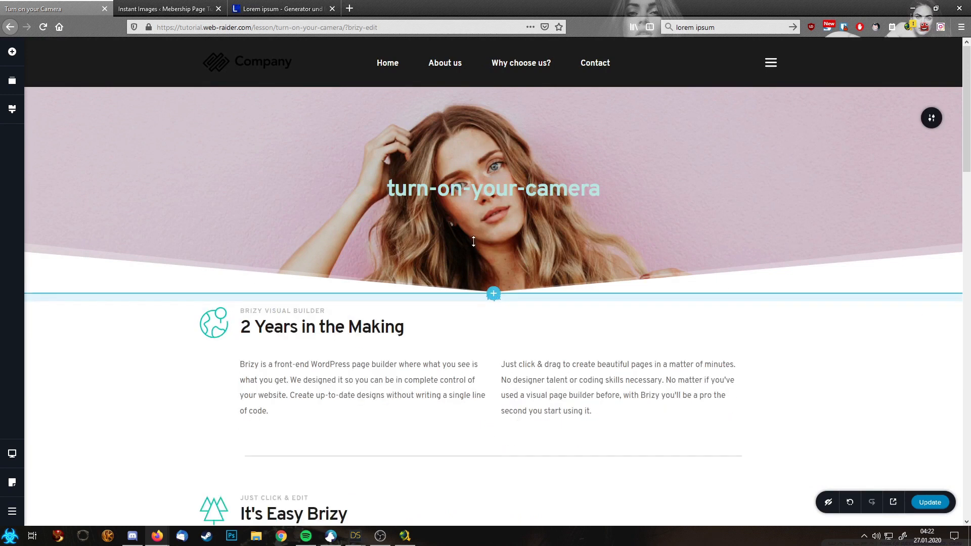
Step: Set the background overlay of the "Whiteboard seamless mindshare" video block to the light mint palette color
scroll(455, 344, down, 5)
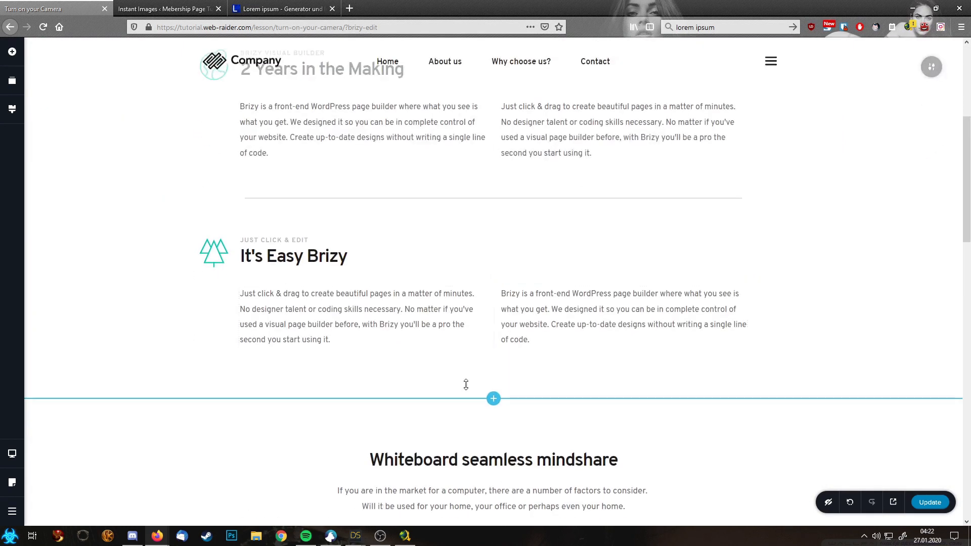
scroll(466, 385, down, 4)
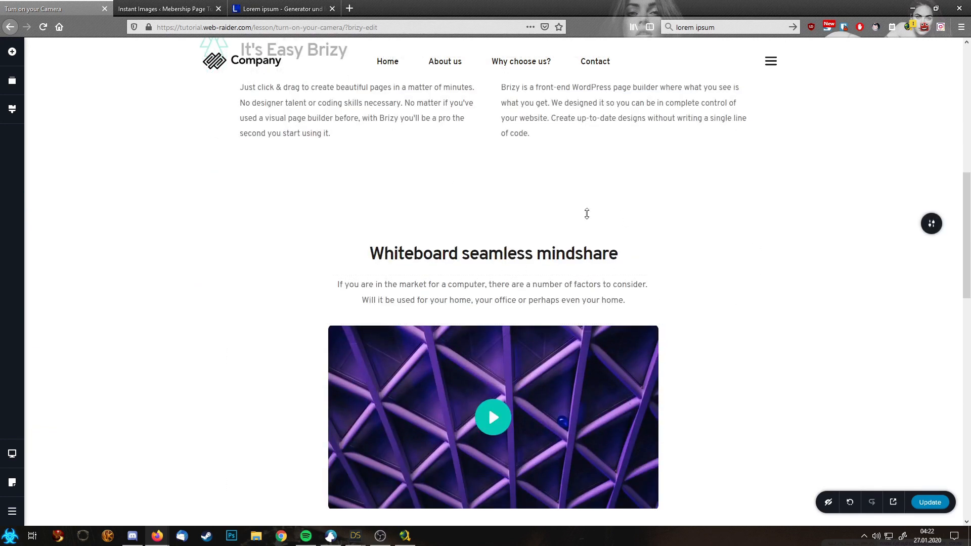
mouse_move(932, 230)
click(823, 228)
click(843, 229)
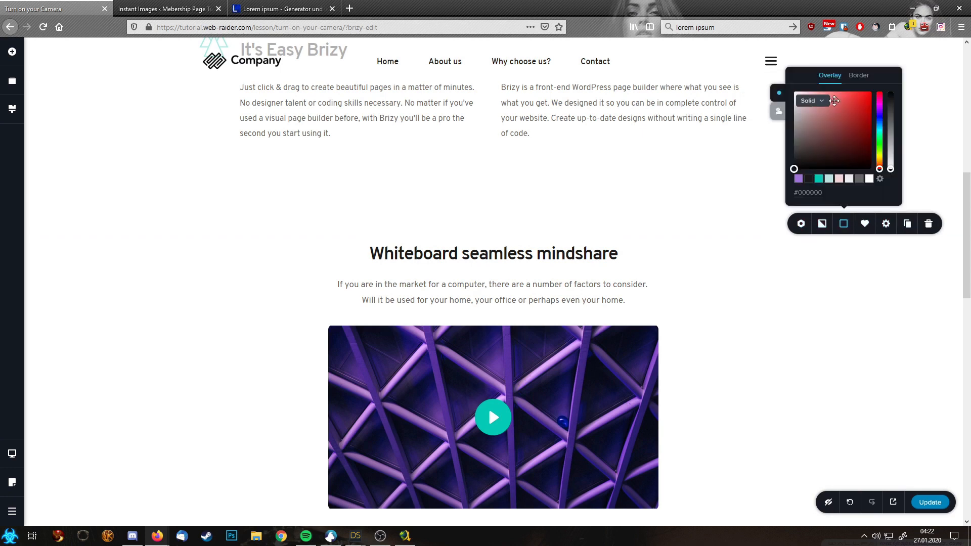
click(829, 181)
click(806, 300)
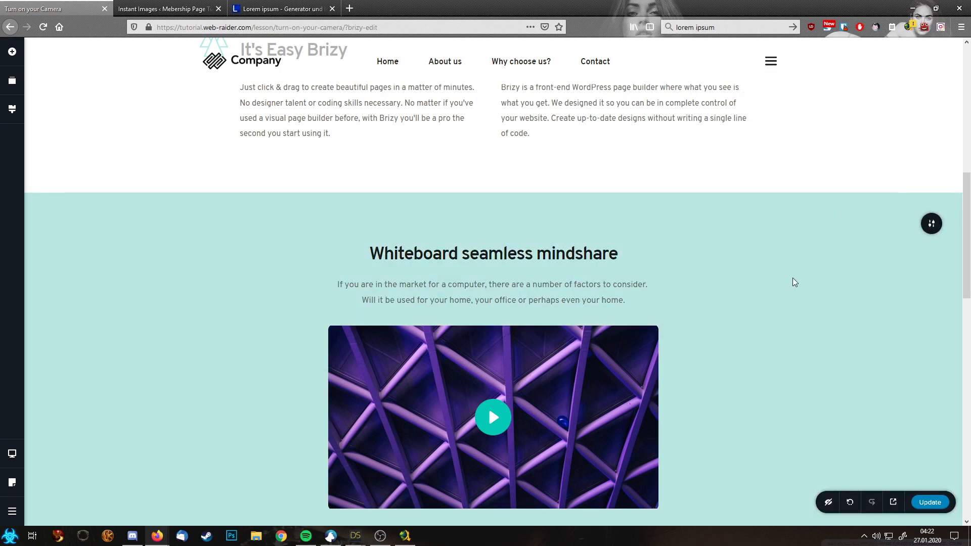
Step: Insert a blank block between the "It's Easy Brizy" text block and the mint video block
scroll(806, 293, down, 8)
scroll(806, 296, up, 9)
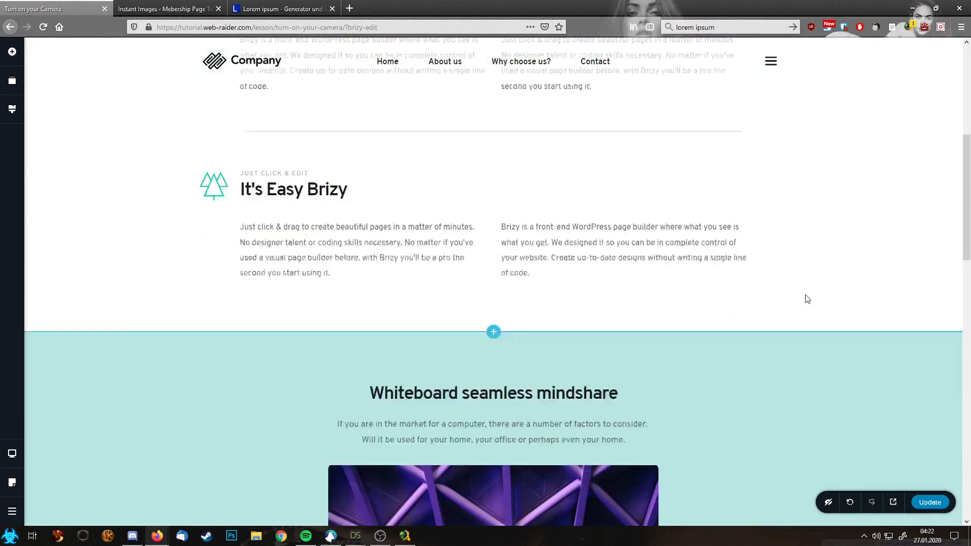
scroll(804, 297, down, 15)
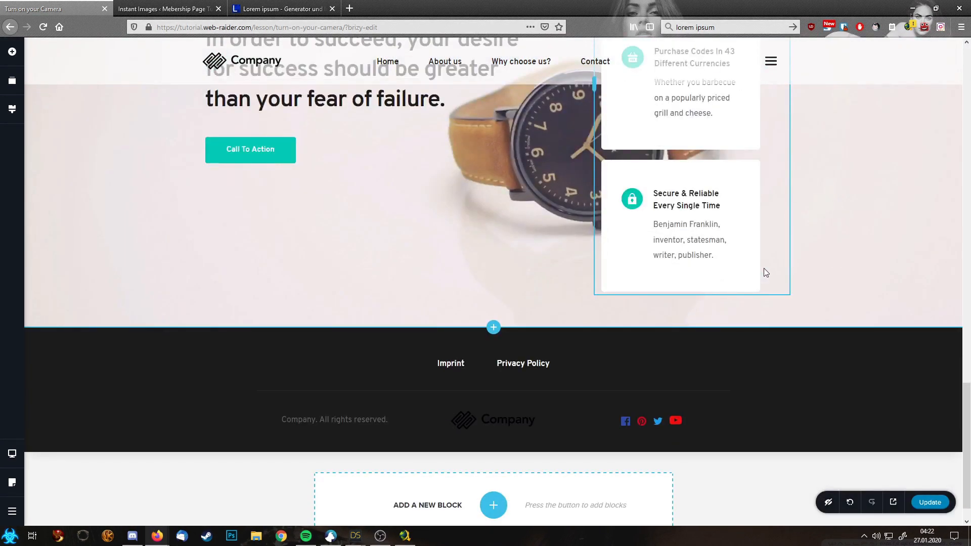
scroll(766, 273, up, 10)
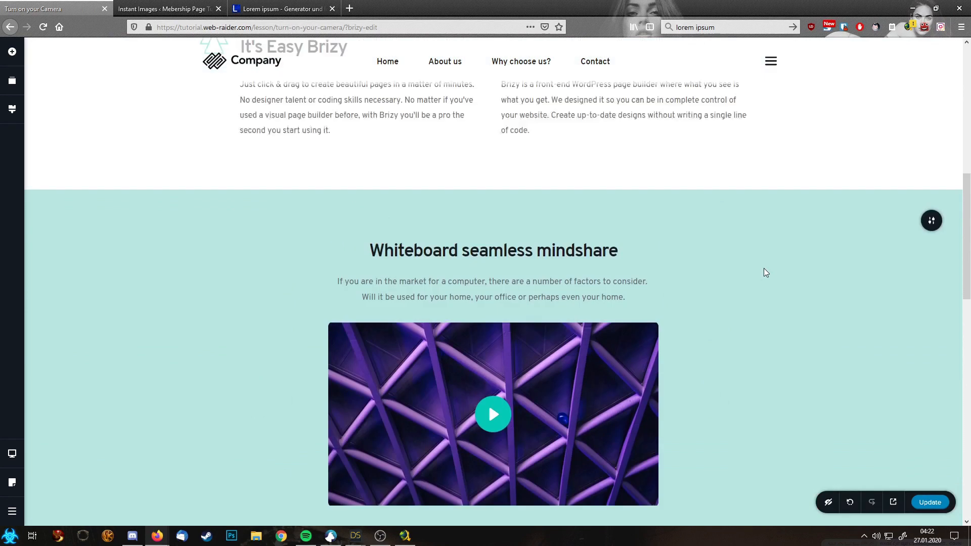
click(492, 295)
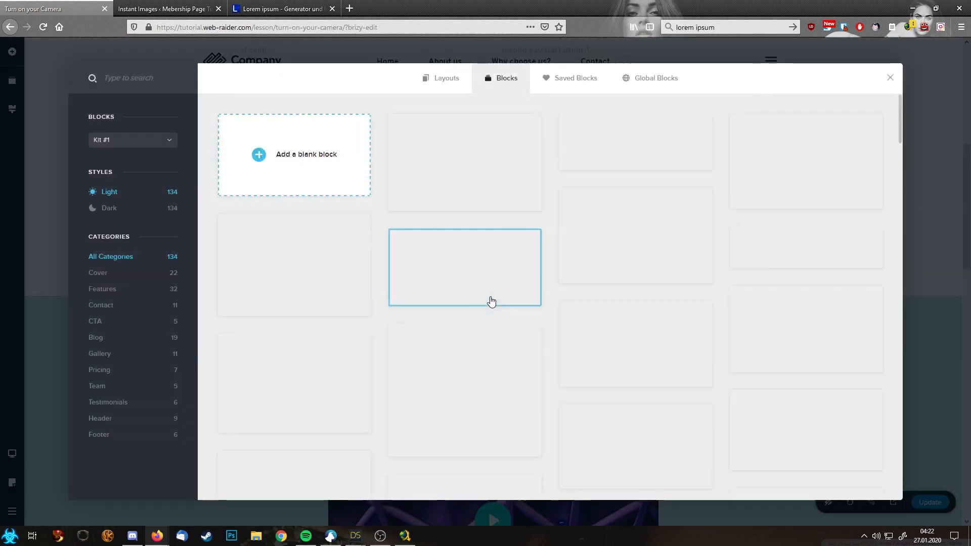
click(301, 162)
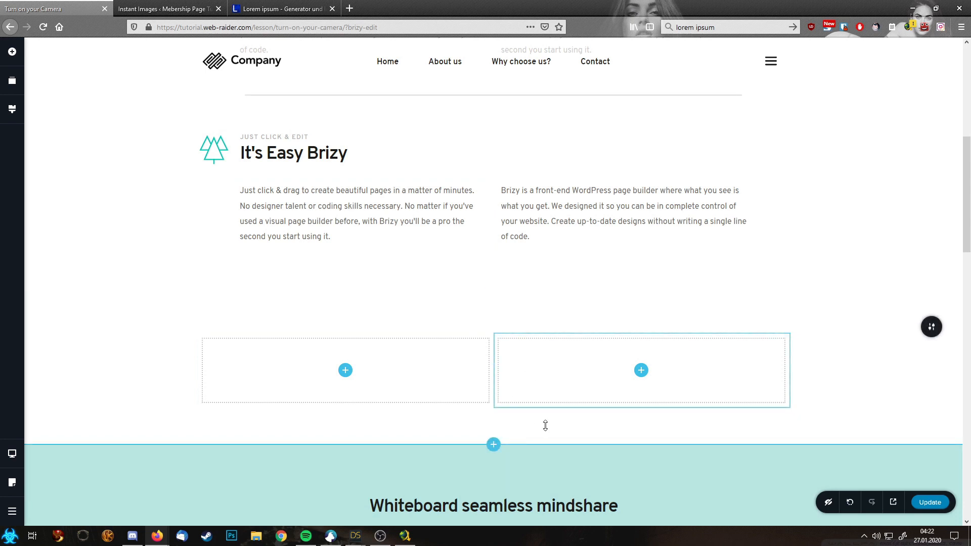
Step: Remove the extra column from the blank block so it has a single column
click(789, 335)
click(853, 309)
click(790, 335)
click(850, 312)
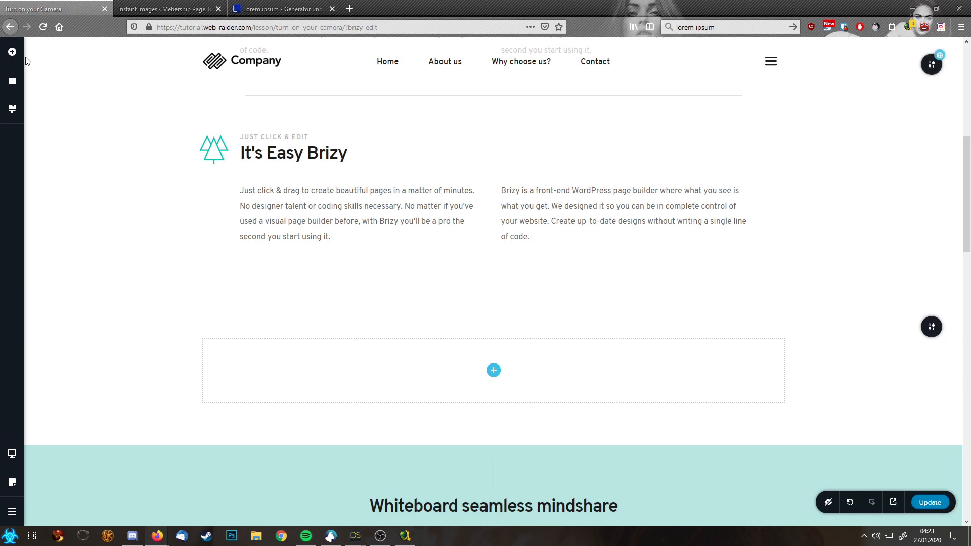
Step: Add a text element to the blank block reading "[wcm_nonmember]Sorry, if you want to read on, you need to become a Member of our website!"
click(12, 52)
drag(62, 132, 513, 384)
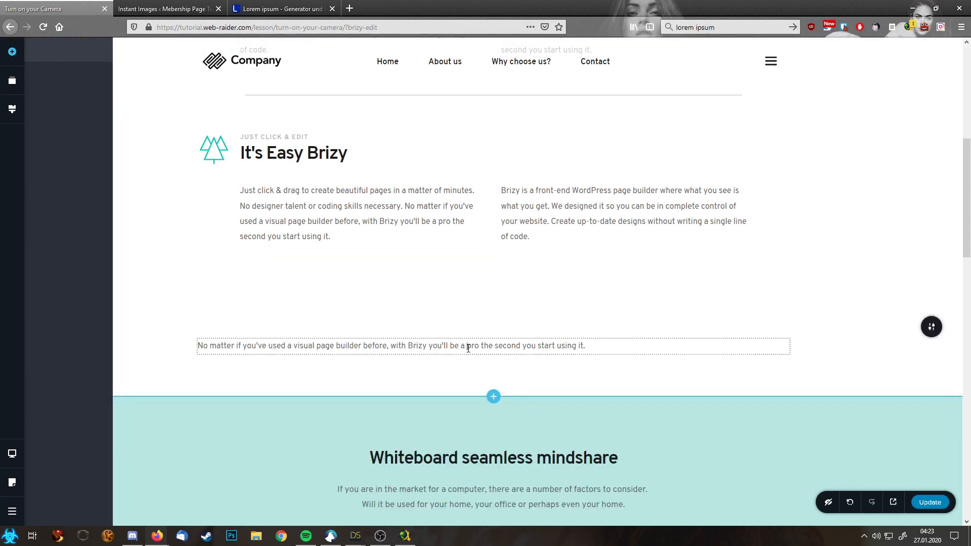
triple_click(468, 348)
text([wcm_nonmember])
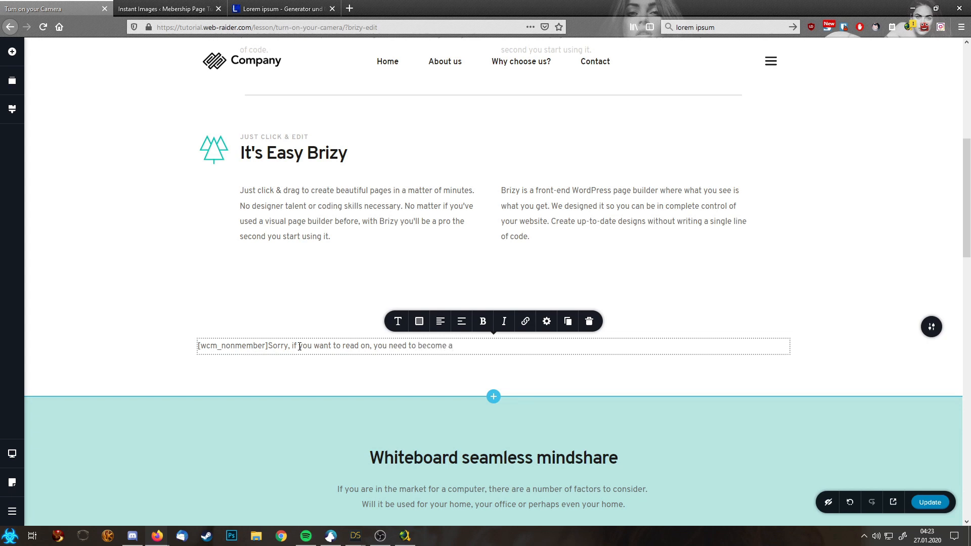
text(mber of our website!)
Step: Add a button below the non-member message and, under it, the text "Once you enlisted, you can instanly read on [/wcm_nonmember]"
click(12, 51)
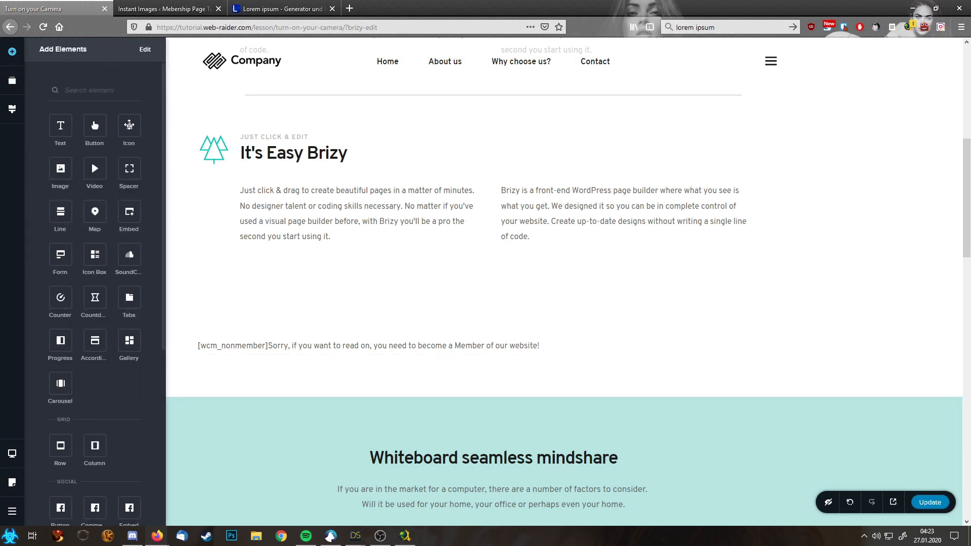
mouse_move(95, 126)
mouse_down()
mouse_move(516, 325)
mouse_move(461, 377)
mouse_up()
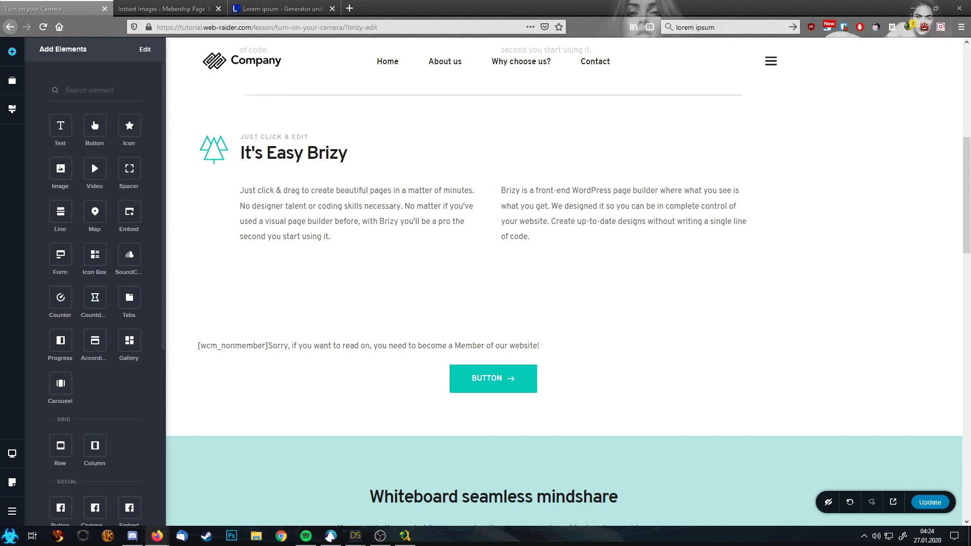
drag(61, 125, 488, 410)
triple_click(486, 410)
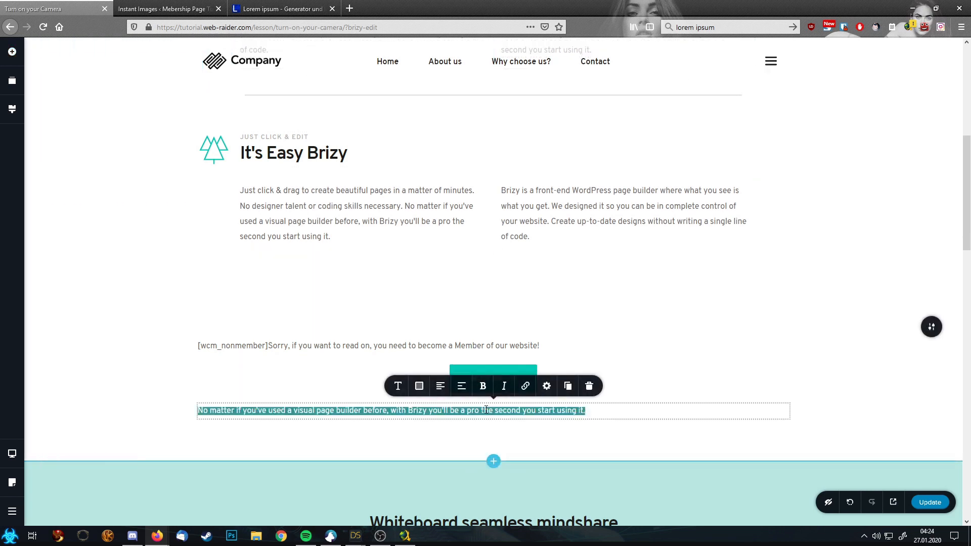
text(once)
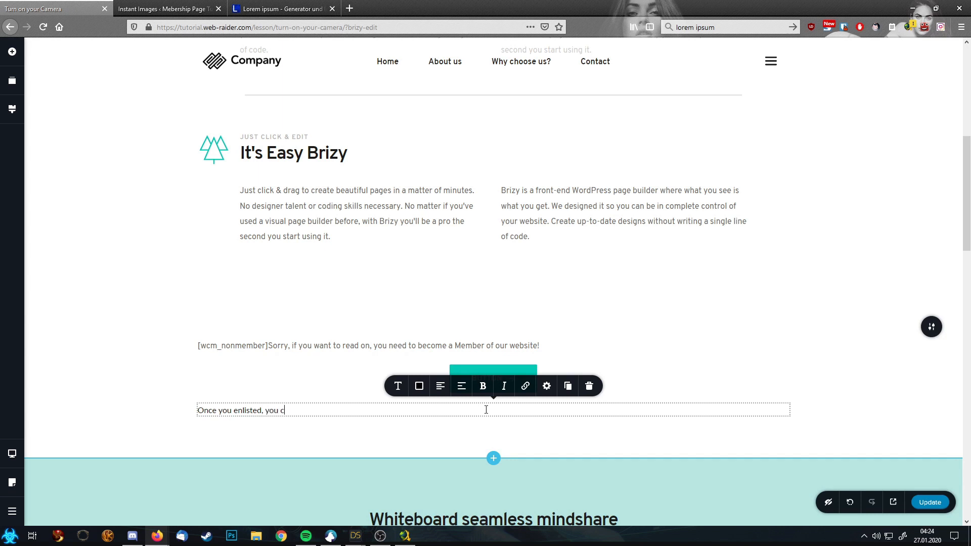
text(you enlisted, you can instanly read on)
key(ctrl+v)
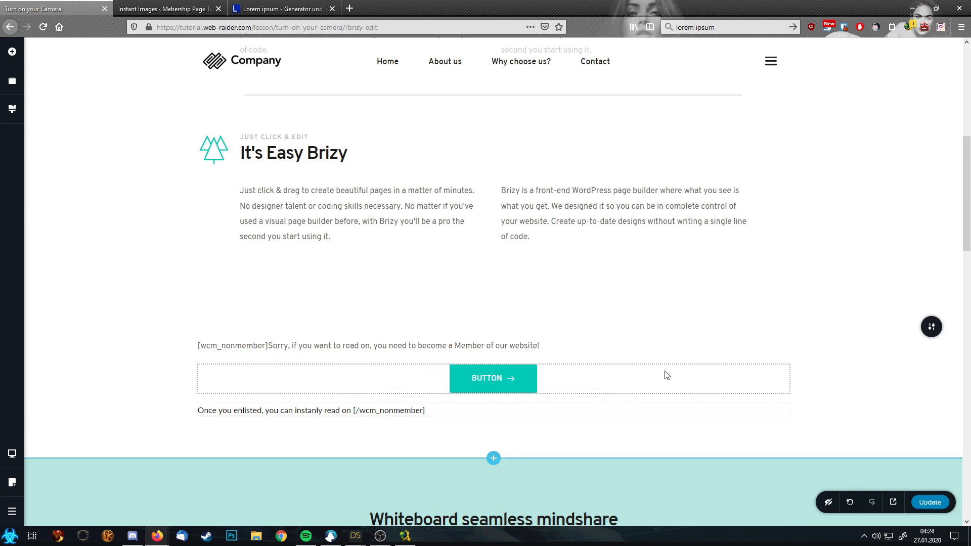
Step: Visit the site's home page from the WordPress admin in a new tab and open it in the Brizy editor
click(159, 8)
scroll(221, 69, up, 15)
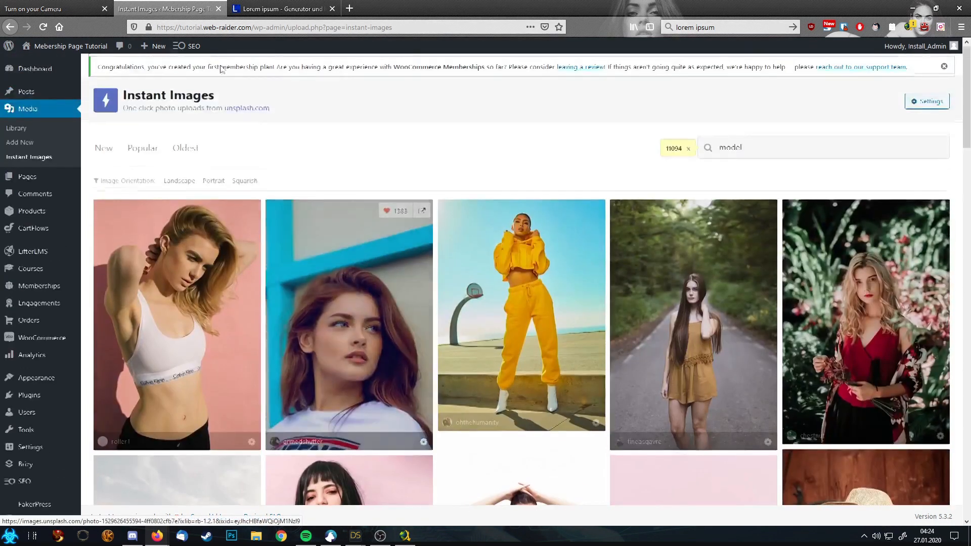
mouse_move(80, 48)
click(72, 65)
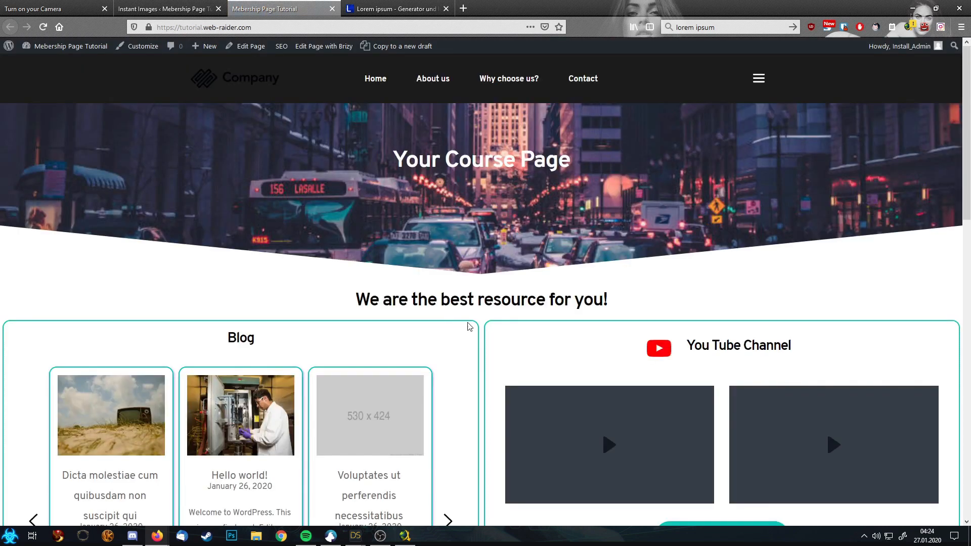
scroll(528, 326, down, 5)
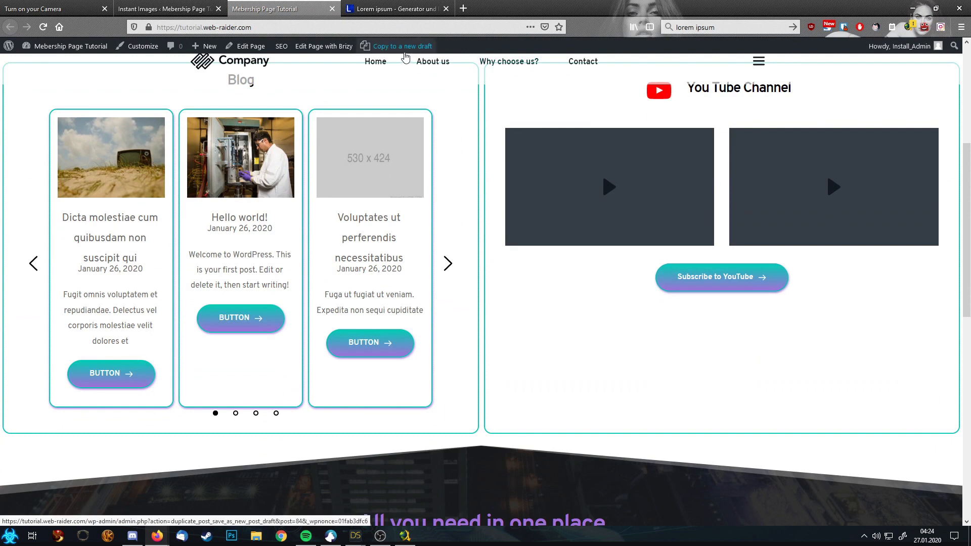
click(314, 49)
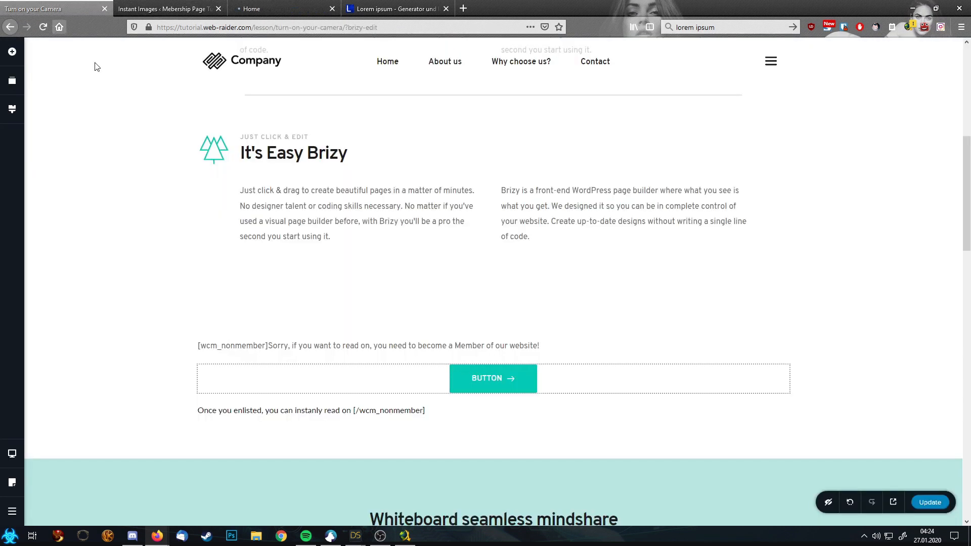
click(282, 7)
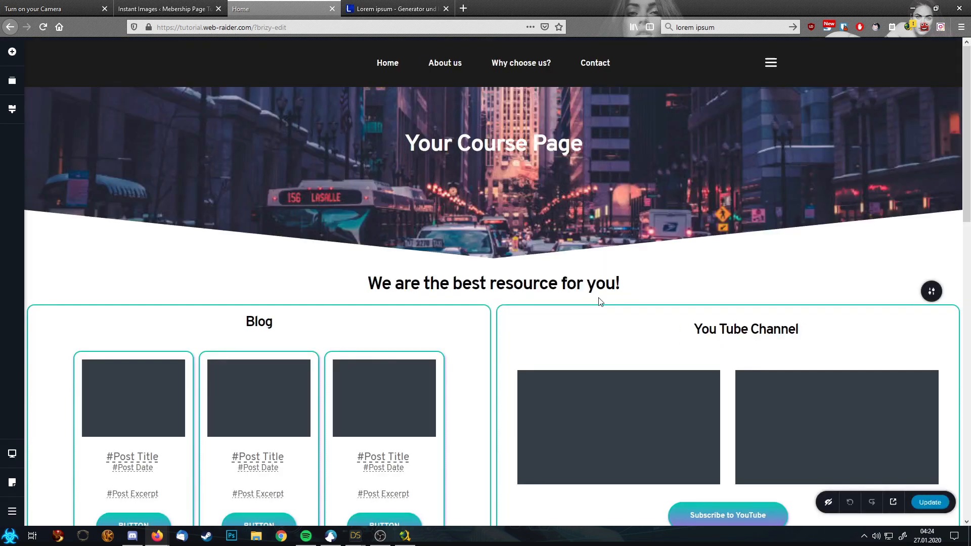
Step: Copy the home page's "Subscribe to YouTube" button and paste its styles onto the lesson page's new button
scroll(648, 399, down, 5)
right_click(716, 264)
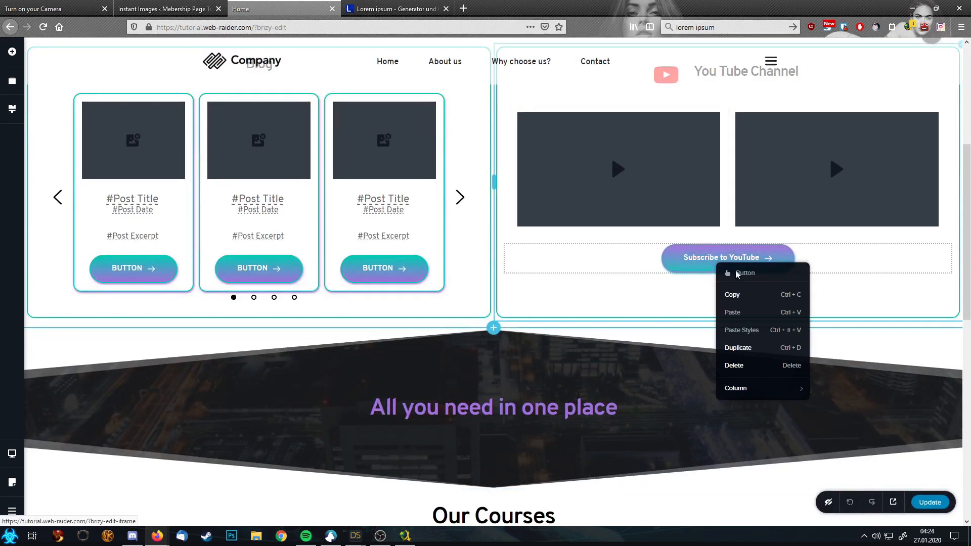
click(755, 303)
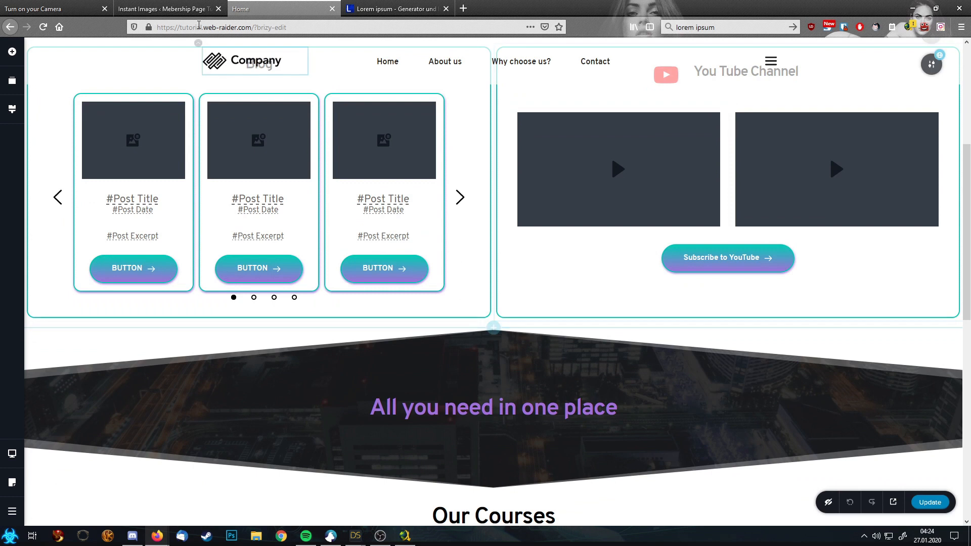
click(139, 6)
click(65, 5)
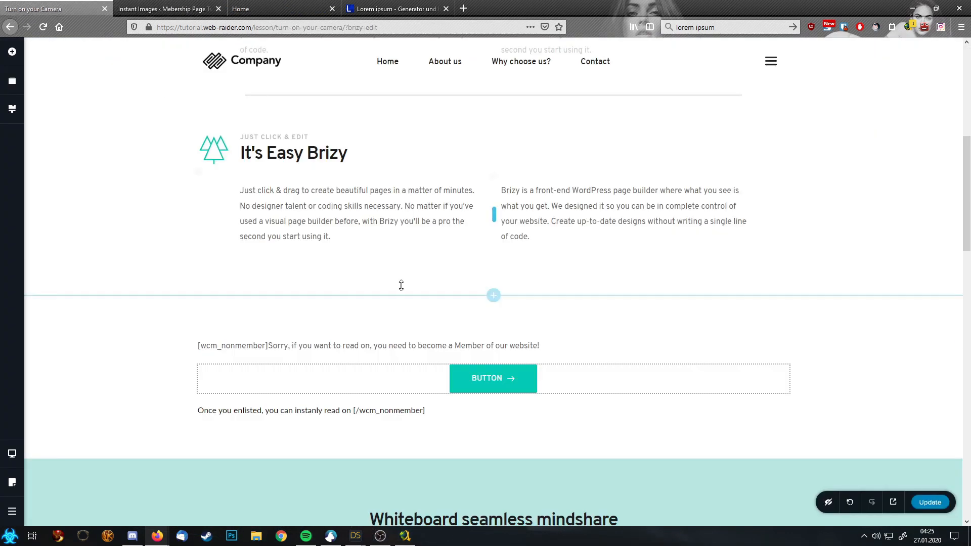
right_click(498, 384)
click(526, 450)
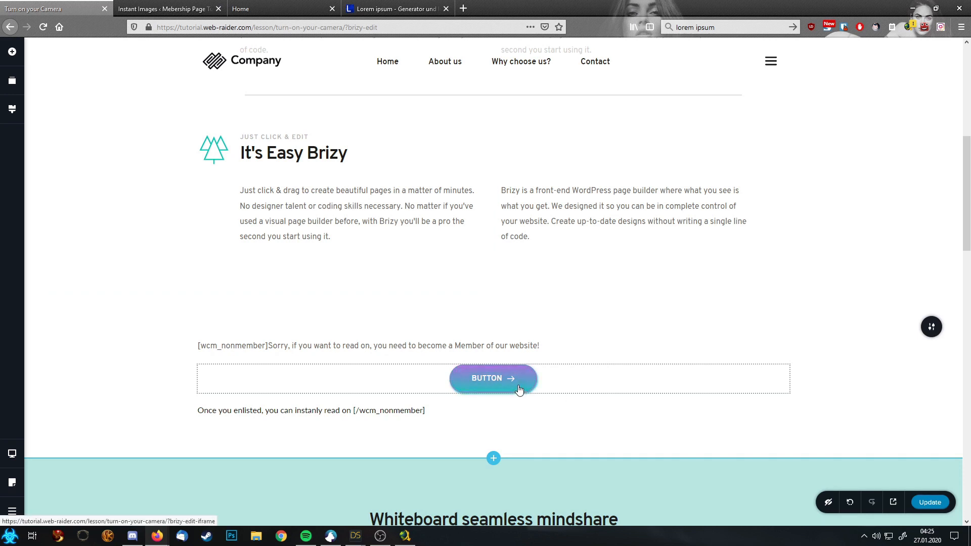
click(475, 380)
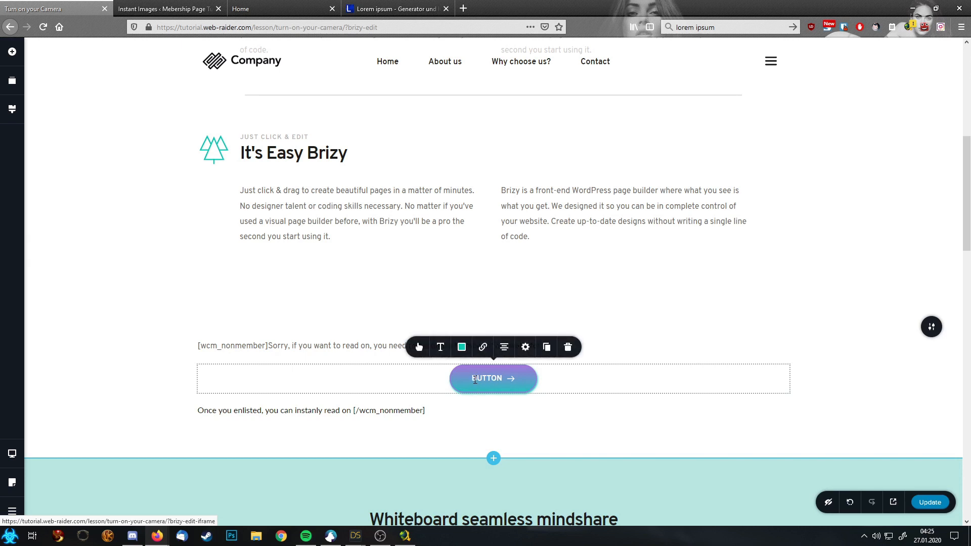
Step: Copy the home page's "Enroll with Course" button and paste it over the button below the lesson page's non-member message
key(ctrl+shift+Tab)
key(ctrl+shift+Tab)
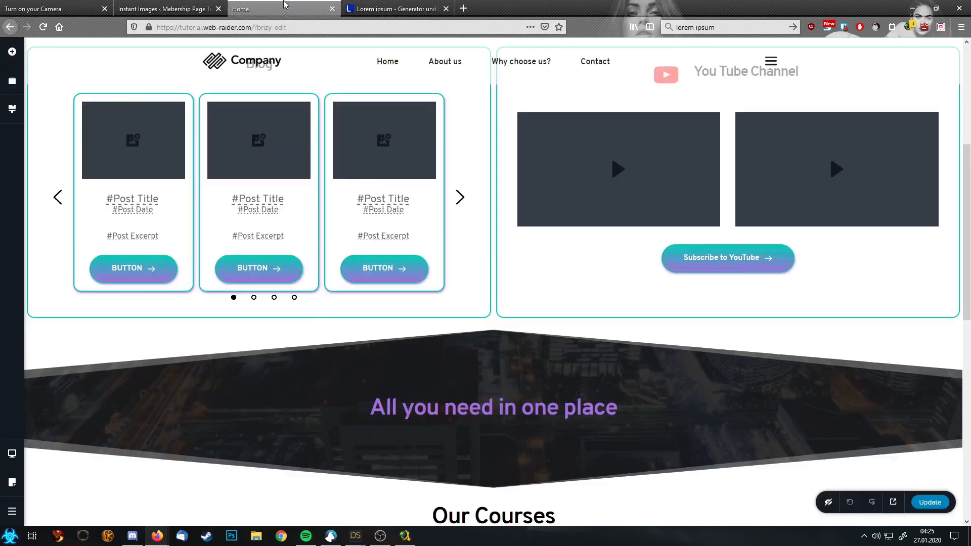
scroll(429, 316, down, 10)
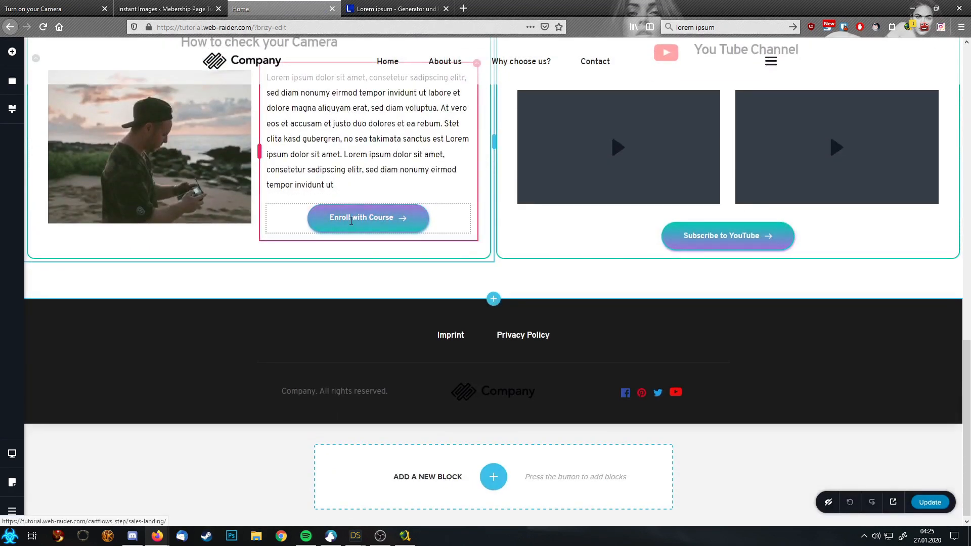
right_click(351, 219)
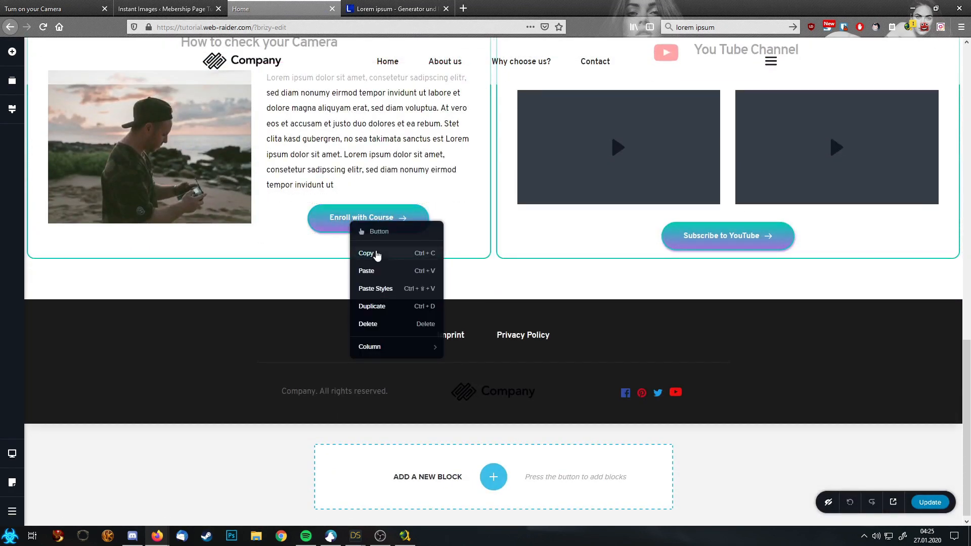
click(377, 255)
key(ctrl+Tab)
key(ctrl+Tab)
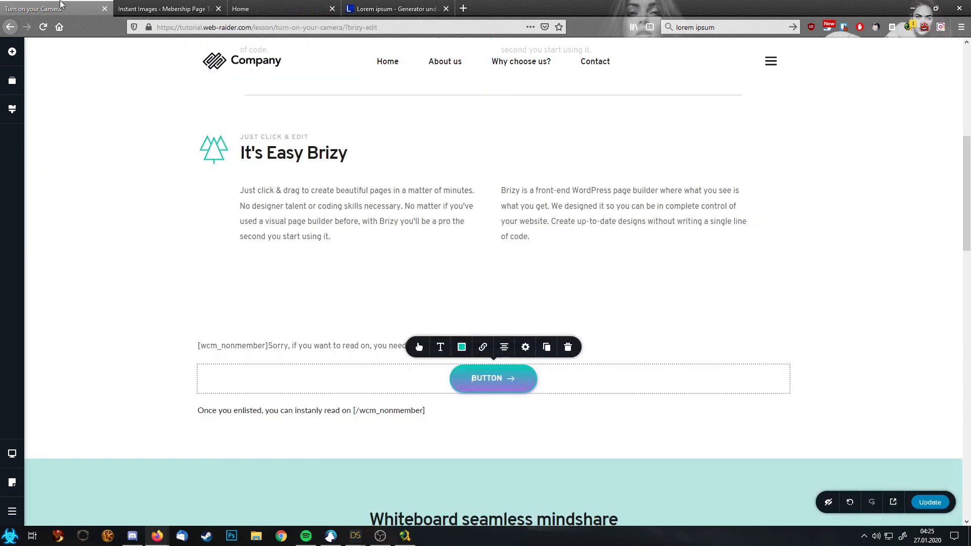
right_click(524, 382)
click(560, 429)
click(452, 388)
click(507, 351)
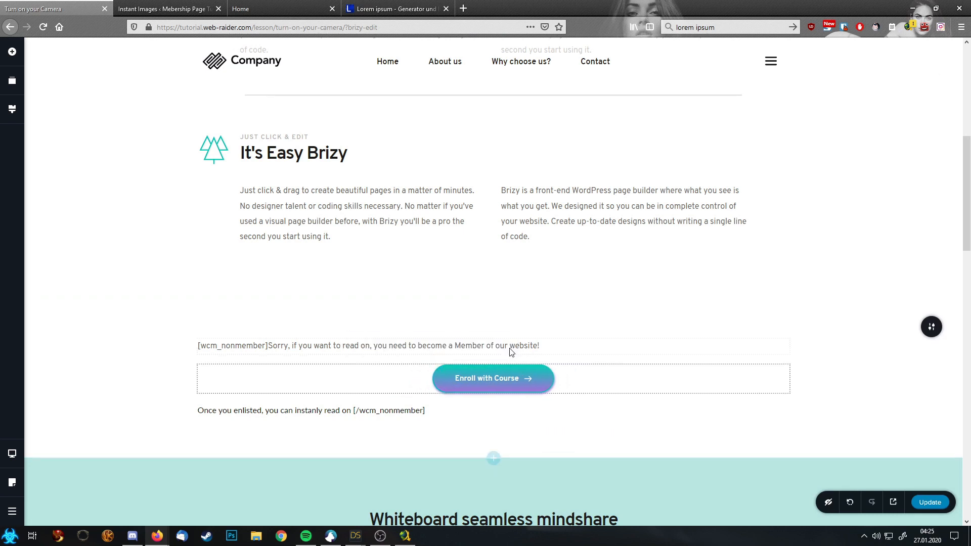
Step: Check the link settings of the pasted "Enroll with Course" button and review the video block below
click(472, 383)
click(483, 347)
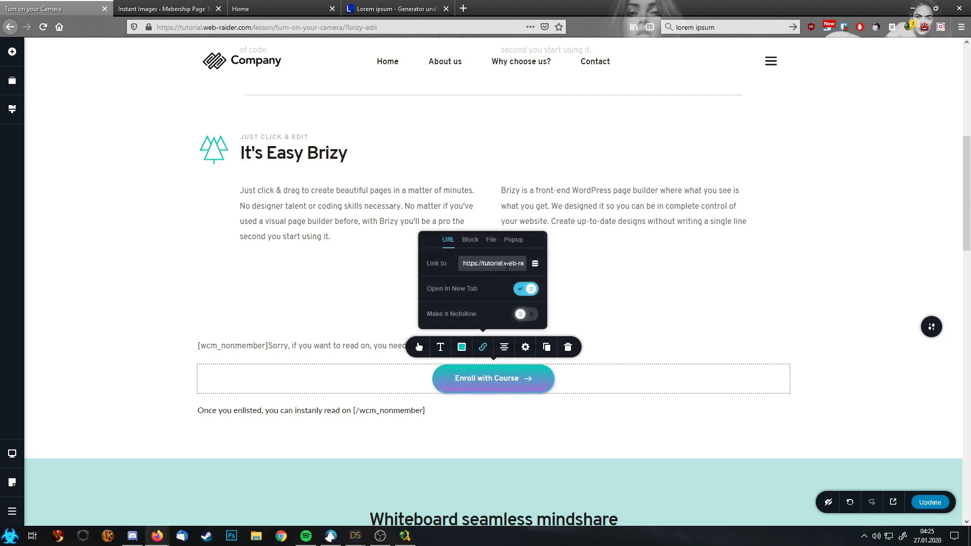
click(727, 383)
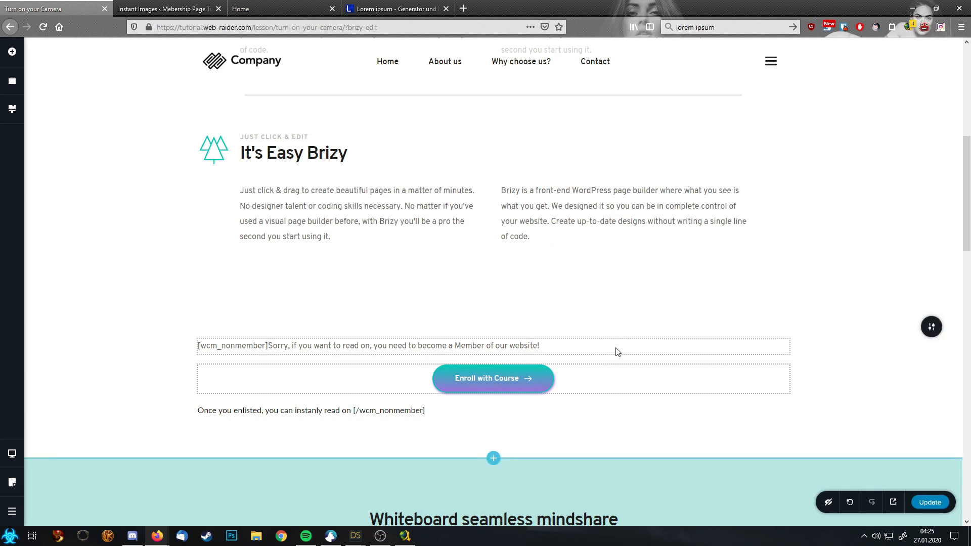
scroll(614, 346, down, 4)
scroll(710, 377, down, 5)
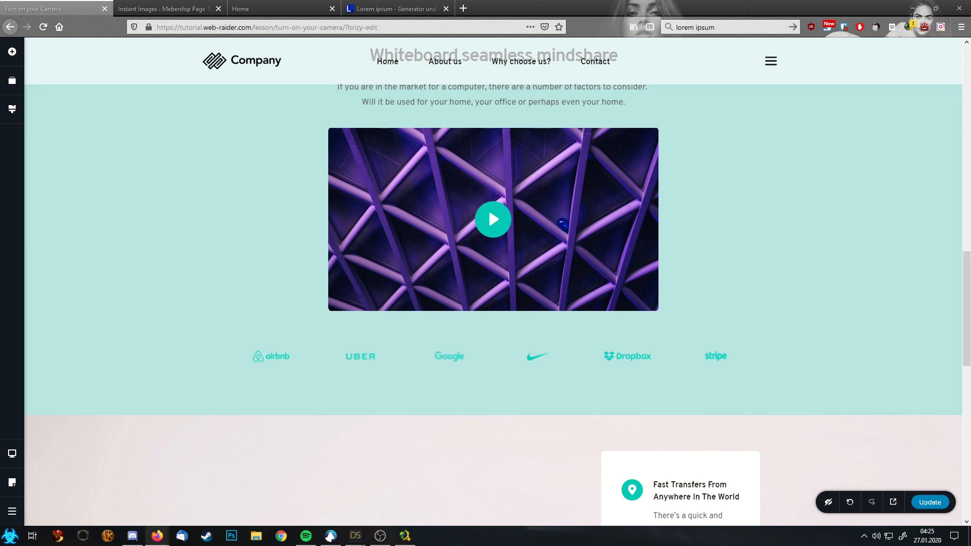
Step: Add a Shortcode element below the "Once you enlisted" text and enter [wcm_restrict plans=""]
scroll(758, 287, up, 6)
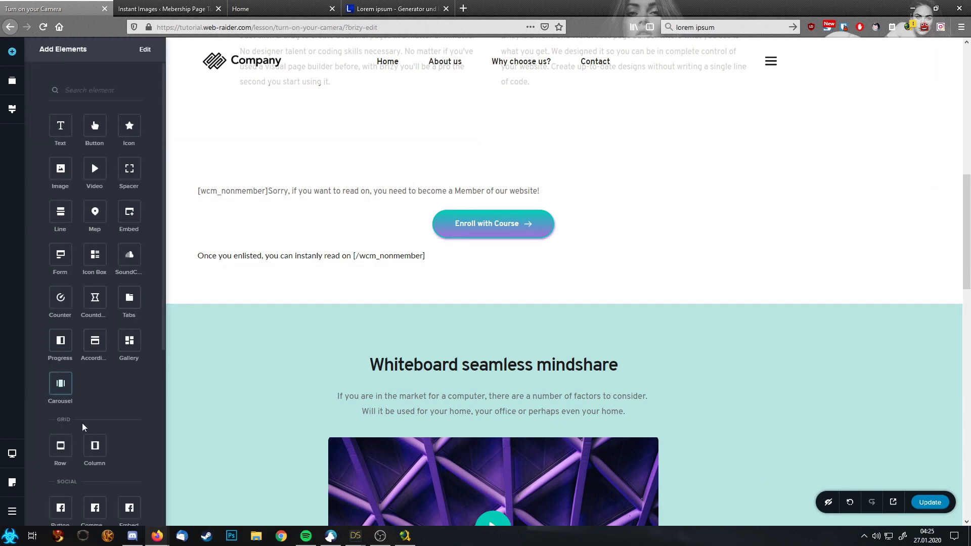
scroll(114, 413, down, 5)
scroll(119, 405, down, 1)
drag(95, 330, 400, 283)
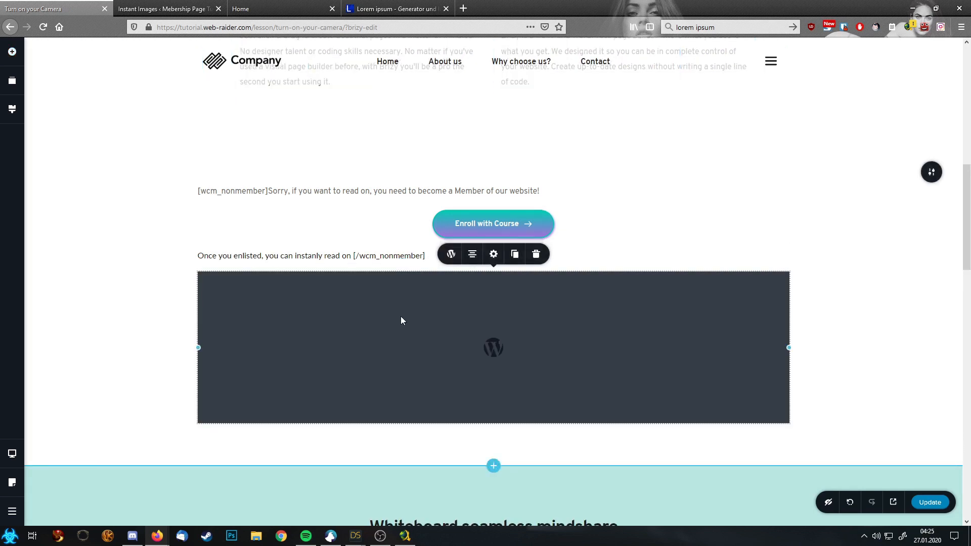
click(451, 254)
key(ctrl+v)
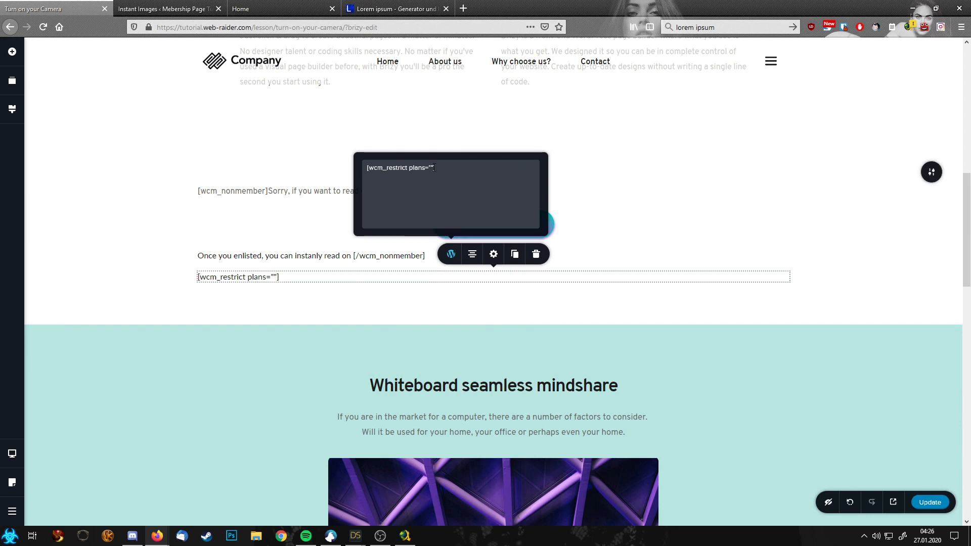
Step: Open the WooCommerce membership plans in the WordPress admin and copy the slug of the Course 1 plan
click(162, 9)
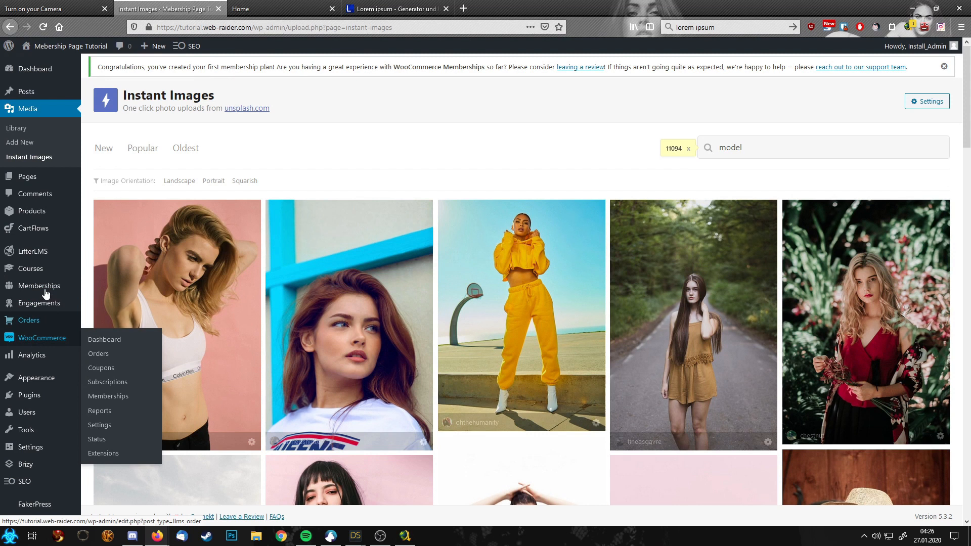
mouse_move(45, 294)
mouse_move(38, 337)
click(111, 399)
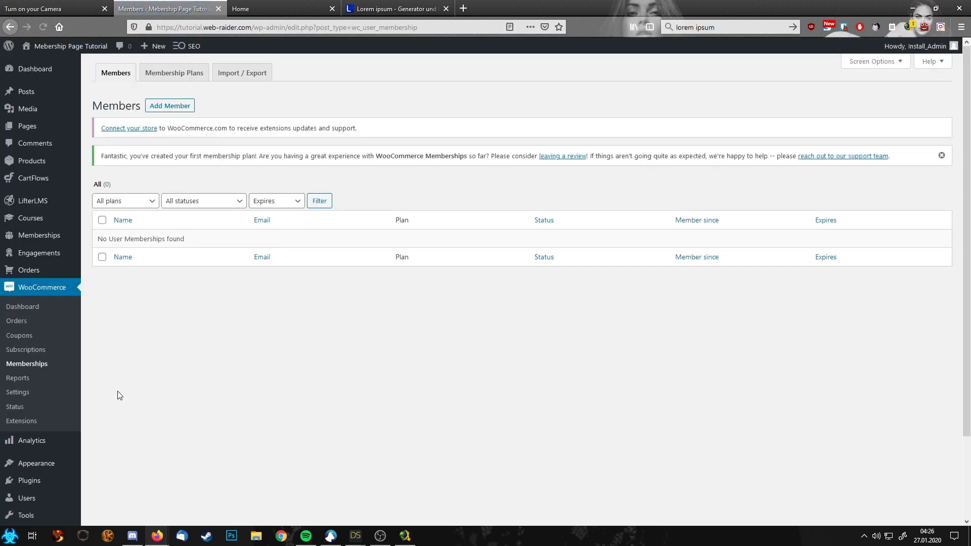
click(174, 73)
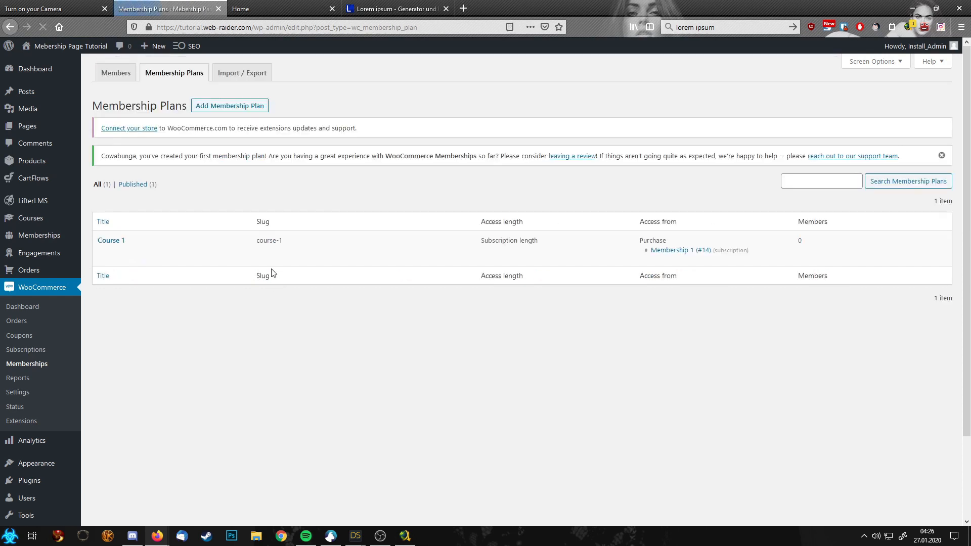
mouse_move(300, 246)
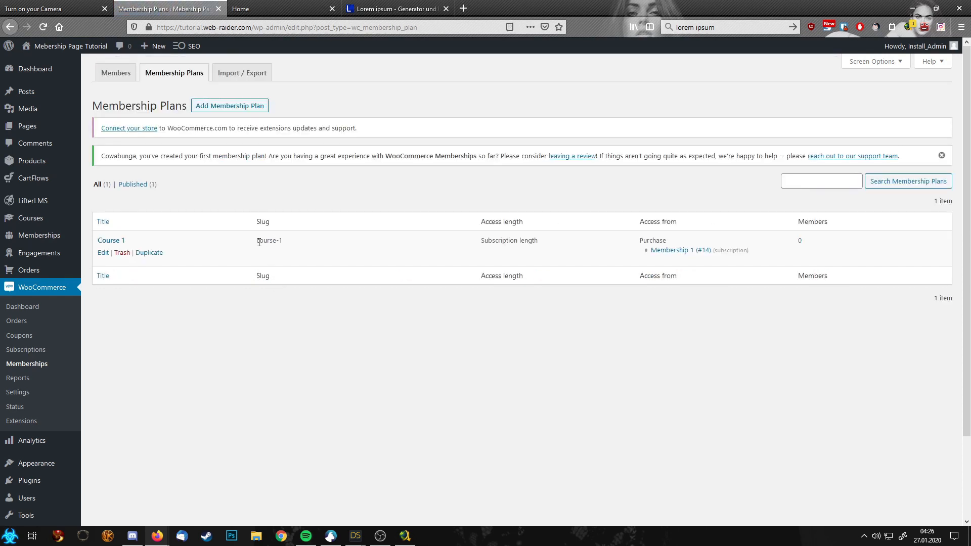
mouse_move(259, 242)
mouse_down()
mouse_move(295, 243)
mouse_move(255, 243)
mouse_up()
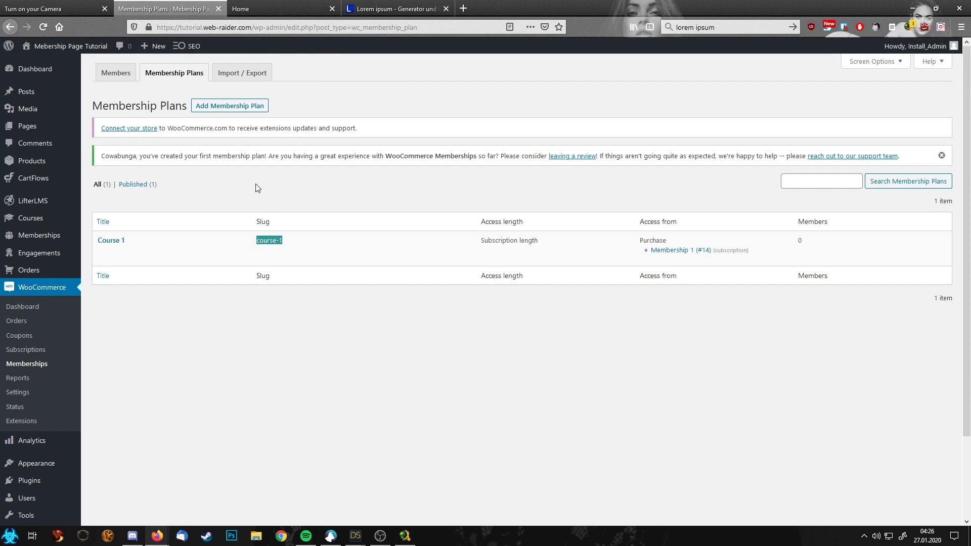
Step: Back on the lesson page, paste course-1 as the plans value of the wcm_restrict shortcode
click(32, 9)
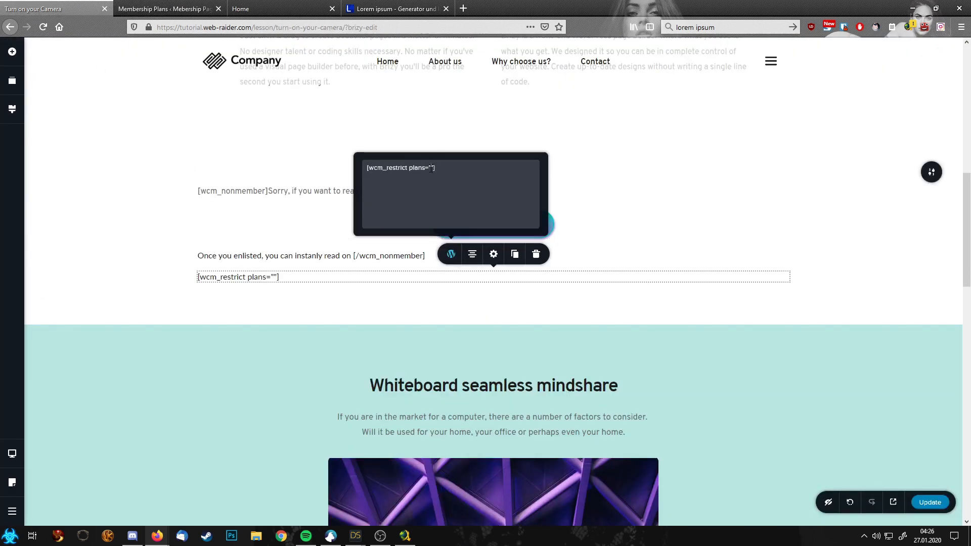
key(ctrl+v)
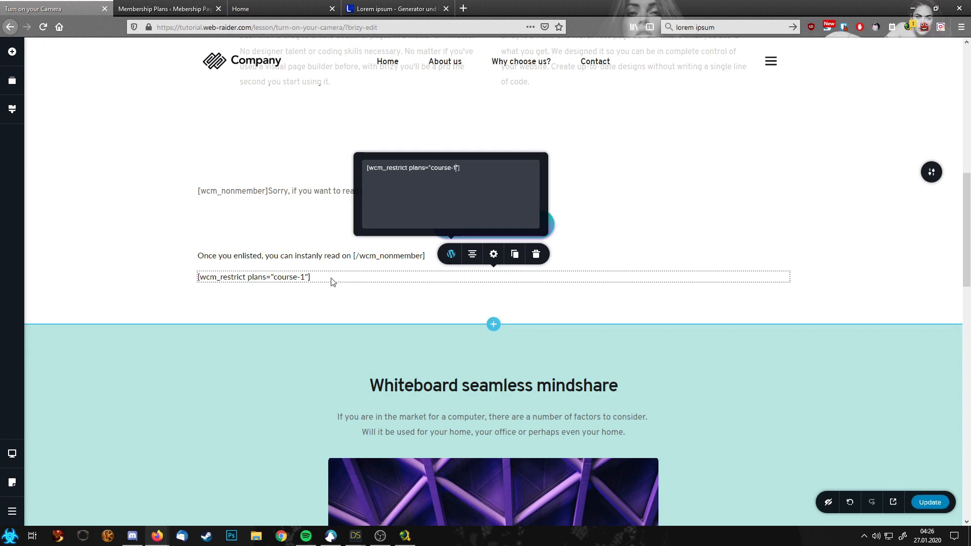
click(394, 290)
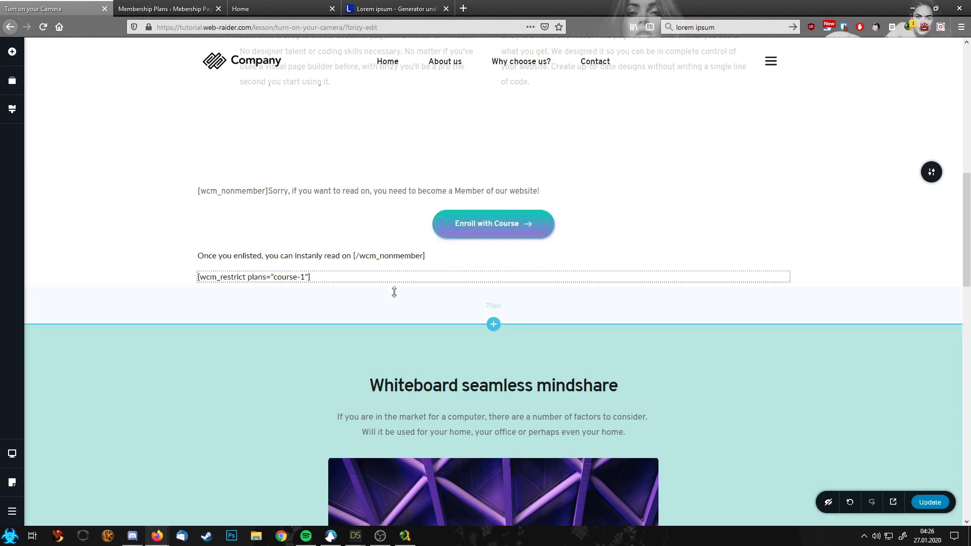
Step: Add a Text element below the wcm_restrict shortcode and replace its placeholder text with "Progress"
click(12, 52)
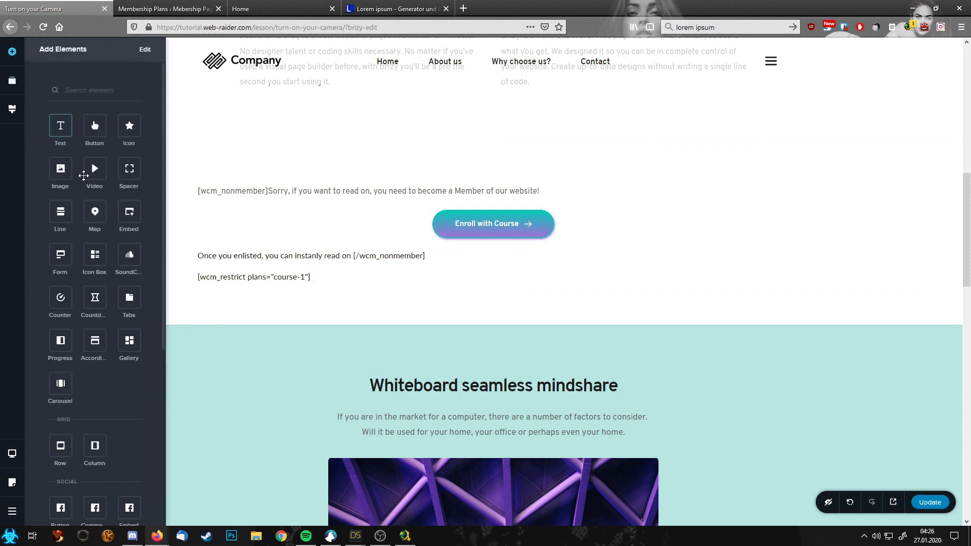
scroll(92, 420, down, 2)
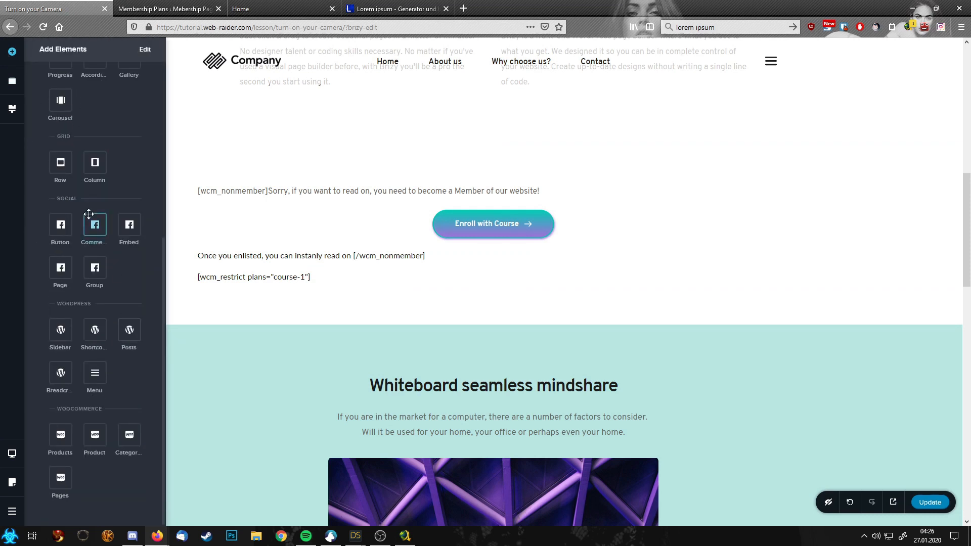
scroll(95, 222, up, 2)
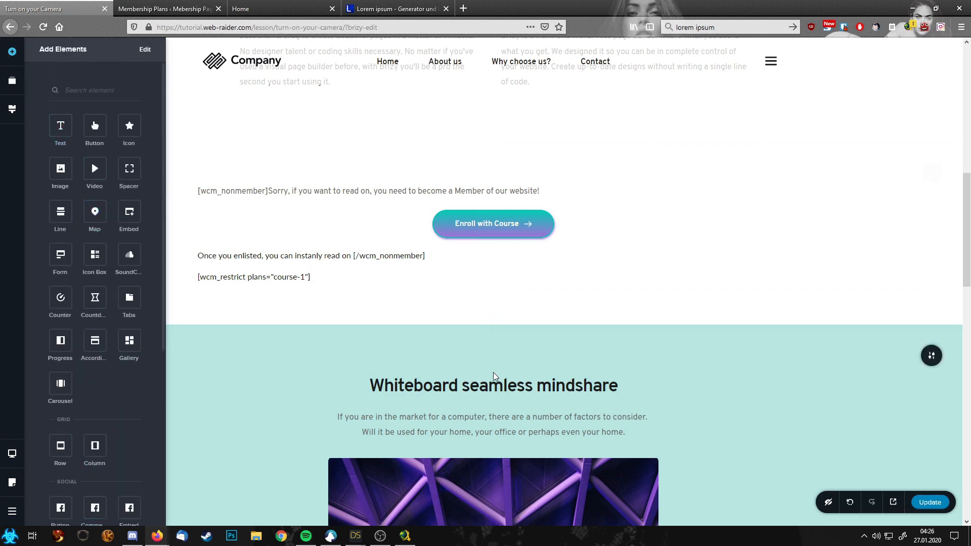
drag(68, 122, 461, 299)
triple_click(461, 300)
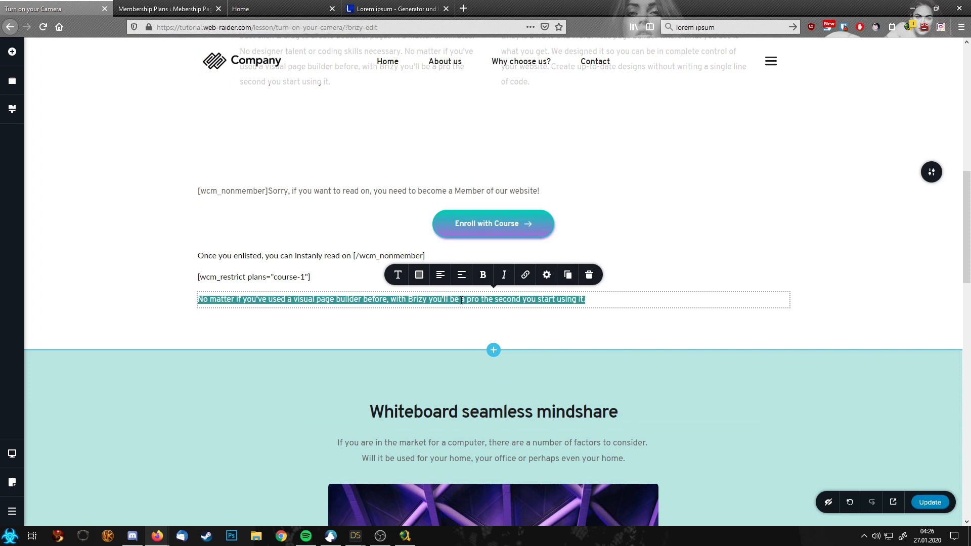
text(Progress)
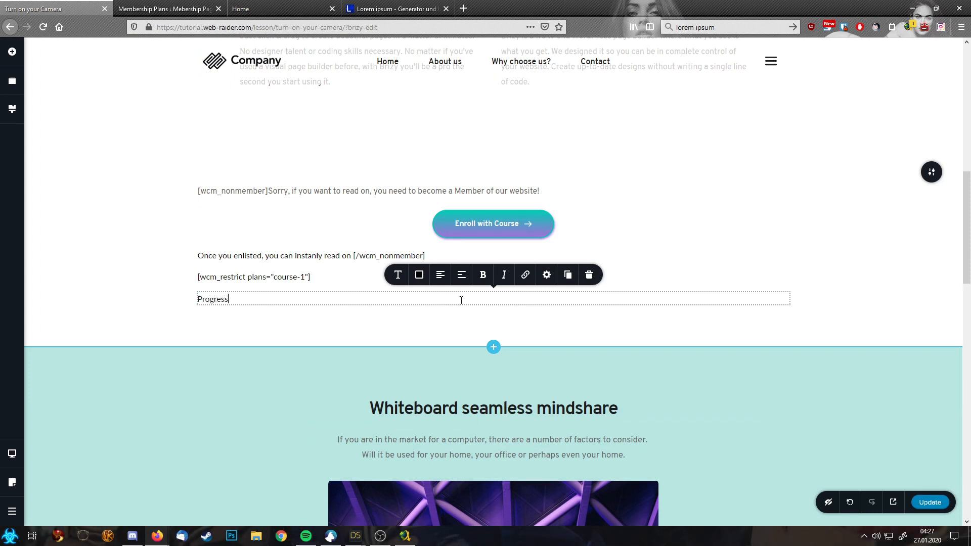
Step: Format the "Progress" text as Heading 1 and center it
click(398, 274)
click(443, 174)
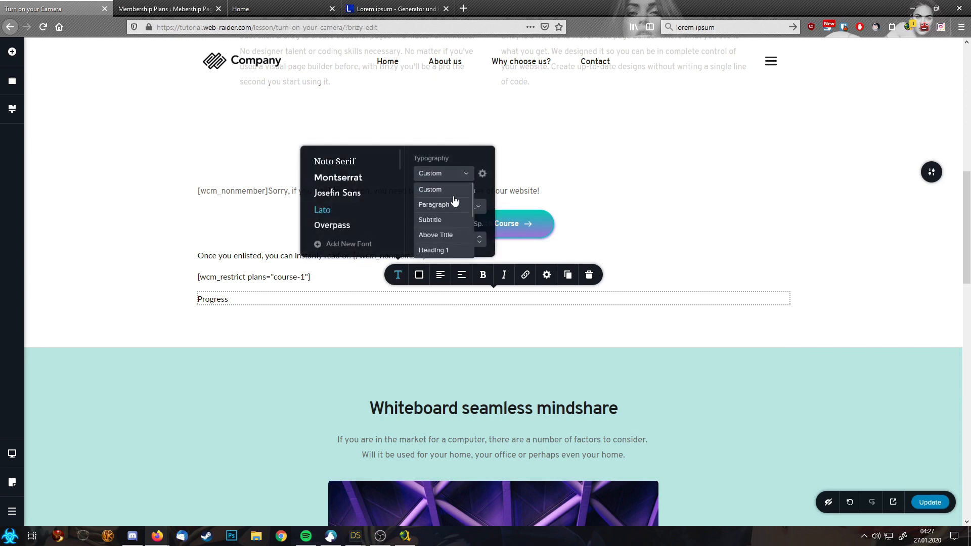
scroll(458, 242, down, 2)
click(443, 224)
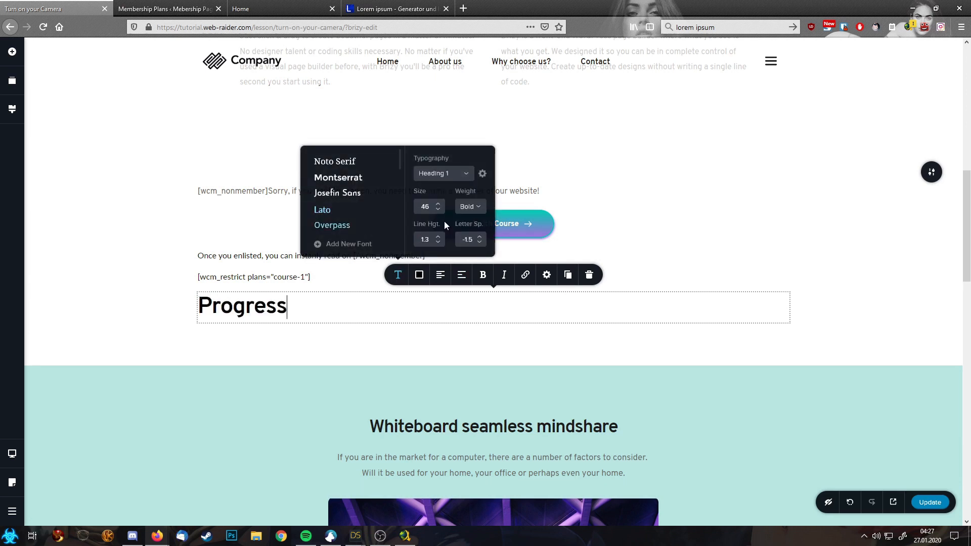
click(440, 274)
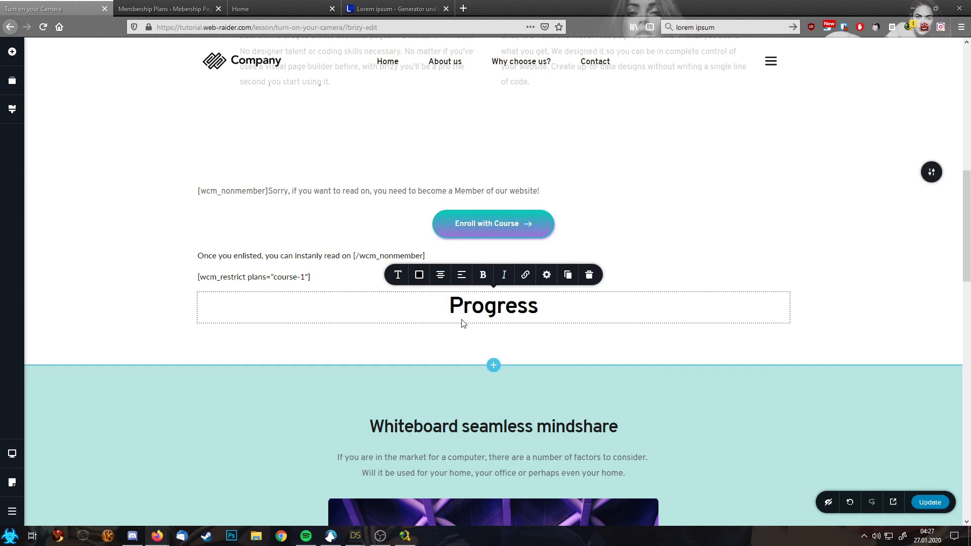
Step: Add a Shortcode element below the "Progress" heading and enter [lifterlms_course_progress]
click(12, 52)
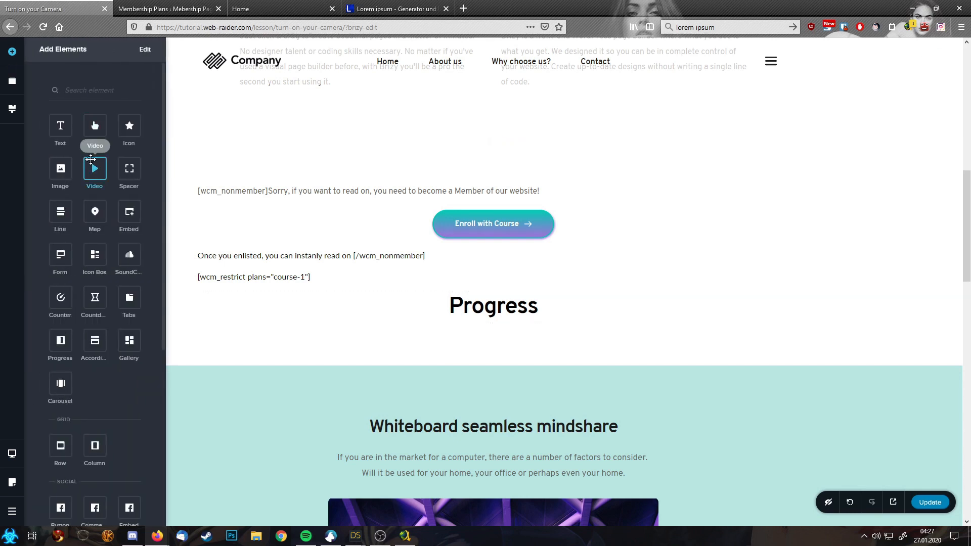
scroll(123, 356, down, 5)
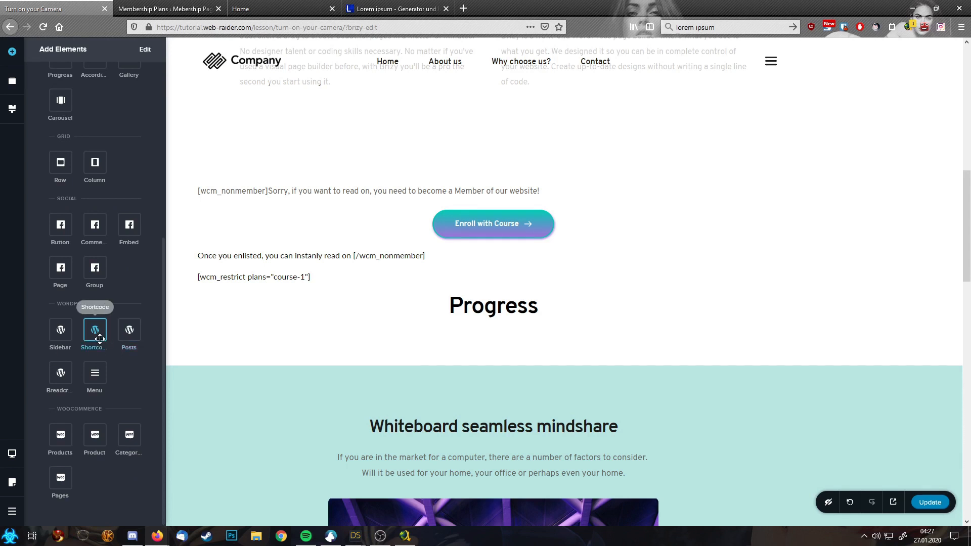
drag(95, 337, 511, 339)
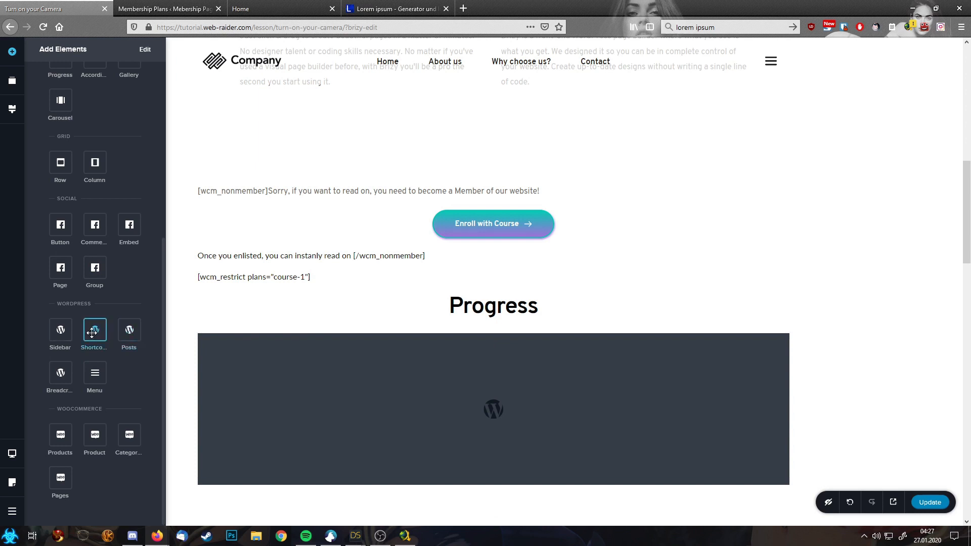
click(295, 384)
click(451, 316)
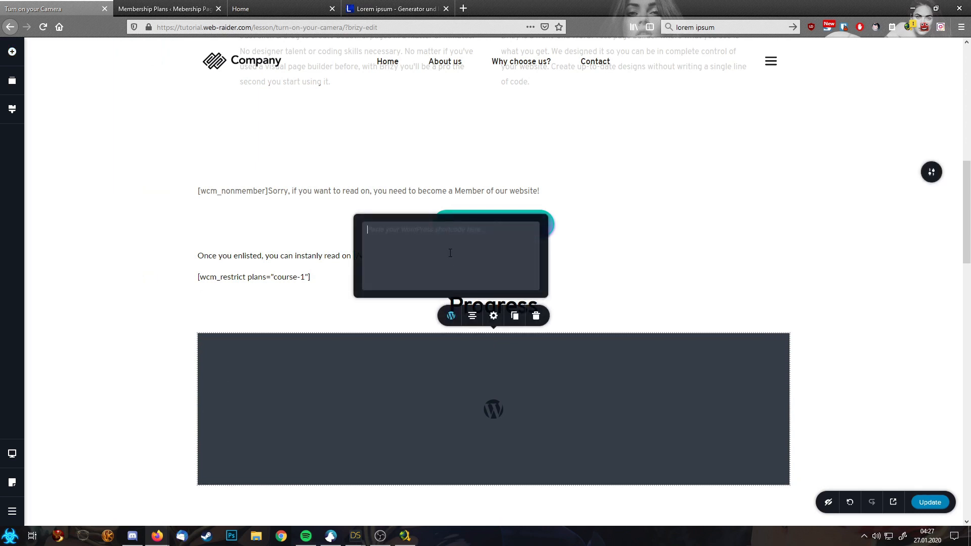
text([lifterlms_course_progress])
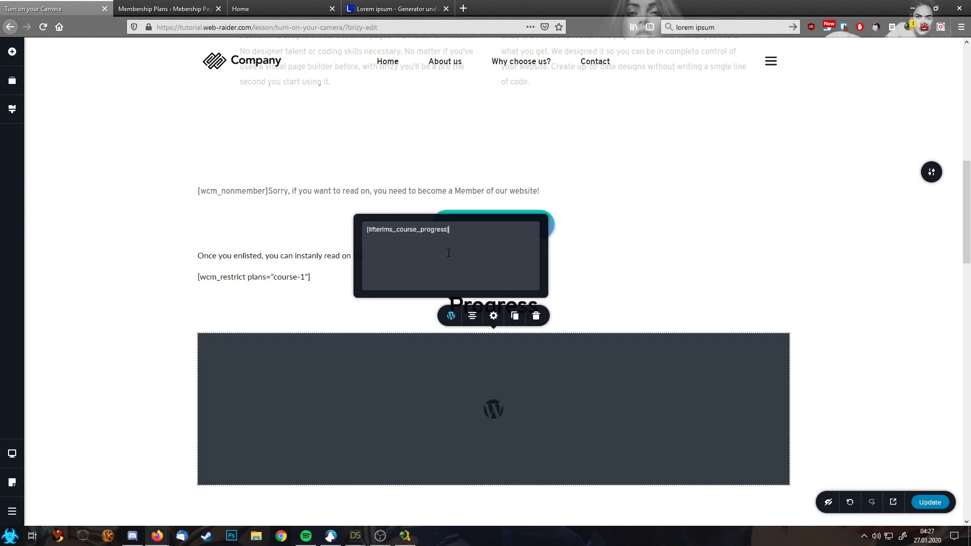
click(693, 305)
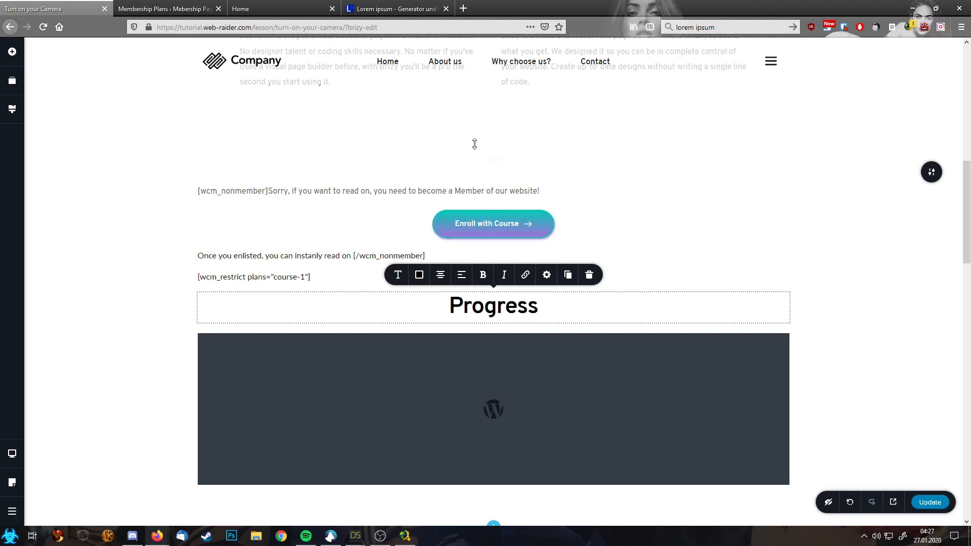
Step: Reduce the block spacing above the non-member message and below the course progress shortcode
scroll(475, 145, up, 3)
drag(479, 285, 479, 247)
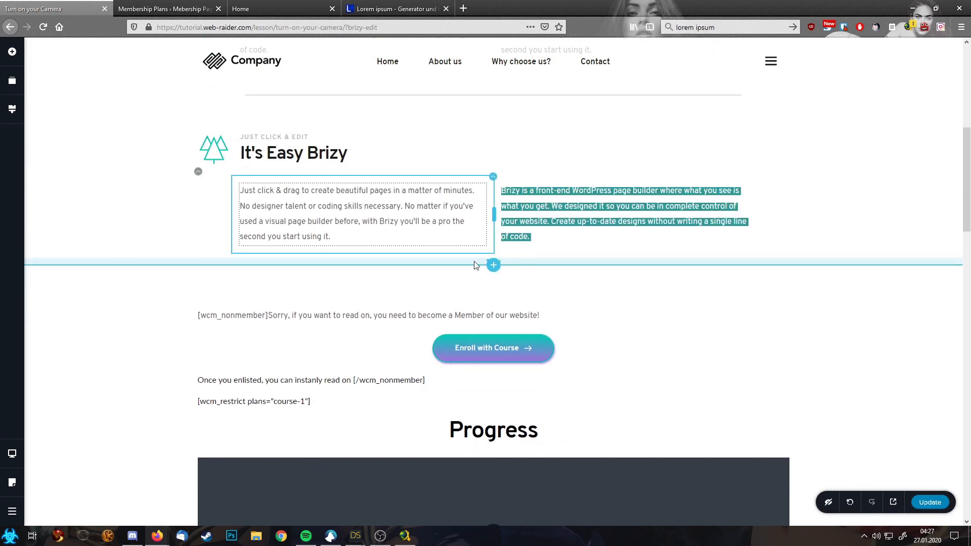
drag(462, 292, 460, 261)
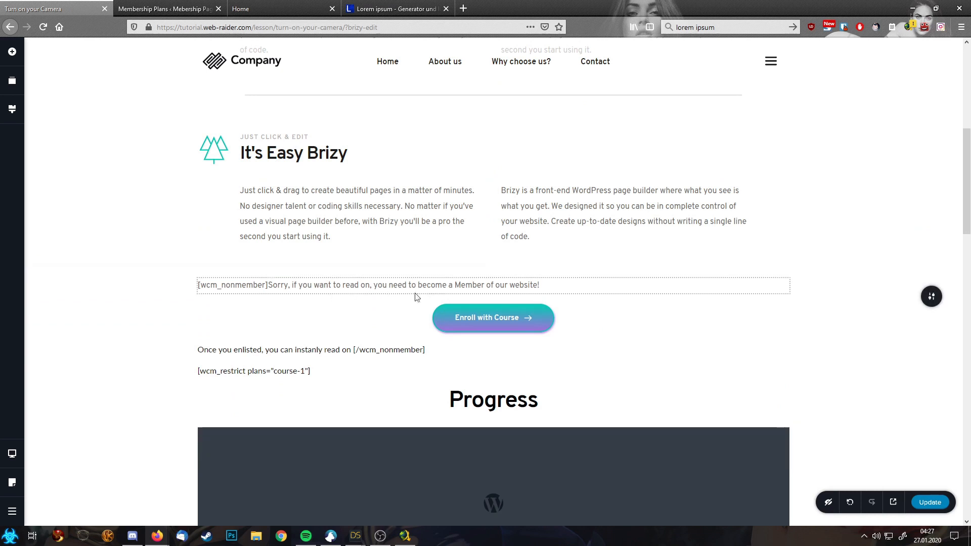
scroll(484, 284, down, 3)
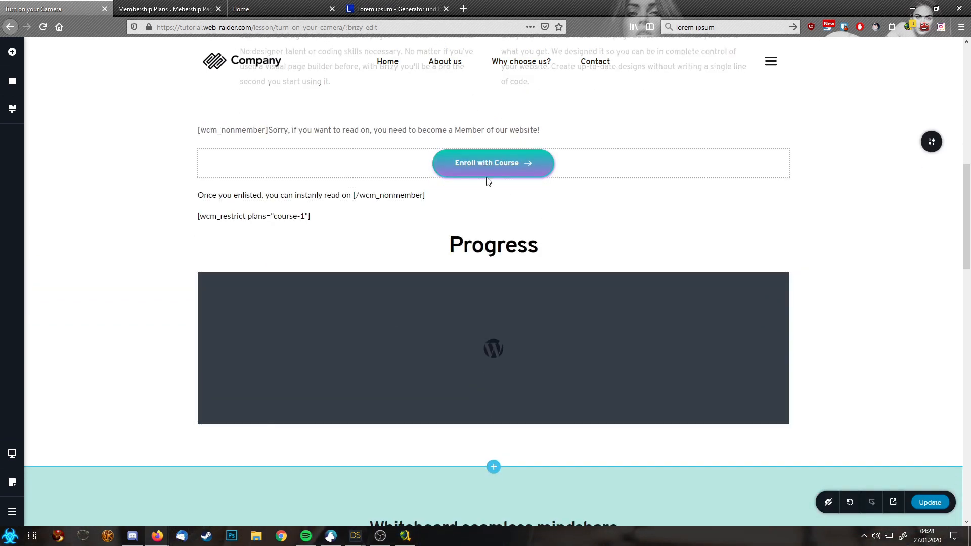
drag(435, 452, 429, 405)
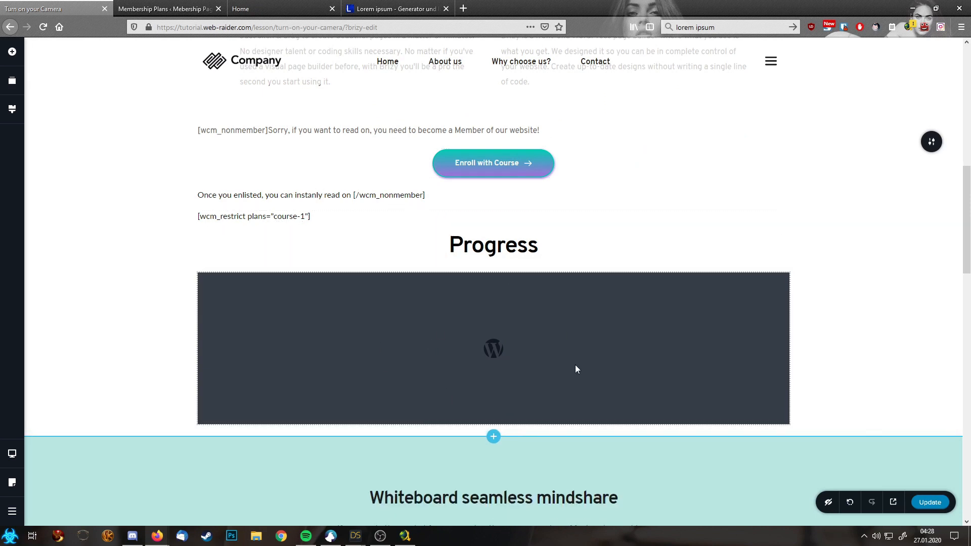
Step: Add a blank block directly above the footer and delete its second column
scroll(564, 359, down, 15)
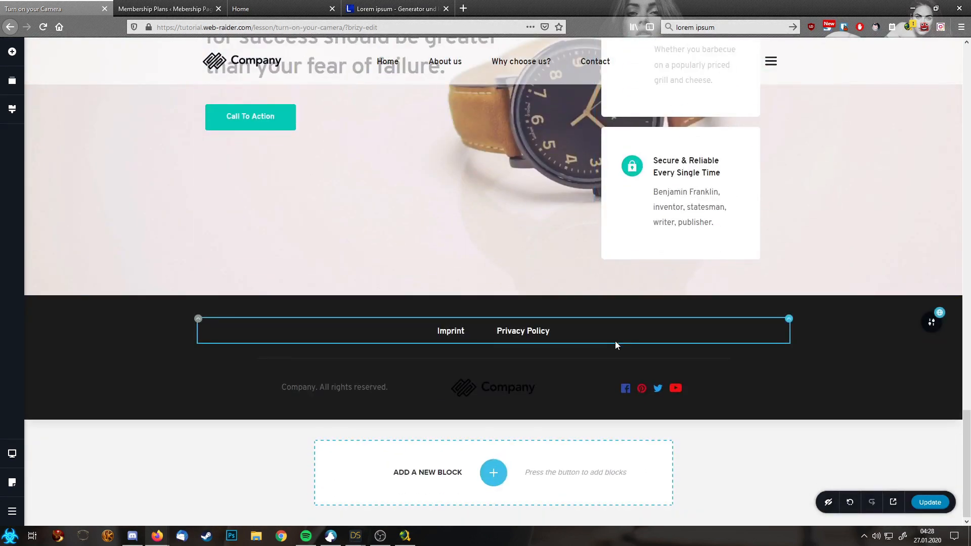
scroll(581, 228, up, 12)
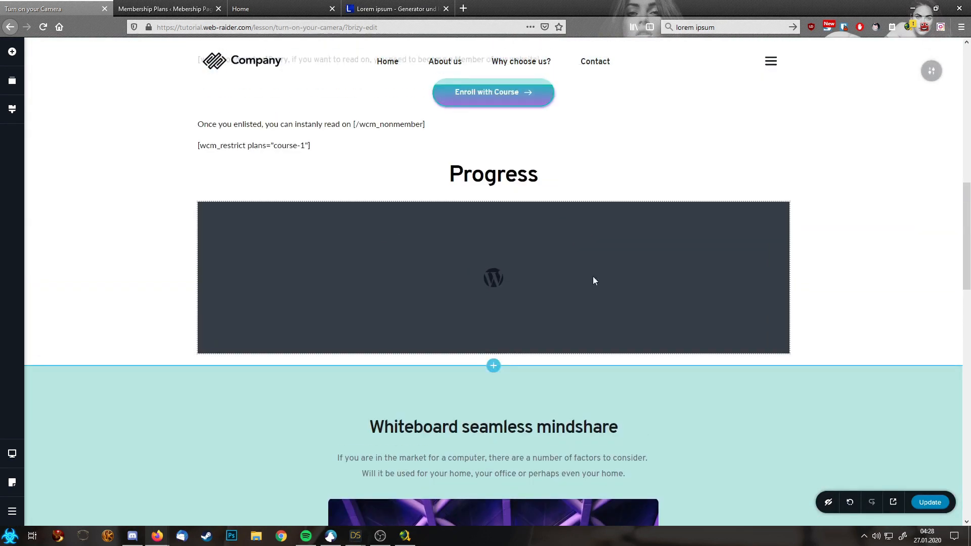
scroll(619, 337, down, 12)
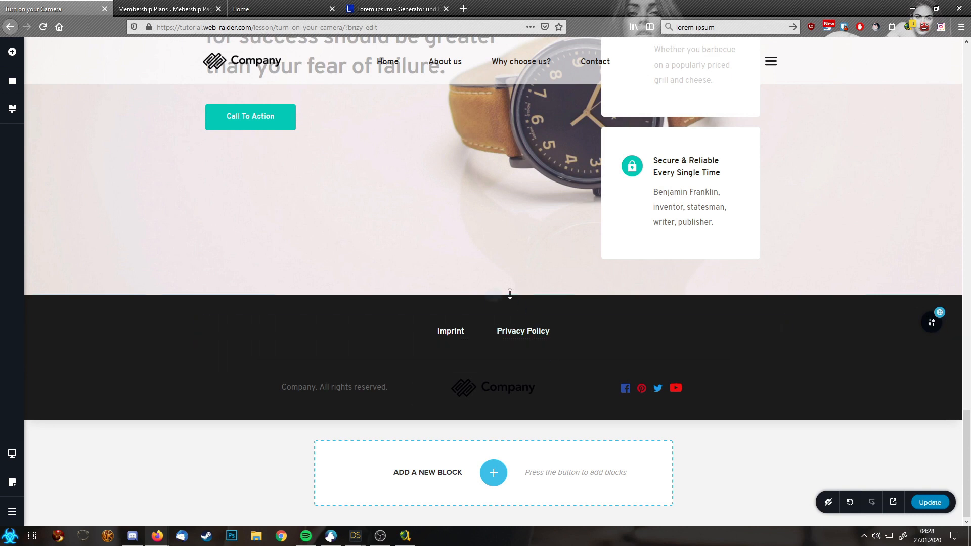
click(494, 296)
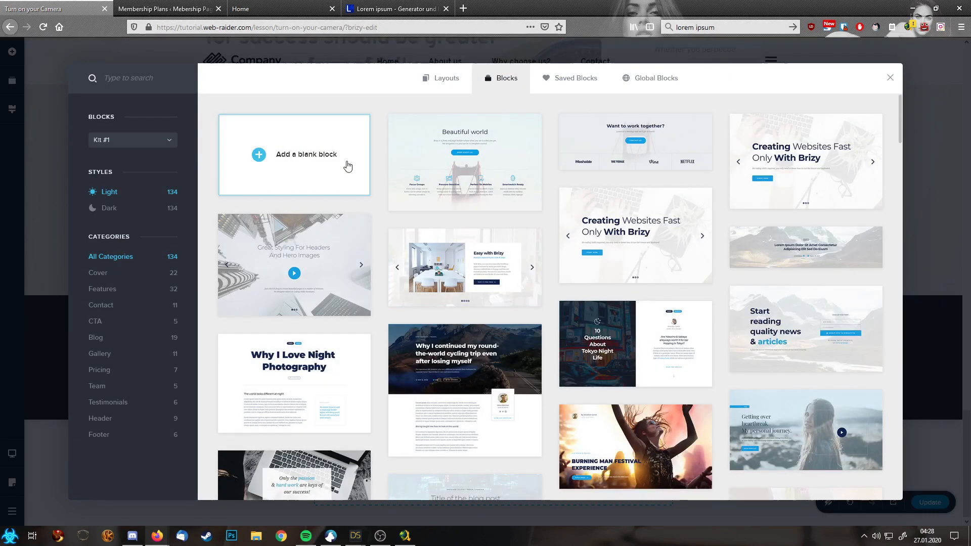
click(347, 165)
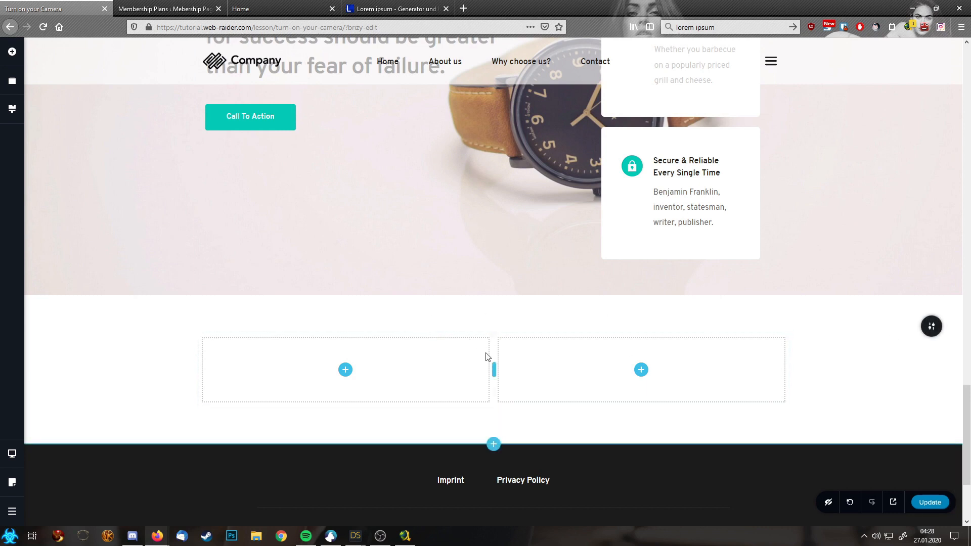
click(789, 335)
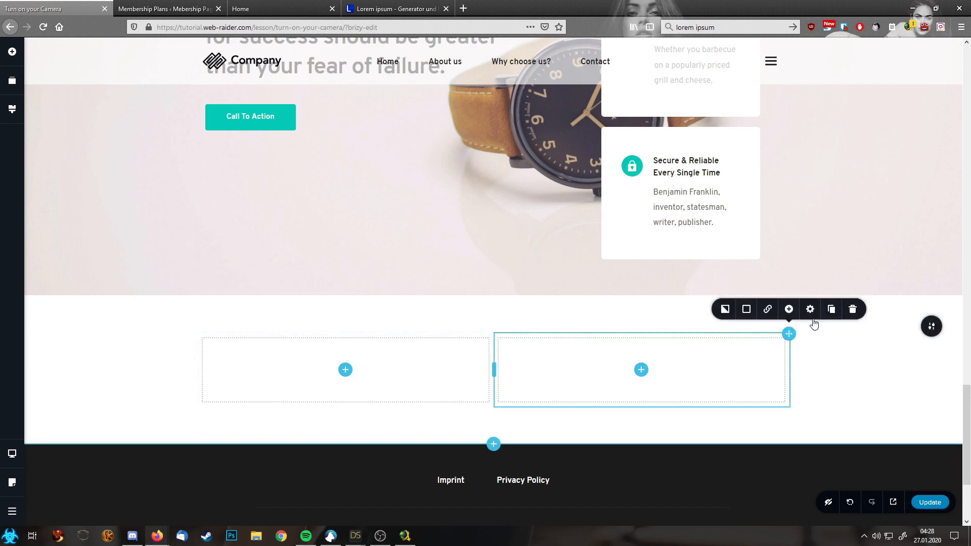
click(852, 310)
click(852, 309)
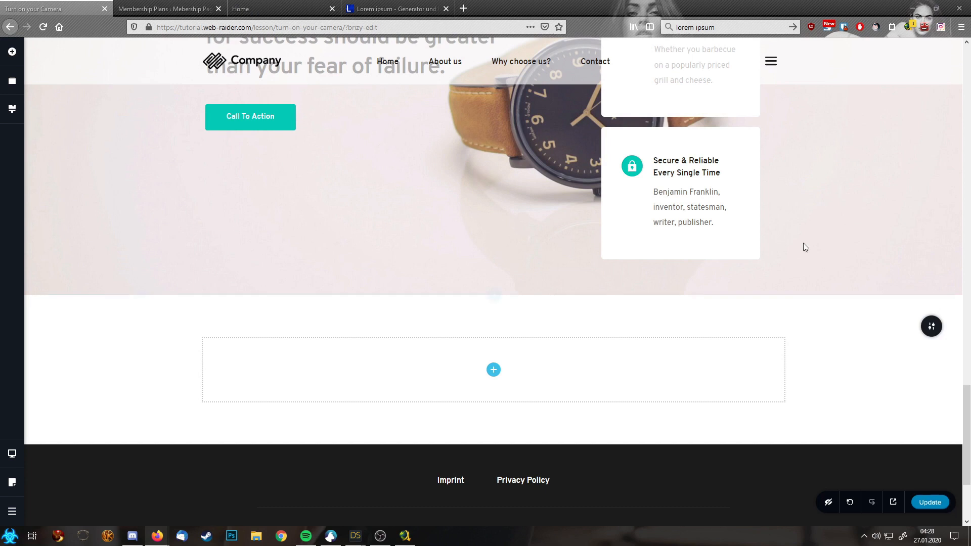
Step: Add a Shortcode element to the empty column of the new block and enter [lifterlms_lesson_mark_complete]
click(12, 51)
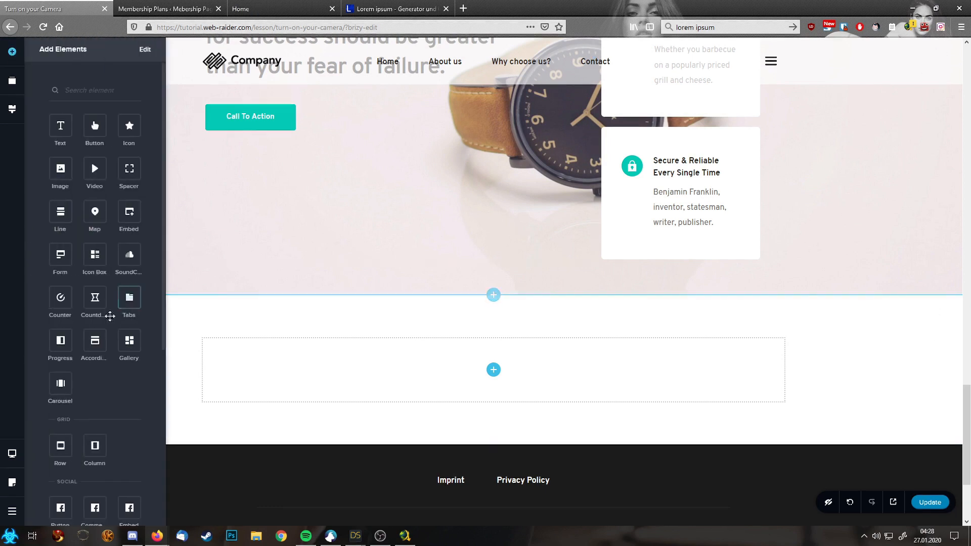
scroll(108, 412, down, 5)
drag(95, 330, 475, 362)
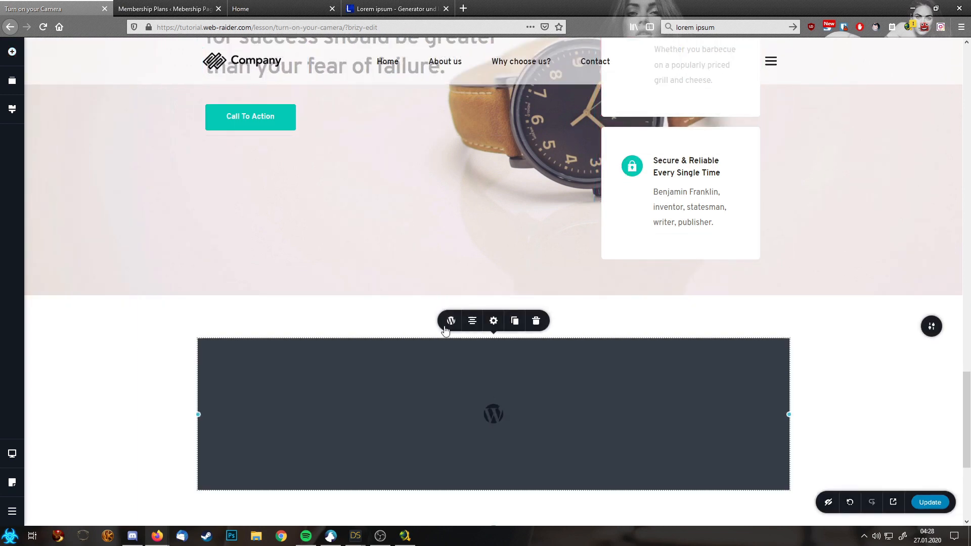
click(451, 320)
text([lifterlms_lesson_mark_complete])
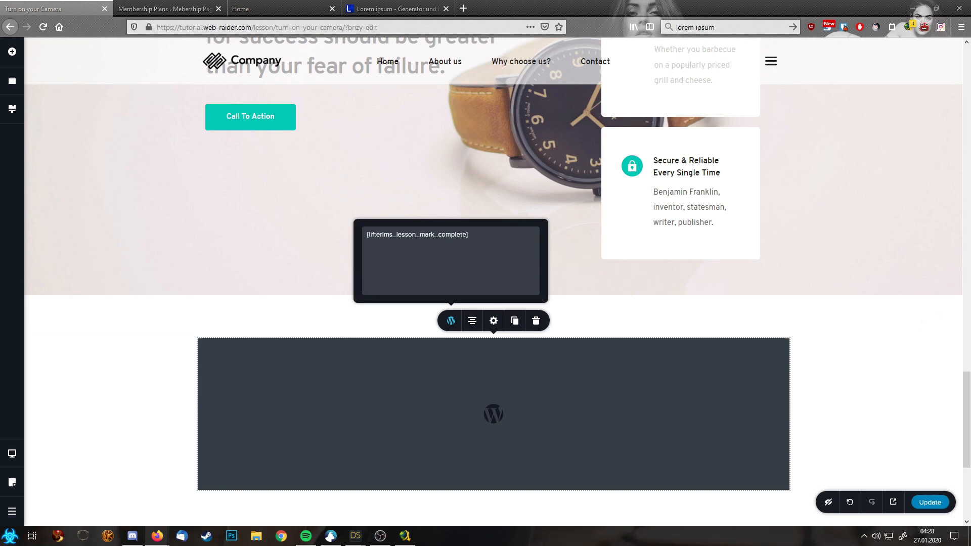
click(819, 360)
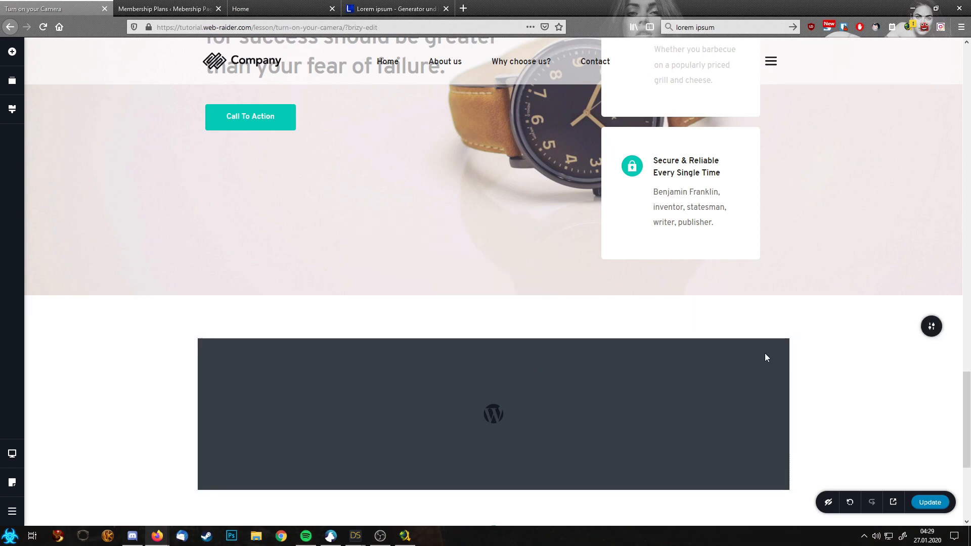
Step: Duplicate the lesson mark-complete shortcode and change the copy to [lifterlms_course_progress]
click(500, 368)
click(515, 322)
scroll(509, 285, down, 5)
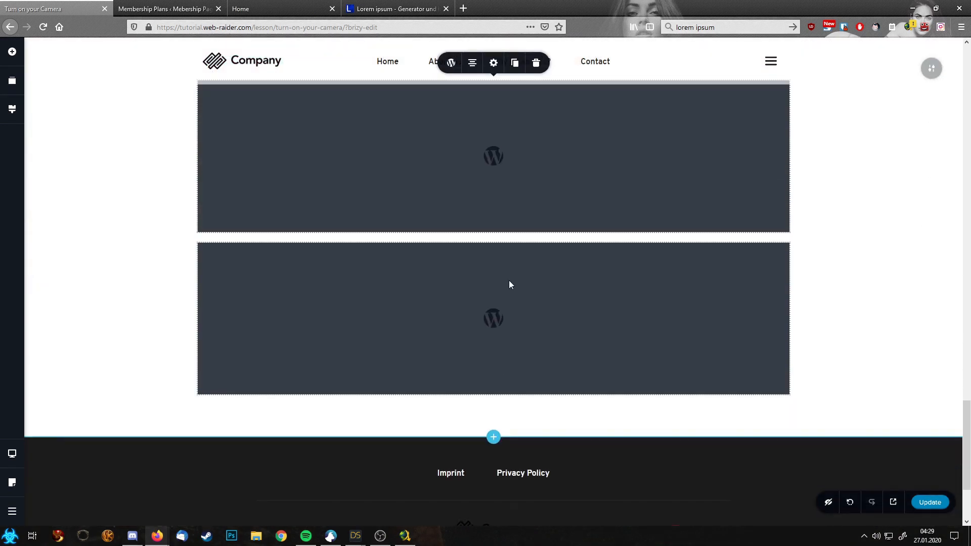
click(450, 225)
drag(469, 139, 338, 127)
text([lifterlms_course_progress])
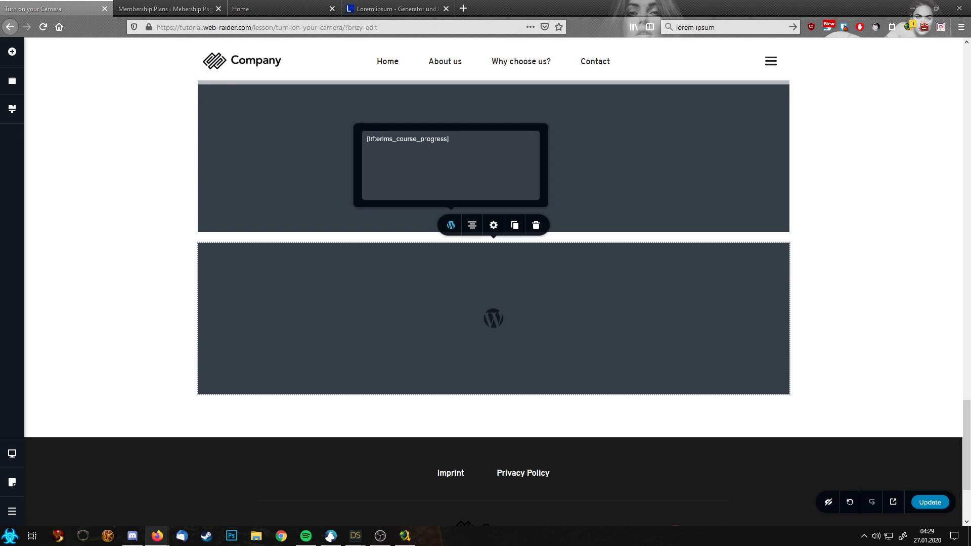
click(499, 310)
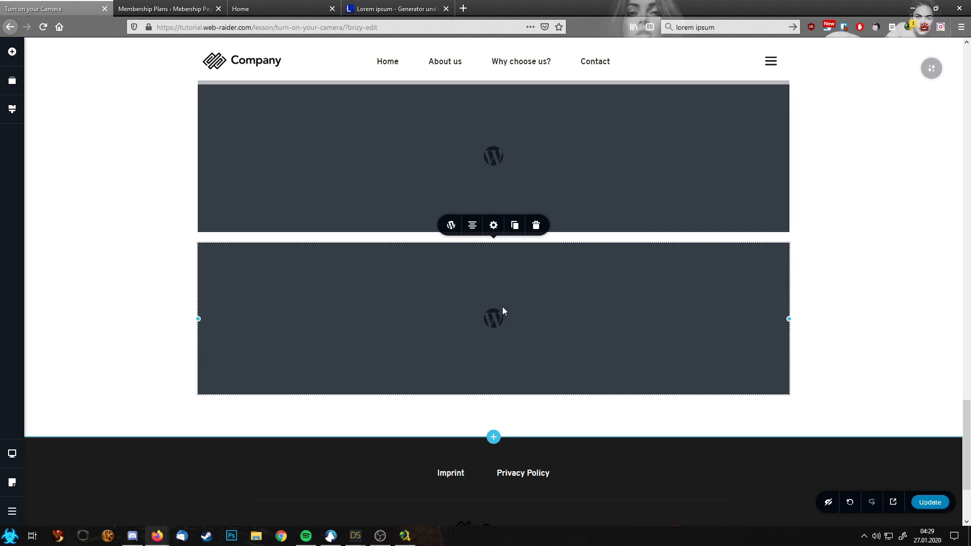
Step: Duplicate the lower course progress shortcode, replace the copy's code with [/wcm_restrict], and reduce the block spacing beneath it
click(514, 226)
scroll(324, 228, down, 5)
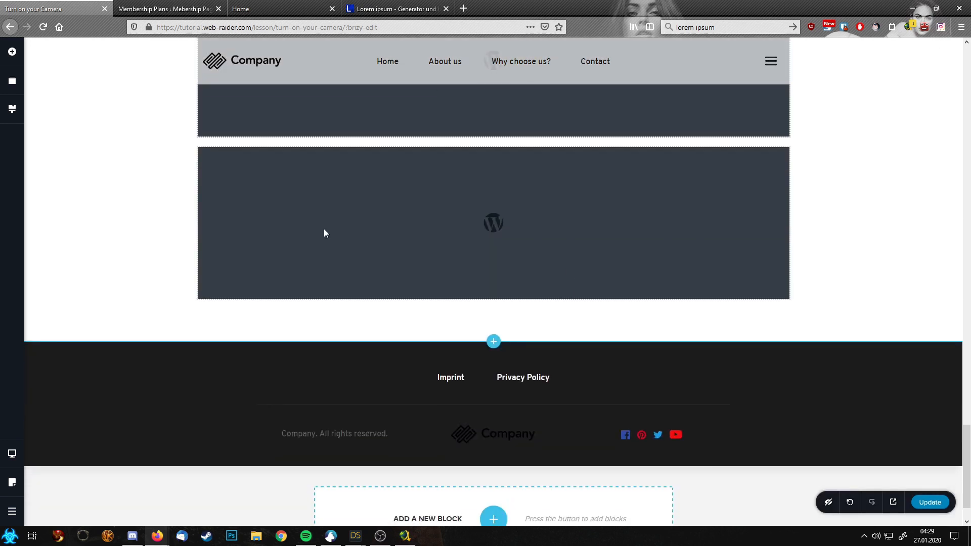
click(486, 210)
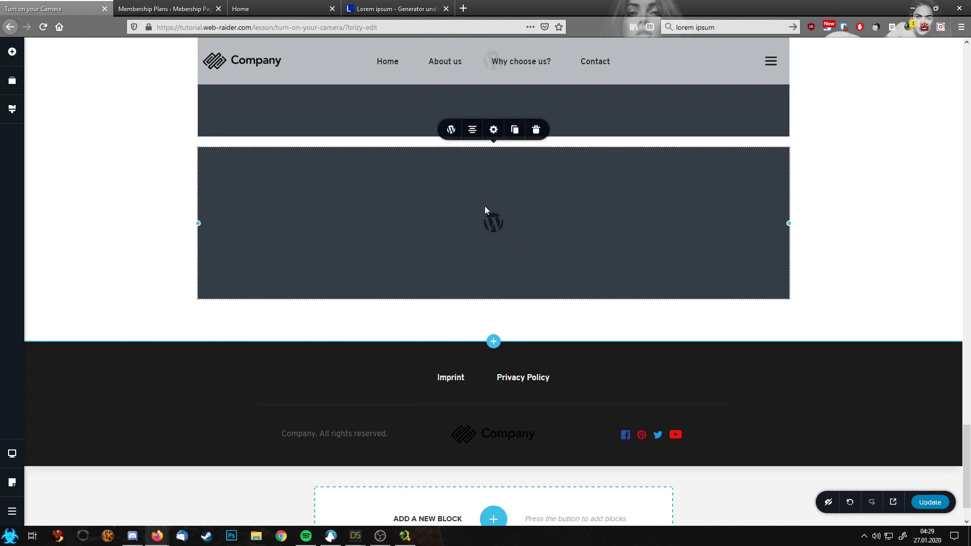
click(451, 130)
click(478, 170)
key(ctrl+a)
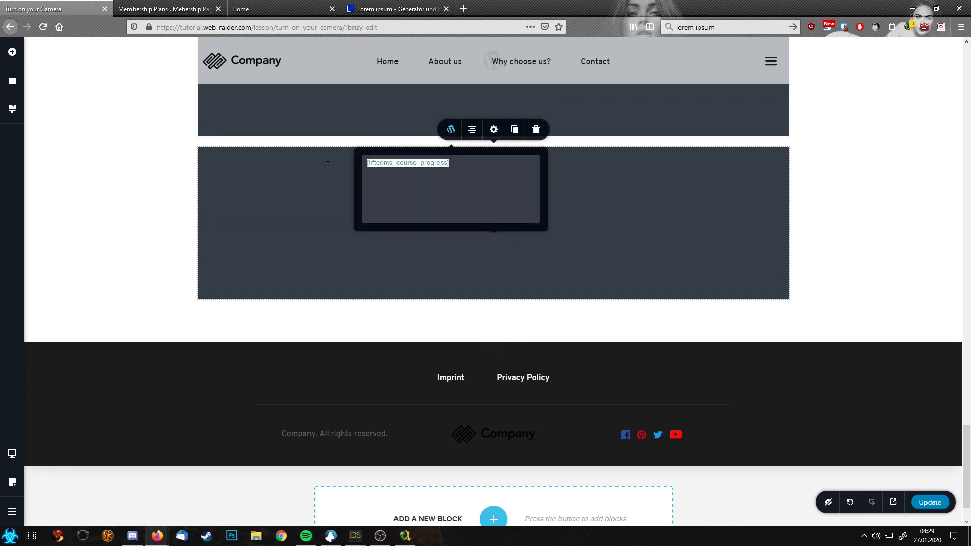
text([/wcm_restrict])
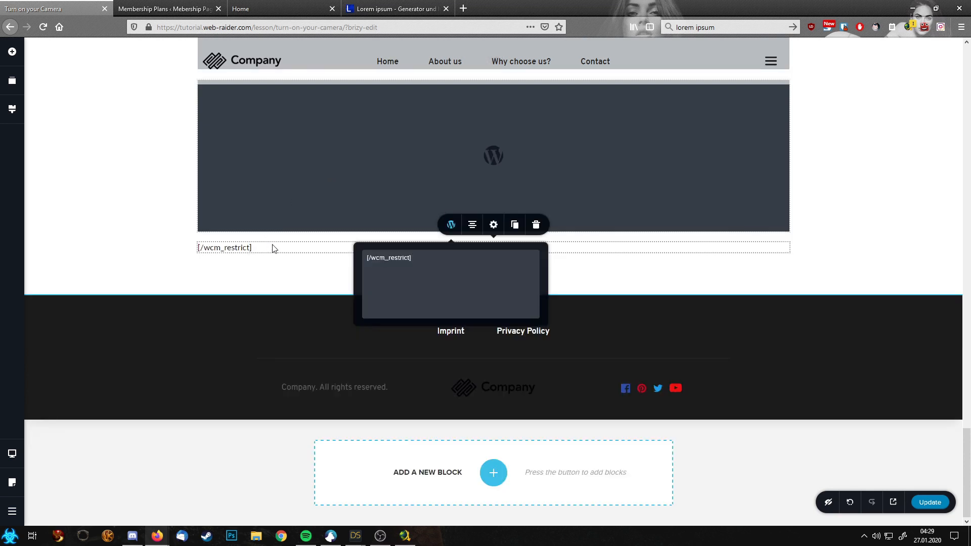
click(273, 249)
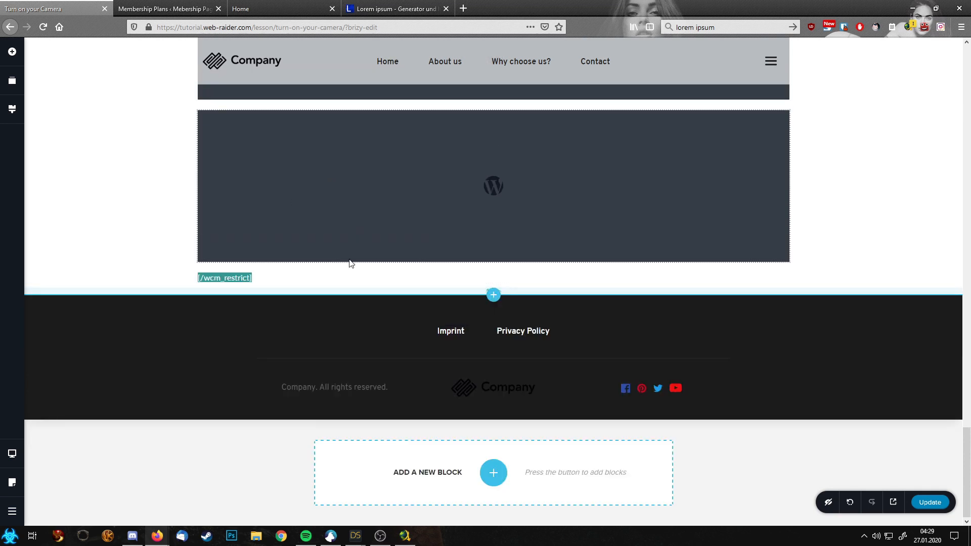
click(211, 282)
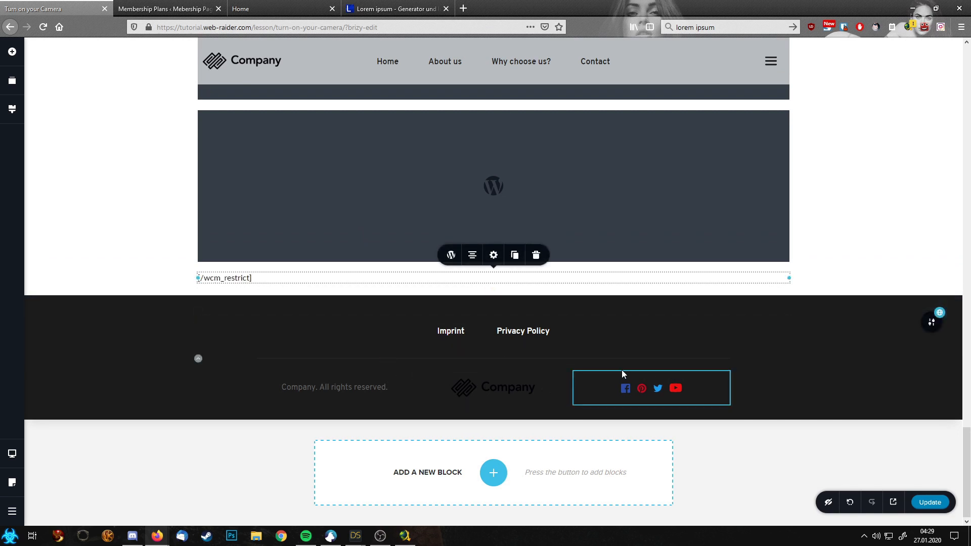
Step: Save the "turn-on-your-camera" hero block at the start of the page to the saved blocks
scroll(624, 374, up, 20)
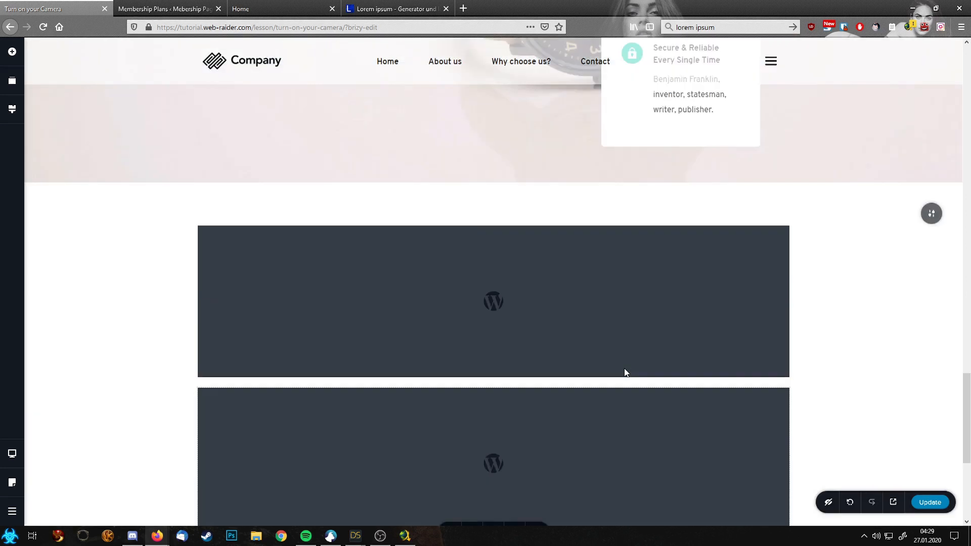
scroll(626, 372, up, 10)
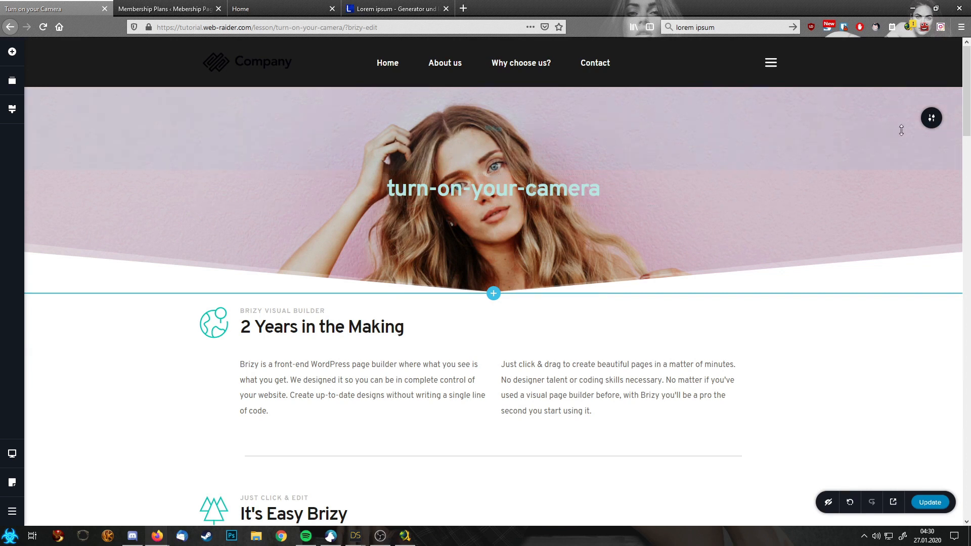
click(931, 121)
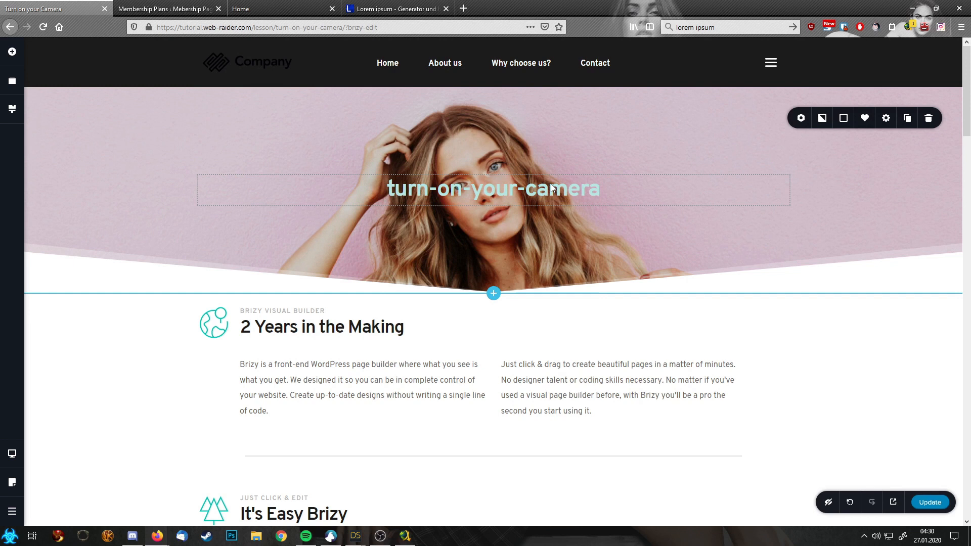
click(867, 124)
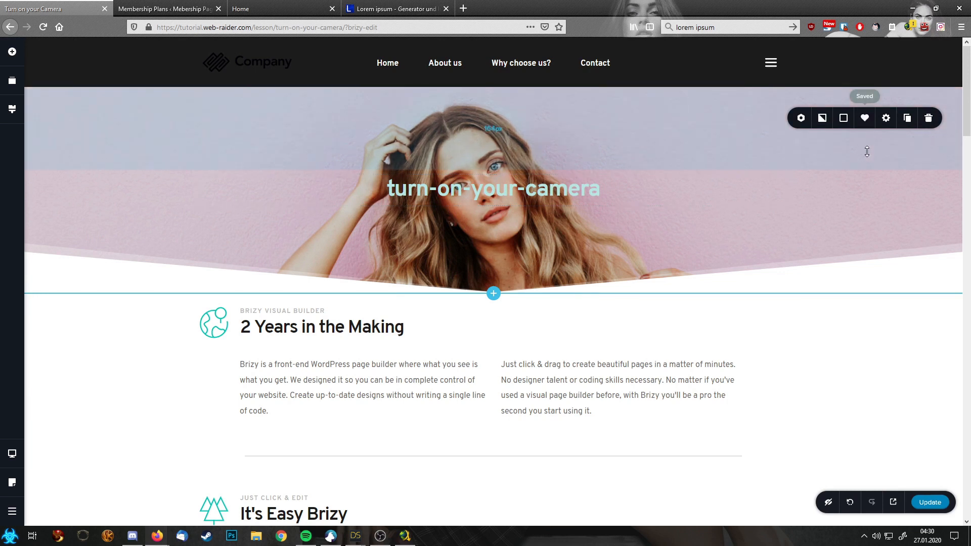
Step: Save the block containing the non-member message, enroll button and "Progress" heading to the saved blocks
scroll(865, 157, down, 4)
scroll(866, 157, down, 4)
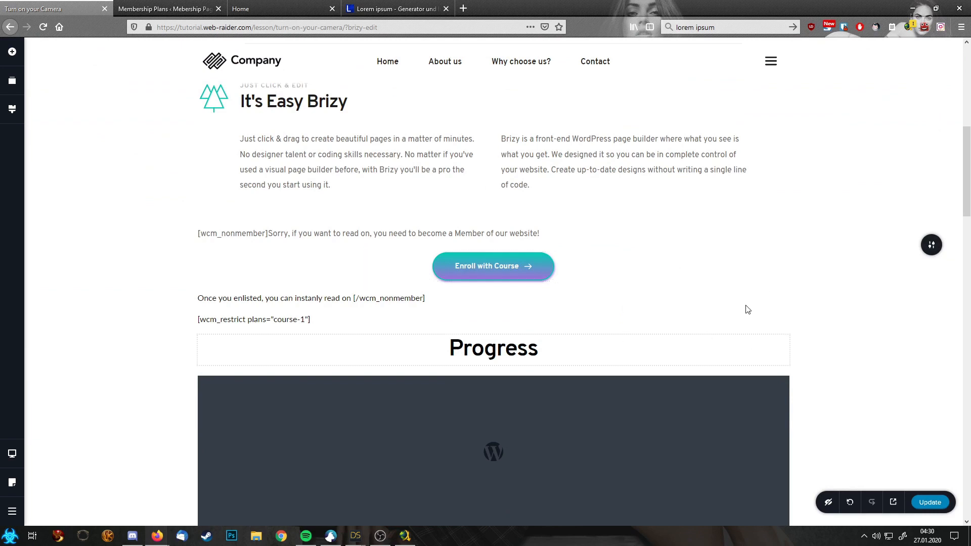
scroll(687, 359, down, 3)
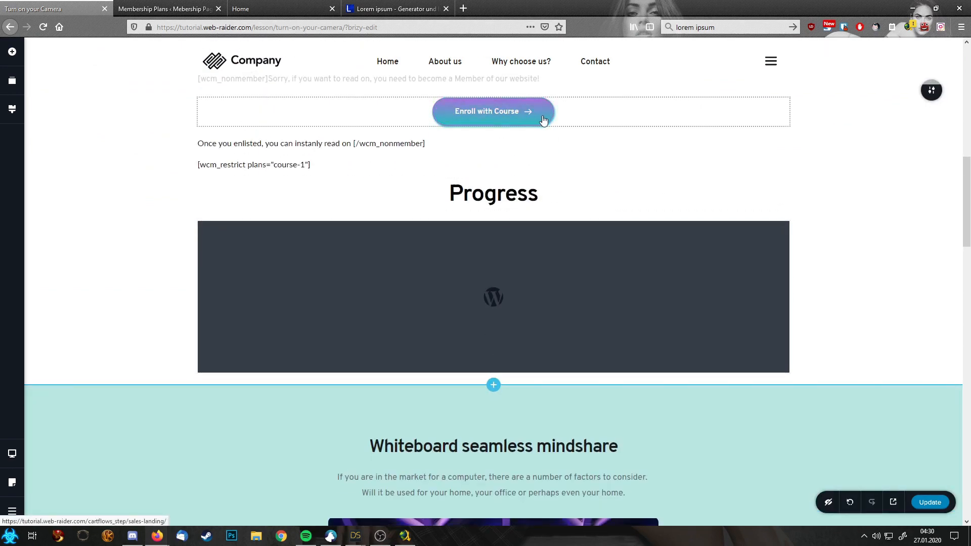
mouse_move(932, 91)
click(866, 96)
Step: Save the block above the footer with the two LifterLMS shortcodes and [/wcm_restrict] to the saved blocks
scroll(875, 222, down, 15)
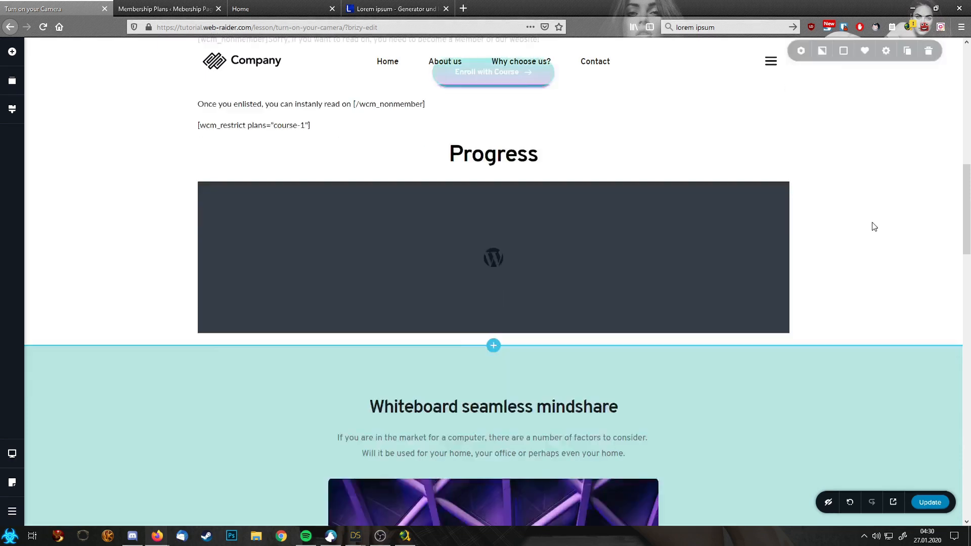
scroll(878, 225, down, 5)
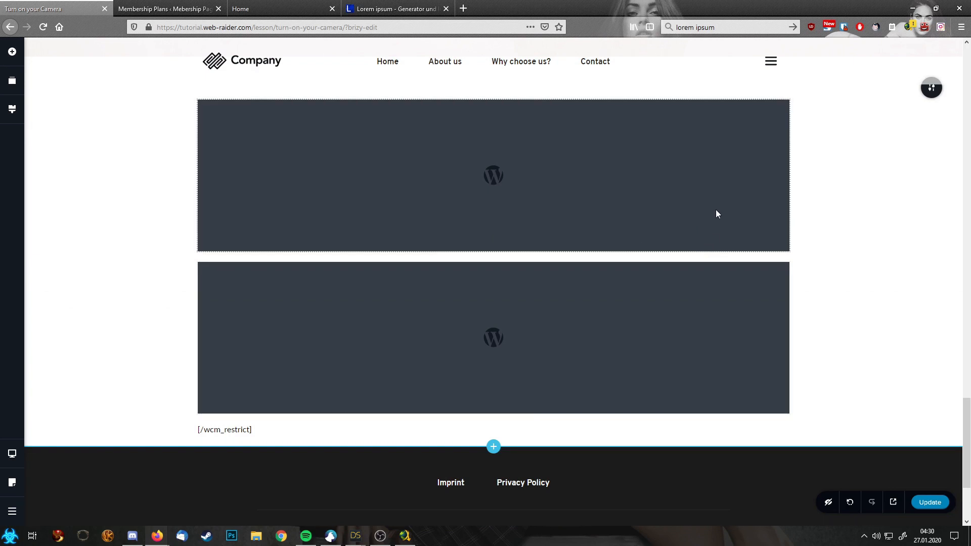
click(931, 89)
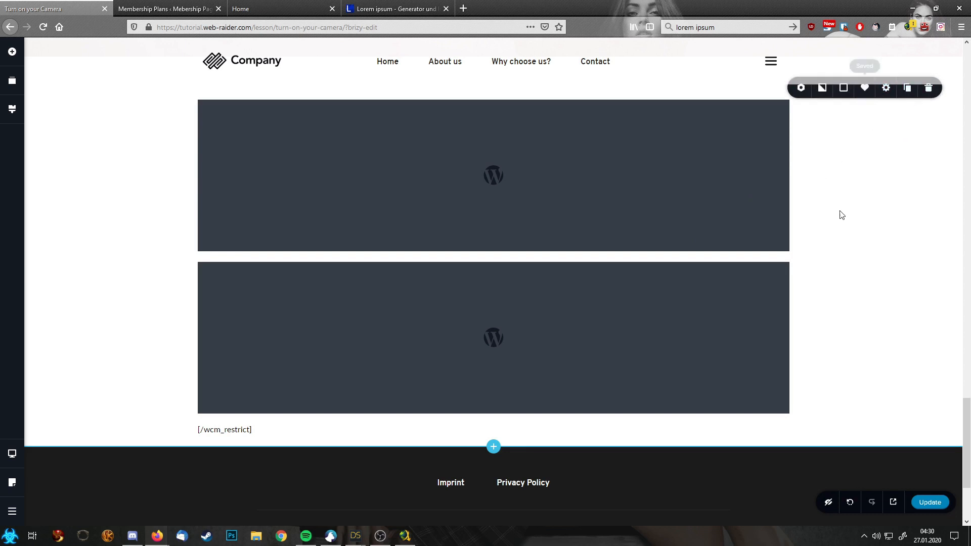
Step: Copy [wcm_restrict plans="course-1"] from its shortcode above "Progress" and paste it before "mindshare" in the "Whiteboard seamless mindshare" heading
scroll(841, 215, up, 20)
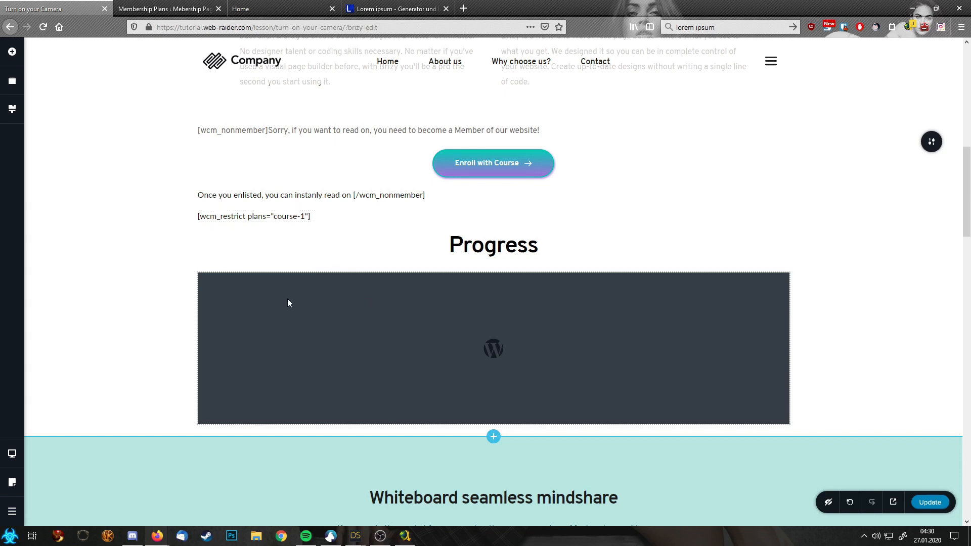
click(320, 216)
click(451, 194)
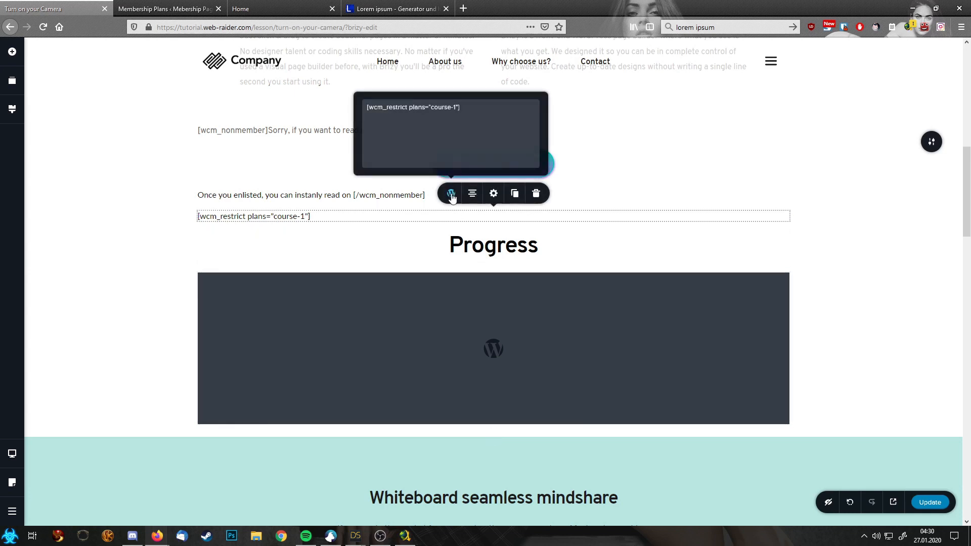
drag(473, 109, 341, 105)
key(ctrl+c)
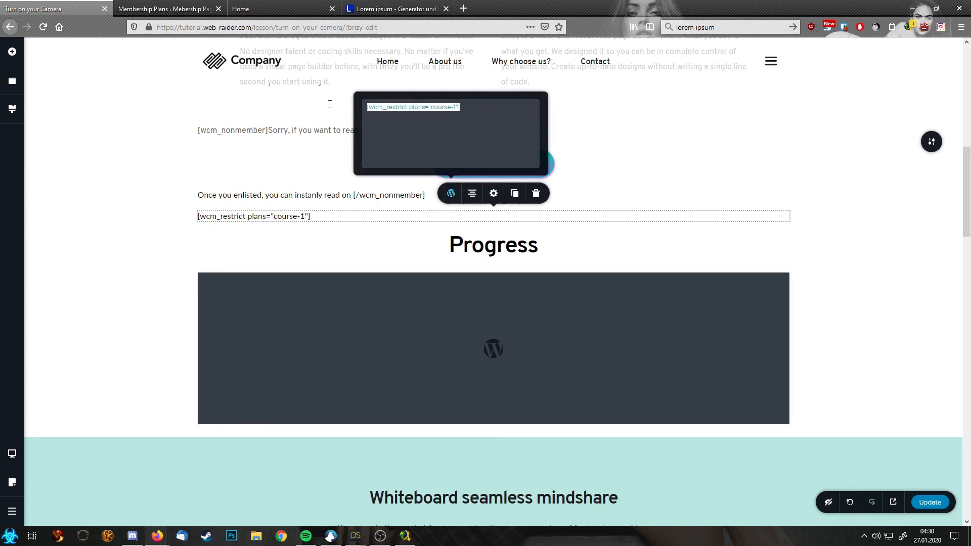
click(598, 477)
scroll(607, 440, down, 5)
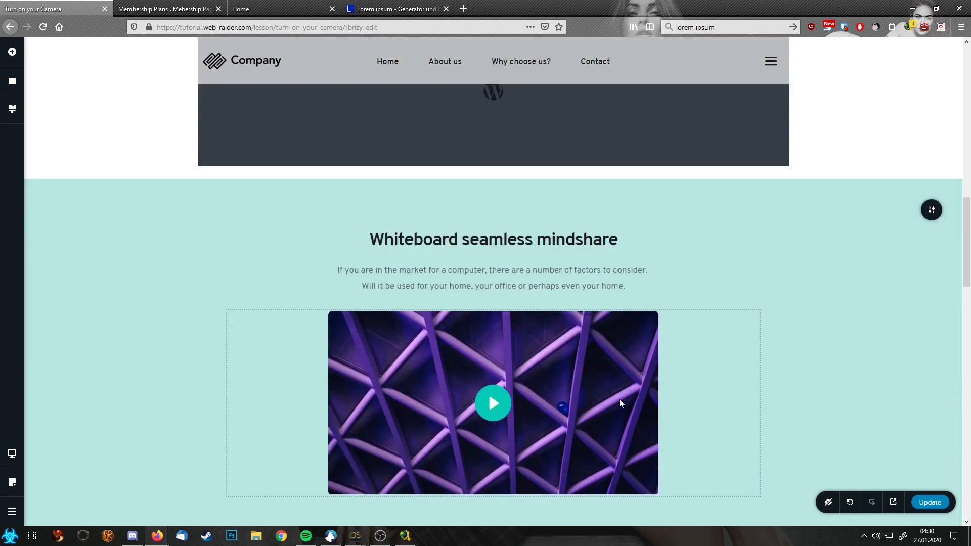
click(541, 242)
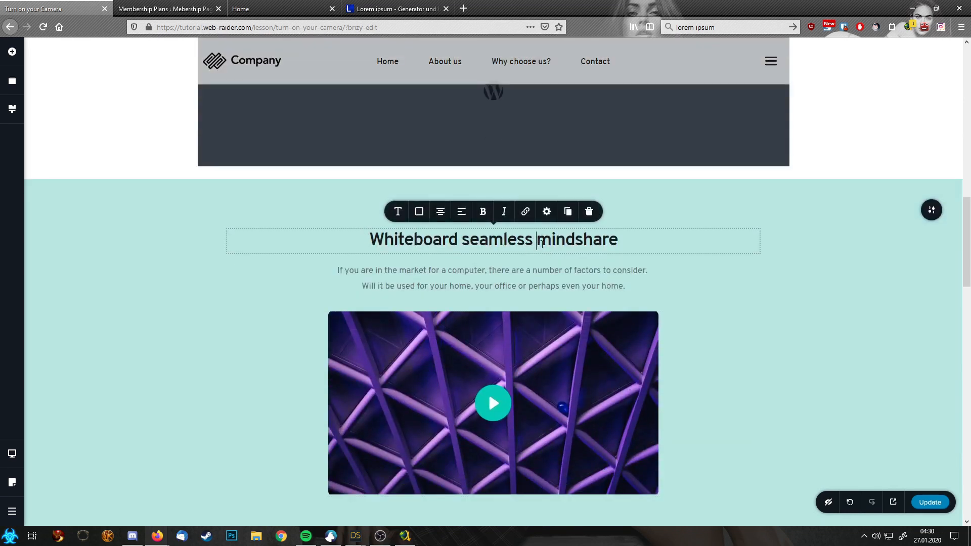
key(ctrl+v)
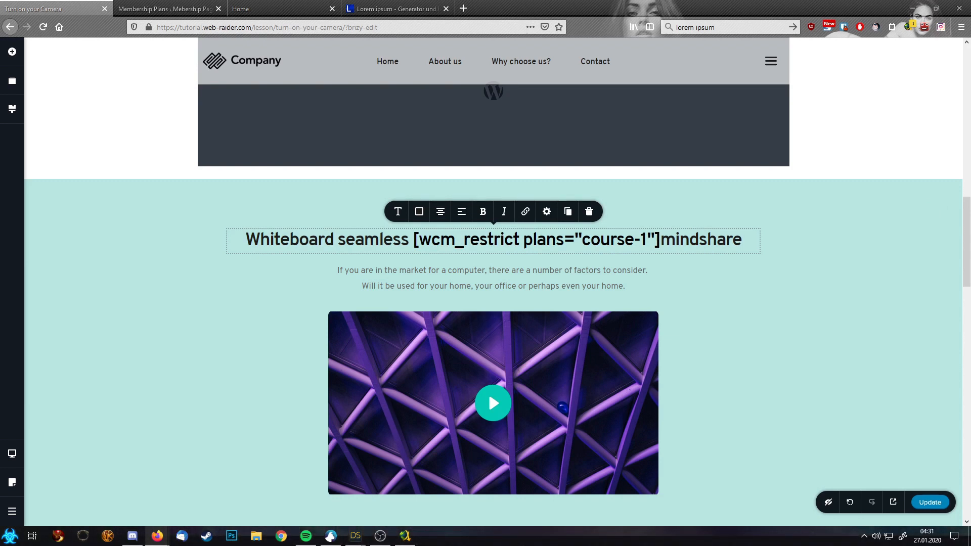
Step: Add the closing [/wcm_restrict] shortcode after "mindshare" in the "Whiteboard seamless mindshare" heading
text([/wcm_restrict])
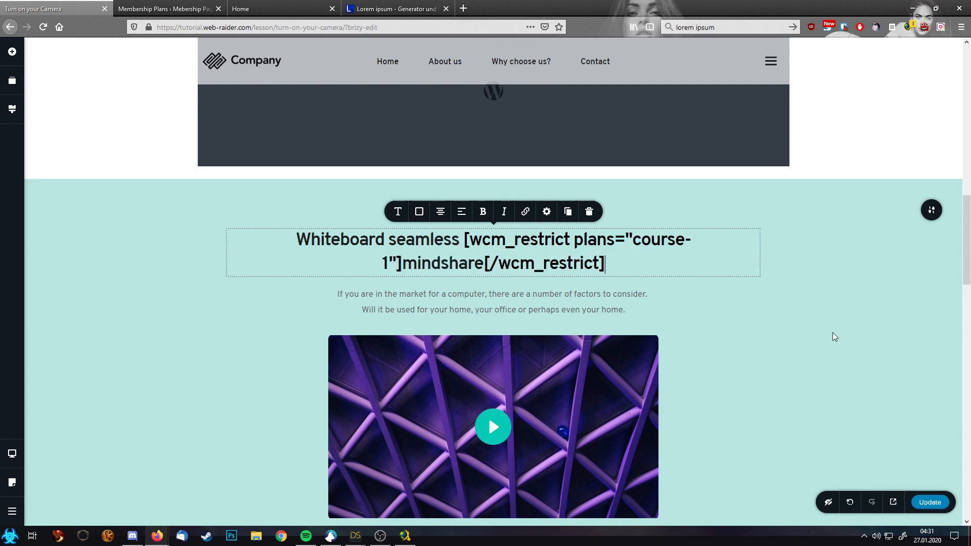
click(854, 294)
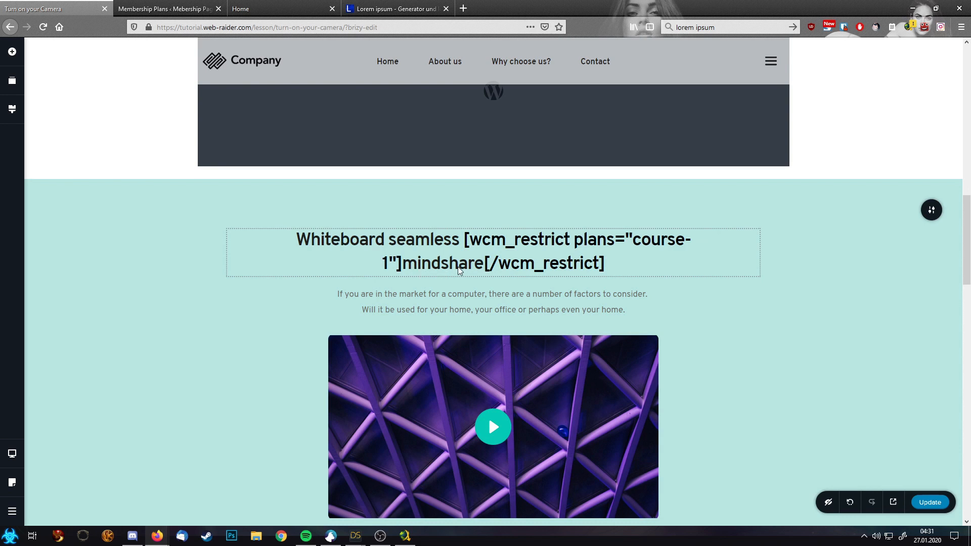
Step: Remove the [wcm_restrict plans="course-1"] and [/wcm_restrict] shortcodes from the "Whiteboard seamless mindshare" heading
click(464, 239)
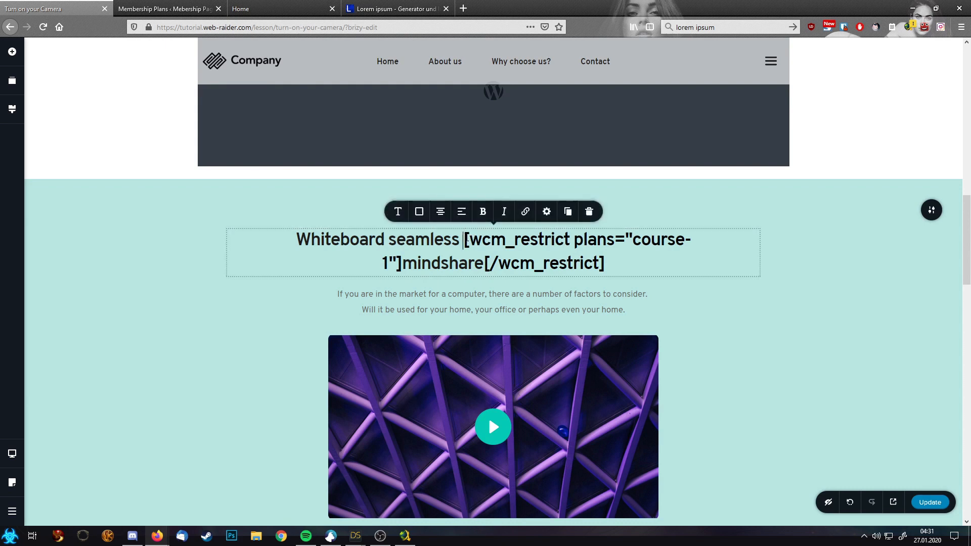
drag(464, 239, 402, 264)
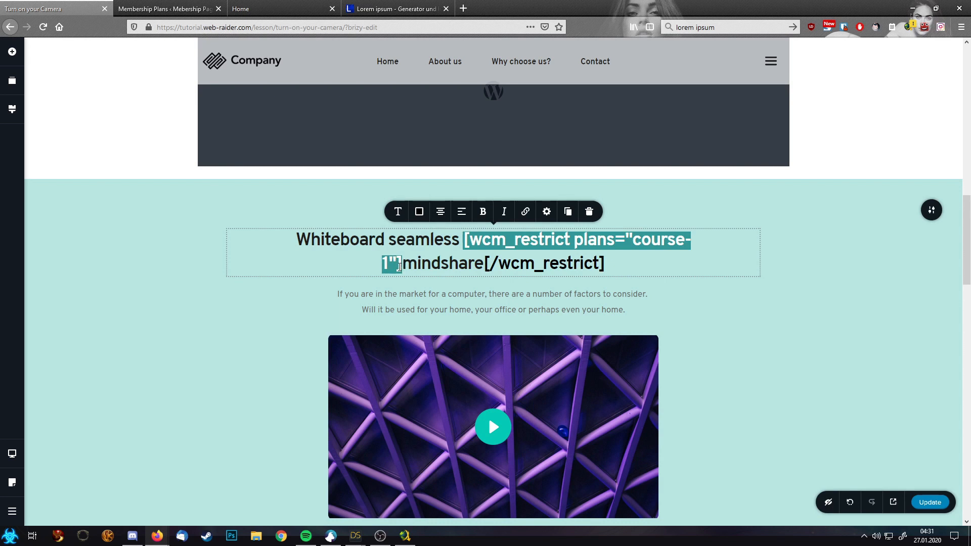
key(BackSpace)
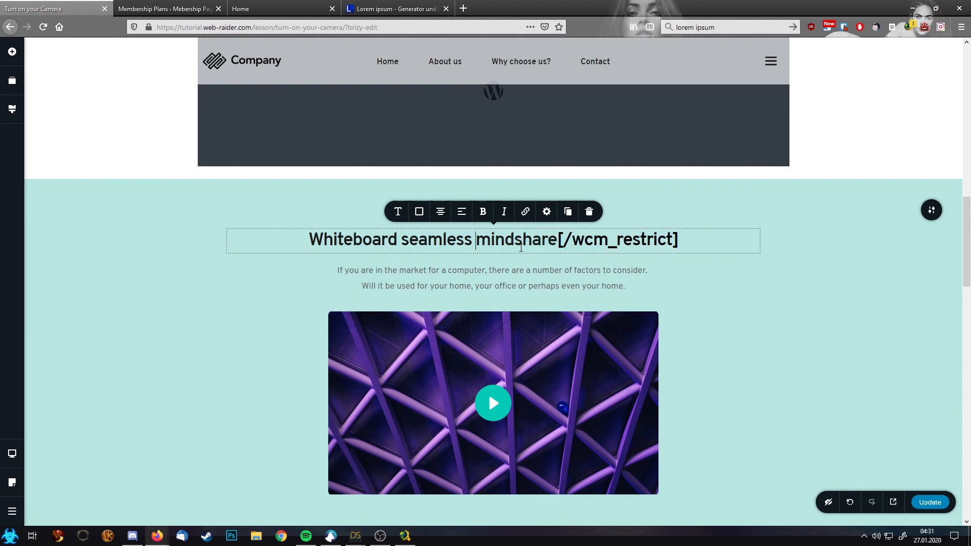
drag(558, 240, 704, 244)
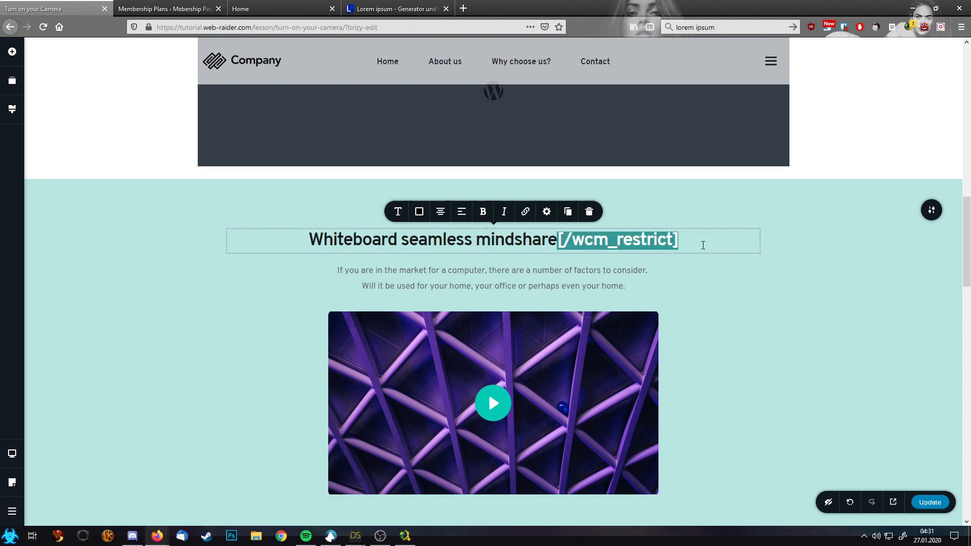
key(BackSpace)
click(863, 289)
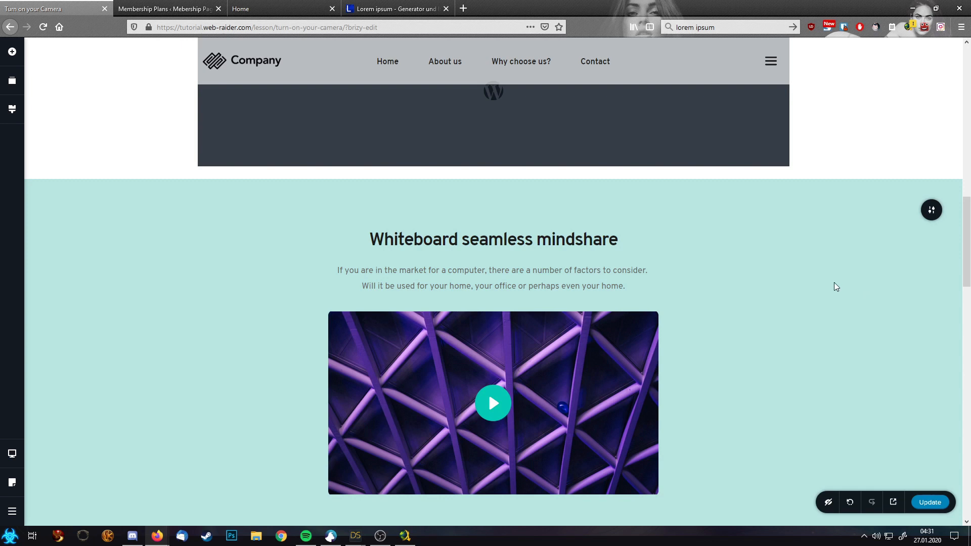
Step: Update the "Turn on your Camera" lesson page to save its changes
scroll(834, 283, up, 6)
scroll(833, 282, down, 10)
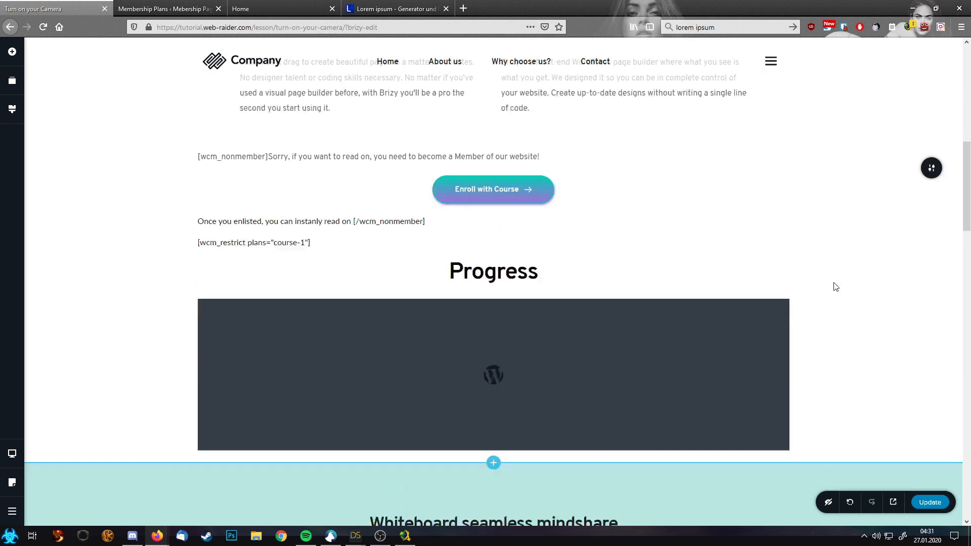
scroll(834, 283, down, 15)
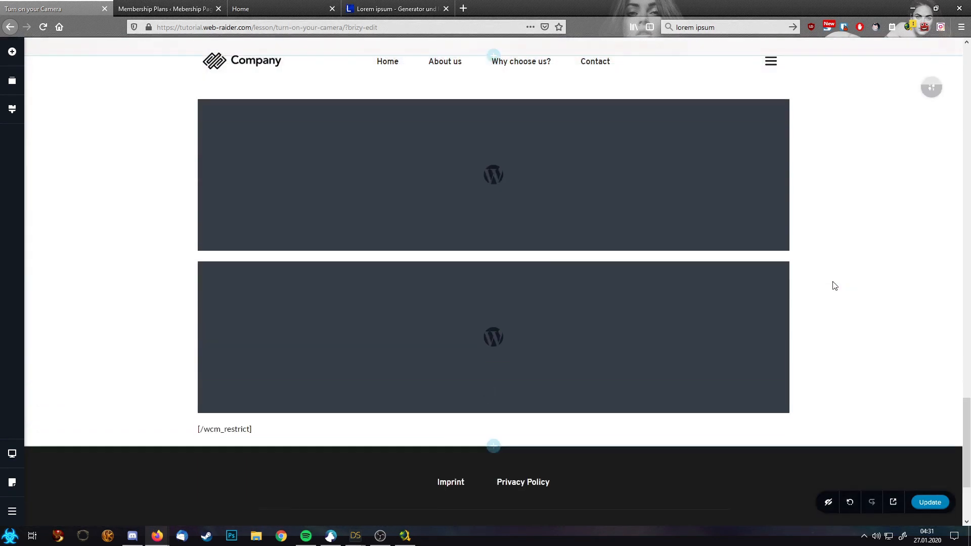
scroll(834, 284, up, 17)
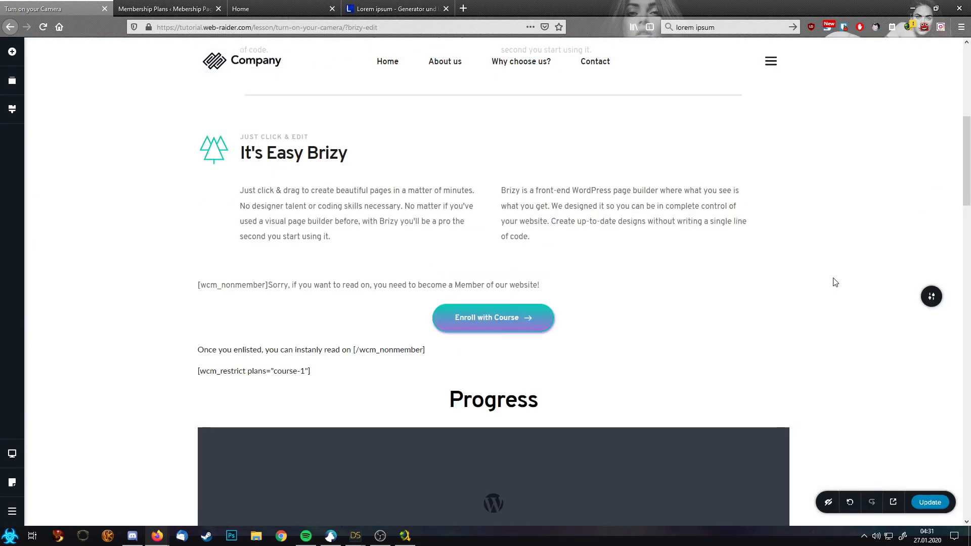
scroll(833, 283, up, 7)
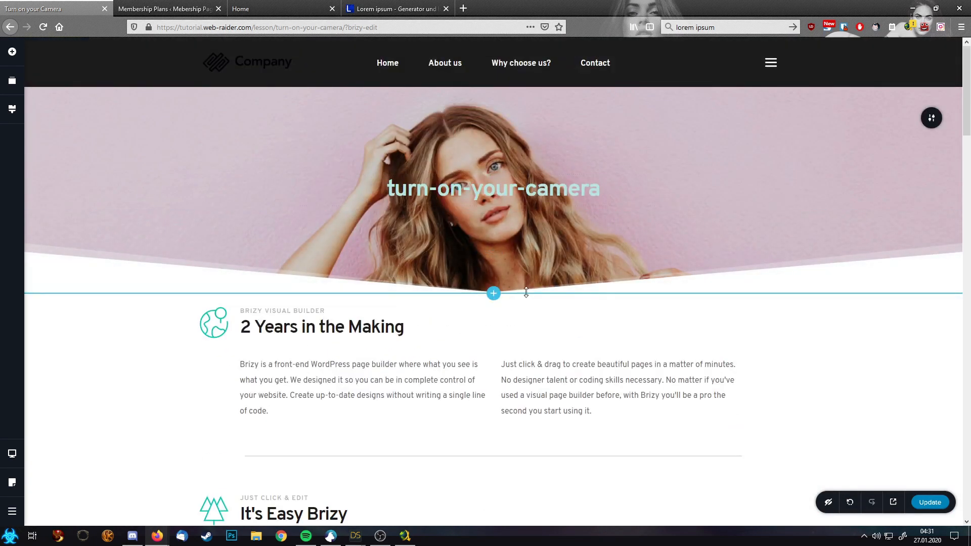
scroll(524, 290, down, 10)
scroll(524, 294, down, 1)
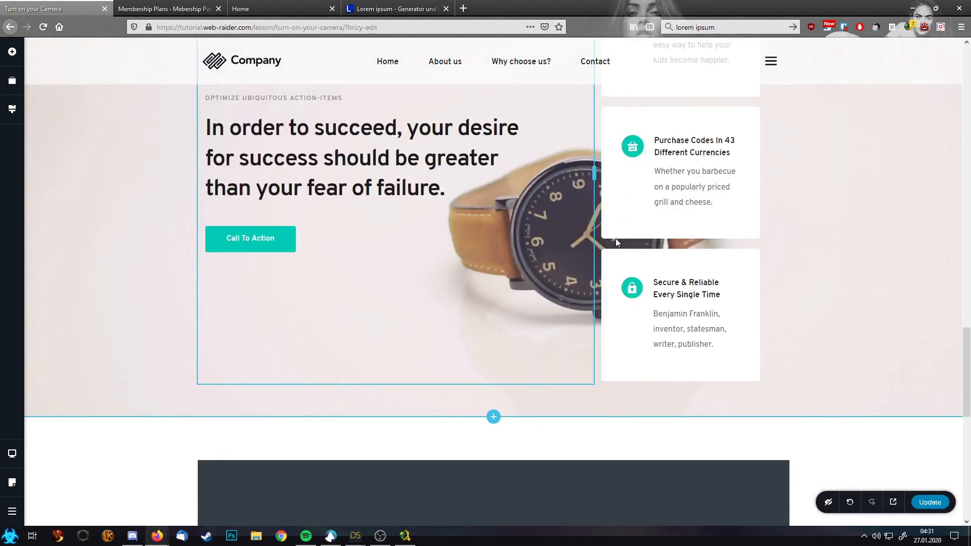
scroll(521, 290, down, 4)
click(930, 502)
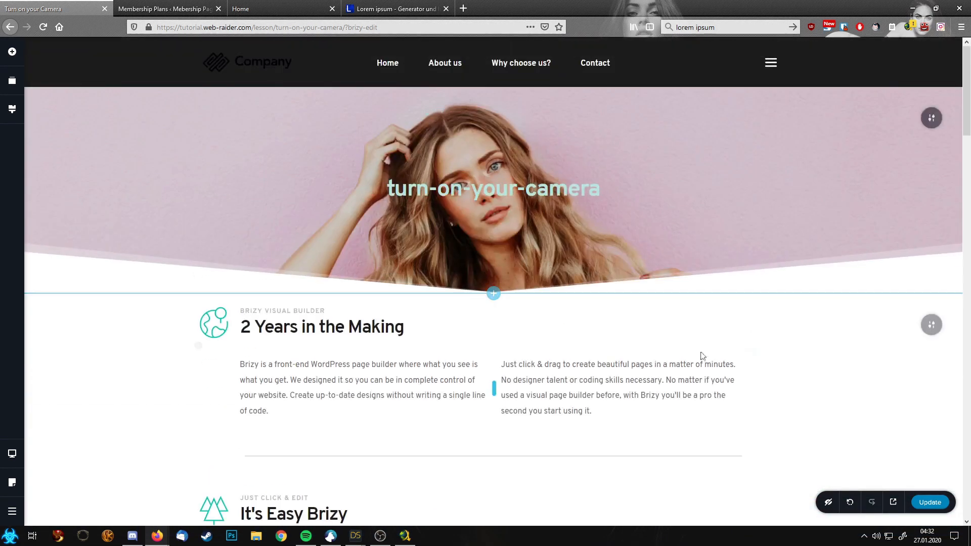
Step: Go back to the WordPress dashboard and open the "Turn it off again" lesson from the lessons list for editing in Brizy
click(12, 512)
click(75, 508)
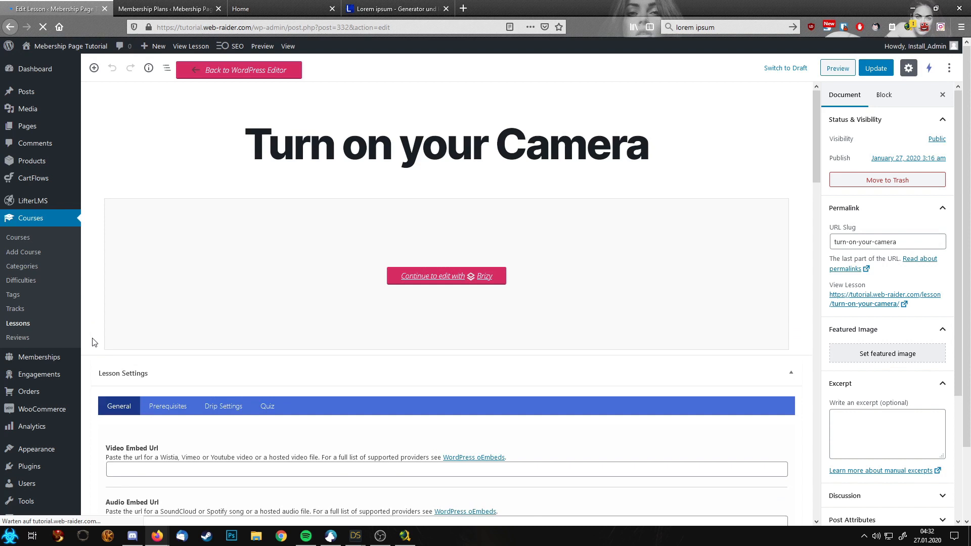
click(13, 328)
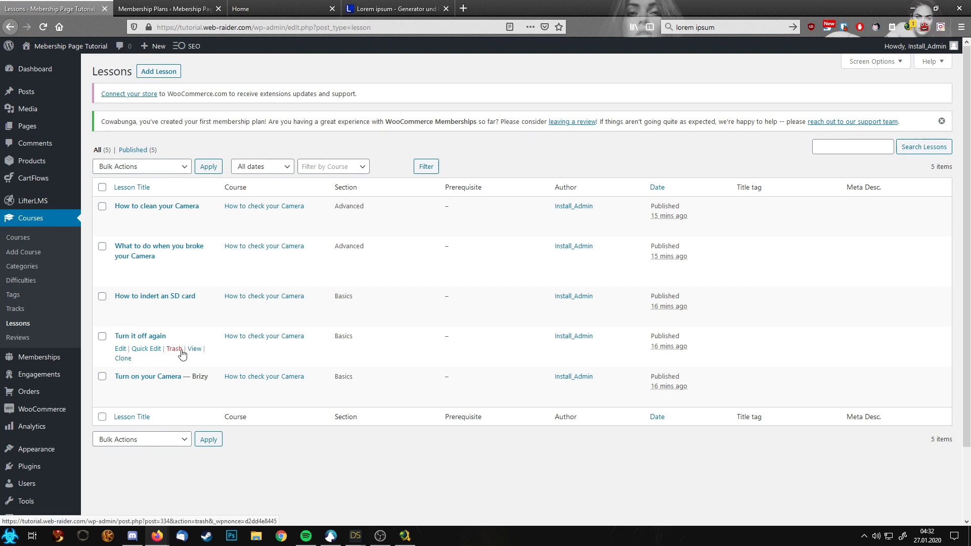
click(121, 348)
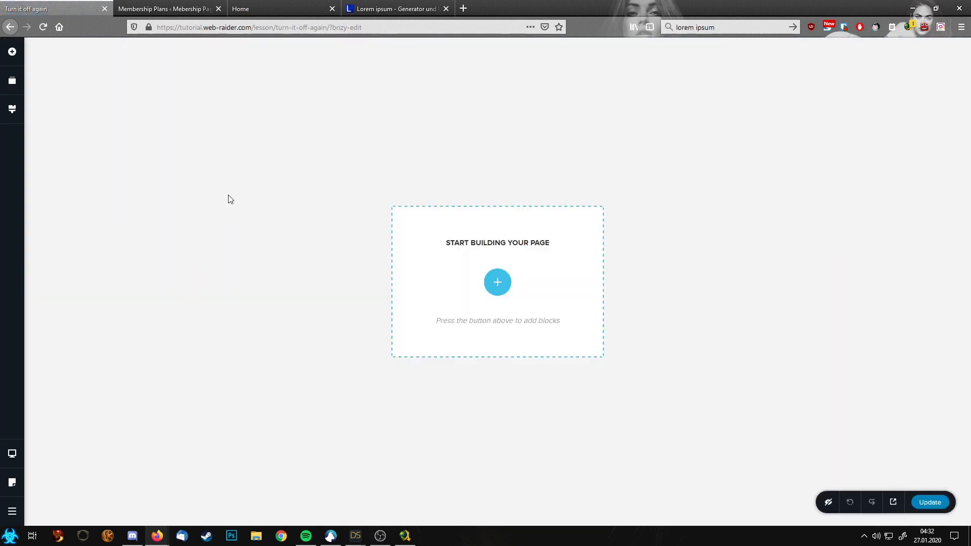
Step: Insert the global header block with the Company logo and navigation menu into the empty lesson page
click(497, 281)
click(650, 78)
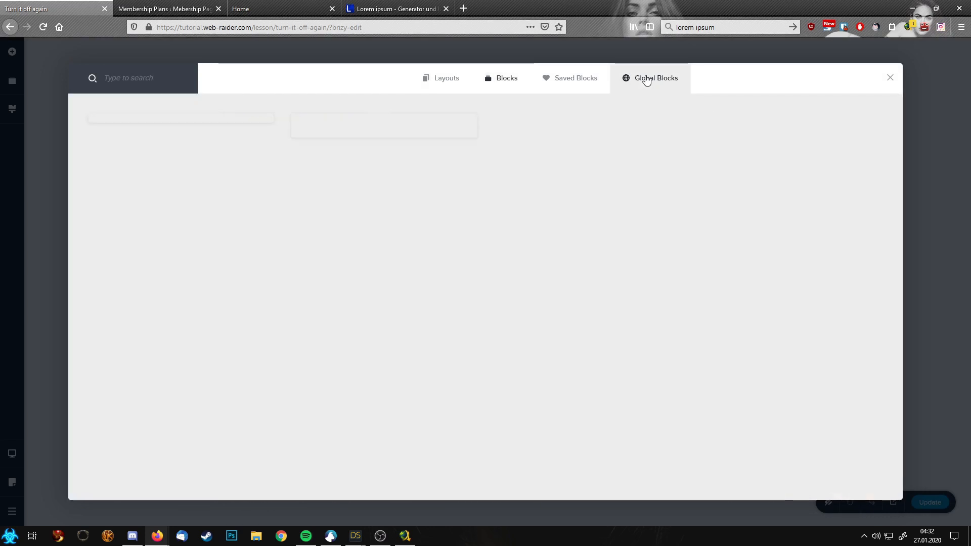
click(224, 121)
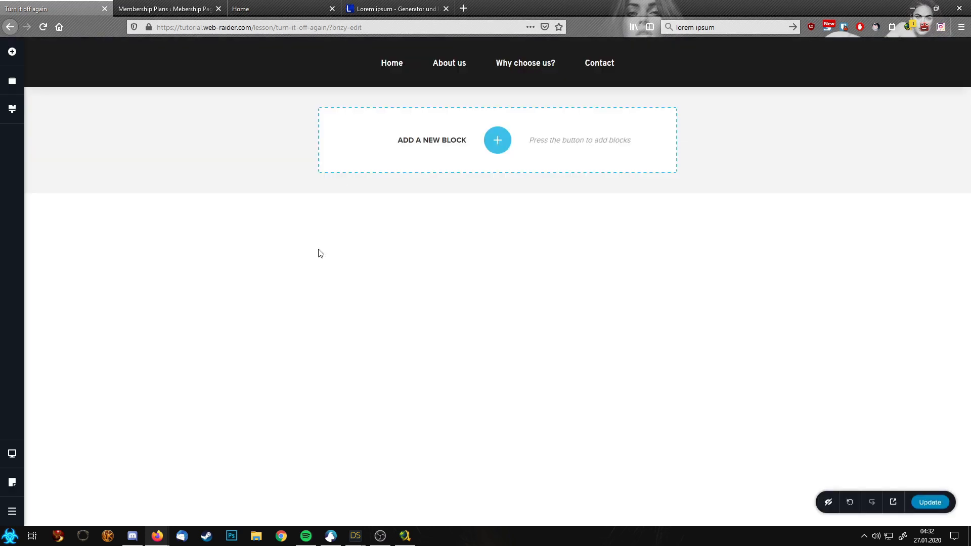
Step: Add the saved "turn-on-your-camera" hero block below the header
click(494, 147)
click(565, 81)
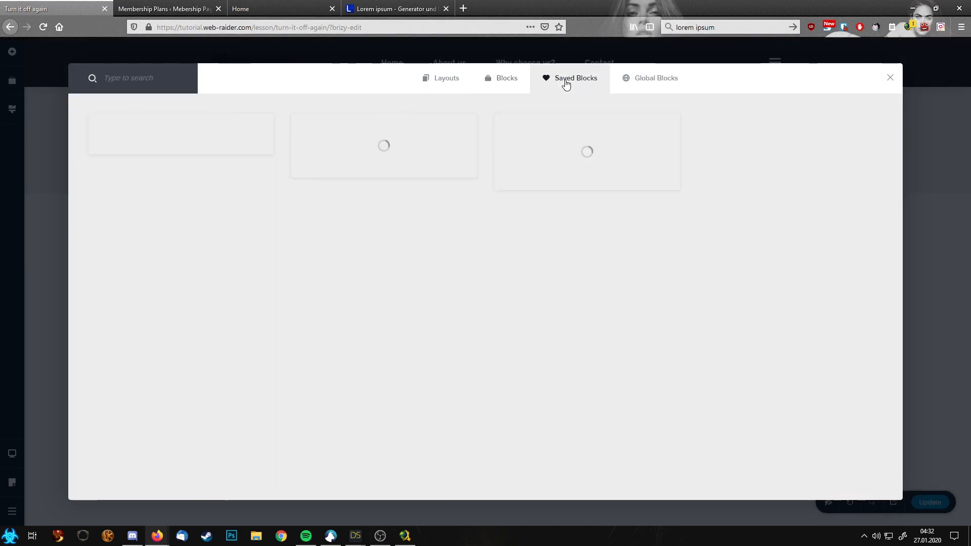
click(223, 140)
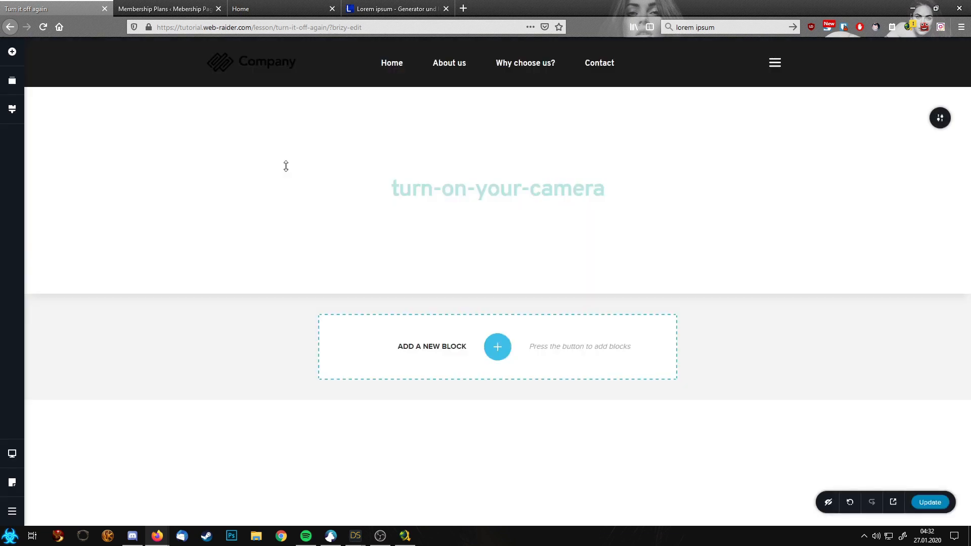
Step: Copy the slug turn-it-off-again from the page address and replace the hero title "turn-on-your-camera" with it
click(285, 30)
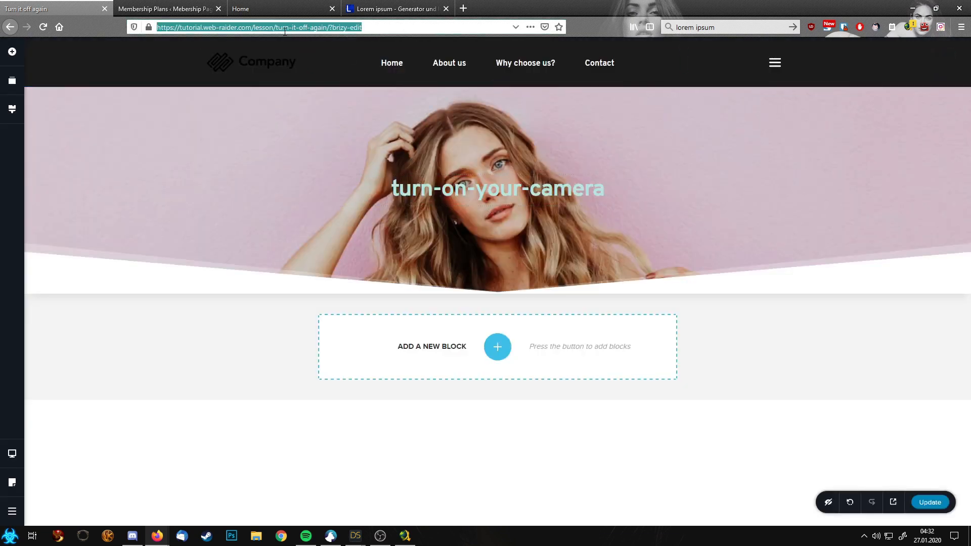
click(278, 32)
drag(276, 29, 329, 28)
key(ctrl+c)
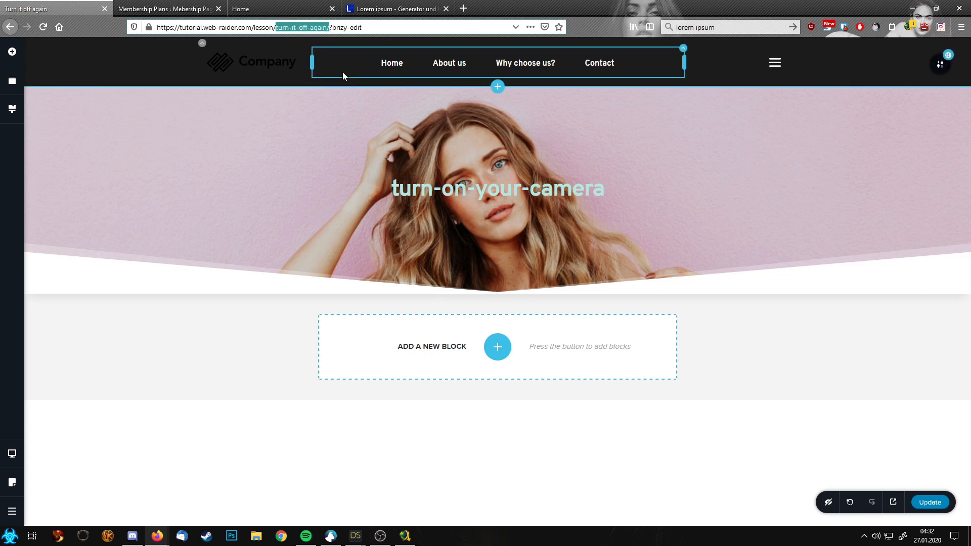
drag(399, 188, 681, 185)
key(ctrl+v)
key(BackSpace)
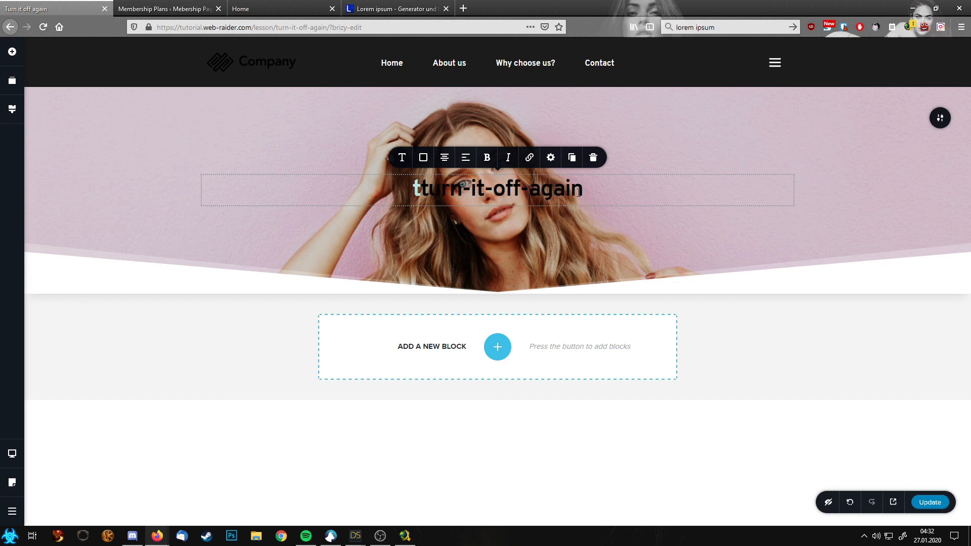
key(Home)
key(Delete)
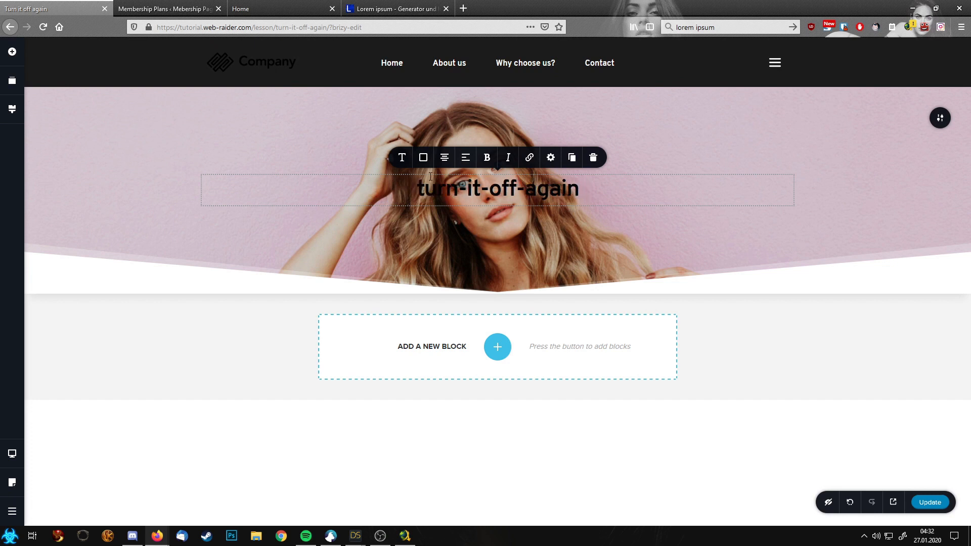
Step: Colour the whole "turn-it-off-again" hero title with the pale mint palette colour
key(ctrl+a)
click(423, 157)
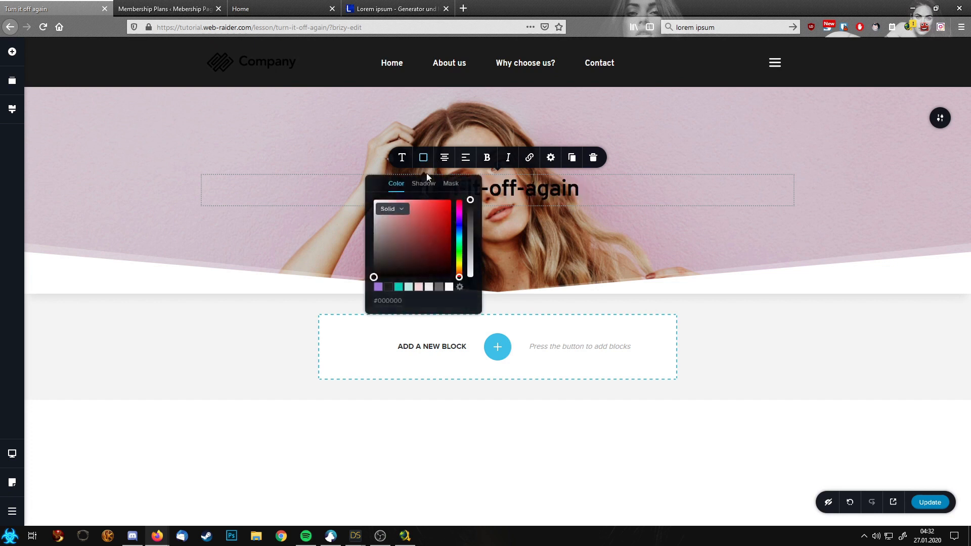
click(409, 287)
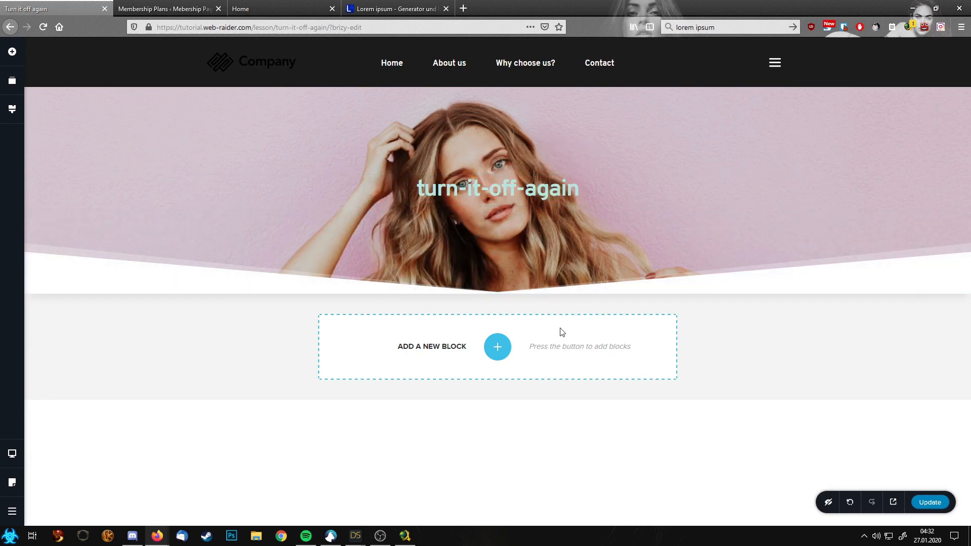
Step: Add the saved block with the non-member message, enroll button and "Progress" heading below the hero
click(498, 347)
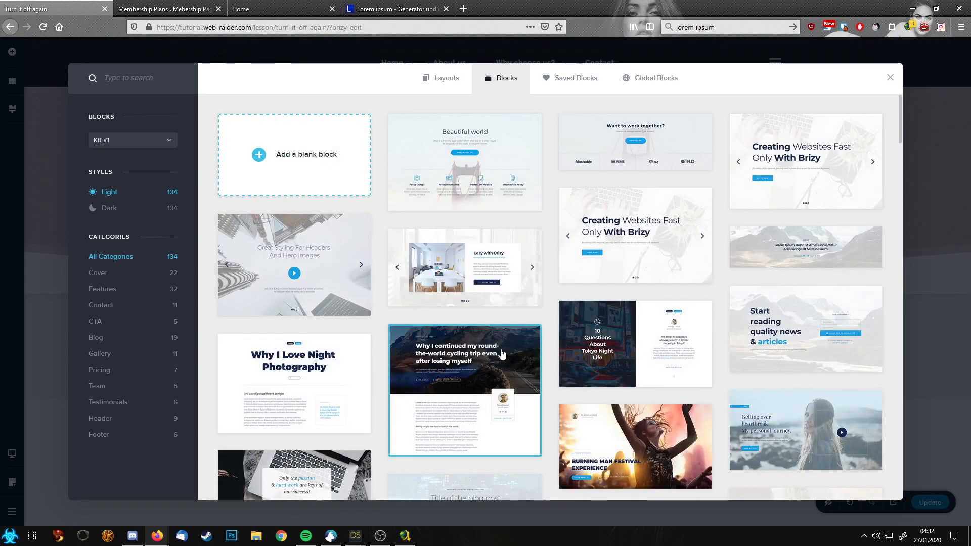
click(566, 79)
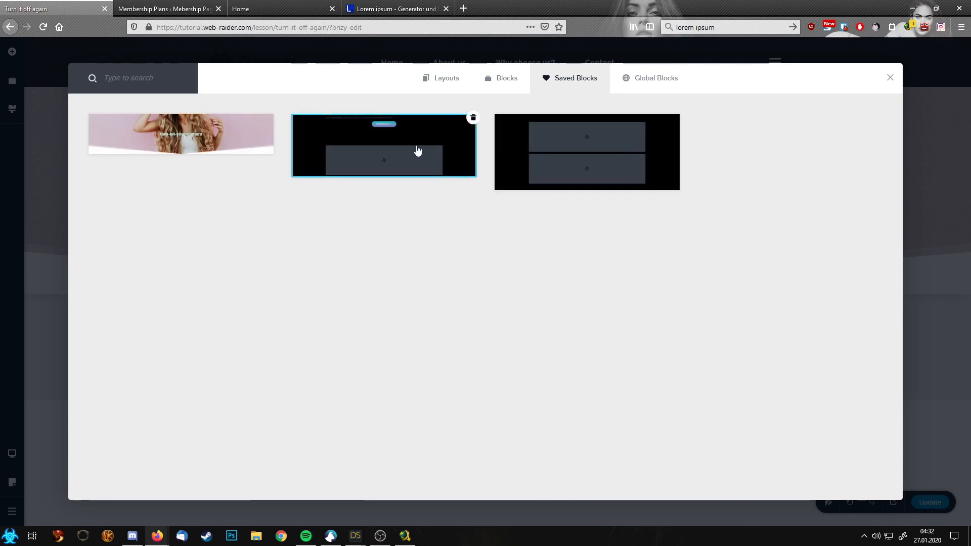
click(417, 148)
scroll(594, 336, down, 4)
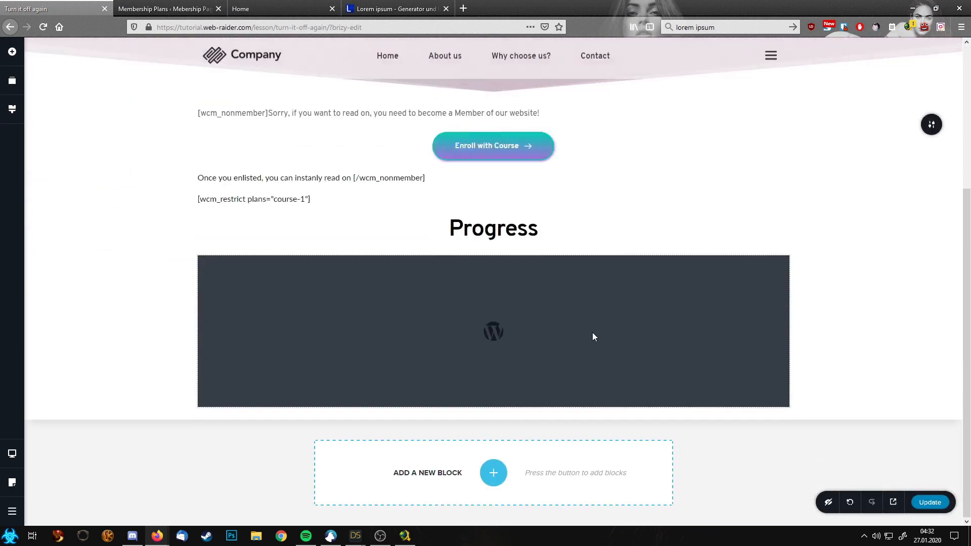
Step: Add the "Getting over heartbreak" block with its video play button below the "Progress" block
click(493, 473)
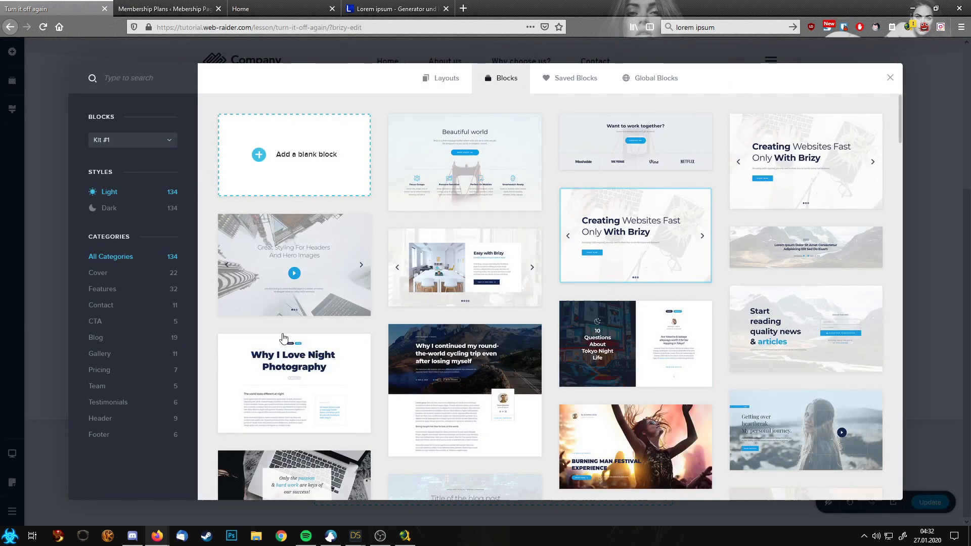
scroll(448, 374, down, 6)
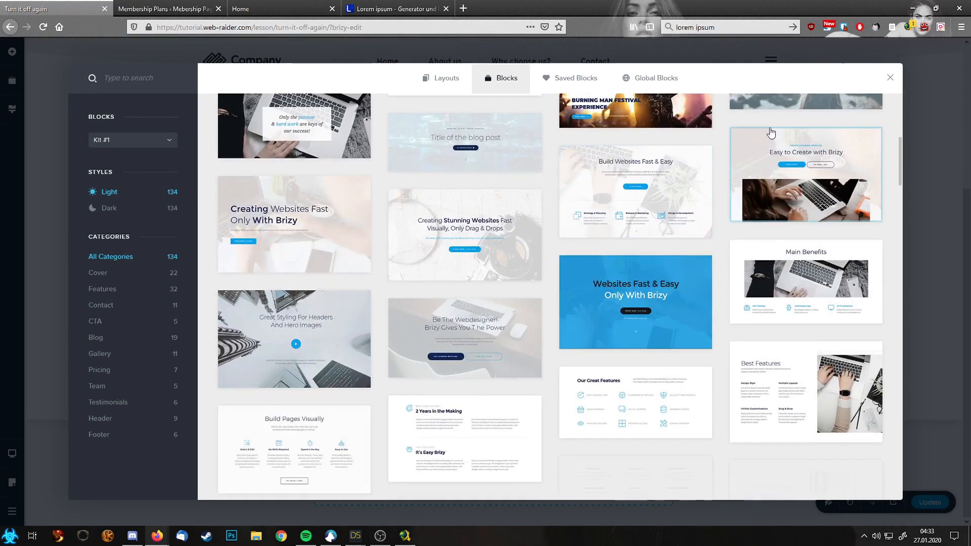
click(685, 223)
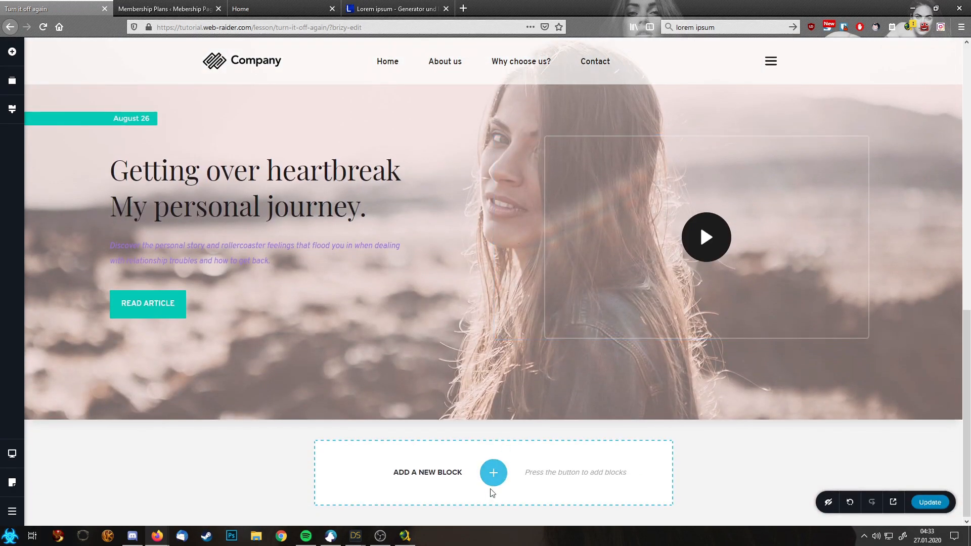
Step: Add the "2 Years in the Making" and "It's Easy Brizy" text block below the "Getting over heartbreak" block
click(495, 472)
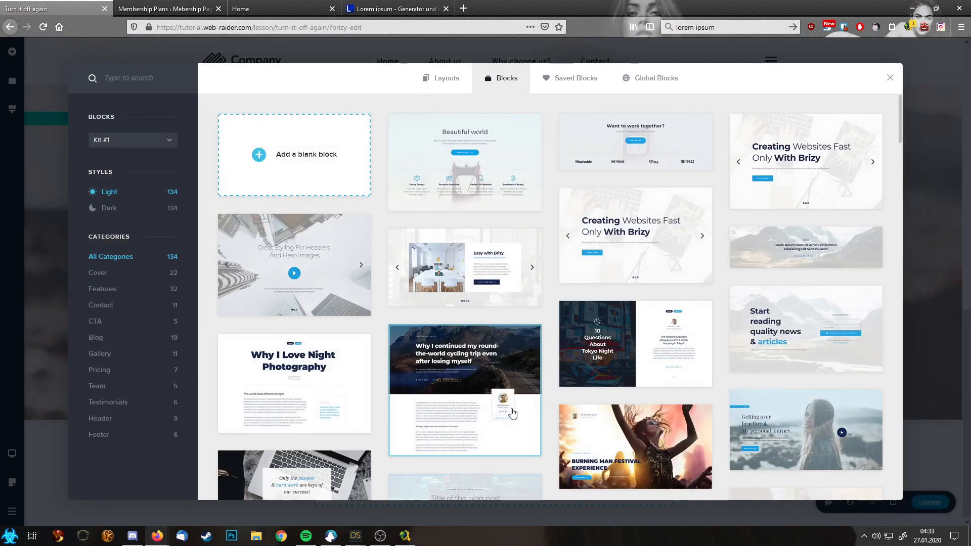
scroll(513, 413, down, 15)
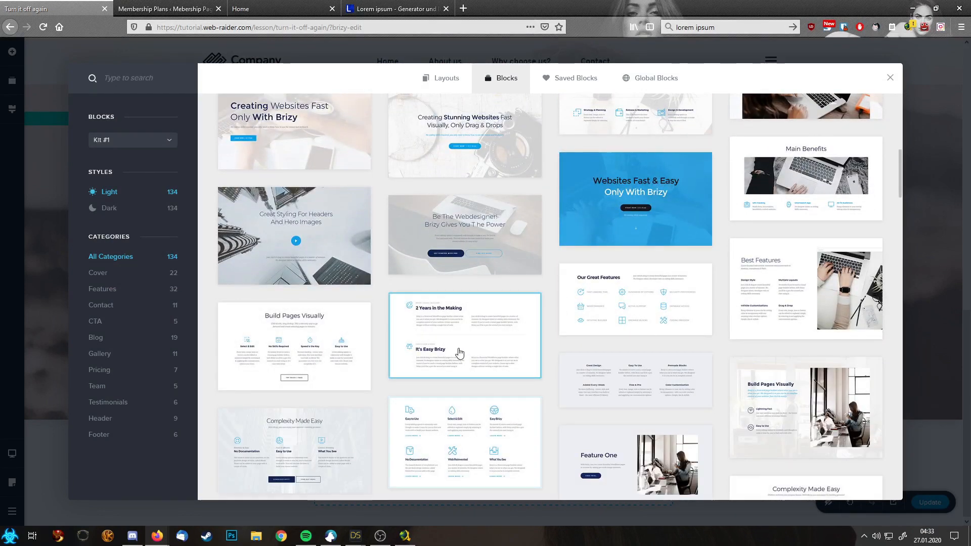
click(459, 352)
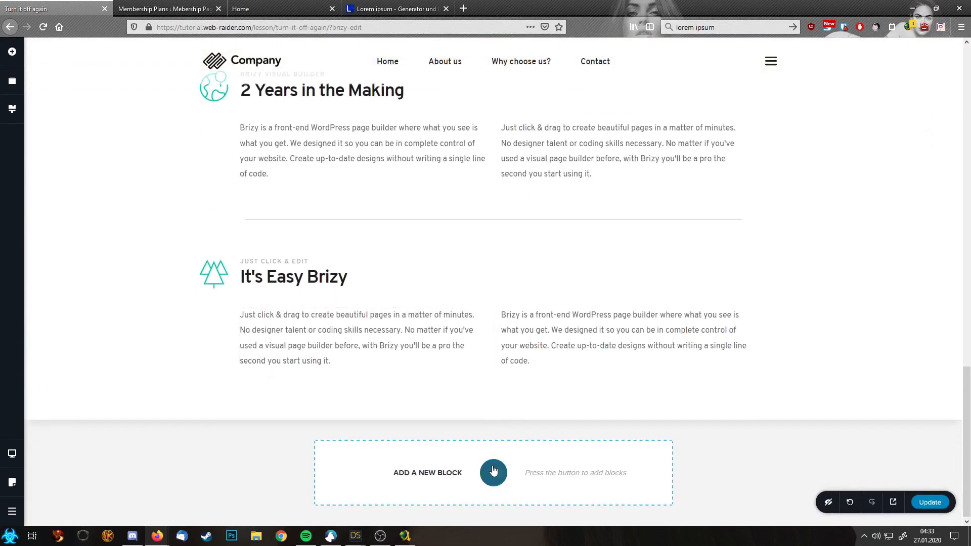
Step: Add the saved "Why I Love Night Photography" block below the "It's Easy Brizy" text block
click(494, 471)
scroll(466, 380, down, 5)
click(323, 202)
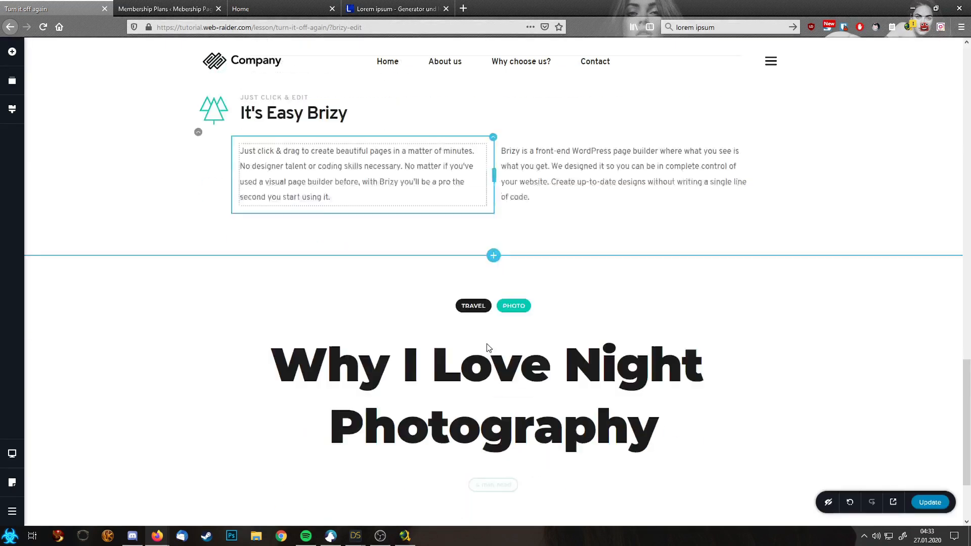
scroll(488, 348, down, 3)
Step: Add the saved block with the WordPress widgets and the closing [/wcm_restrict] shortcode below the "Why I Love Night Photography" block
click(492, 470)
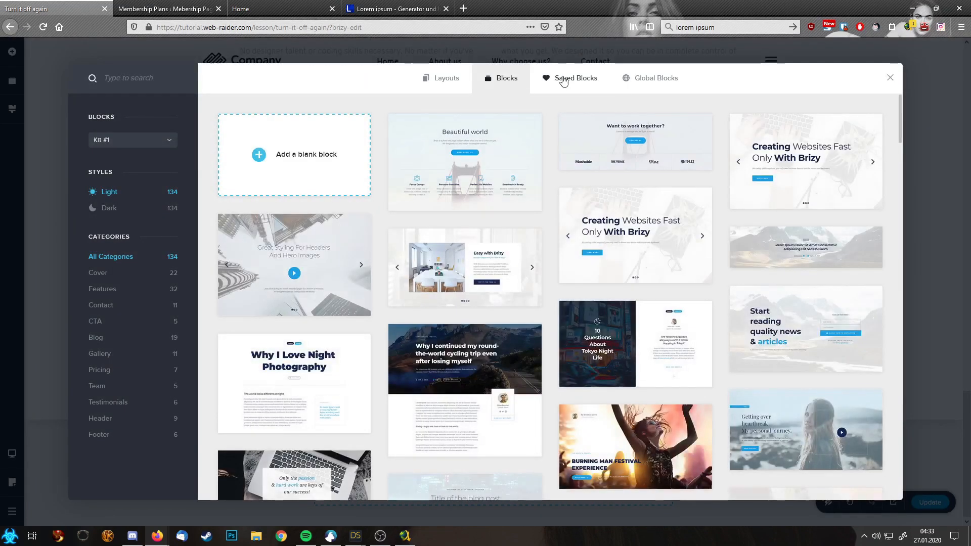
click(563, 80)
click(569, 165)
scroll(545, 251, down, 10)
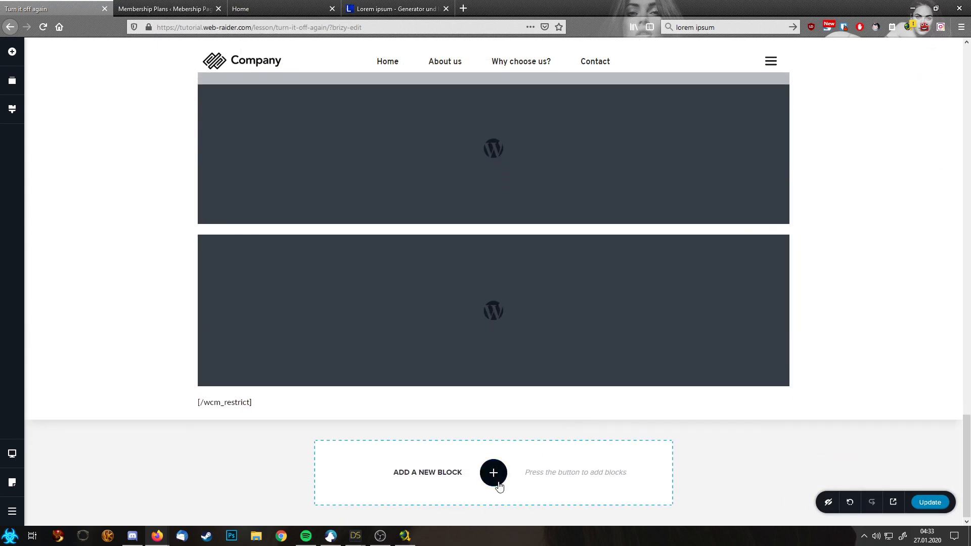
Step: Add the global footer block with the Imprint and Privacy Policy links to the end of the lesson page
click(498, 484)
click(619, 79)
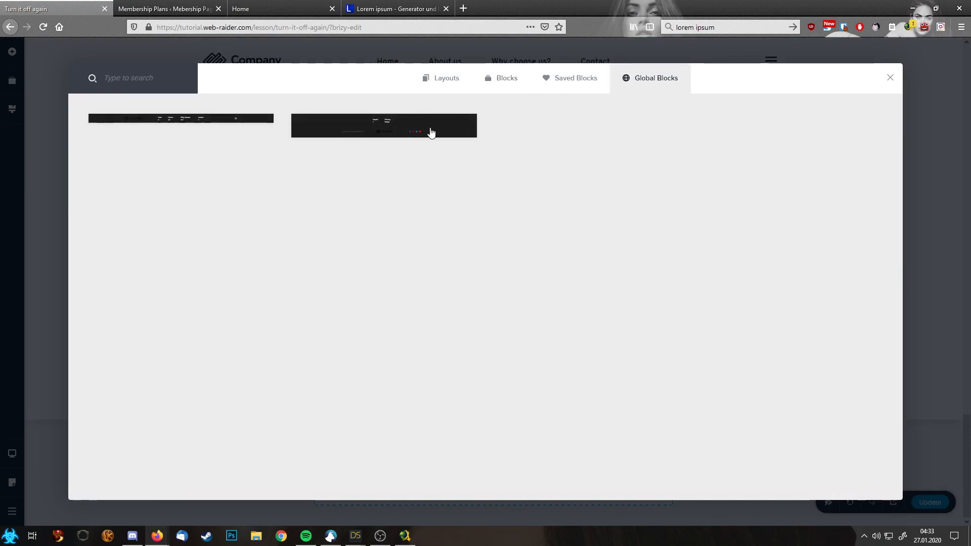
click(405, 130)
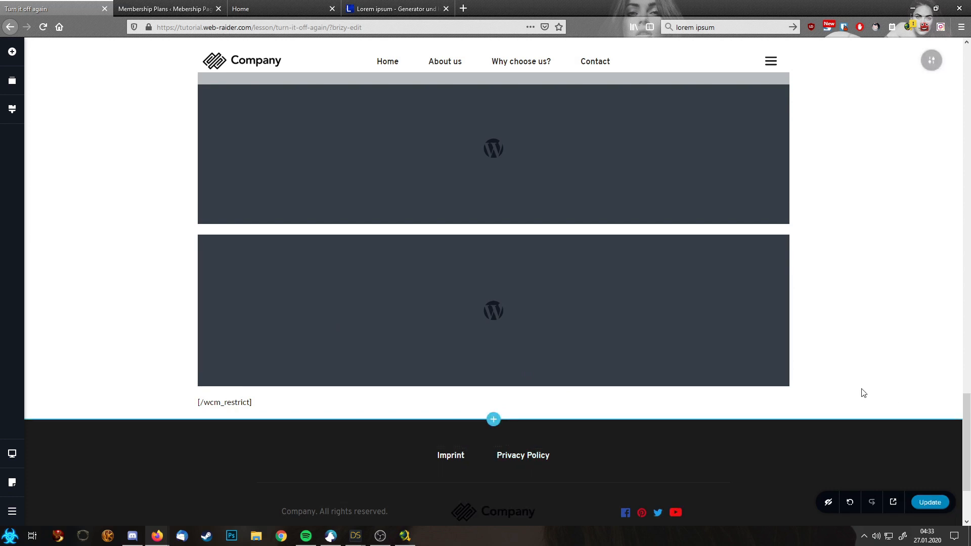
Step: Leave the Brizy editor for the WordPress dashboard and open the course "How to check your Camera" for editing
click(12, 511)
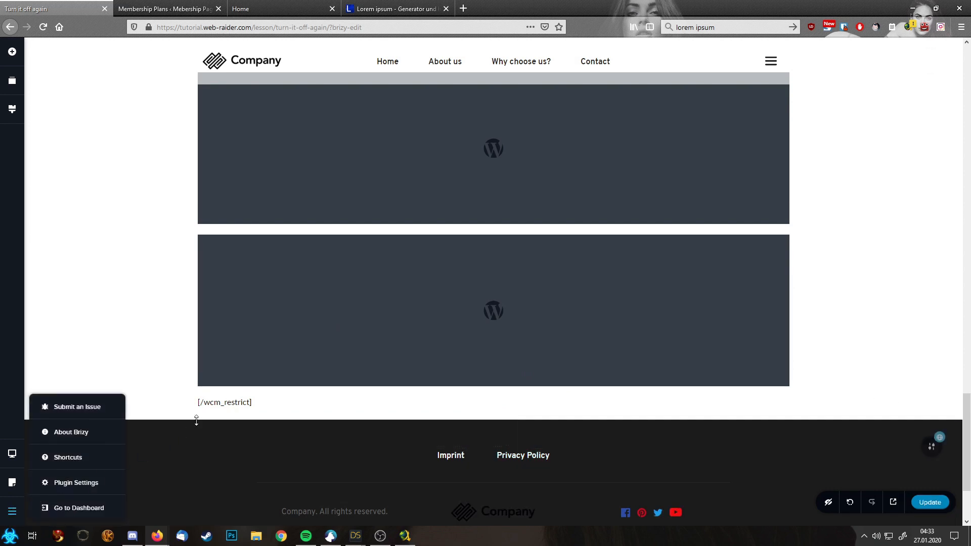
click(72, 508)
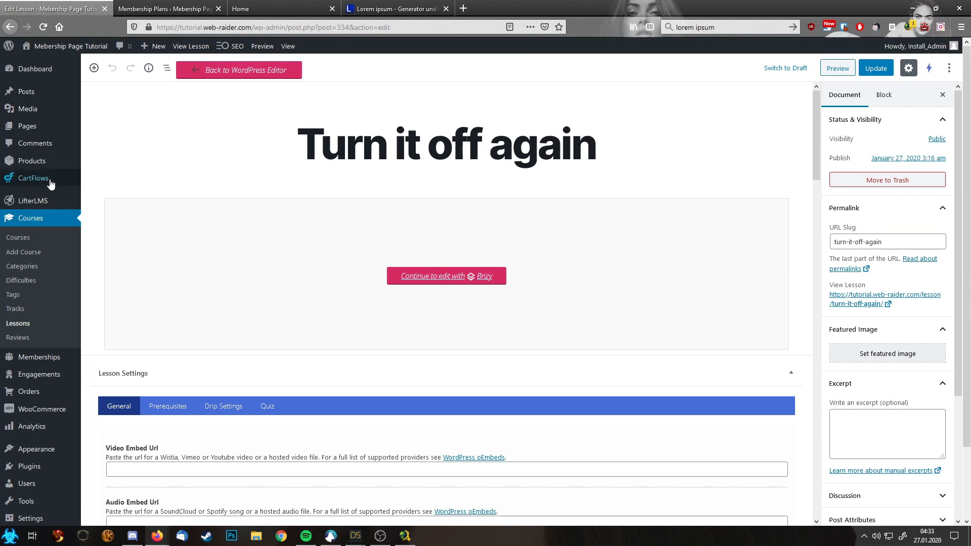
click(33, 180)
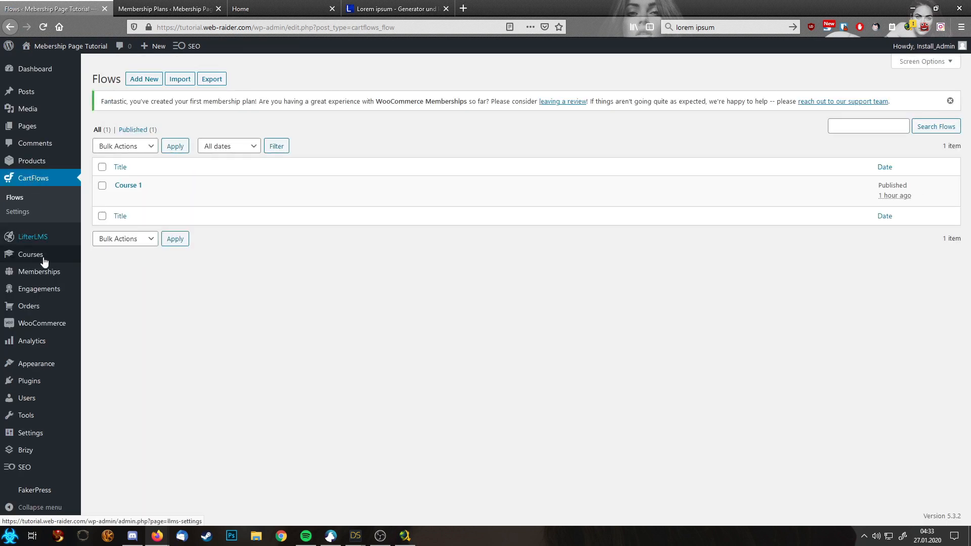
mouse_move(45, 262)
click(112, 258)
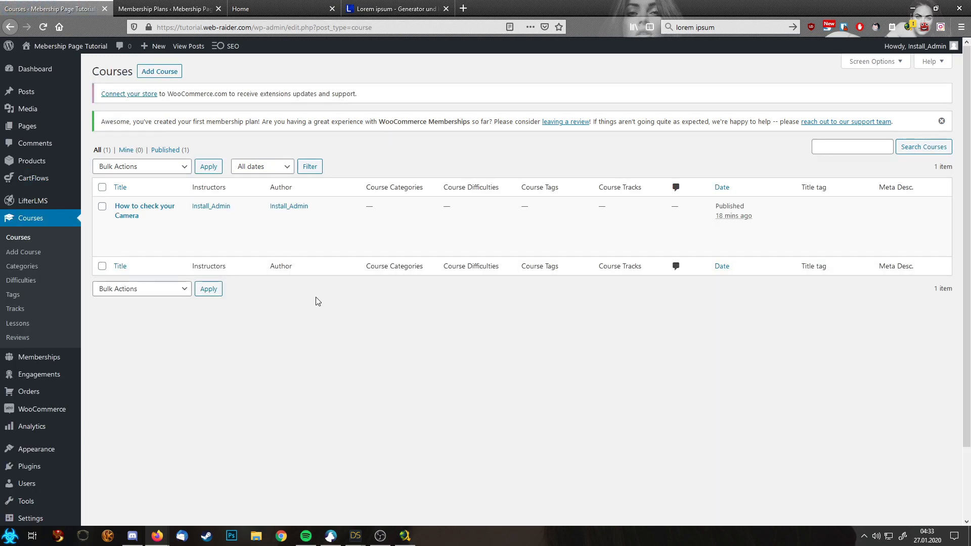
mouse_move(38, 207)
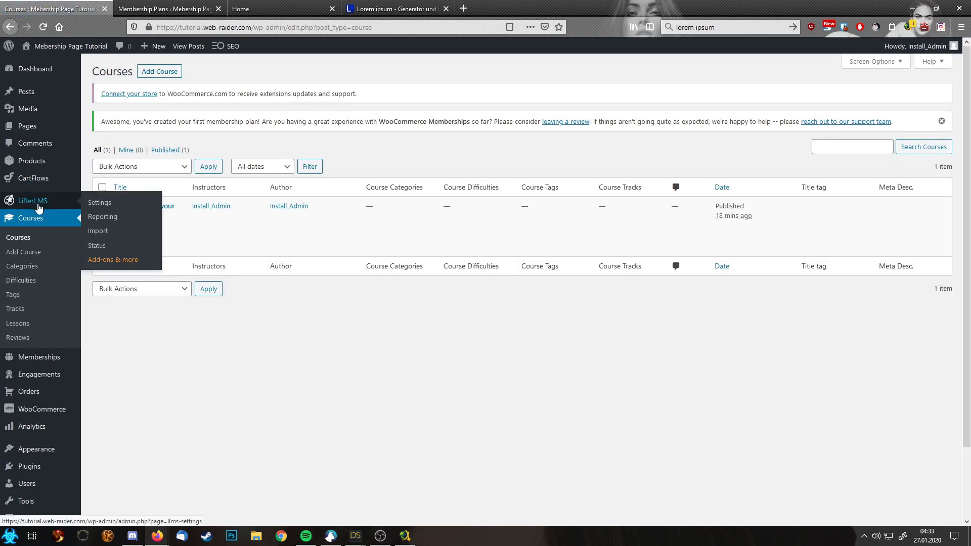
mouse_move(143, 222)
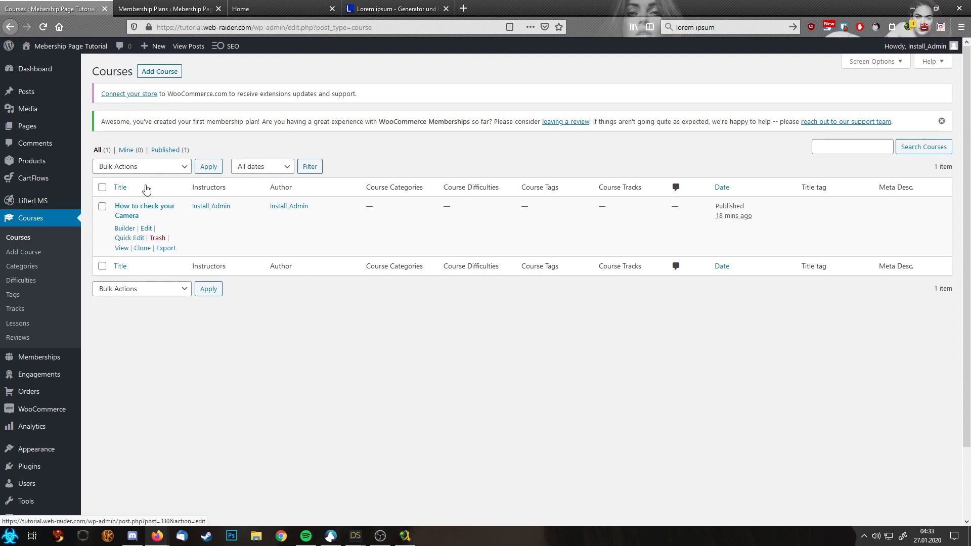
click(145, 229)
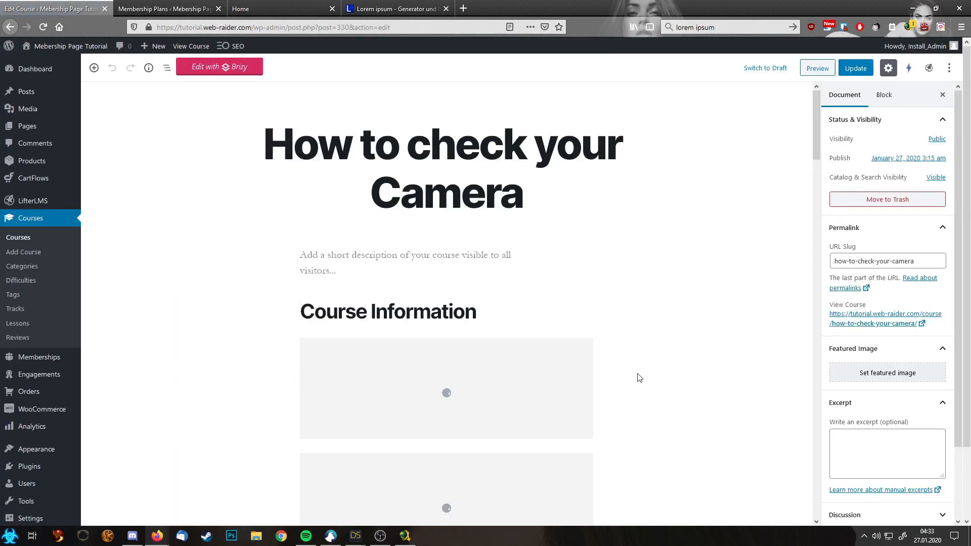
Step: Create and save an access plan titled "Free" for the course, with no payment required
scroll(639, 377, down, 5)
scroll(639, 378, down, 8)
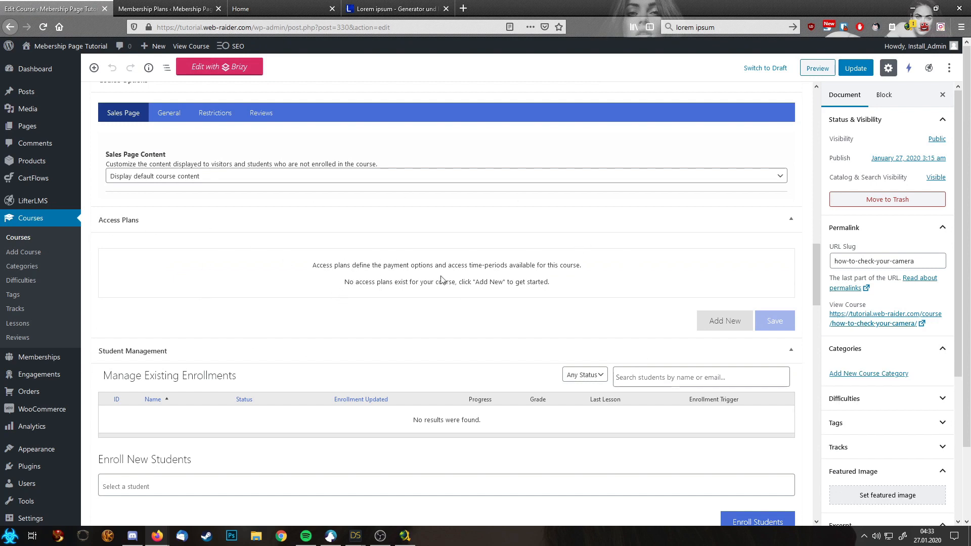
click(728, 325)
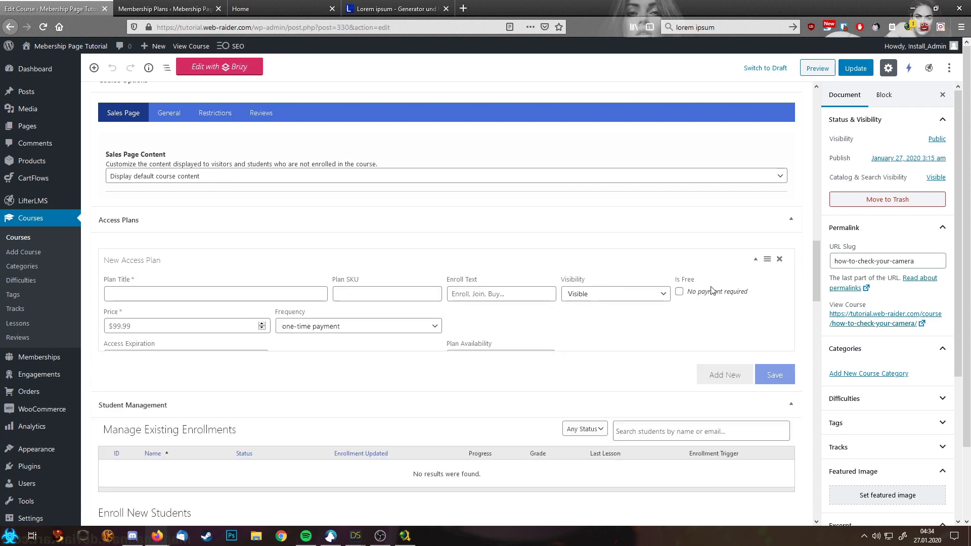
click(679, 295)
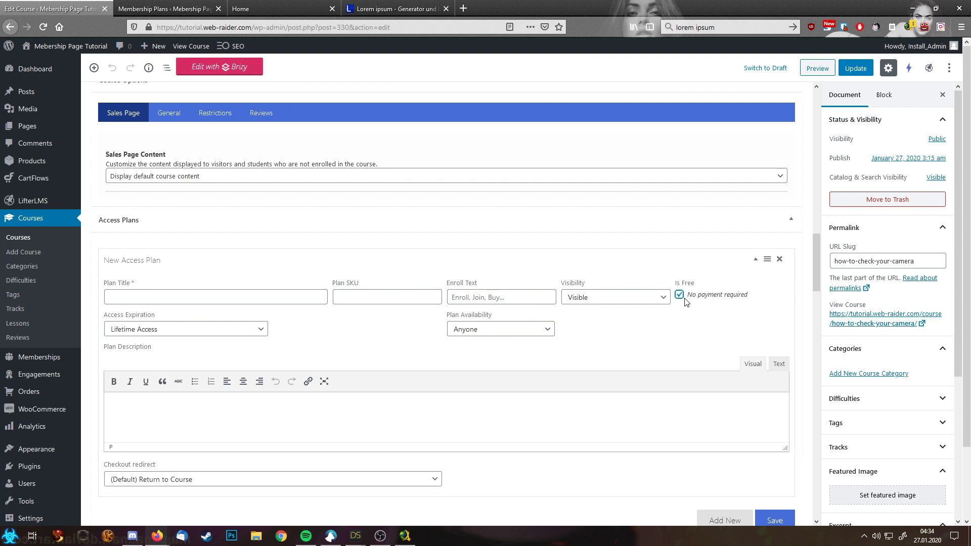
click(255, 296)
text(Free)
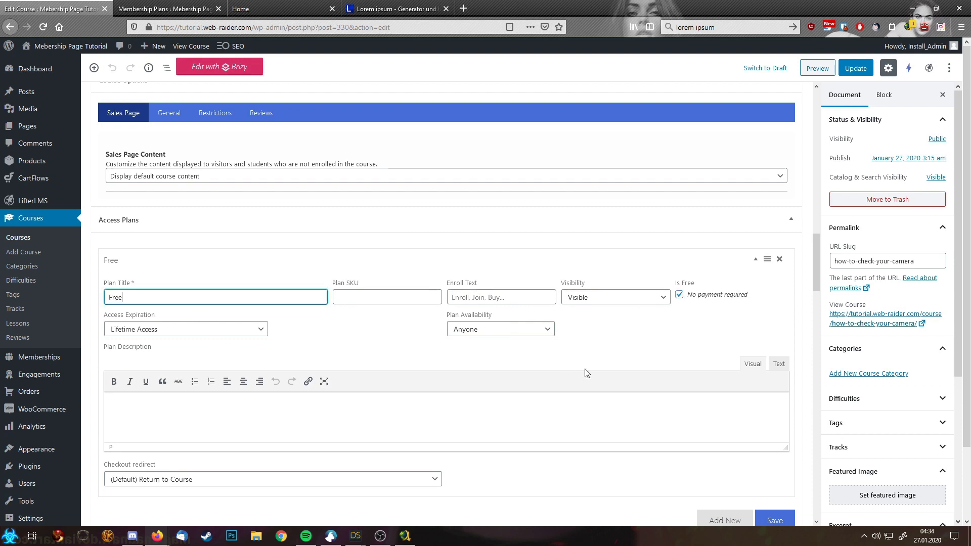
scroll(586, 374, down, 3)
click(775, 365)
scroll(590, 336, up, 5)
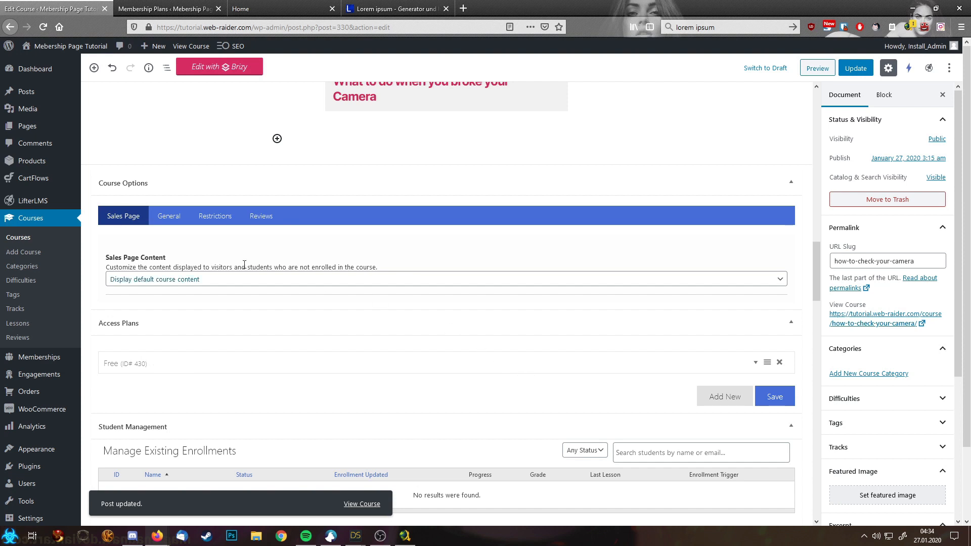
Step: Open the Accounts section of the LifterLMS settings
mouse_move(21, 201)
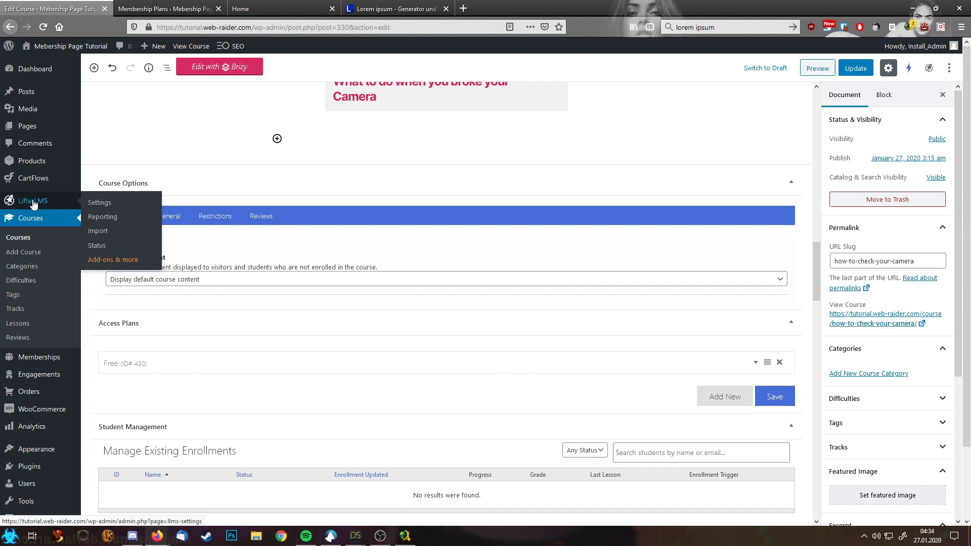
click(96, 204)
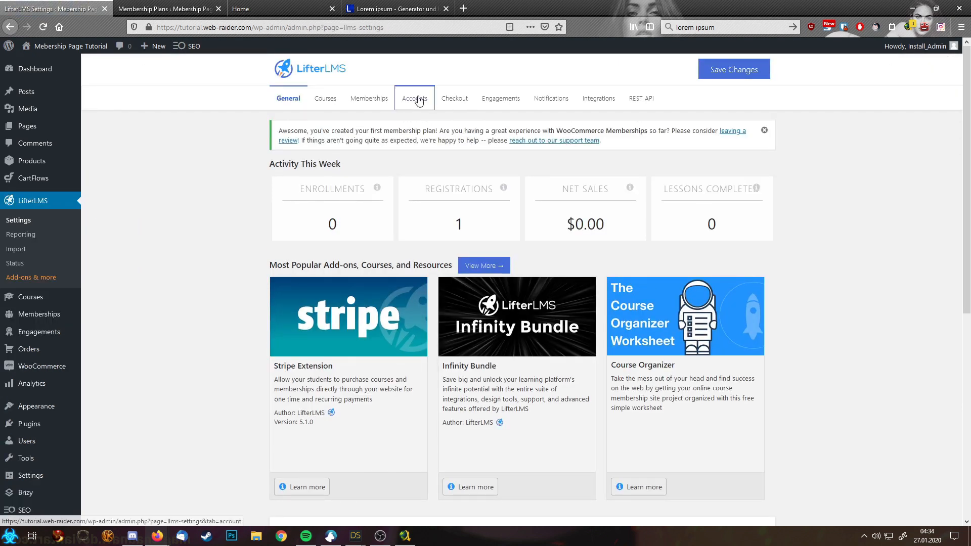
click(419, 99)
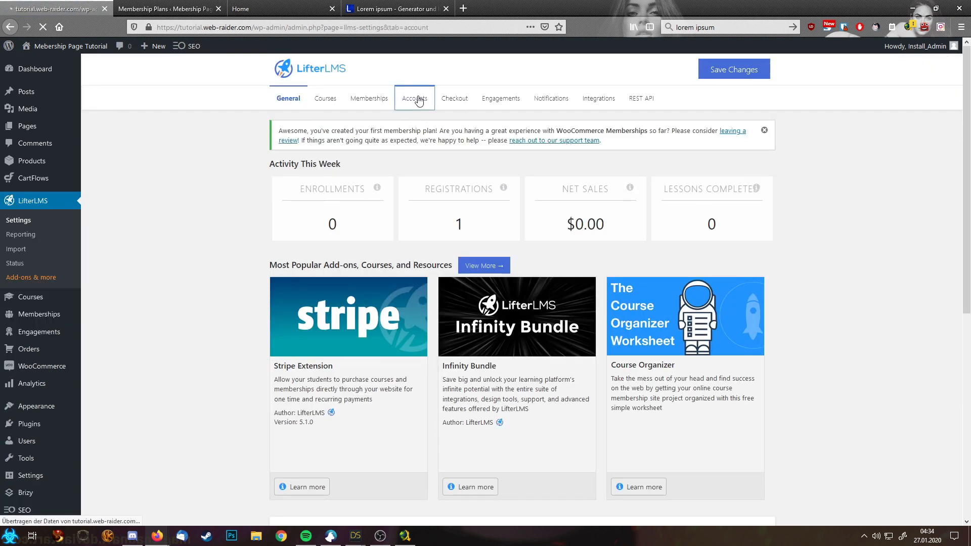
Step: Set First & Last Name, Address and Phone Number to Hidden in the Checkout Fields
scroll(489, 341, down, 15)
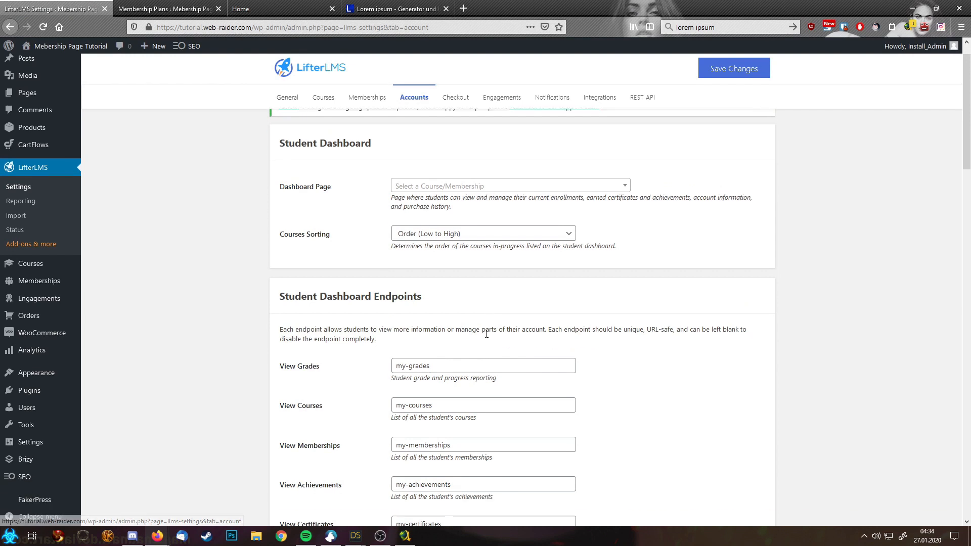
scroll(492, 344, down, 4)
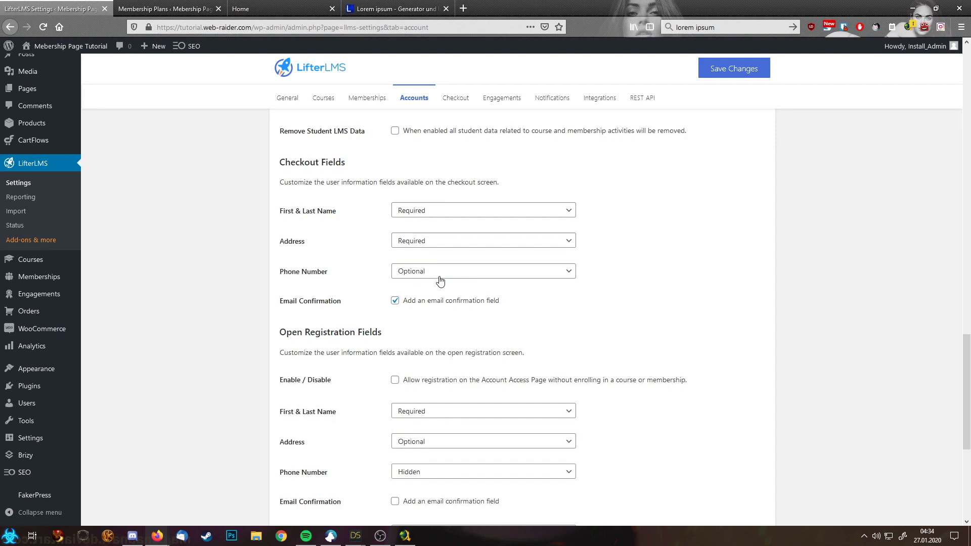
scroll(440, 278, up, 2)
click(431, 315)
click(411, 359)
click(425, 344)
click(417, 387)
click(422, 375)
click(414, 417)
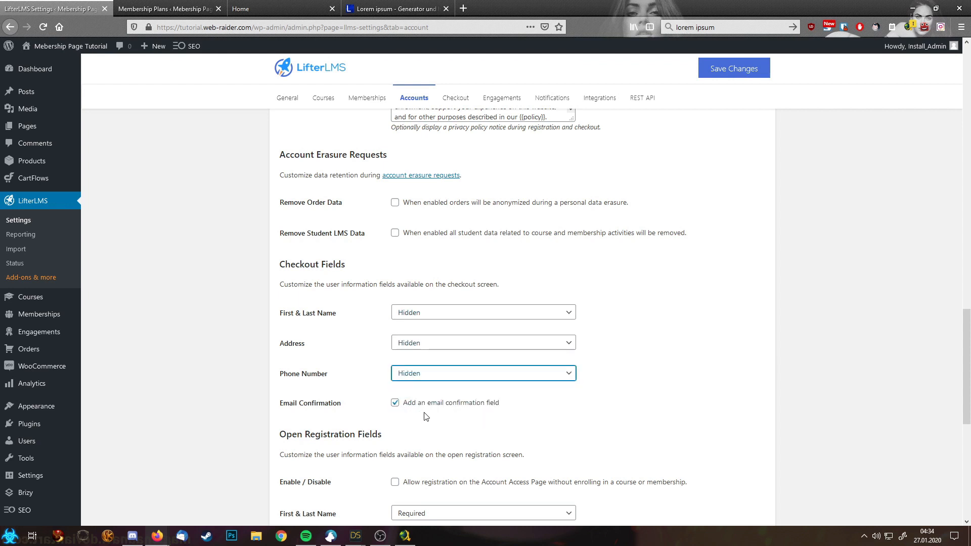
Step: Set First & Last Name and Address to Hidden in the Open Registration Fields
scroll(434, 379, down, 4)
click(435, 310)
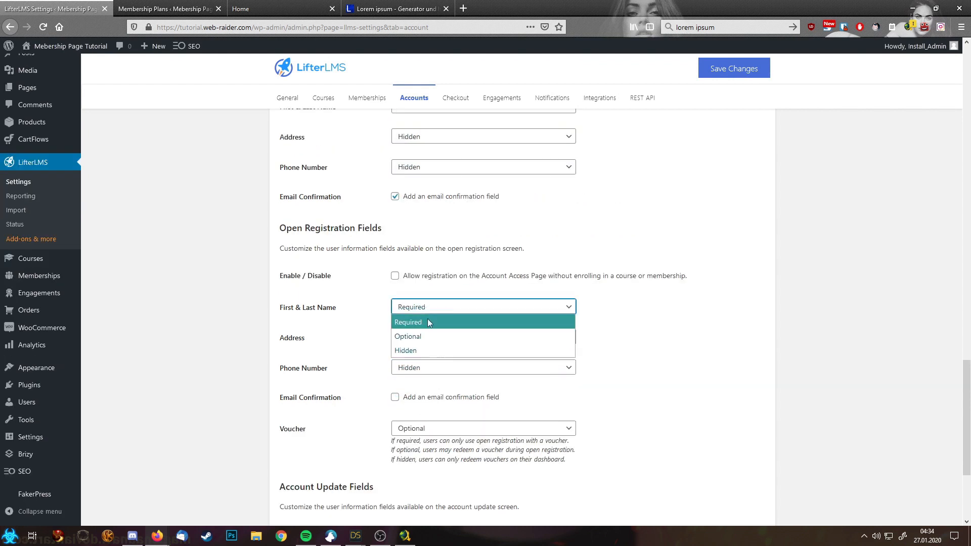
click(421, 352)
click(419, 339)
click(418, 379)
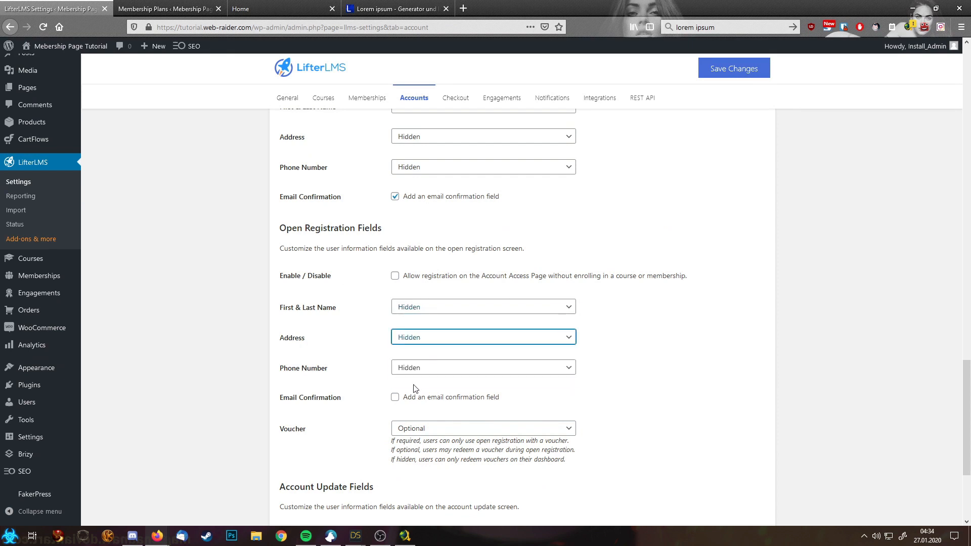
Step: Set the name, address and phone options to Hidden in the Account Update Fields and disable their email confirmation field
scroll(430, 384, down, 3)
click(427, 368)
click(419, 411)
click(422, 400)
click(410, 441)
click(423, 433)
click(409, 469)
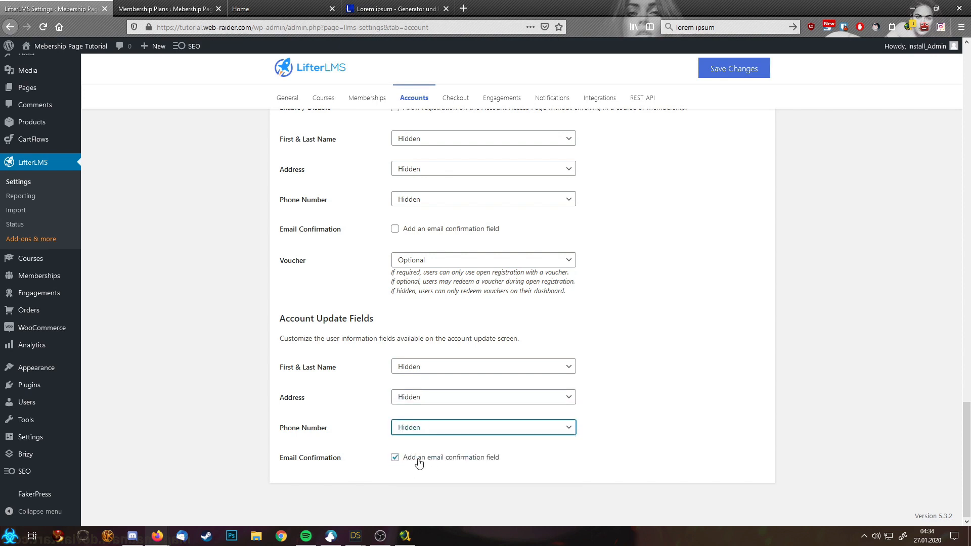
click(397, 458)
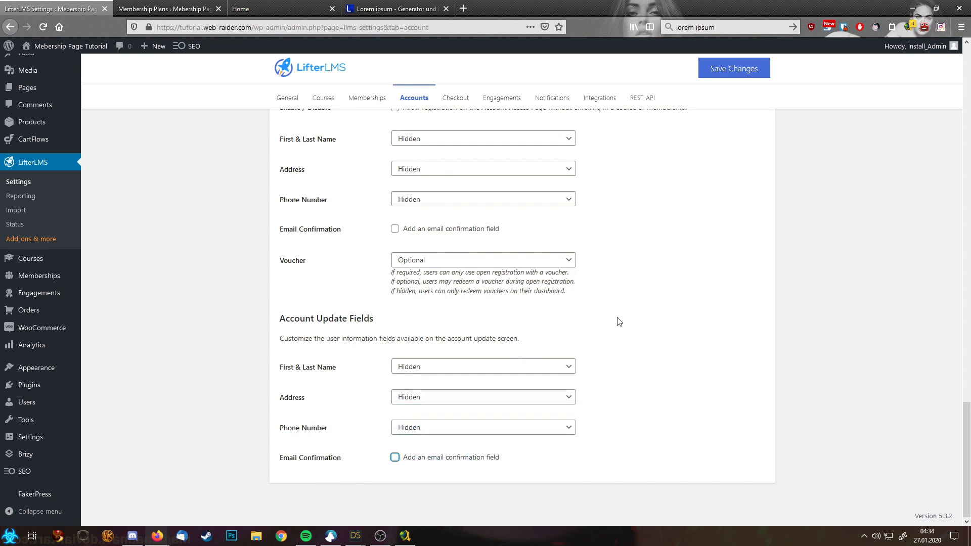
Step: Disable the email confirmation field in the Checkout Fields
scroll(616, 321, up, 5)
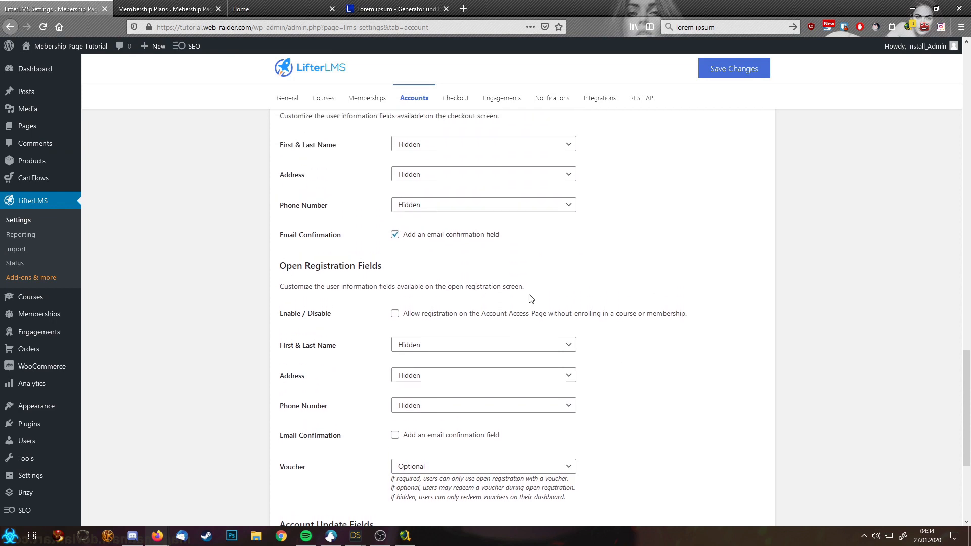
click(428, 237)
scroll(581, 275, up, 4)
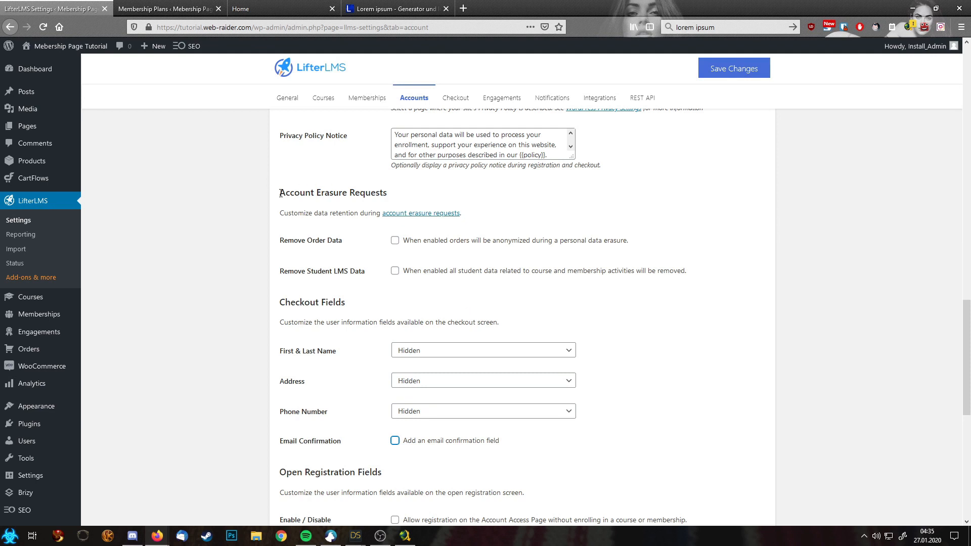
Step: Turn off automatic student username generation and the password strength meter in the General Information Field Settings
drag(280, 194, 432, 195)
scroll(551, 284, up, 4)
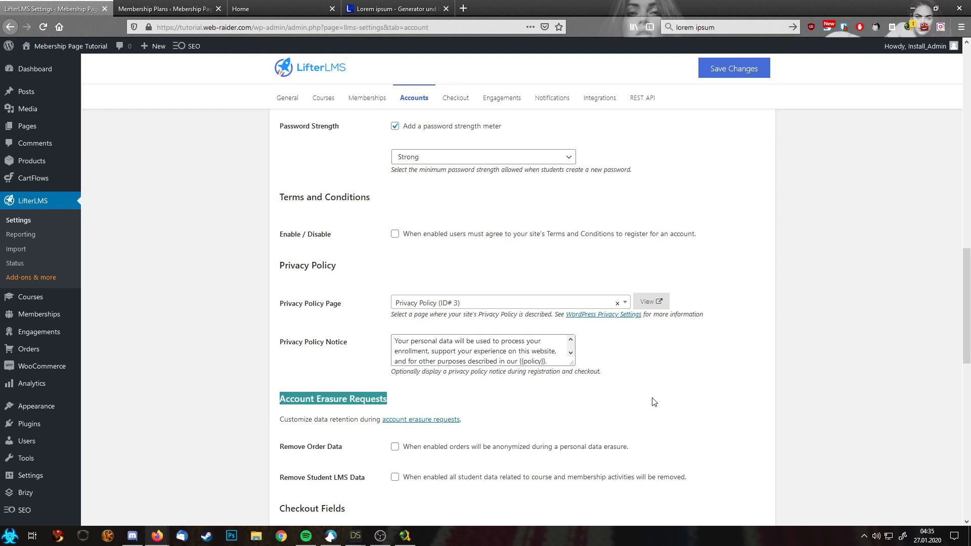
scroll(654, 402, up, 4)
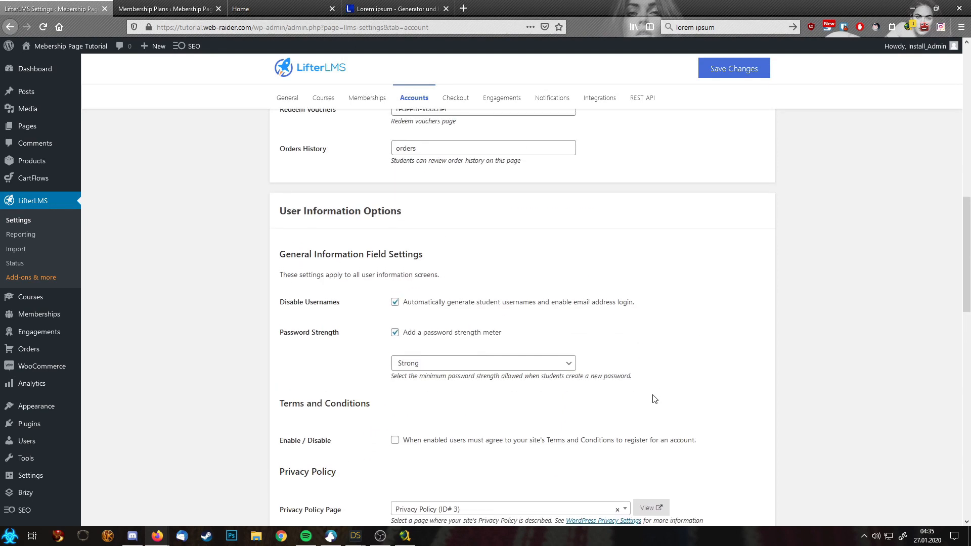
click(433, 304)
click(419, 336)
scroll(497, 317, up, 3)
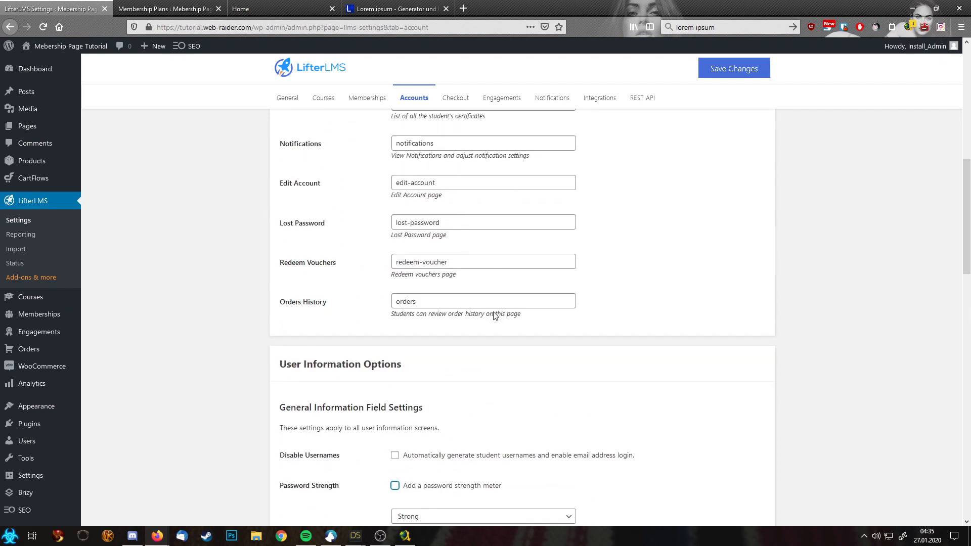
Step: Save the LifterLMS account settings and go to the WordPress dashboard home
scroll(530, 410, up, 5)
scroll(531, 406, down, 20)
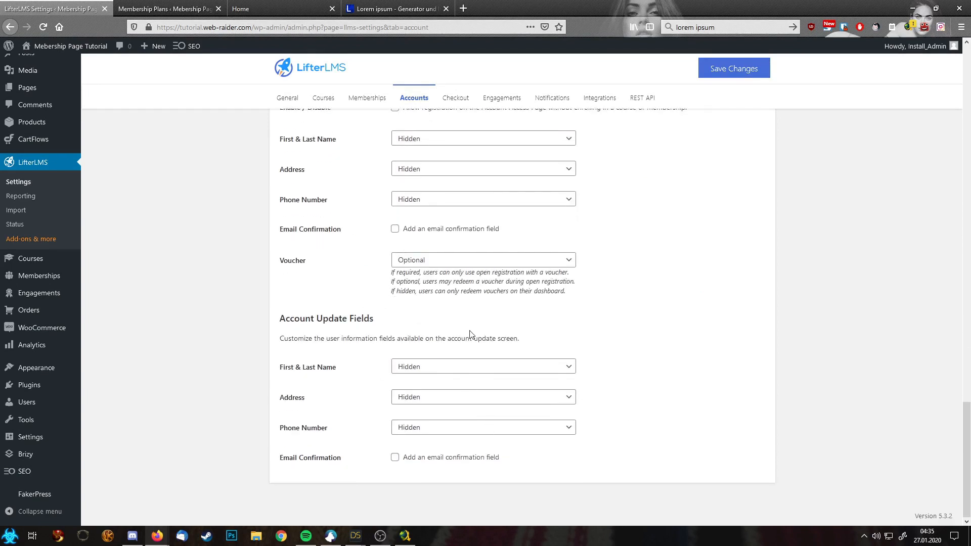
scroll(471, 336, up, 9)
click(737, 74)
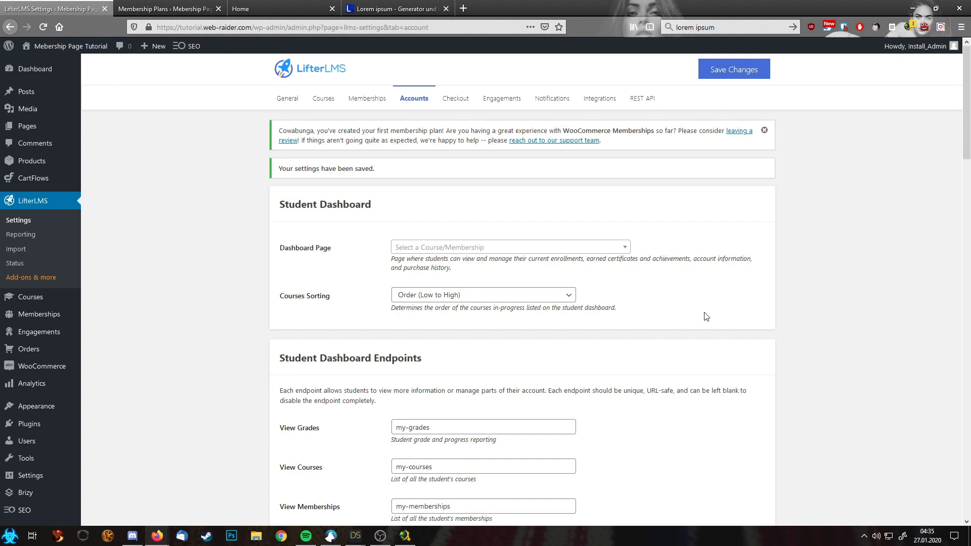
click(62, 74)
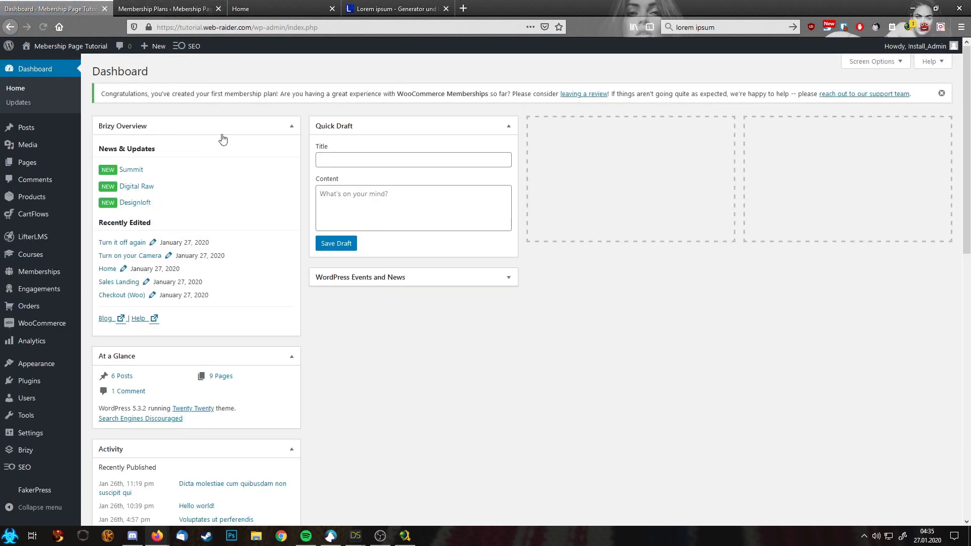
Step: Open the live site from the Membership Plans page and review the home page down to the Our Courses section
click(170, 6)
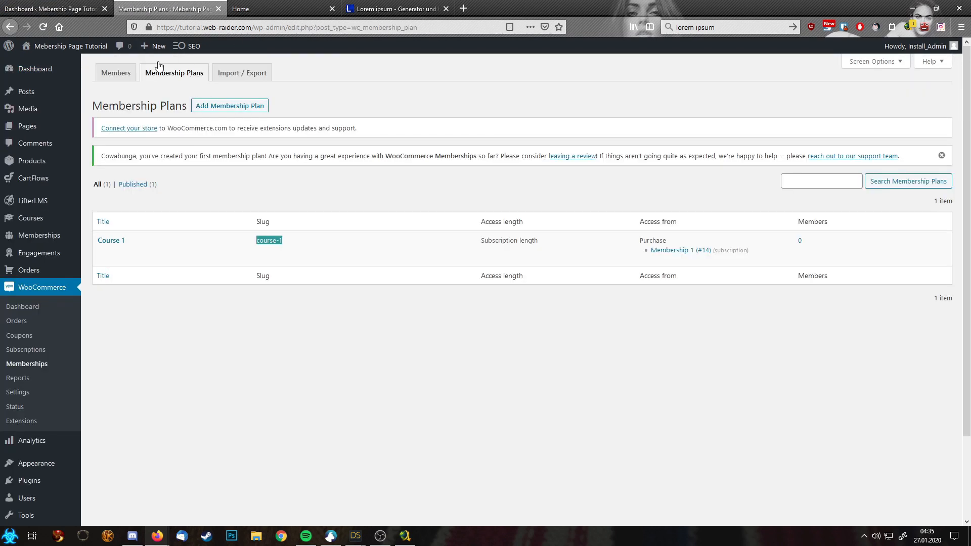
mouse_move(86, 47)
click(61, 67)
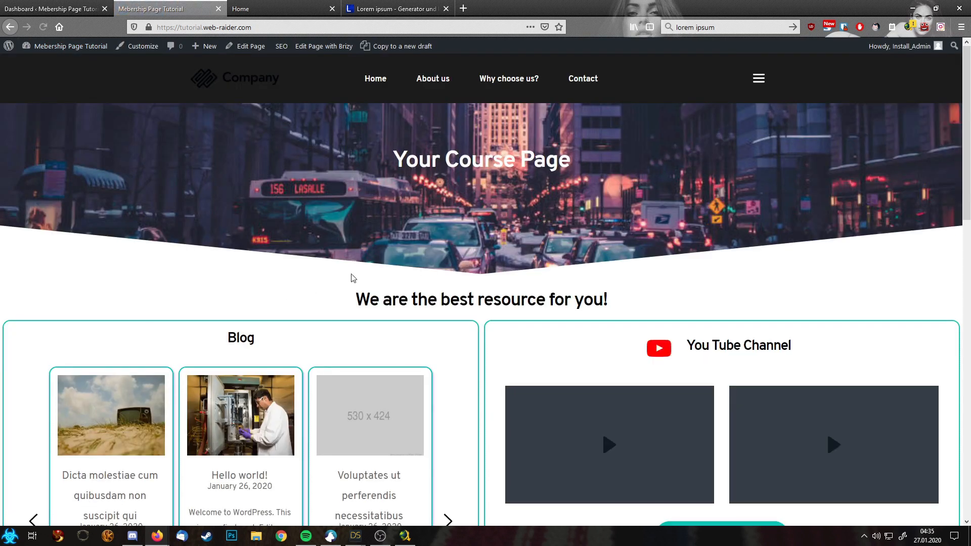
scroll(377, 272, down, 1)
scroll(378, 271, down, 10)
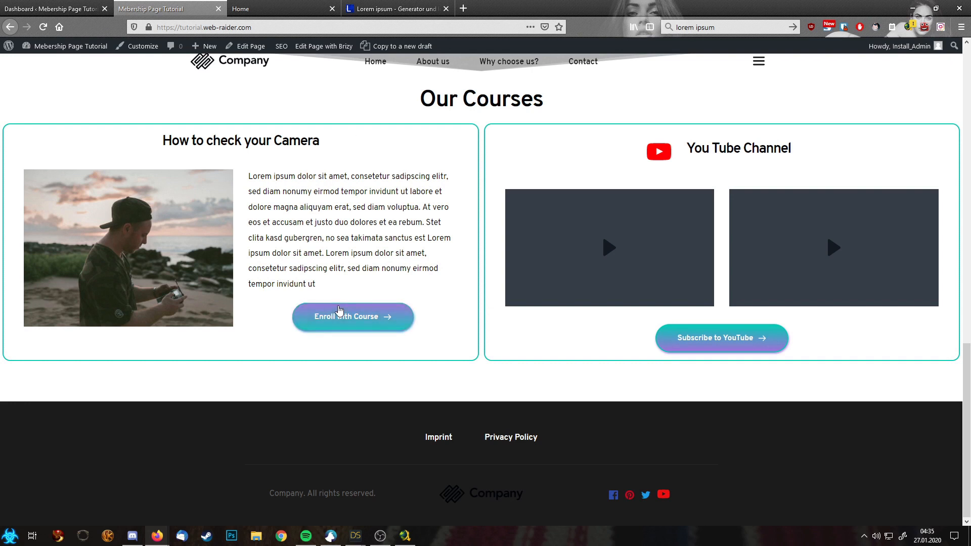
scroll(363, 281, up, 3)
scroll(364, 279, up, 6)
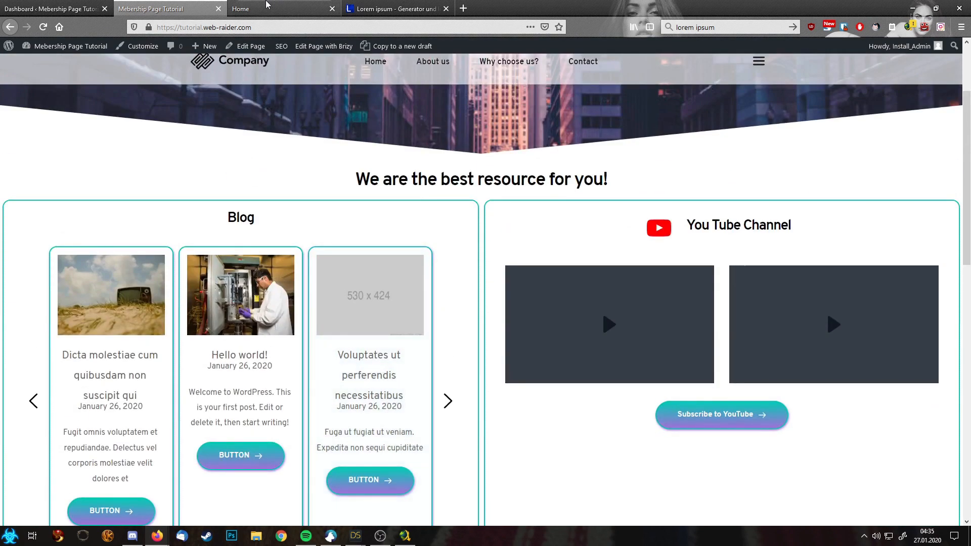
Step: Leave the Brizy editor of the Home page and return to its WordPress edit page
click(273, 8)
click(12, 511)
click(87, 513)
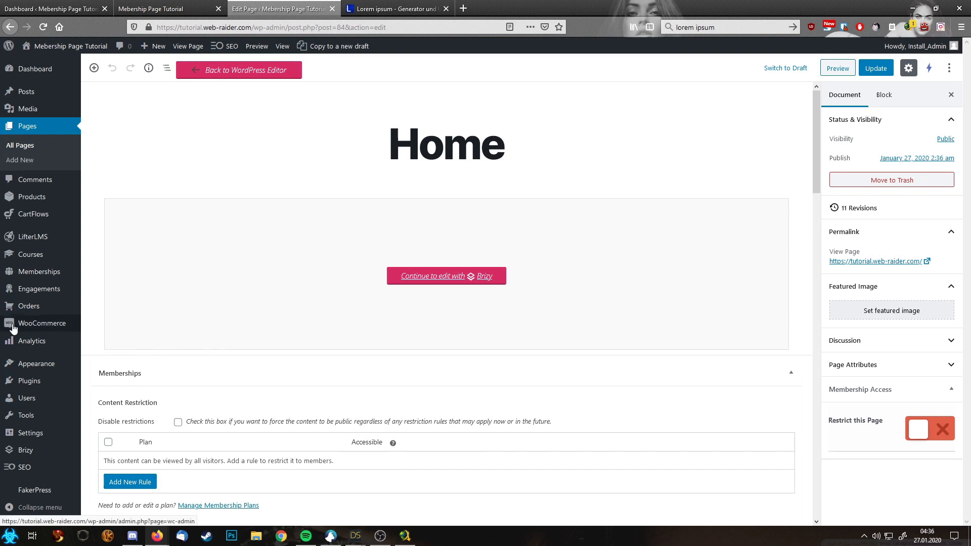
mouse_move(12, 328)
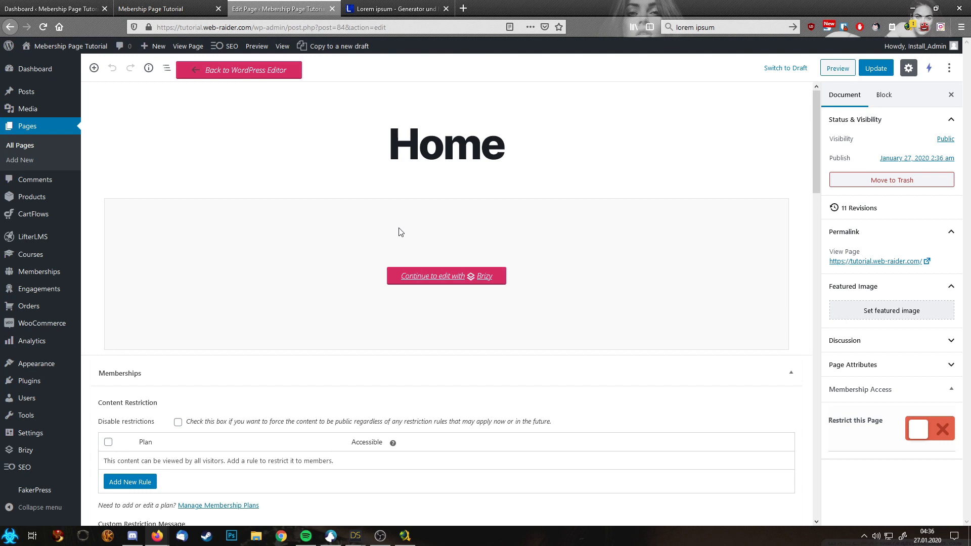
Step: Return to the live home page and examine the "How to check your Camera" course block with its enroll option
click(199, 9)
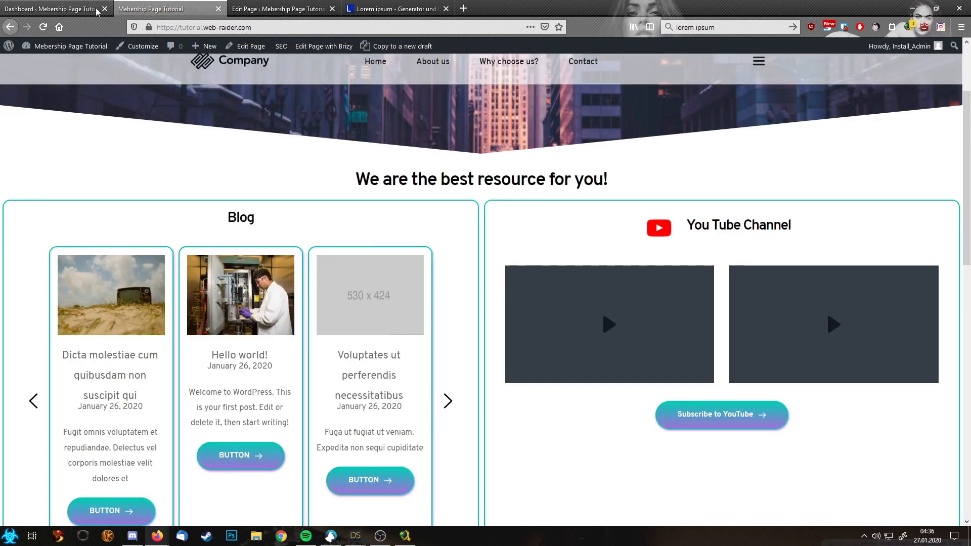
scroll(373, 195, up, 3)
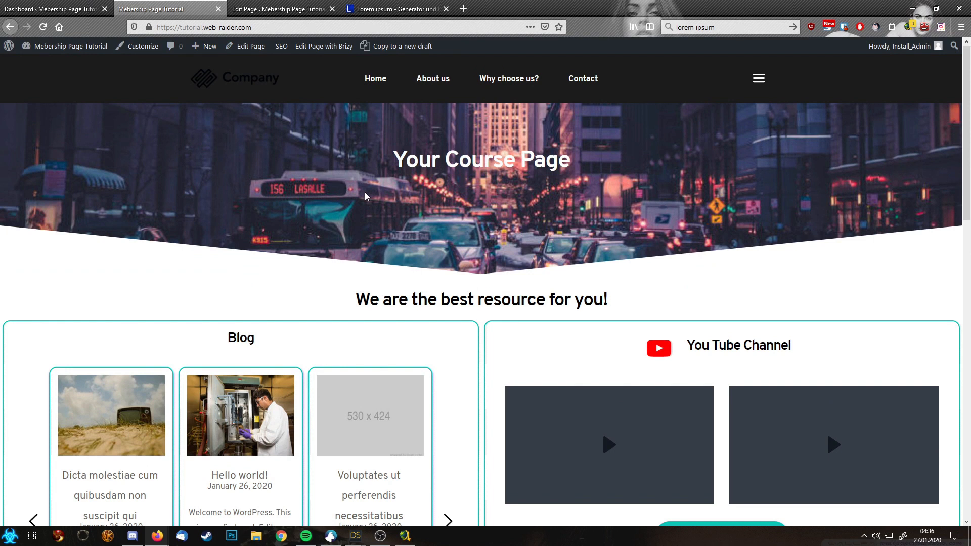
scroll(365, 196, down, 10)
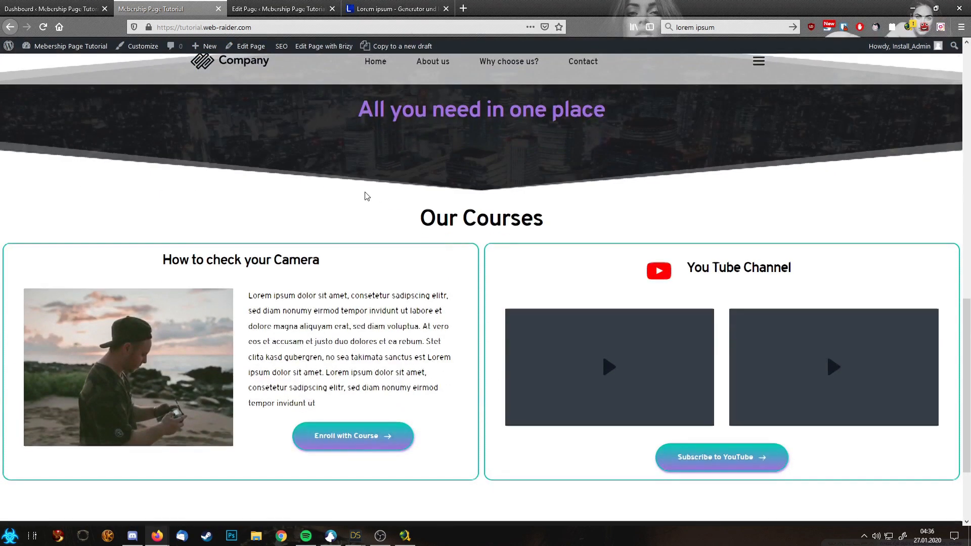
scroll(366, 197, down, 3)
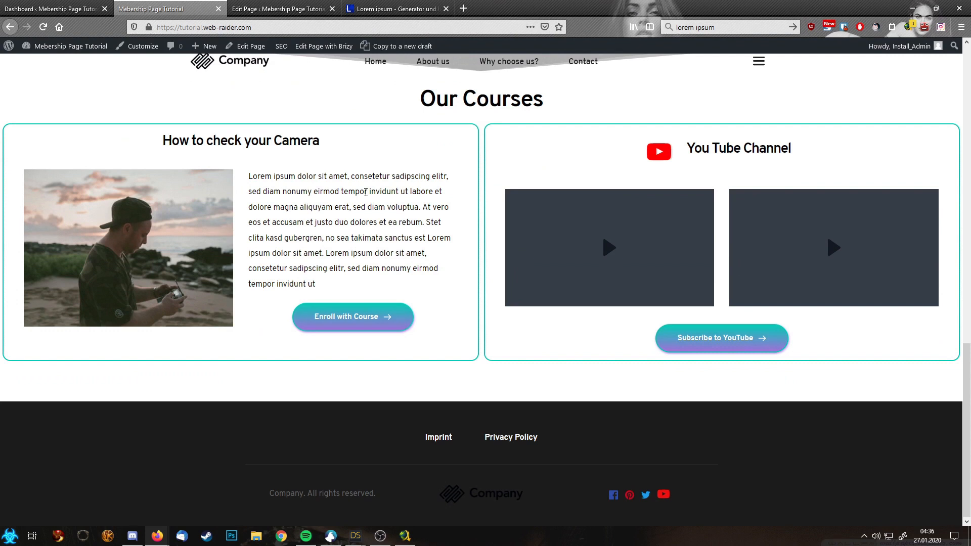